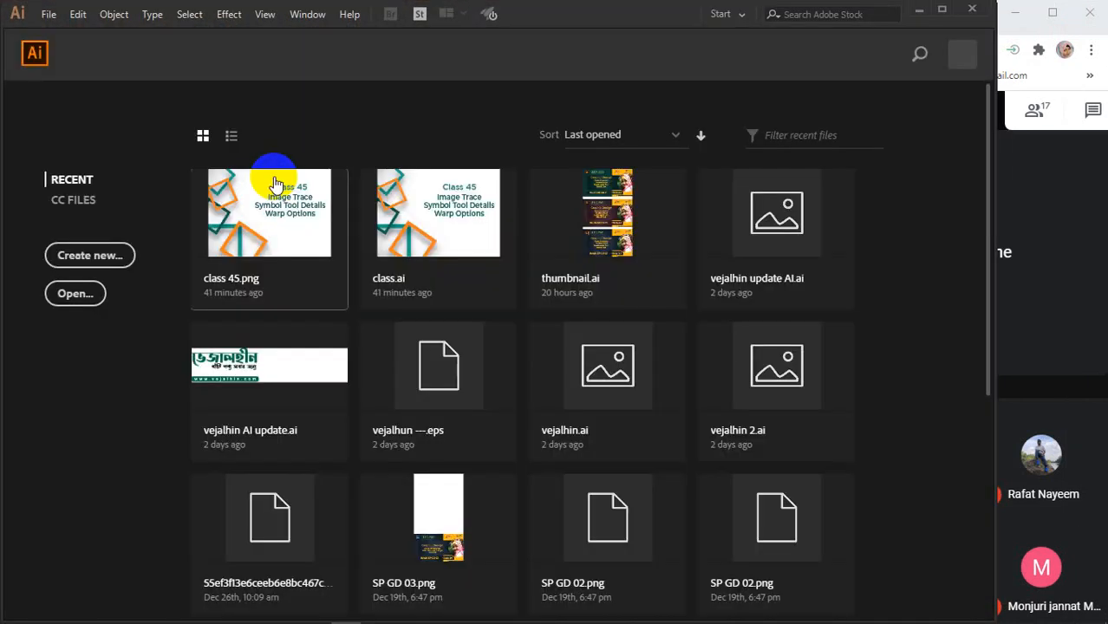
- Create a new 7 x 5 in landscape document named "class 45"
click(233, 138)
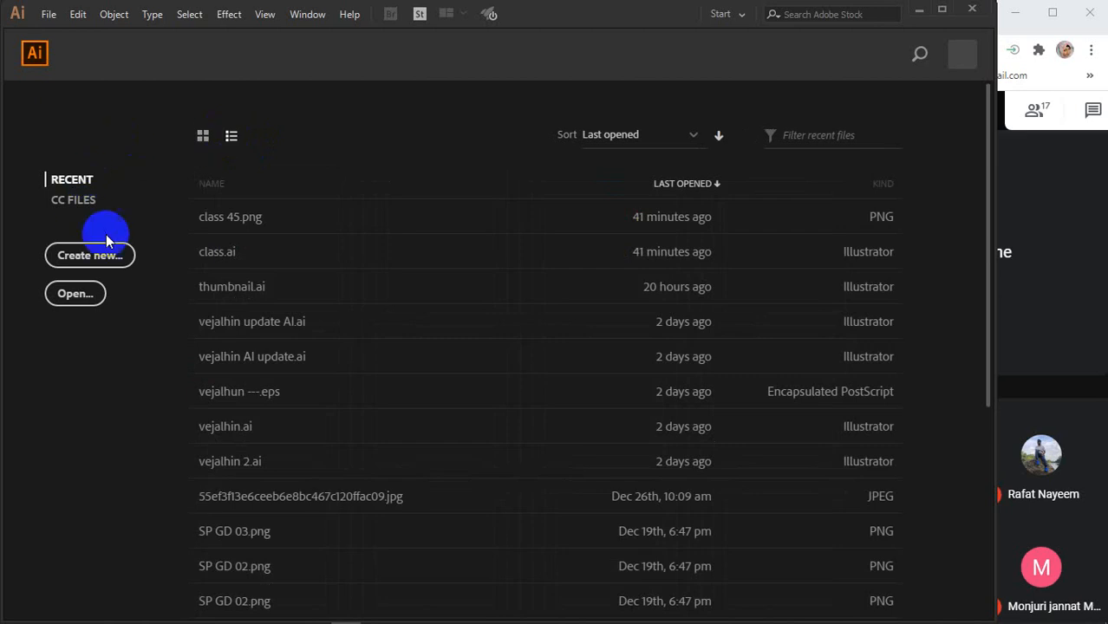
click(97, 256)
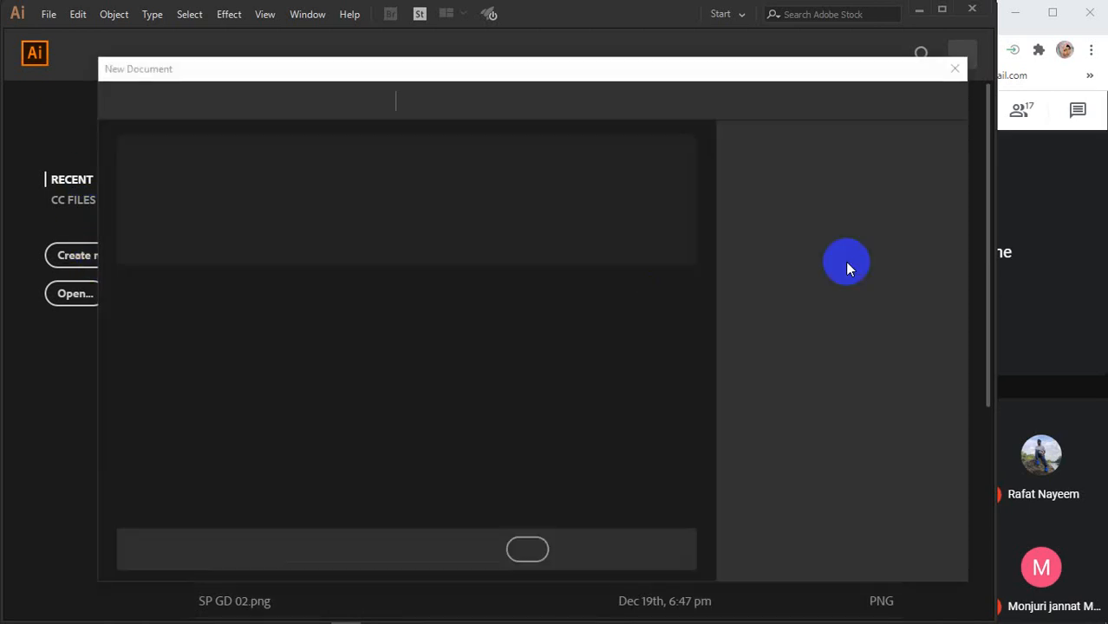
click(804, 166)
drag(805, 166, 721, 171)
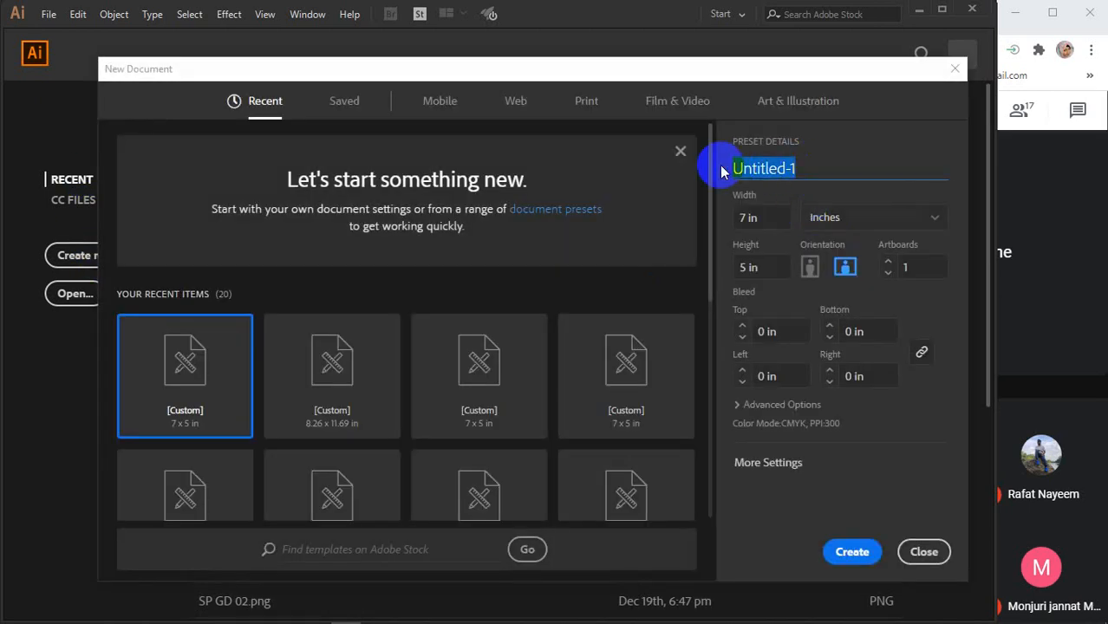
text(class )
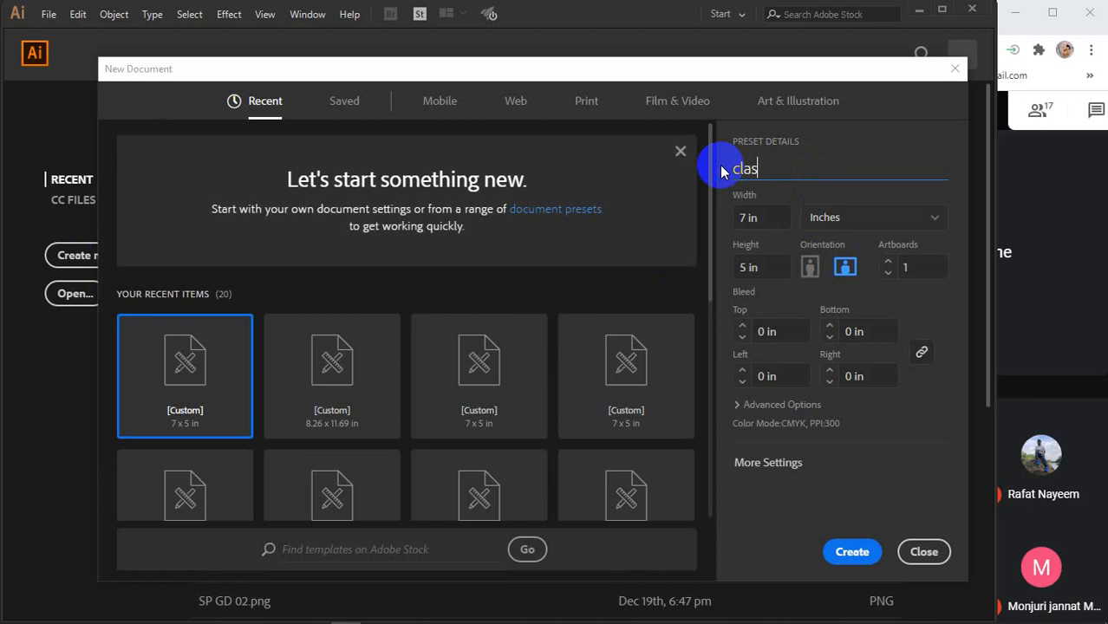
text(45)
key(Return)
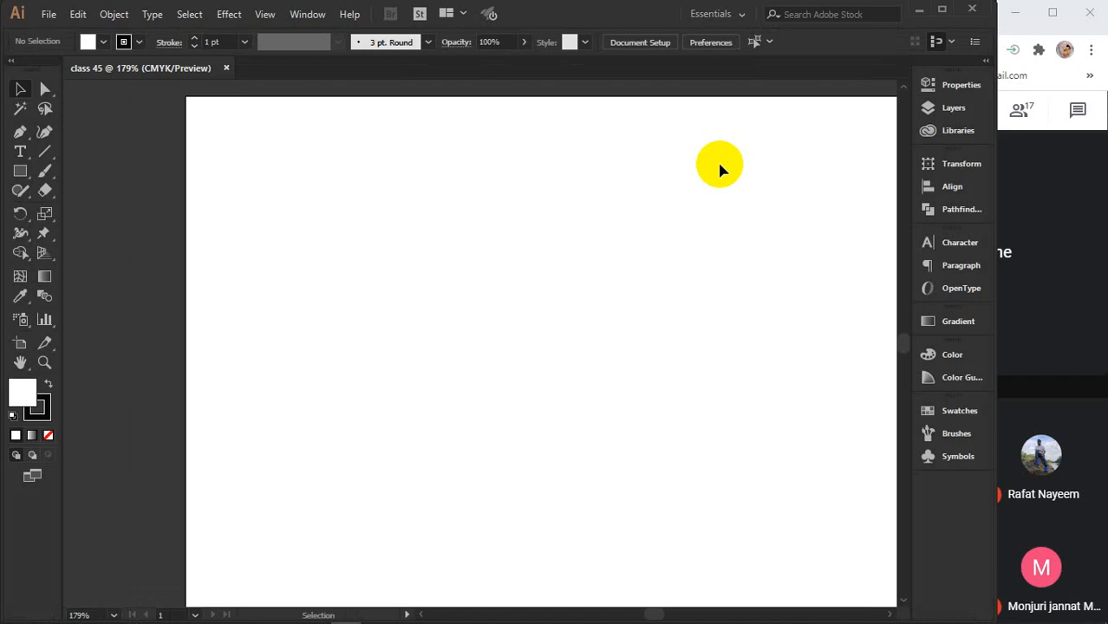
scroll(691, 164, down, 1)
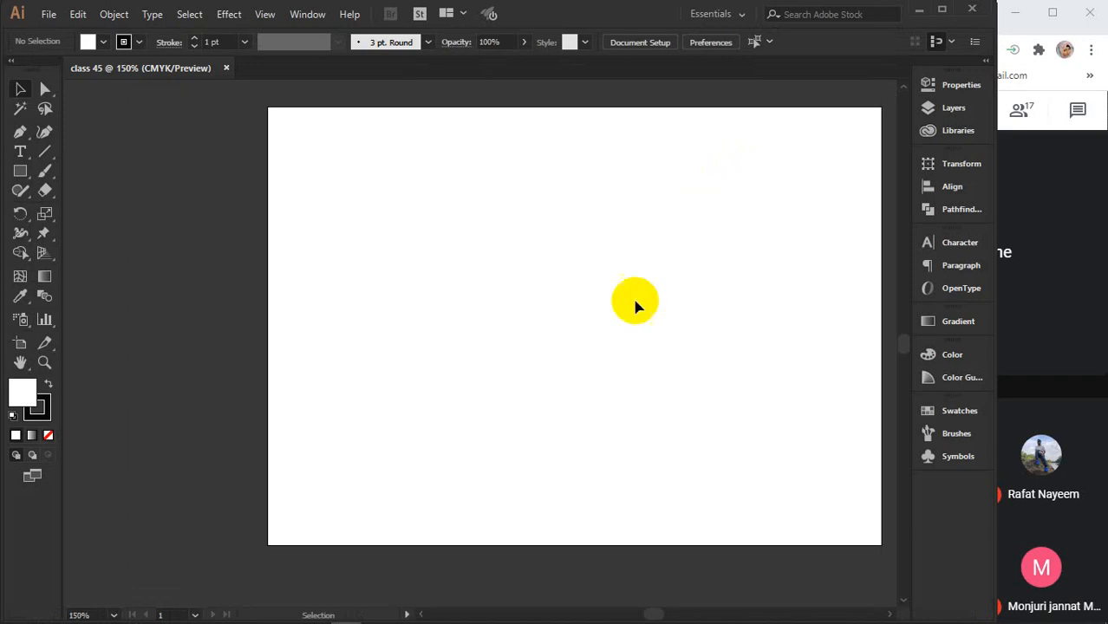
drag(635, 305, 539, 333)
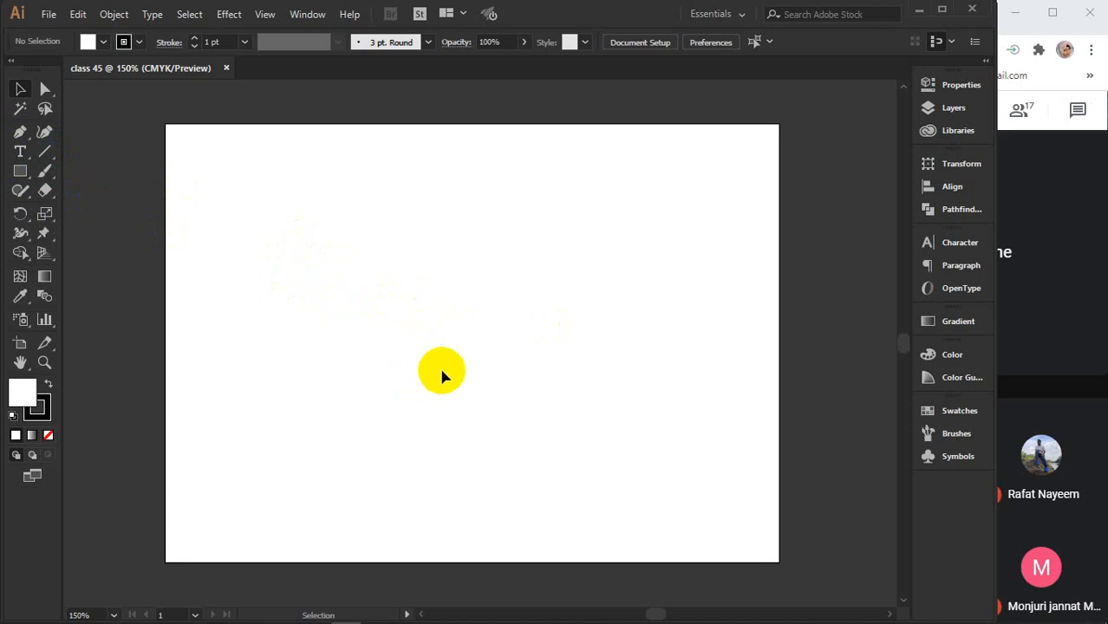
- Switch to Chrome, open a new tab, separate it into its own window, and widen that window
click(437, 607)
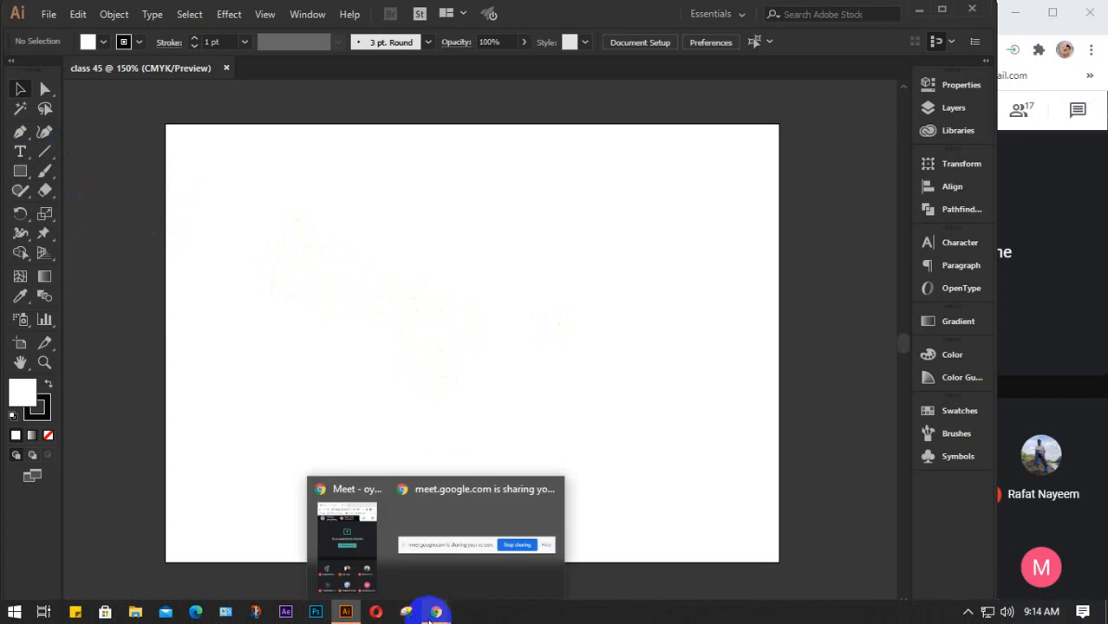
click(351, 551)
click(922, 19)
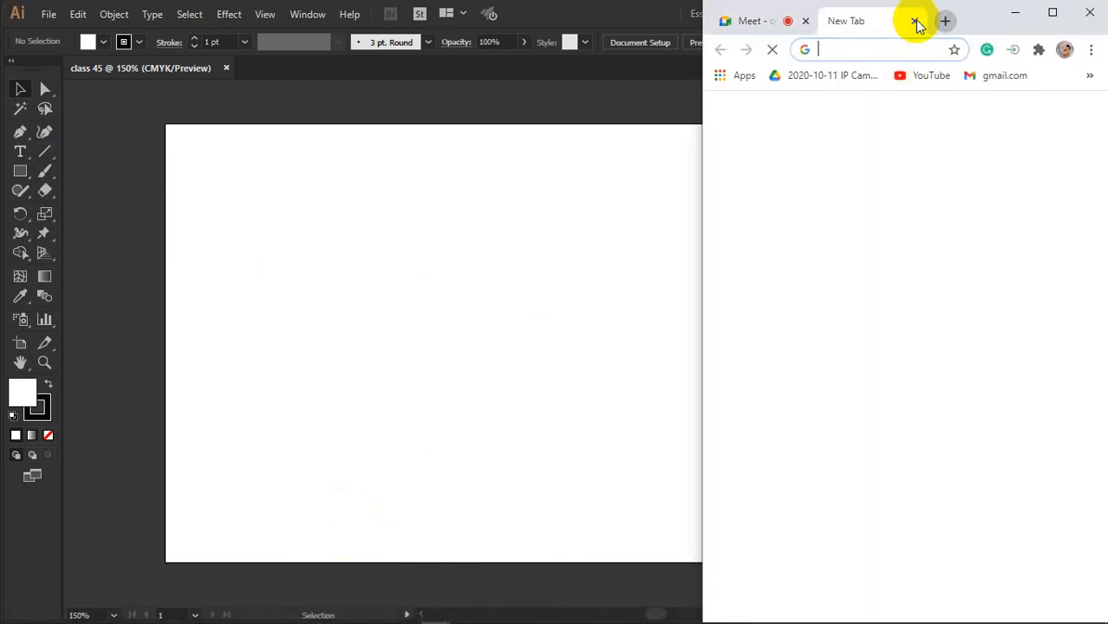
drag(871, 21, 55, 29)
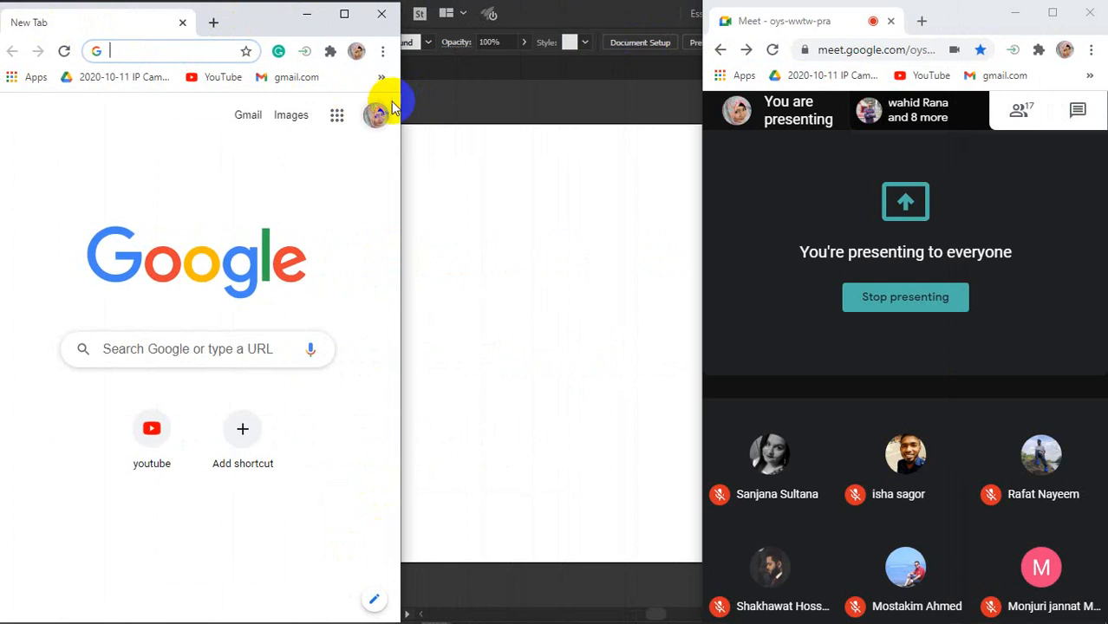
drag(405, 99, 936, 126)
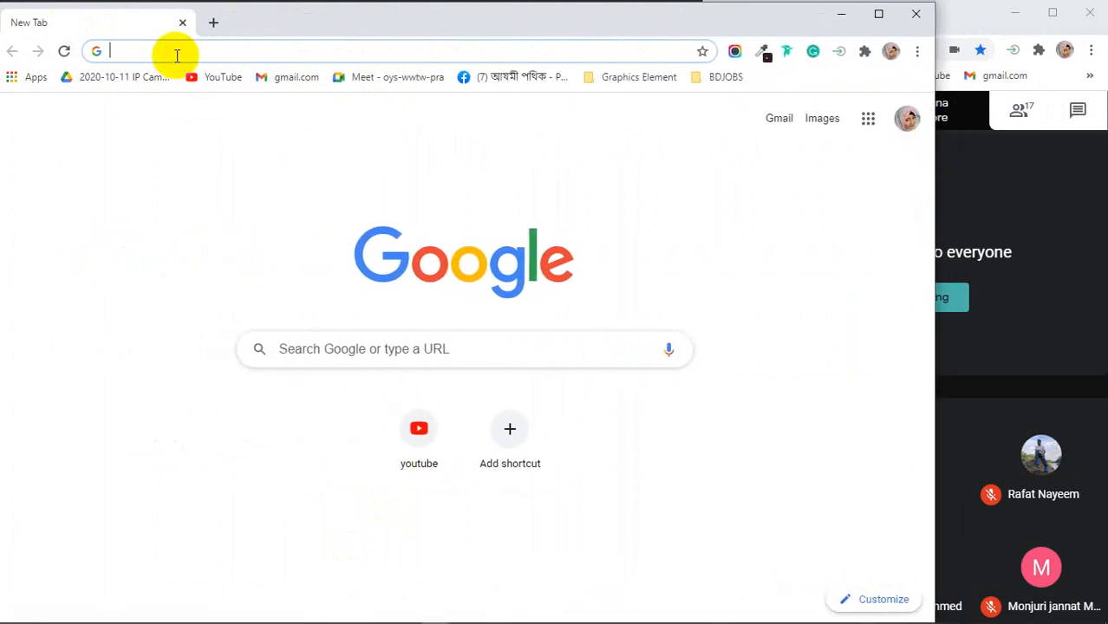
- Search Google for "butterfly" and show the image results
click(177, 55)
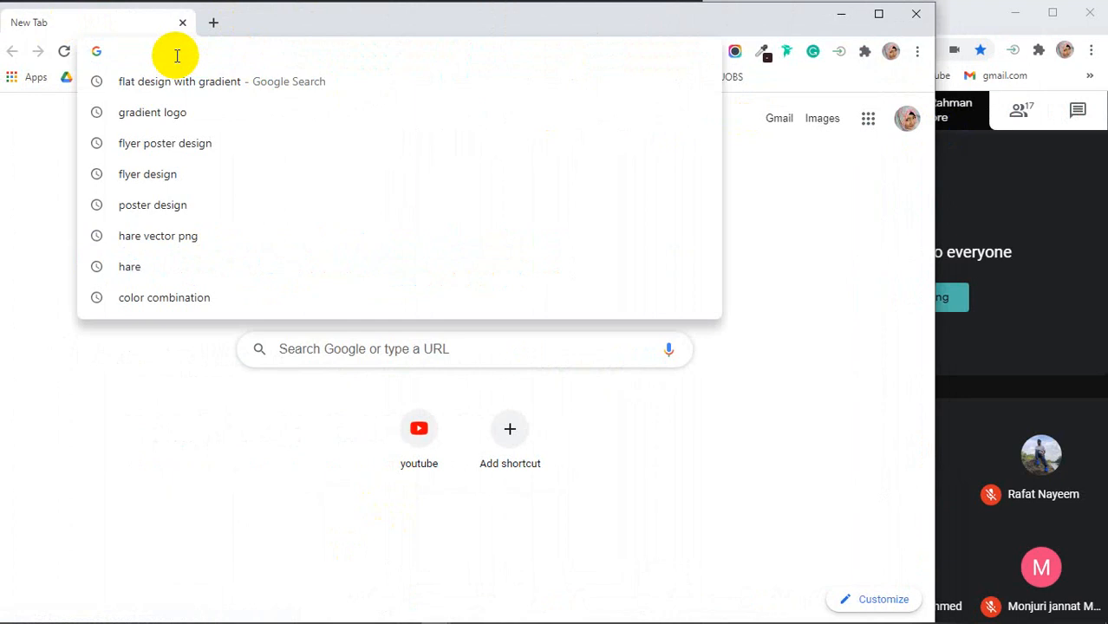
text(bu)
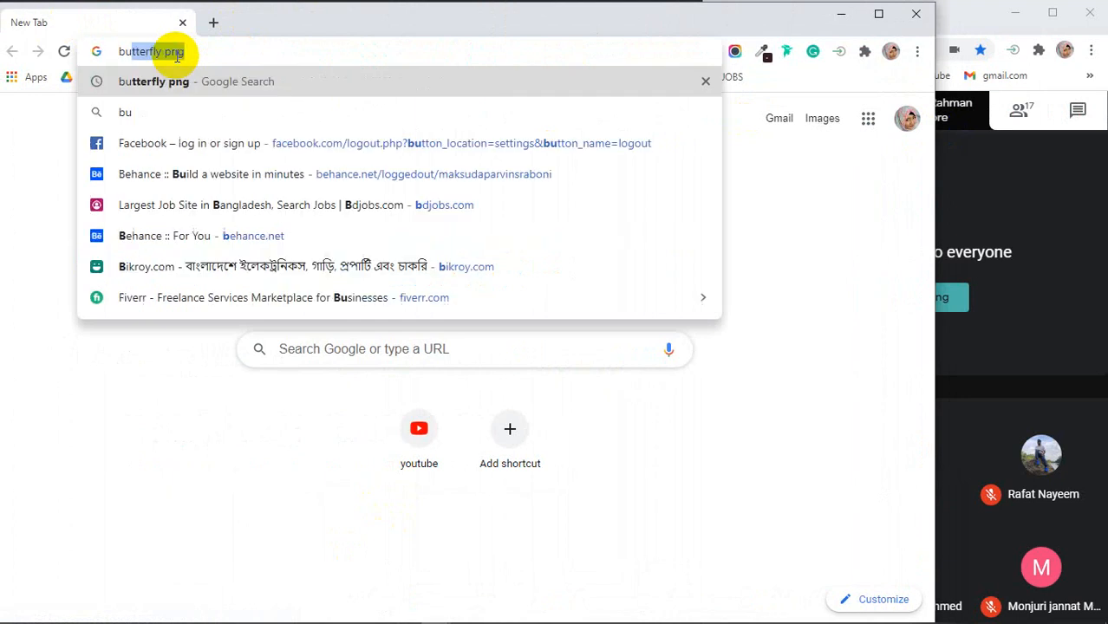
text(tter)
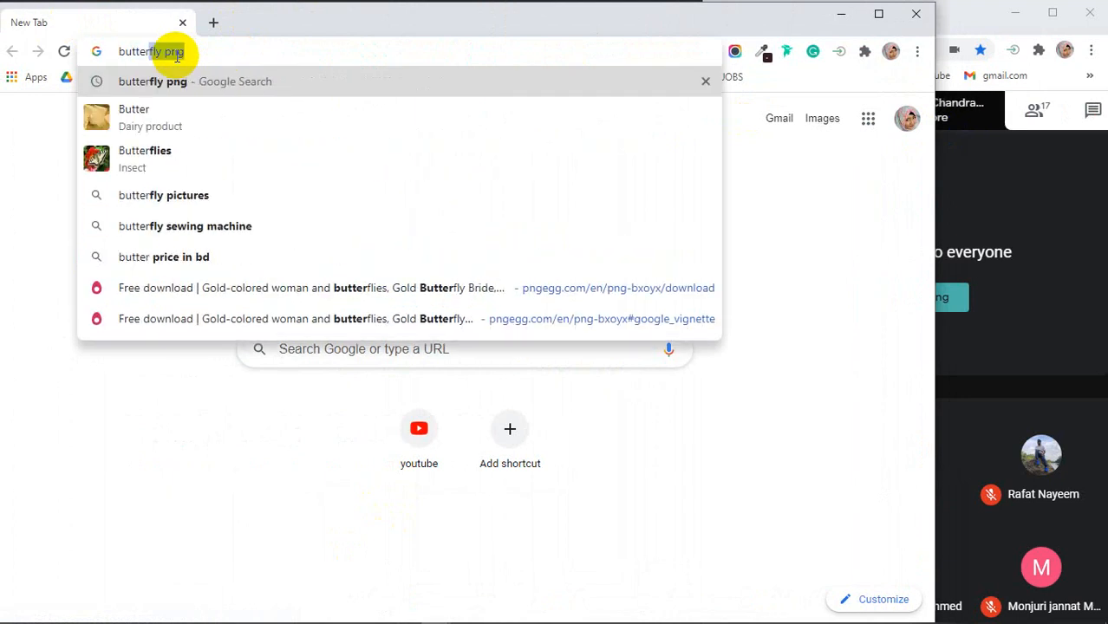
text(fly)
key(Return)
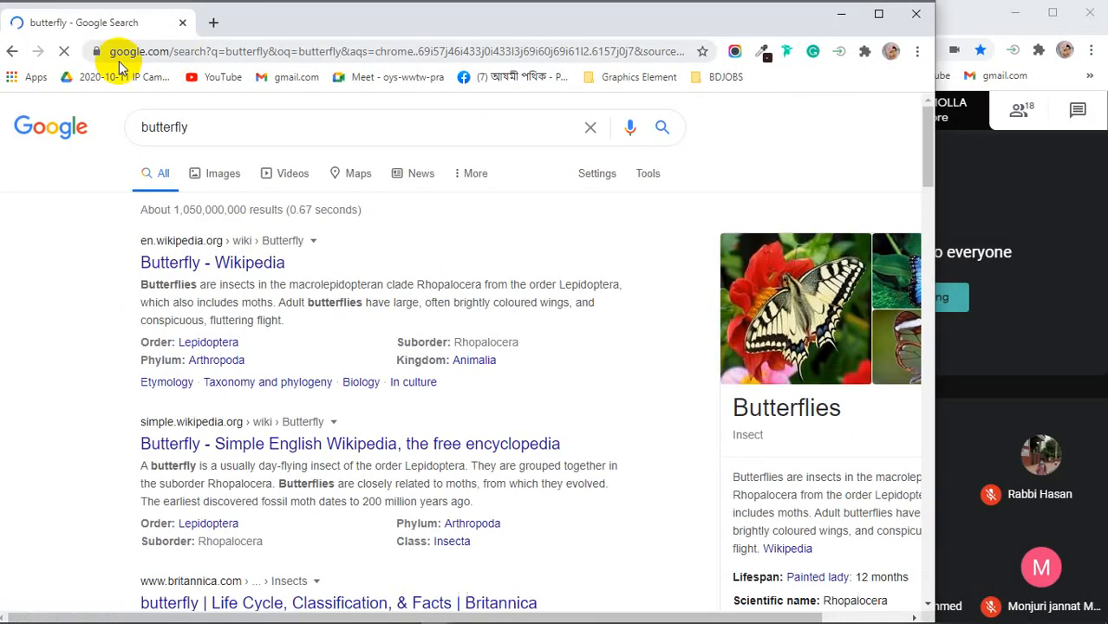
click(222, 176)
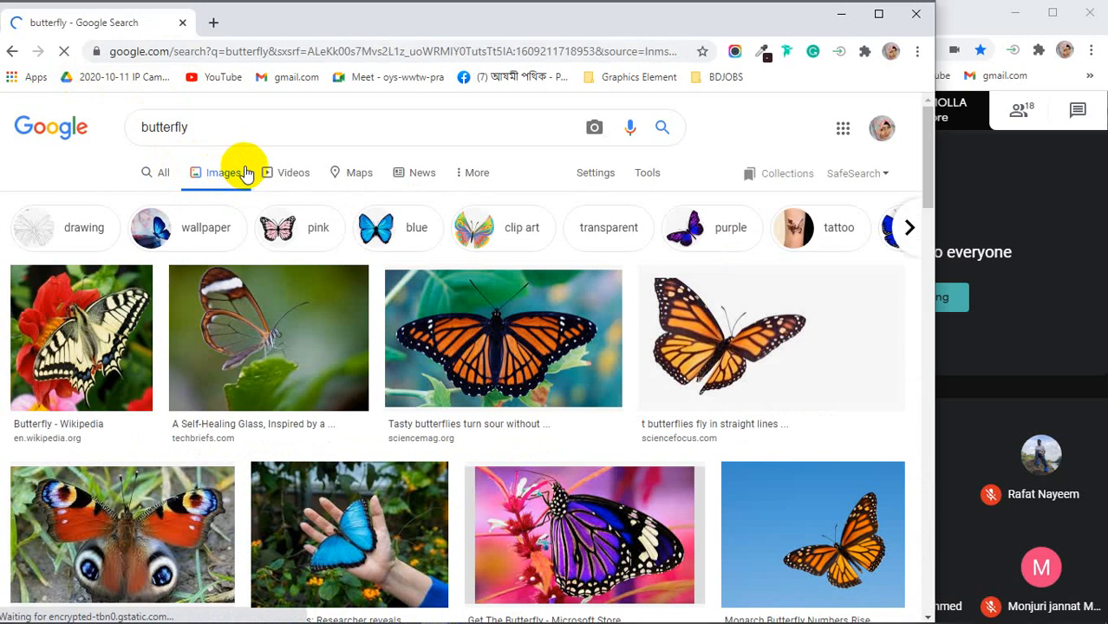
- Preview the related monarch butterfly picture with a transparent background and save it to the Desktop as the PNG file "butterfly"
click(750, 355)
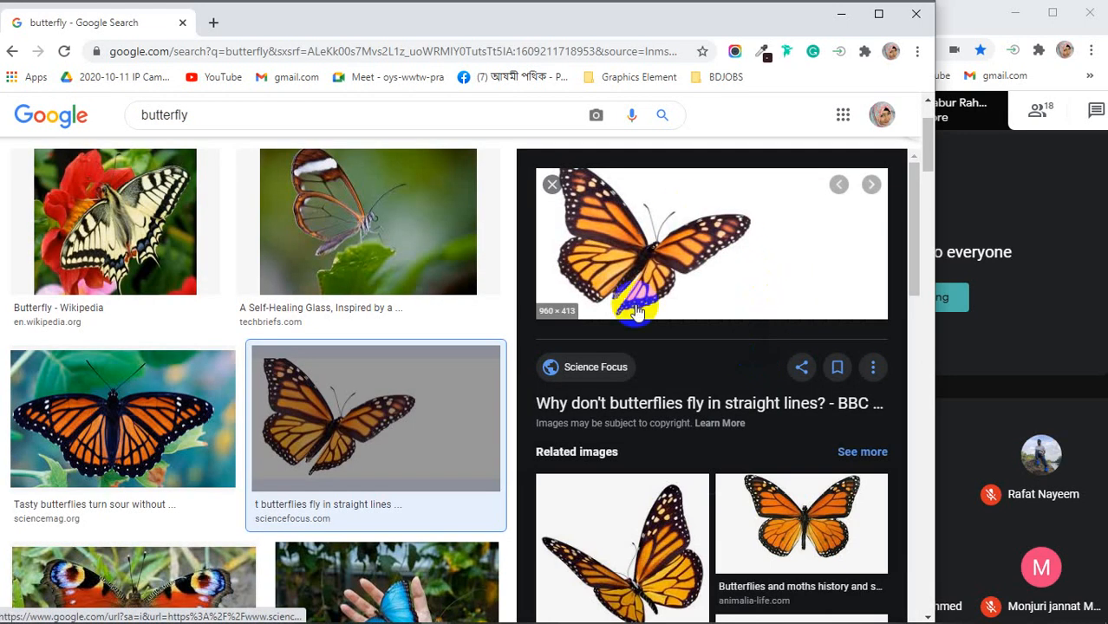
click(728, 482)
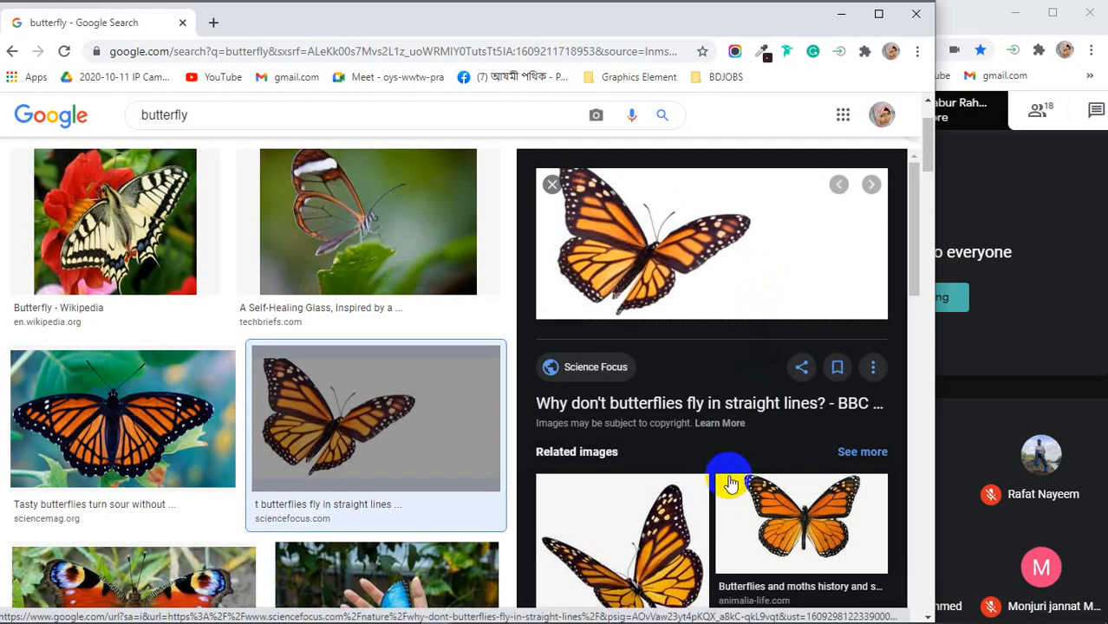
scroll(623, 343, down, 3)
click(622, 342)
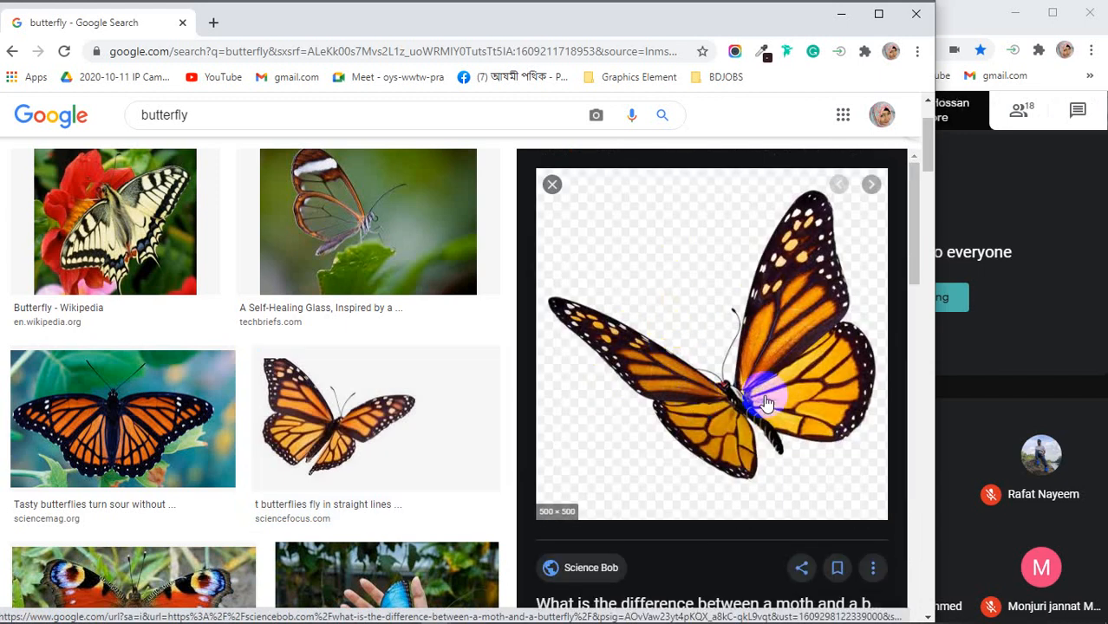
right_click(667, 272)
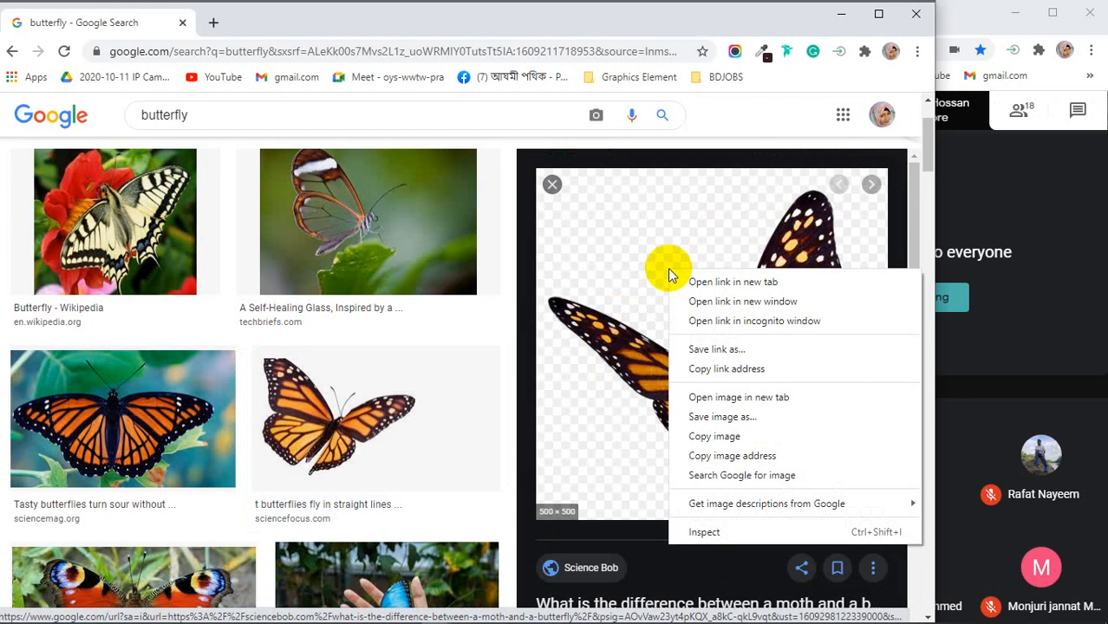
click(707, 417)
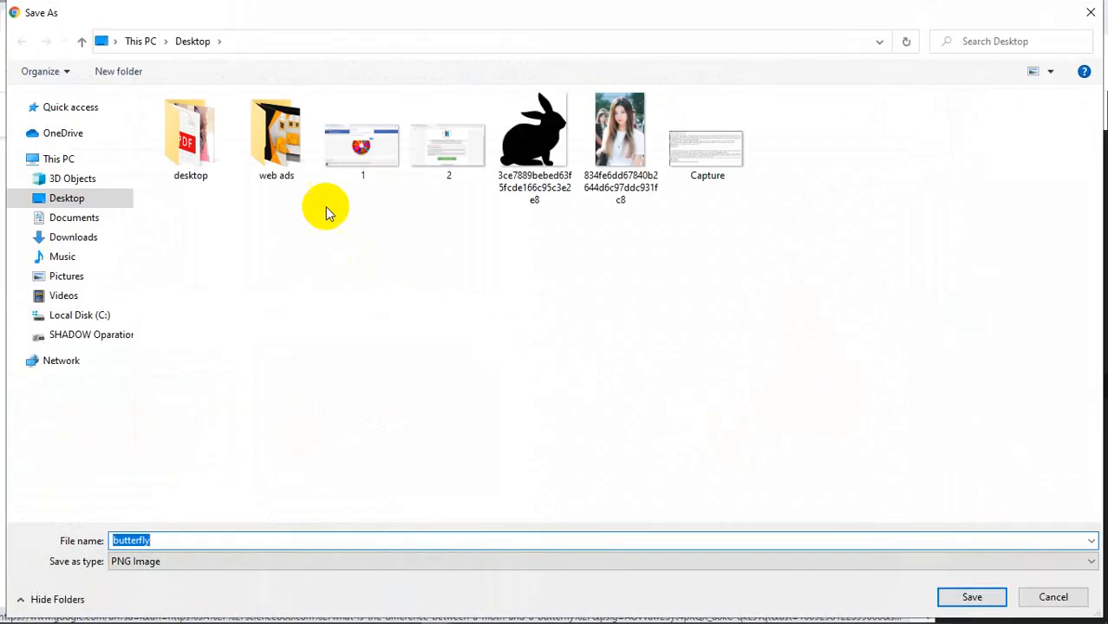
click(954, 596)
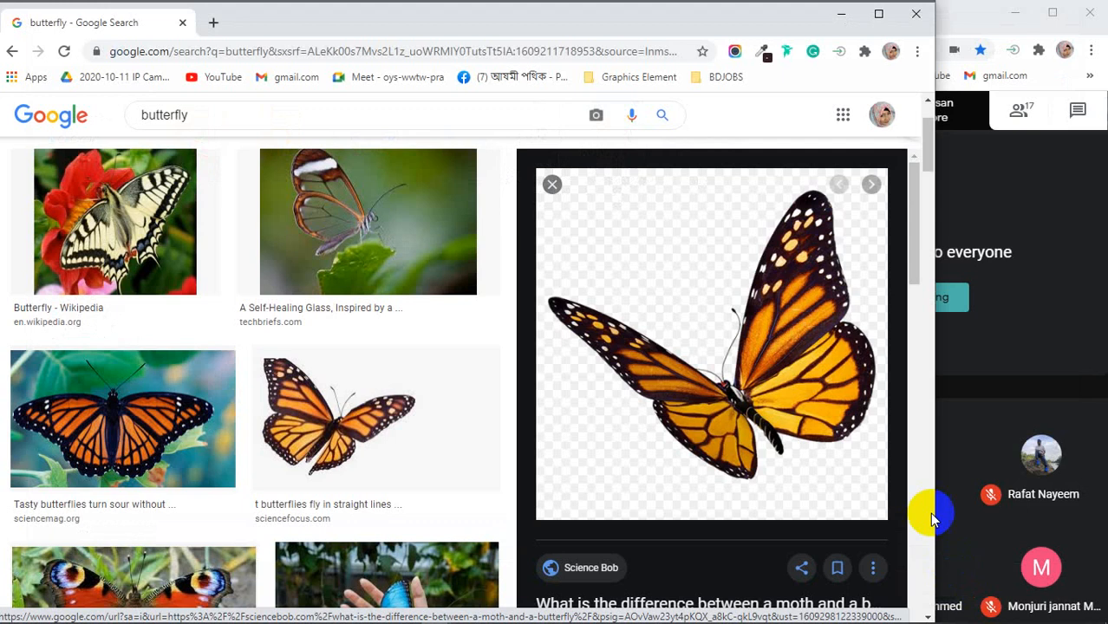
- Copy the previewed transparent butterfly image and paste it into the class 45 document in Illustrator
right_click(686, 276)
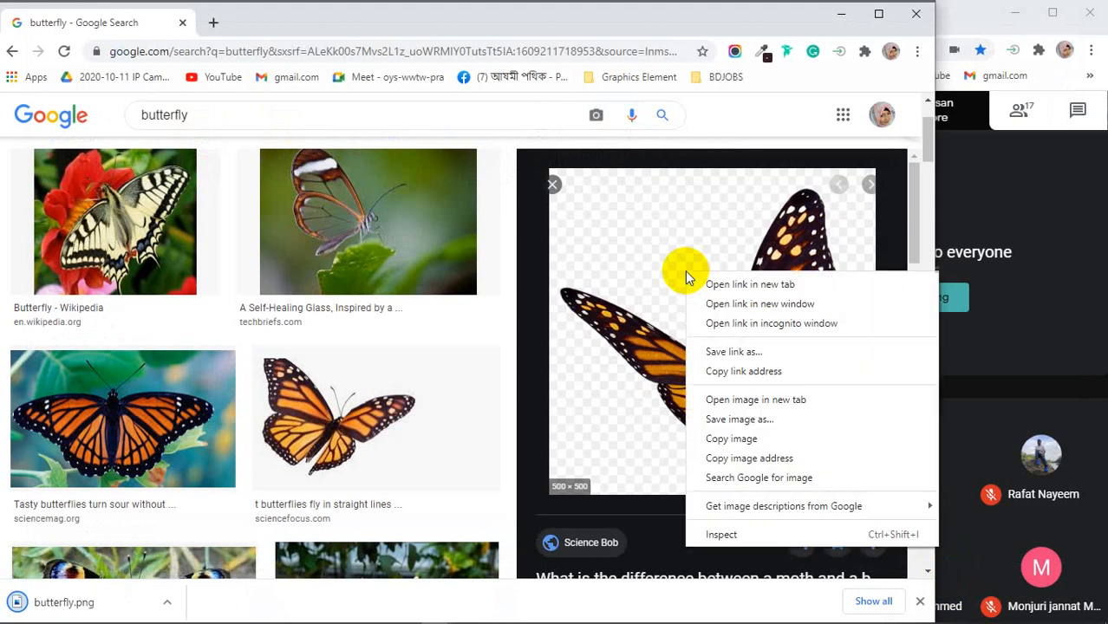
click(733, 439)
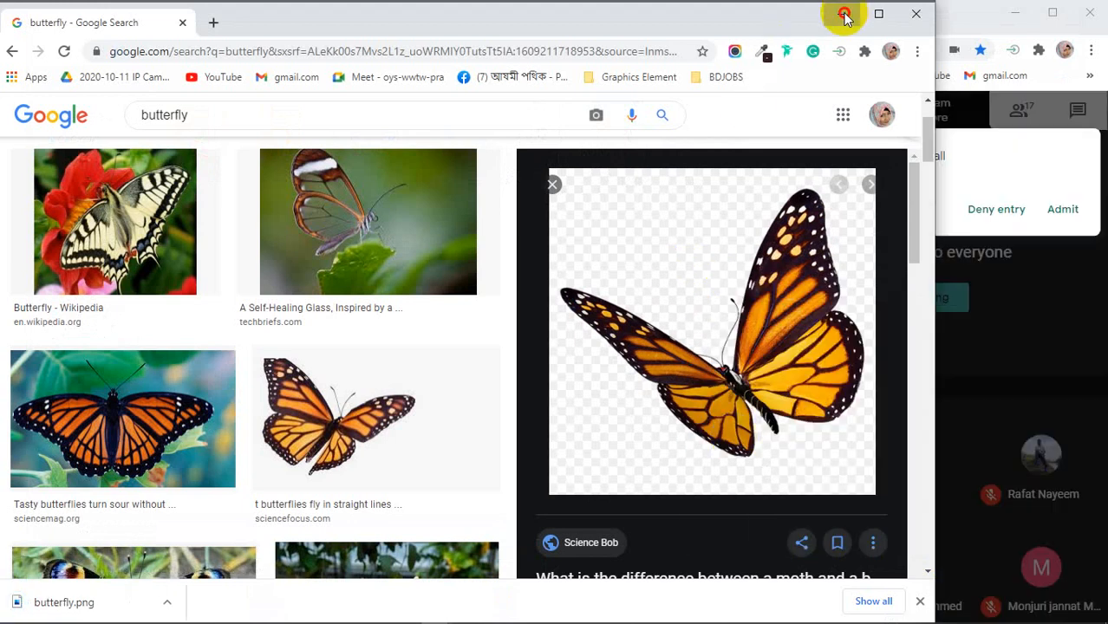
click(844, 13)
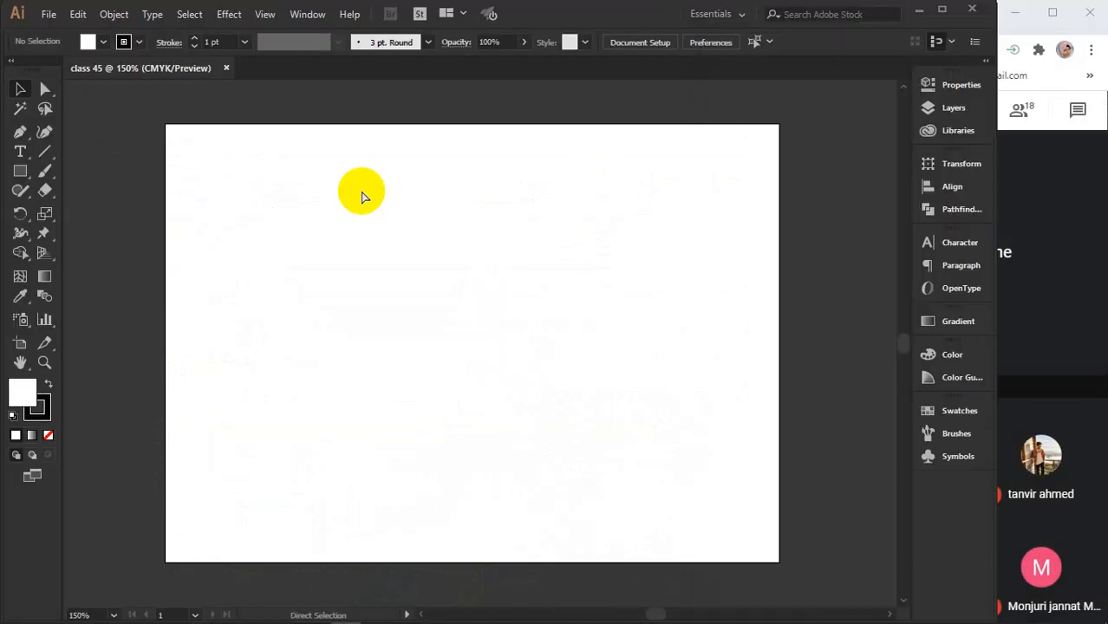
key(ctrl+v)
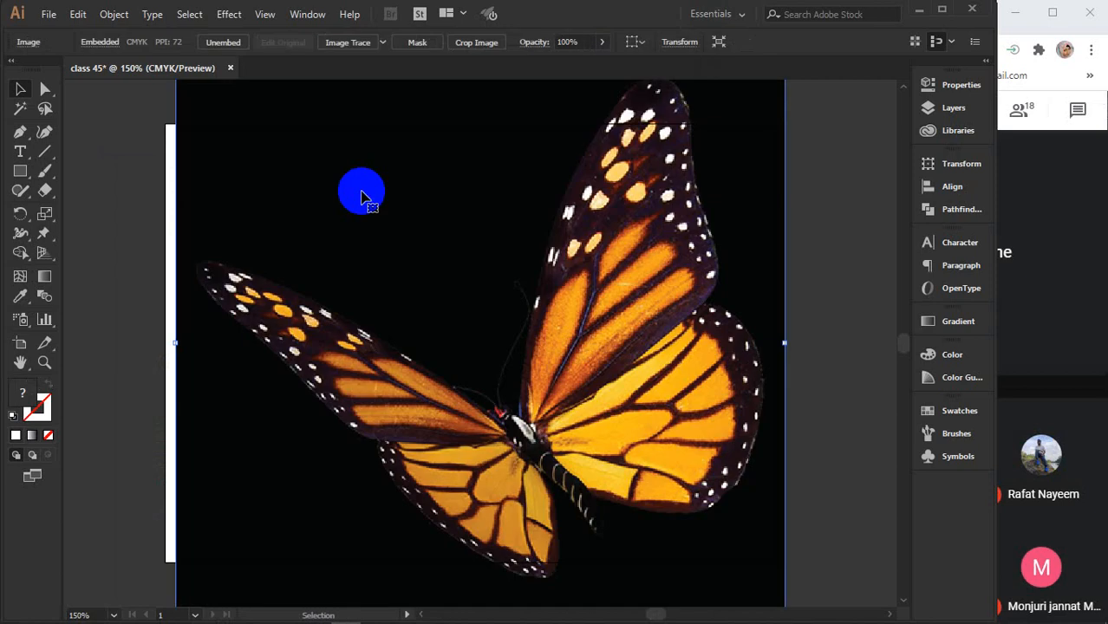
key(ctrl+minus)
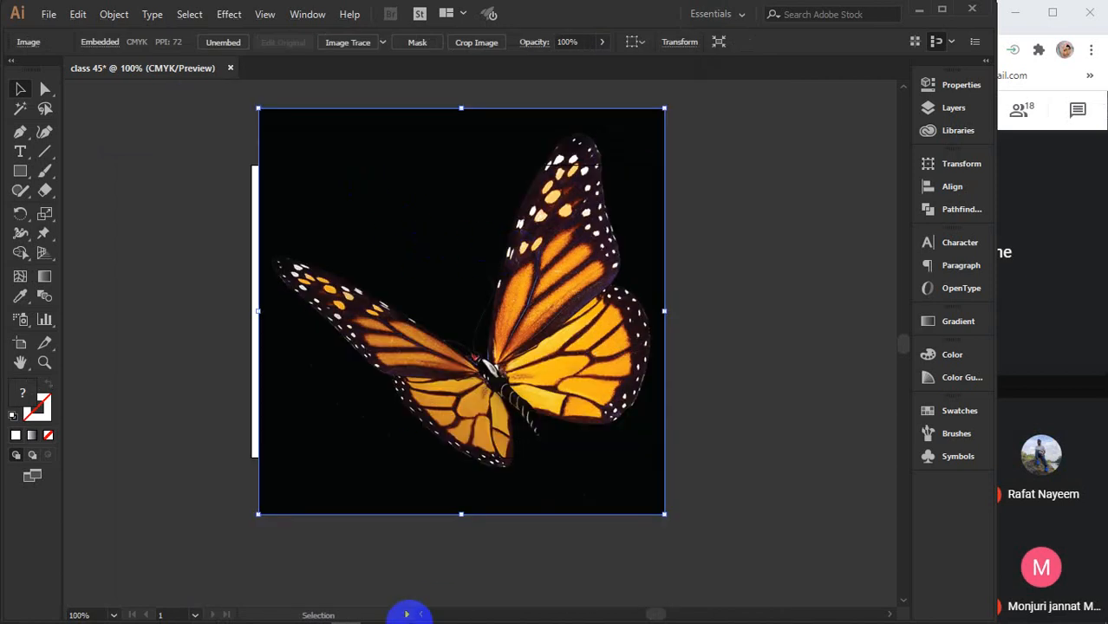
- Compare the pasted image with its source in Chrome, and shift it slightly down and toward the artboard's left edge in Illustrator
mouse_move(433, 610)
click(555, 542)
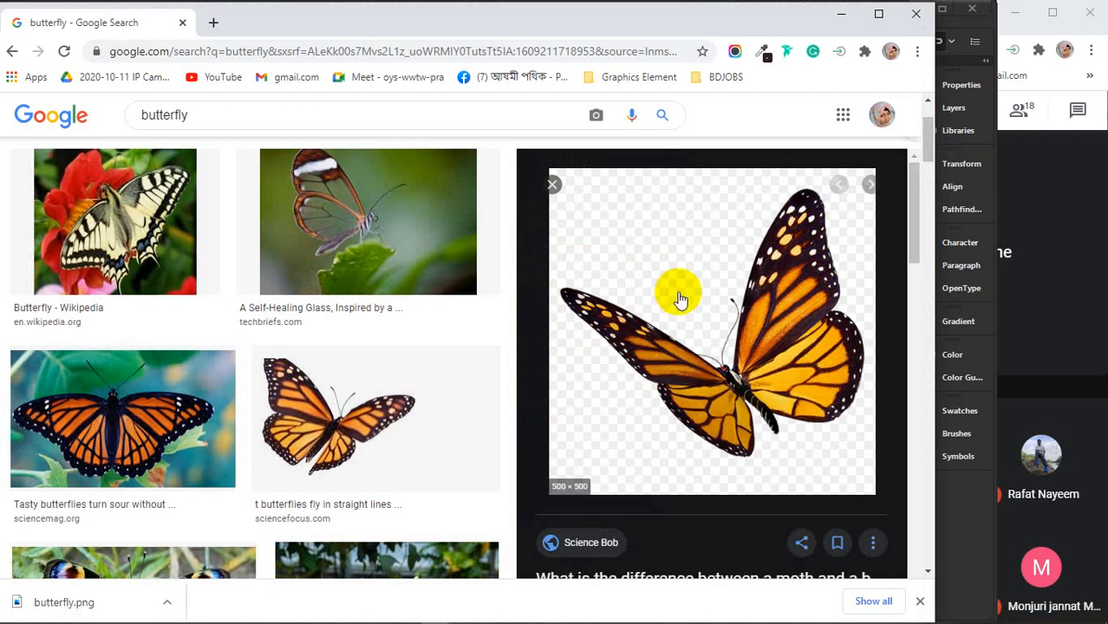
click(840, 14)
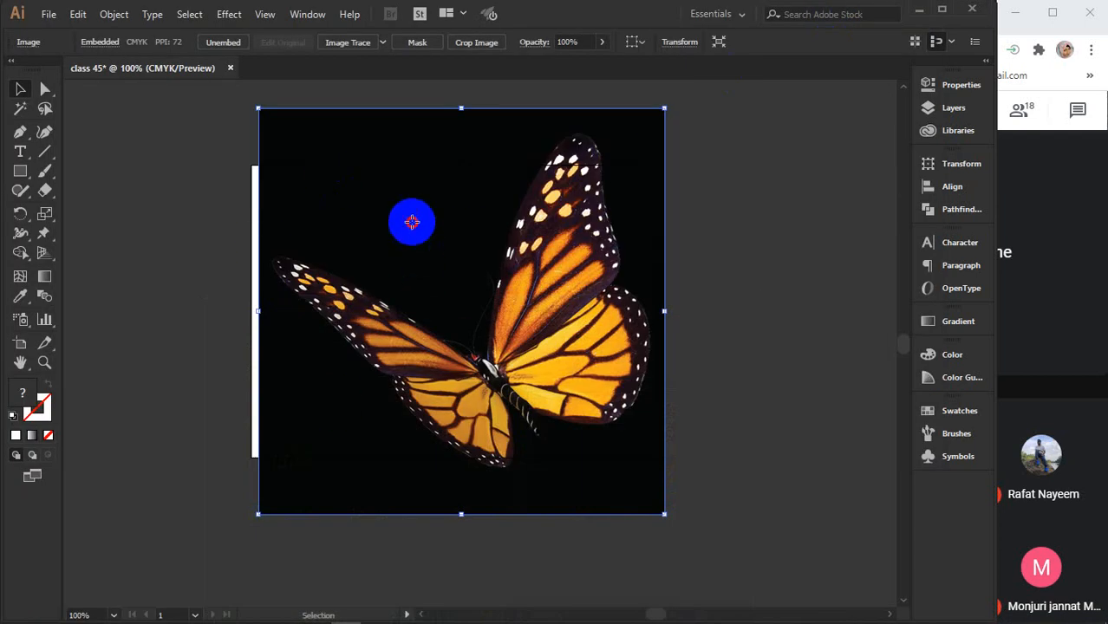
drag(412, 222, 388, 245)
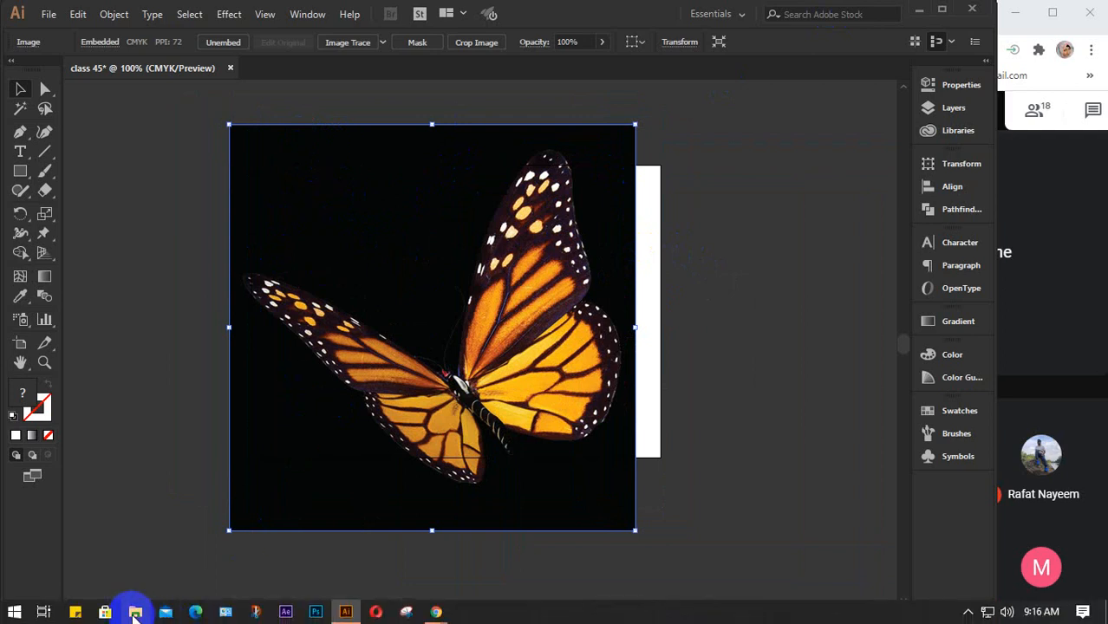
- Place the recent file butterfly.png from File Explorer into the class 45 document and enlarge it beside the pasted image
click(136, 612)
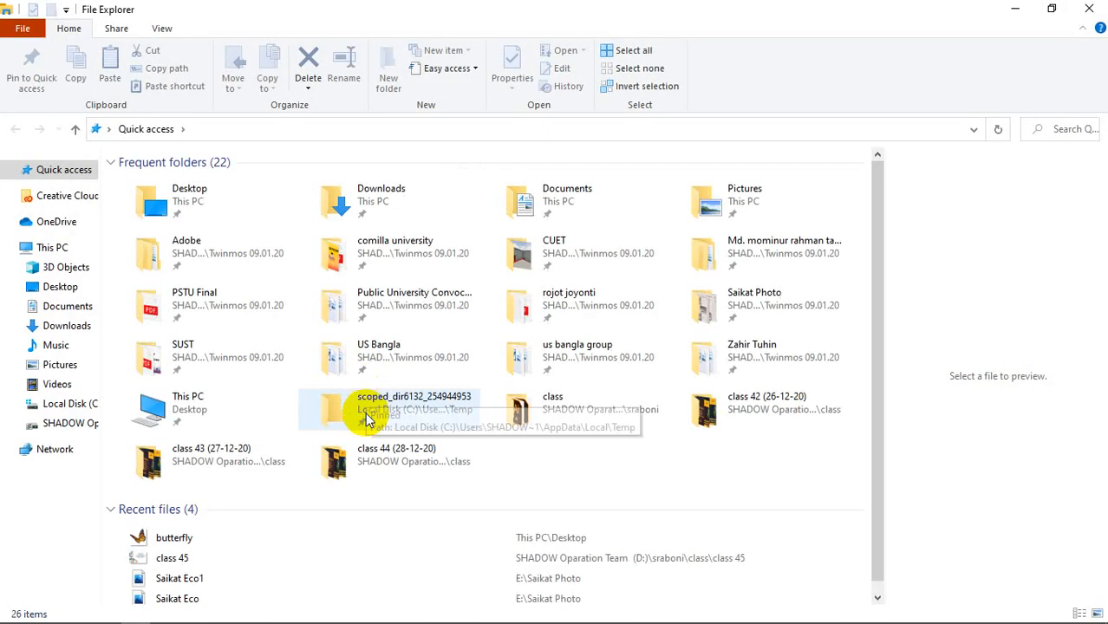
drag(201, 538, 650, 404)
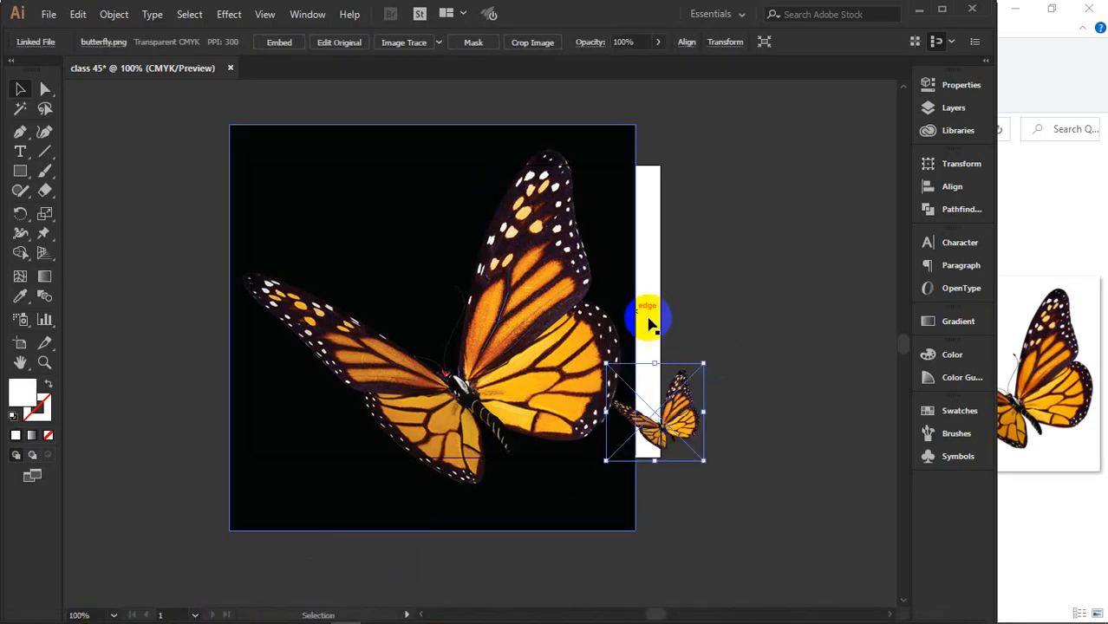
drag(704, 365, 845, 222)
drag(759, 392, 816, 290)
- Embed the placed butterfly.png, and move the black-background copy away from it, beyond the artboard's upper-left corner
click(284, 43)
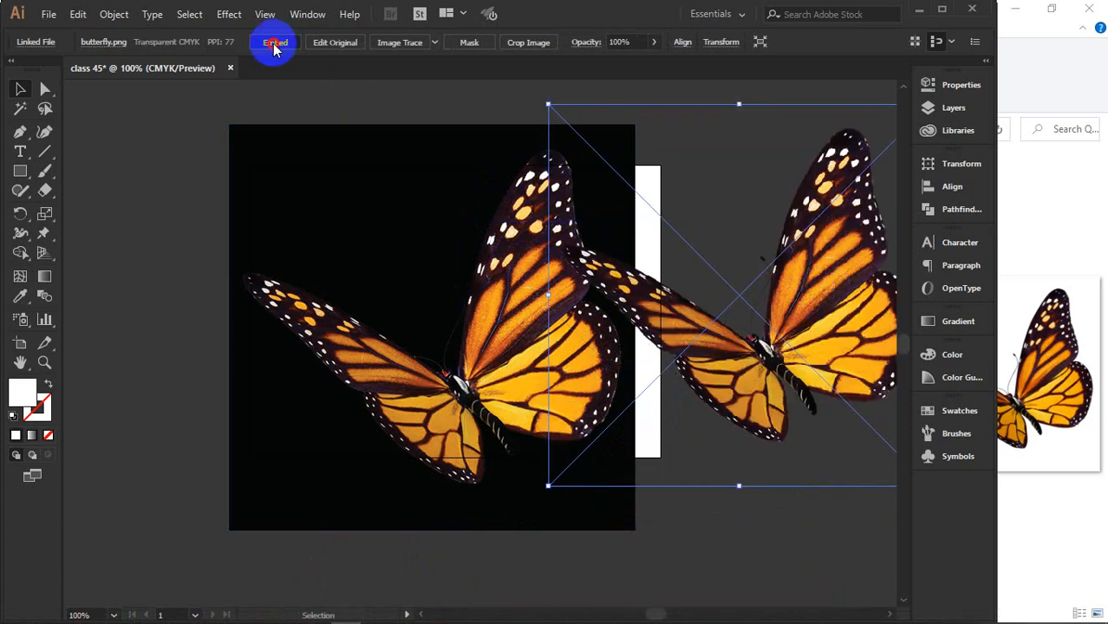
scroll(484, 283, down, 1)
scroll(482, 281, down, 1)
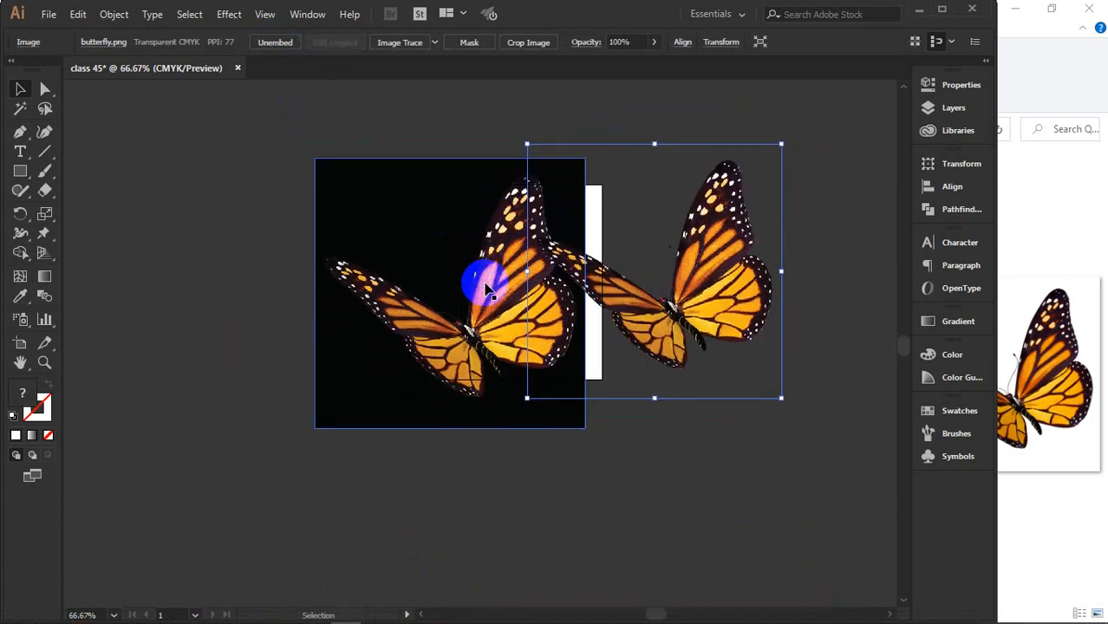
scroll(472, 285, down, 1)
drag(470, 285, 183, 229)
click(1032, 19)
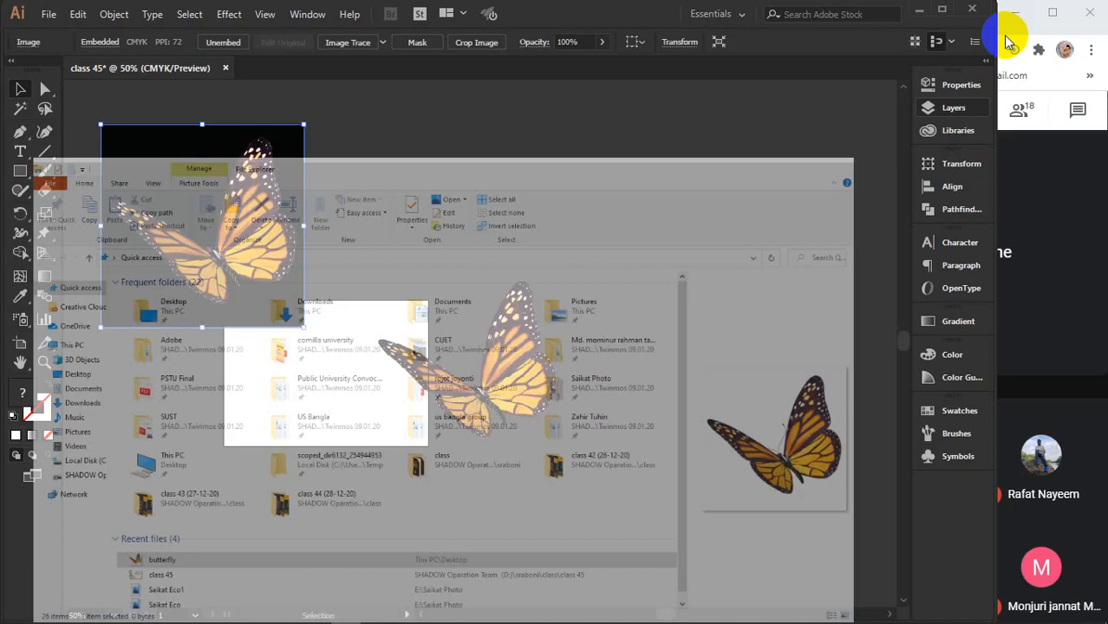
- Move the transparent butterfly image to the empty canvas beyond the artboard's upper-right corner
drag(506, 378, 609, 247)
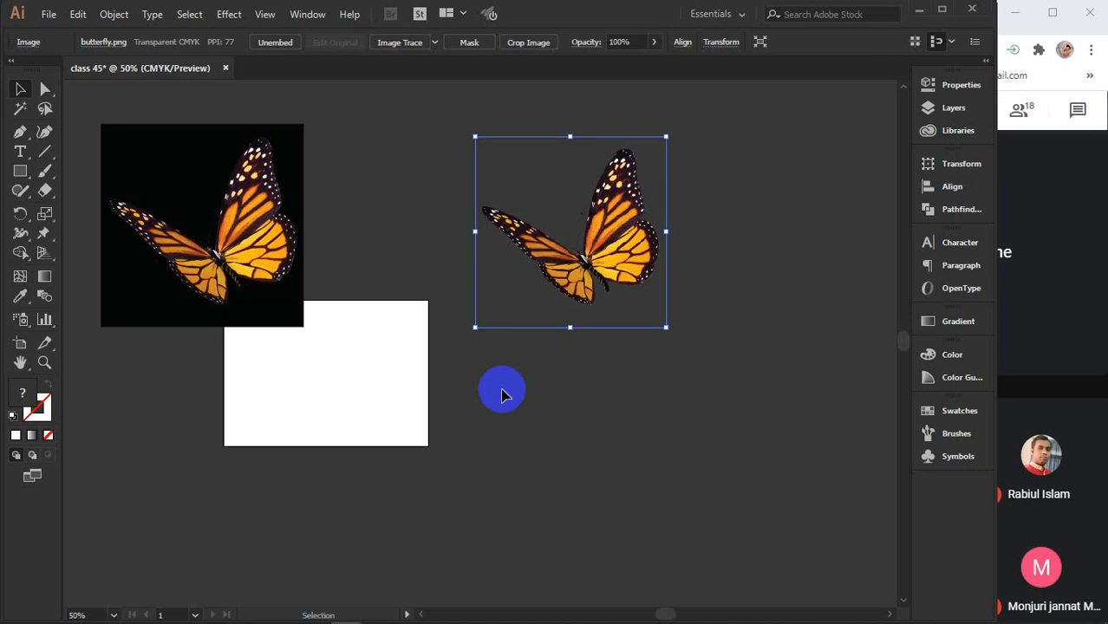
drag(594, 251, 630, 295)
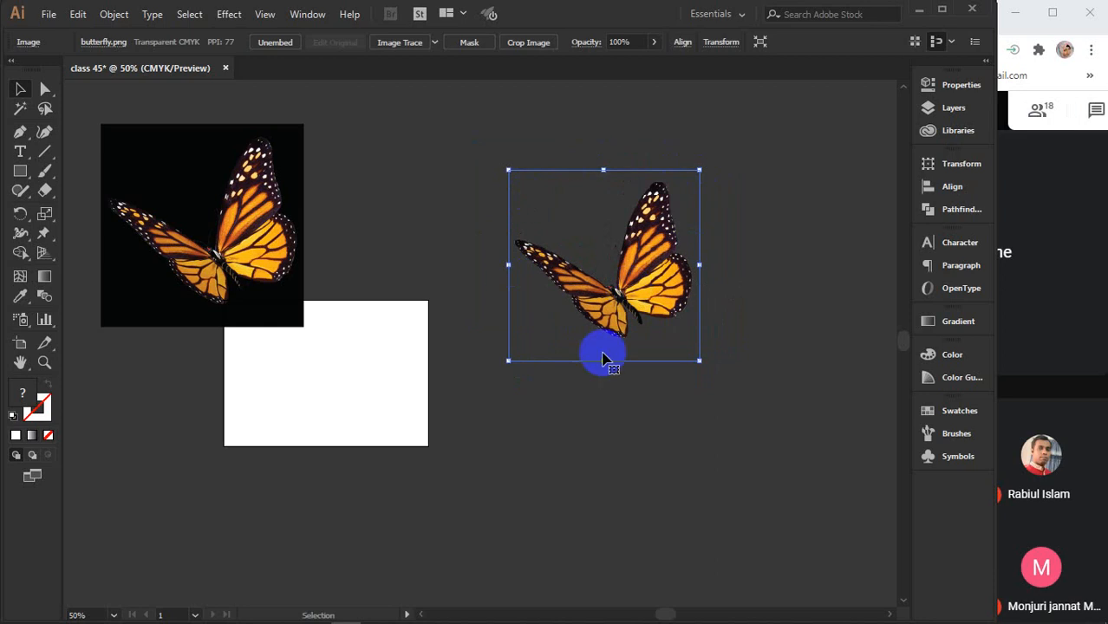
click(750, 247)
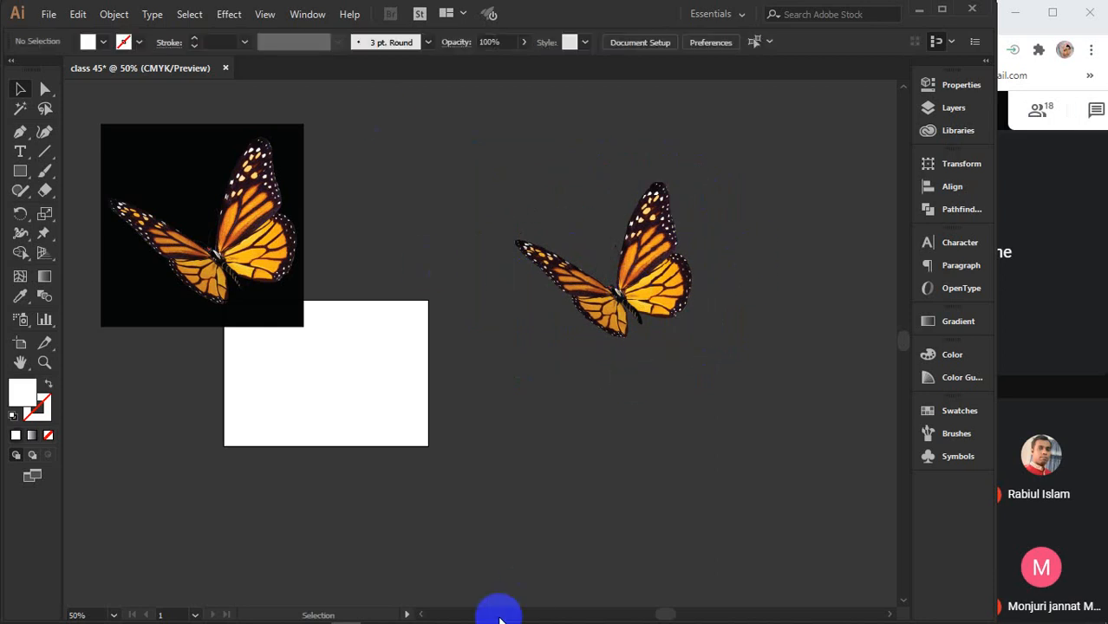
- Move the black-background butterfly onto the artboard and examine it up close
click(236, 217)
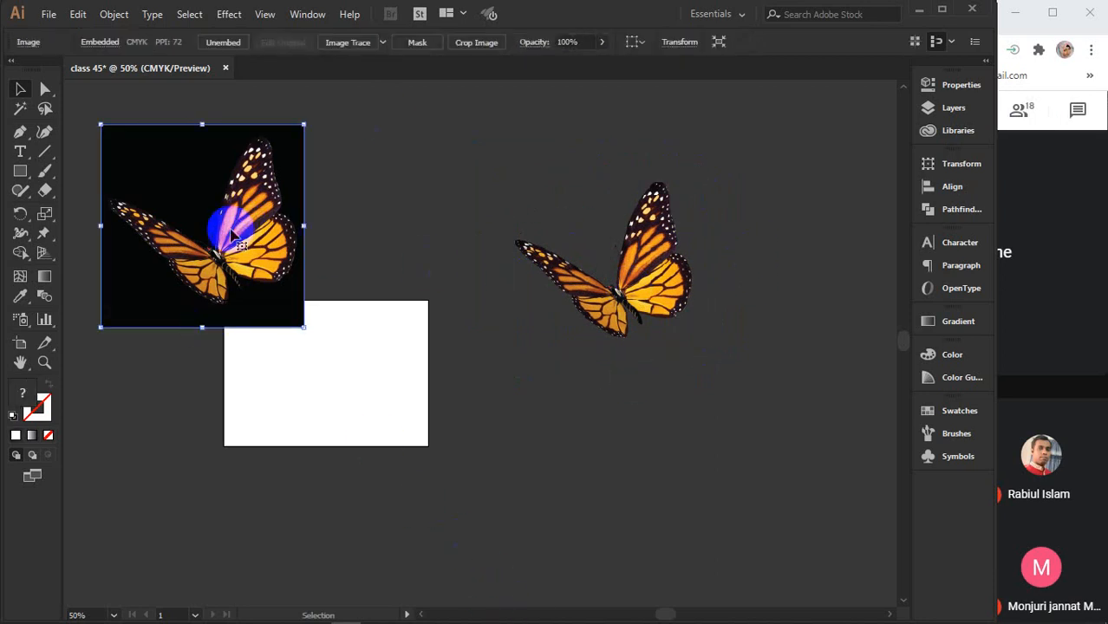
drag(235, 223, 362, 373)
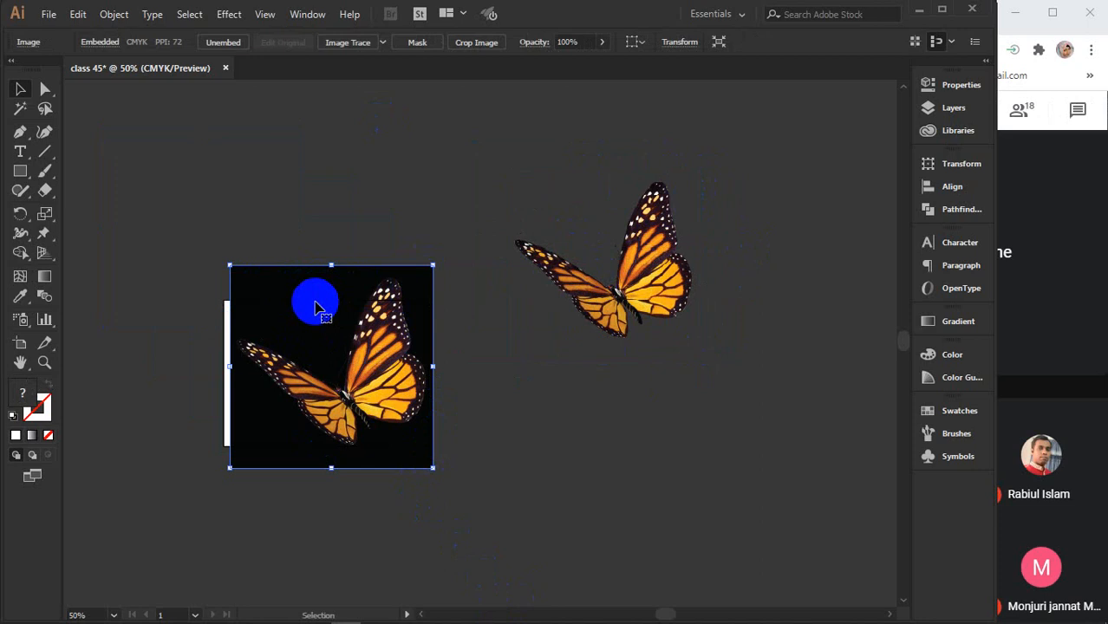
scroll(315, 308, up, 3)
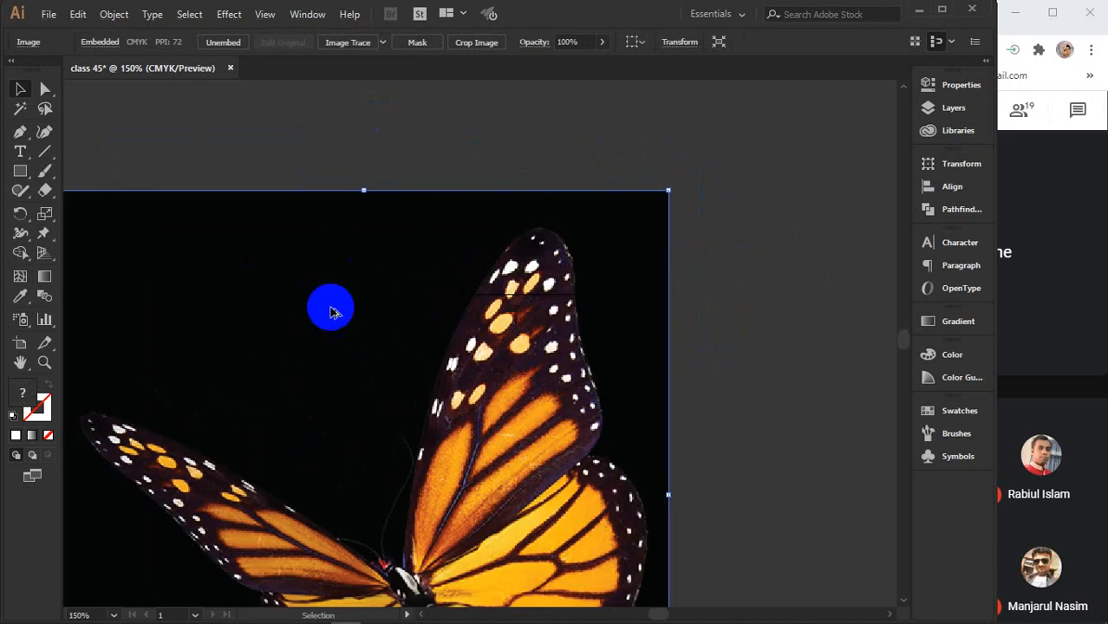
scroll(322, 463, down, 1)
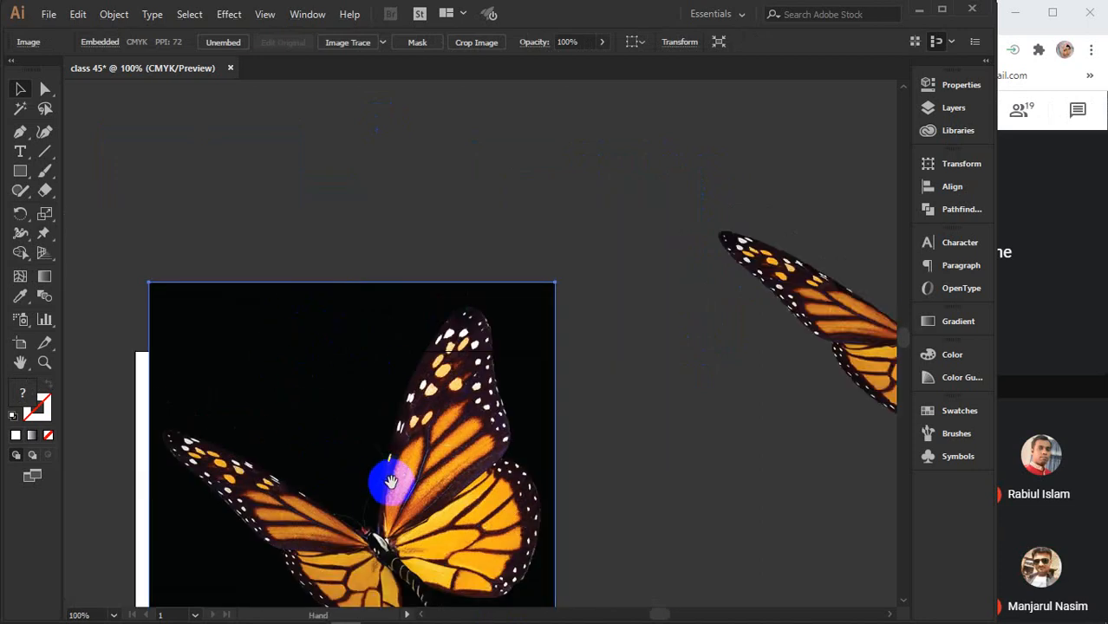
drag(391, 482, 386, 378)
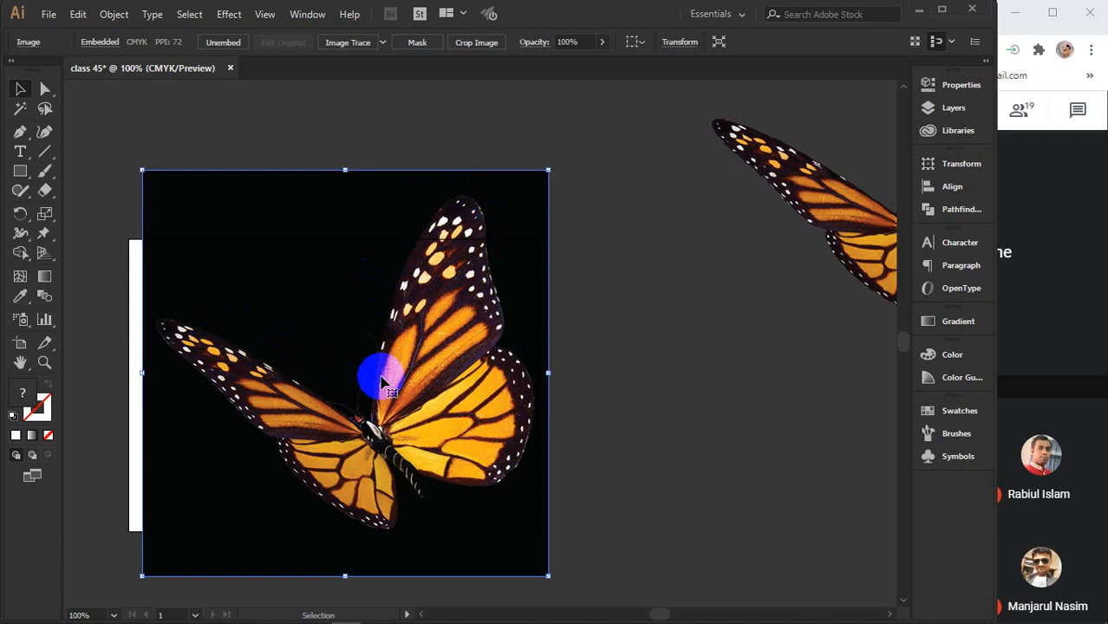
- Move both butterfly images above the artboard and arrange them side by side, with the transparent one to the right
scroll(382, 382, down, 2)
drag(429, 429, 393, 219)
scroll(453, 383, up, 5)
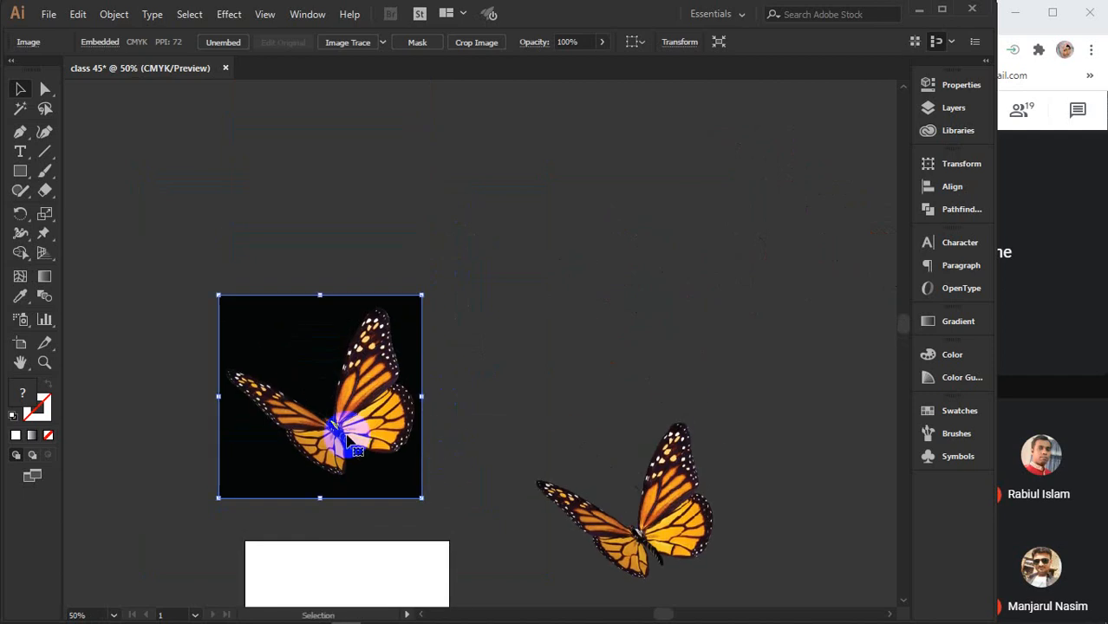
drag(347, 438, 385, 392)
drag(618, 512, 675, 370)
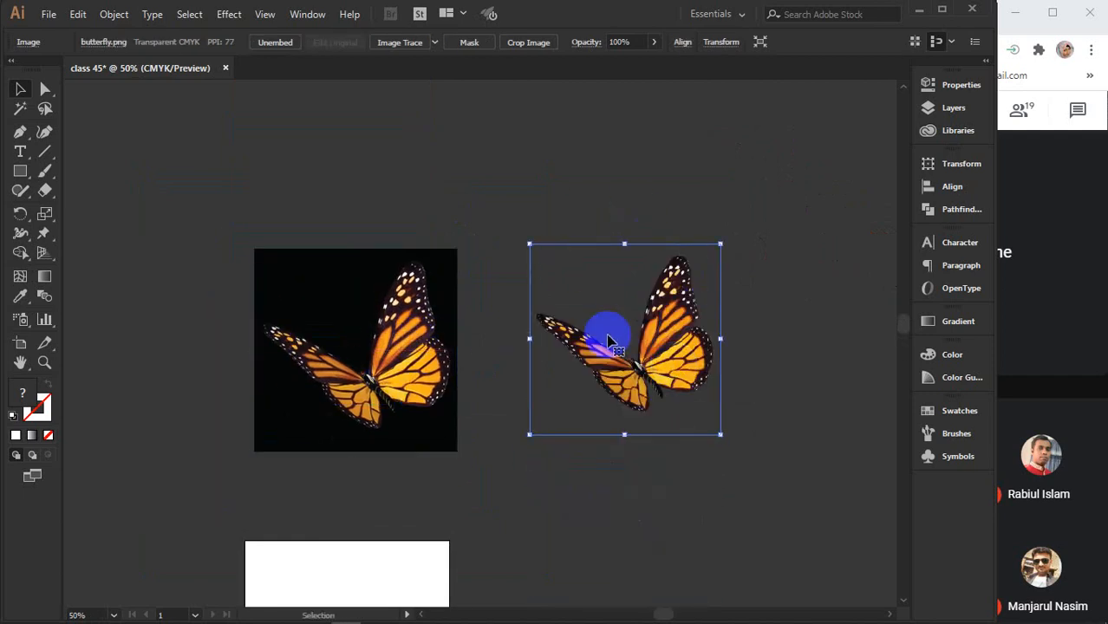
- Compare the available options of the two butterfly images, and view the Image Trace action in the transparent one's properties
click(406, 318)
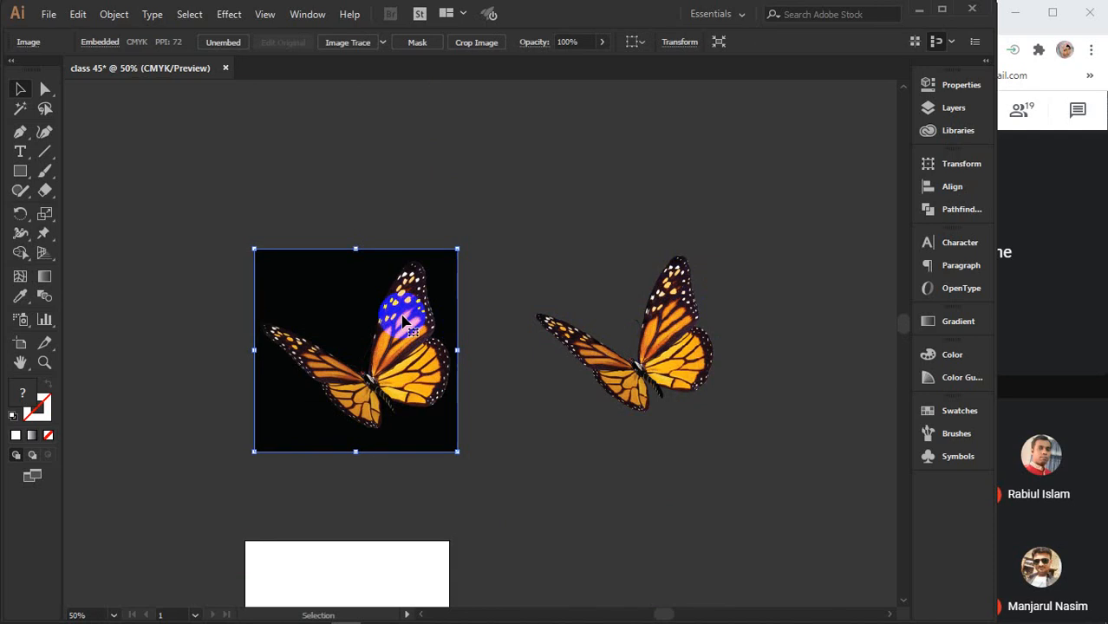
click(656, 351)
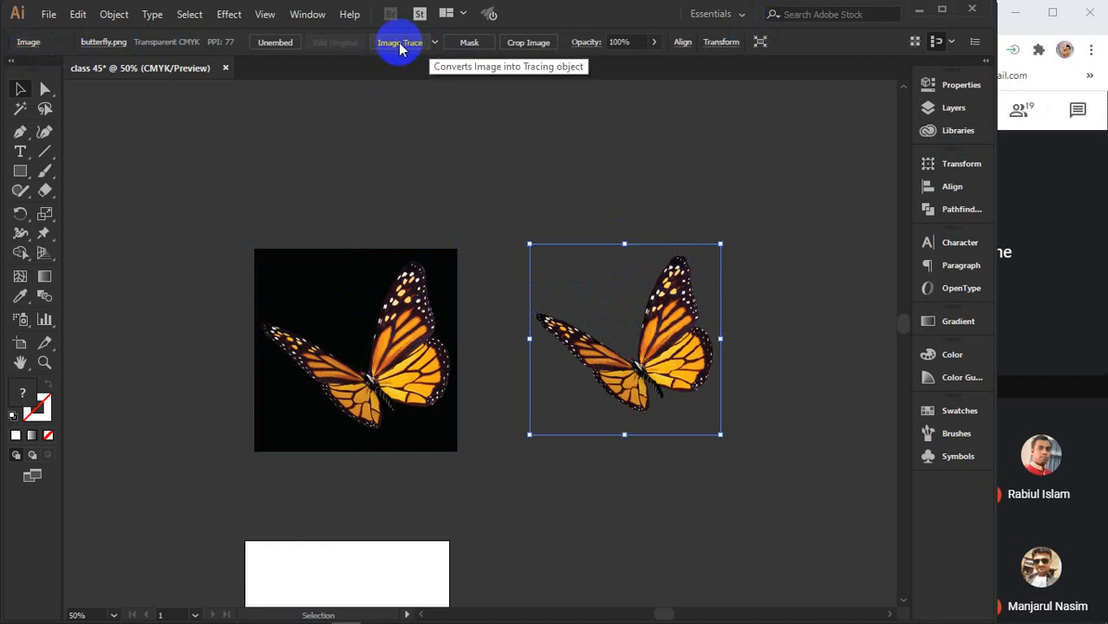
click(925, 83)
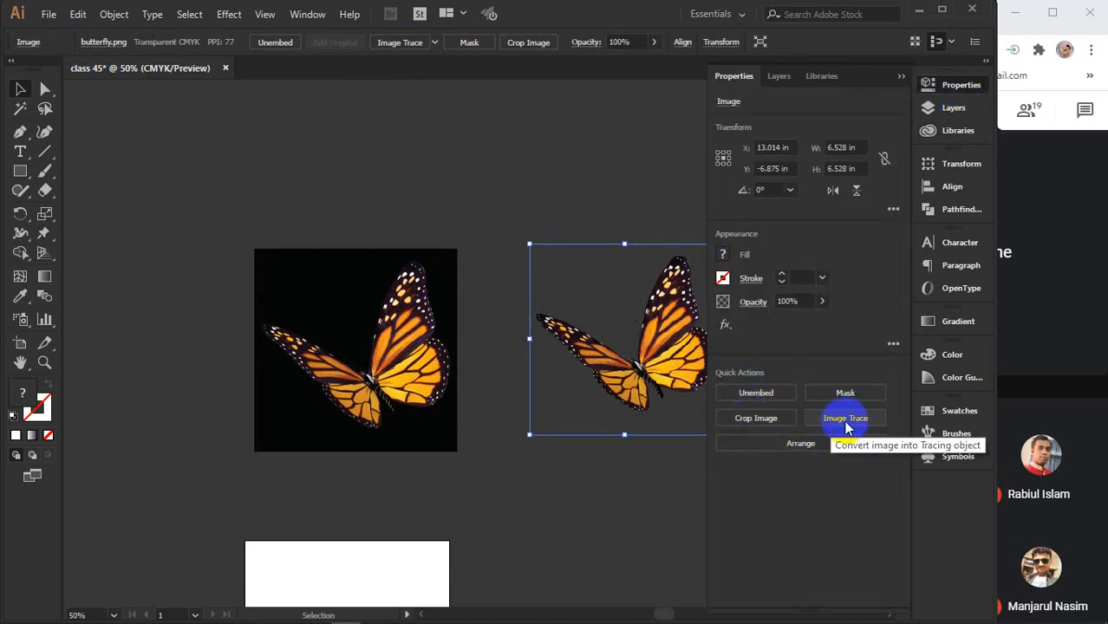
click(901, 75)
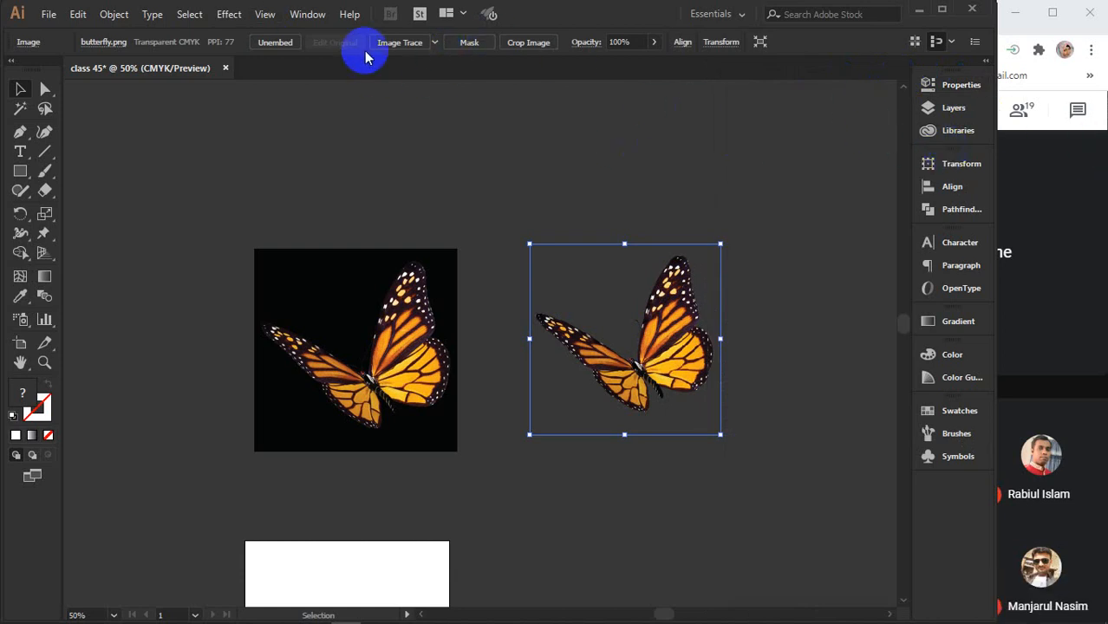
- Hide the Control bar and view the document properties with nothing selected
click(305, 15)
click(401, 144)
click(255, 127)
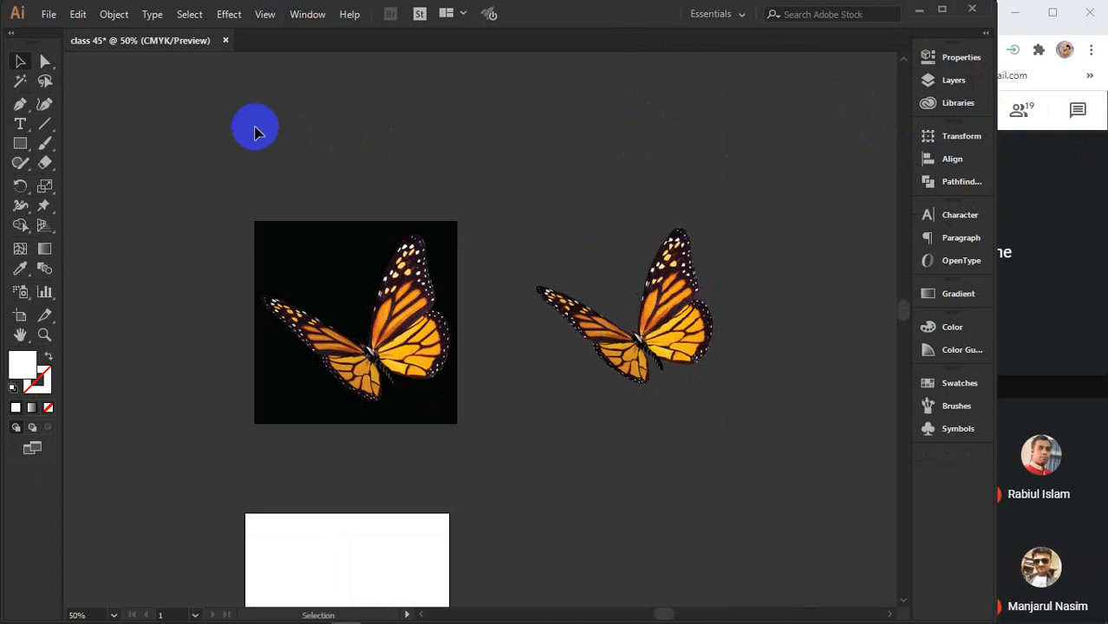
click(961, 58)
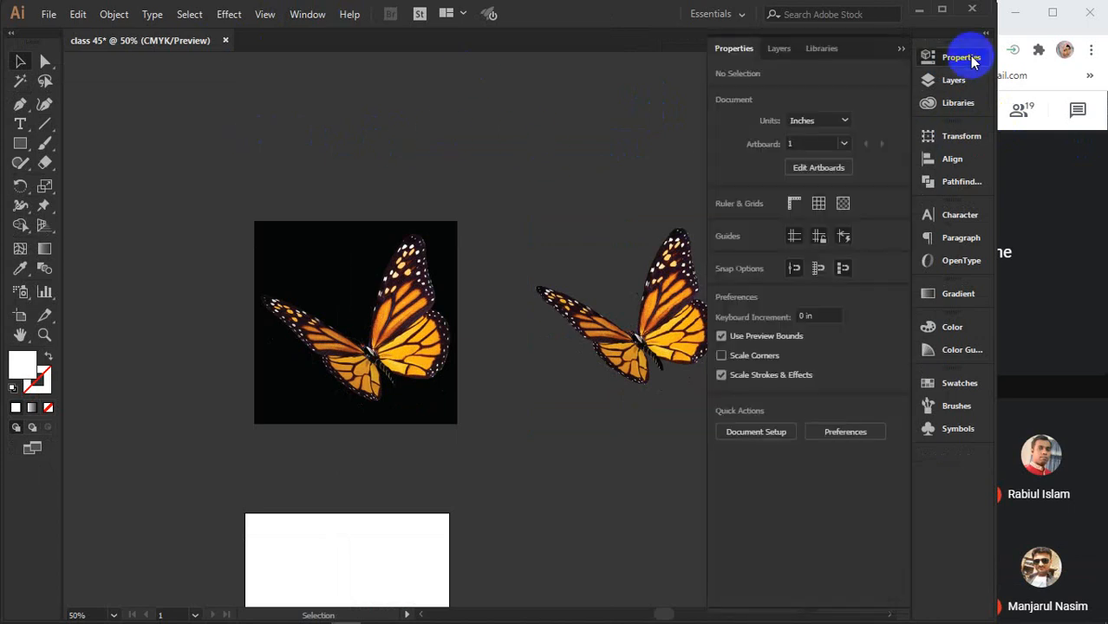
click(902, 52)
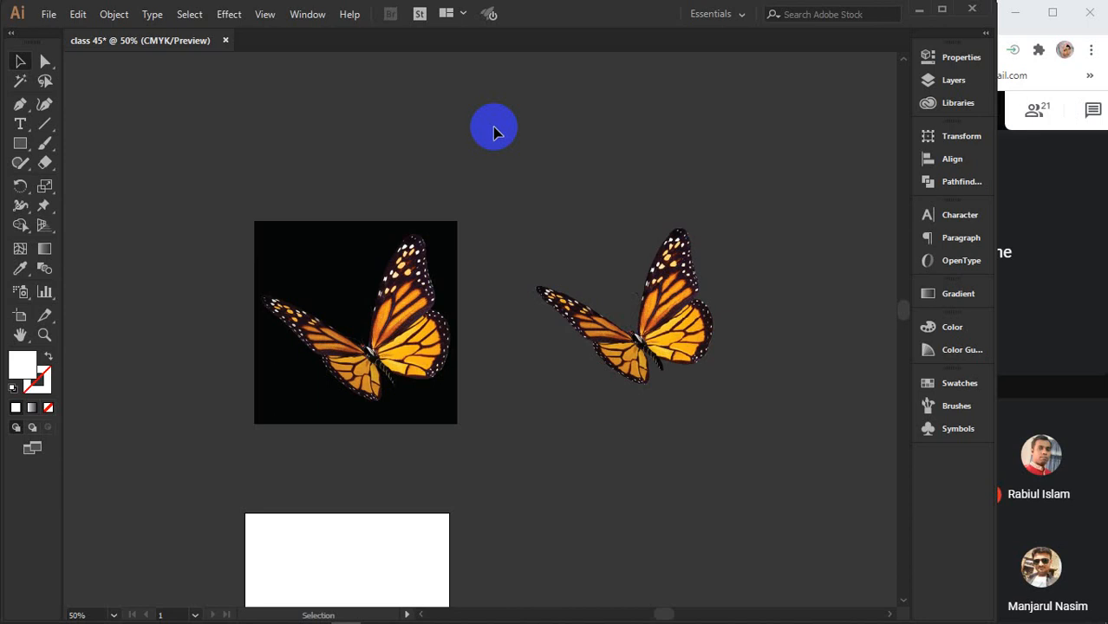
- Check the workspace with the transparent butterfly selected and the Control bar hidden, and display the Control bar again
click(658, 368)
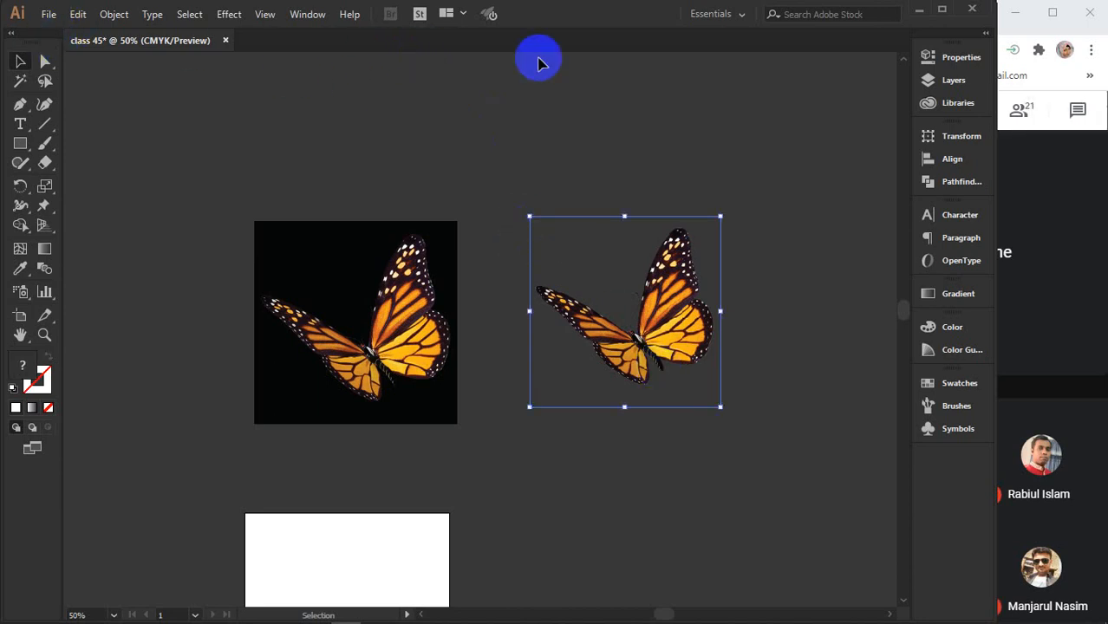
click(355, 141)
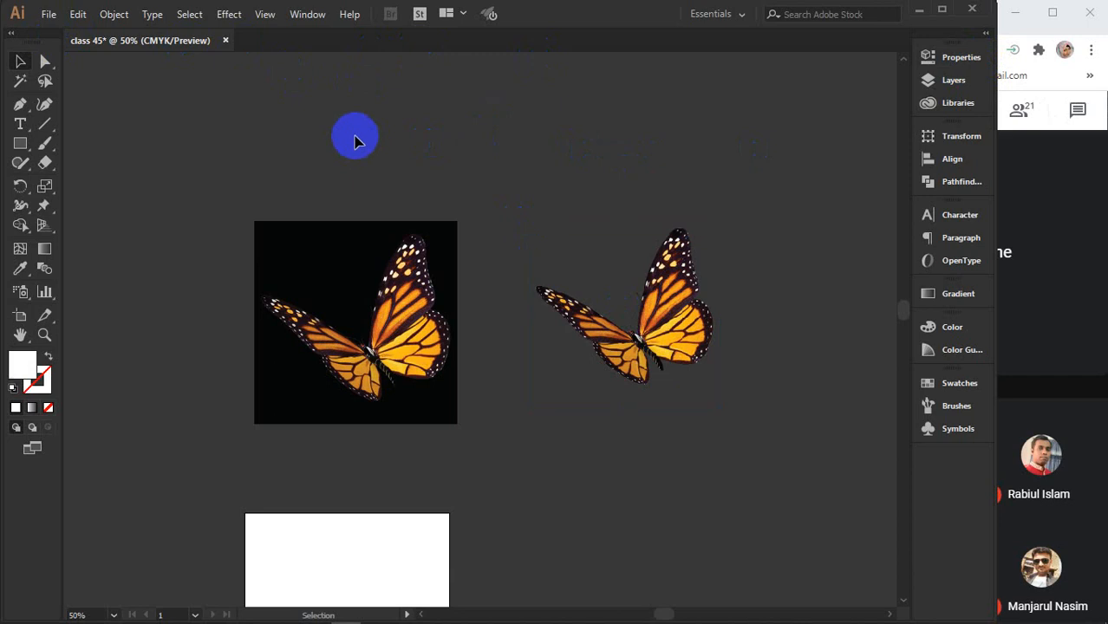
click(303, 15)
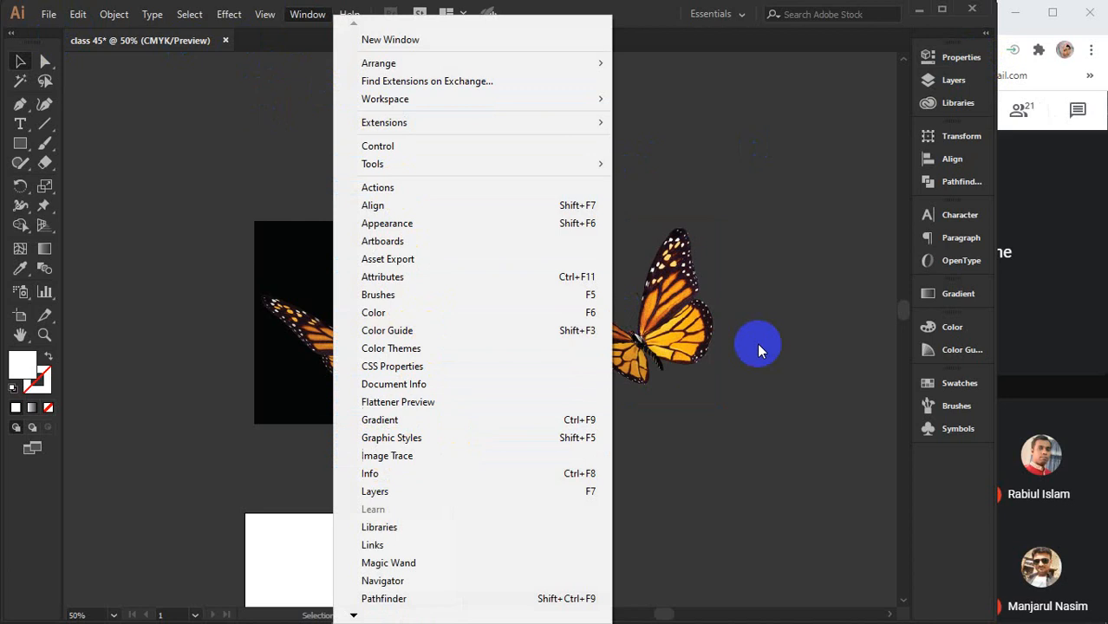
click(417, 147)
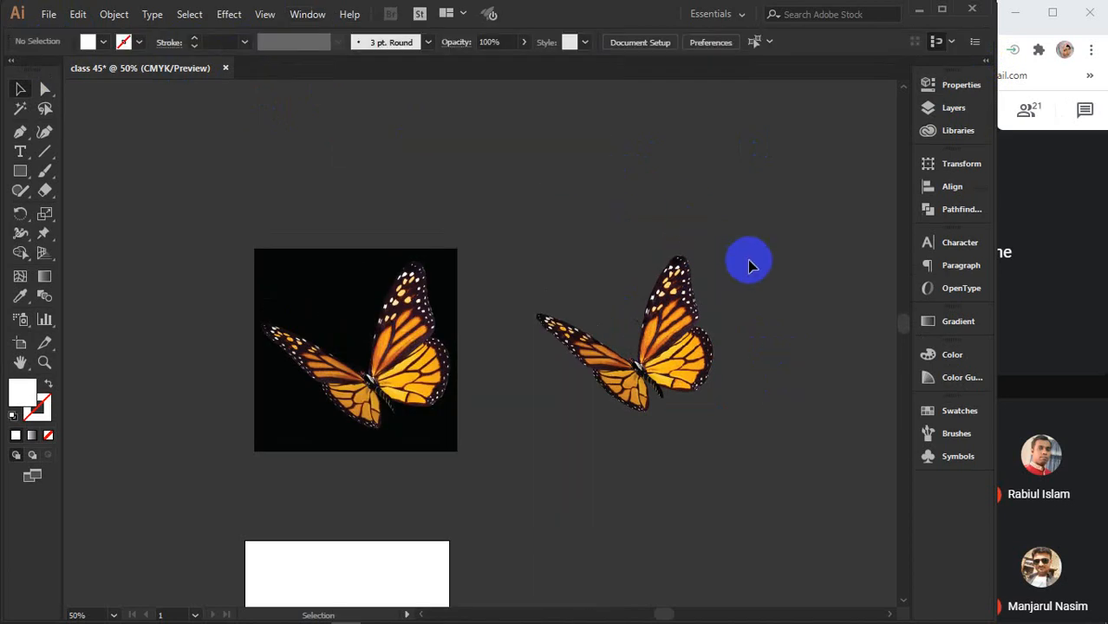
- Review the Image Trace presets for the transparent butterfly in both the Control bar and the Properties panel
click(661, 321)
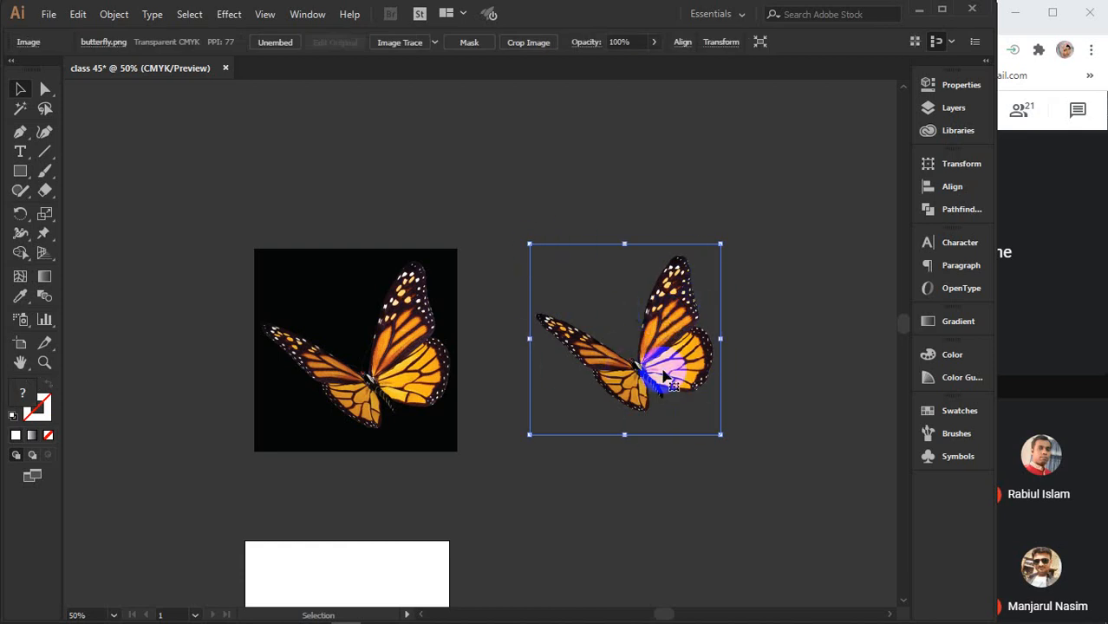
click(436, 43)
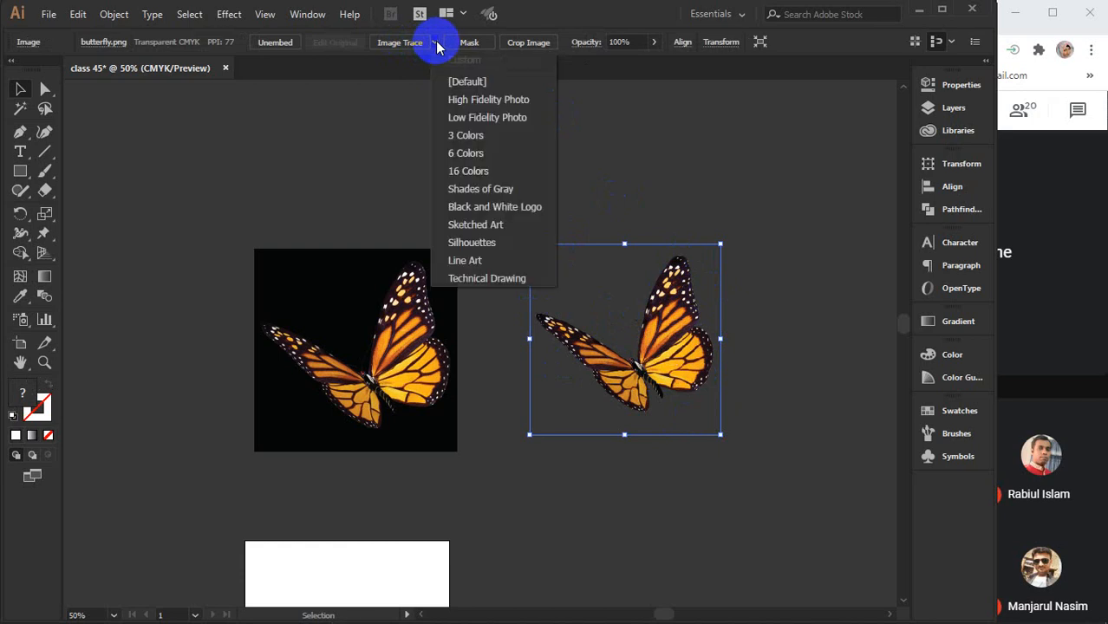
click(435, 41)
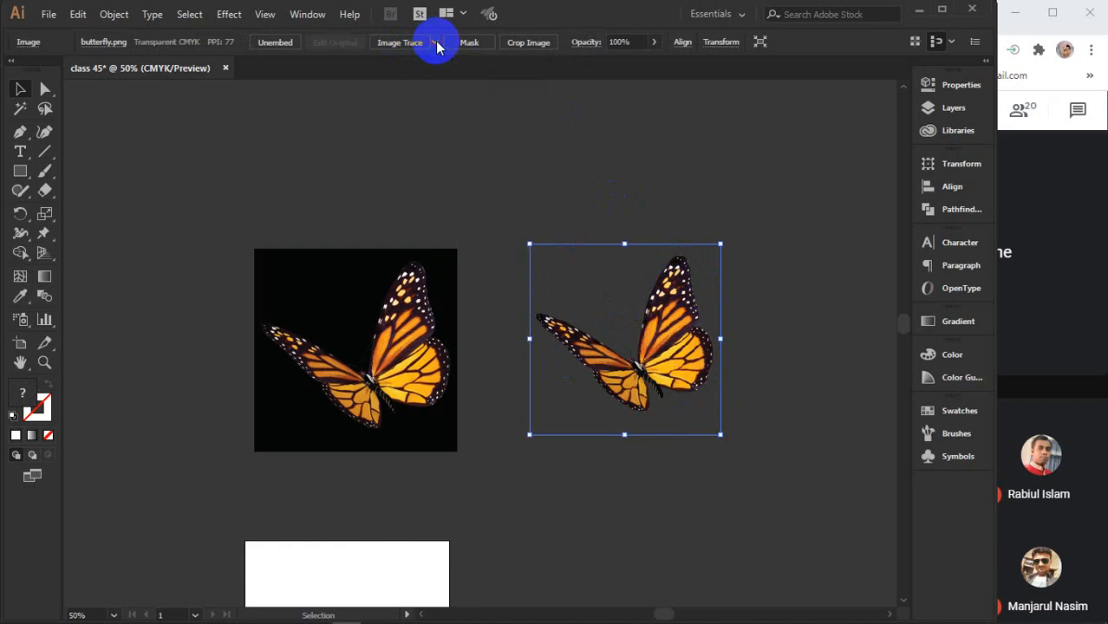
click(958, 85)
click(841, 419)
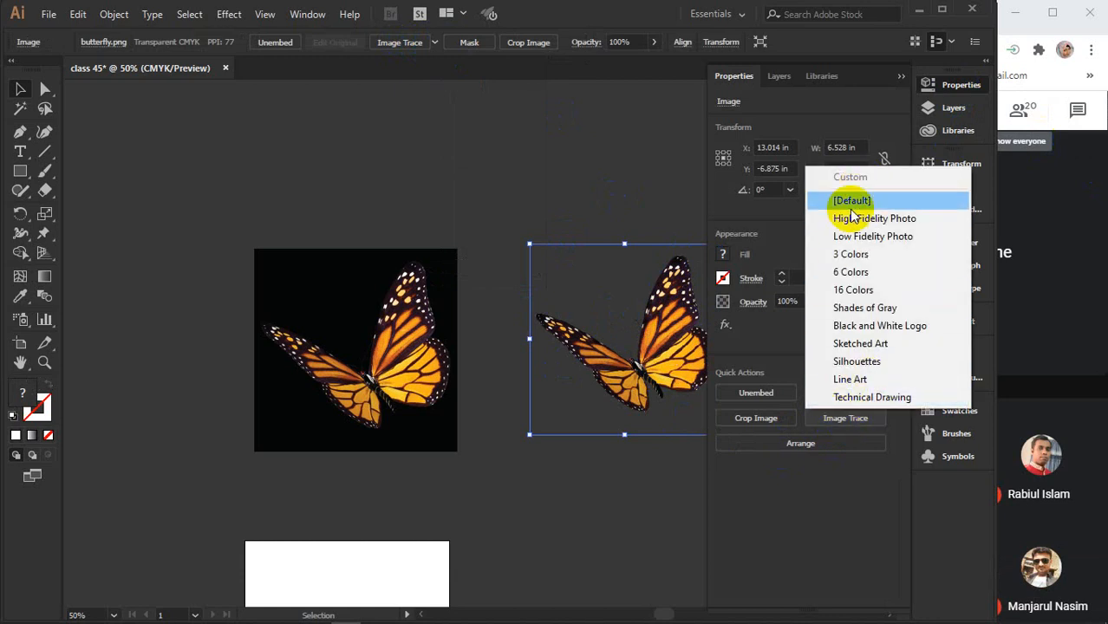
click(616, 219)
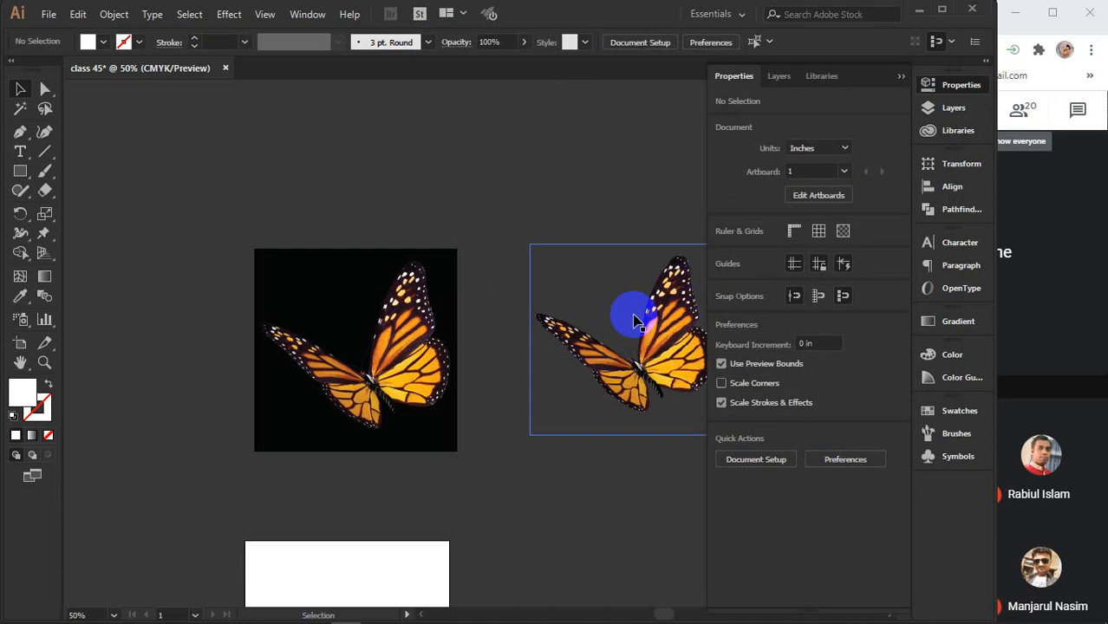
- Try an Image Trace with the [Default] preset on the transparent butterfly, and undo it
drag(677, 361, 515, 363)
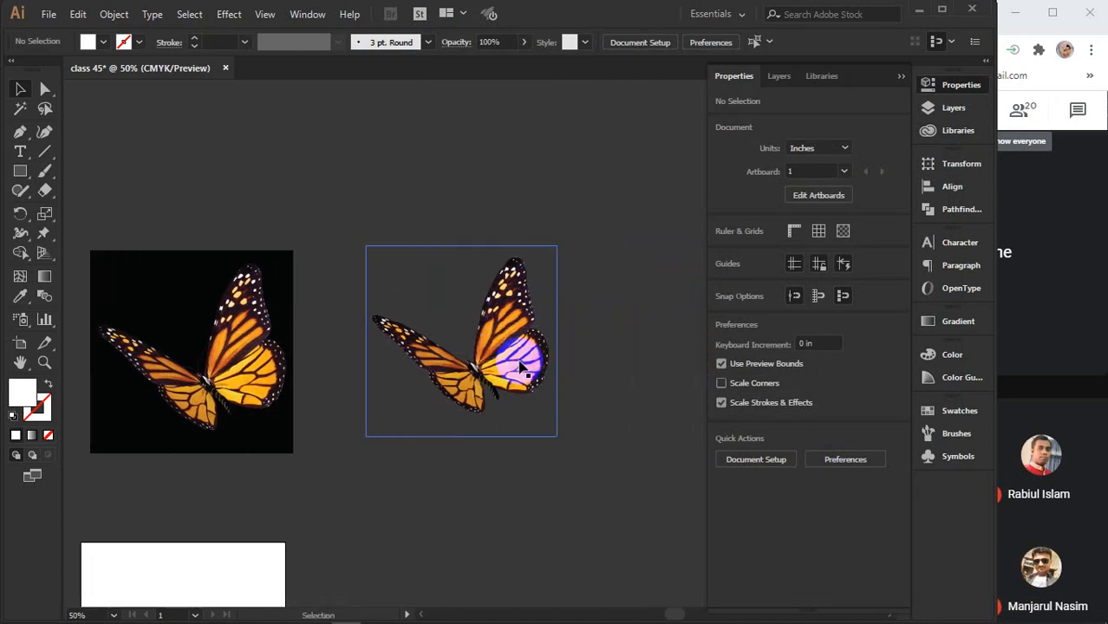
scroll(521, 367, up, 3)
scroll(528, 352, down, 1)
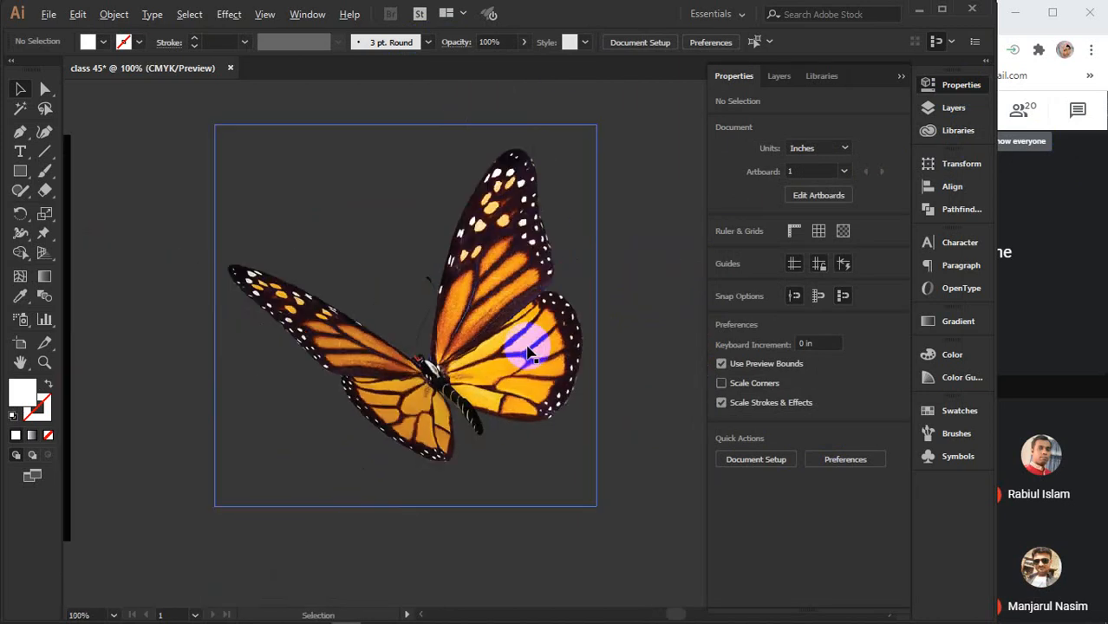
drag(527, 346, 508, 360)
click(487, 316)
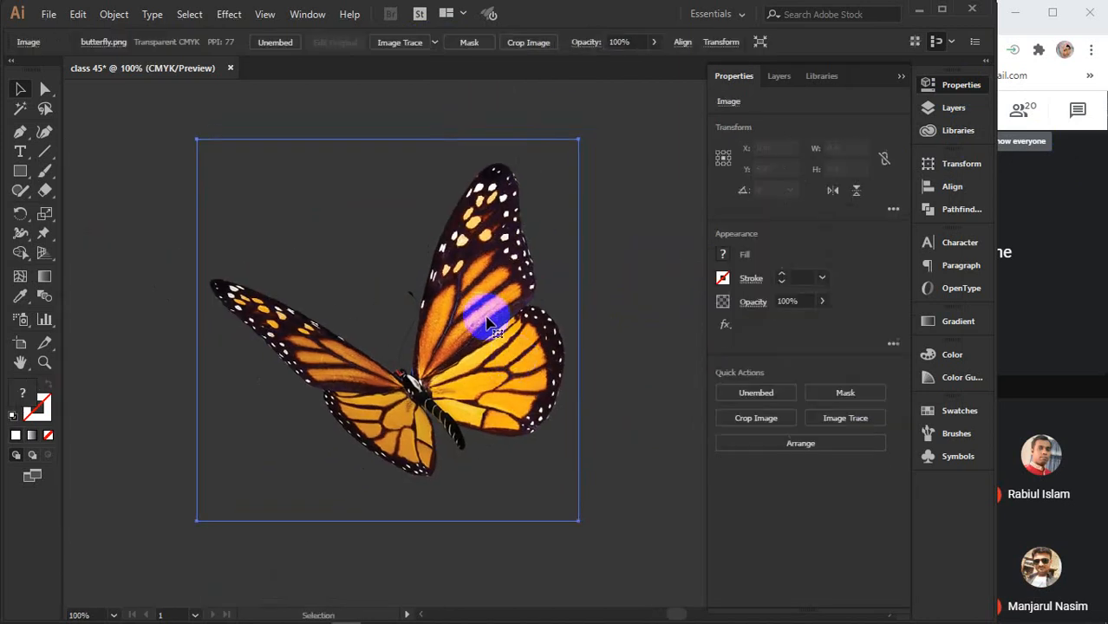
click(850, 420)
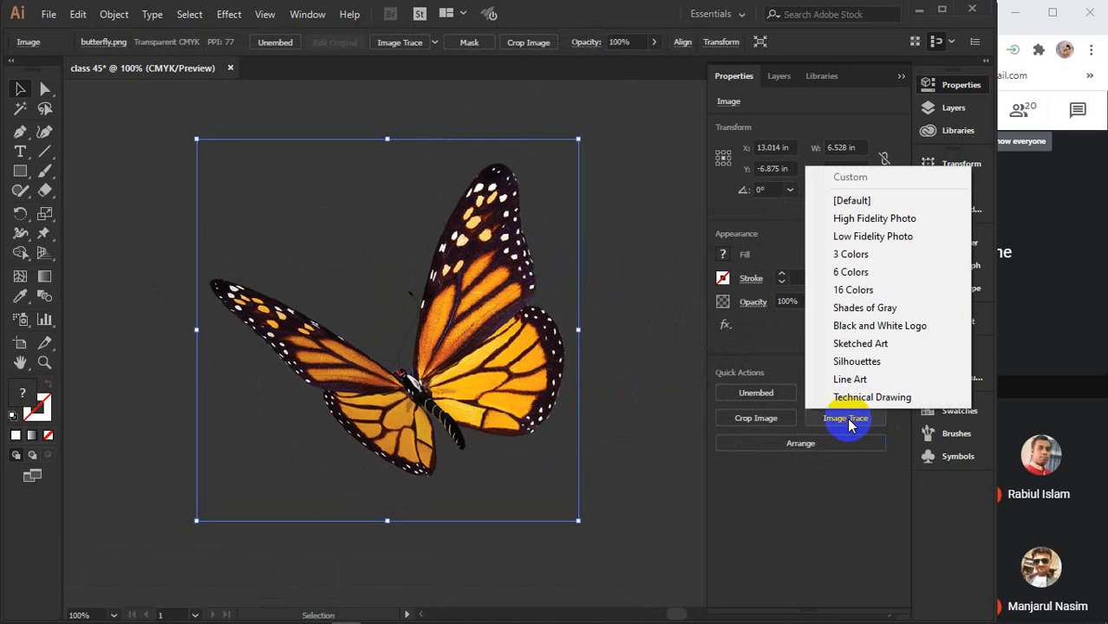
click(883, 202)
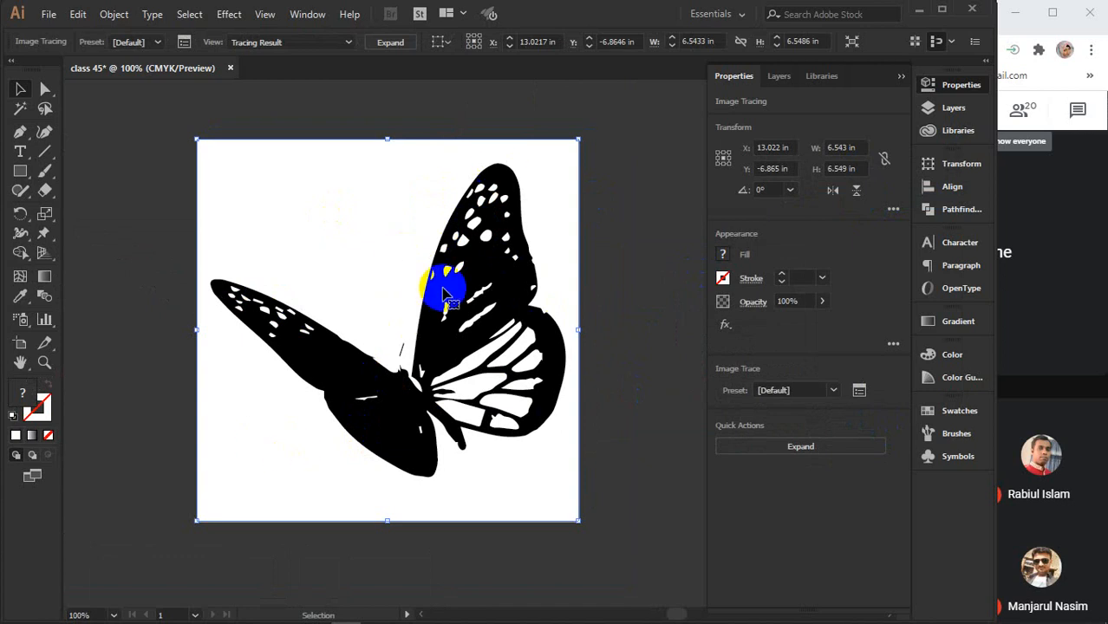
key(ctrl+z)
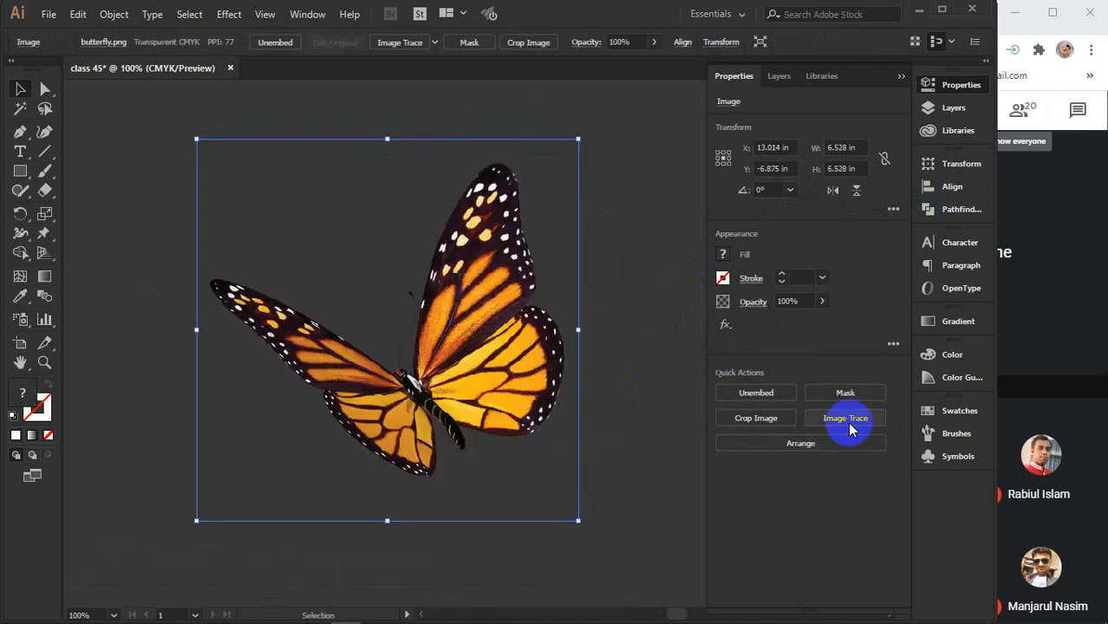
- Trace the transparent butterfly image with the High Fidelity Photo preset
click(848, 422)
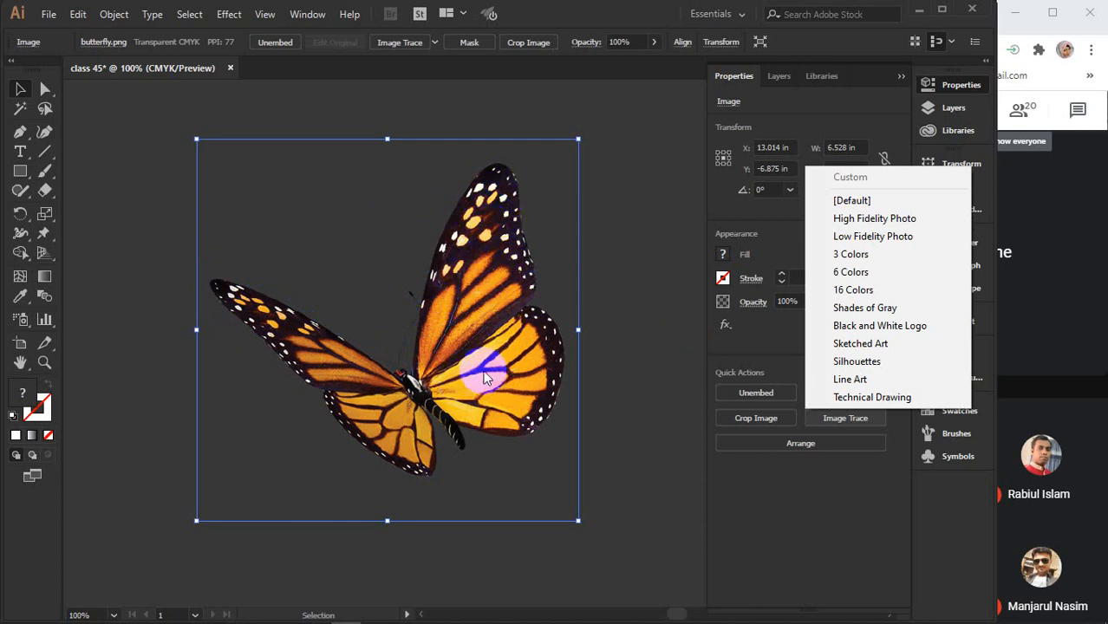
click(875, 219)
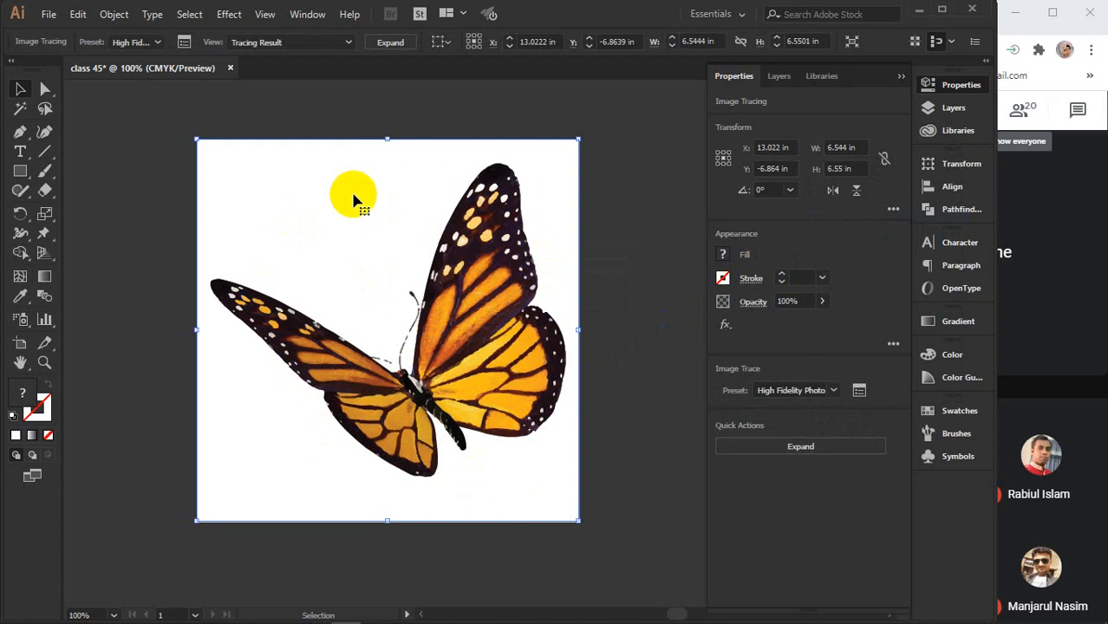
click(362, 426)
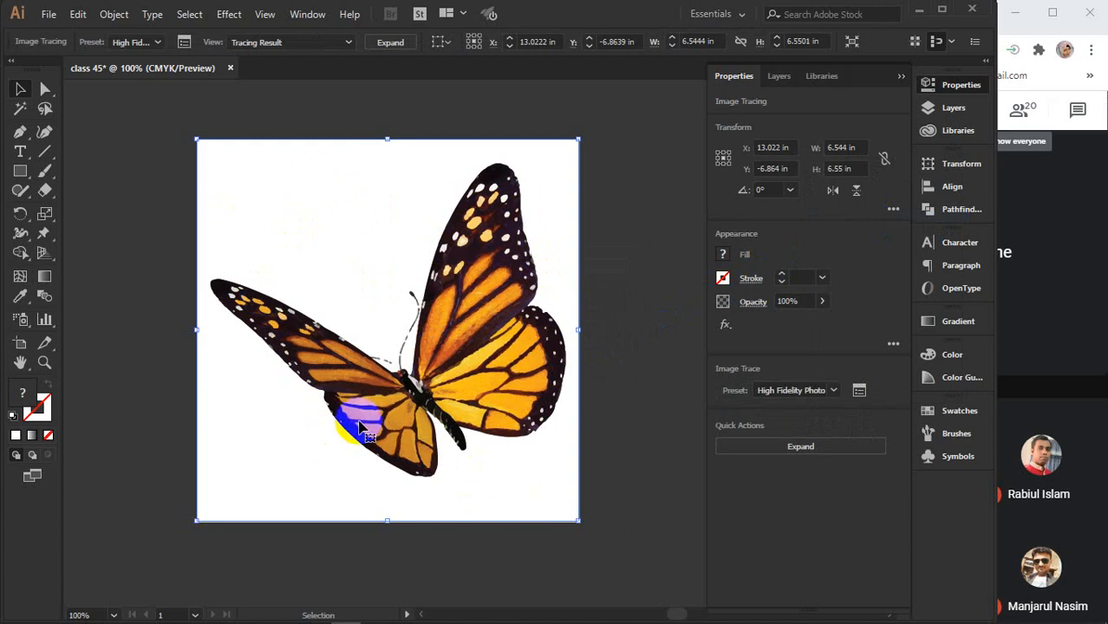
- Expand the High Fidelity Photo tracing into vector paths, ungroup the resulting artwork and deselect it
click(800, 451)
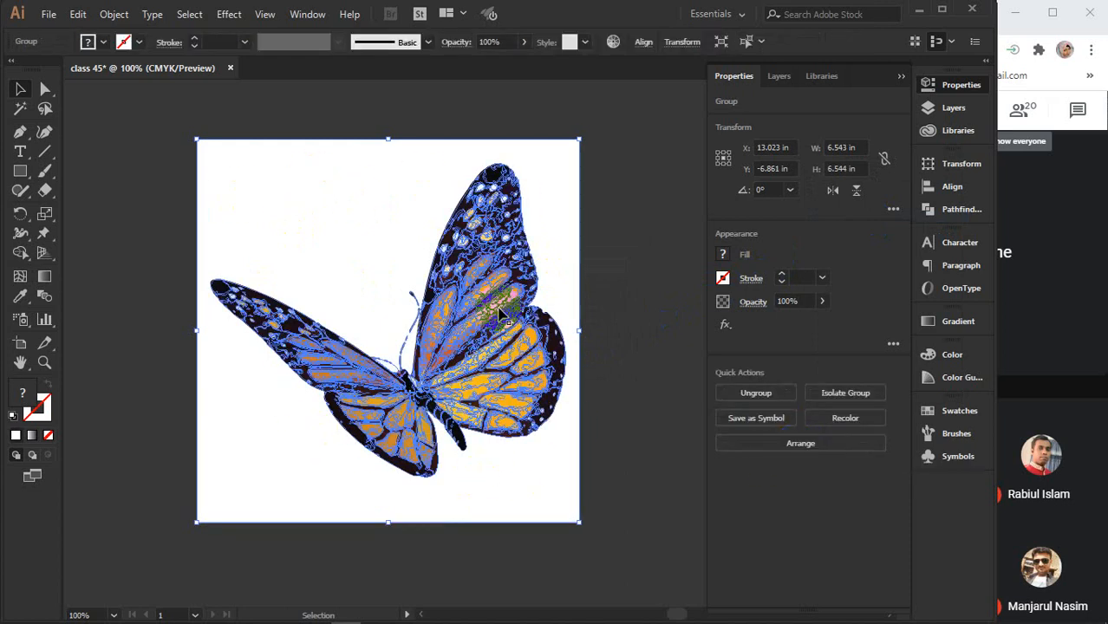
scroll(492, 284, up, 2)
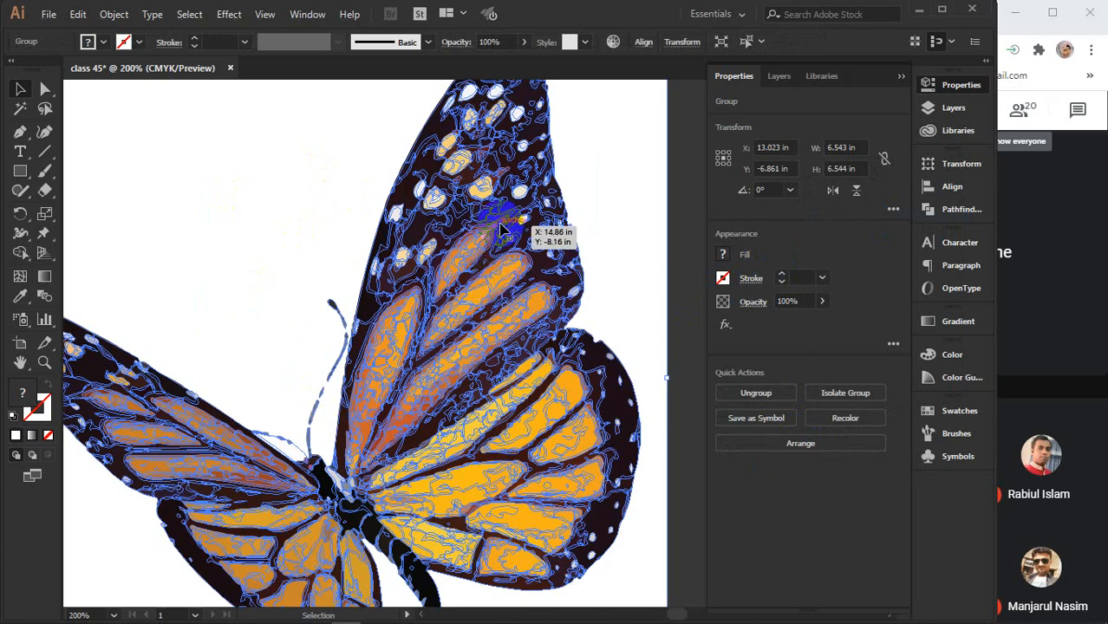
scroll(479, 253, up, 2)
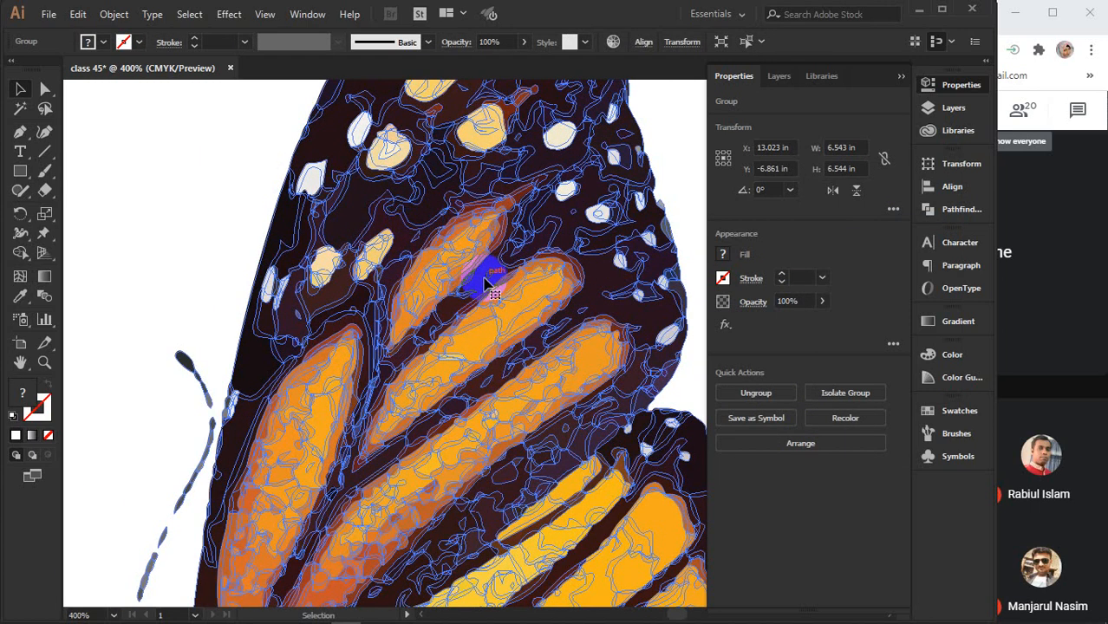
click(767, 397)
scroll(510, 326, down, 3)
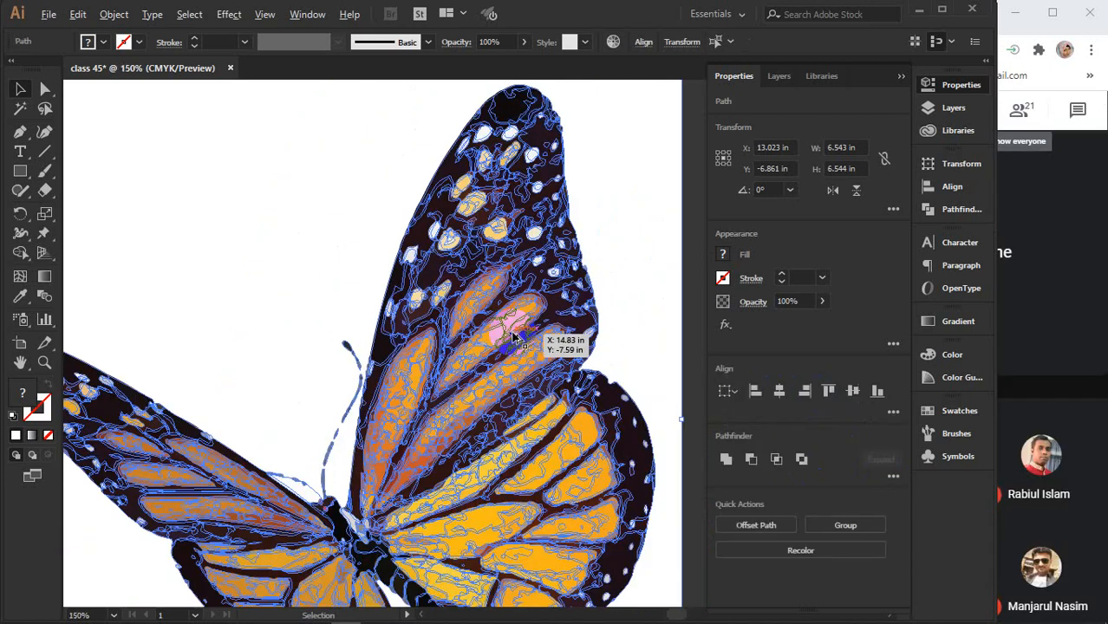
click(660, 296)
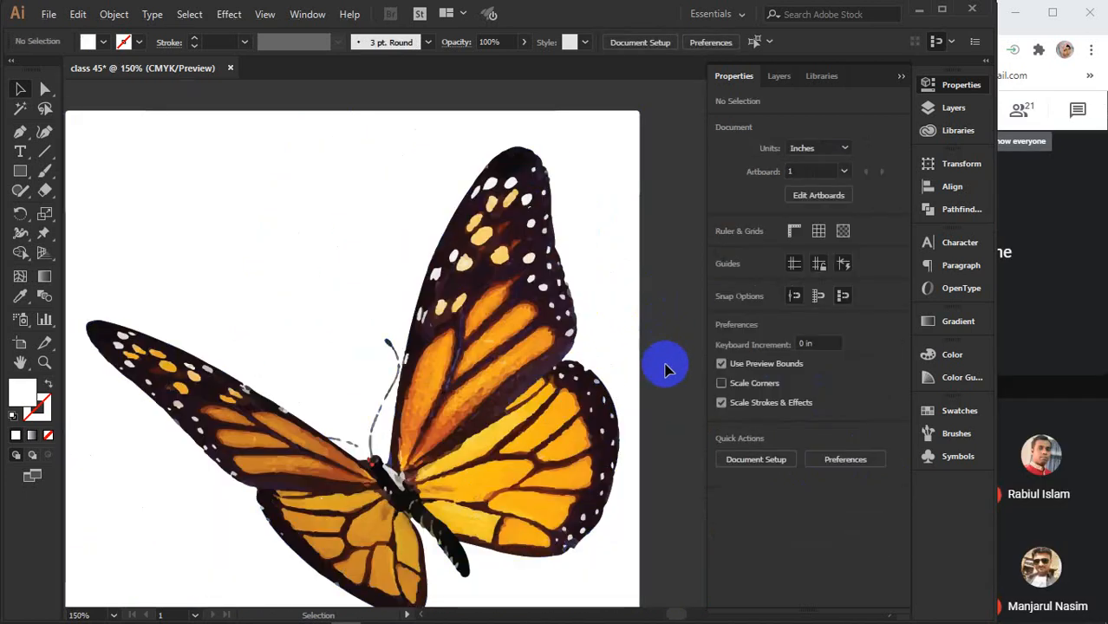
- Examine the expanded wing details up close, and display the anchor points of the whole artwork with Direct Selection
scroll(421, 314, up, 3)
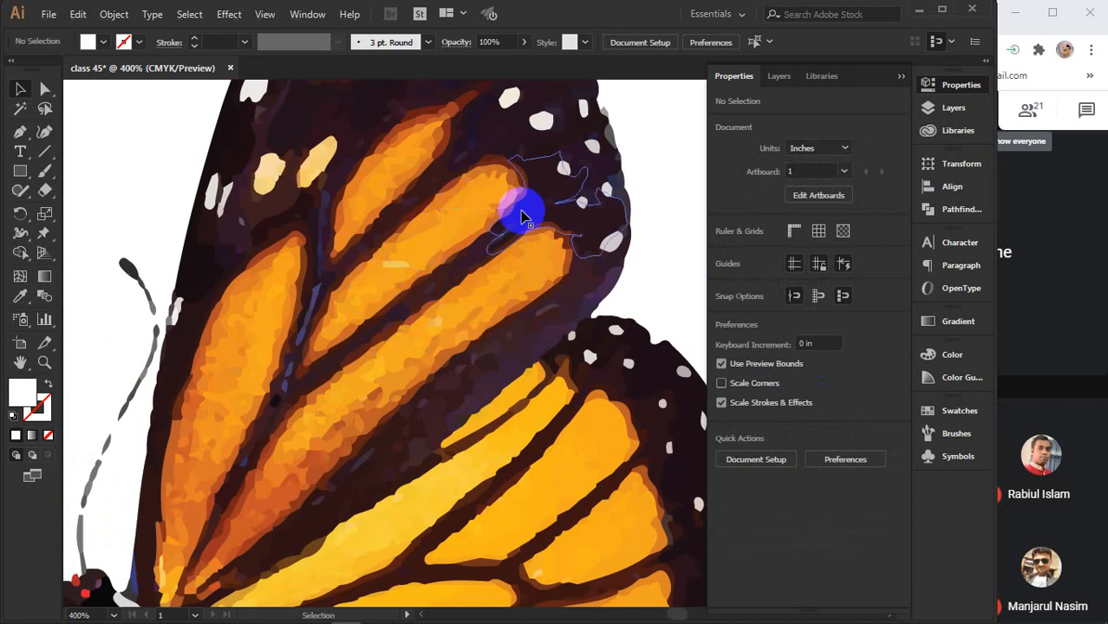
scroll(474, 374, down, 3)
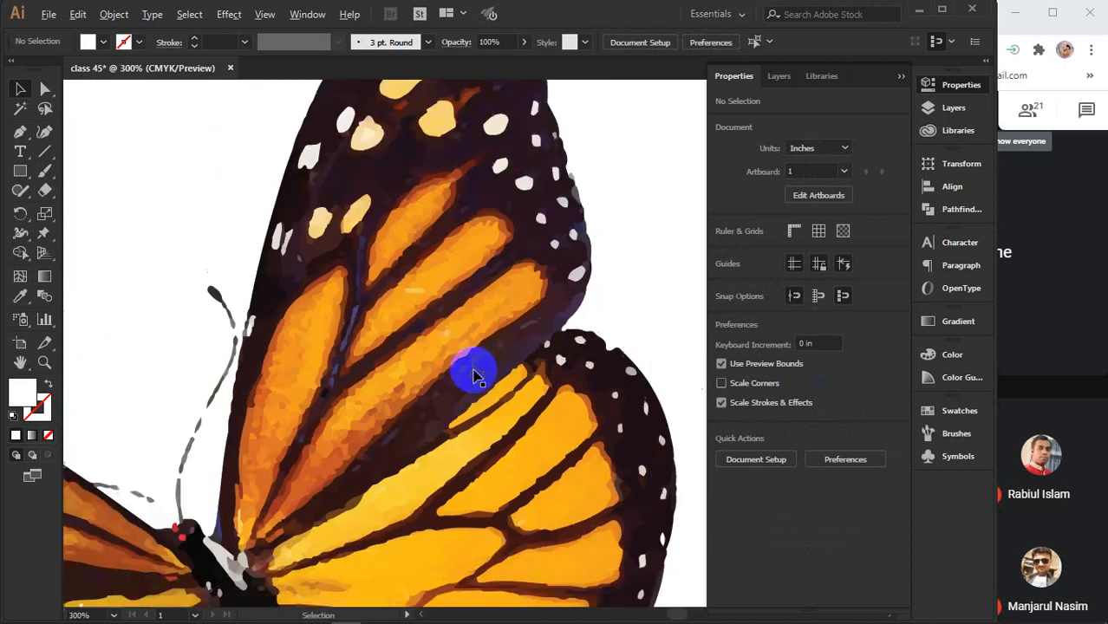
scroll(473, 375, down, 1)
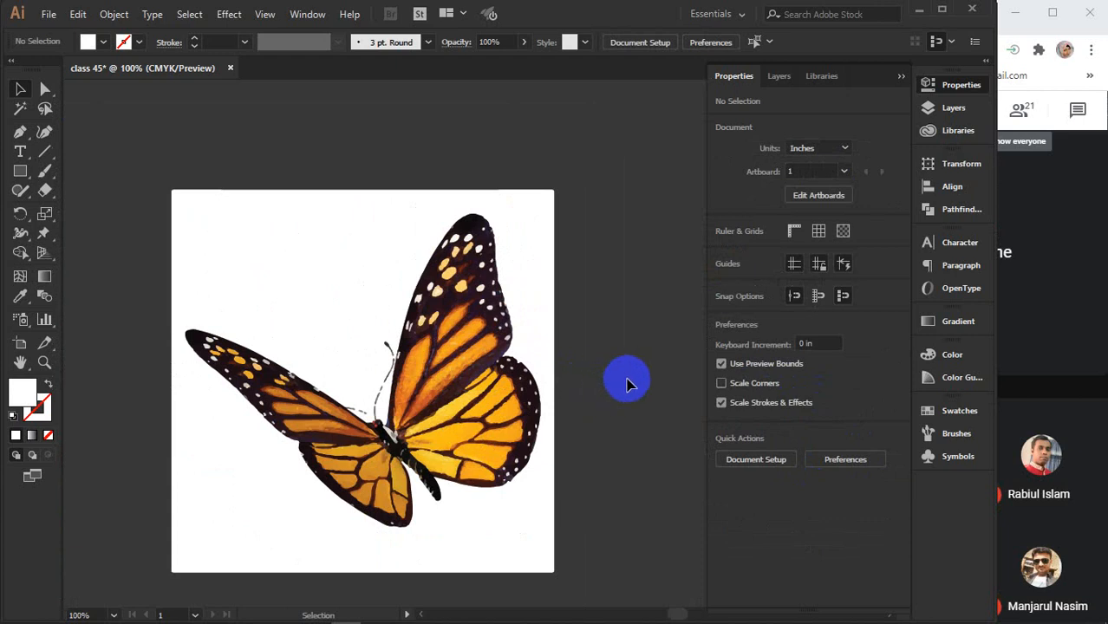
scroll(555, 383, up, 3)
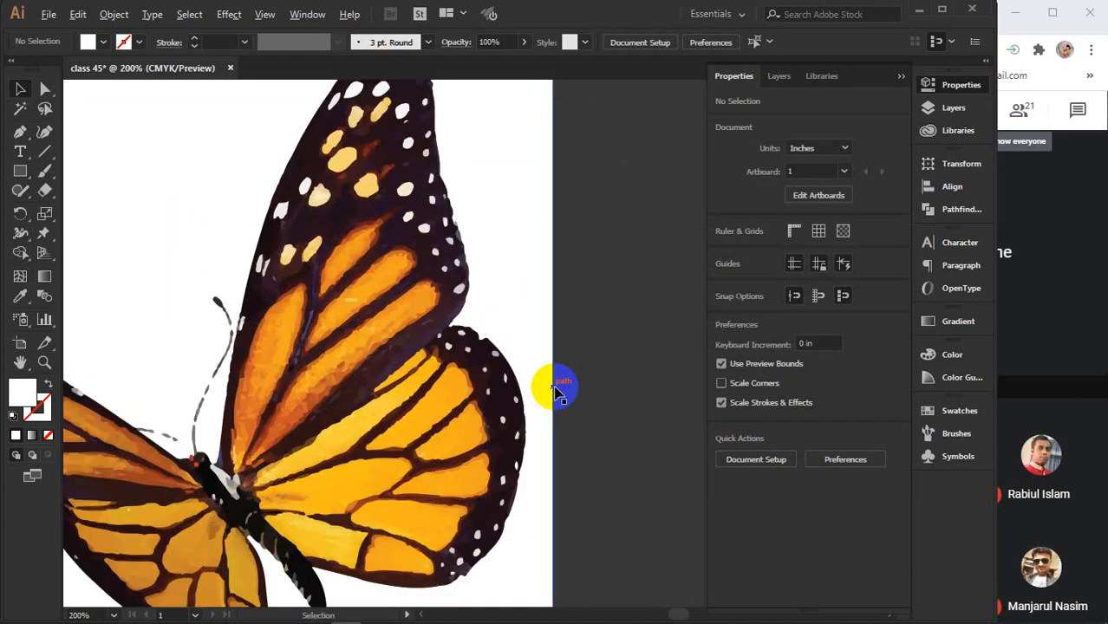
key(ctrl+a)
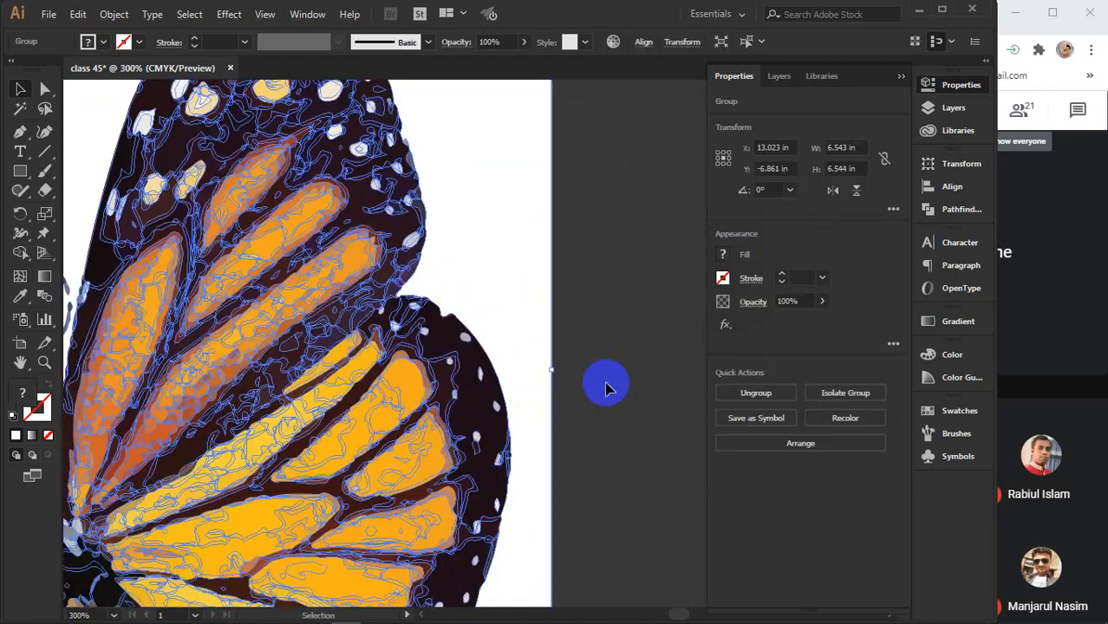
key(a)
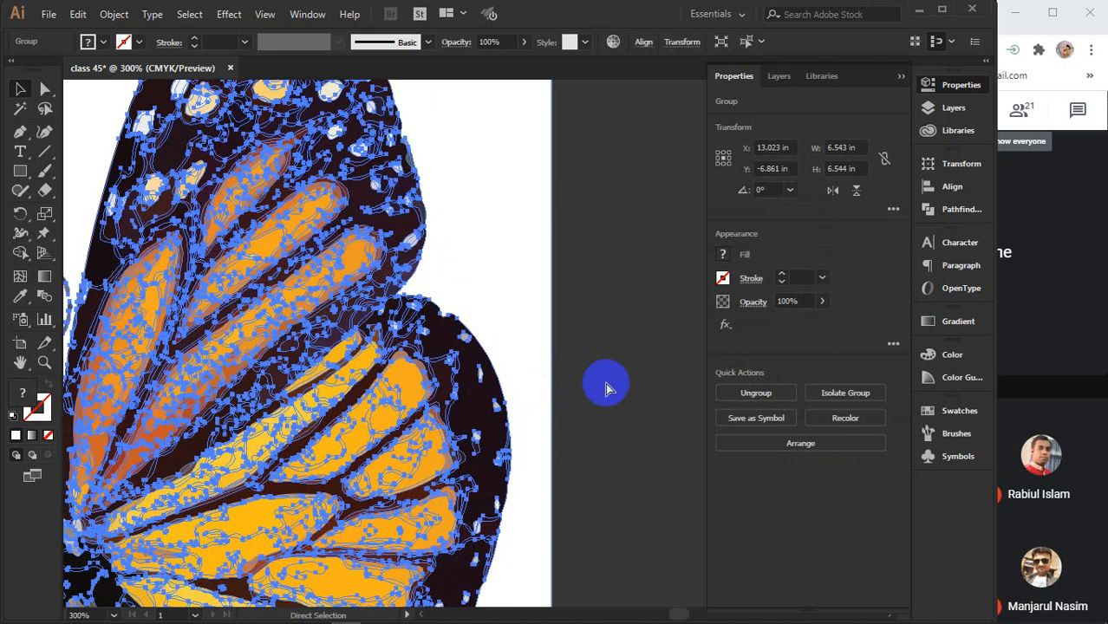
- Undo the expansion and the High Fidelity Photo tracing, comparing the traced butterfly with the original image
key(ctrl+z)
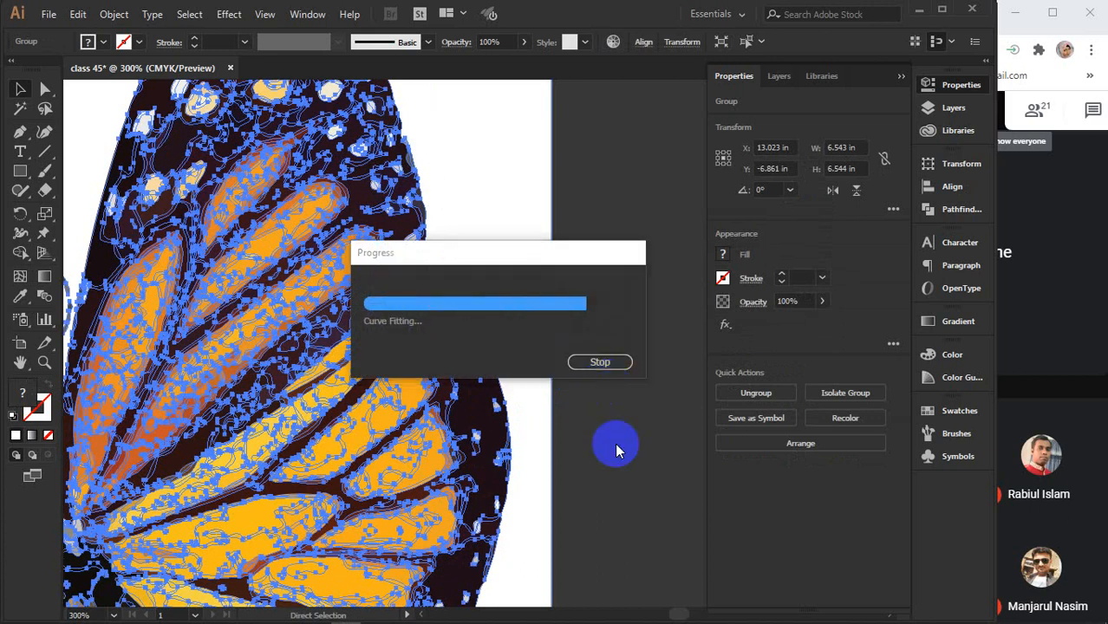
key(ctrl+z)
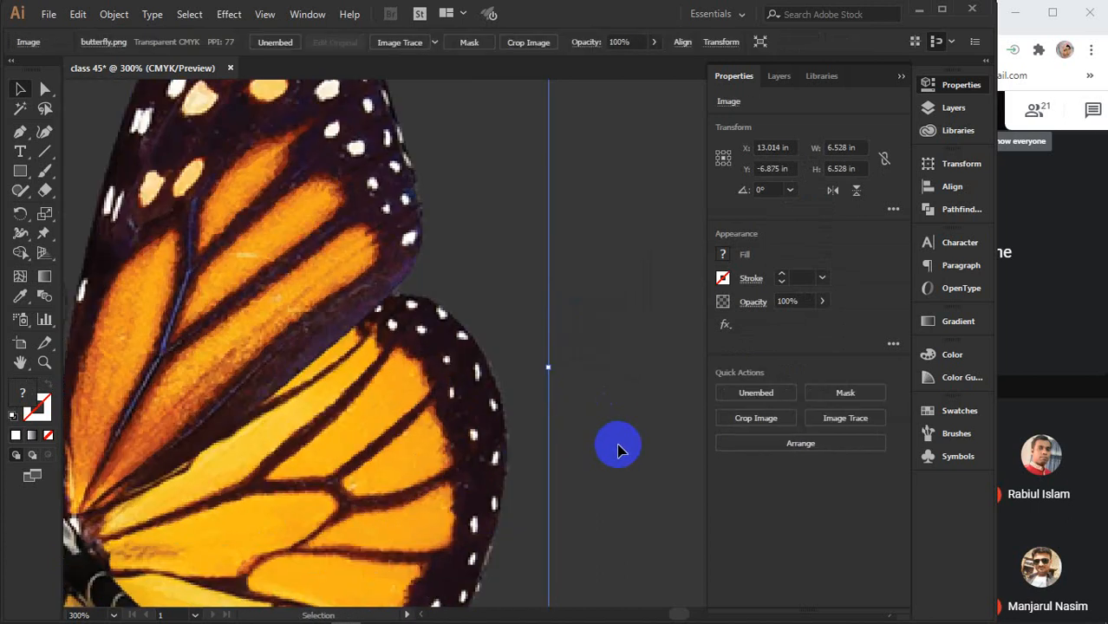
drag(438, 423, 614, 415)
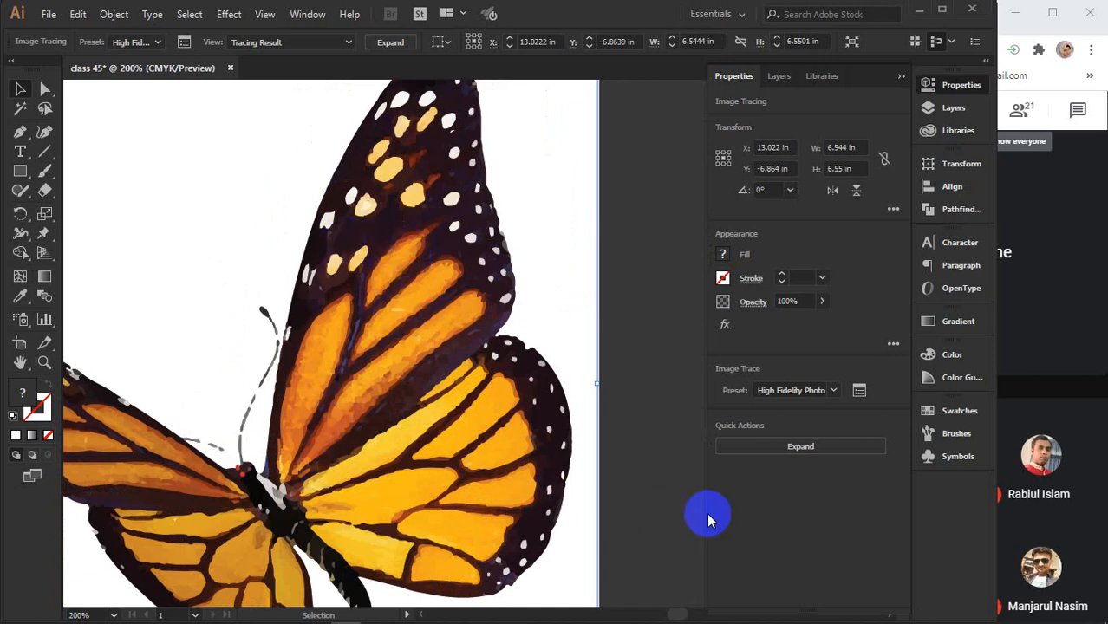
key(ctrl+z)
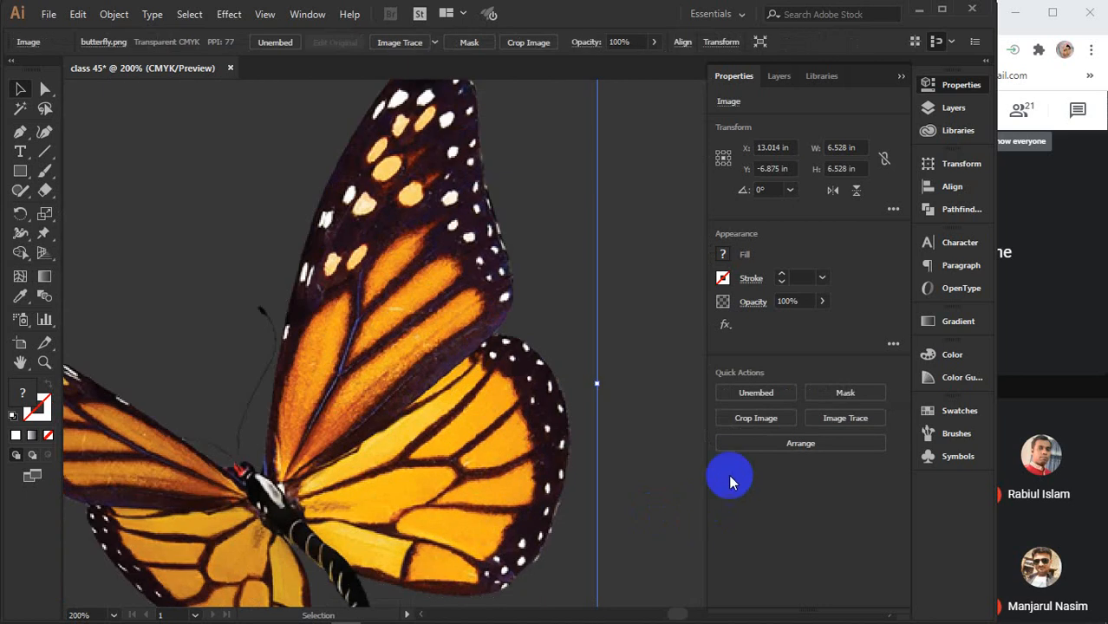
- Try an Image Trace with the Low Fidelity Photo preset on the butterfly, compare it with the original, and undo it
click(855, 422)
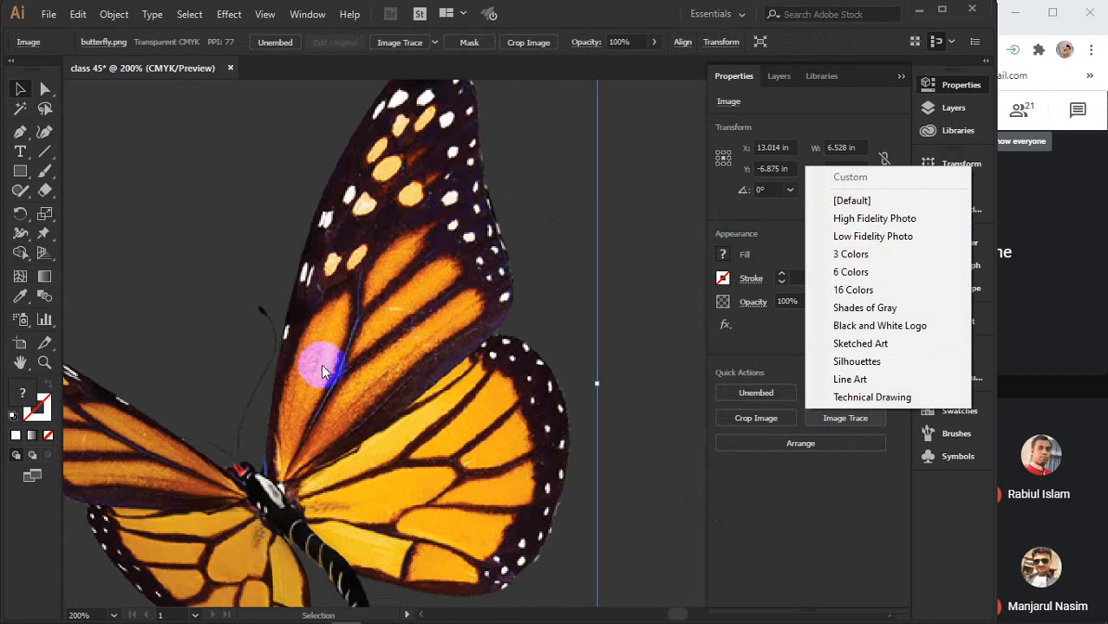
click(853, 236)
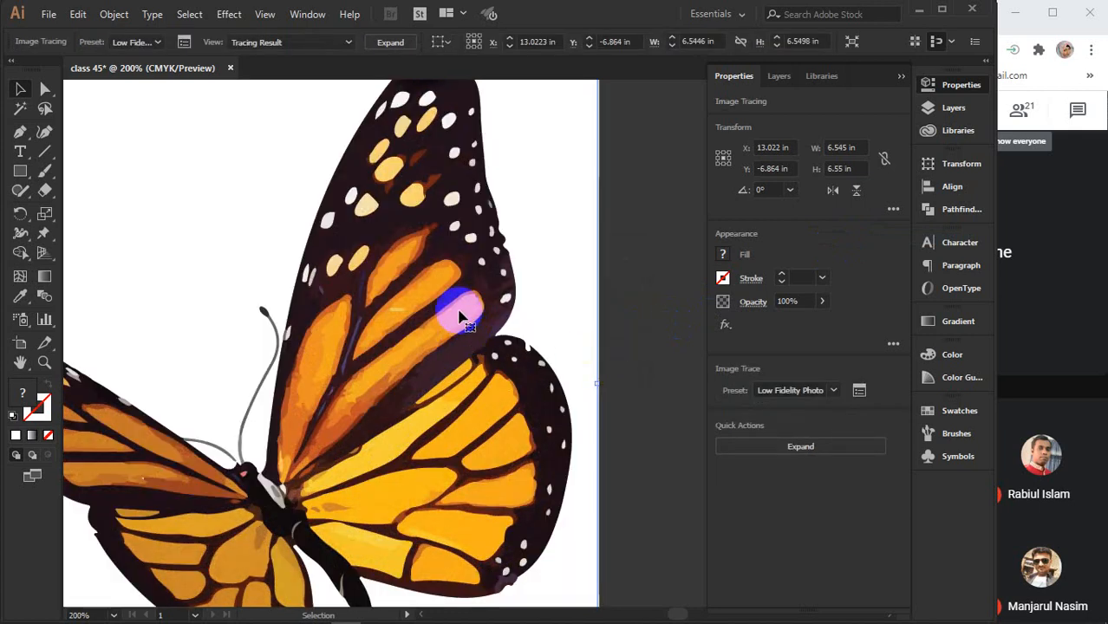
scroll(488, 351, down, 2)
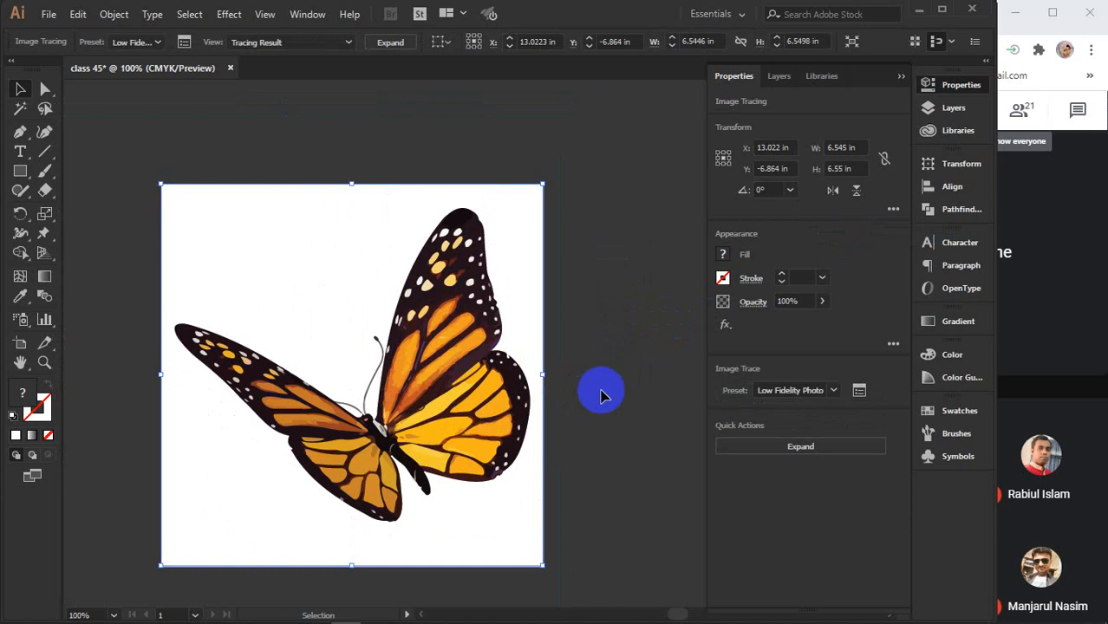
key(ctrl+z)
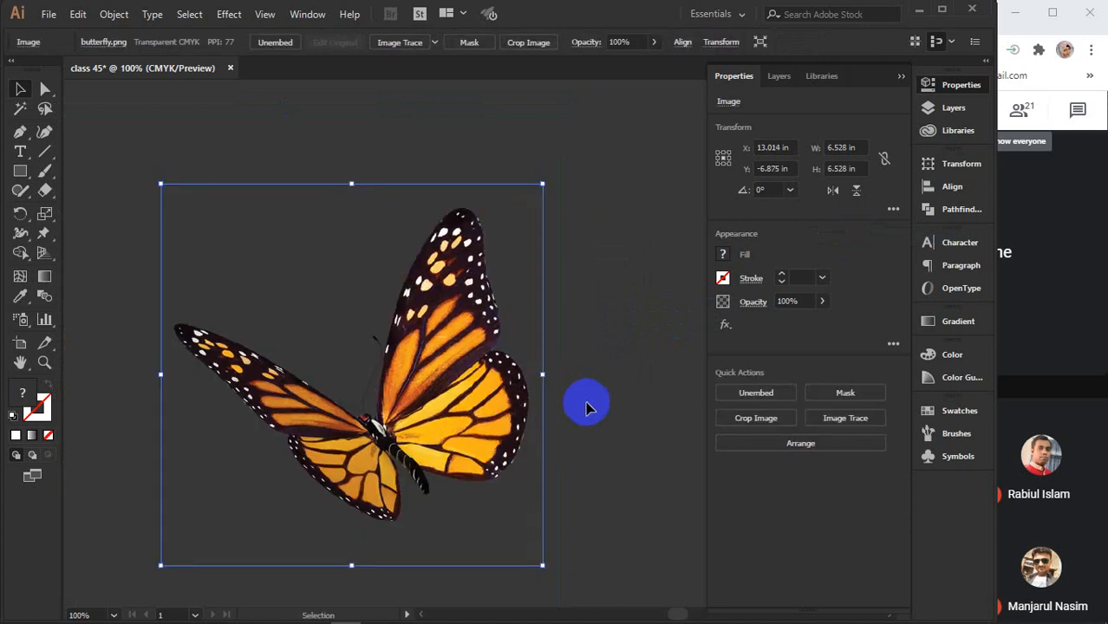
key(ctrl+shift+z)
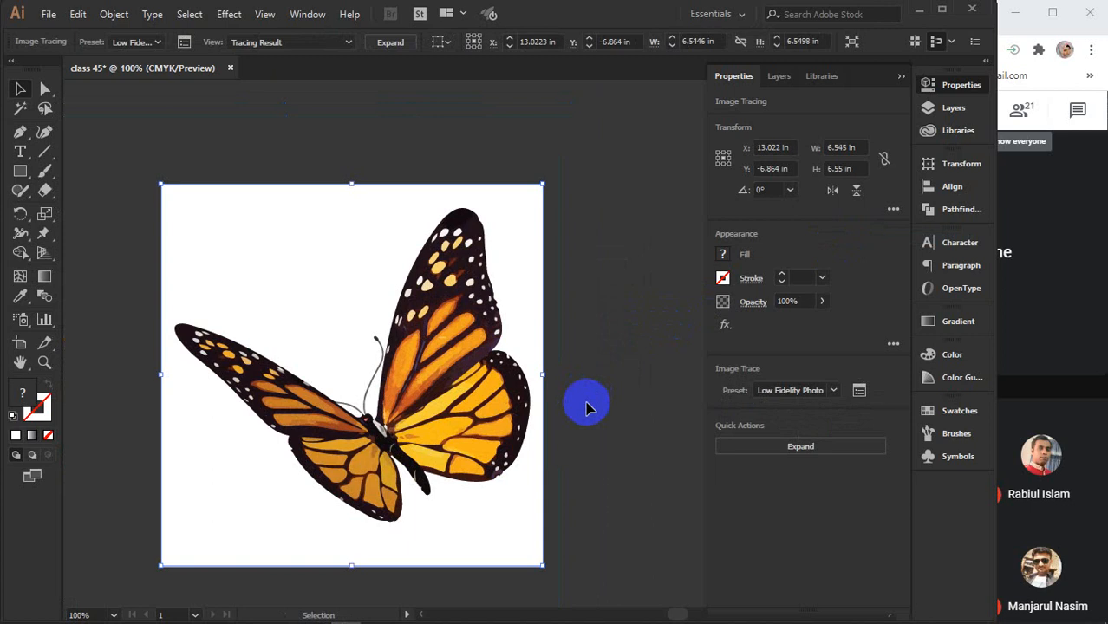
key(a)
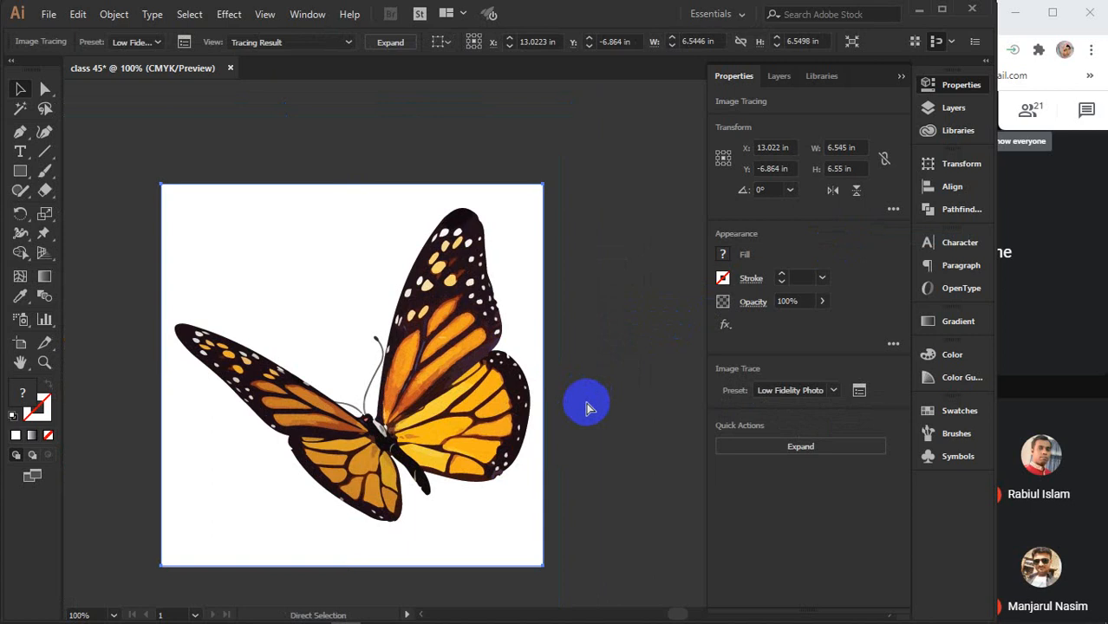
key(ctrl+z)
key(v)
- Try an Image Trace with the 3 Colors preset on the butterfly, compare it with the original, and undo it
click(844, 420)
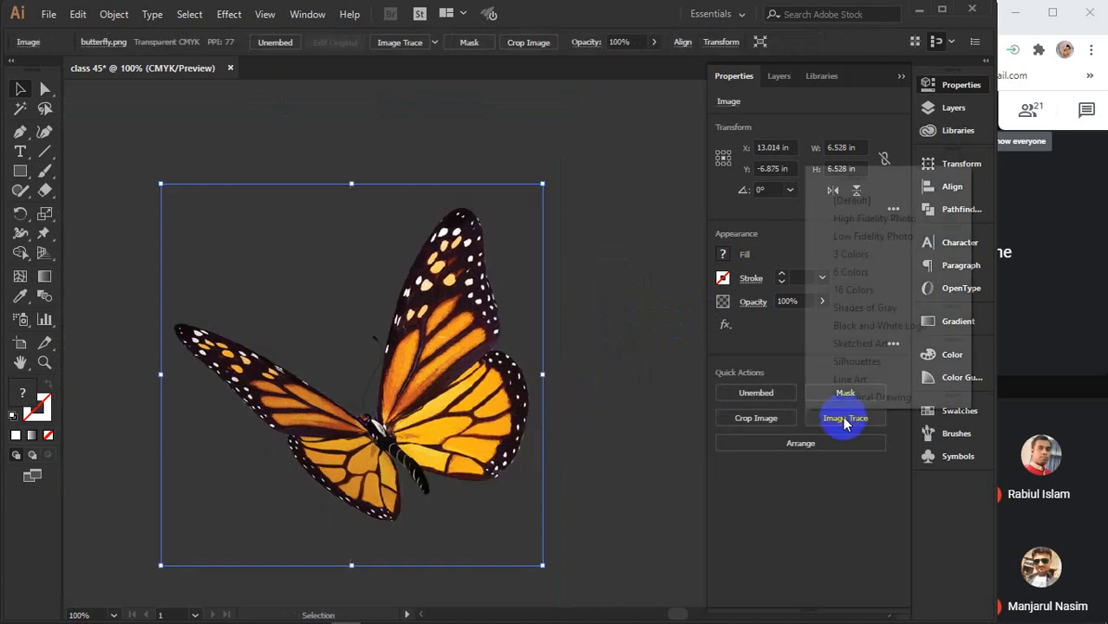
click(865, 255)
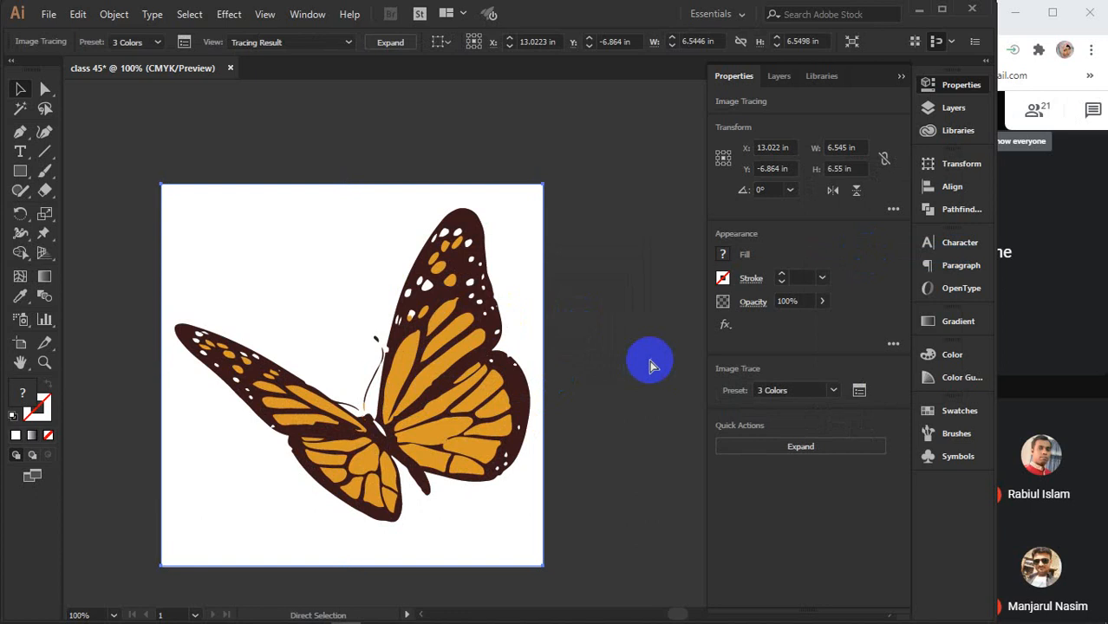
key(ctrl+z)
key(a)
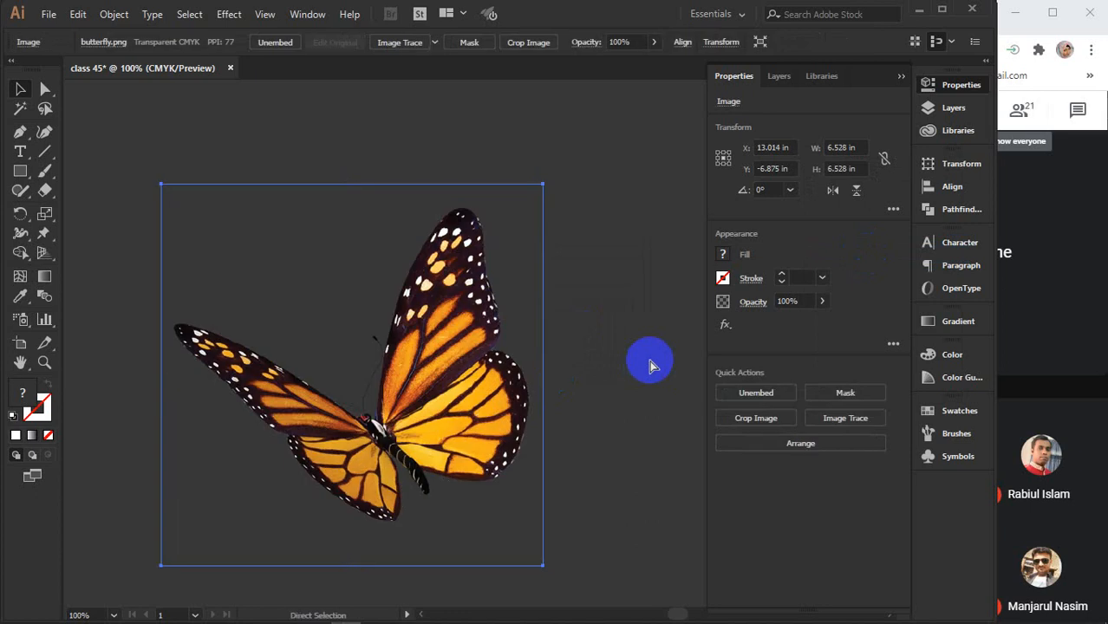
key(ctrl+shift+z)
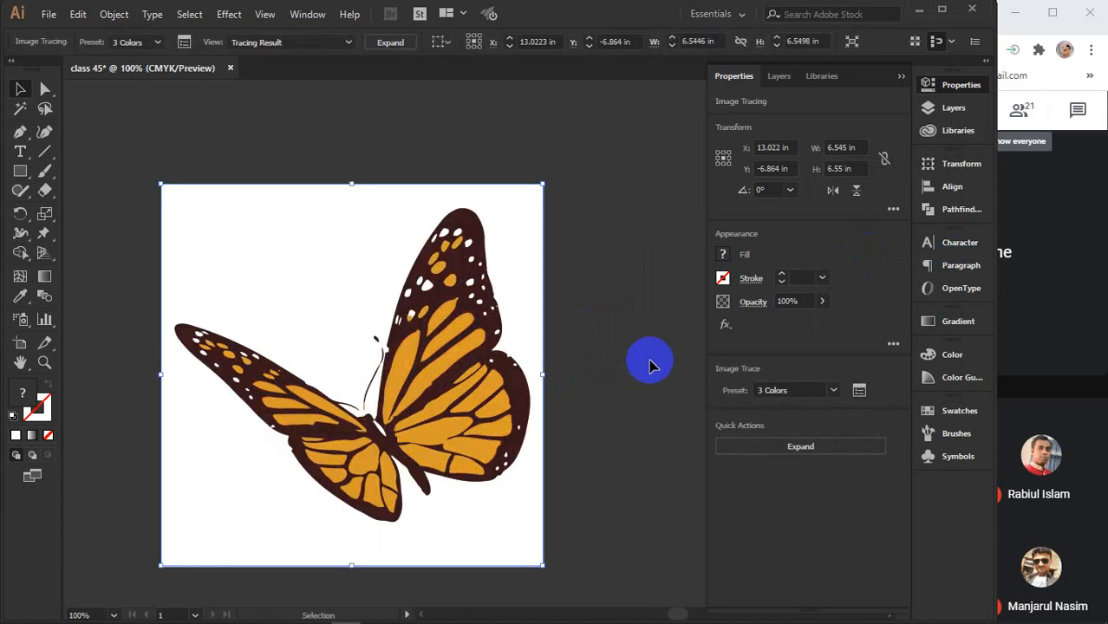
key(ctrl+z)
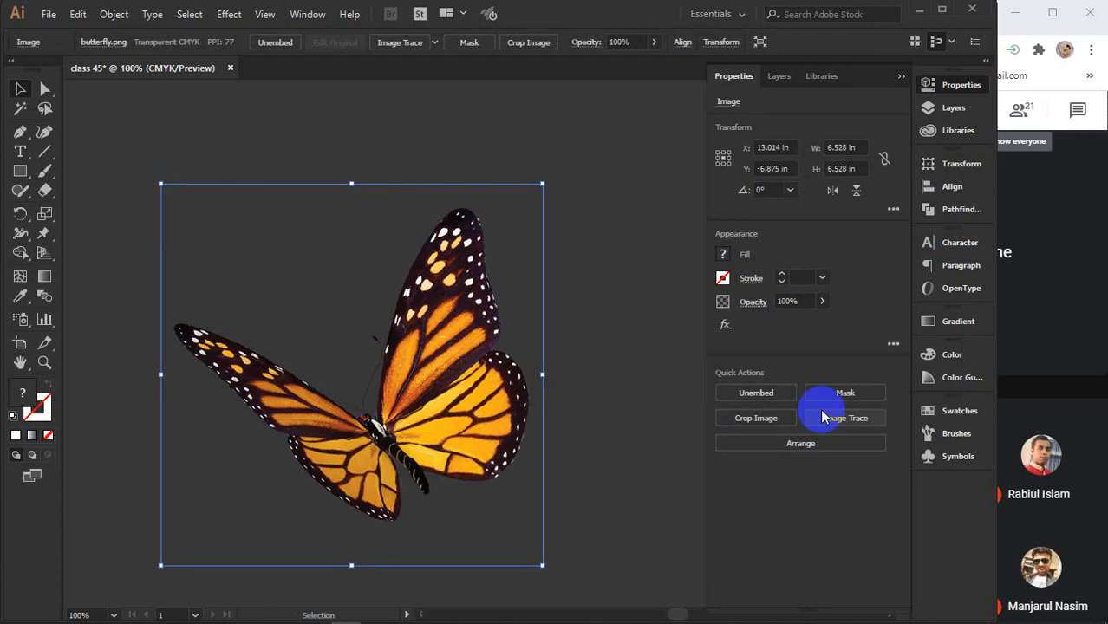
- Try an Image Trace with the 6 Colors preset on the butterfly, and undo it
click(852, 420)
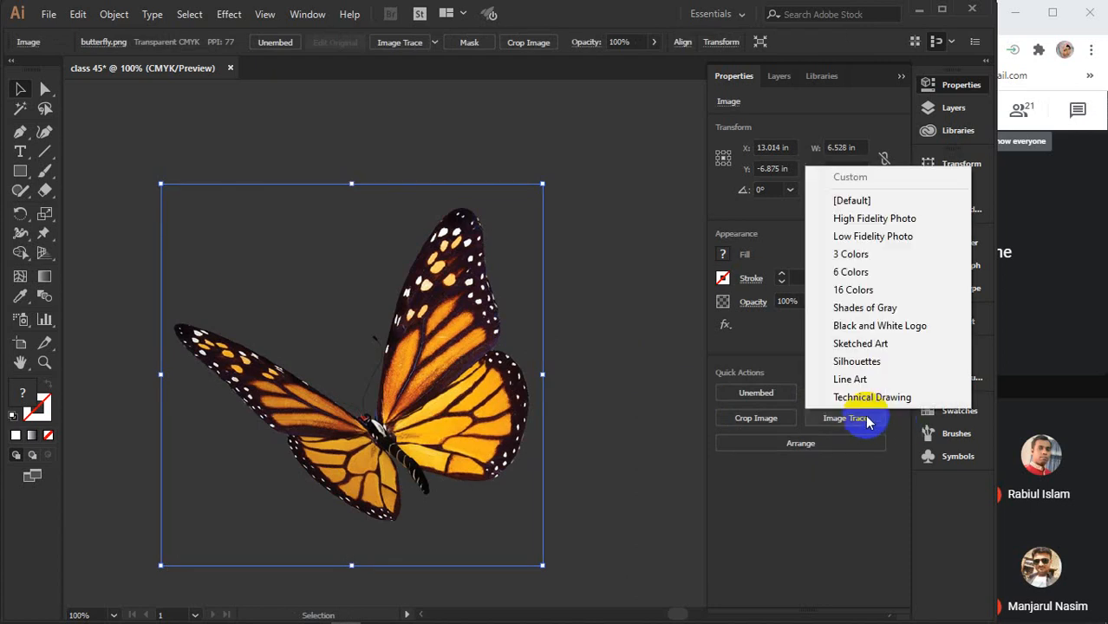
click(848, 274)
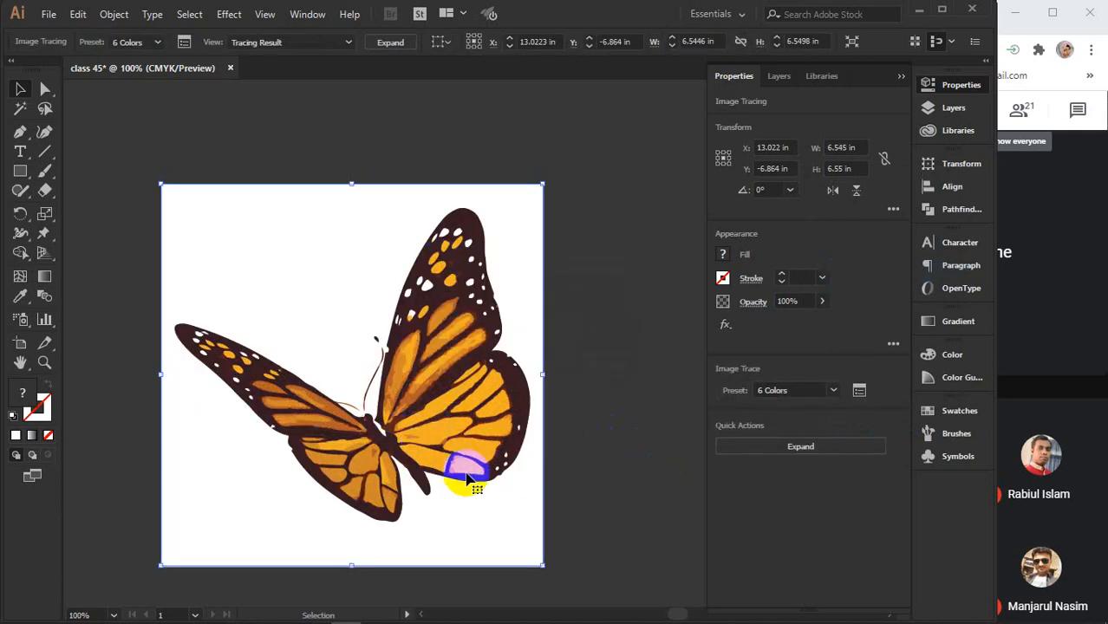
key(ctrl+z)
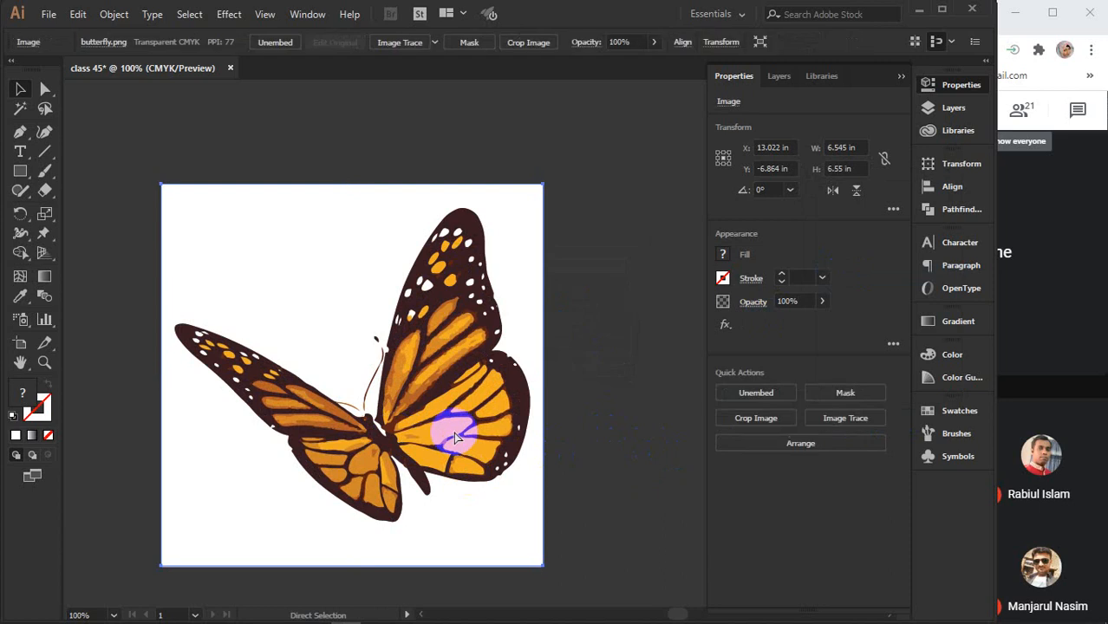
- Try an Image Trace with the Shades of Gray preset on the butterfly, and undo it
click(822, 418)
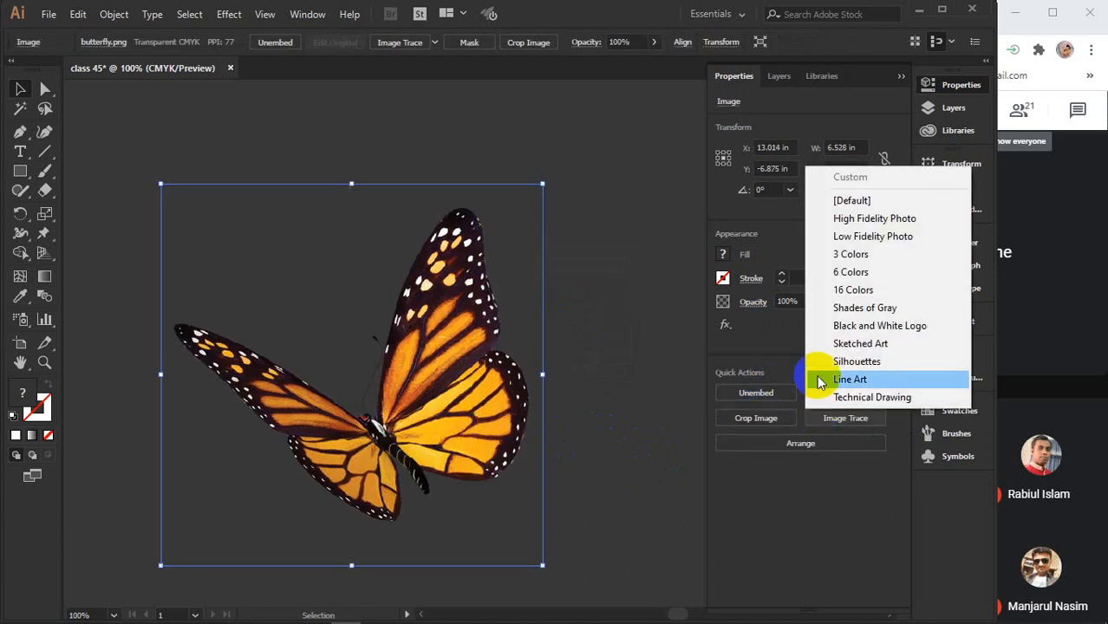
click(856, 308)
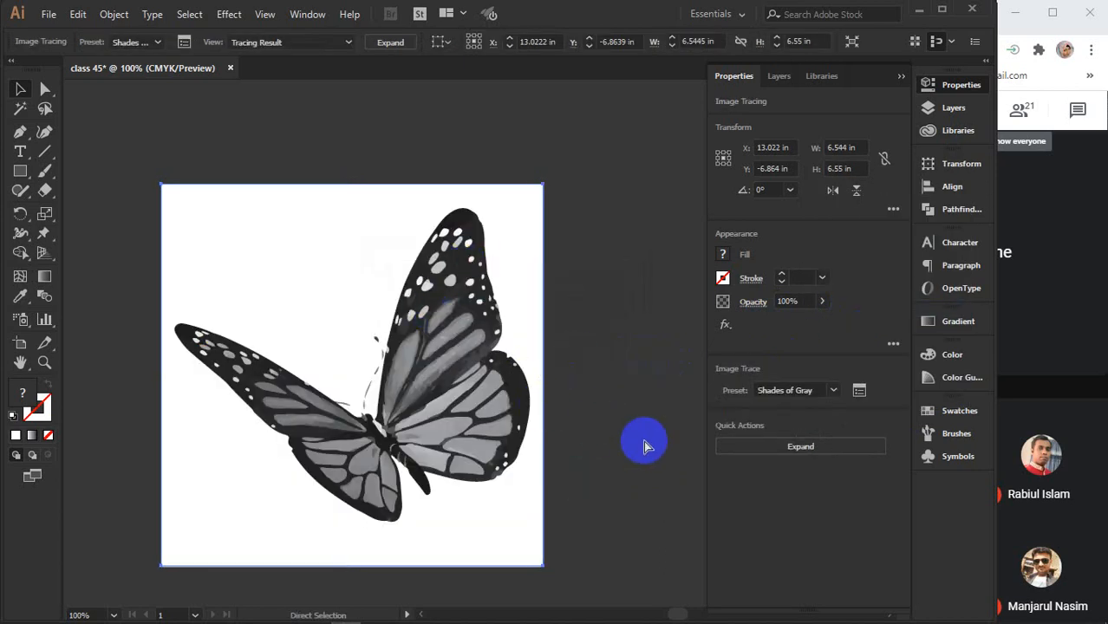
key(ctrl+z)
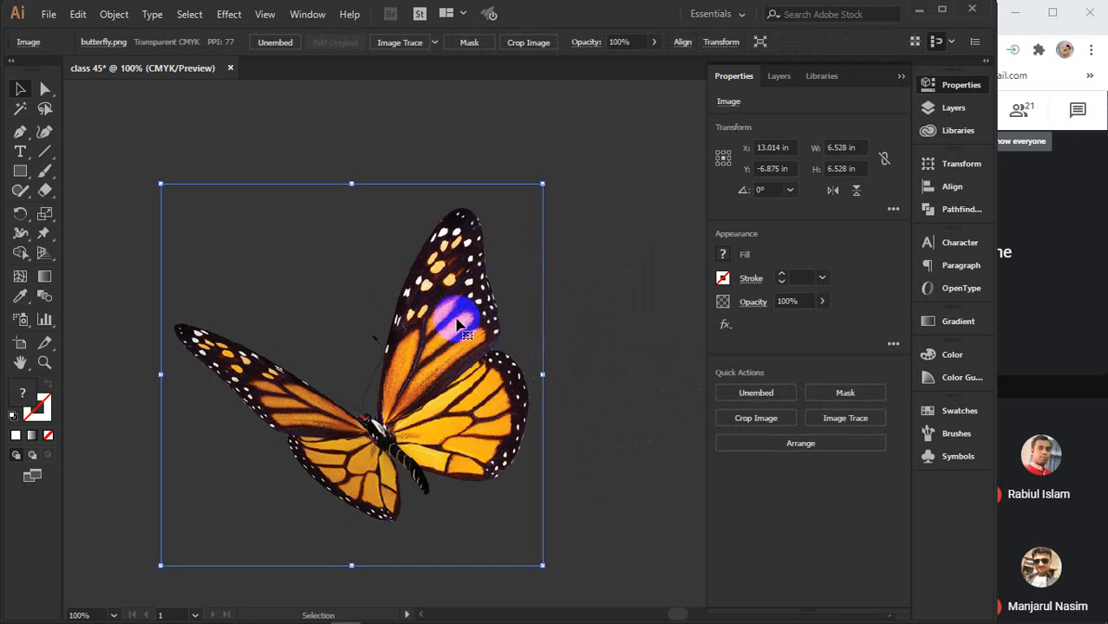
- Move the butterfly image to about X 12.722 in, Y -7.194 in, and trace it with the Black and White Logo preset
mouse_move(440, 321)
mouse_down()
mouse_move(498, 304)
mouse_move(426, 331)
mouse_move(448, 309)
mouse_up()
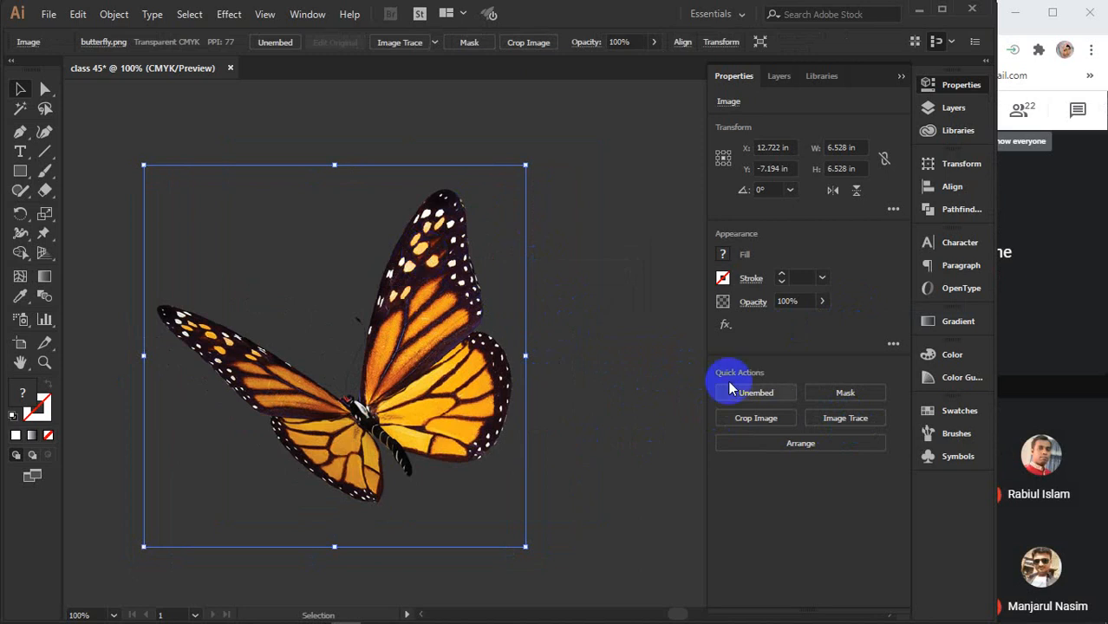
click(846, 417)
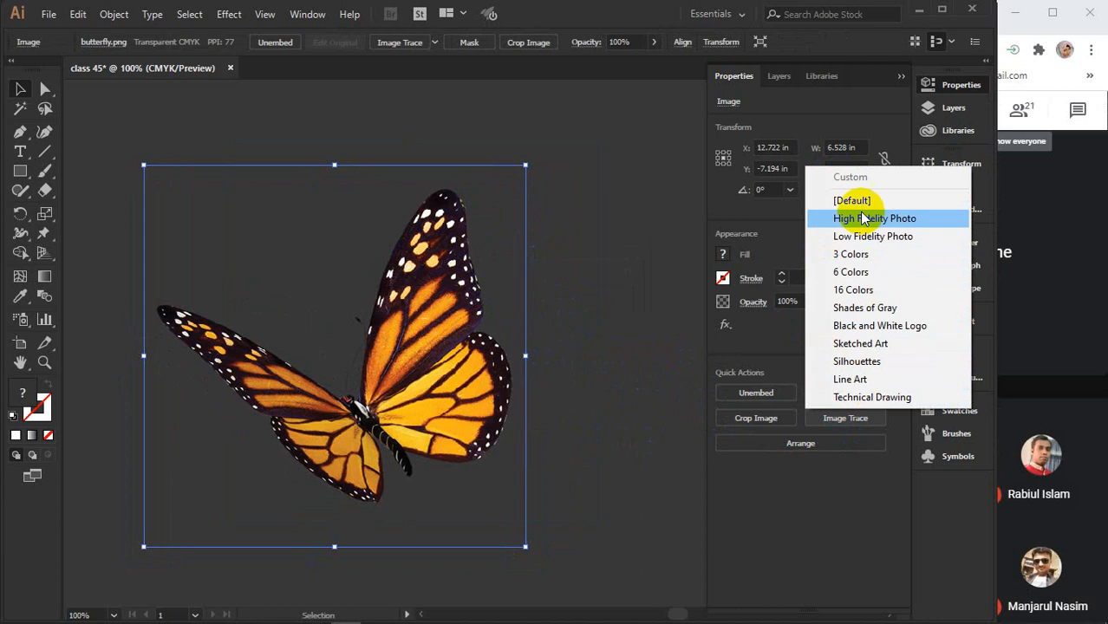
click(874, 328)
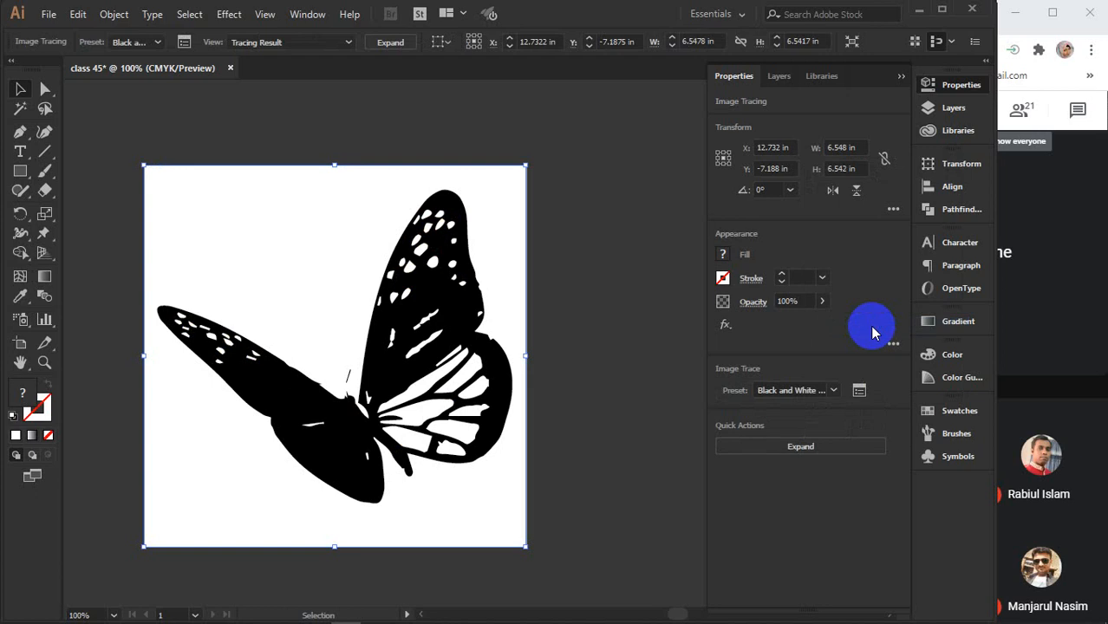
- Undo the Black and White Logo trace, and try the Sketched Art preset on the butterfly before undoing that too
key(ctrl+z)
click(845, 420)
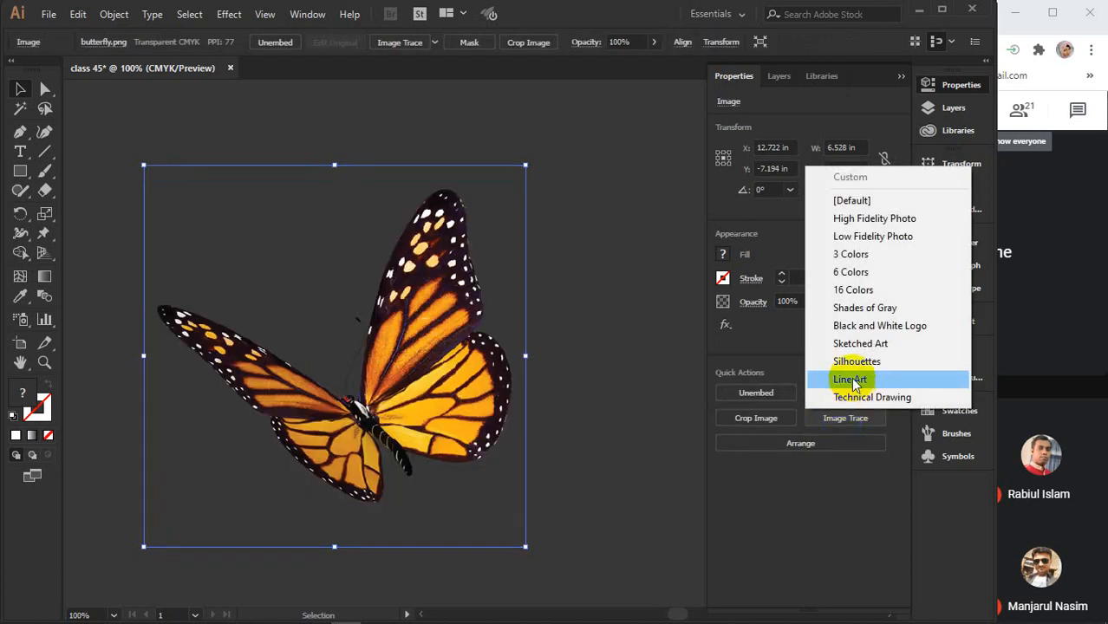
click(861, 346)
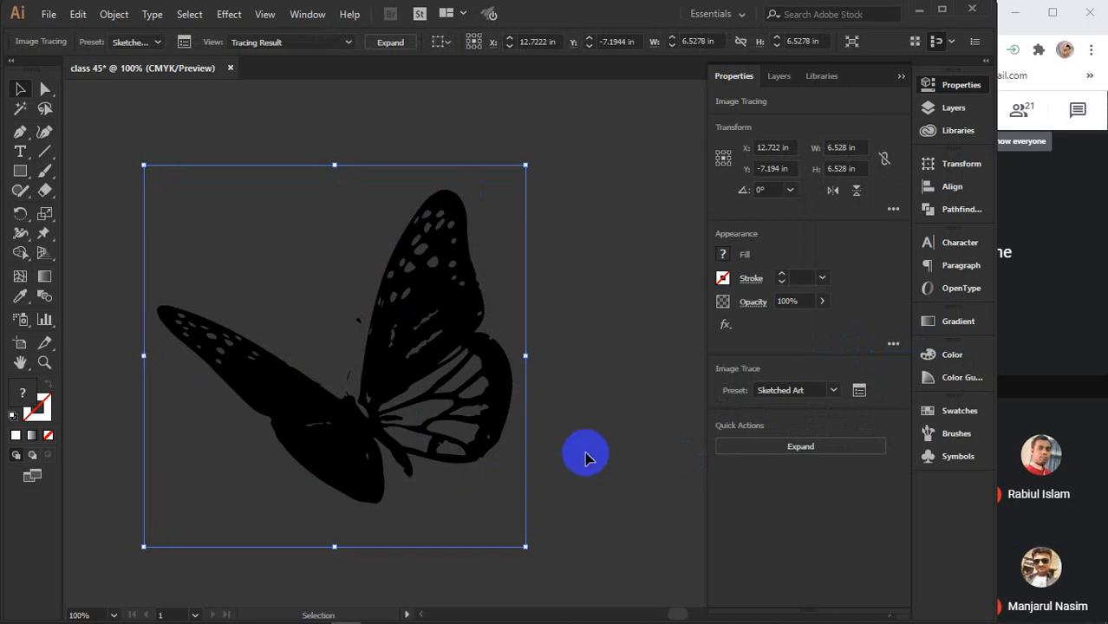
key(ctrl+z)
- Try an Image Trace with the Silhouettes preset on the butterfly, and undo it
click(851, 420)
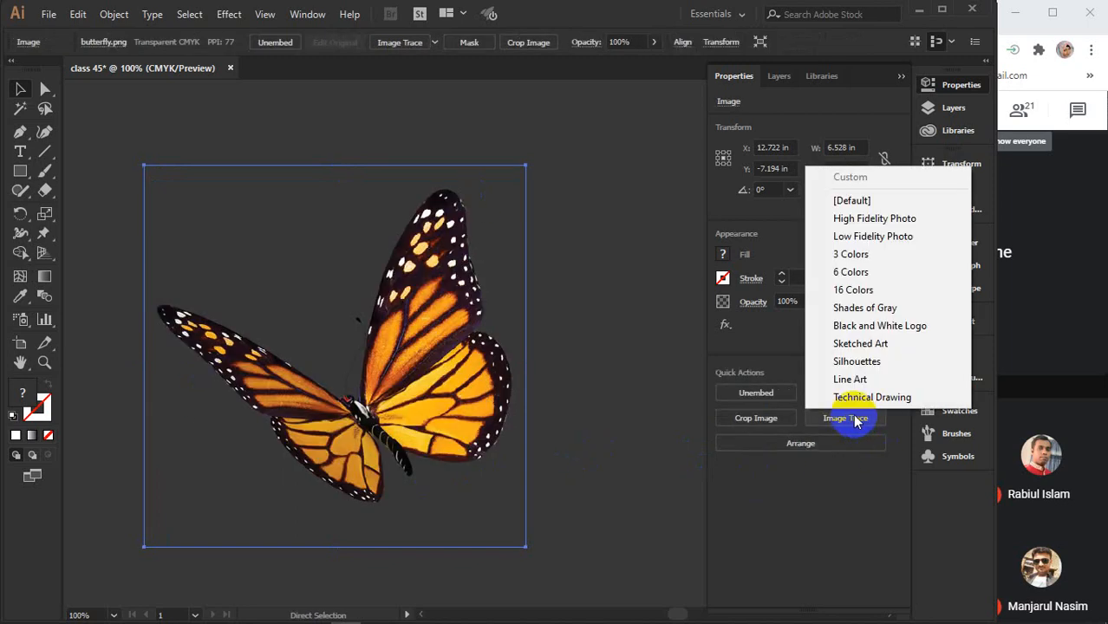
click(858, 363)
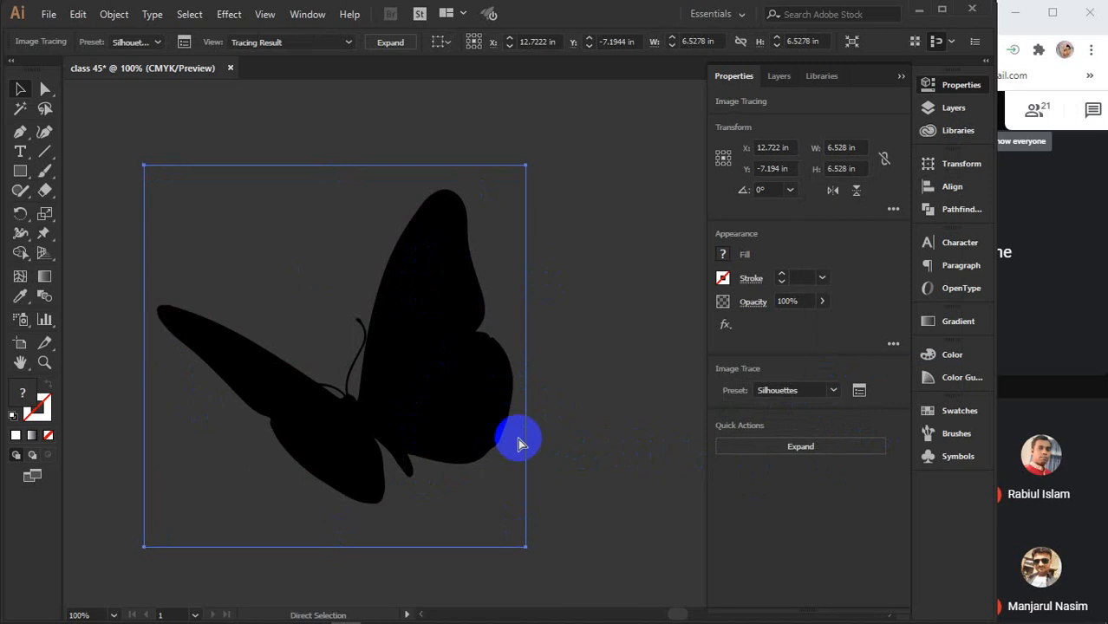
key(ctrl+z)
- Try an Image Trace with the Line Art preset on the butterfly, and undo it
click(857, 418)
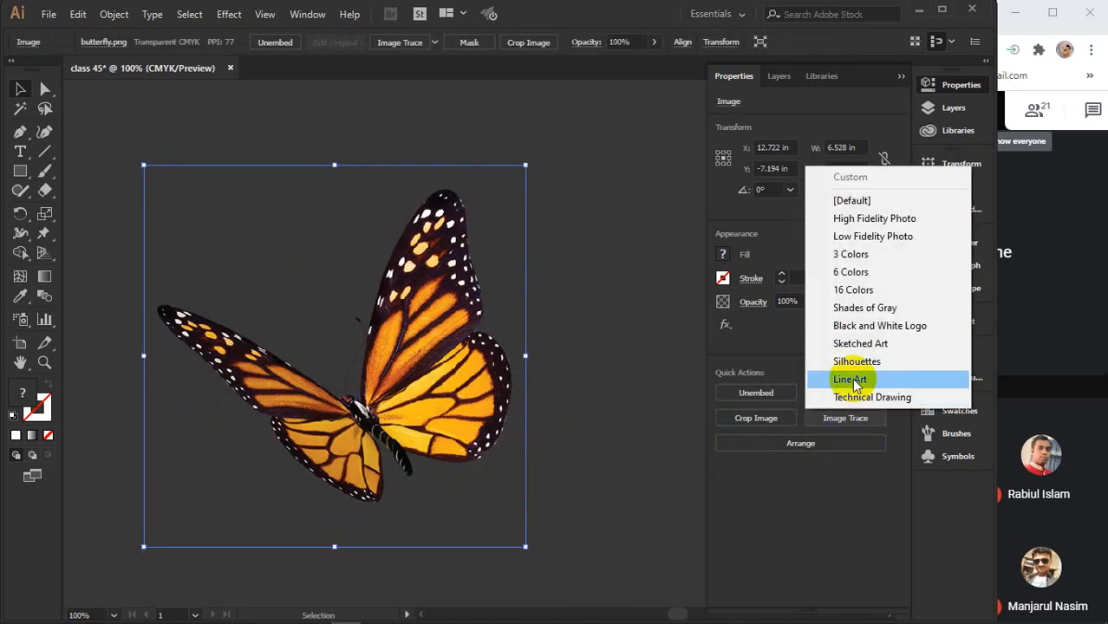
click(851, 381)
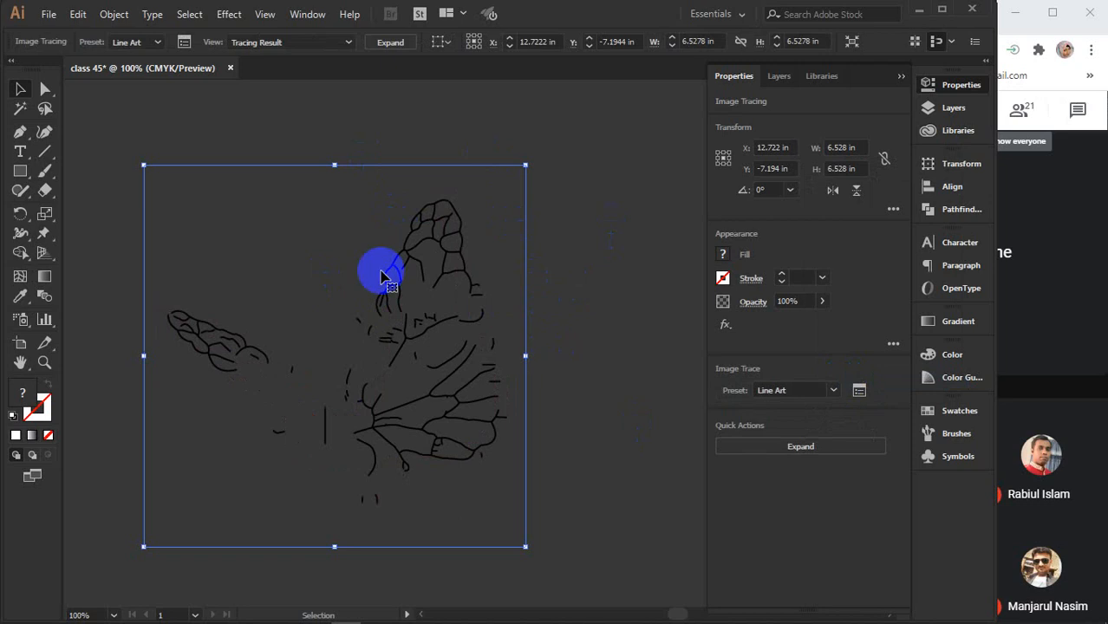
key(ctrl+z)
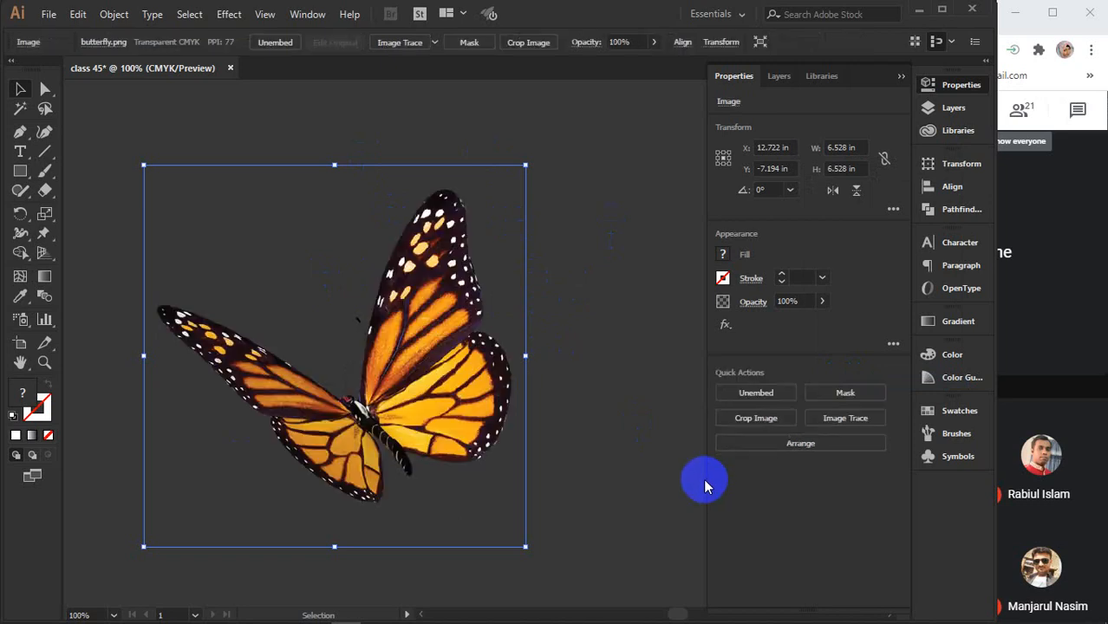
- Try an Image Trace with the Technical Drawing preset on the butterfly, and undo it
click(848, 419)
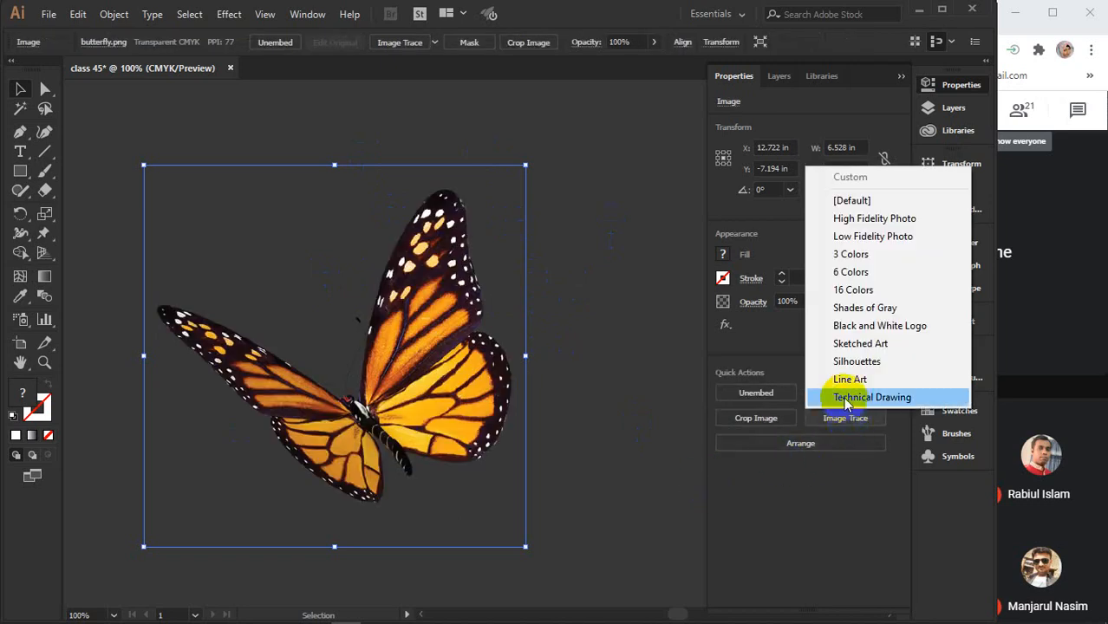
click(843, 397)
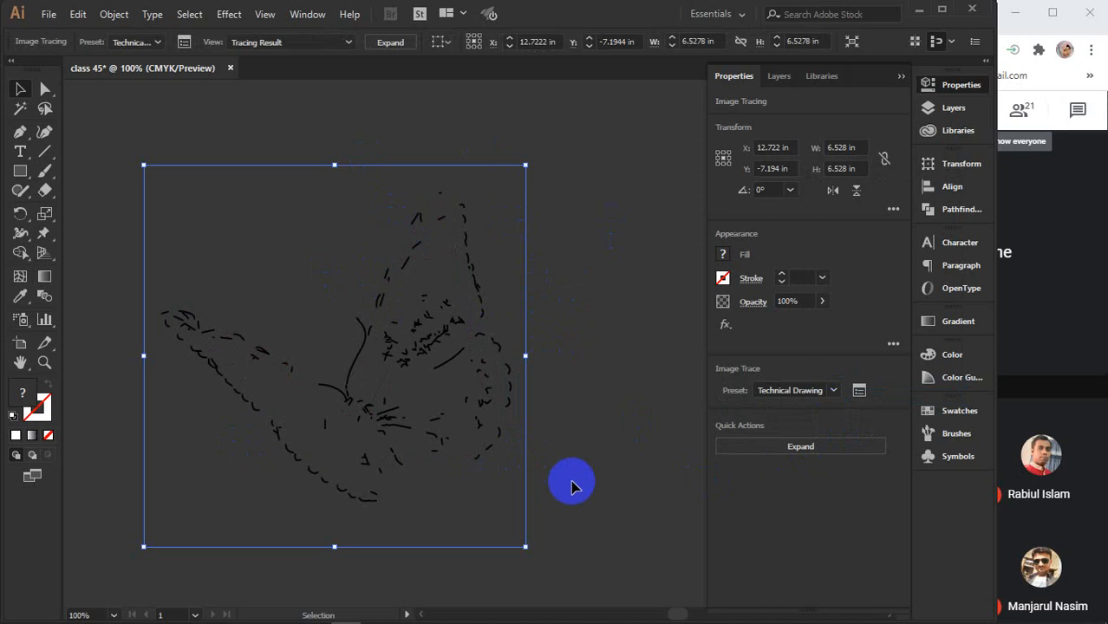
key(ctrl+z)
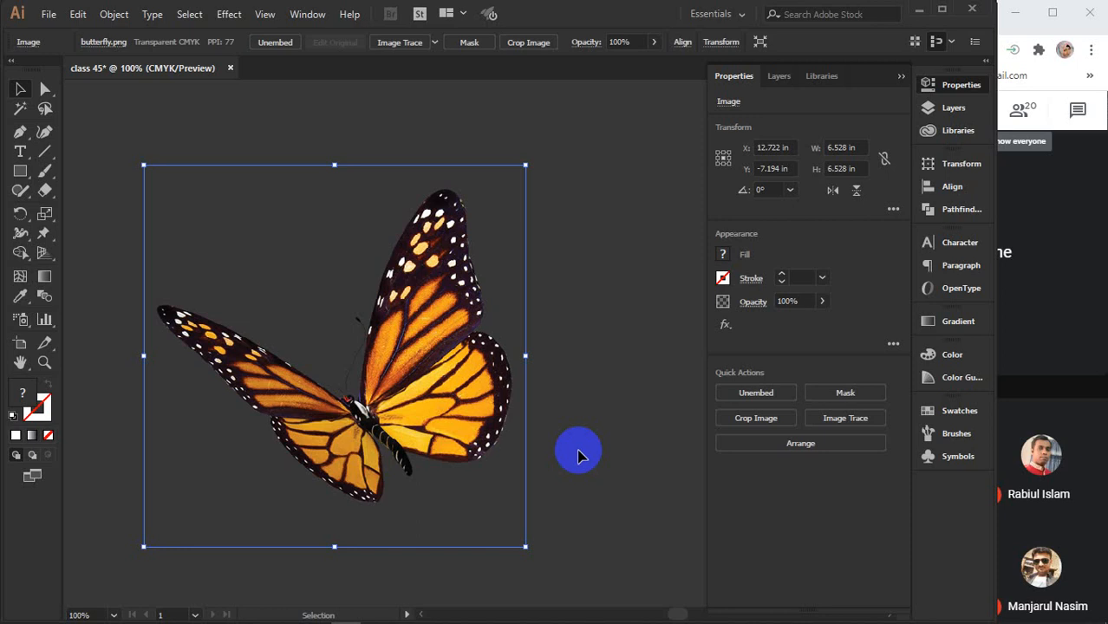
- Delete both butterfly images, the one with the black background and the transparent one, from above the artboard
alt+scroll(520, 429, down, 3)
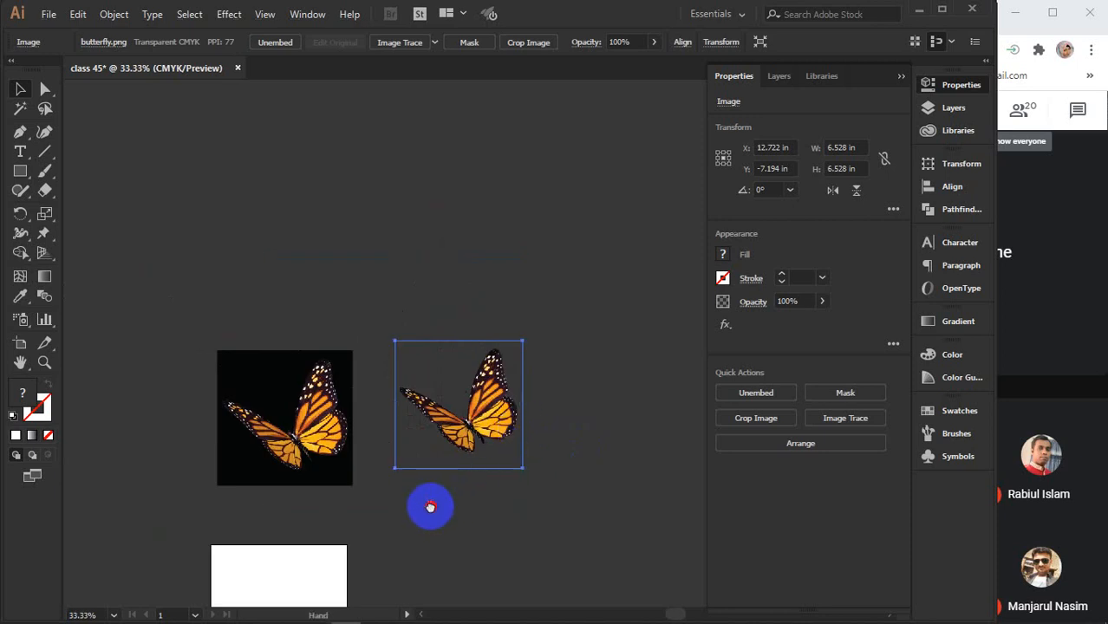
alt+scroll(441, 445, up, 2)
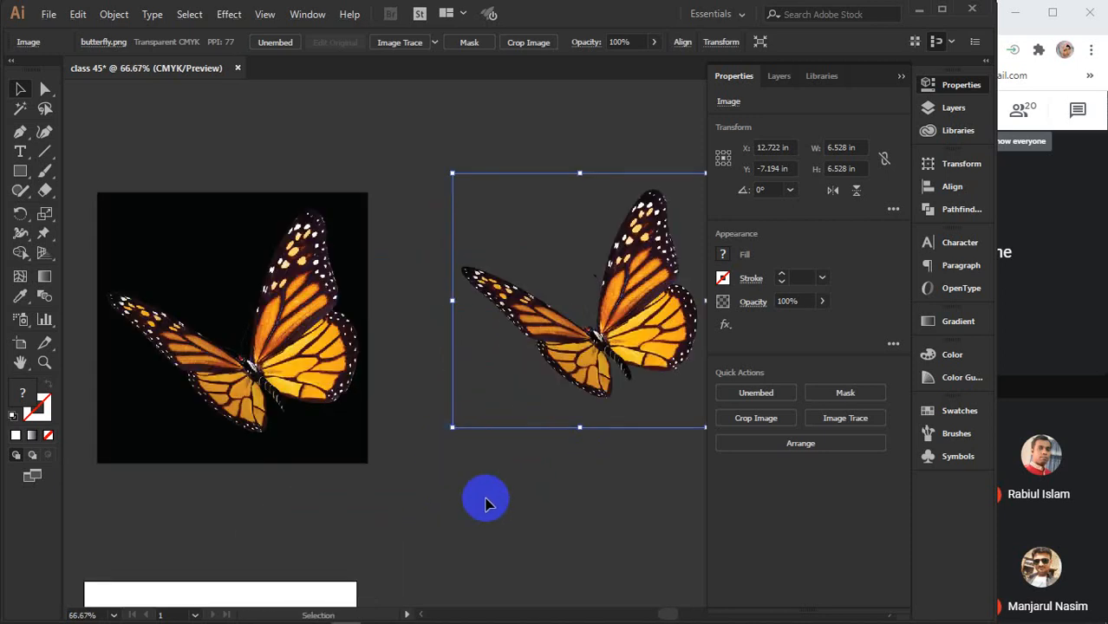
click(902, 78)
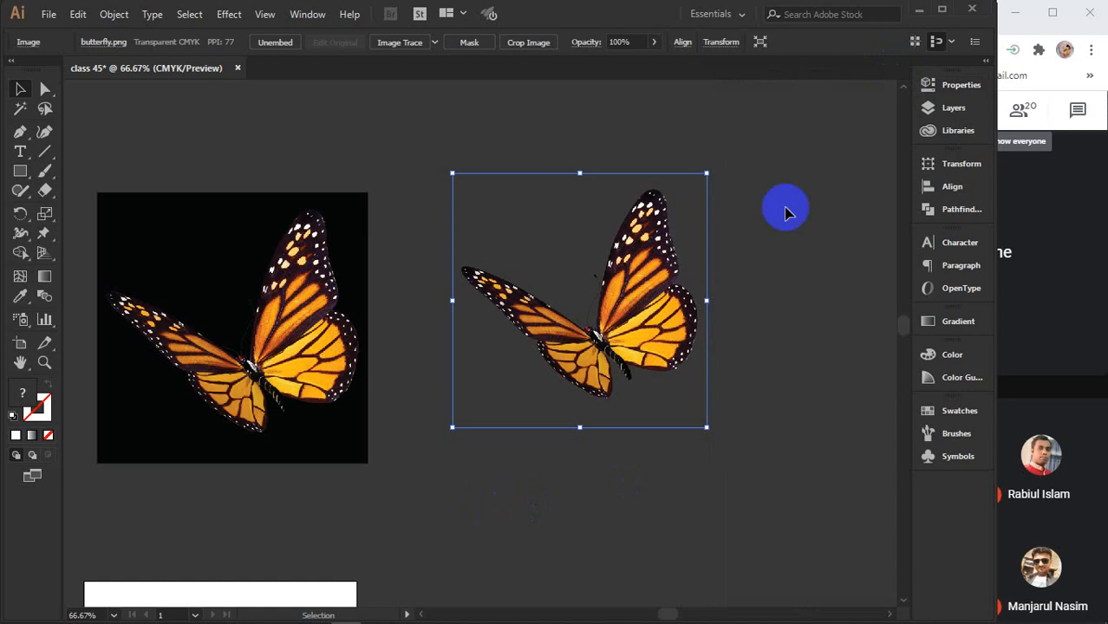
drag(694, 530, 238, 289)
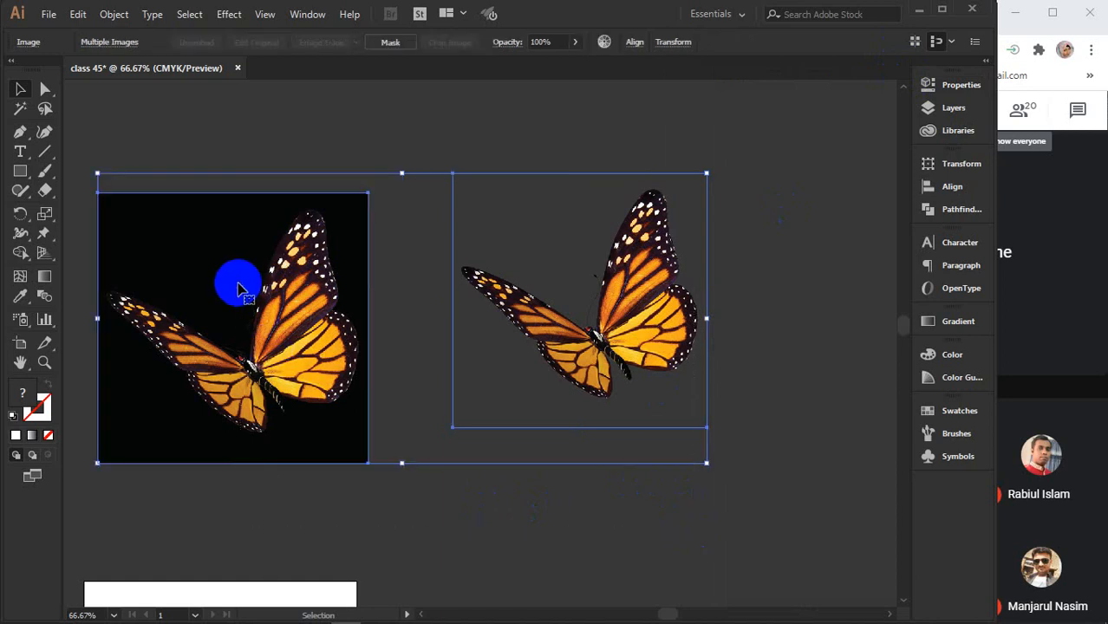
key(Delete)
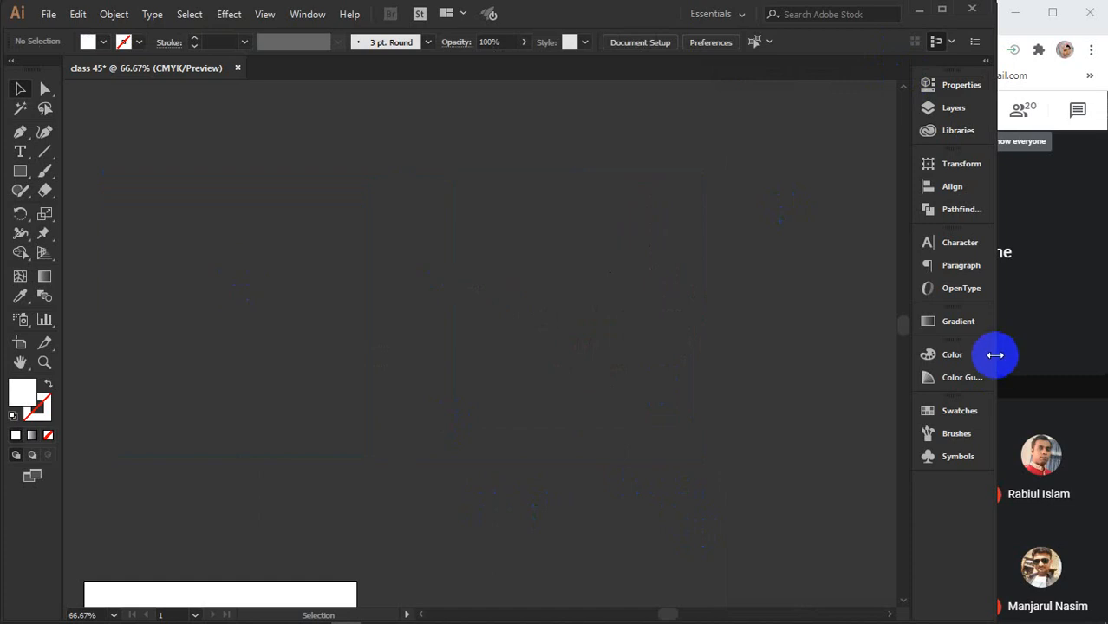
- Narrow the Illustrator window to check the Google Meet call beside it, and widen it again
drag(995, 355, 702, 399)
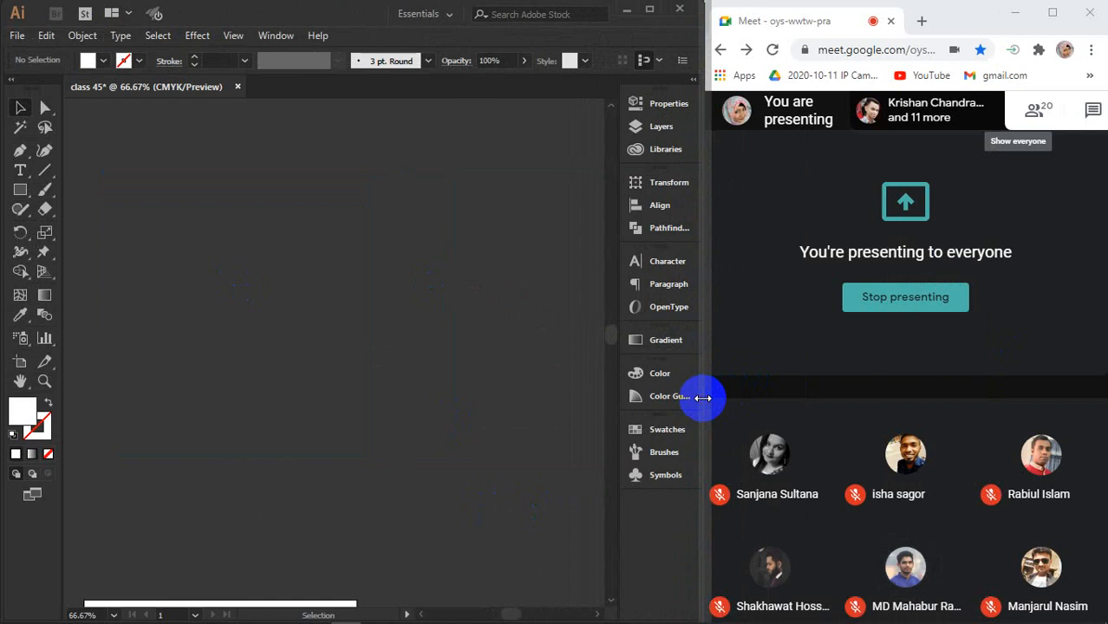
click(374, 341)
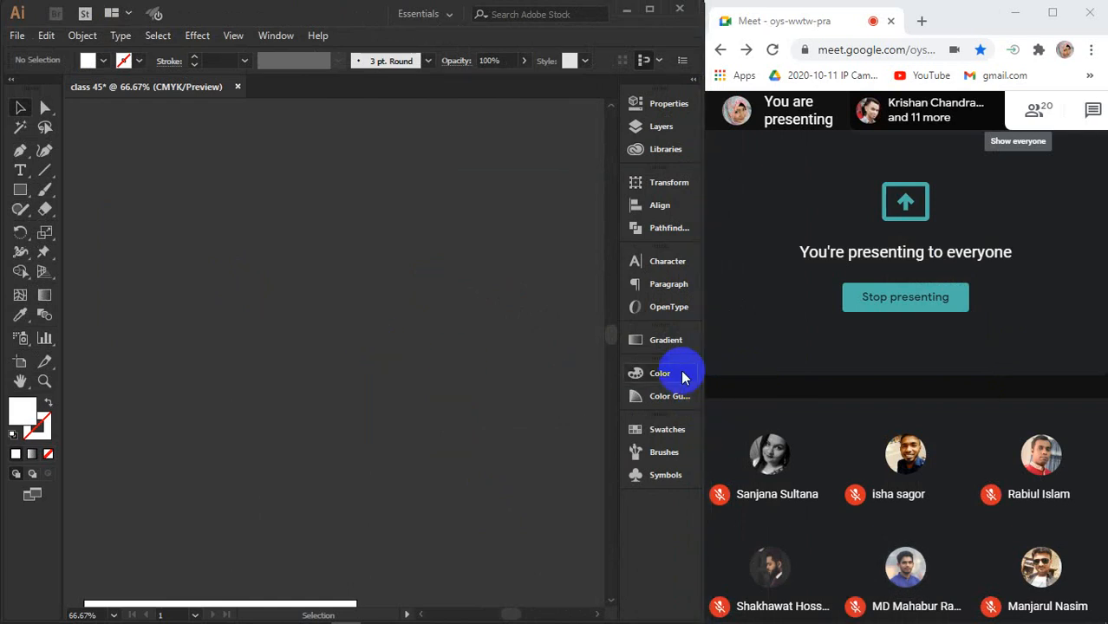
drag(702, 375, 960, 347)
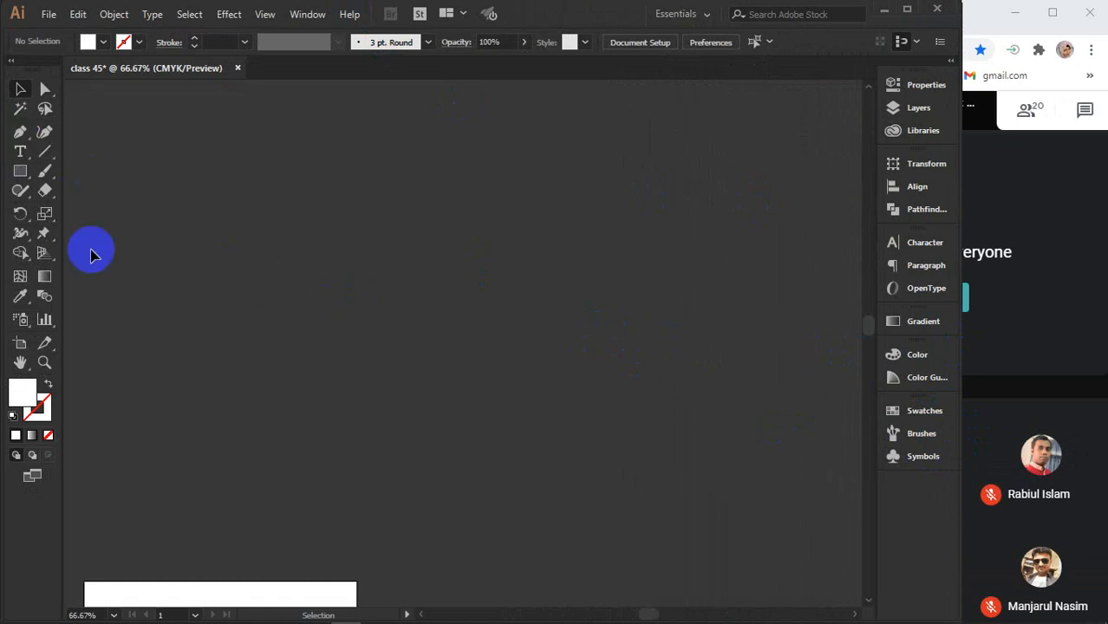
click(47, 160)
click(47, 159)
click(47, 170)
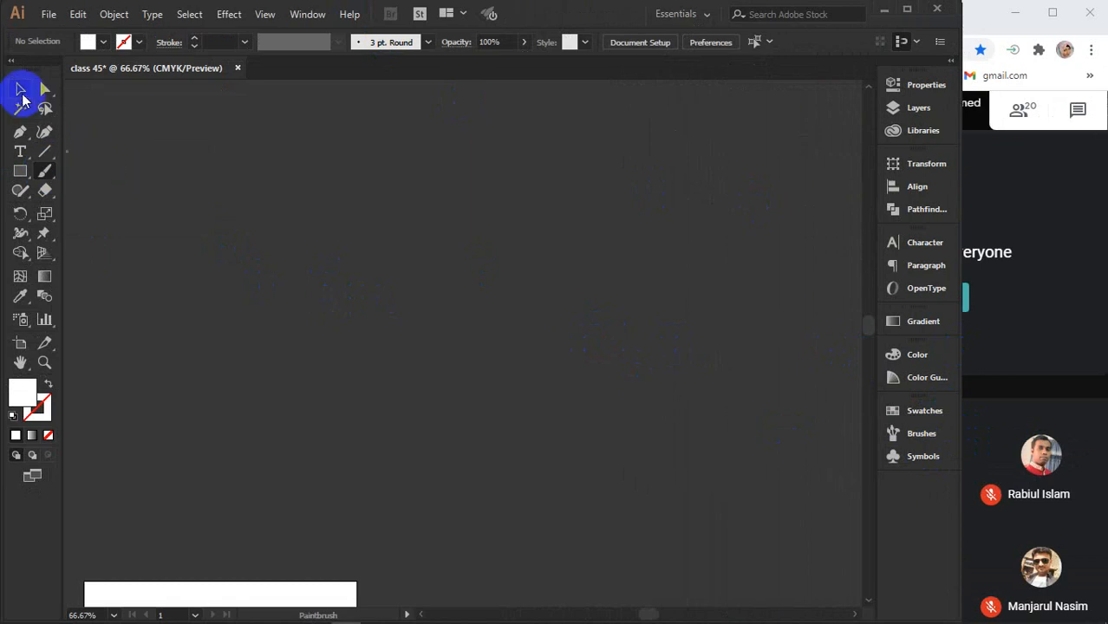
click(19, 89)
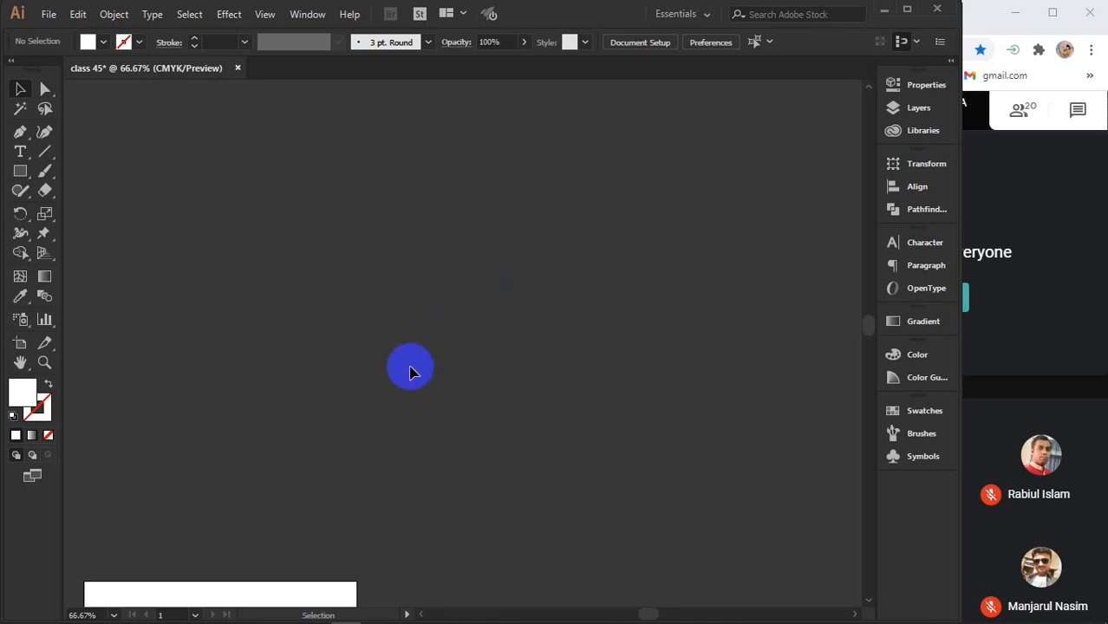
- Activate the Symbol Sprayer Tool from the group of symbol tools for use on the empty artboard
scroll(287, 551, down, 1)
drag(289, 553, 465, 250)
scroll(420, 358, up, 3)
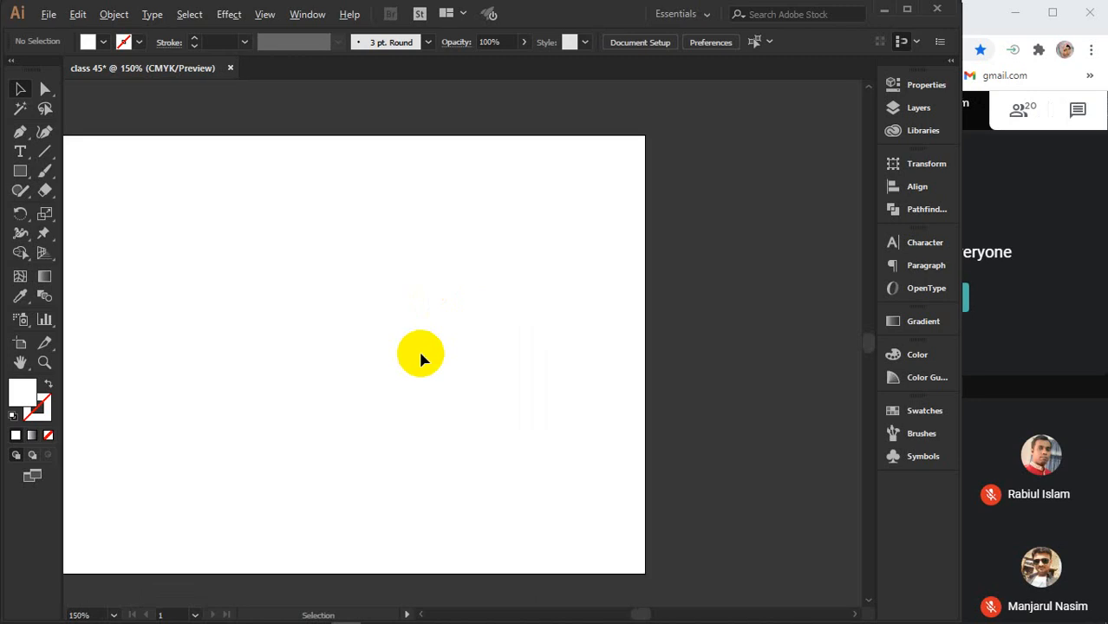
drag(426, 348, 543, 356)
scroll(511, 349, up, 1)
scroll(544, 356, down, 1)
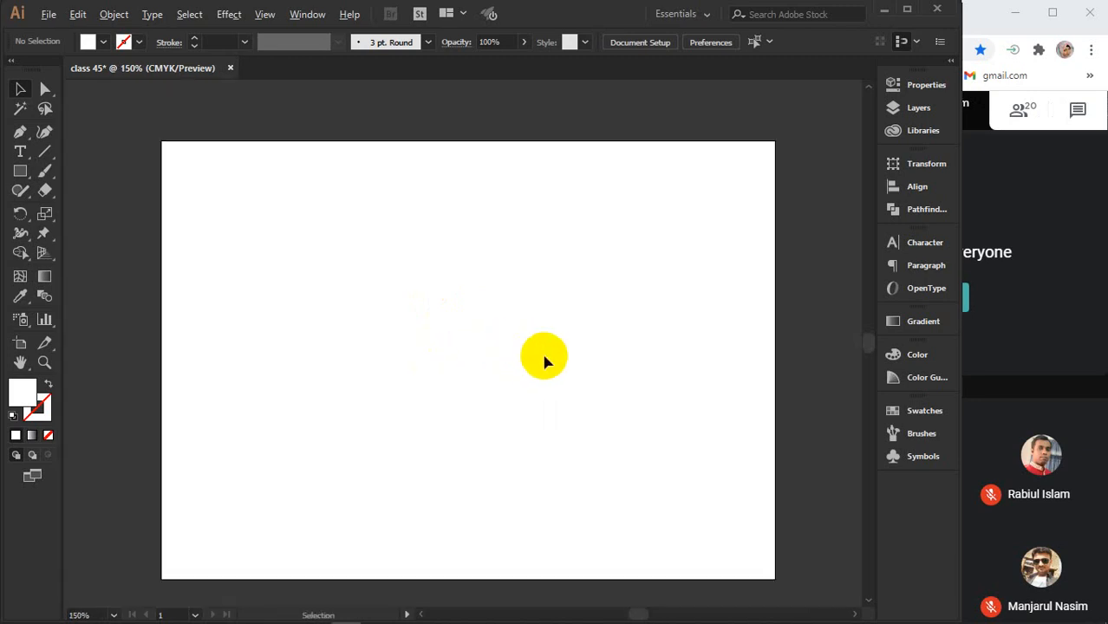
click(16, 321)
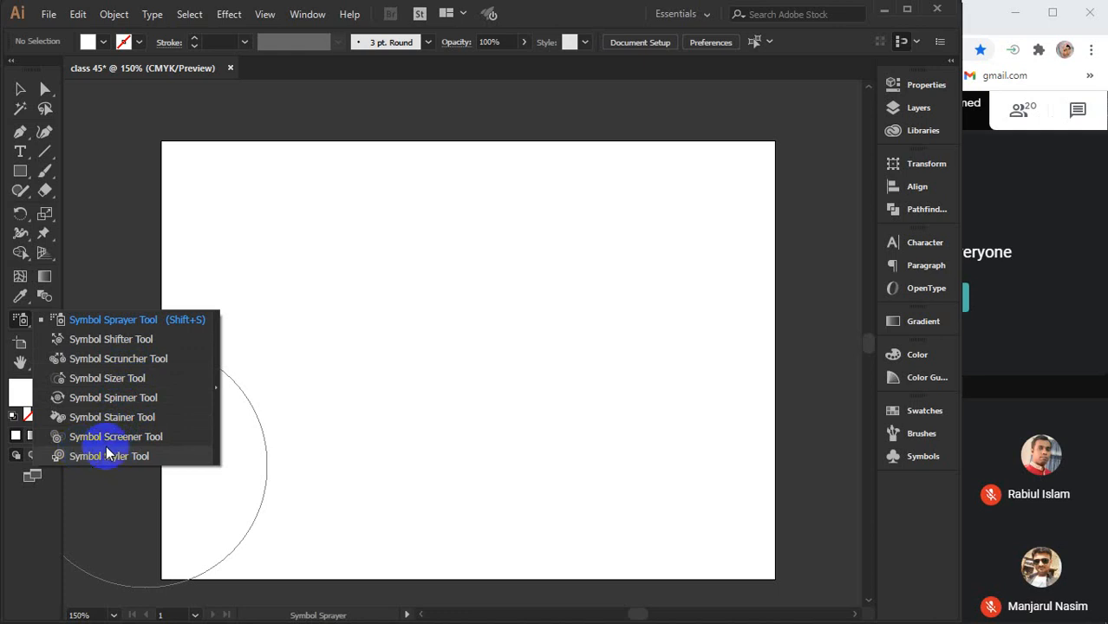
click(97, 321)
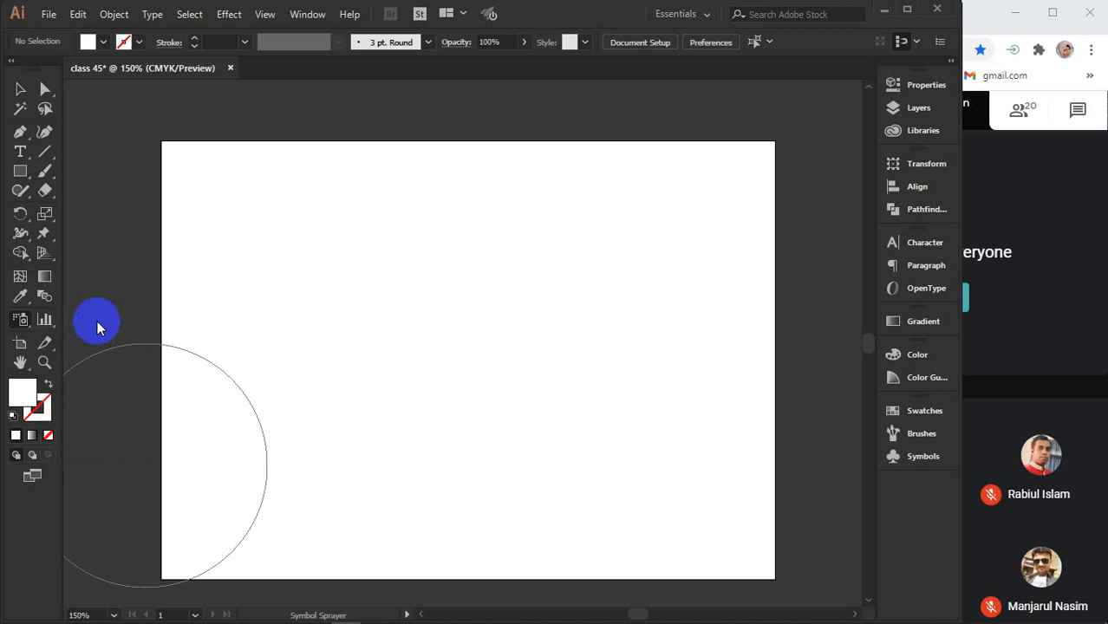
- Reduce the Symbol Sprayer's brush diameter to a small circle over the artboard
key(bracketleft)
key(bracketleft)
key(bracketleft)
key(bracketleft)
key(bracketleft)
key(bracketleft)
key(bracketleft)
key(bracketleft)
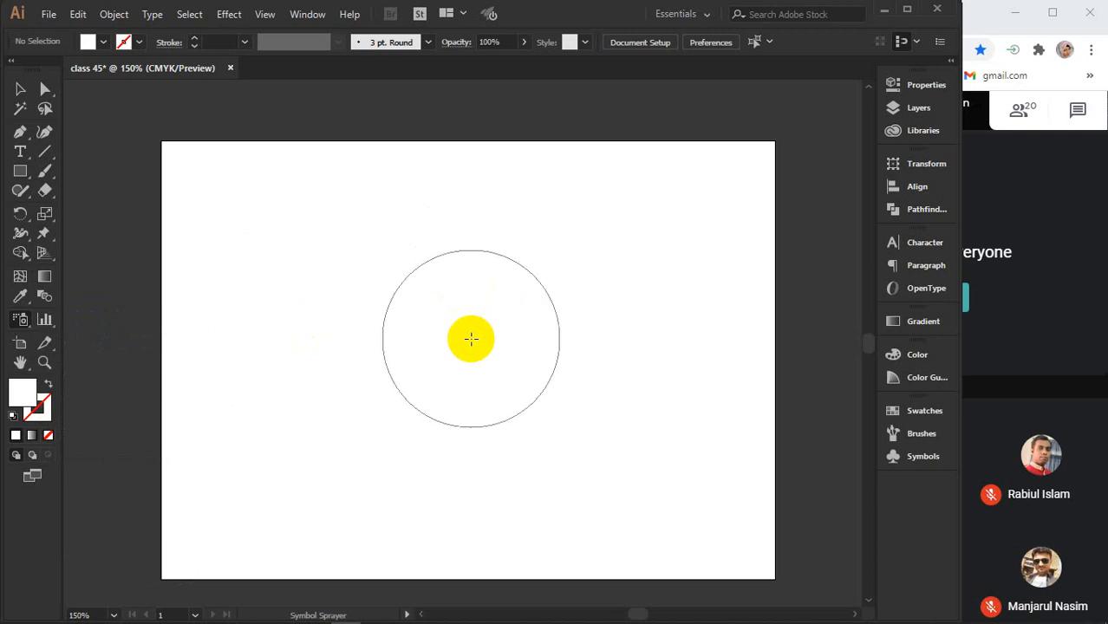
key(bracketleft)
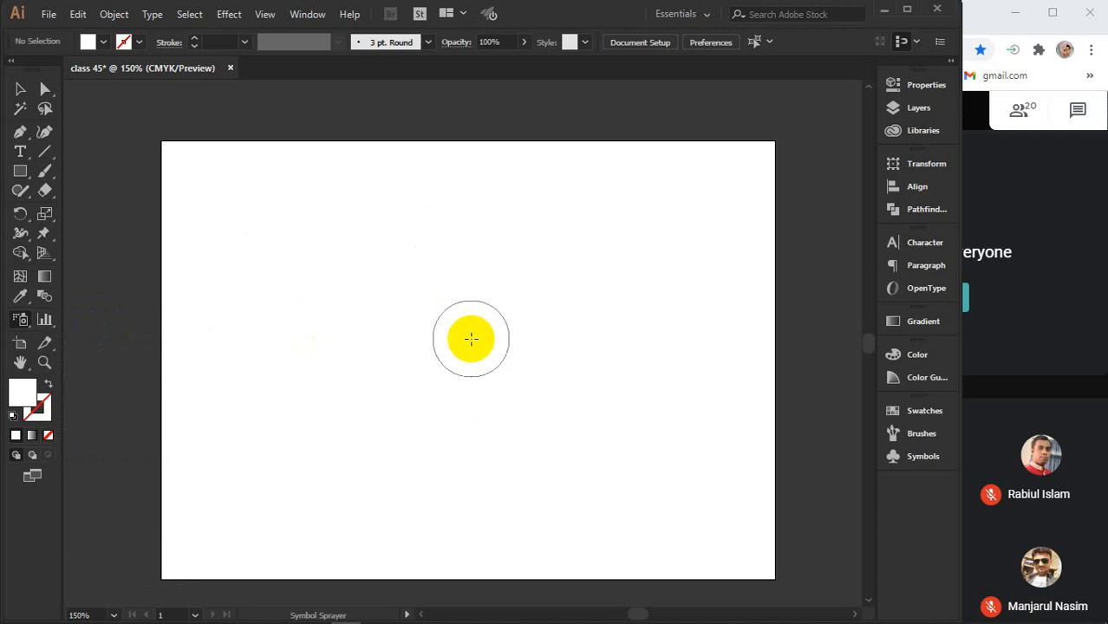
key(bracketright)
key(bracketright)
key(bracketleft)
key(bracketleft)
key(bracketleft)
key(bracketleft)
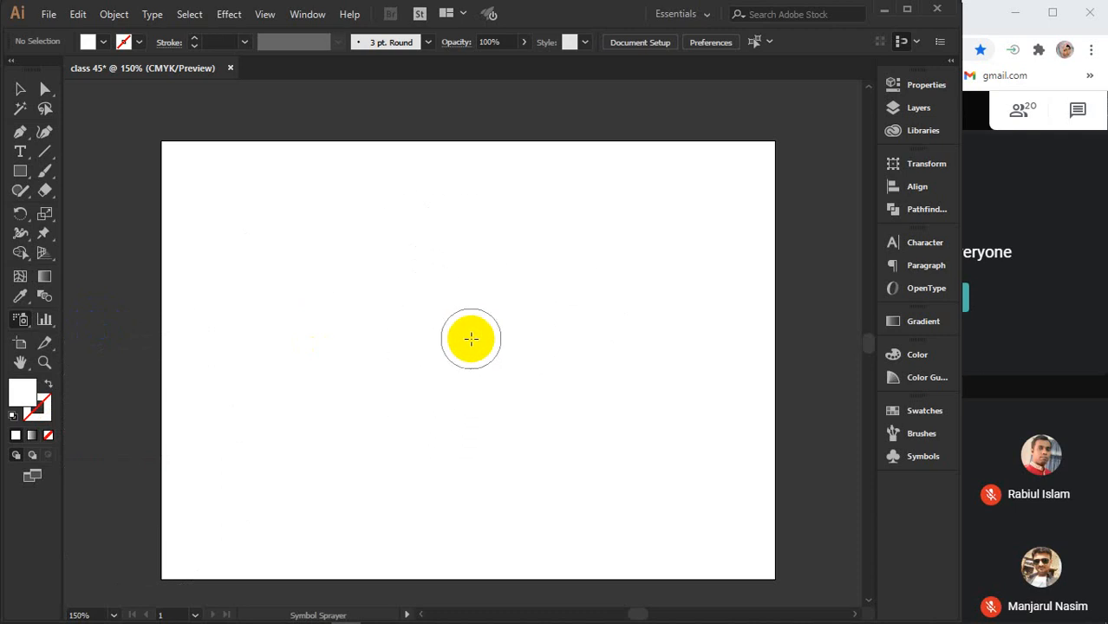
key(bracketleft)
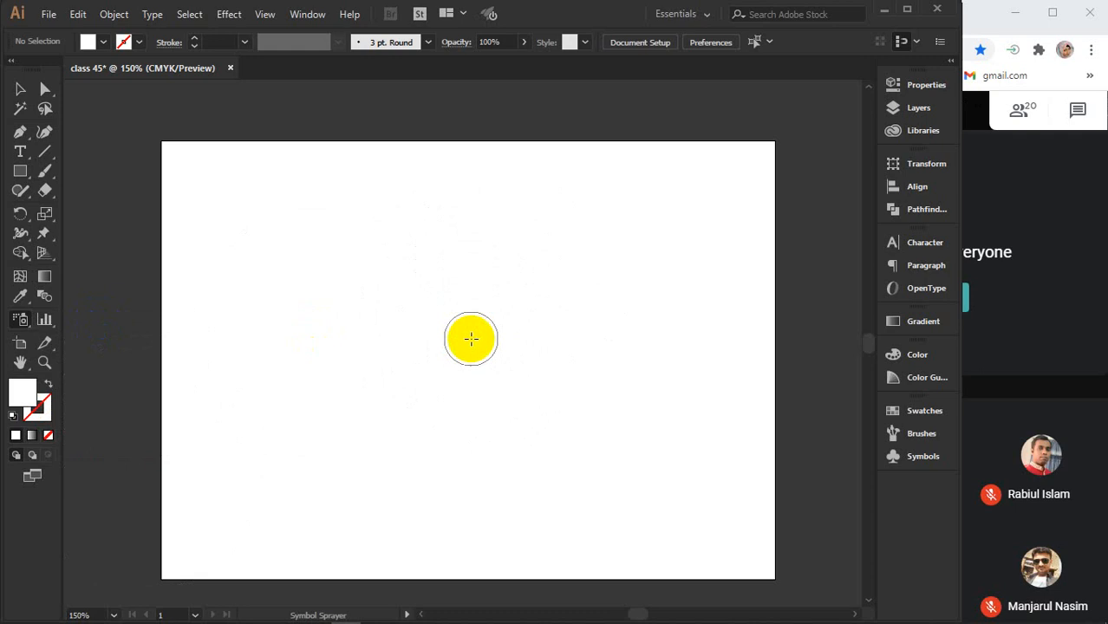
- Try twice to spray symbols on the upper part of the artboard without choosing a symbol
click(321, 278)
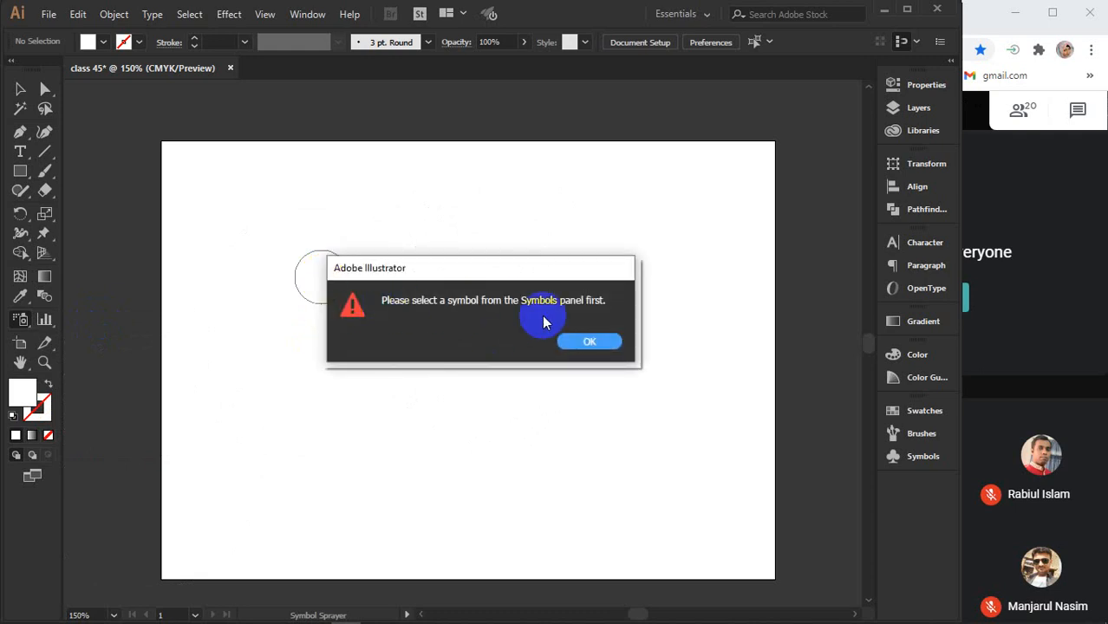
click(579, 344)
click(384, 235)
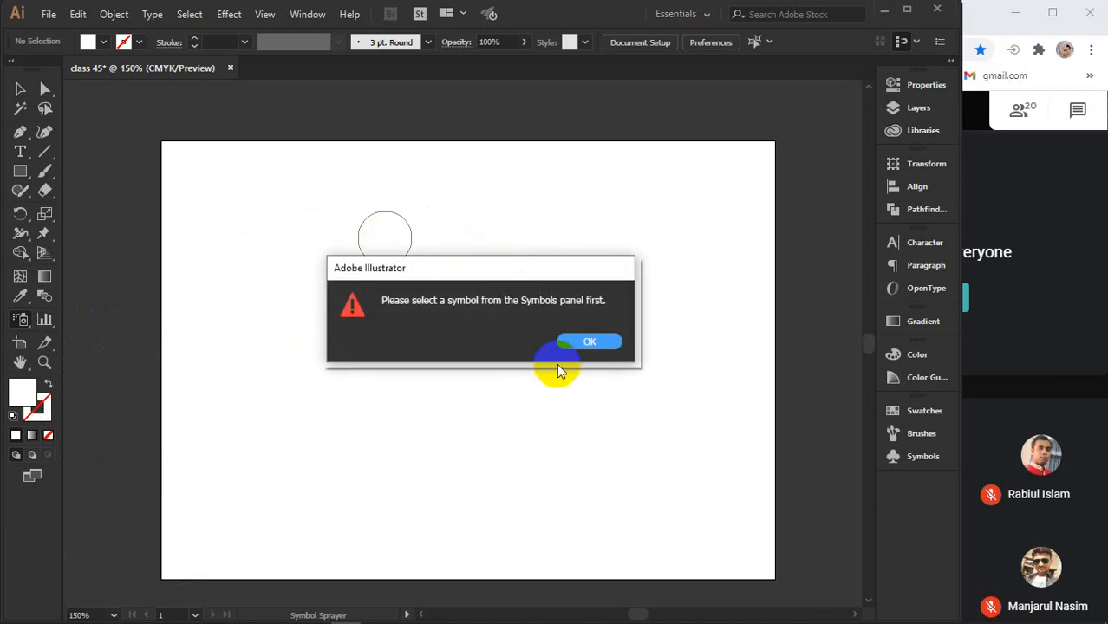
click(589, 344)
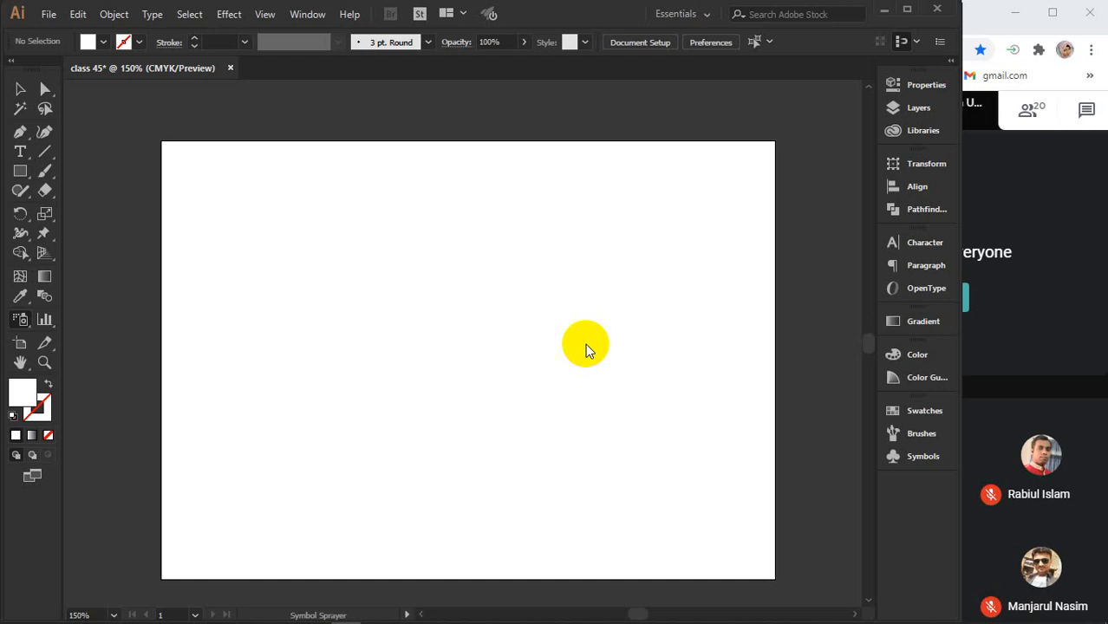
- Display the document's collection of available symbols for use with the Symbol Sprayer
click(306, 15)
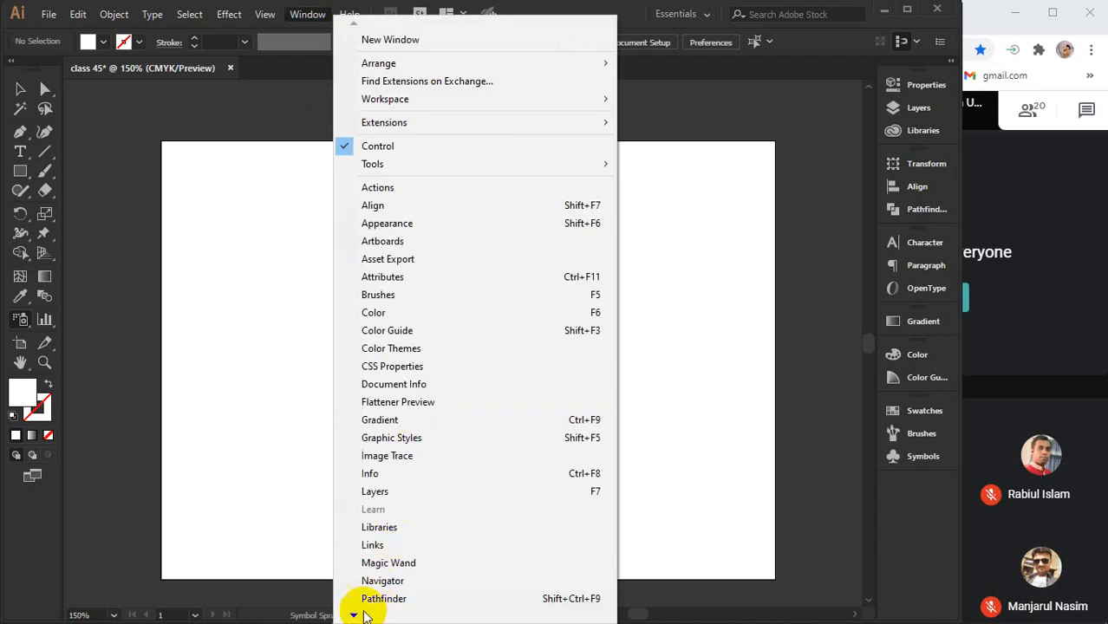
mouse_move(356, 615)
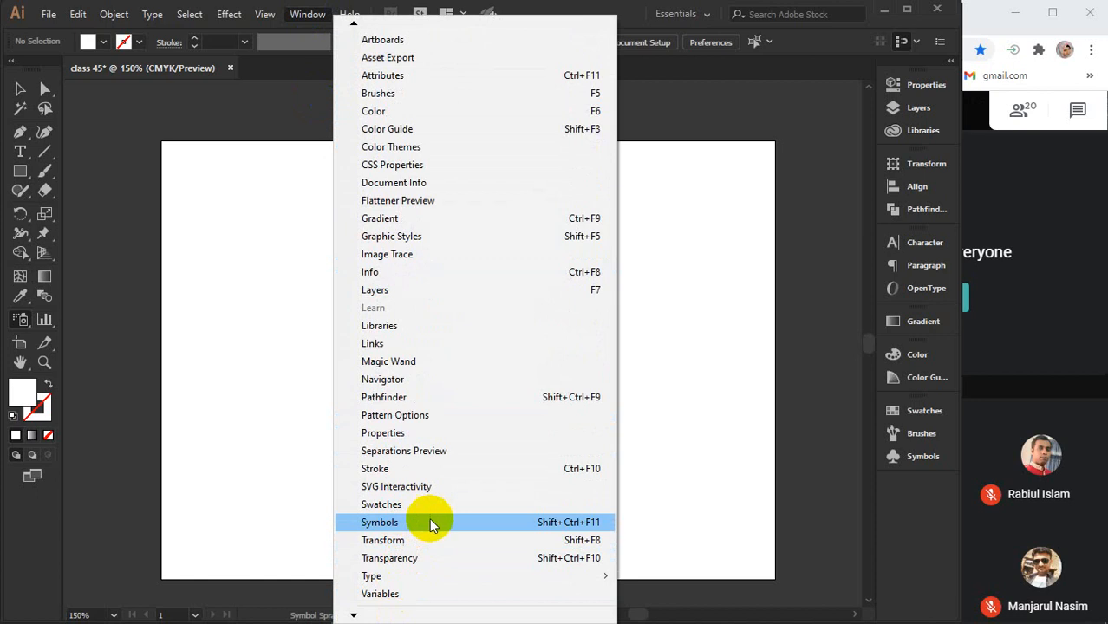
click(434, 524)
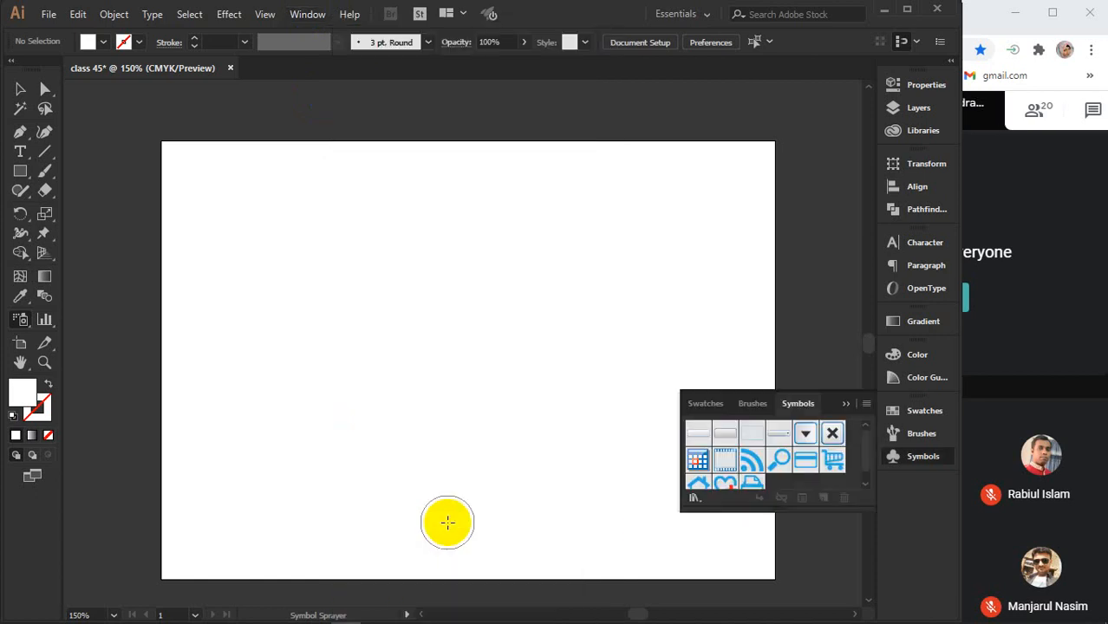
click(797, 402)
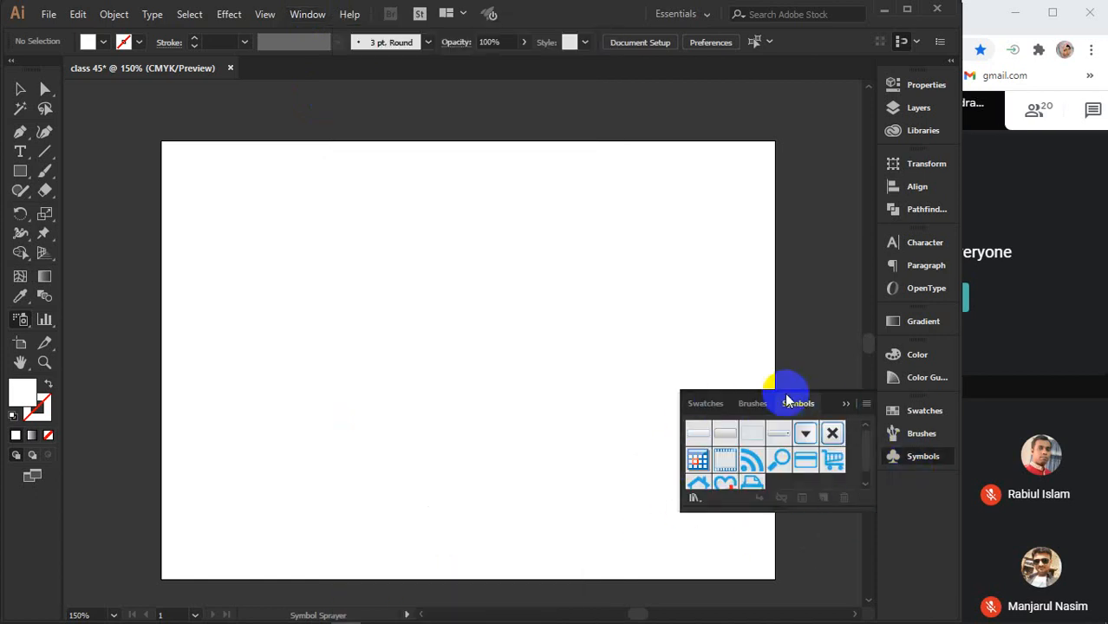
- Enlarge the document's symbol collection so every symbol shows, and look over the list of available symbol libraries
drag(786, 401, 794, 265)
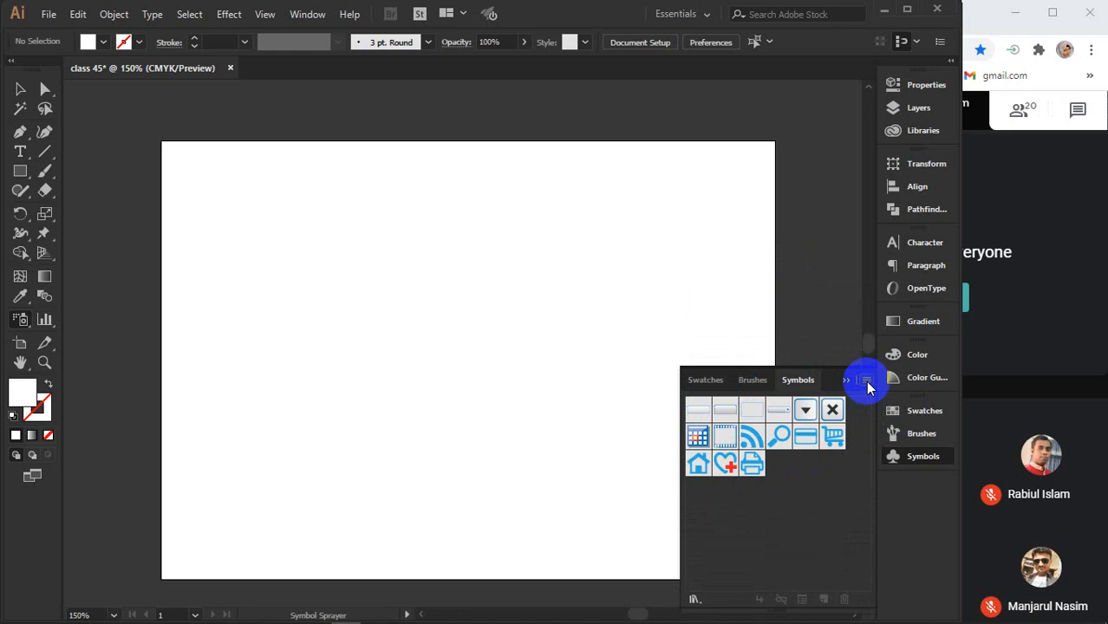
click(866, 381)
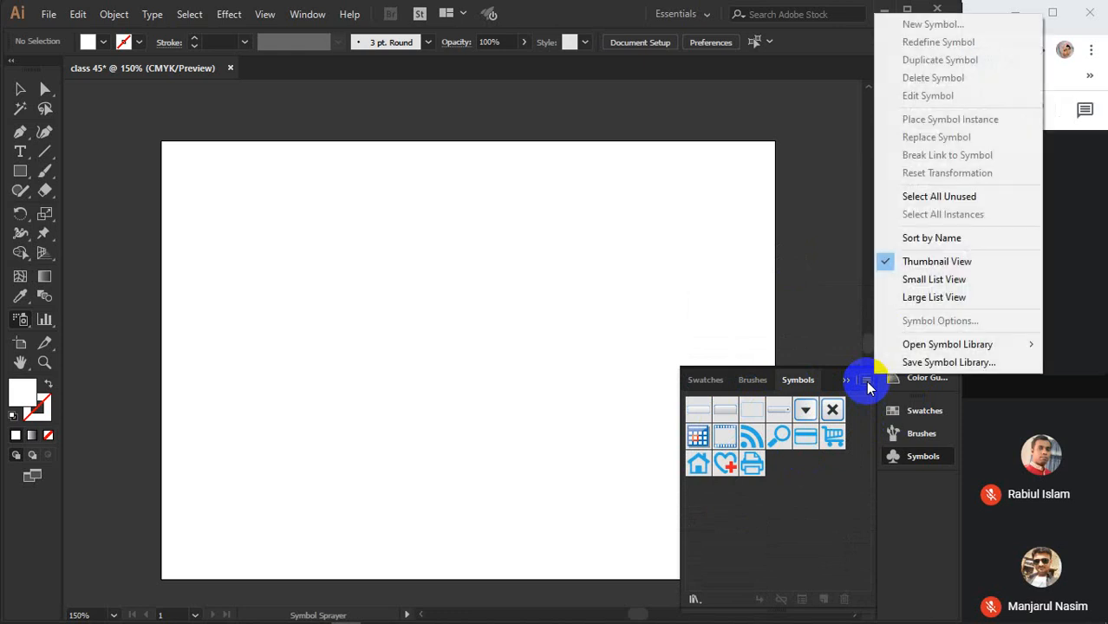
mouse_move(964, 345)
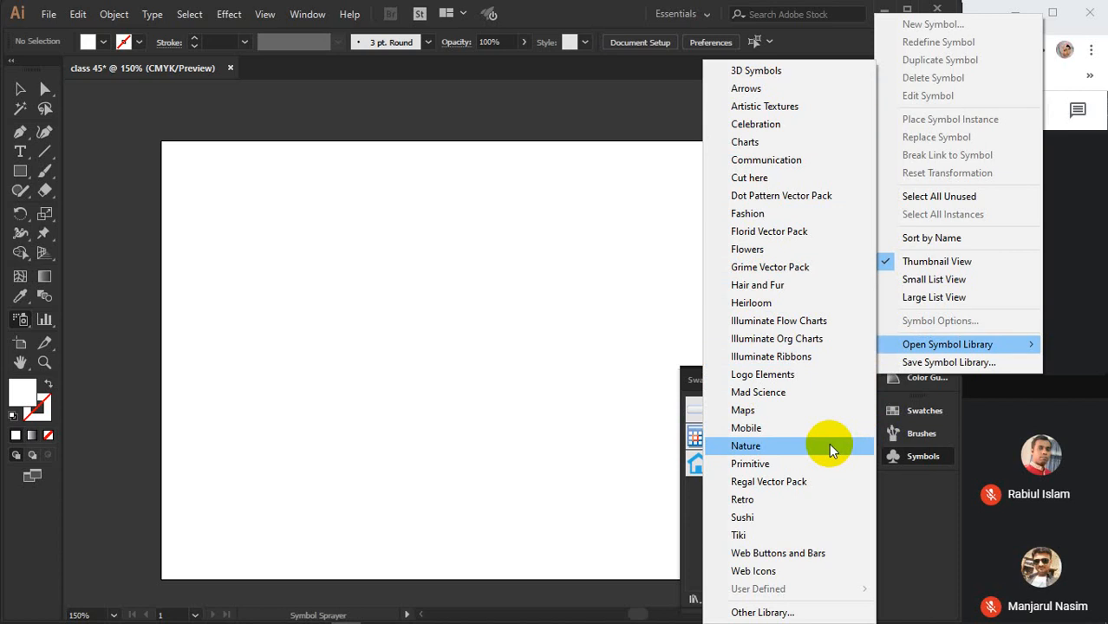
- Examine the save location for symbol libraries by following the Adobe folder through Adobe Illustrator 22 Settings, en_US and x64 to Symbols, without saving
click(949, 363)
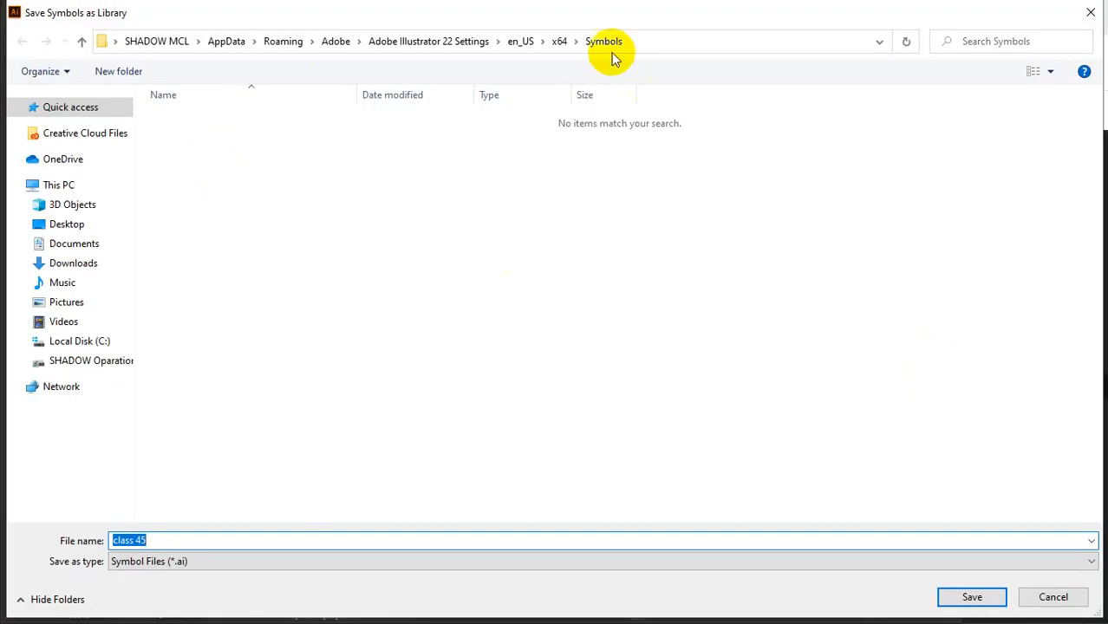
click(335, 43)
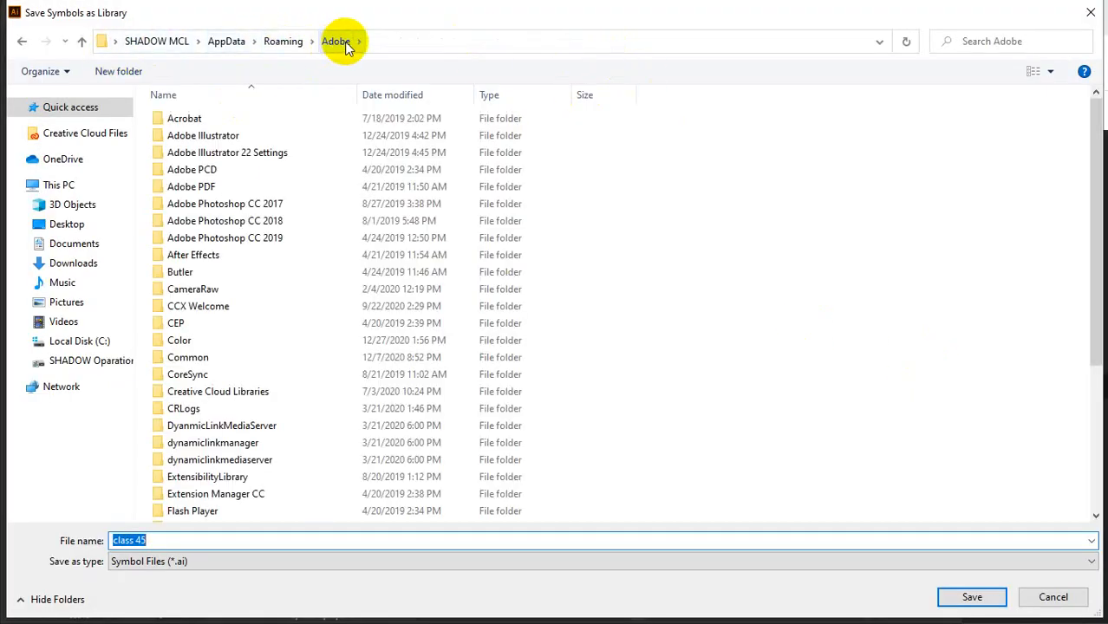
double_click(247, 152)
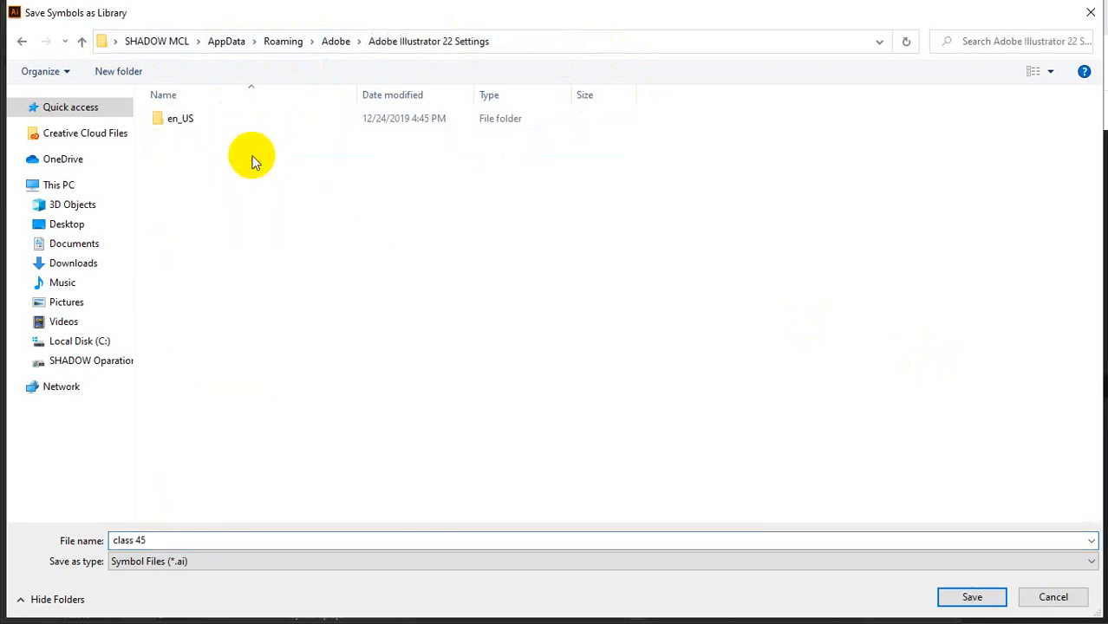
double_click(227, 121)
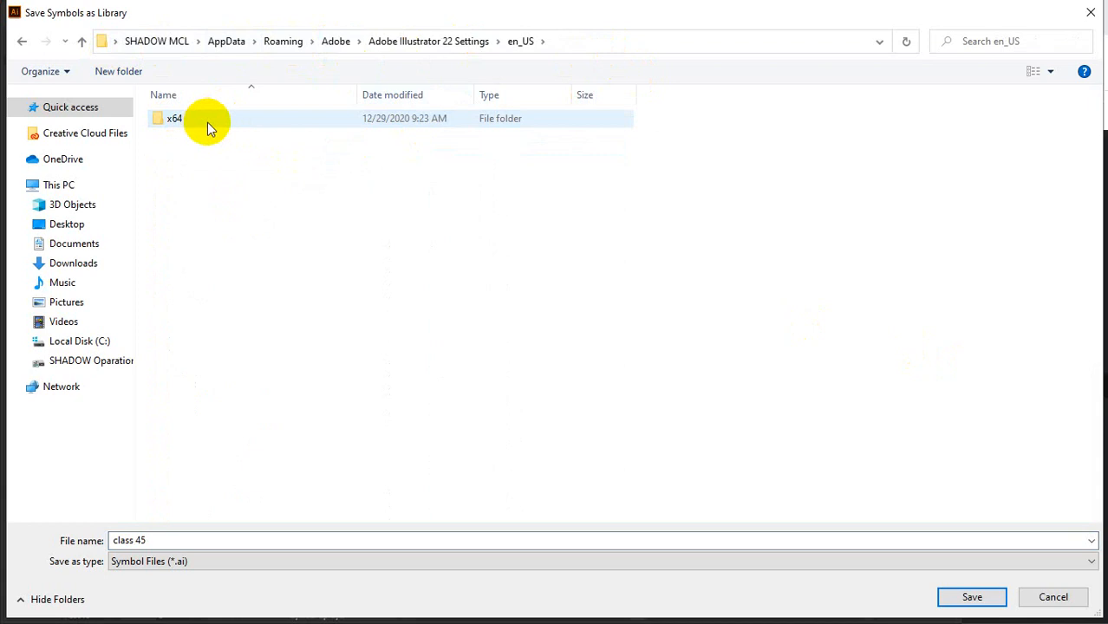
click(214, 126)
double_click(214, 125)
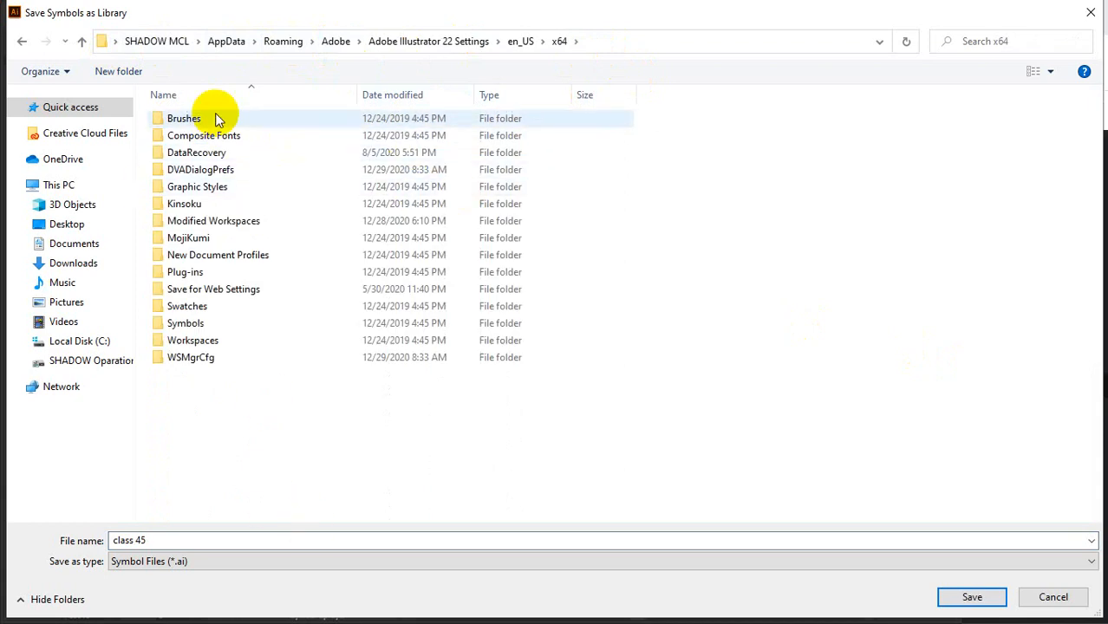
click(236, 325)
double_click(236, 325)
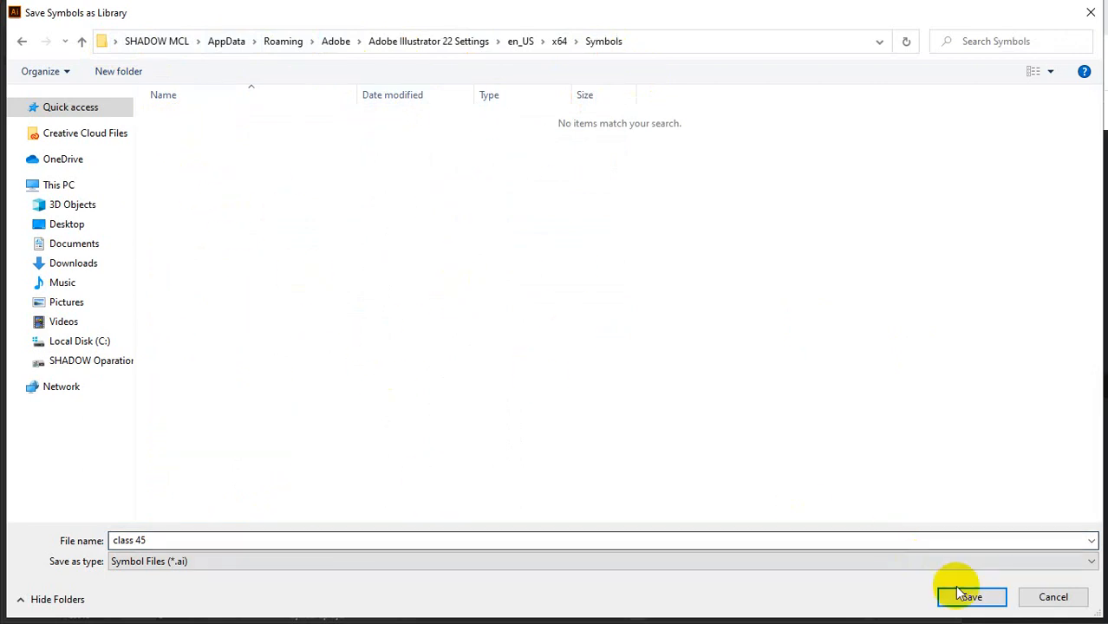
click(1053, 597)
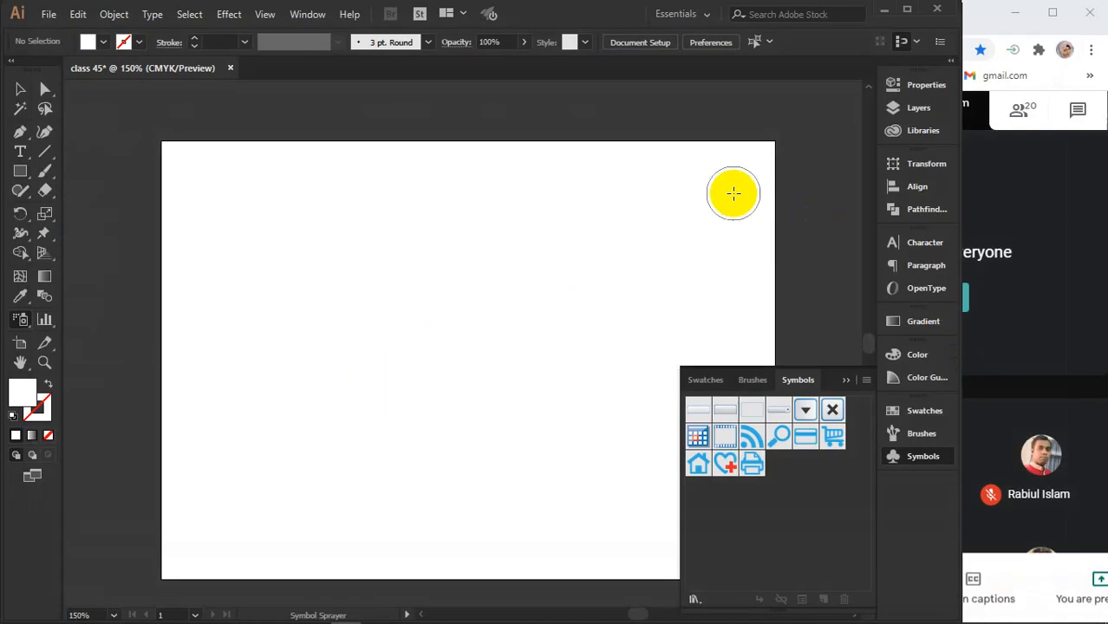
- Open the Flowers symbol library and enlarge it to show all of its symbols
click(833, 407)
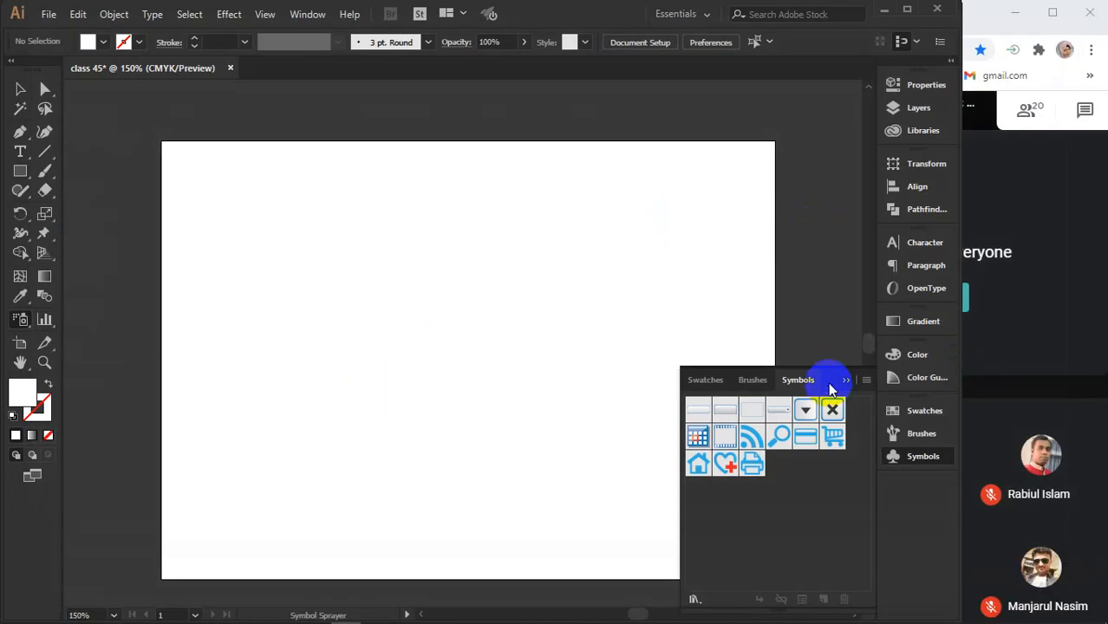
click(866, 380)
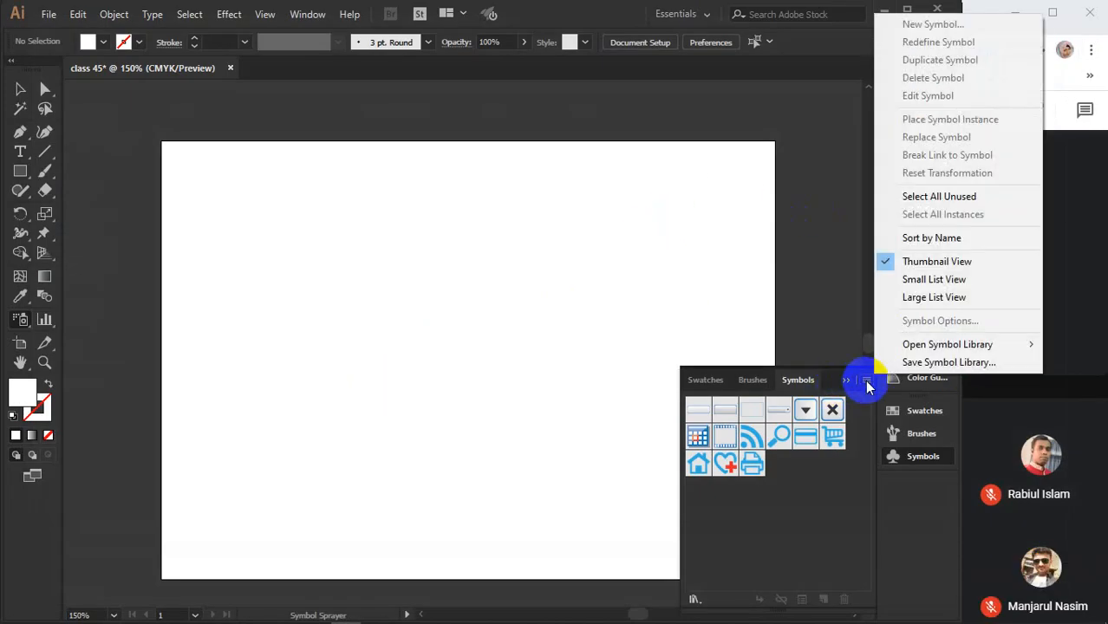
mouse_move(908, 349)
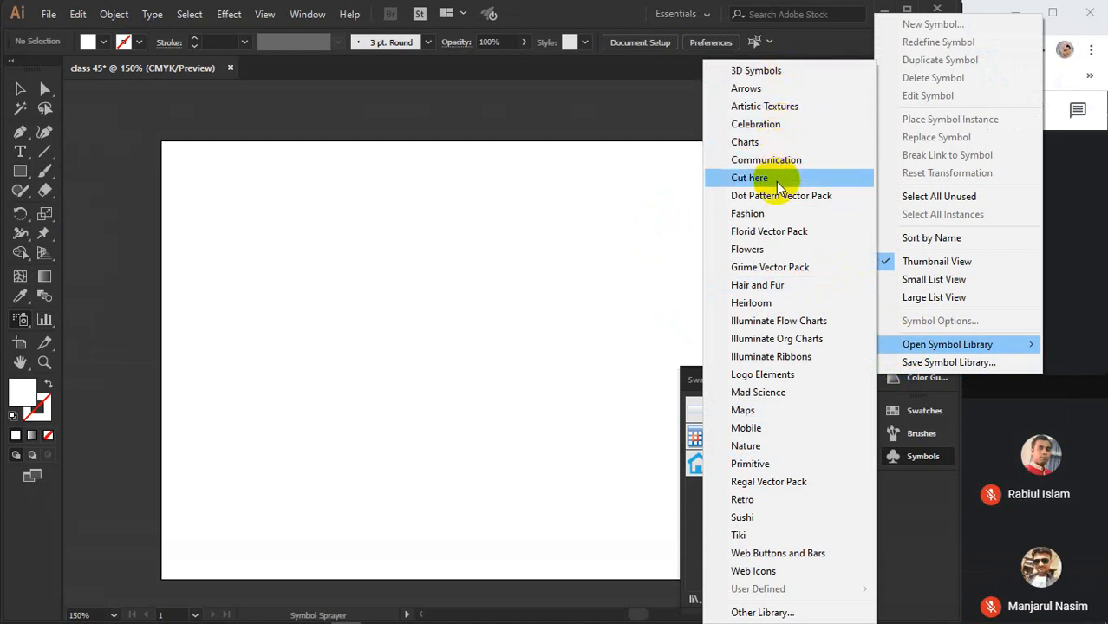
click(779, 251)
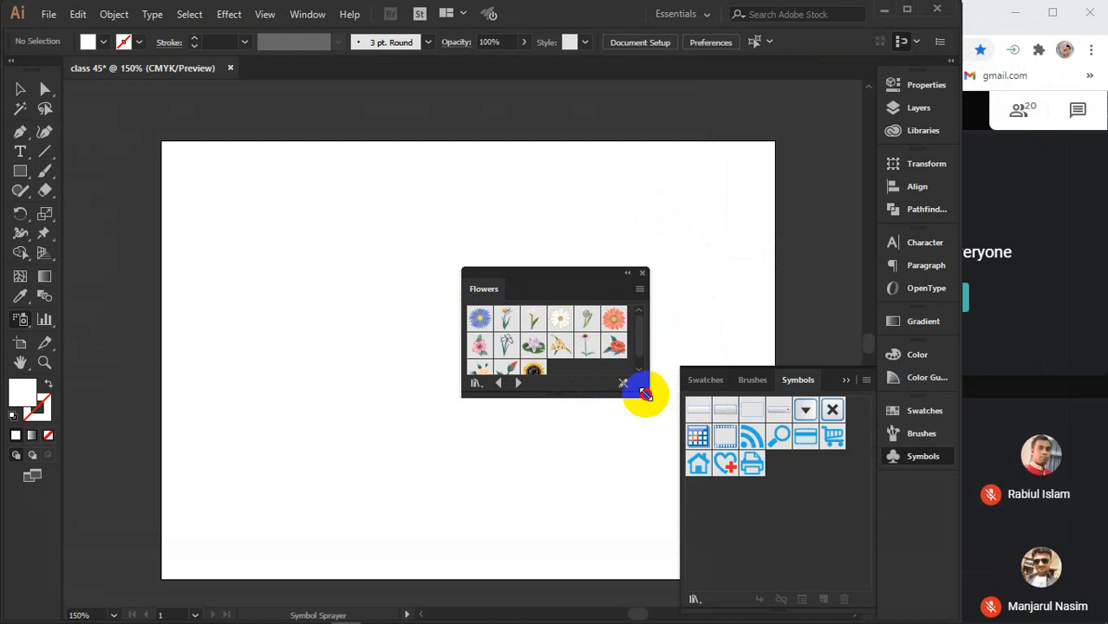
drag(649, 396, 673, 505)
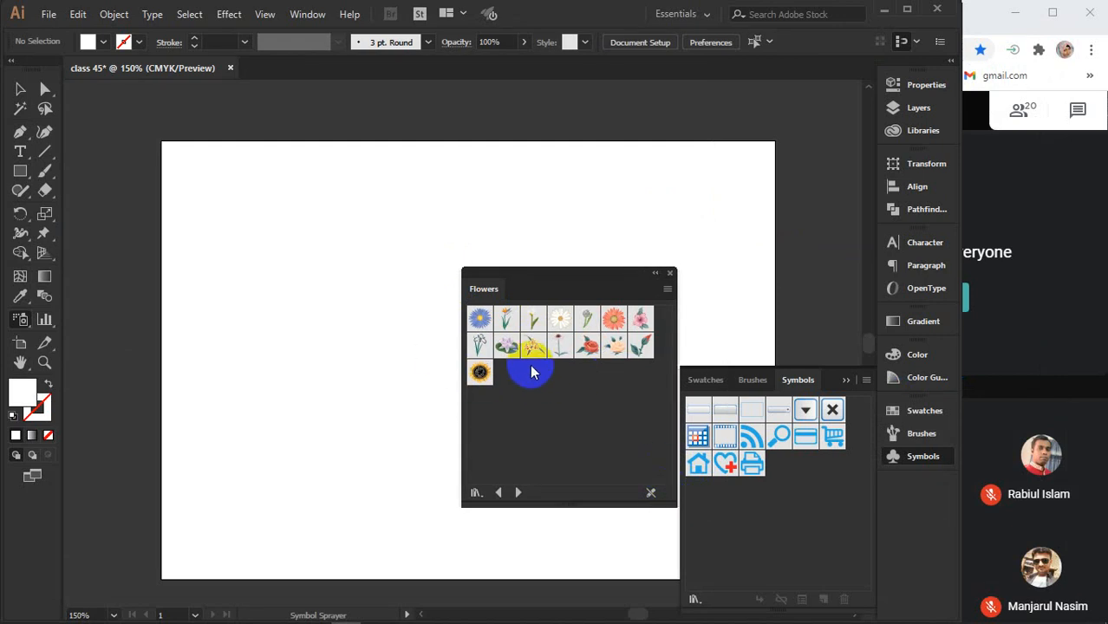
- Add the Daisy, the red flower, the long-stemmed white flower and the sunflower to the document's symbols, and close the Flowers library
click(561, 320)
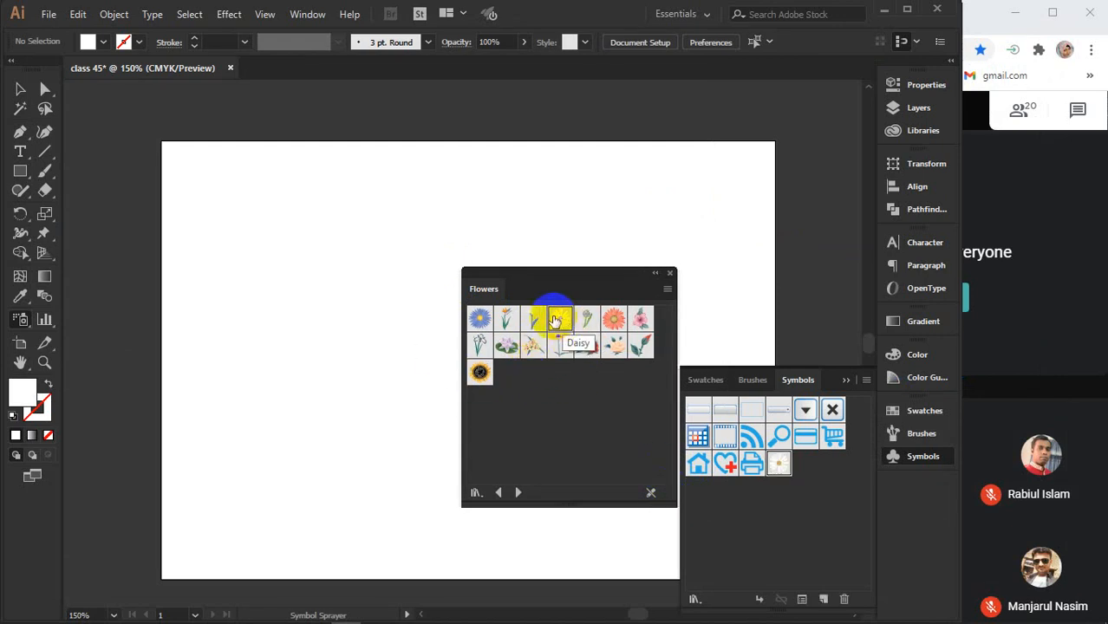
click(779, 464)
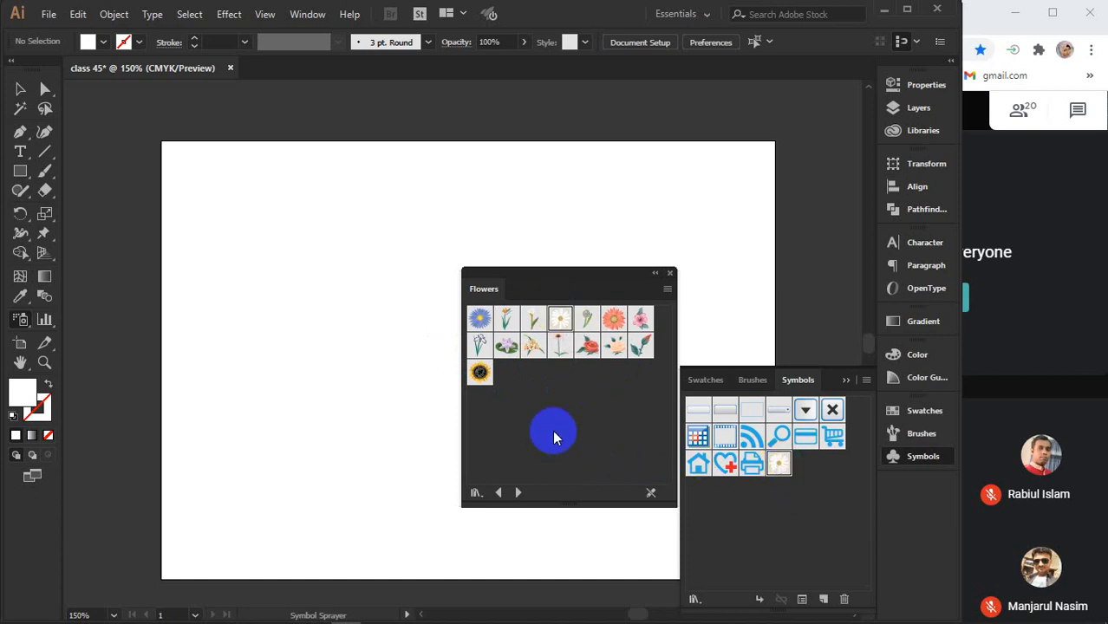
click(587, 346)
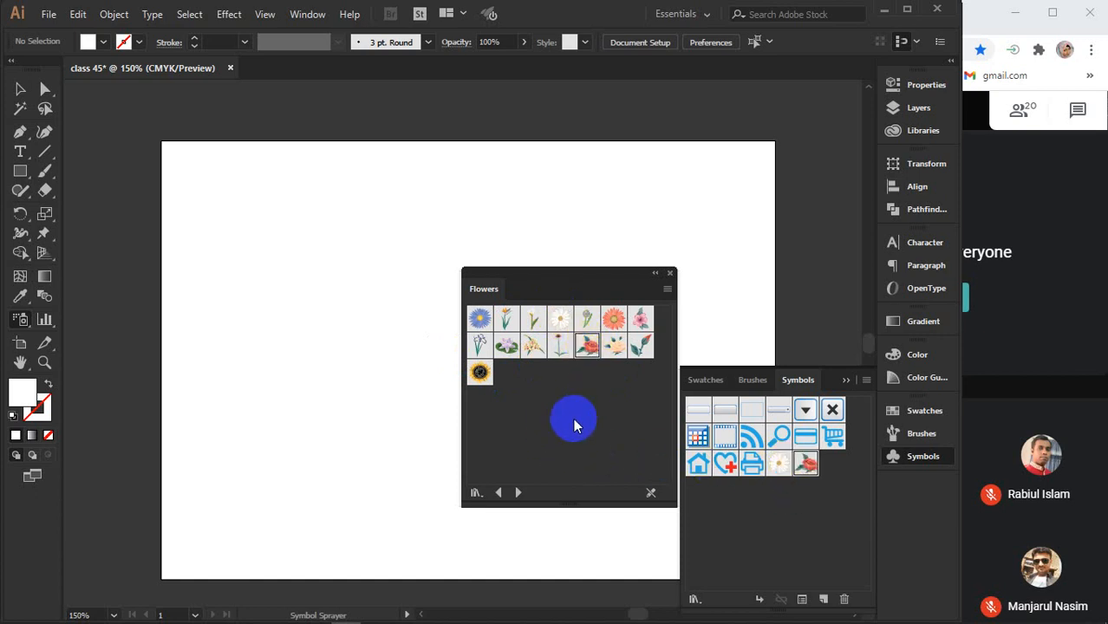
click(480, 346)
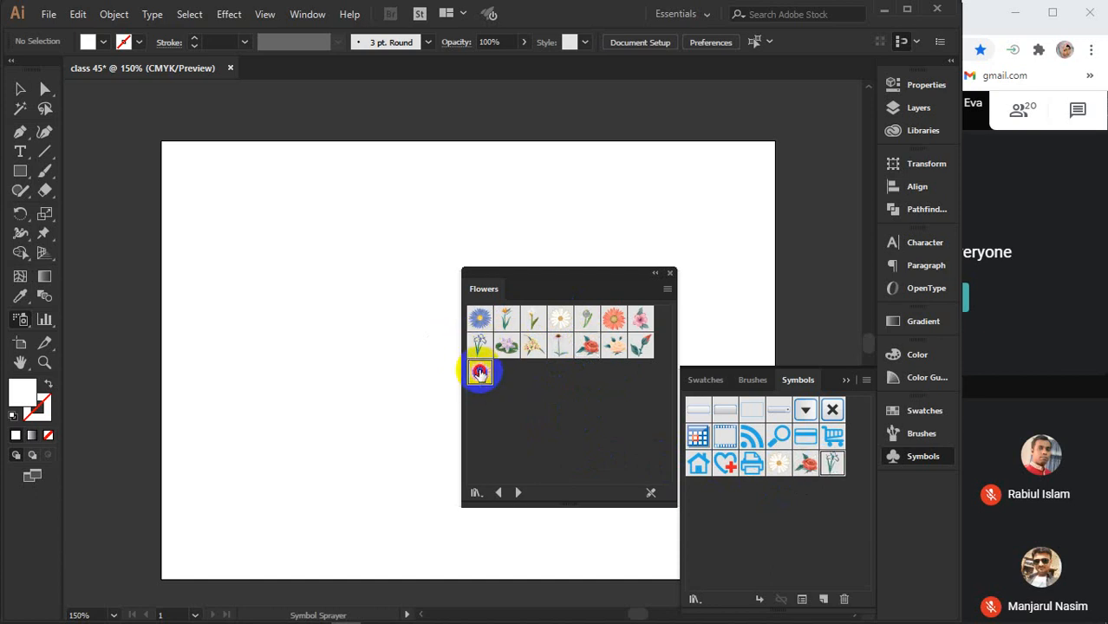
click(480, 372)
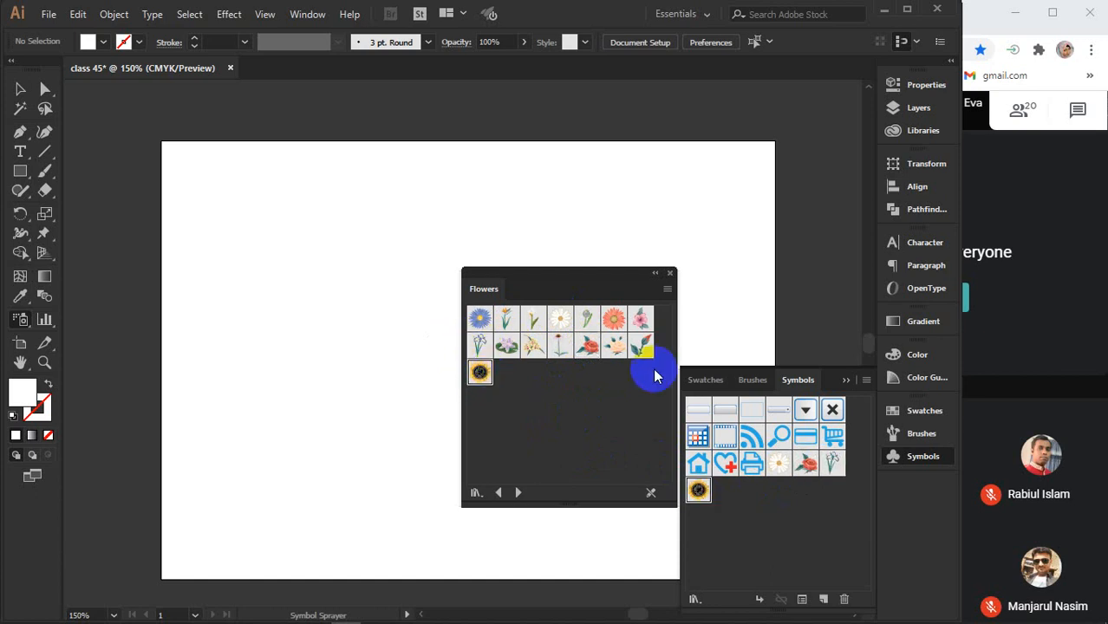
click(668, 273)
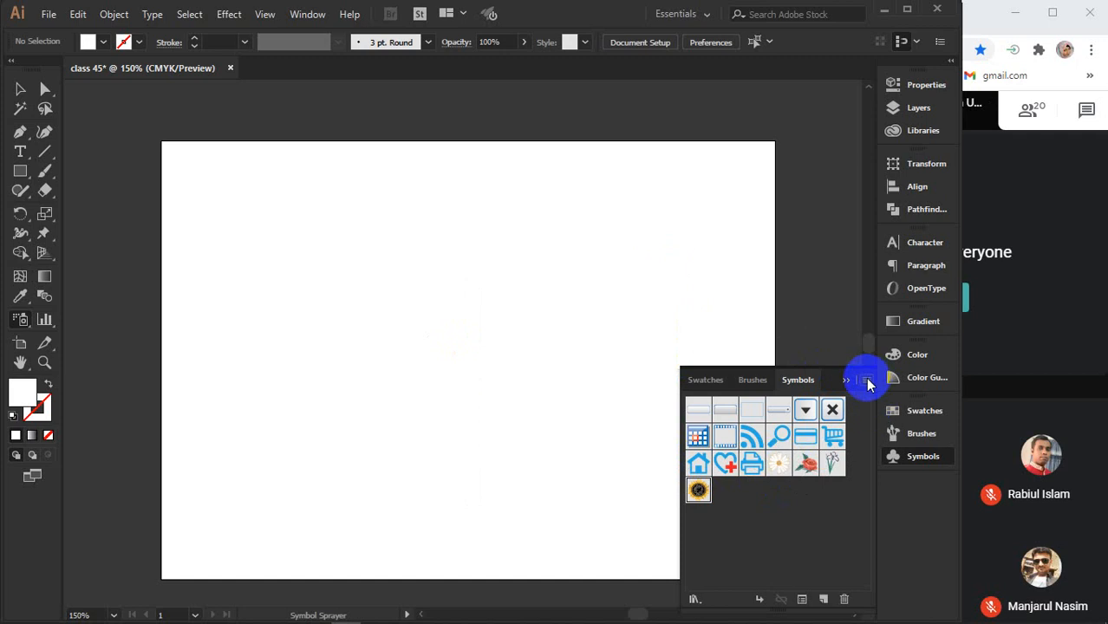
- Open the Hair and Fur symbol library and enlarge it to show all of its symbols
click(868, 384)
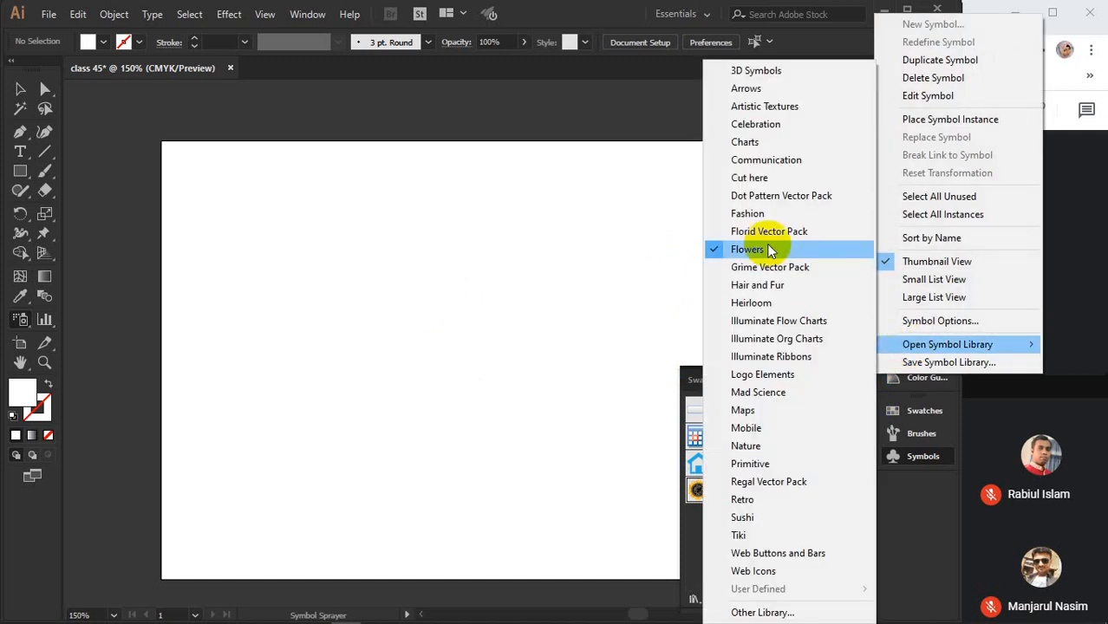
click(769, 290)
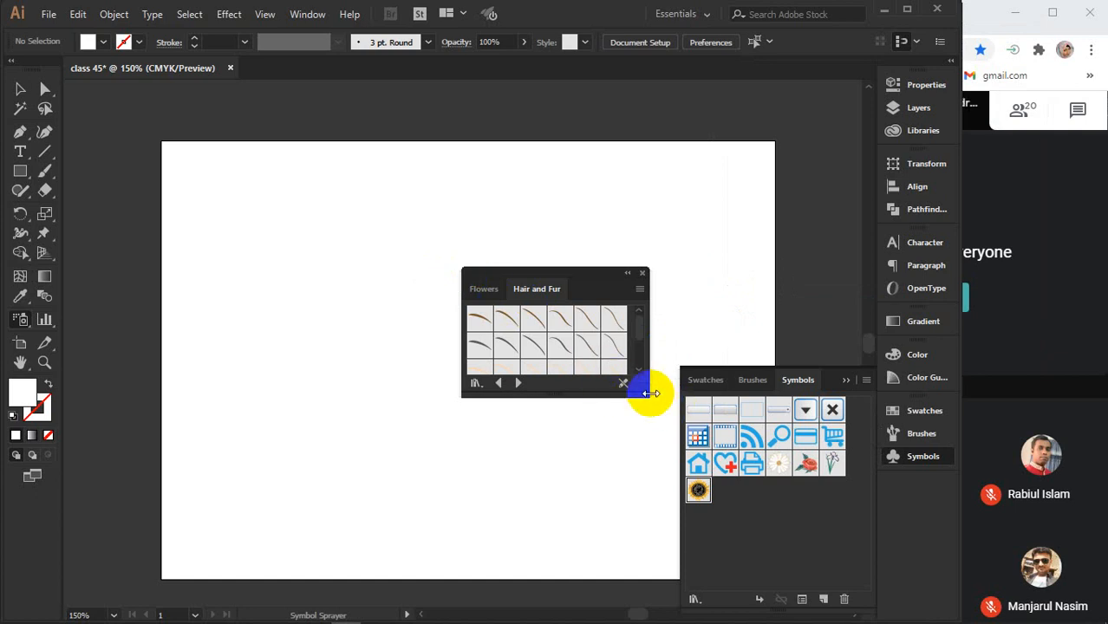
drag(642, 393, 659, 509)
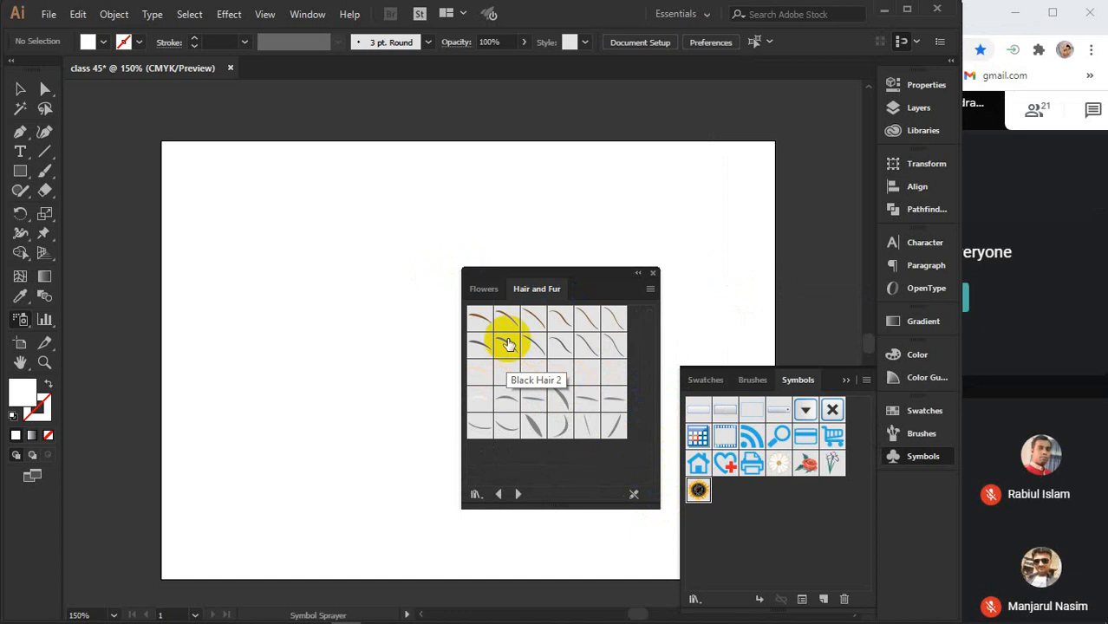
- Add Black Hair 2, another black hair strand and a curved gray tuft to the document's symbols, and close the library
click(507, 345)
click(577, 344)
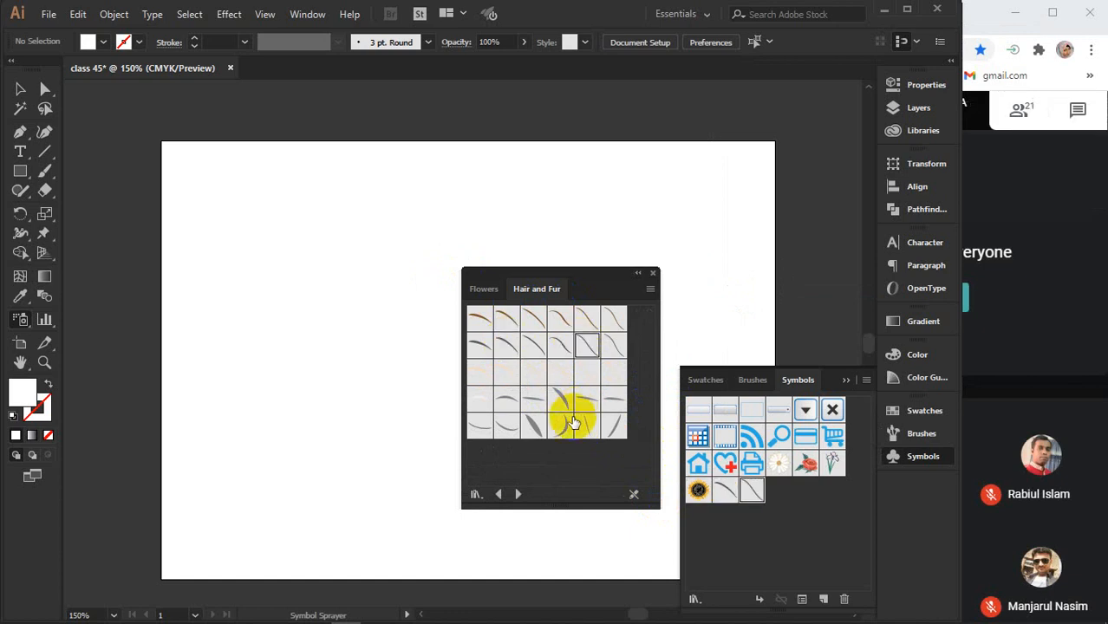
click(562, 423)
click(652, 272)
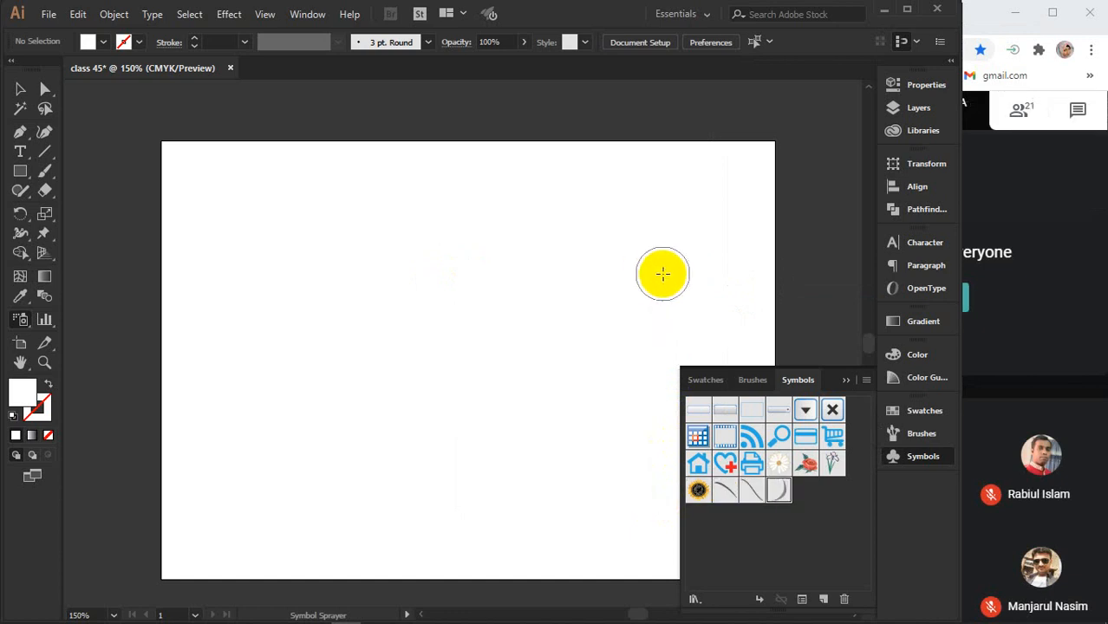
- Open the Nature symbol library, enlarge it to show all of its symbols, and move it over the middle of the artboard
click(867, 382)
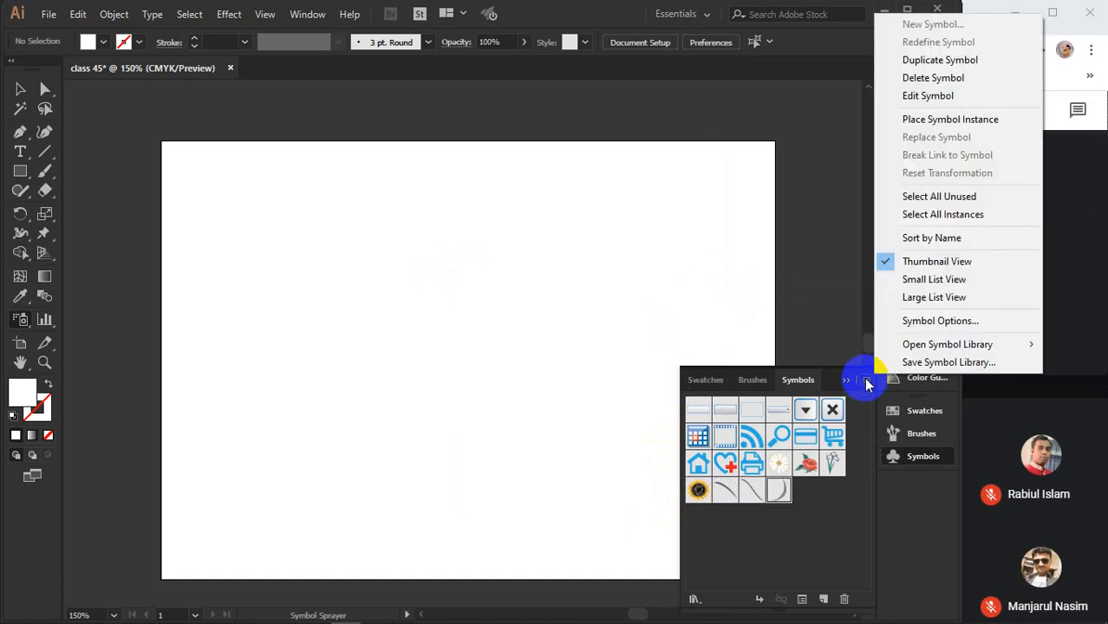
mouse_move(880, 343)
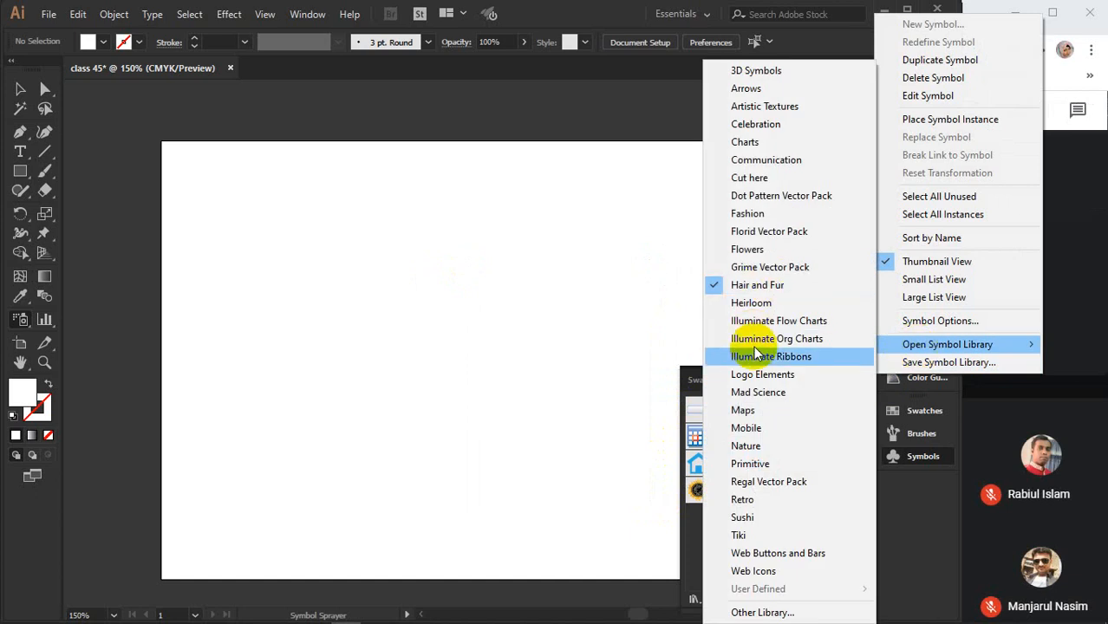
click(746, 446)
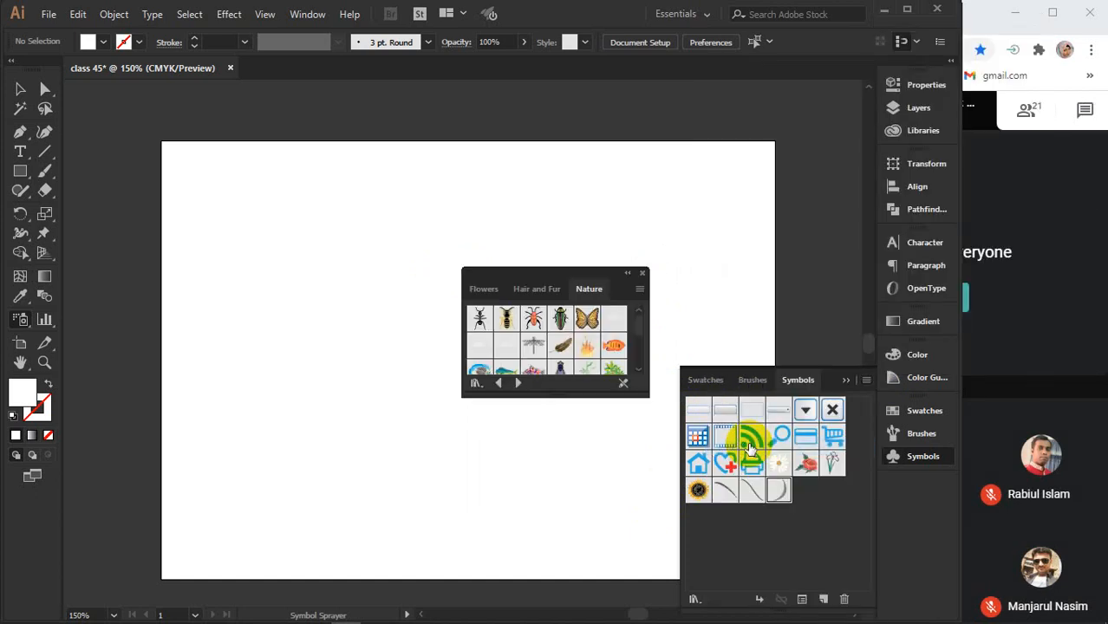
drag(646, 397, 668, 562)
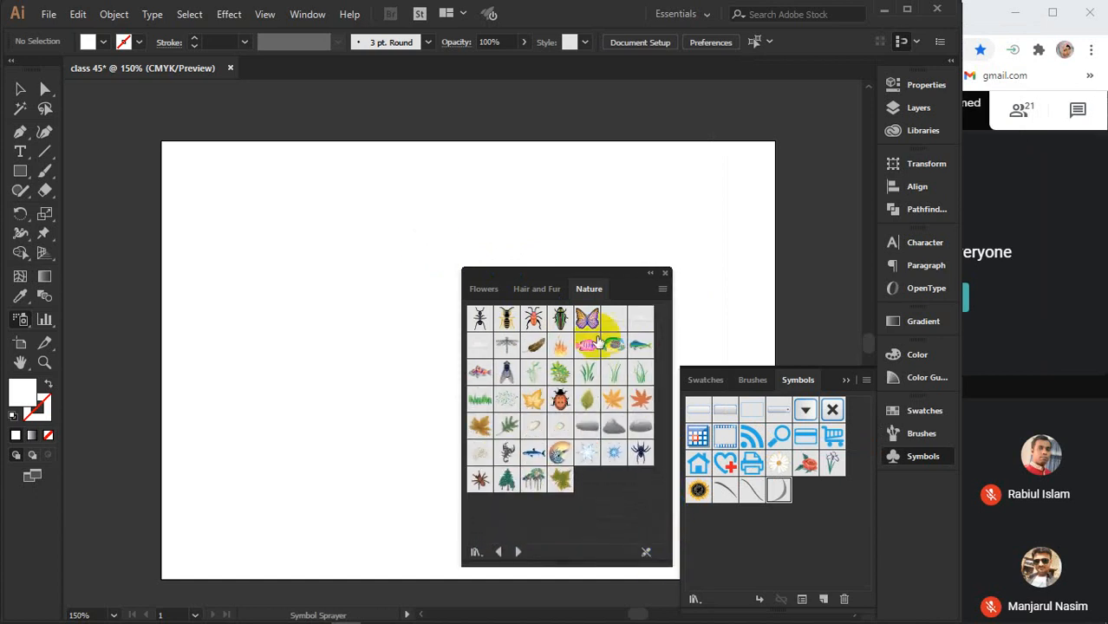
drag(574, 270, 524, 170)
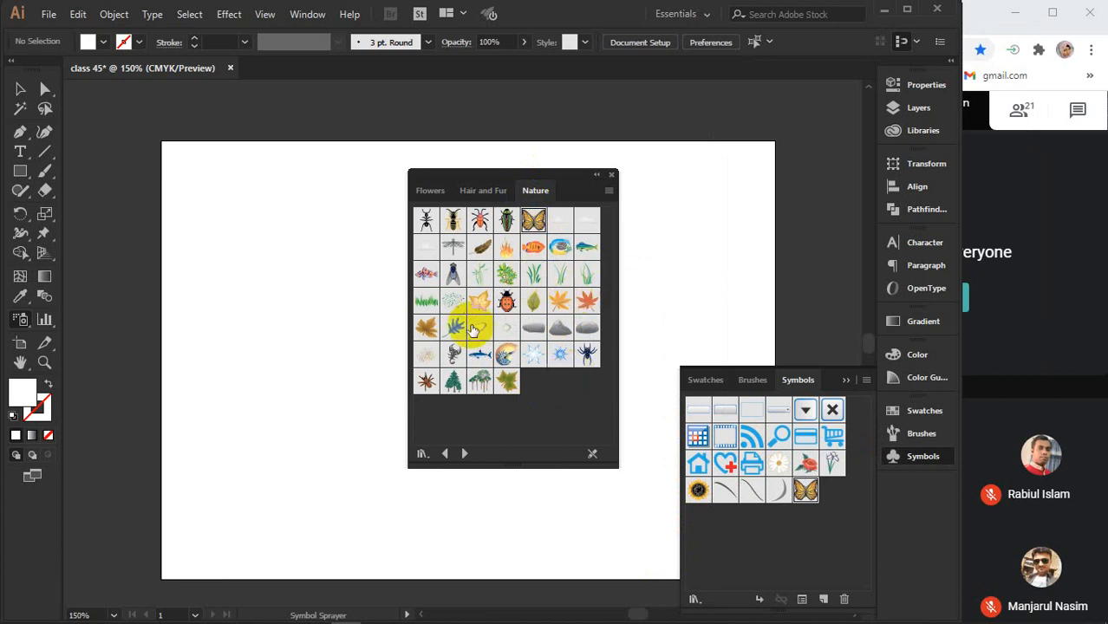
- Add the orange butterfly, three grass symbols and the group of trees to the document's symbols, and close the Nature library
click(587, 276)
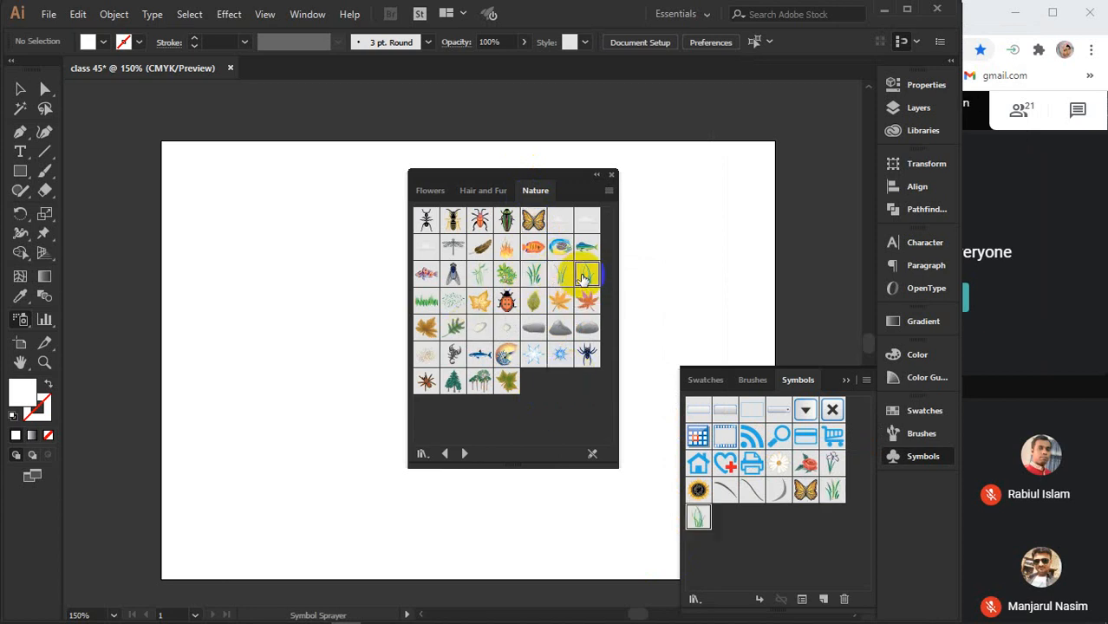
click(425, 301)
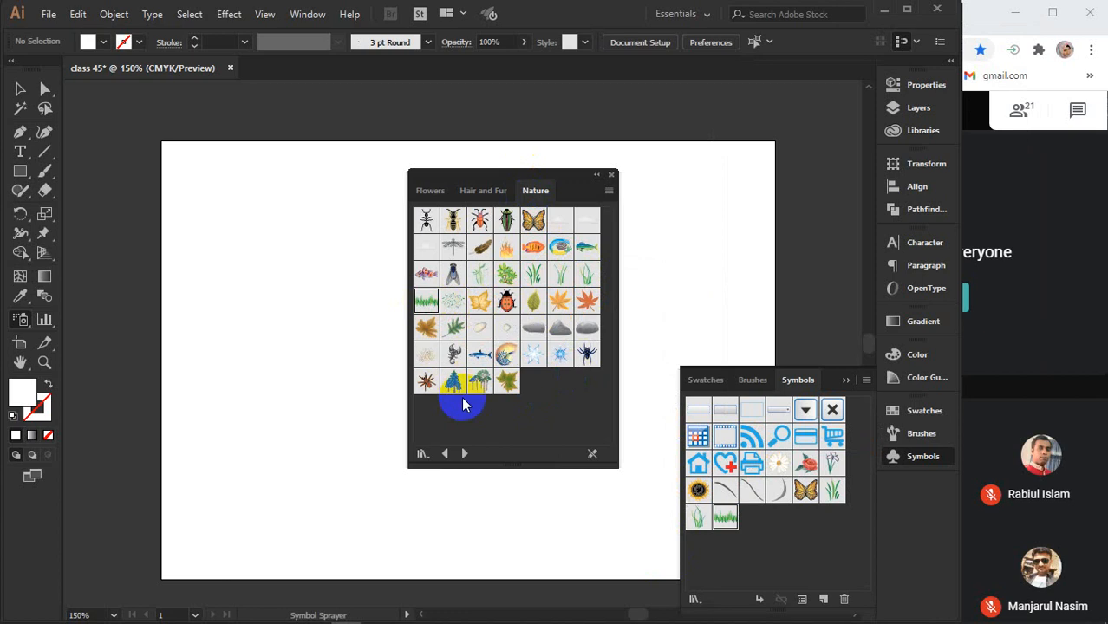
click(479, 382)
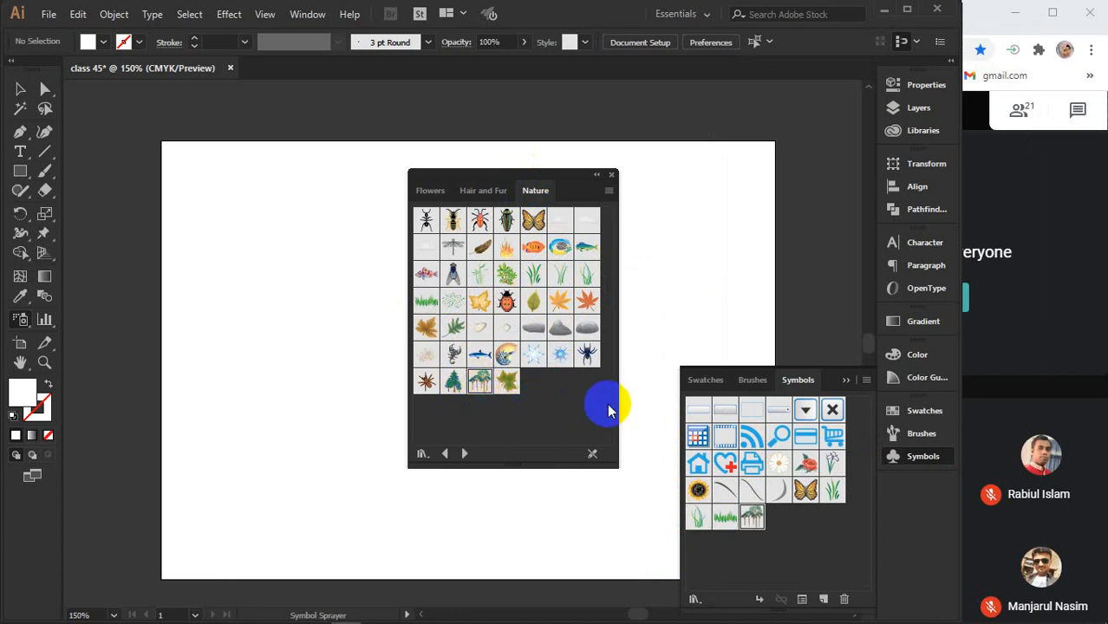
click(612, 177)
click(799, 499)
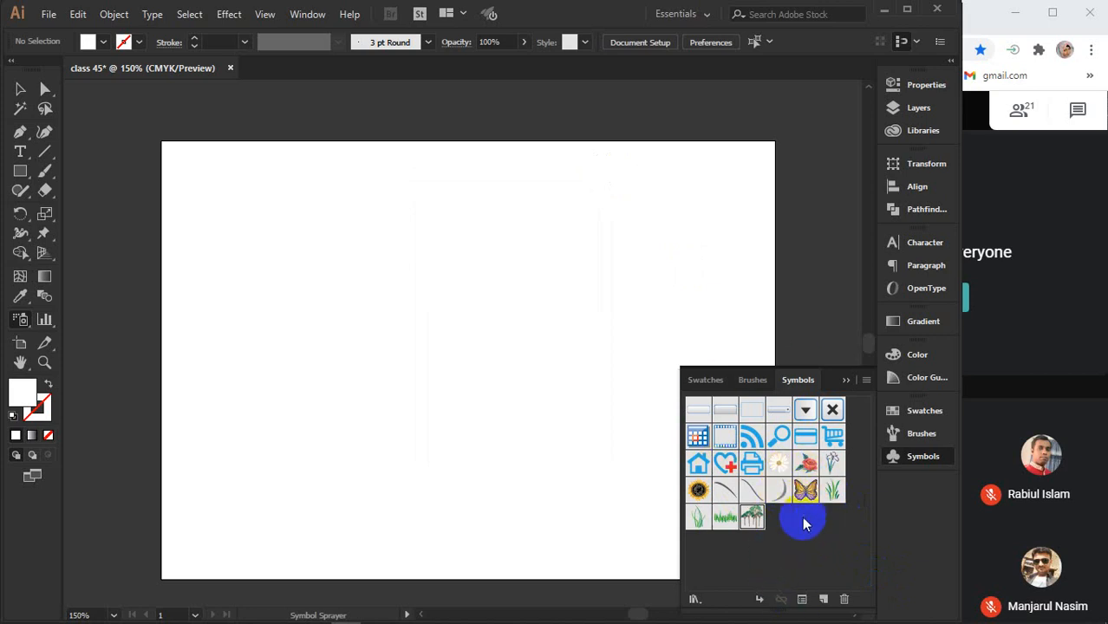
- Spray the Trees 2 symbol across the middle of the artboard with the Symbol Sprayer to form a forest
click(751, 518)
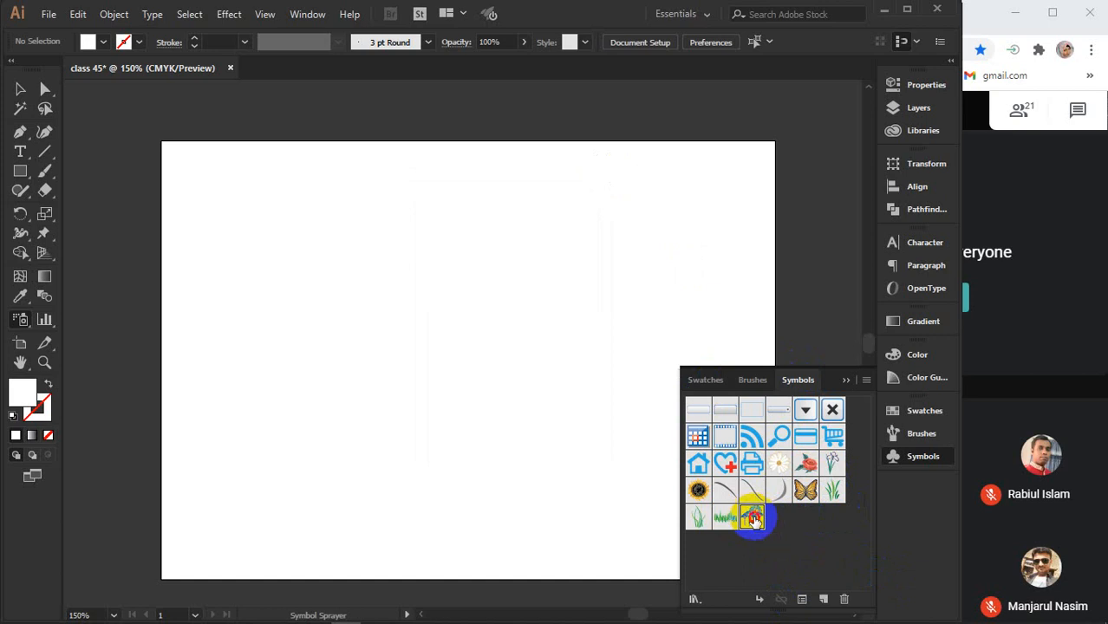
click(847, 379)
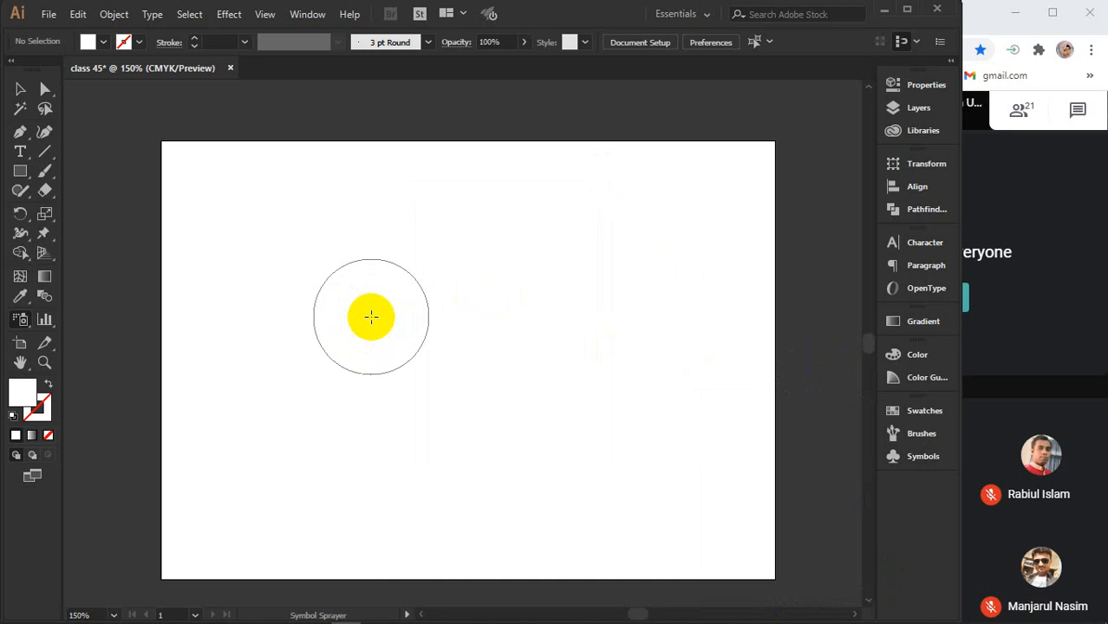
click(310, 310)
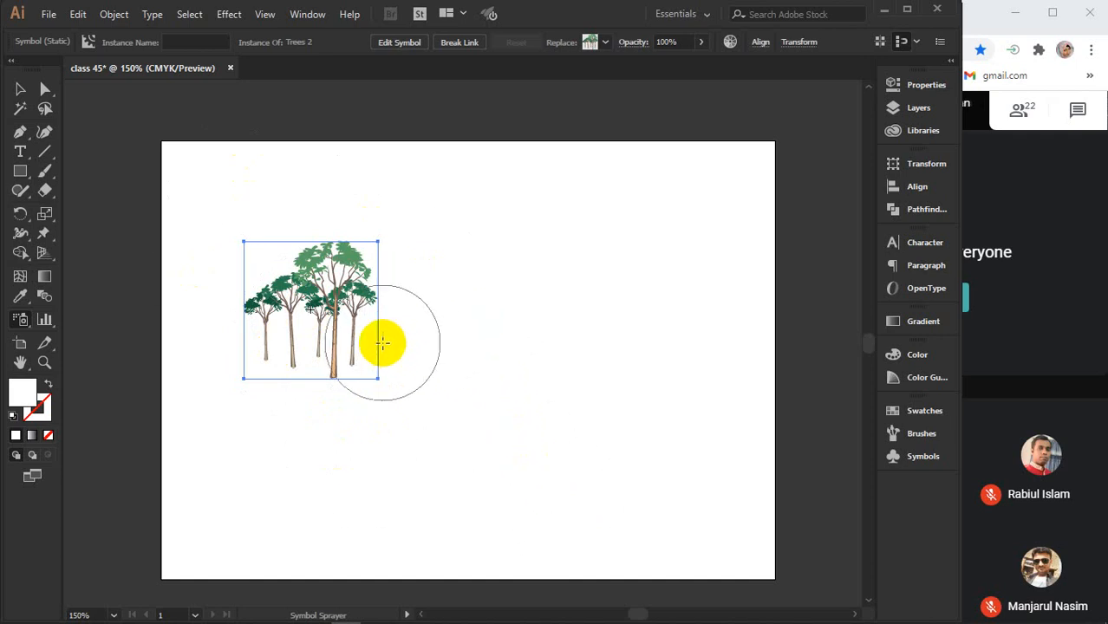
mouse_move(382, 344)
mouse_down()
mouse_move(445, 334)
mouse_move(579, 354)
mouse_move(607, 434)
mouse_up()
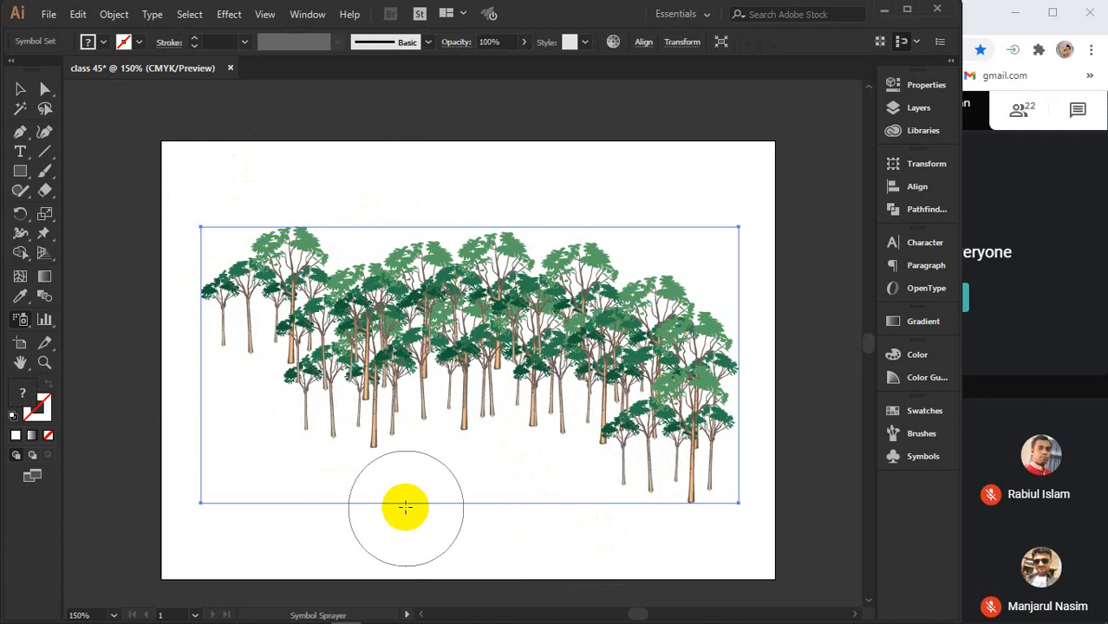
drag(15, 323, 148, 320)
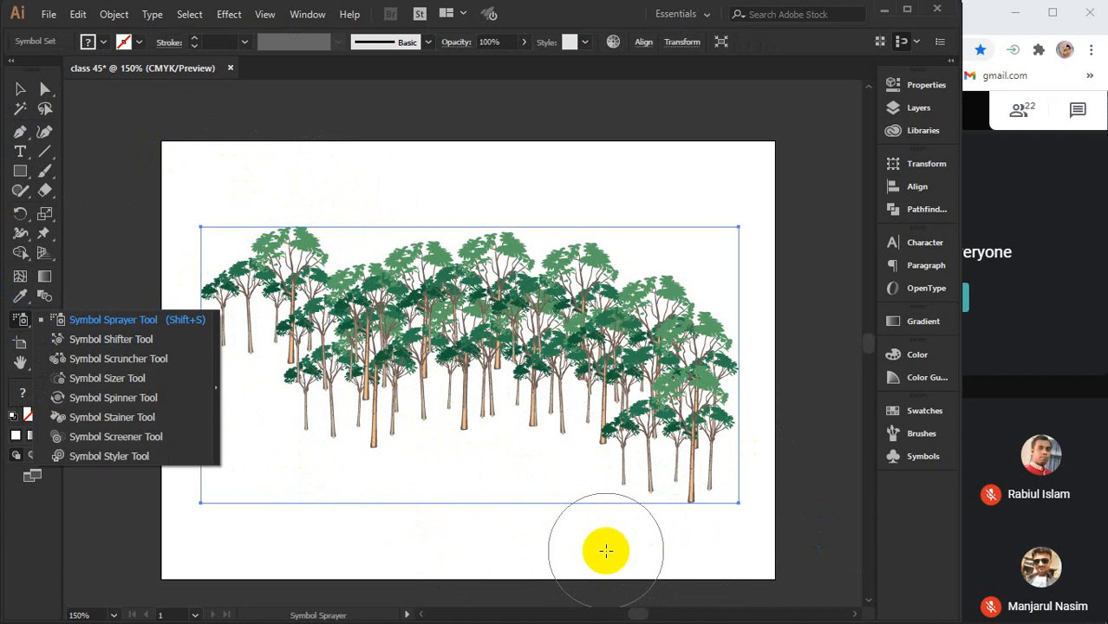
click(102, 319)
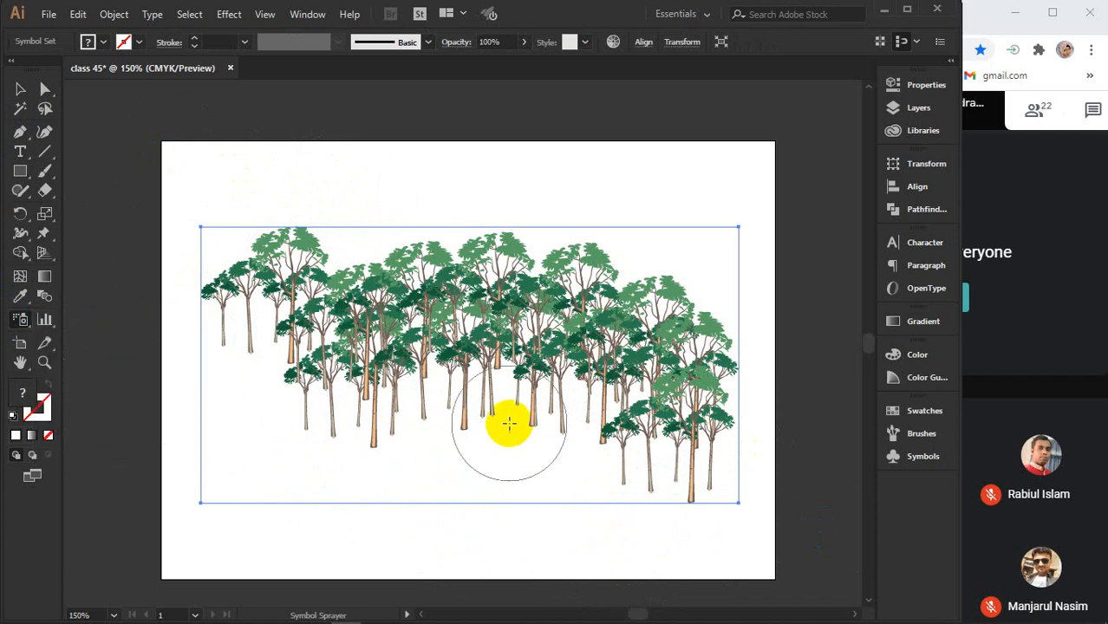
- Move the sprayed tree symbol set slightly higher on the artboard
scroll(508, 421, down, 1)
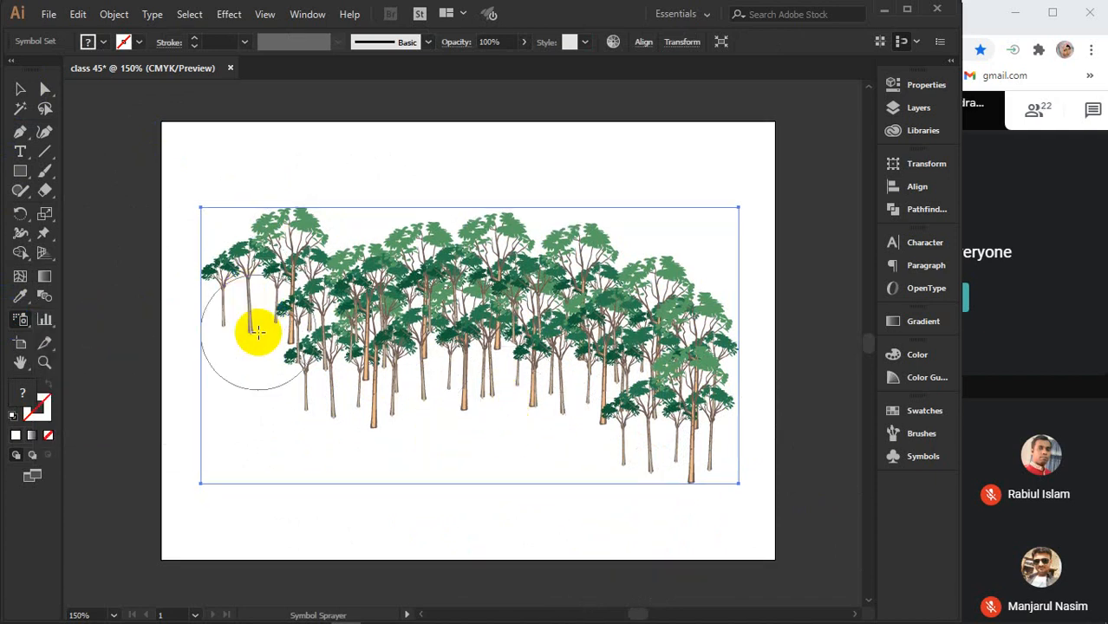
mouse_move(255, 324)
mouse_down()
mouse_move(353, 346)
mouse_move(272, 260)
mouse_move(450, 334)
mouse_move(280, 267)
mouse_up()
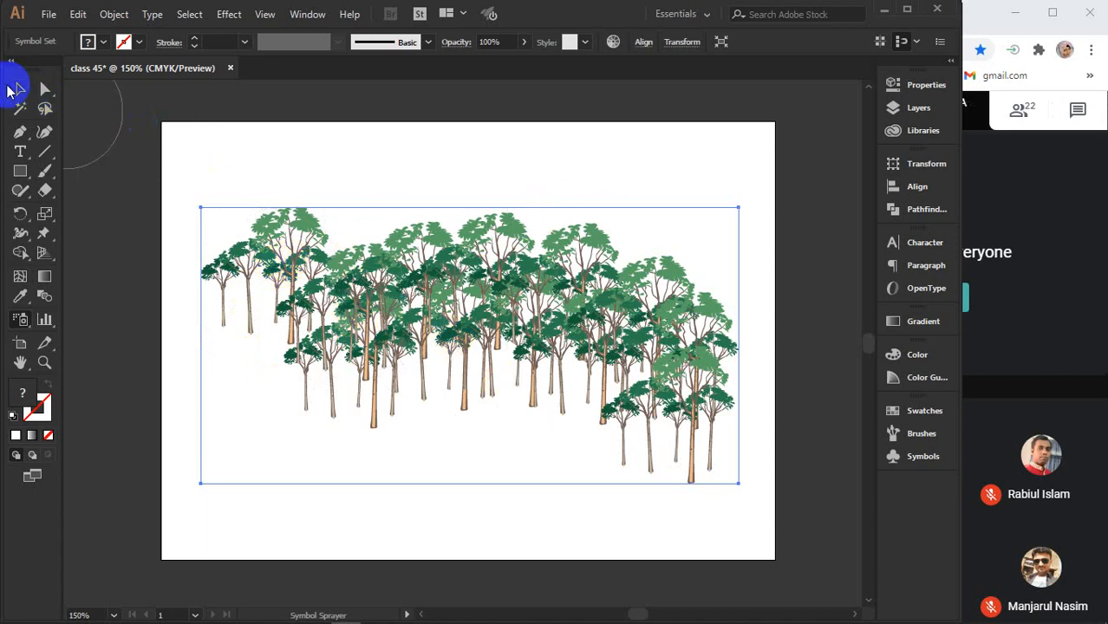
drag(495, 319, 507, 284)
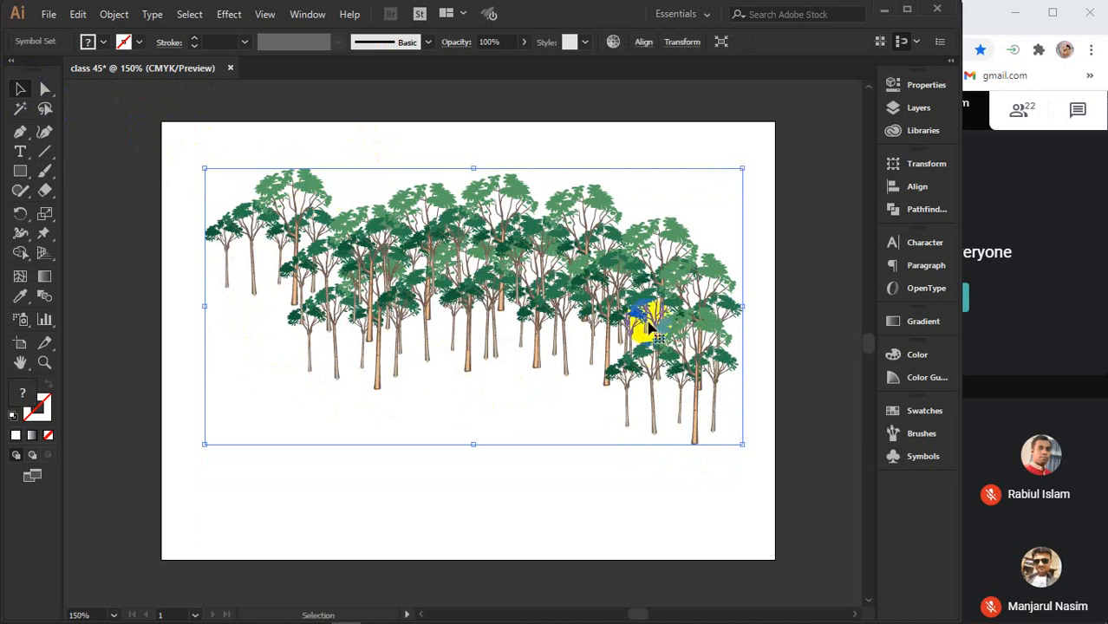
mouse_move(431, 268)
mouse_down()
mouse_move(452, 279)
mouse_move(444, 287)
mouse_up()
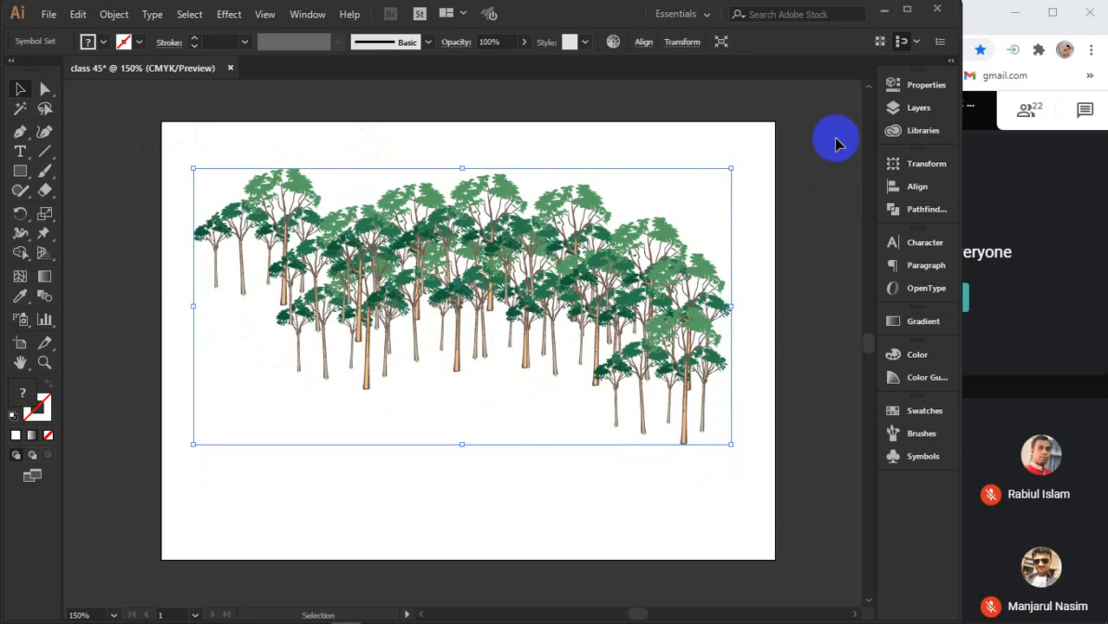
- Open Recolor Artwork for the tree symbol set, position the dialog beside the trees and review the current colors
click(921, 86)
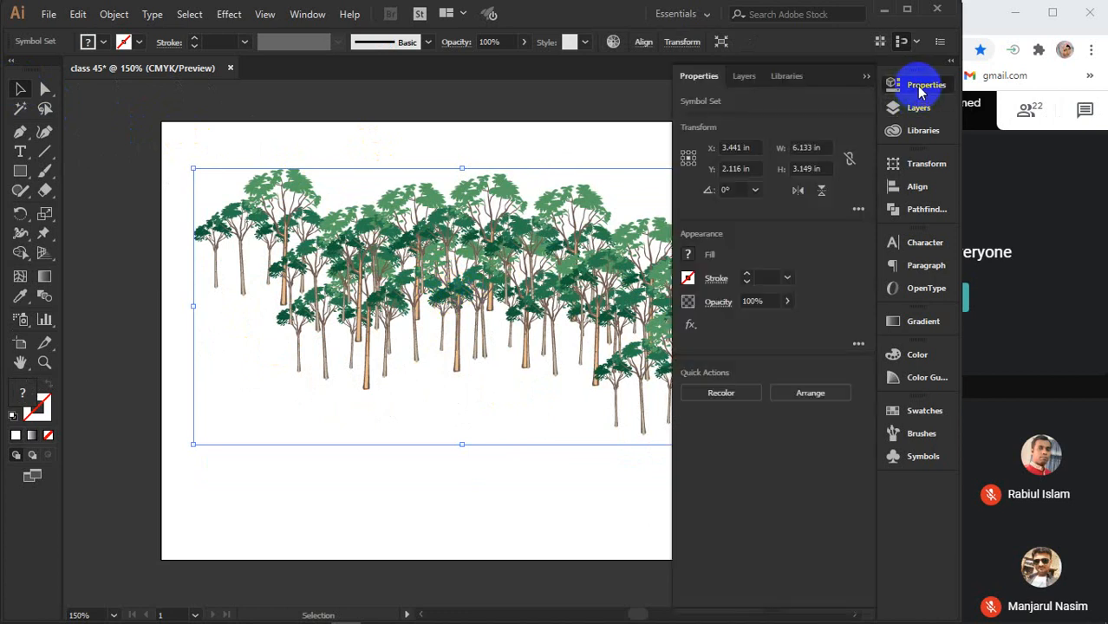
click(720, 392)
drag(843, 131, 858, 59)
click(731, 199)
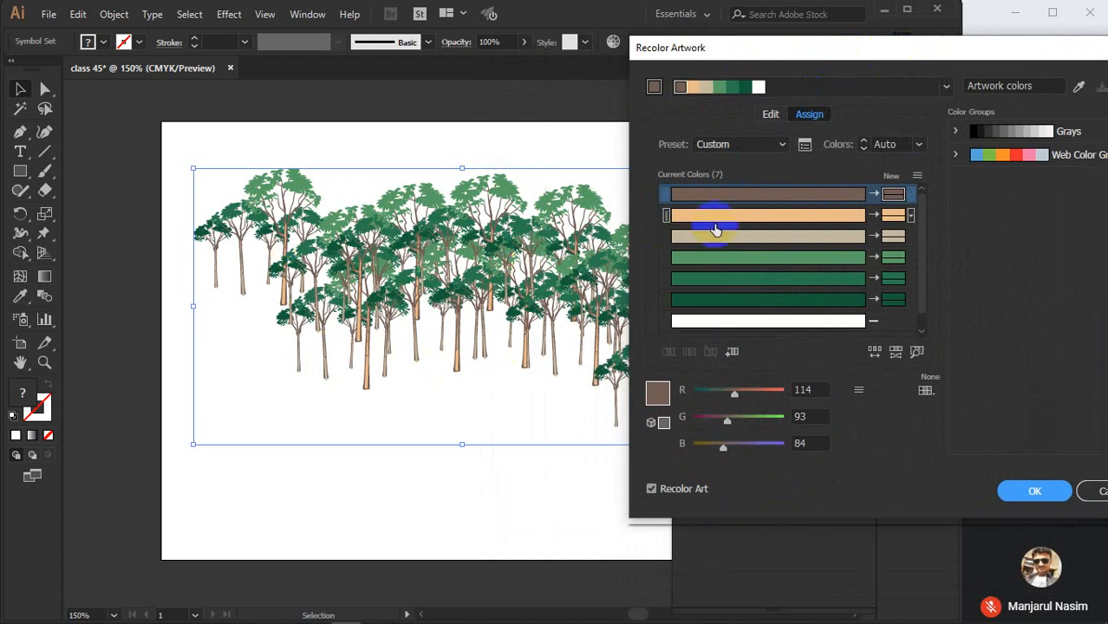
scroll(767, 218, down, 1)
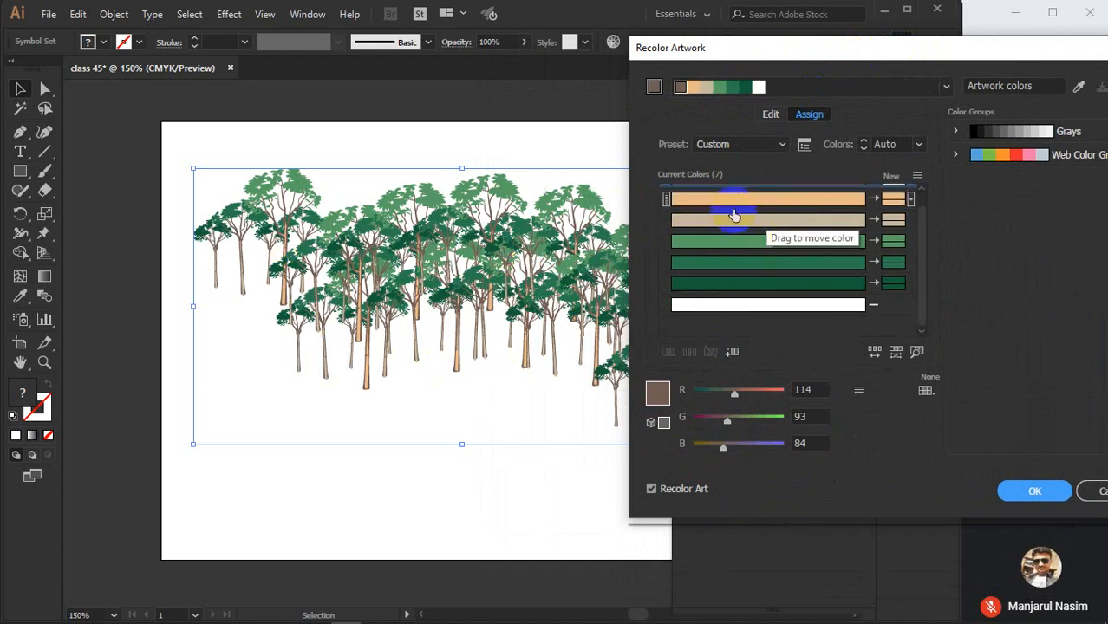
scroll(754, 297, up, 1)
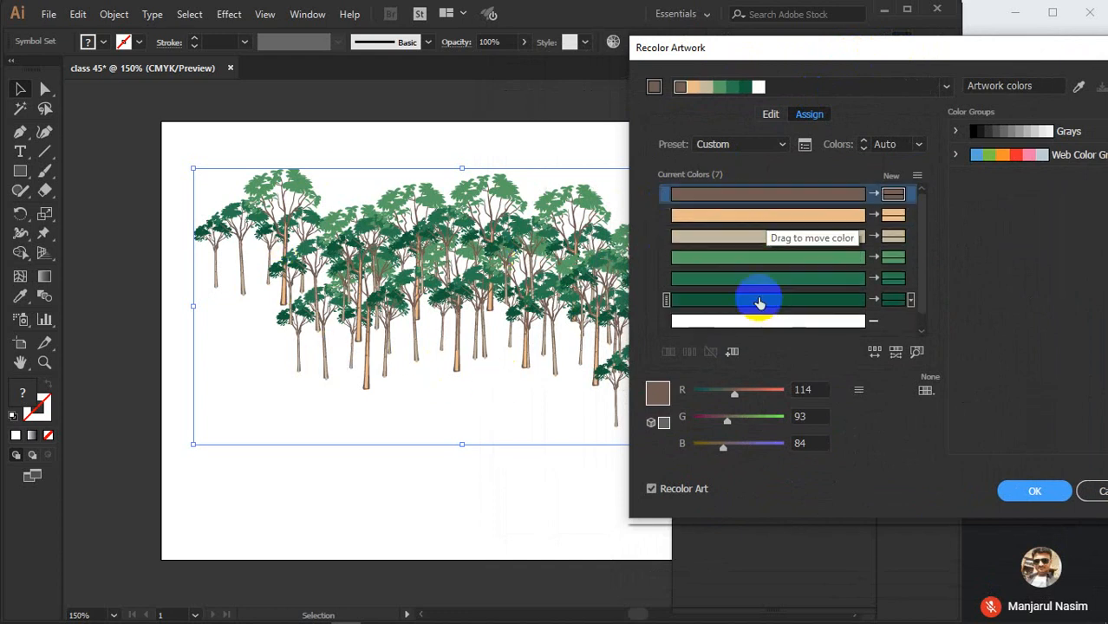
- Recolor the brown of the tree trunks to orange-red ff4200
click(750, 195)
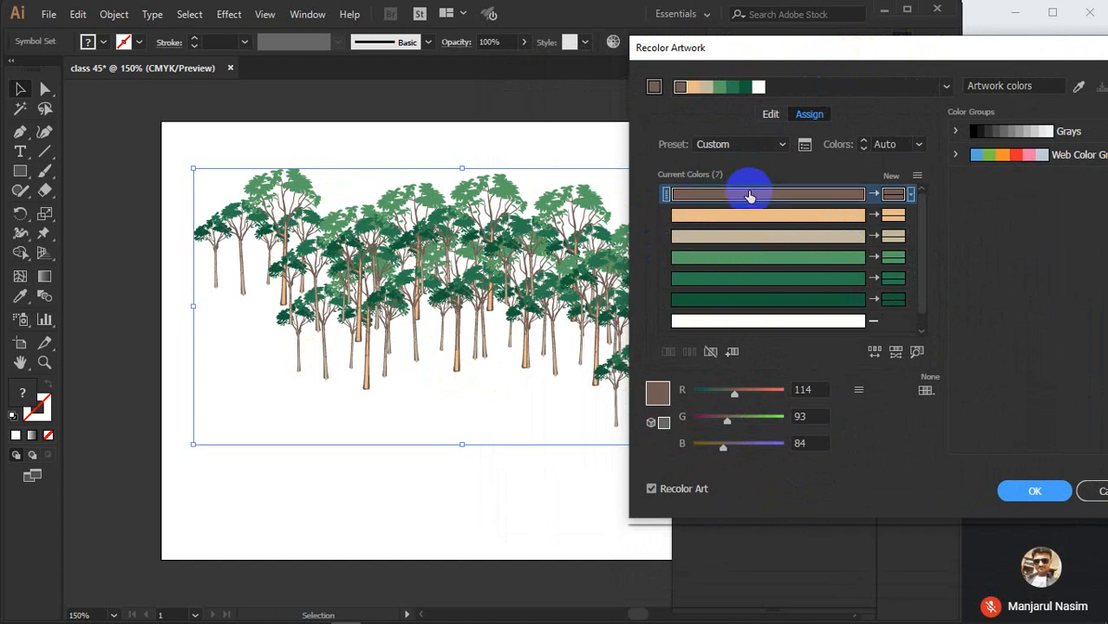
click(661, 396)
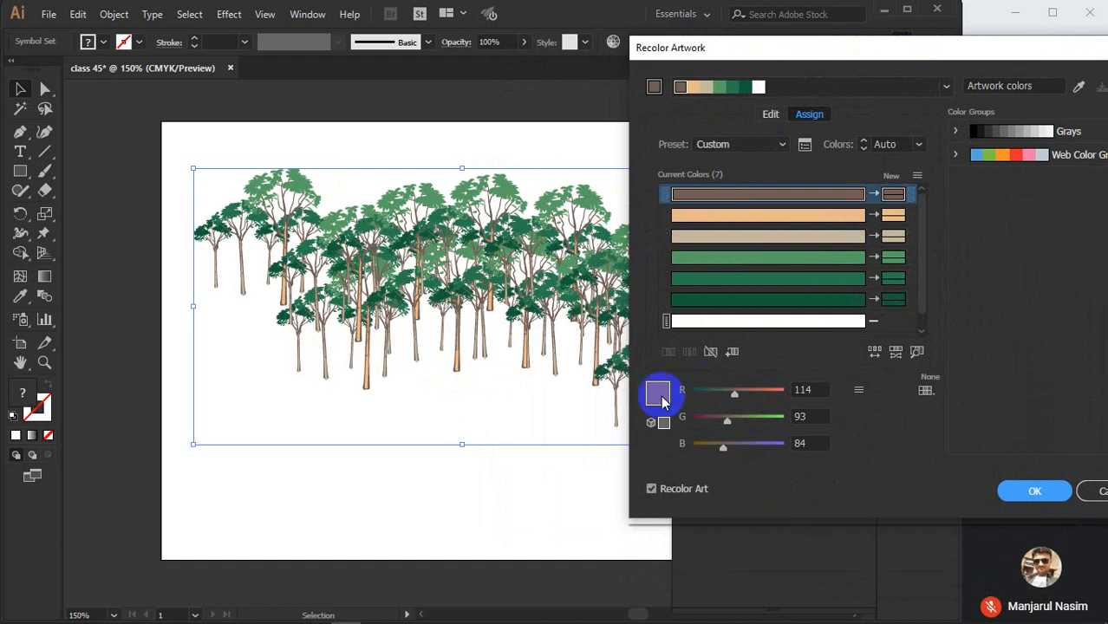
click(733, 239)
click(742, 197)
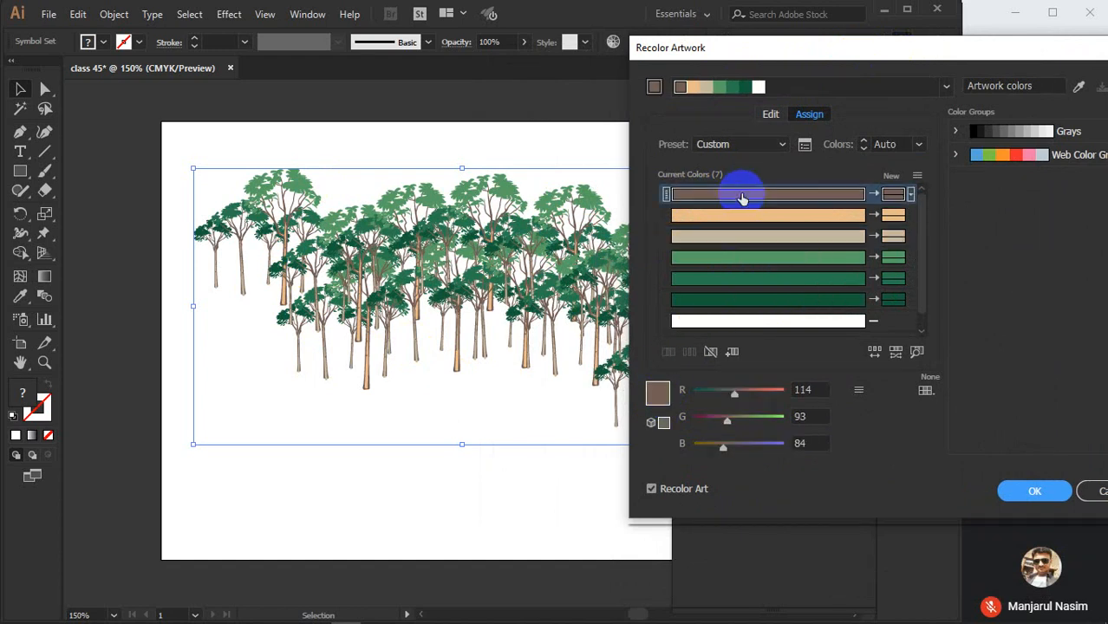
double_click(656, 396)
click(805, 256)
click(823, 171)
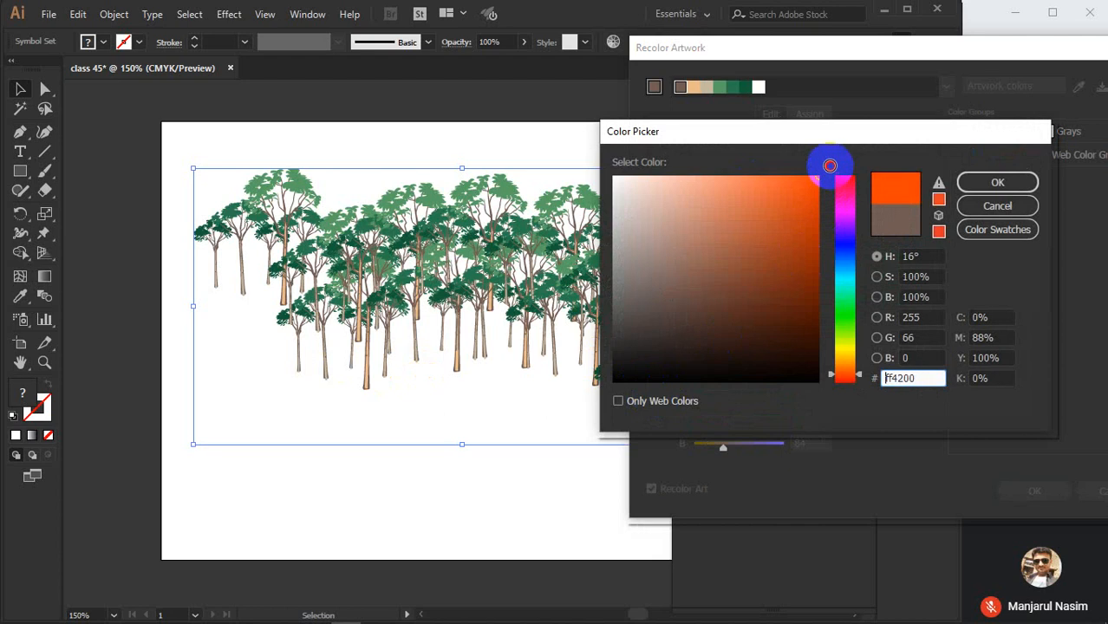
click(992, 182)
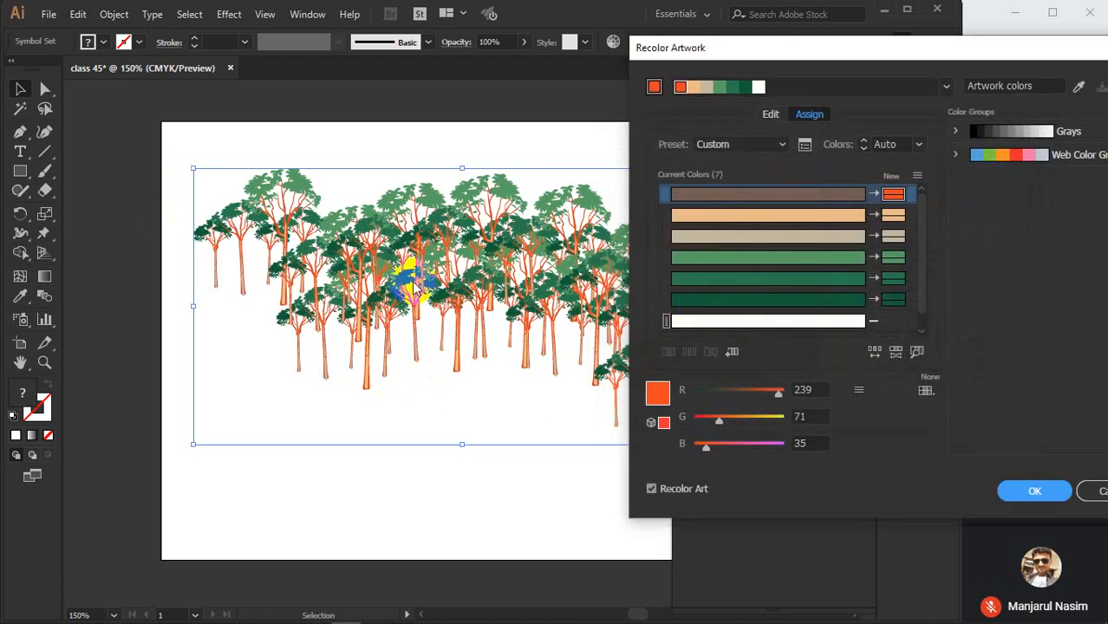
- Recolor the darkest green of the foliage to yellow ffff00, accept the recoloring and close the object properties
click(733, 300)
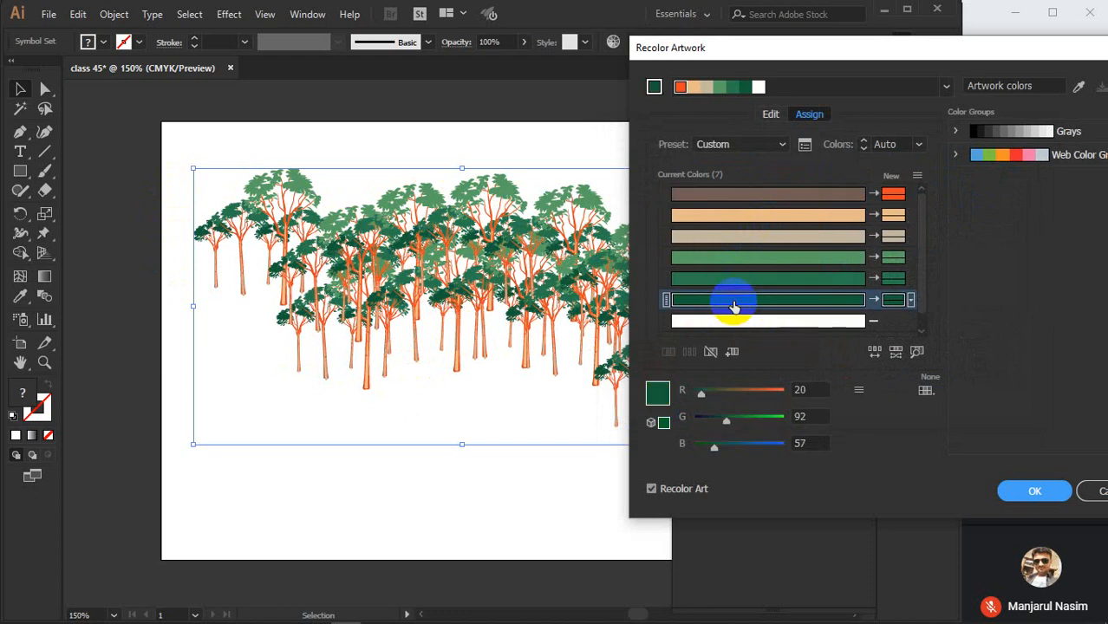
double_click(663, 395)
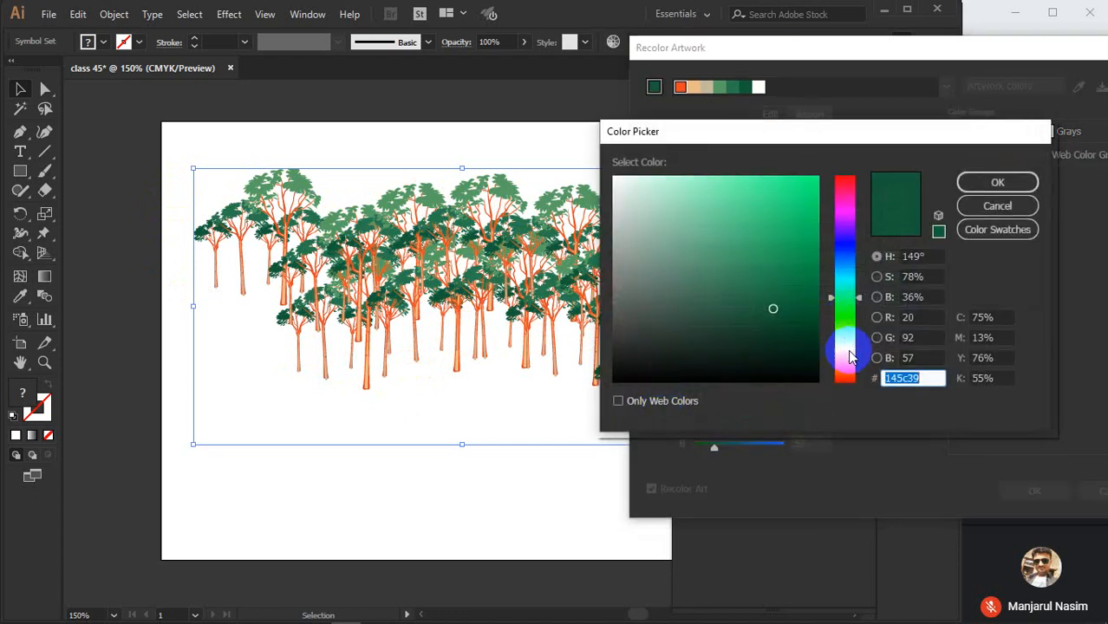
click(844, 348)
click(823, 175)
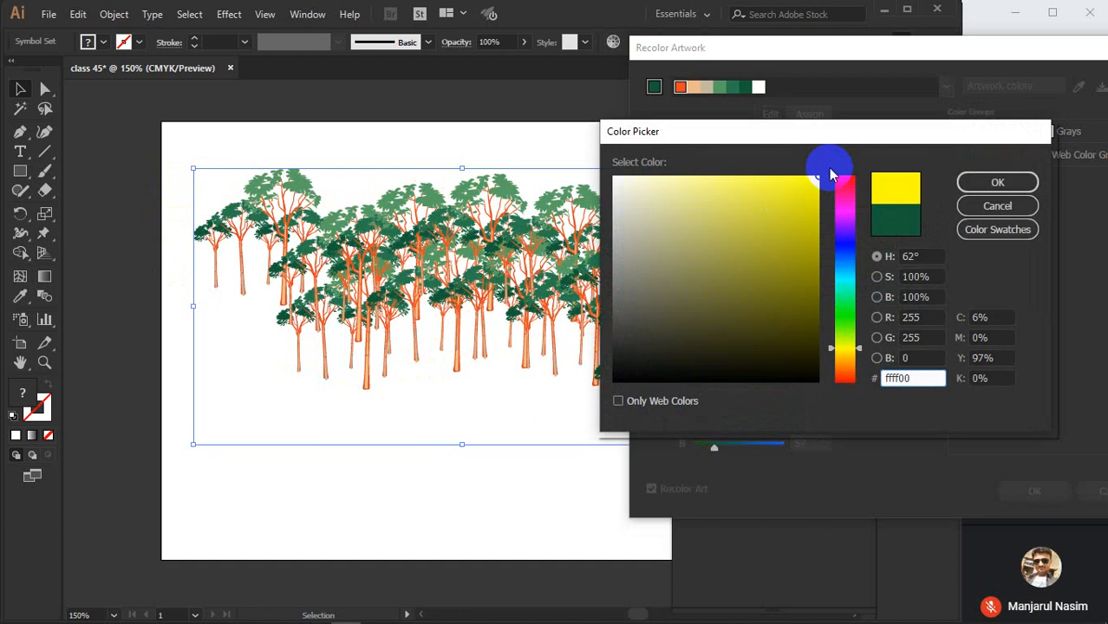
click(993, 182)
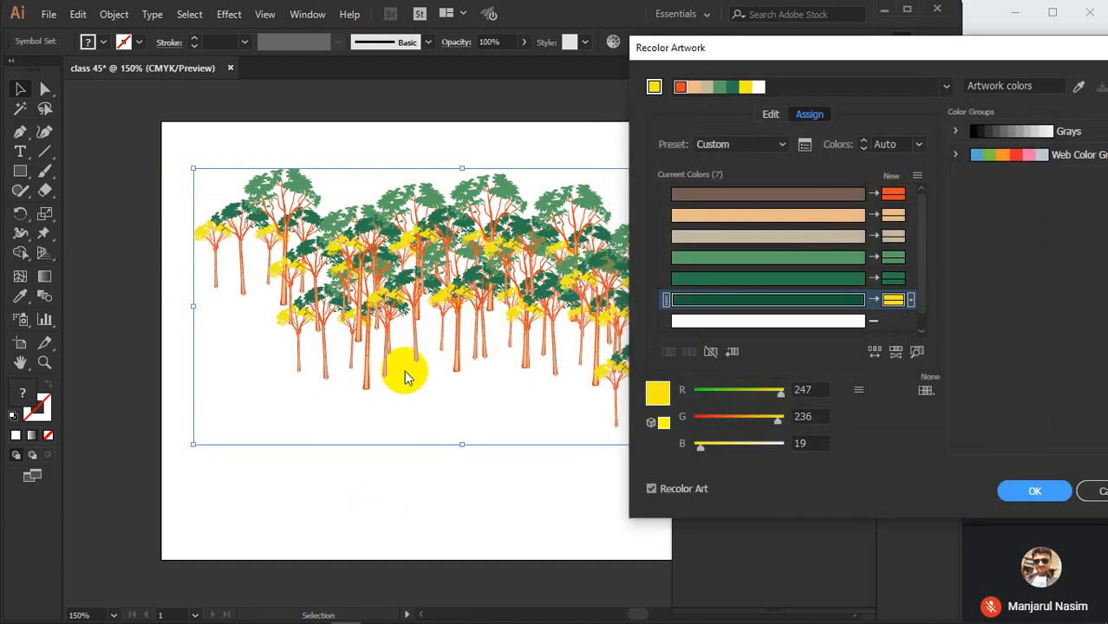
click(1031, 490)
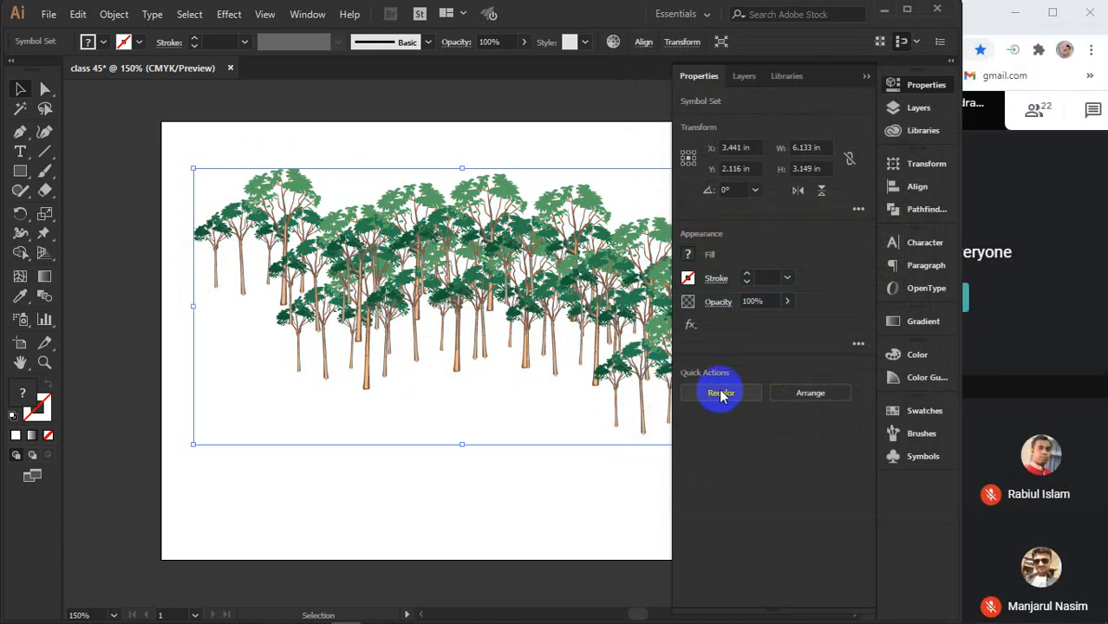
click(864, 79)
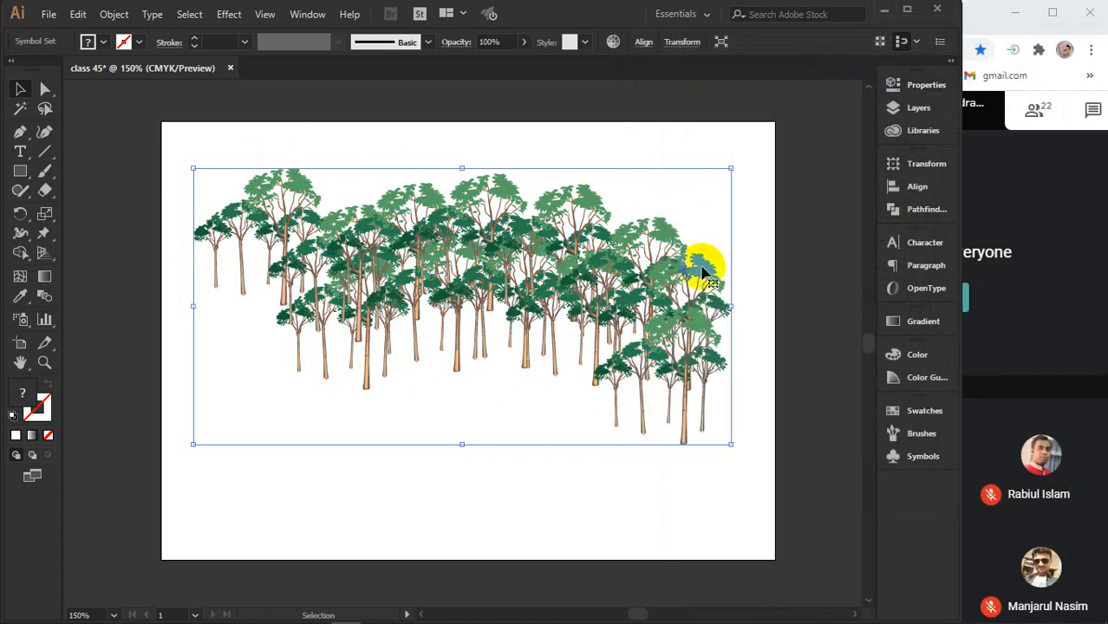
- Shift the tree set slightly down and to the right, and choose the wide grass symbol for the Symbol Sprayer
drag(593, 275, 598, 284)
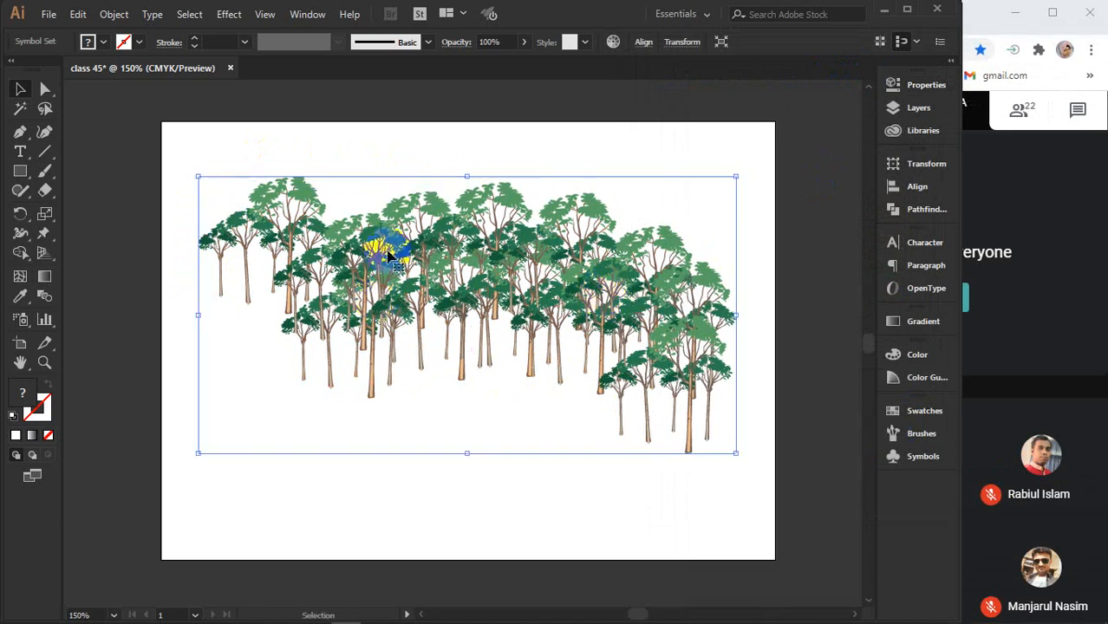
click(19, 319)
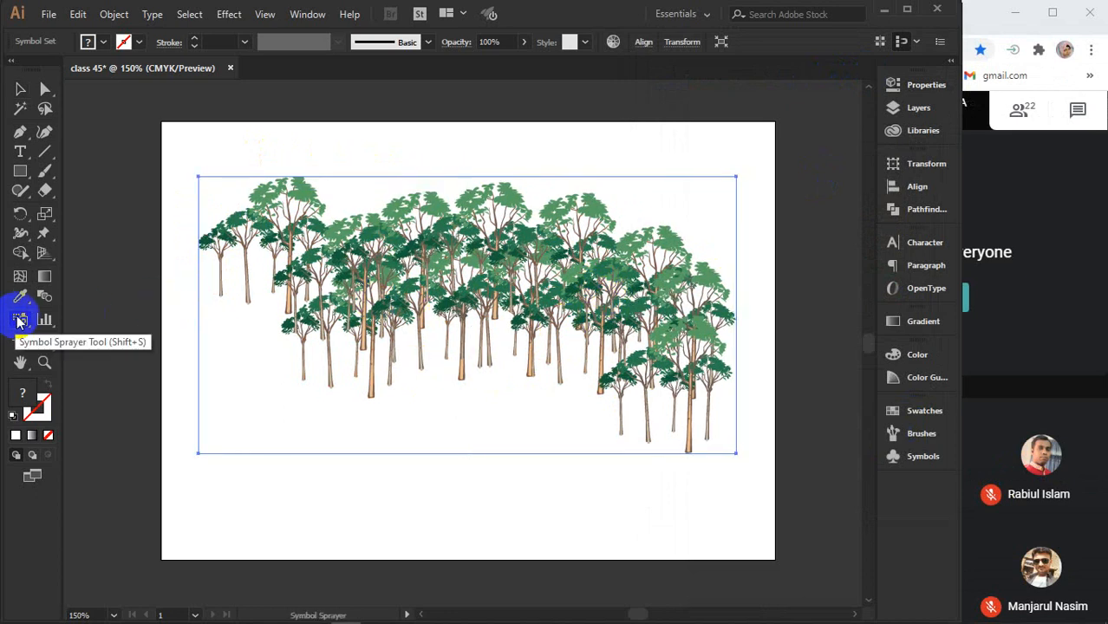
click(924, 458)
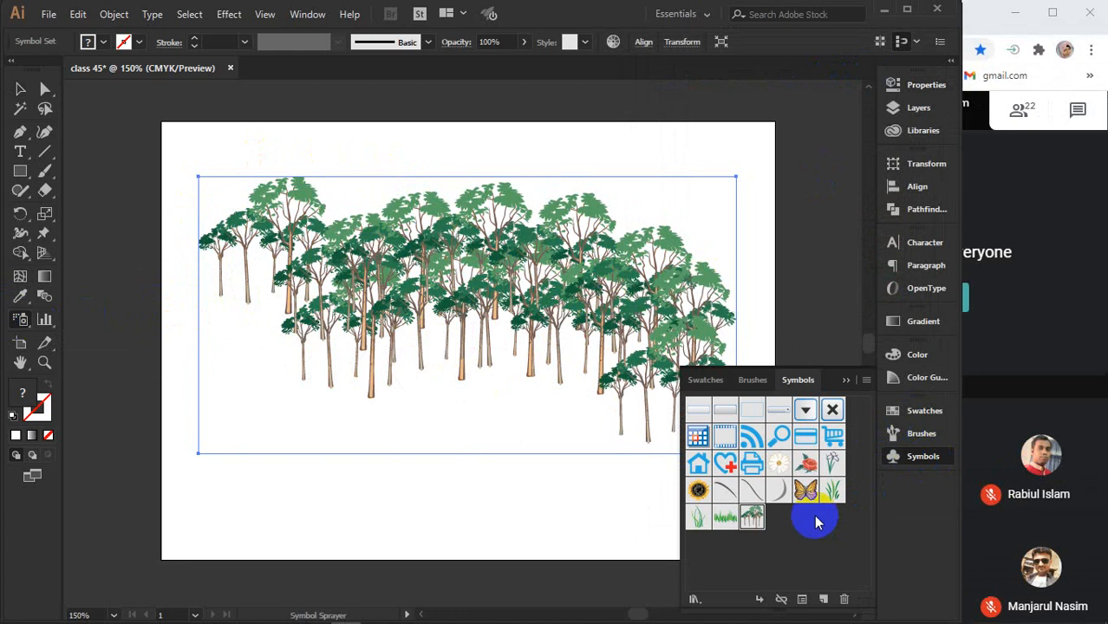
click(724, 519)
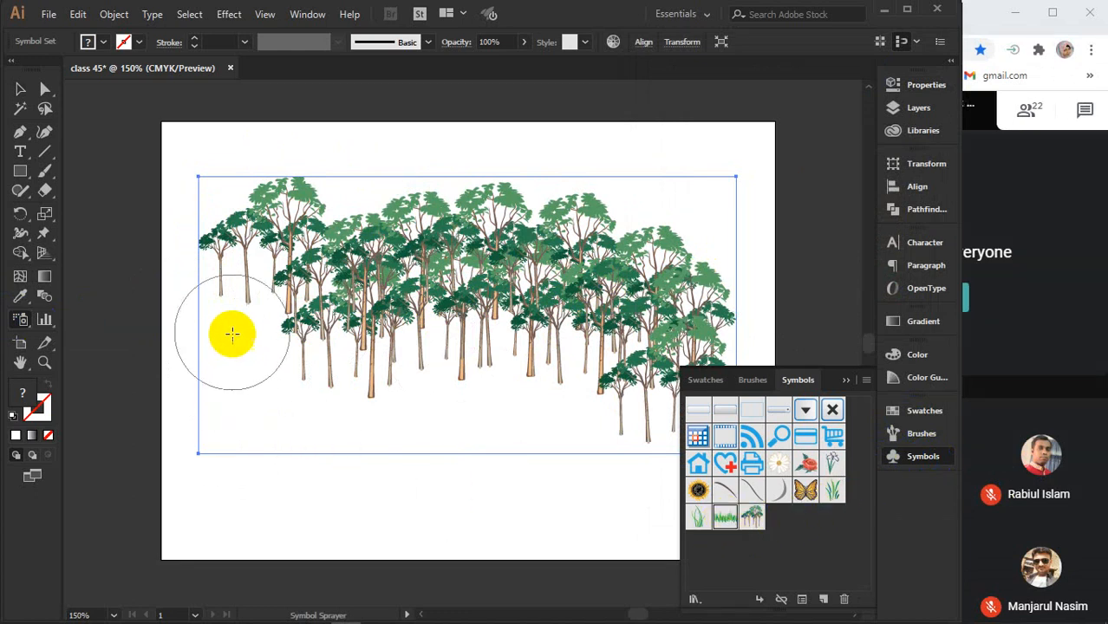
- Try spraying grass and extra trees around the lower-left part of the forest, and undo these attempts
click(232, 297)
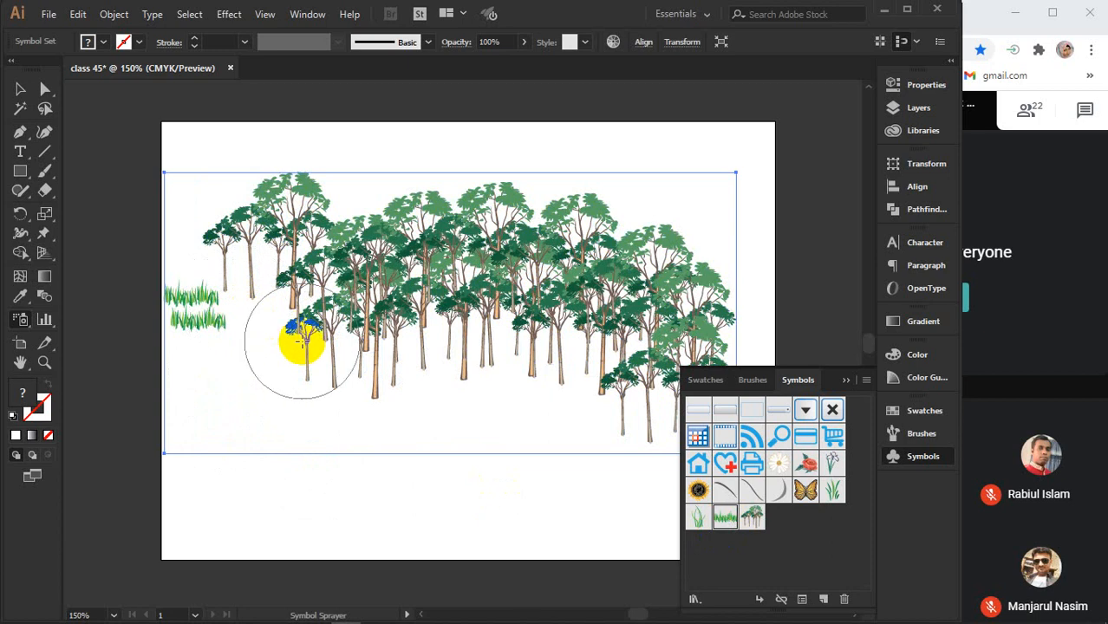
key(ctrl+z)
drag(302, 349, 330, 365)
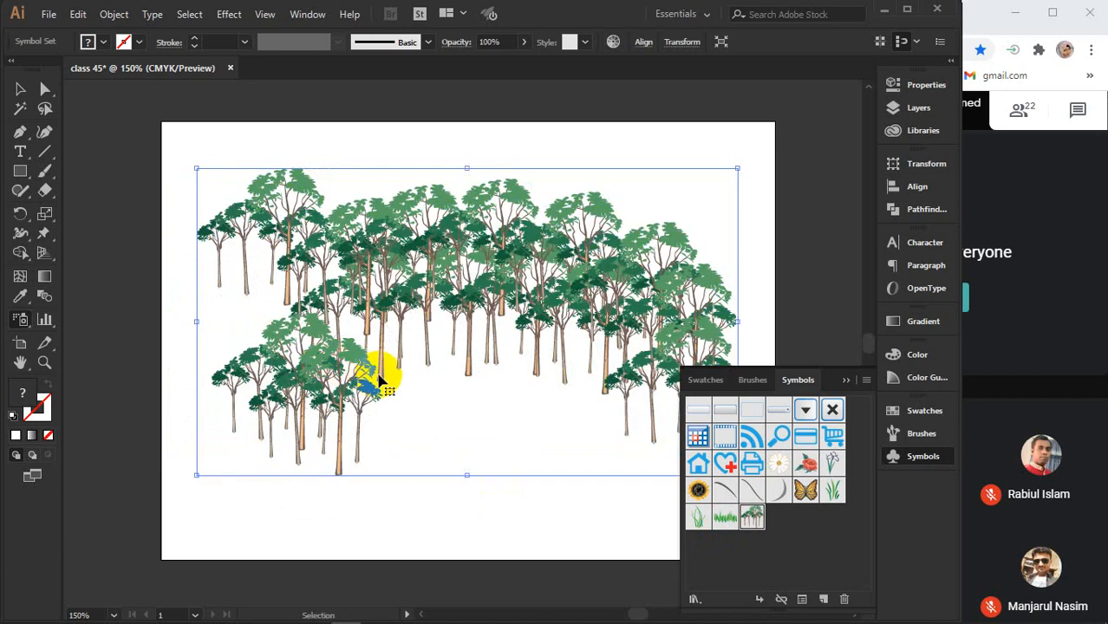
key(ctrl+z)
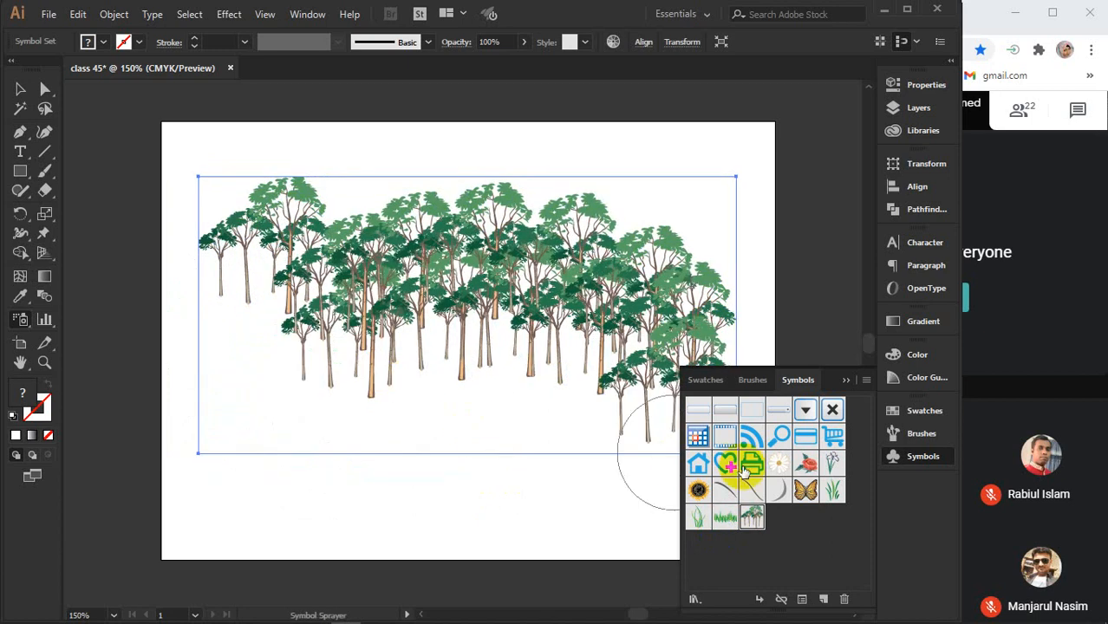
- Spray patches of the wide grass symbol below the tree trunks, from the forest's right side to the artboard's left edge
click(724, 516)
click(623, 423)
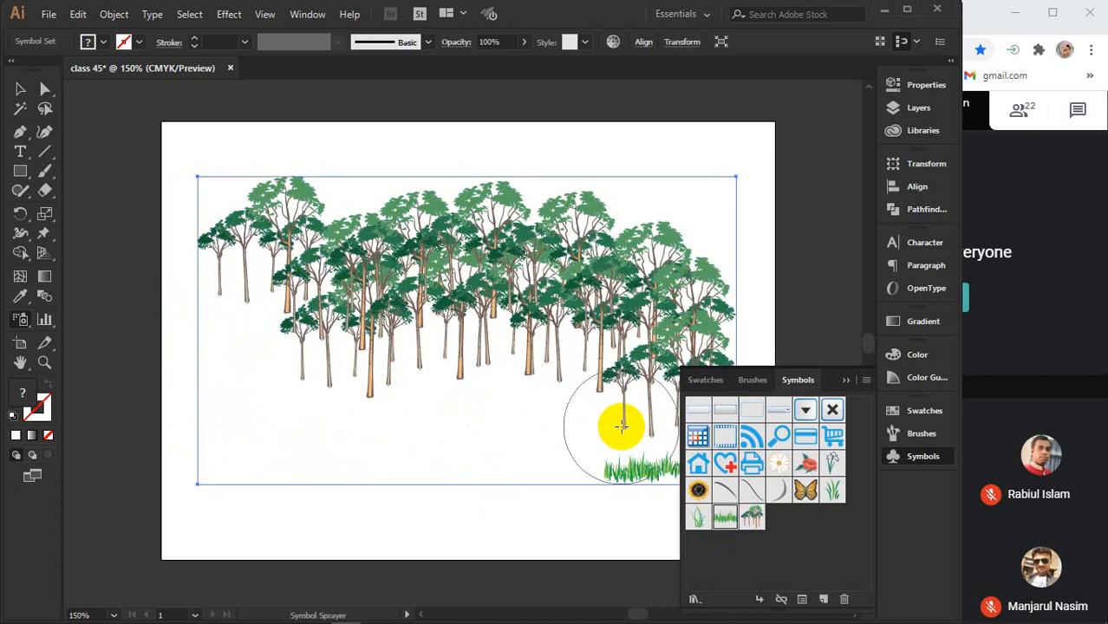
drag(561, 305, 523, 310)
key(ctrl+z)
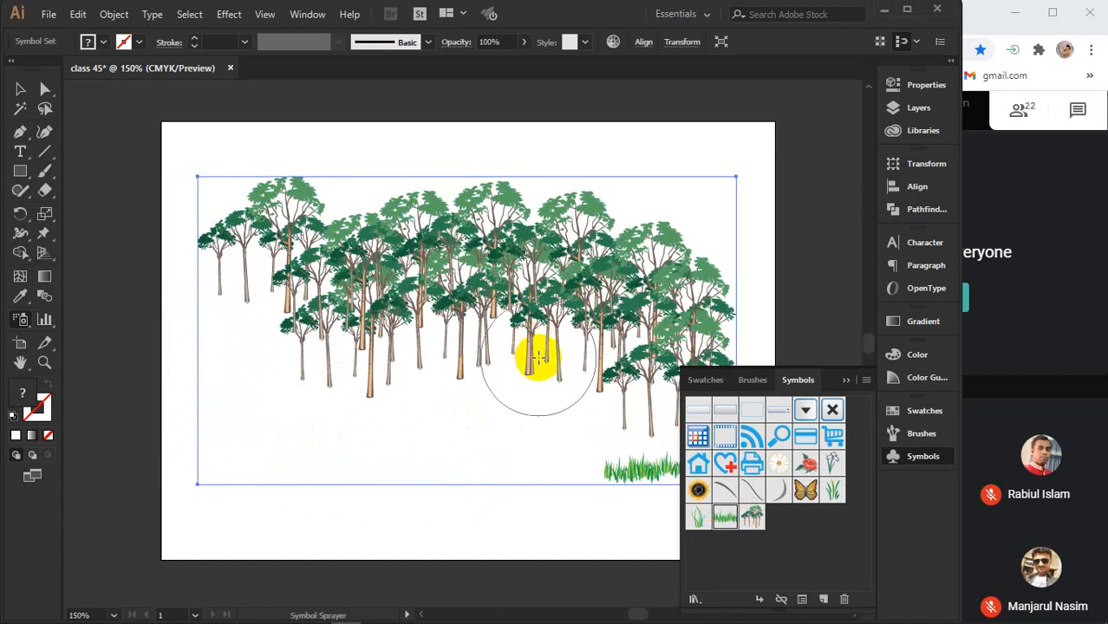
click(539, 358)
click(495, 352)
mouse_move(493, 351)
mouse_down()
mouse_move(371, 354)
mouse_move(293, 371)
mouse_up()
click(233, 327)
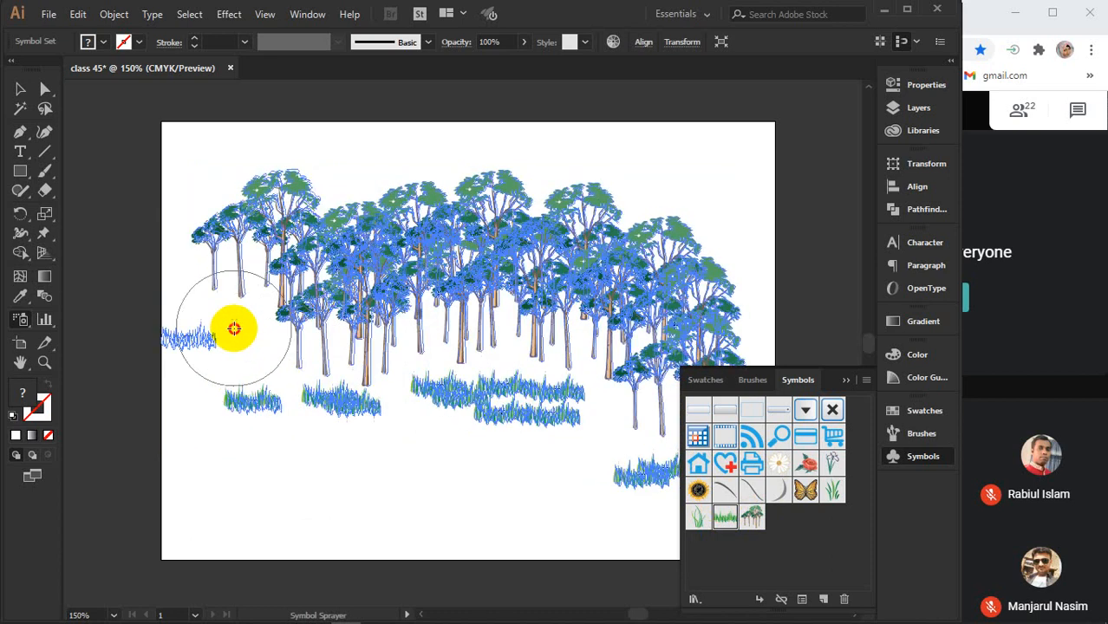
- Add wide grass patches near the artboard's lower edge, and scatter the tall grass-blade symbol across the foreground
click(300, 428)
click(486, 445)
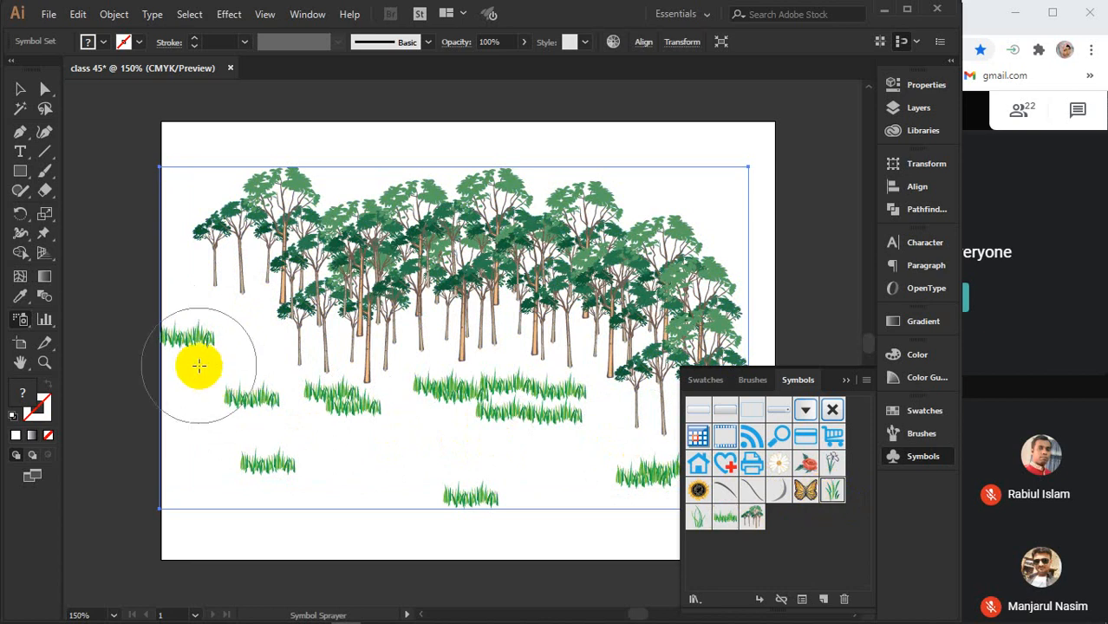
mouse_move(198, 363)
mouse_down()
mouse_move(217, 339)
mouse_move(237, 341)
mouse_move(220, 312)
mouse_move(305, 372)
mouse_move(294, 376)
mouse_move(341, 390)
mouse_up()
mouse_move(436, 384)
mouse_down()
mouse_move(487, 396)
mouse_move(568, 379)
mouse_move(572, 365)
mouse_move(506, 359)
mouse_move(438, 347)
mouse_up()
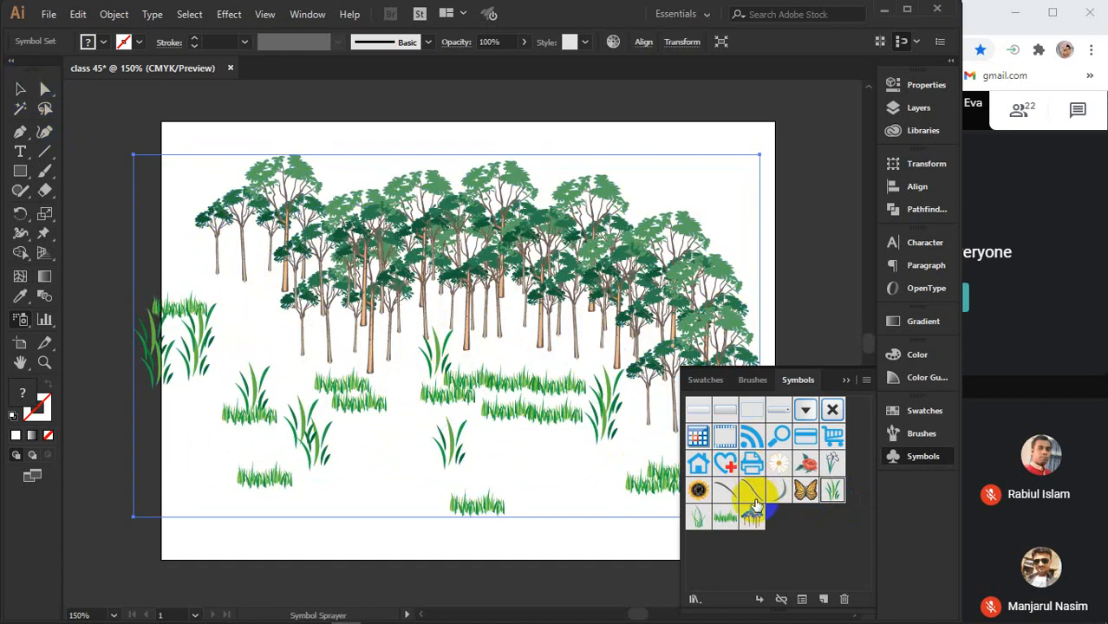
- Spray butterfly symbols over the forest's left side and in front of the trees on its right, undoing the first spray
click(806, 491)
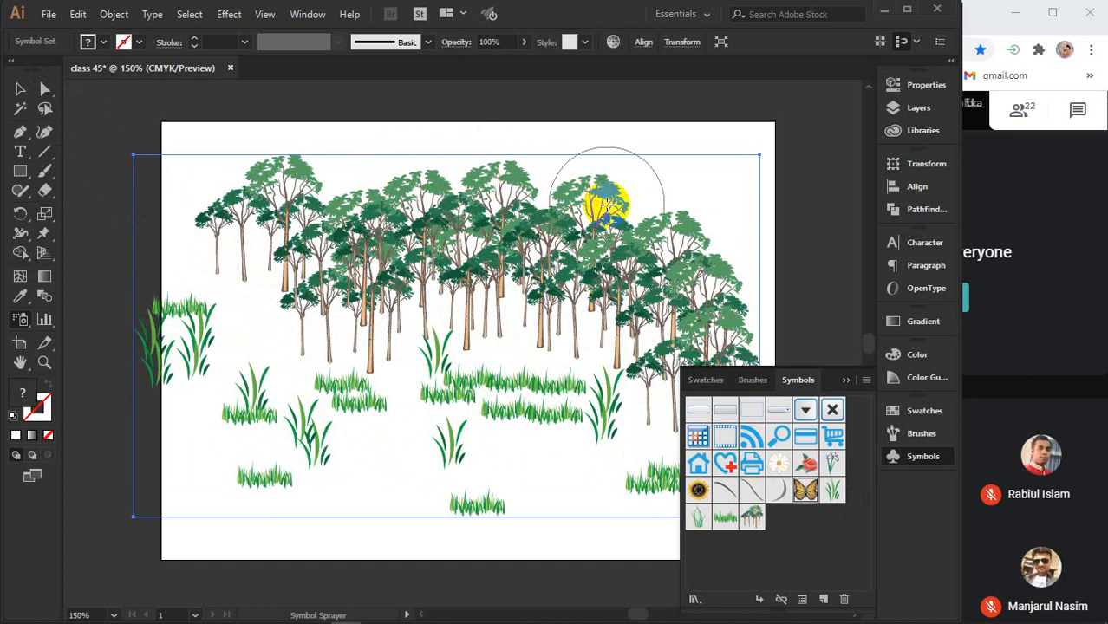
drag(607, 204, 641, 187)
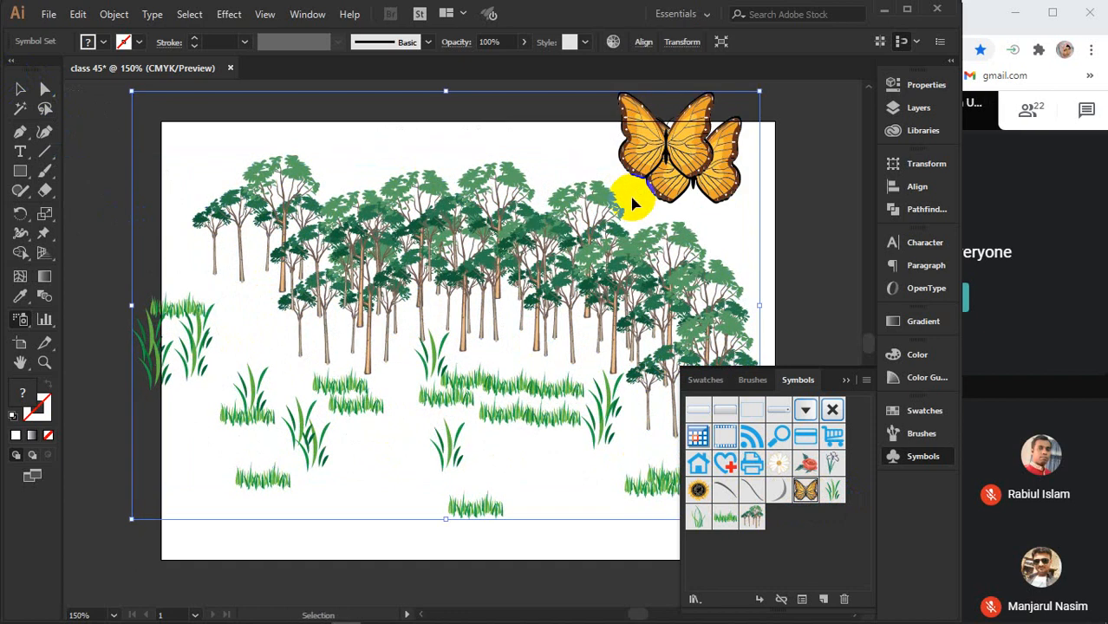
key(ctrl+z)
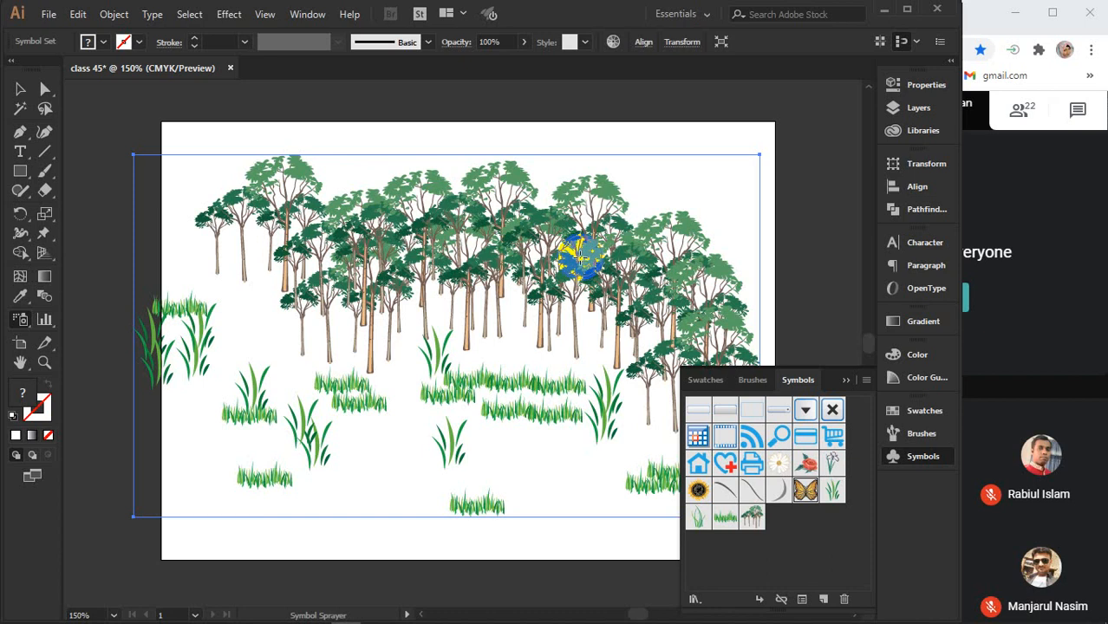
drag(346, 280, 347, 282)
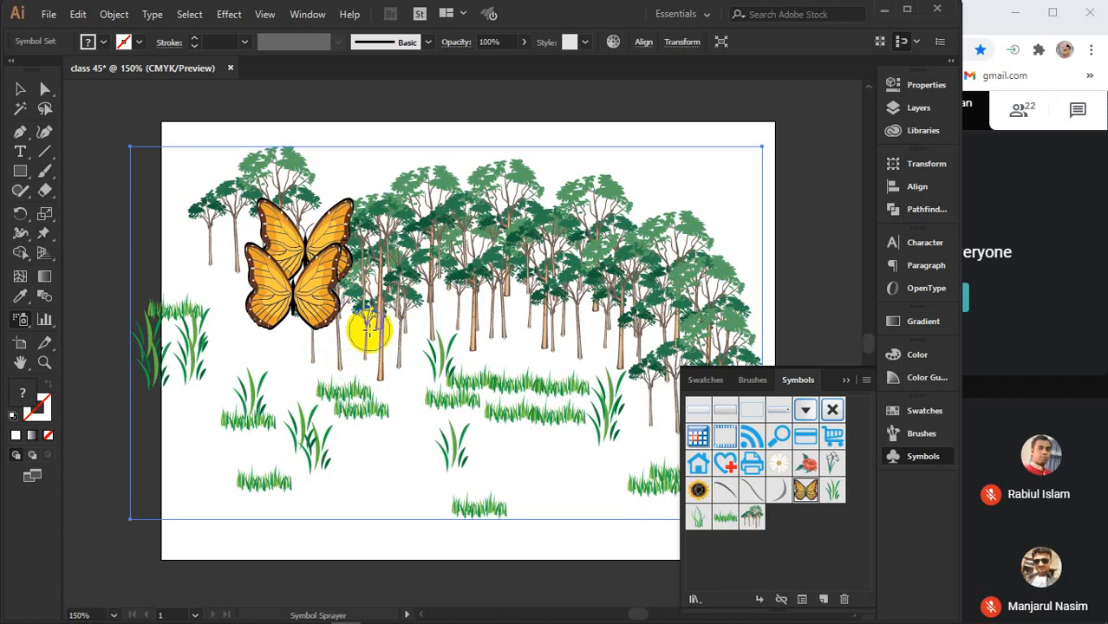
drag(573, 346, 527, 333)
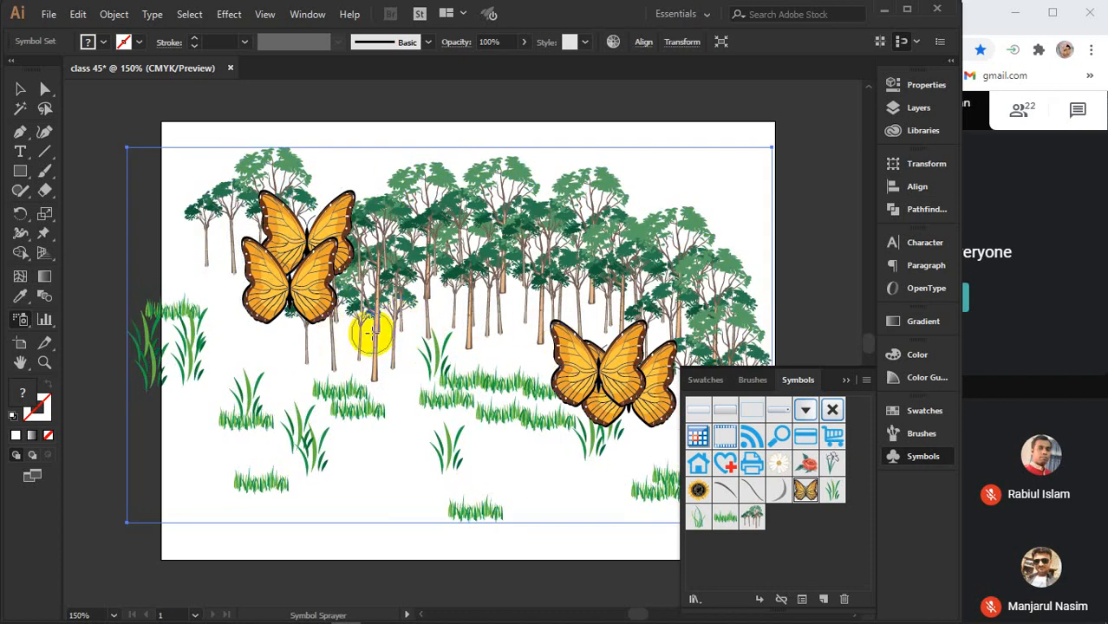
- Spray single daisy symbols above the treetops, below the middle trunks and over the grass on the left
click(779, 466)
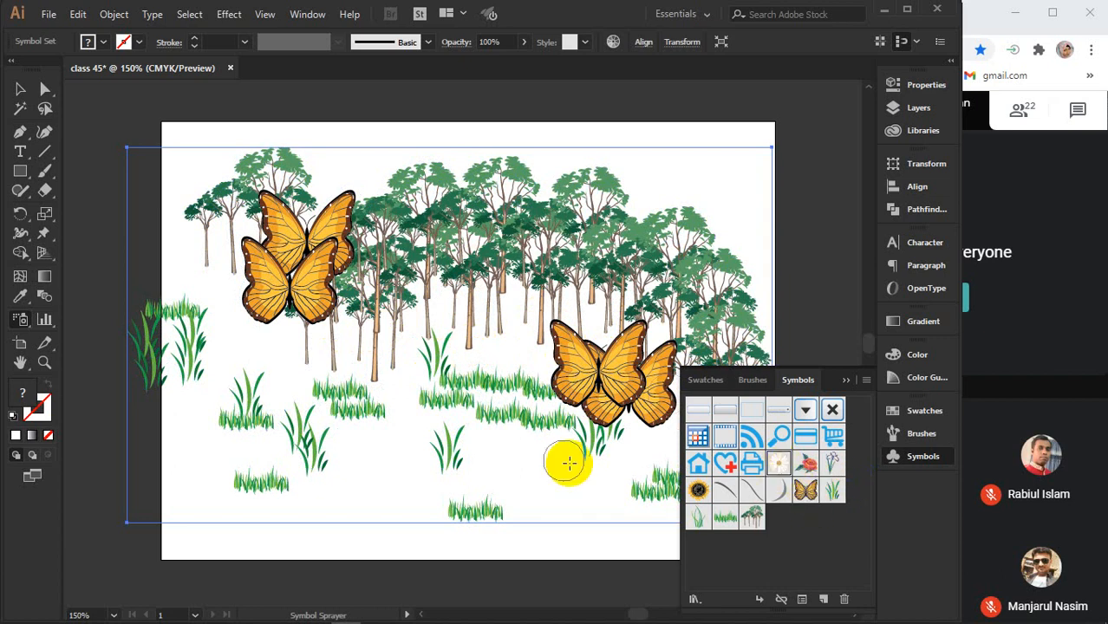
click(480, 329)
click(634, 227)
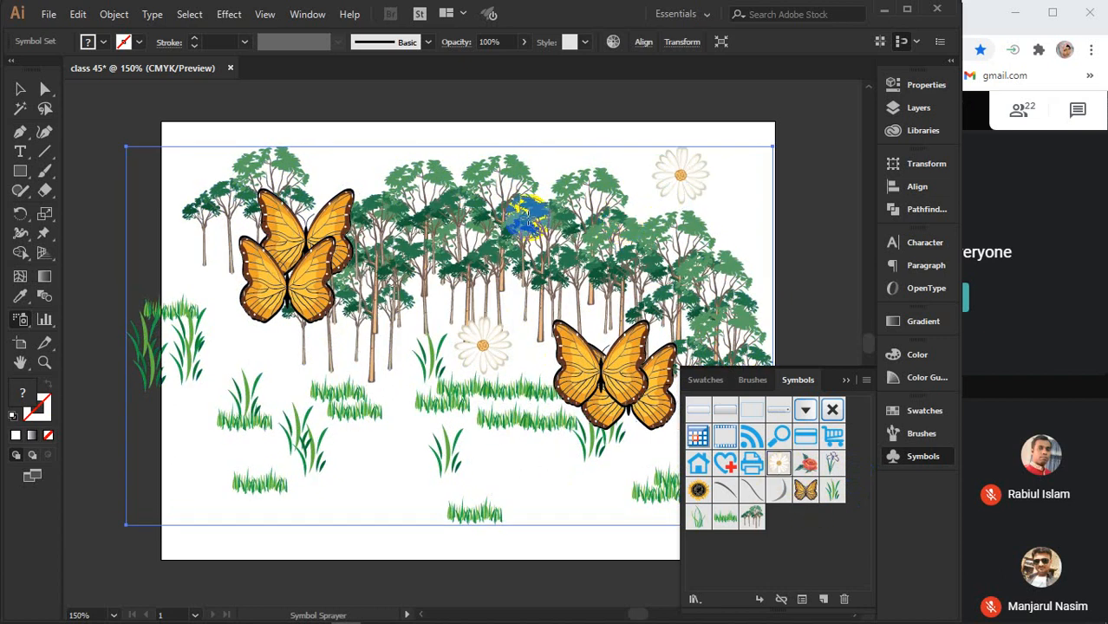
click(487, 217)
click(303, 375)
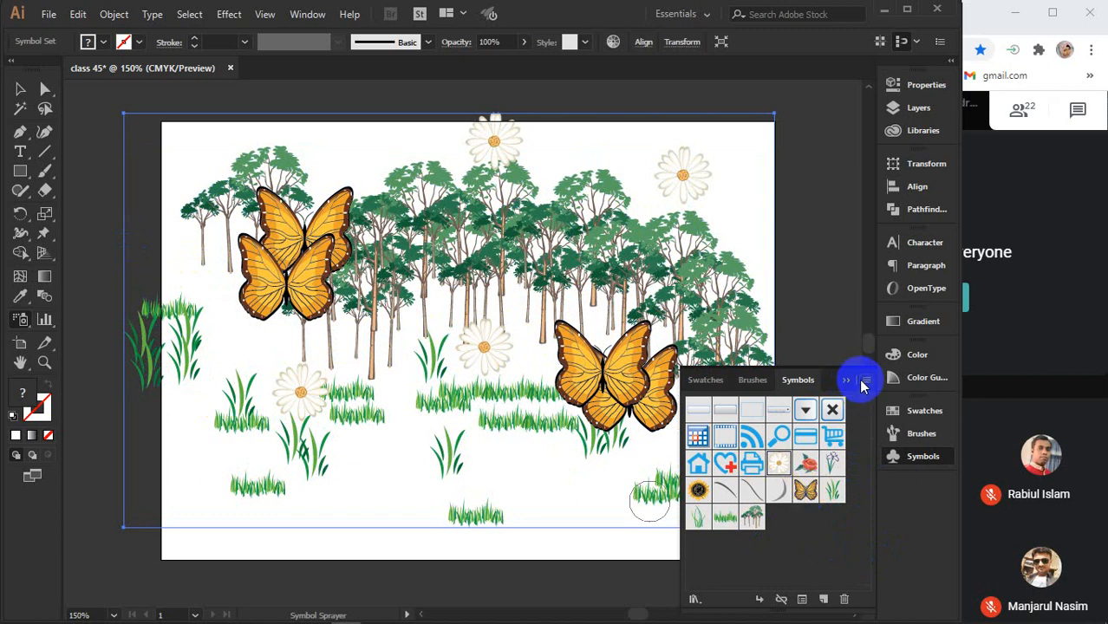
- Collapse the symbol library, select the whole symbol set and shift it slightly down and to the right
click(863, 382)
click(20, 89)
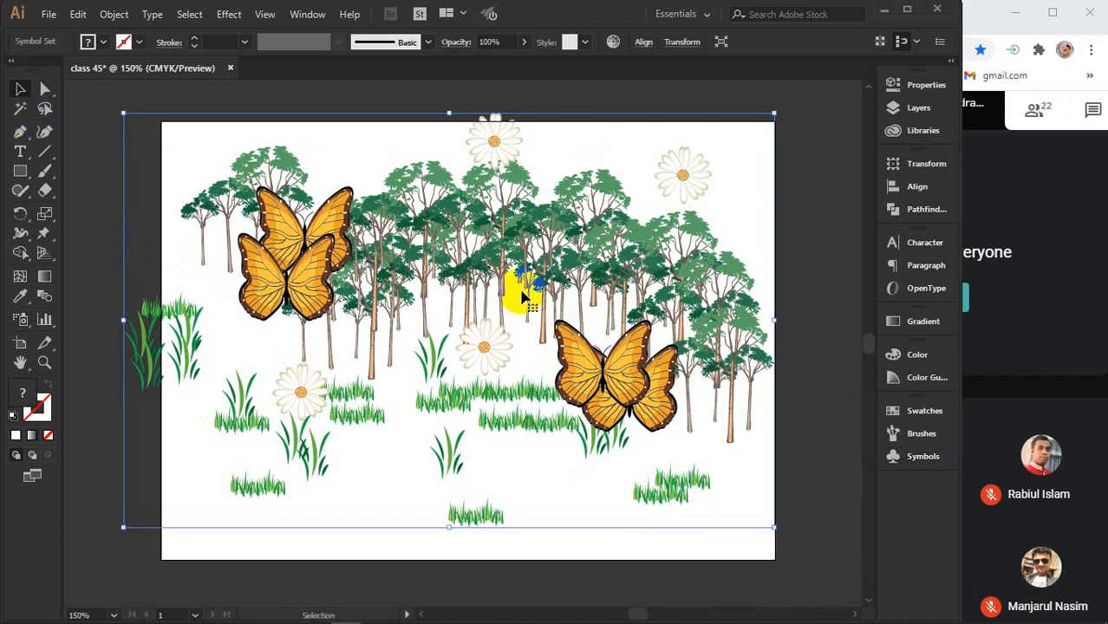
click(816, 290)
scroll(816, 290, down, 1)
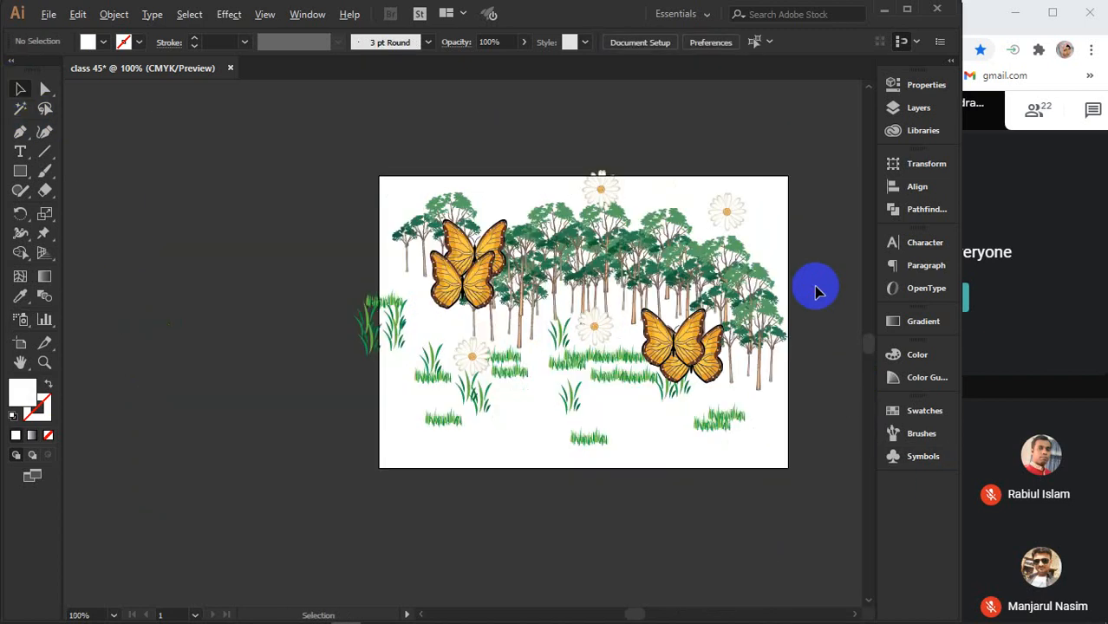
click(590, 253)
scroll(743, 322, up, 1)
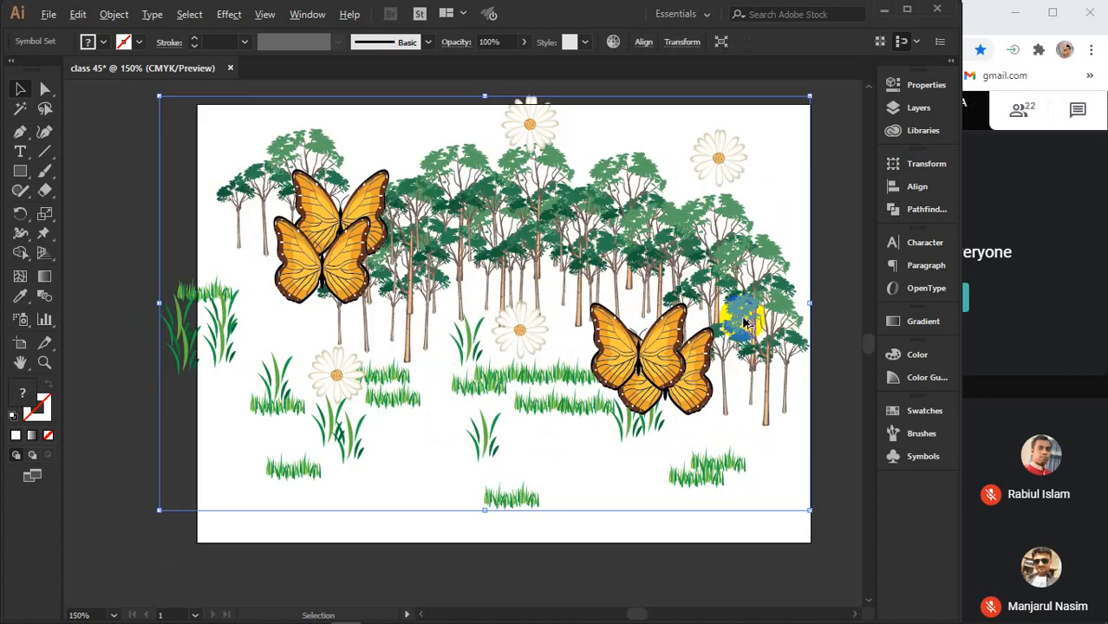
drag(431, 319, 378, 307)
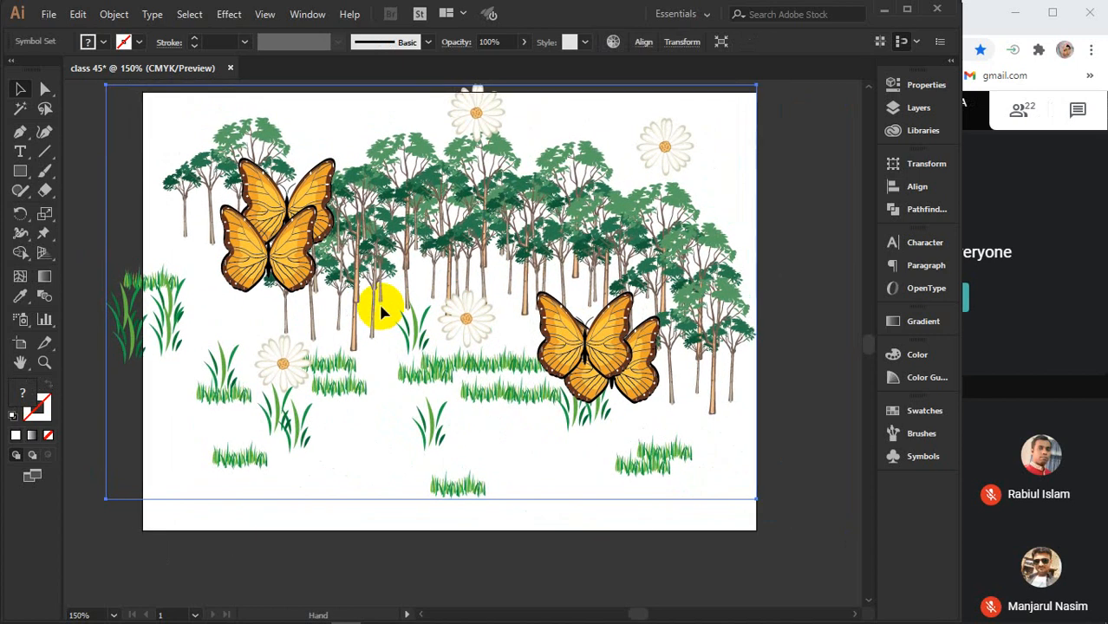
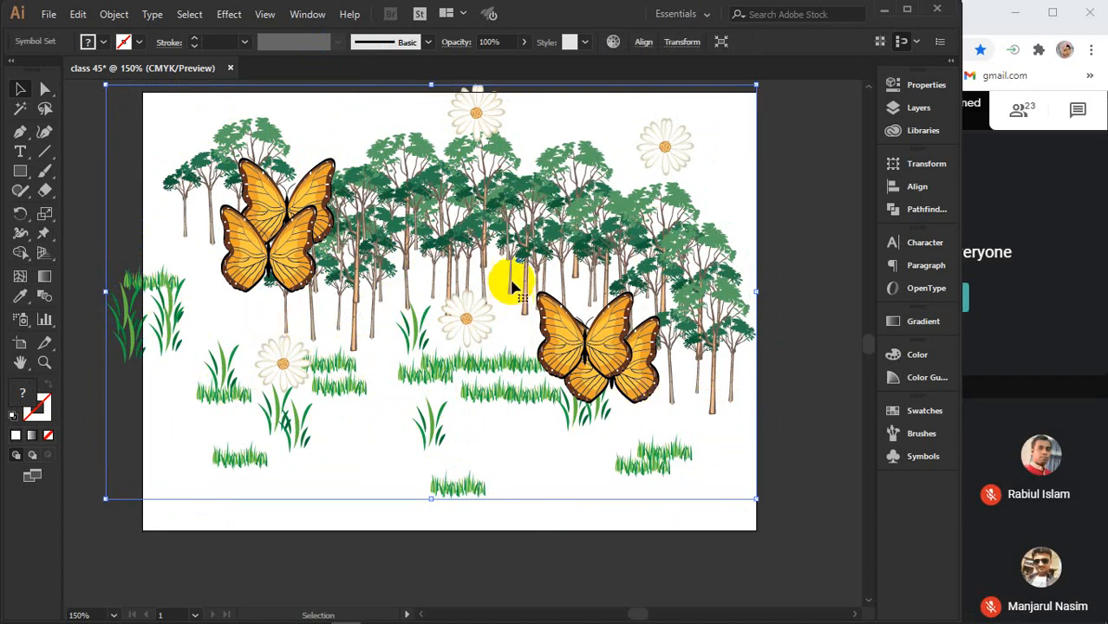
drag(517, 241, 523, 255)
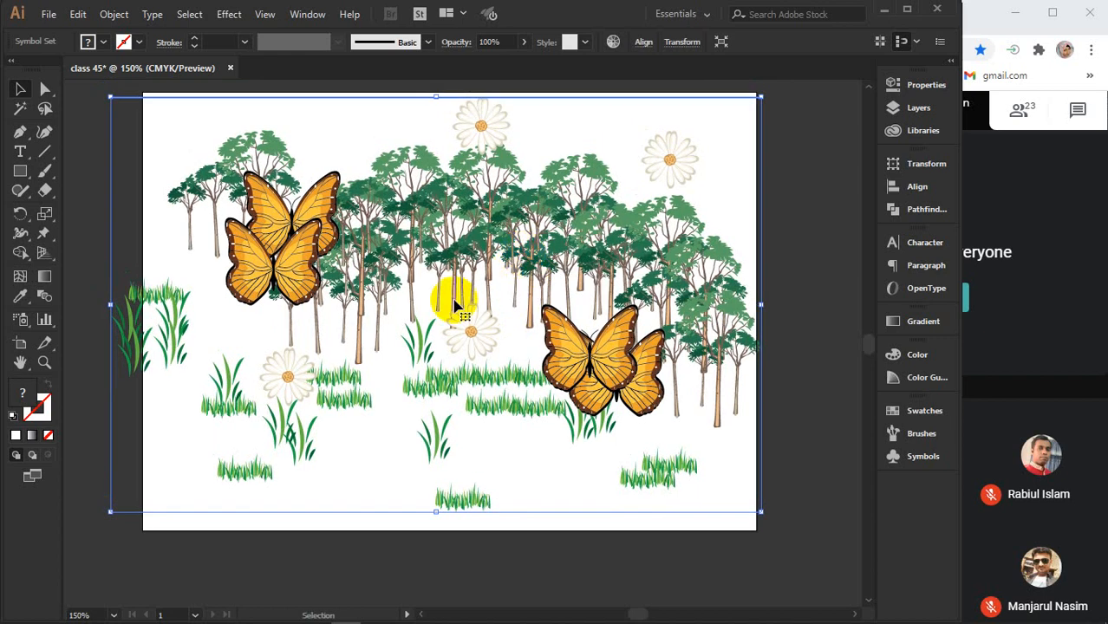
- Use the Symbol Shifter Tool on both butterfly groups and push the middle daisy toward the right butterflies
drag(20, 326, 101, 345)
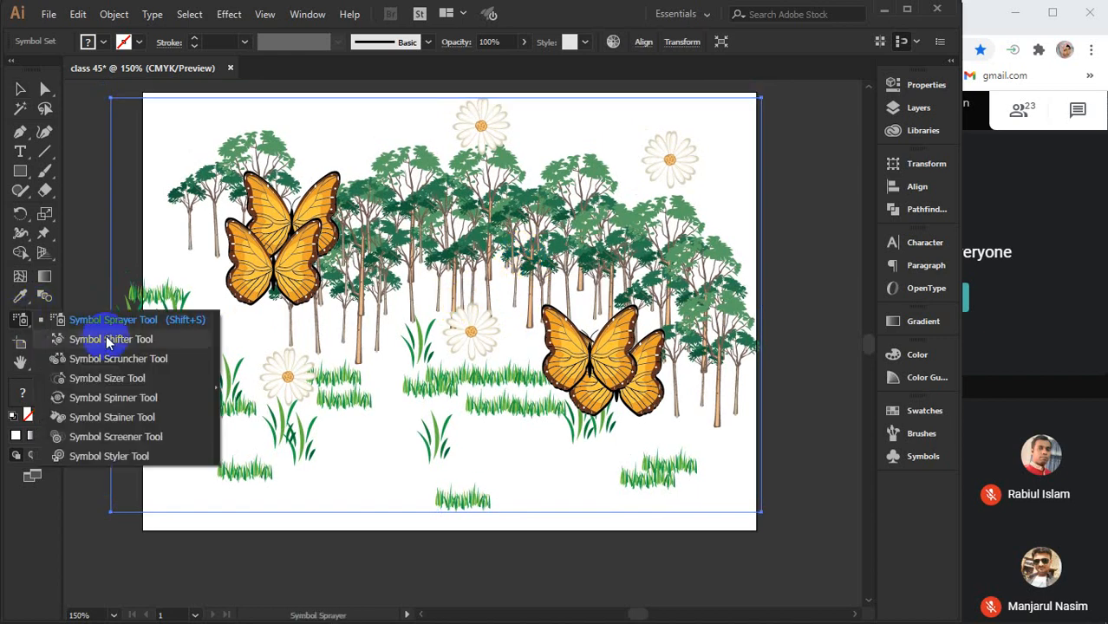
mouse_move(109, 344)
mouse_down()
mouse_move(188, 325)
mouse_move(140, 343)
mouse_up()
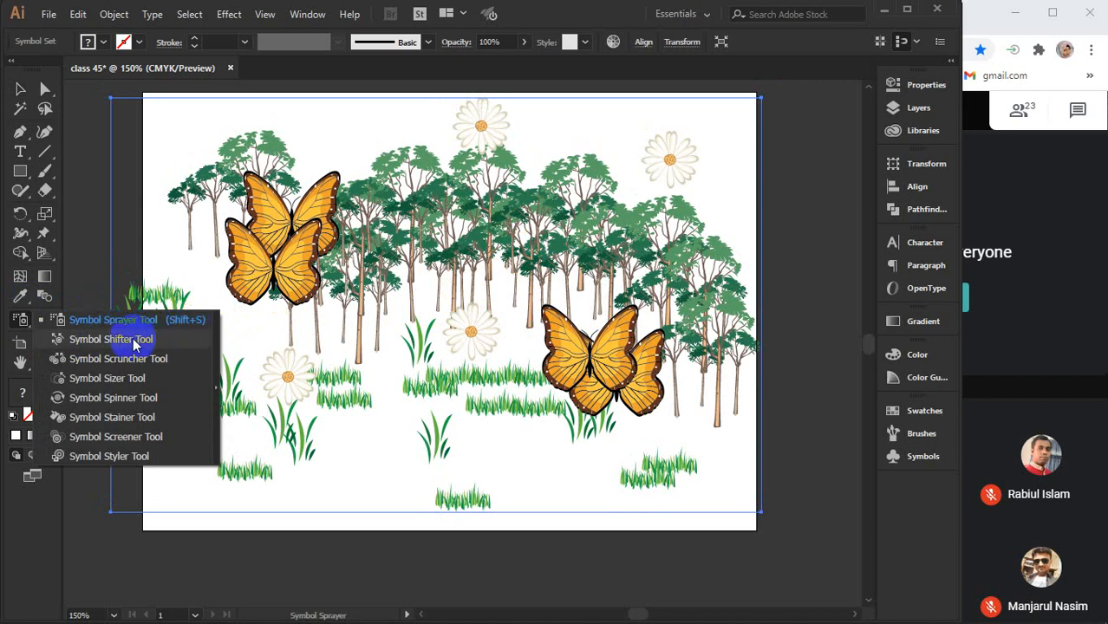
drag(134, 345, 132, 338)
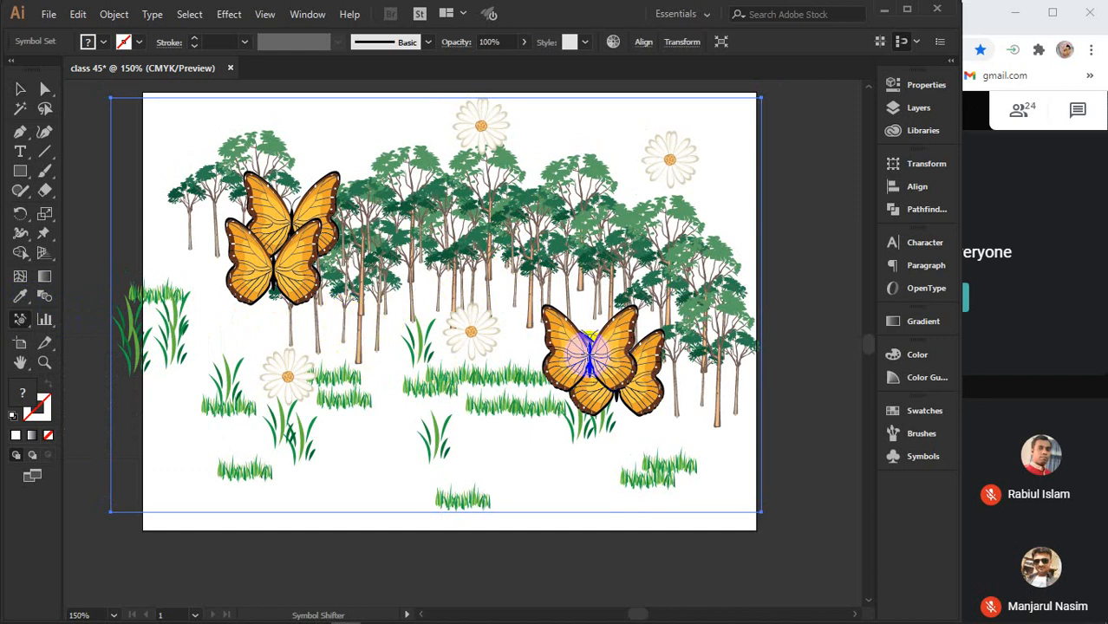
mouse_move(588, 351)
mouse_down()
mouse_move(590, 351)
mouse_move(601, 315)
mouse_move(618, 339)
mouse_move(552, 329)
mouse_move(533, 343)
mouse_move(485, 326)
mouse_move(546, 349)
mouse_move(520, 342)
mouse_up()
mouse_move(613, 397)
mouse_down()
mouse_move(611, 450)
mouse_move(539, 392)
mouse_up()
mouse_move(291, 247)
mouse_down()
mouse_move(292, 272)
mouse_move(344, 342)
mouse_up()
mouse_move(468, 331)
mouse_down()
mouse_move(448, 313)
mouse_move(403, 304)
mouse_move(527, 335)
mouse_move(502, 329)
mouse_move(494, 310)
mouse_move(507, 334)
mouse_move(486, 345)
mouse_up()
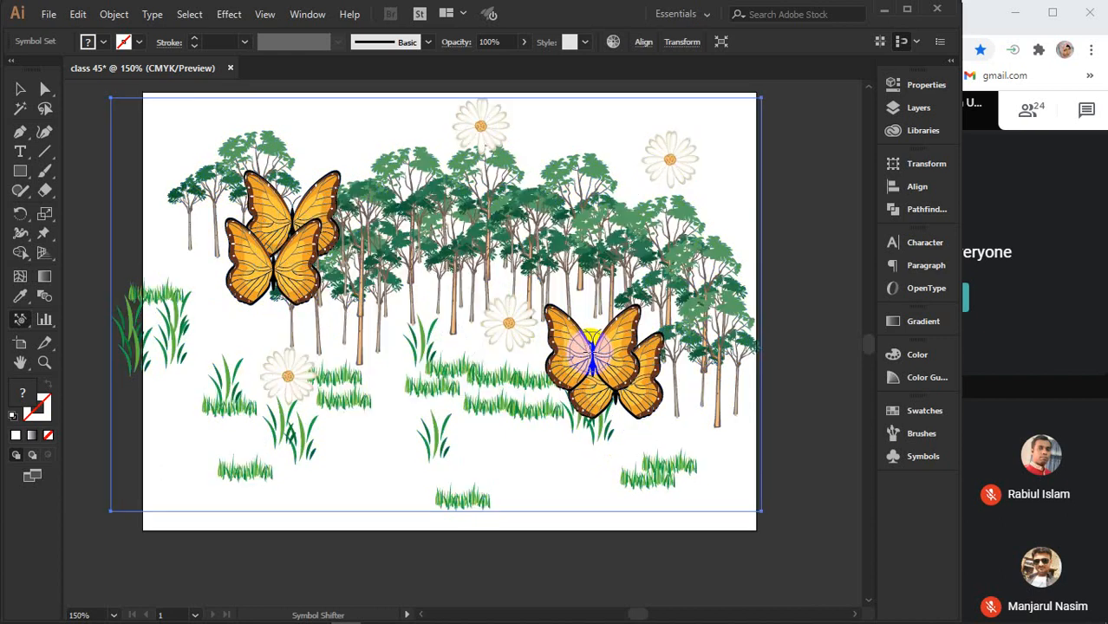
- Shift the left daisy up and right beside the tree trunks, and try shifting the nearby grass patches
drag(592, 353, 592, 347)
mouse_move(286, 382)
mouse_down()
mouse_move(375, 344)
mouse_move(296, 373)
mouse_move(353, 336)
mouse_move(404, 327)
mouse_move(298, 373)
mouse_move(354, 329)
mouse_move(318, 343)
mouse_move(379, 324)
mouse_move(356, 343)
mouse_move(401, 332)
mouse_move(412, 328)
mouse_move(376, 332)
mouse_move(431, 314)
mouse_move(372, 341)
mouse_up()
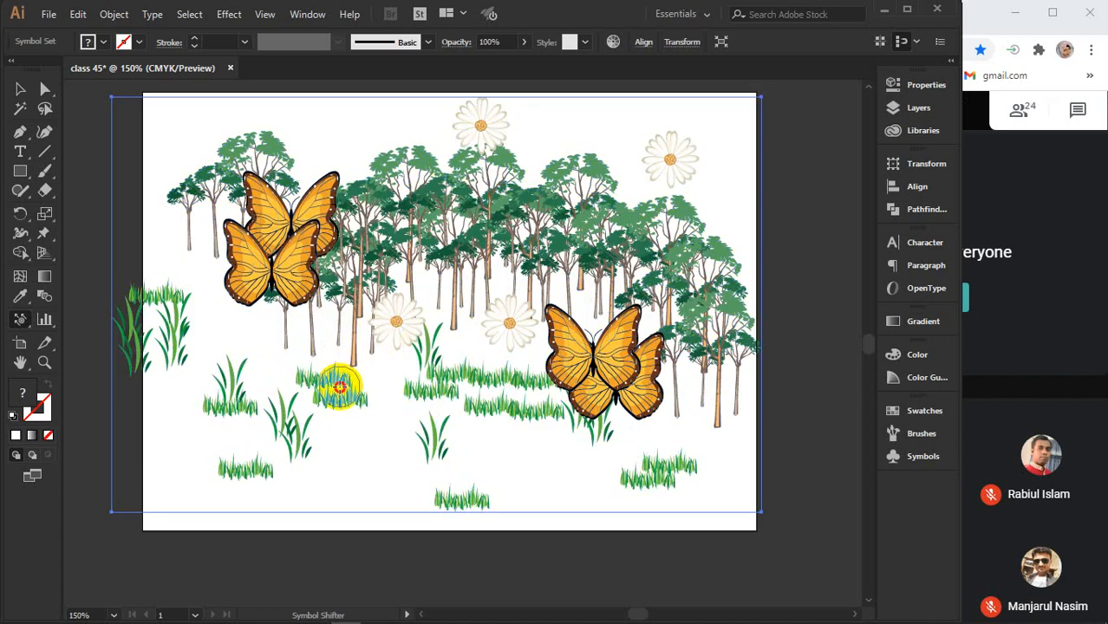
mouse_move(339, 384)
mouse_down()
mouse_move(359, 431)
mouse_move(326, 396)
mouse_move(332, 421)
mouse_move(293, 420)
mouse_move(272, 389)
mouse_move(293, 357)
mouse_up()
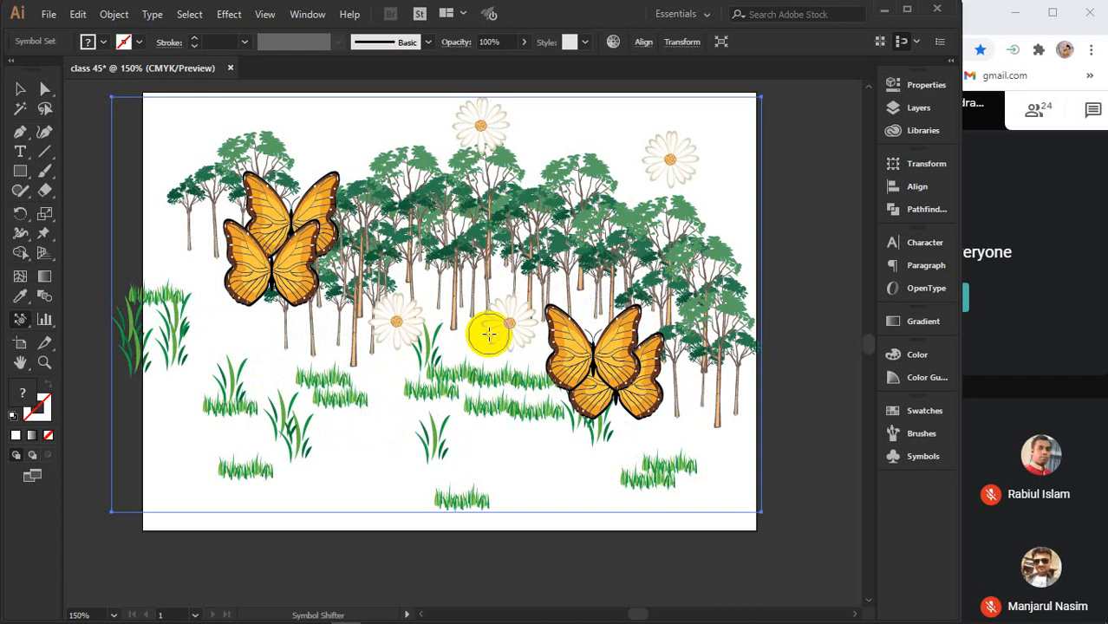
mouse_move(438, 438)
mouse_down()
mouse_move(457, 408)
mouse_move(472, 425)
mouse_move(499, 382)
mouse_move(462, 298)
mouse_move(463, 159)
mouse_move(448, 300)
mouse_up()
mouse_move(218, 297)
mouse_down()
mouse_move(163, 314)
mouse_move(222, 314)
mouse_move(180, 339)
mouse_move(124, 348)
mouse_move(177, 343)
mouse_move(143, 343)
mouse_up()
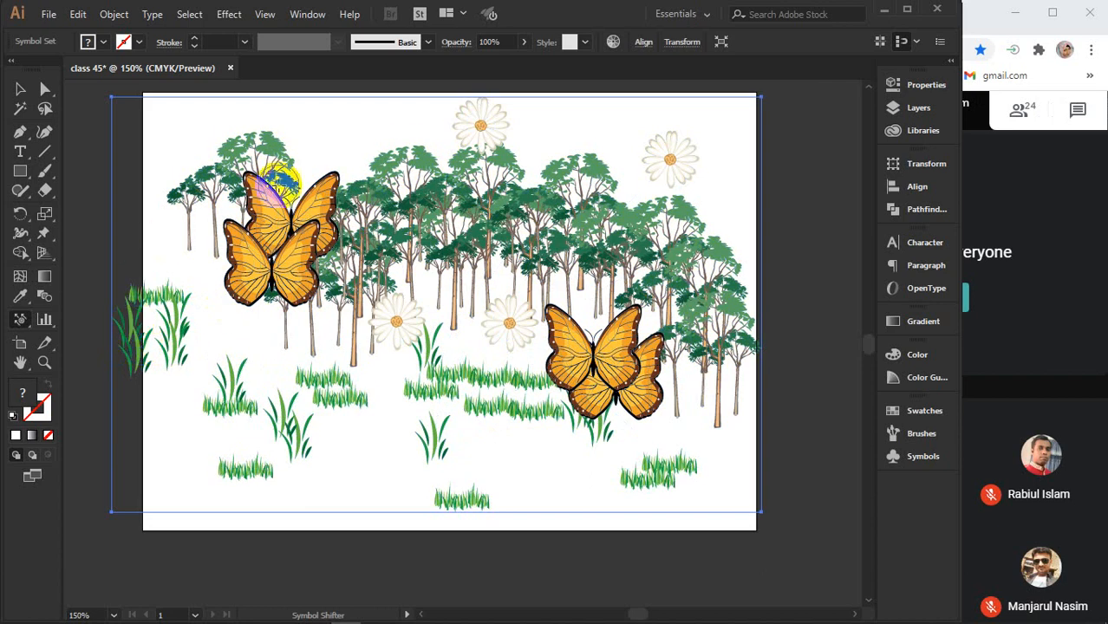
- Try pushing the butterflies toward the centre, and nudge the grass and the two daisies below the trunks
mouse_move(249, 276)
mouse_down()
mouse_move(293, 314)
mouse_move(392, 328)
mouse_up()
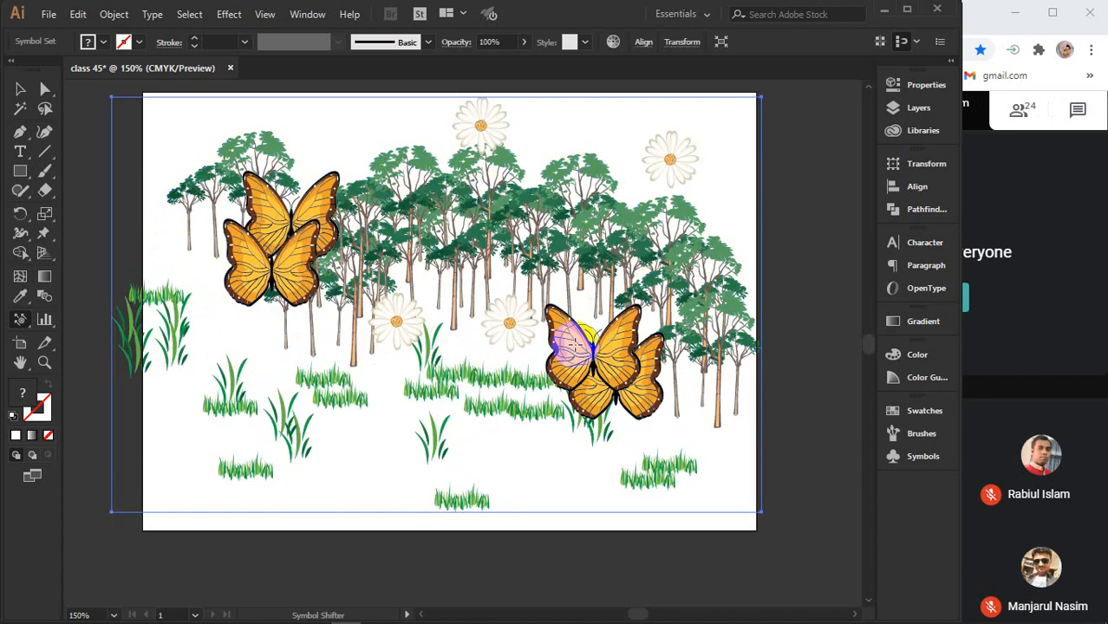
mouse_move(538, 347)
mouse_down()
mouse_move(507, 318)
mouse_move(412, 347)
mouse_move(421, 351)
mouse_up()
mouse_move(477, 384)
mouse_down()
mouse_move(494, 382)
mouse_move(508, 414)
mouse_up()
drag(401, 306, 476, 291)
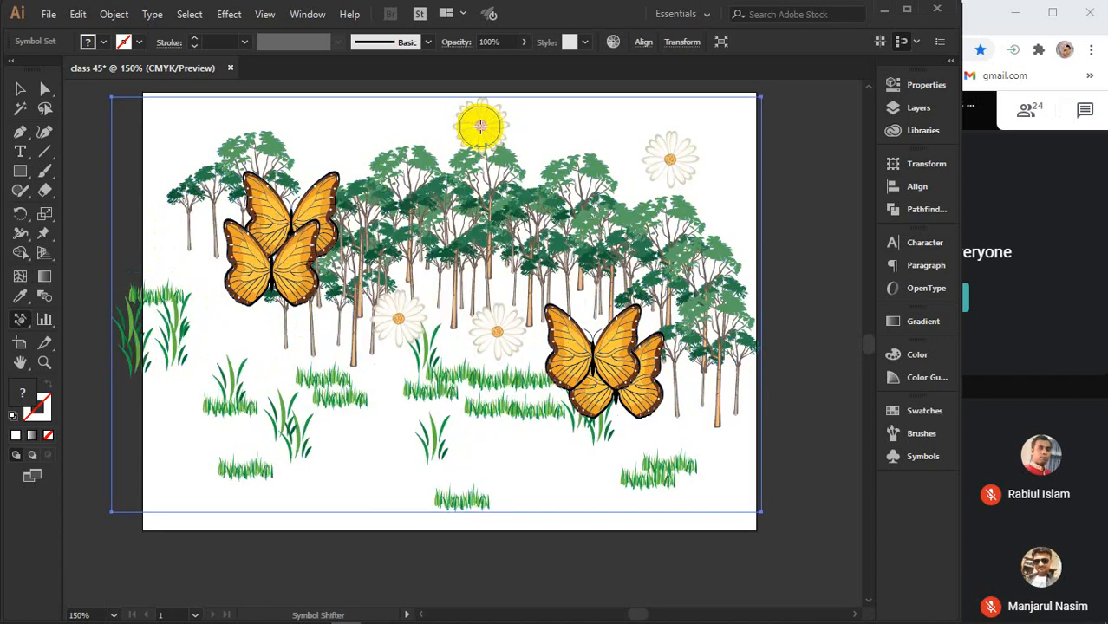
- Try shifting the two daisies above the treetops down toward the forest
drag(481, 127, 478, 151)
drag(460, 214, 462, 217)
drag(663, 160, 522, 222)
drag(464, 232, 463, 236)
drag(440, 298, 440, 299)
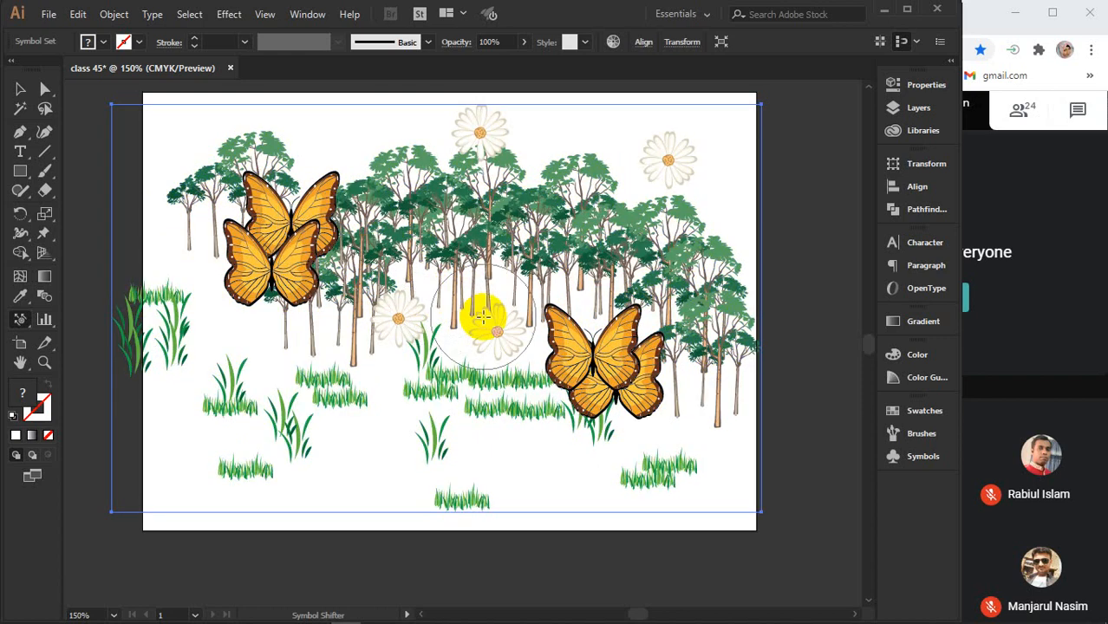
- With a larger Symbol Shifter brush, move one lower daisy onto the right-hand trees and the other into the bottom foreground
mouse_move(602, 356)
mouse_down()
mouse_move(491, 316)
mouse_move(430, 329)
mouse_move(371, 377)
mouse_move(363, 398)
mouse_move(376, 441)
mouse_up()
mouse_move(591, 304)
mouse_down()
mouse_move(574, 282)
mouse_move(384, 260)
mouse_move(310, 342)
mouse_move(470, 422)
mouse_move(593, 357)
mouse_up()
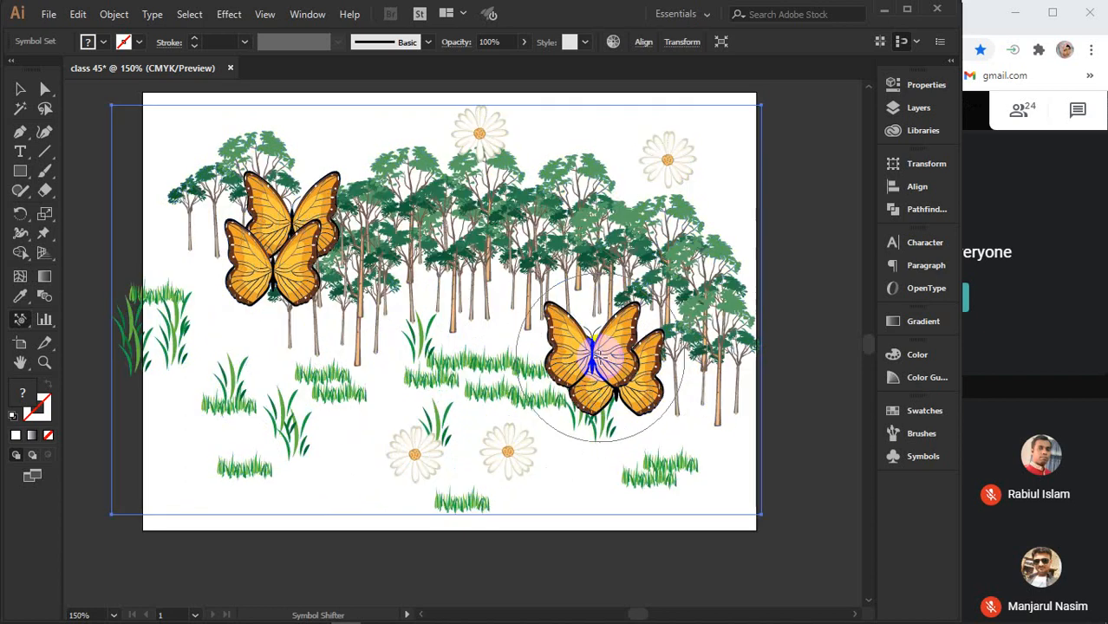
mouse_move(366, 271)
mouse_down()
mouse_move(332, 341)
mouse_move(360, 391)
mouse_move(535, 440)
mouse_move(578, 425)
mouse_move(601, 371)
mouse_up()
mouse_move(487, 359)
mouse_down()
mouse_move(554, 403)
mouse_move(654, 394)
mouse_move(694, 323)
mouse_up()
mouse_move(574, 375)
mouse_down()
mouse_move(572, 342)
mouse_move(520, 406)
mouse_move(618, 457)
mouse_move(662, 427)
mouse_move(646, 344)
mouse_move(650, 369)
mouse_move(622, 353)
mouse_move(470, 347)
mouse_up()
mouse_move(217, 243)
mouse_down()
mouse_move(236, 220)
mouse_move(290, 269)
mouse_up()
- Try the Symbol Scruncher Tool on the left butterflies, the trees and the grass patches
drag(12, 328, 112, 359)
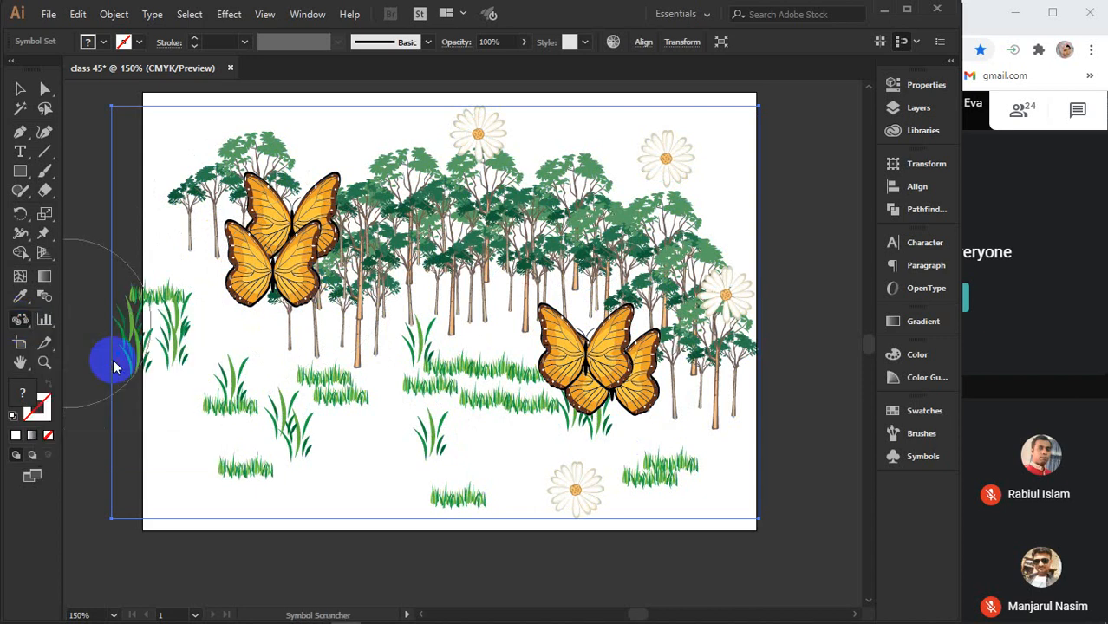
drag(260, 242, 216, 198)
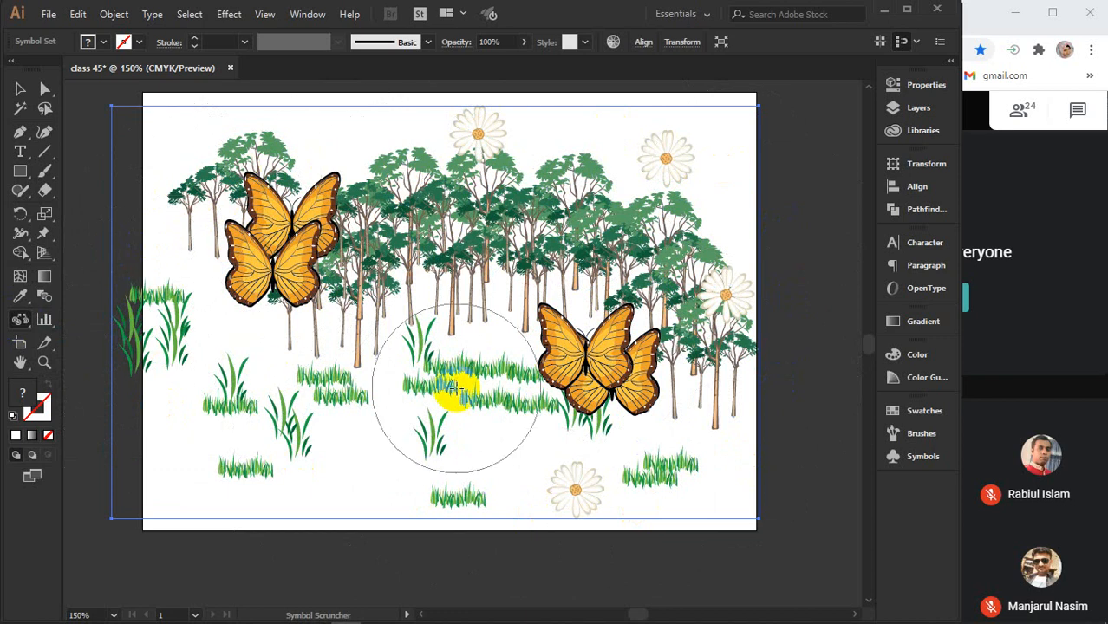
mouse_move(233, 246)
mouse_down()
mouse_move(221, 244)
mouse_move(285, 308)
mouse_move(267, 347)
mouse_move(255, 334)
mouse_move(360, 318)
mouse_up()
mouse_move(299, 430)
mouse_down()
mouse_move(307, 435)
mouse_move(388, 354)
mouse_move(399, 362)
mouse_up()
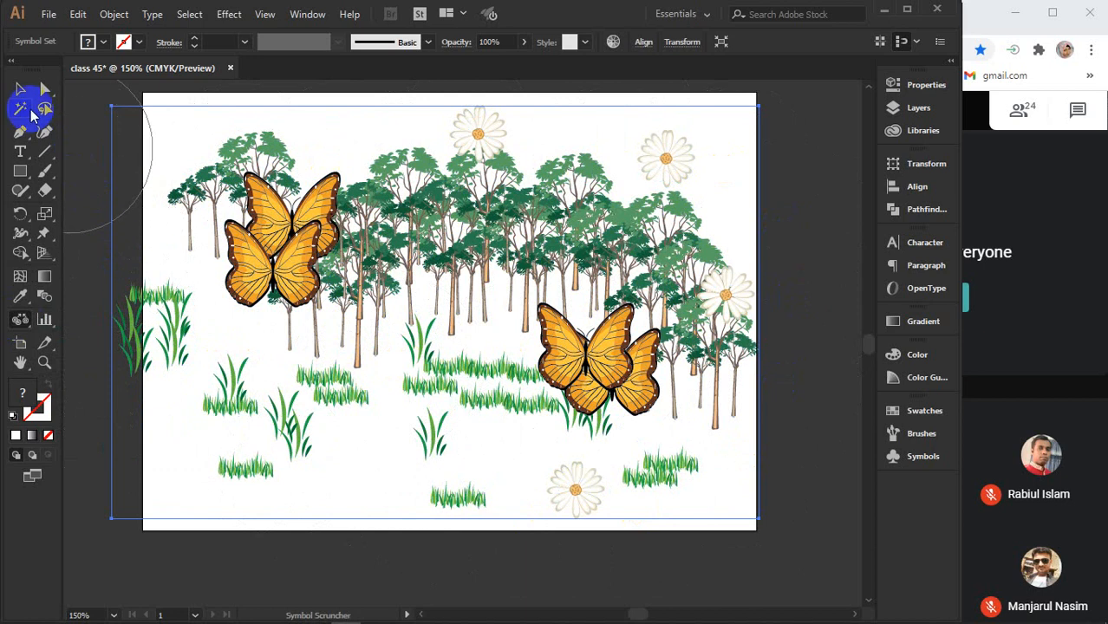
- Delete the whole symbol set and spray butterfly symbols across the empty artboard with the Symbol Sprayer Tool
click(20, 90)
key(Delete)
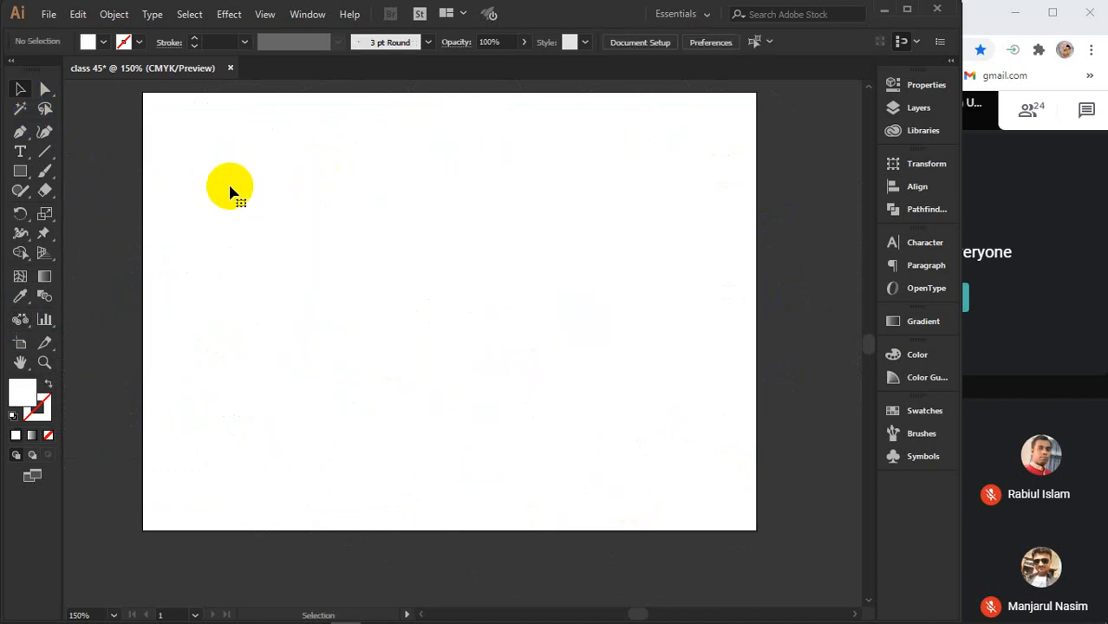
drag(14, 322, 76, 316)
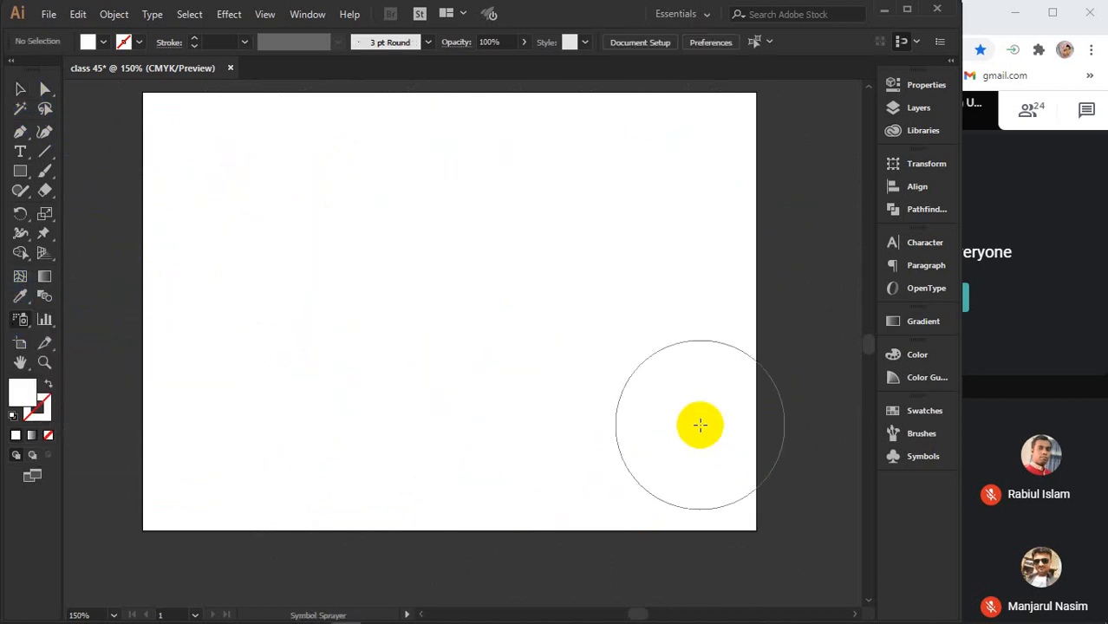
click(912, 457)
click(799, 492)
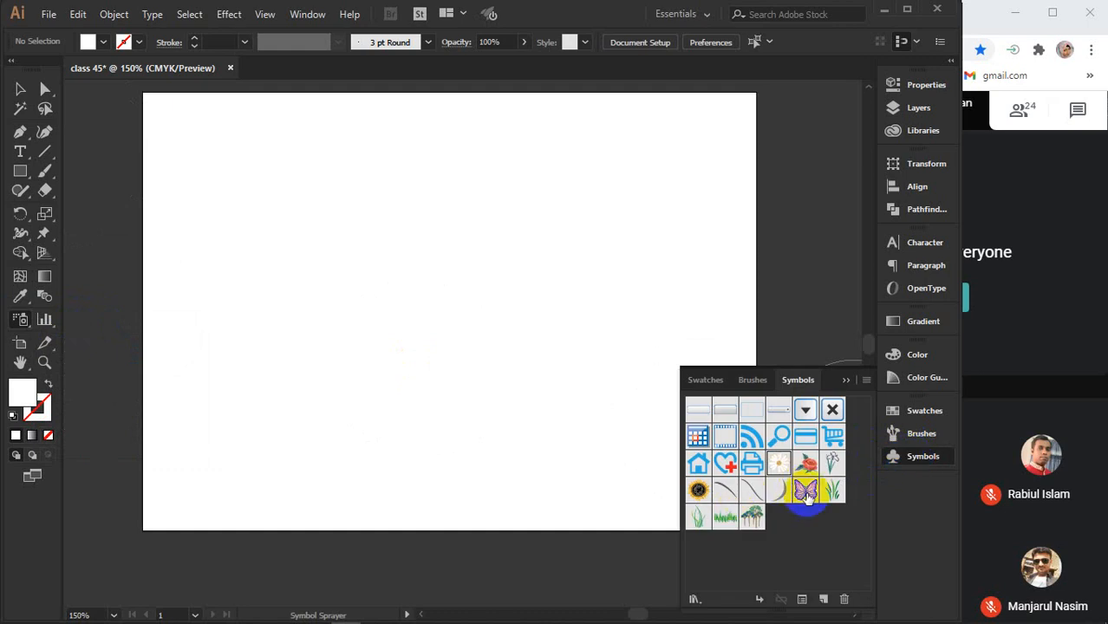
click(430, 272)
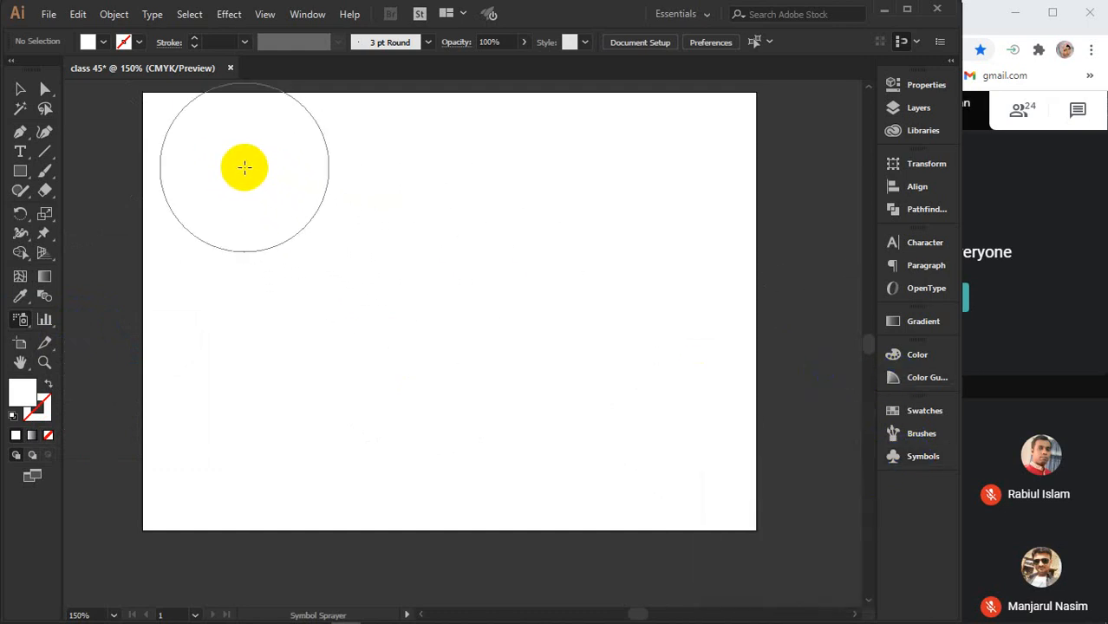
mouse_move(244, 167)
mouse_down()
mouse_move(246, 253)
mouse_move(584, 431)
mouse_move(642, 369)
mouse_move(567, 206)
mouse_move(429, 200)
mouse_move(400, 312)
mouse_up()
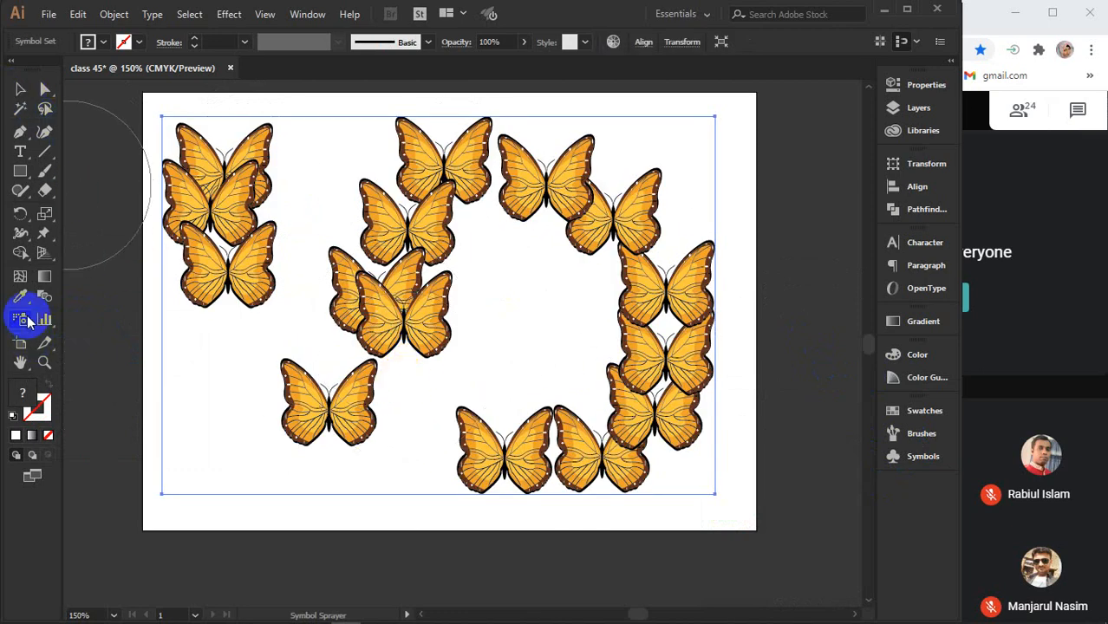
- With a smaller Symbol Shifter brush, separate the overlapping butterflies at the artboard's centre and move the lower-left one further down
drag(20, 321, 116, 339)
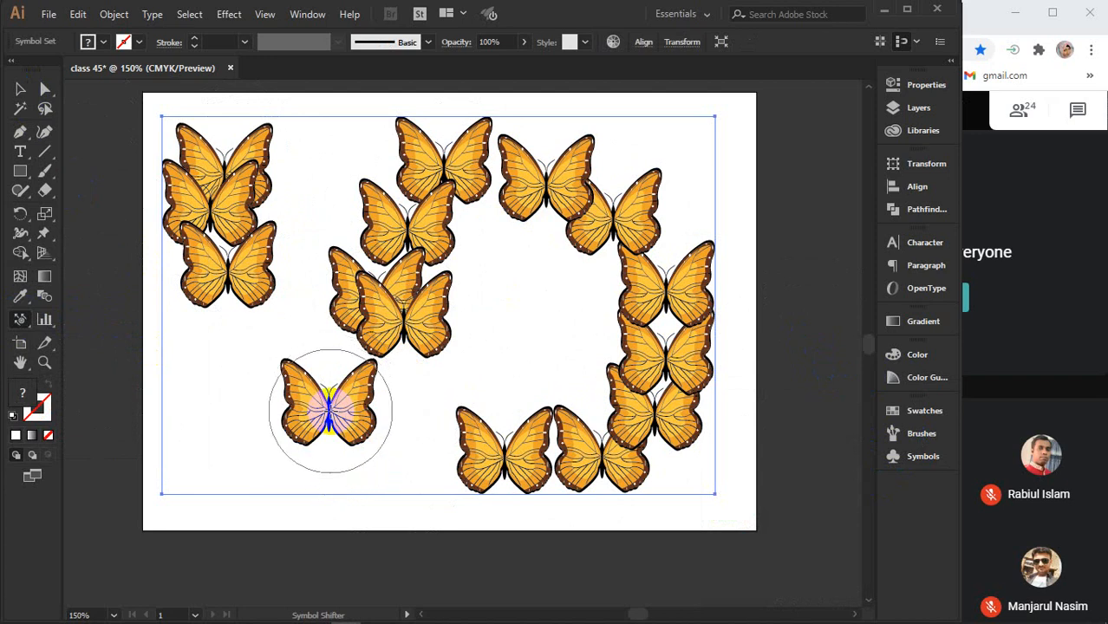
key(bracketleft)
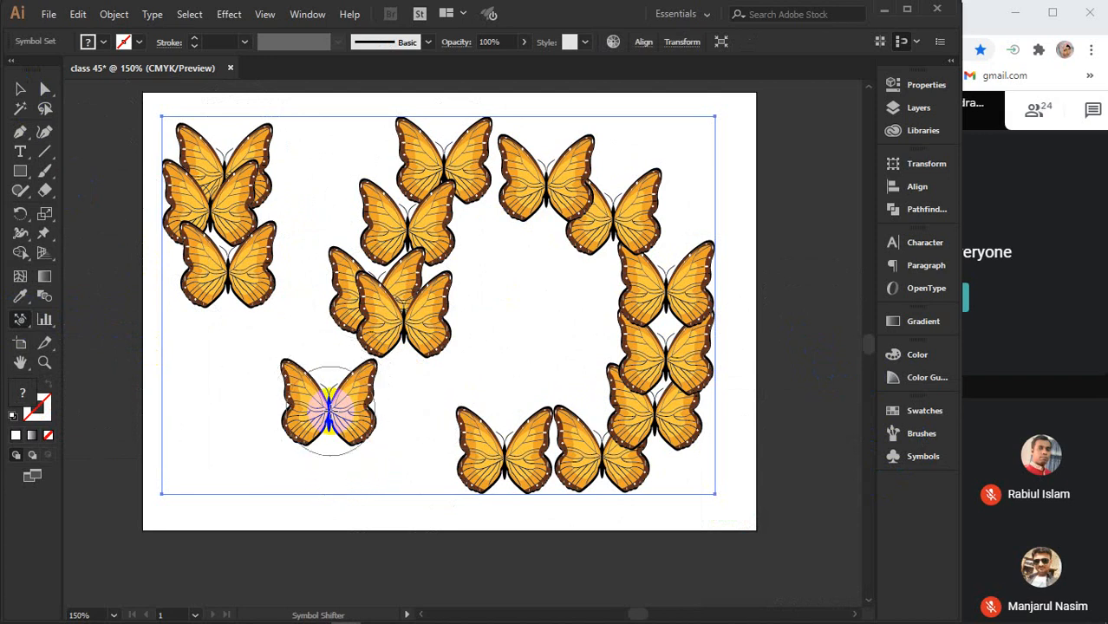
mouse_move(330, 410)
mouse_down()
mouse_move(417, 403)
mouse_move(401, 321)
mouse_move(511, 343)
mouse_move(381, 299)
mouse_move(280, 339)
mouse_up()
drag(359, 301, 233, 342)
mouse_move(409, 313)
mouse_down()
mouse_move(531, 325)
mouse_move(475, 330)
mouse_up()
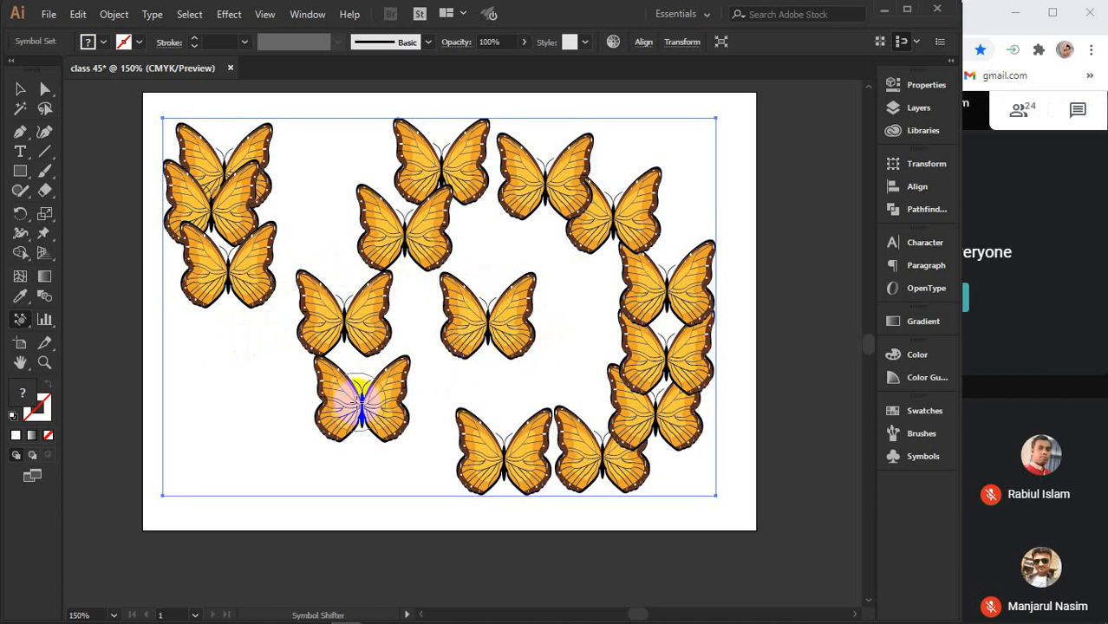
mouse_move(364, 401)
mouse_down()
mouse_move(364, 456)
mouse_move(365, 444)
mouse_up()
drag(369, 401, 365, 430)
- Shift the bottom butterflies apart, pulling the lowest one out of the right column and moving the rightmost bottom one into the lower-right corner
mouse_move(468, 446)
mouse_down()
mouse_move(505, 458)
mouse_move(471, 412)
mouse_move(479, 437)
mouse_move(514, 469)
mouse_up()
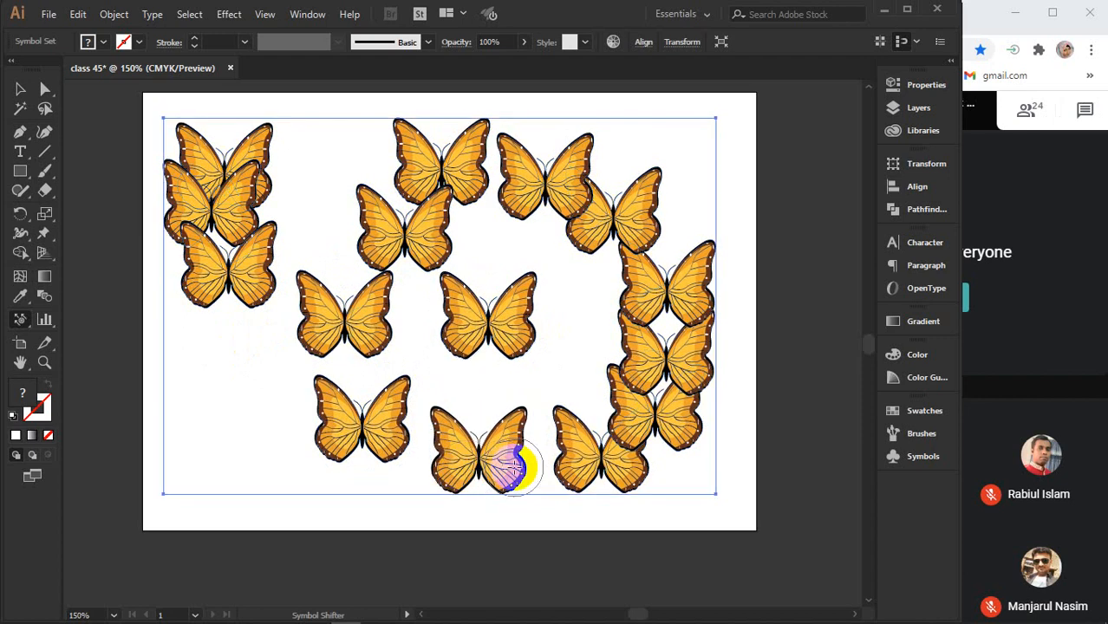
drag(602, 456, 598, 472)
drag(580, 516, 580, 518)
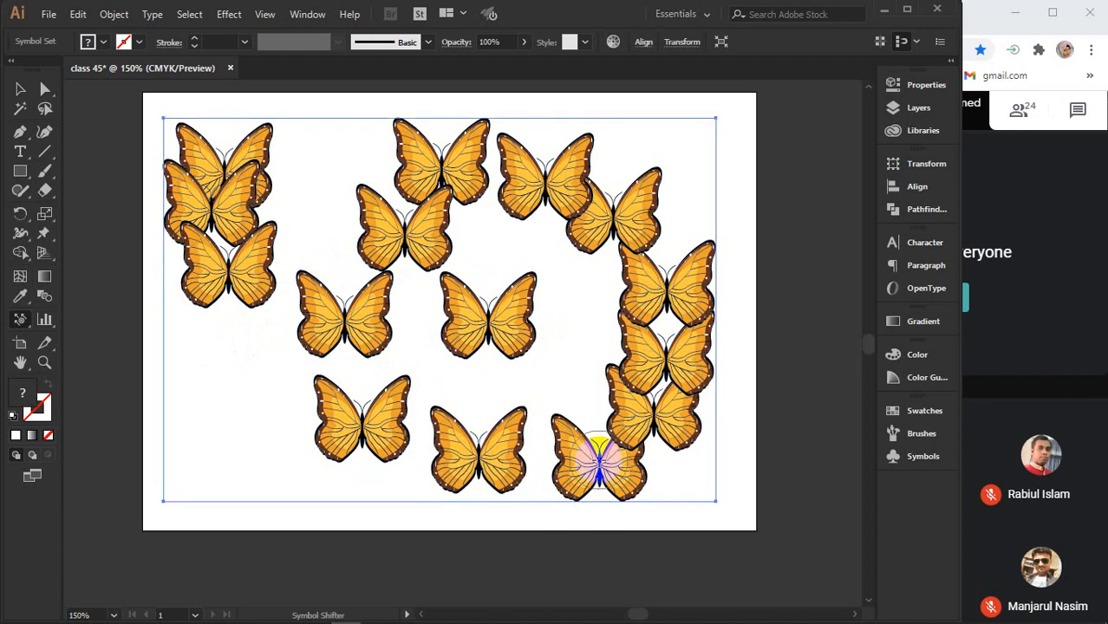
drag(598, 452, 596, 510)
drag(653, 418, 655, 413)
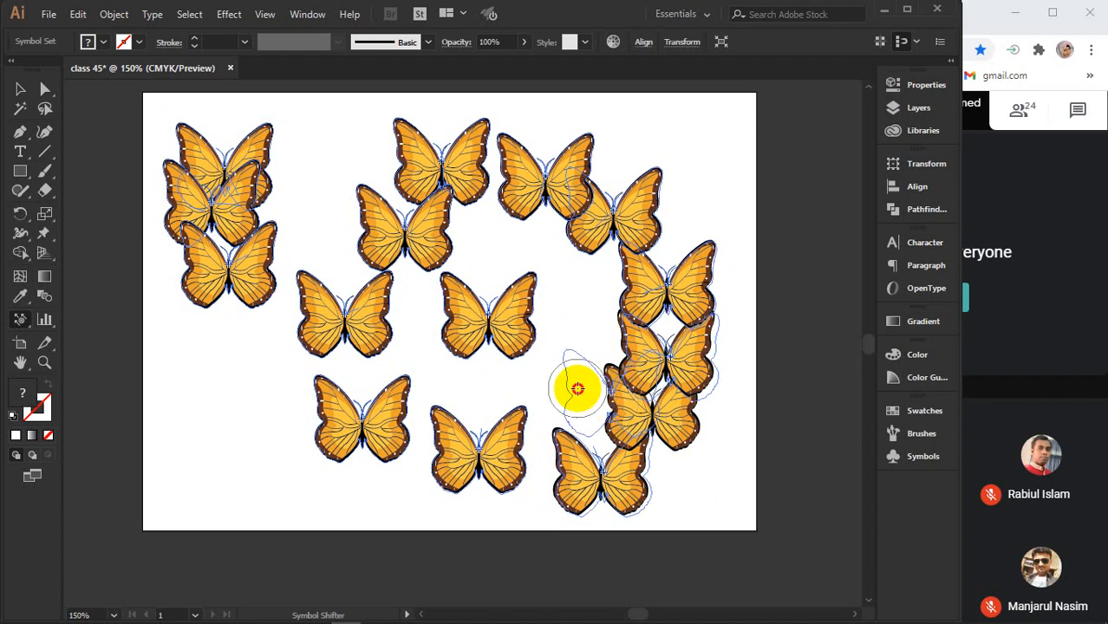
mouse_move(578, 388)
mouse_down()
mouse_move(594, 390)
mouse_move(571, 383)
mouse_move(594, 458)
mouse_move(623, 470)
mouse_up()
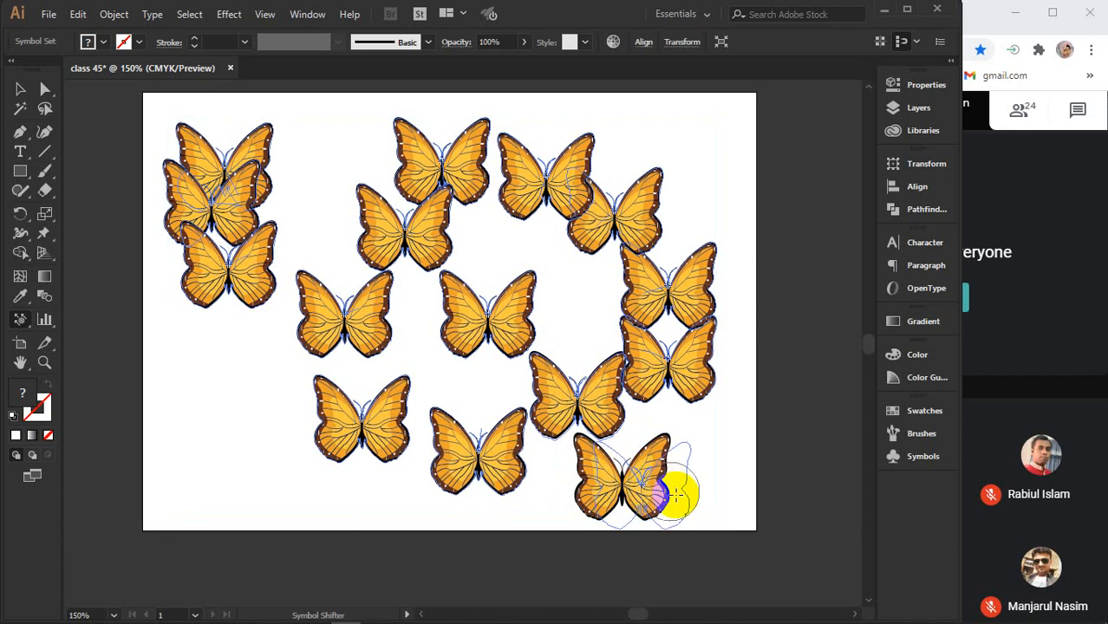
mouse_move(676, 494)
mouse_down()
mouse_move(643, 486)
mouse_move(705, 478)
mouse_move(648, 487)
mouse_move(689, 476)
mouse_move(682, 469)
mouse_up()
- Move the butterfly taken from the right column down into the gap in the bottom row and even out its neighbours
drag(549, 386, 576, 398)
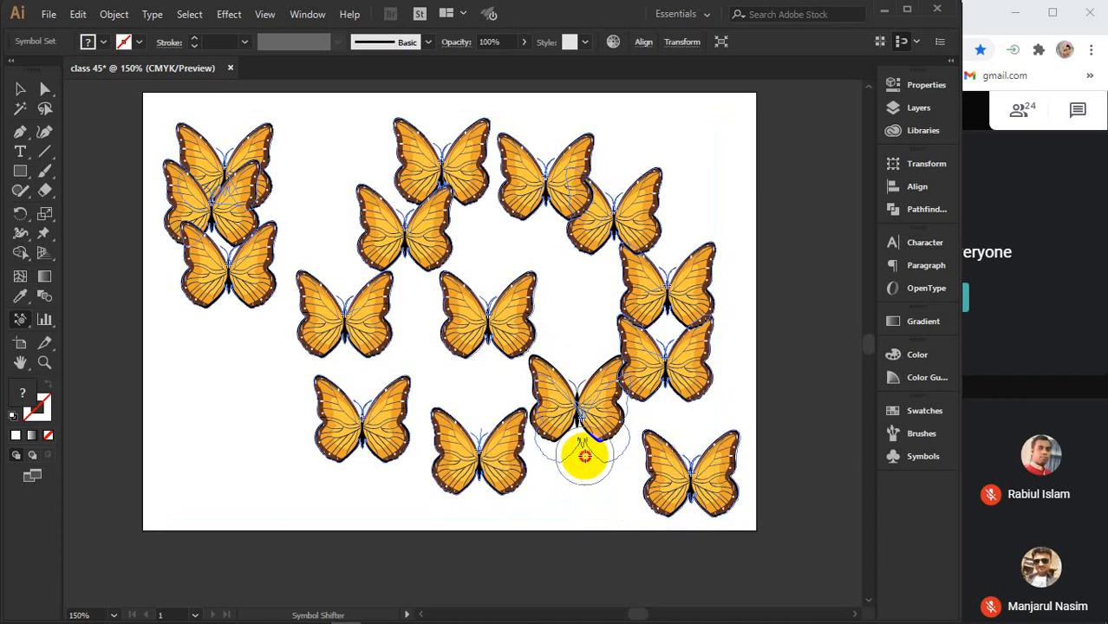
drag(585, 457, 593, 465)
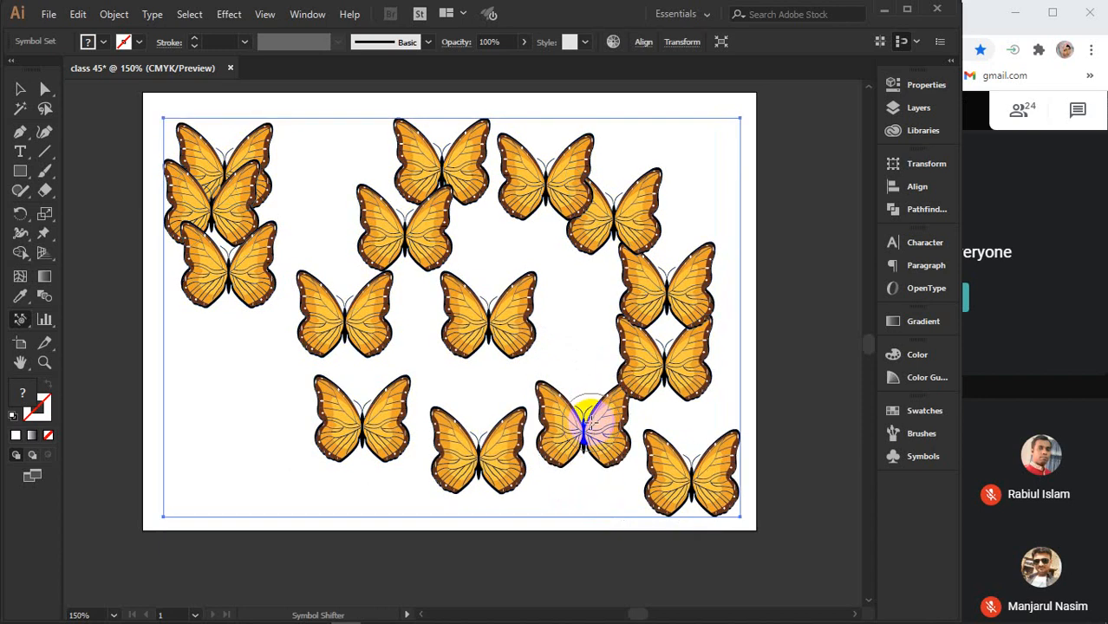
drag(586, 423, 583, 466)
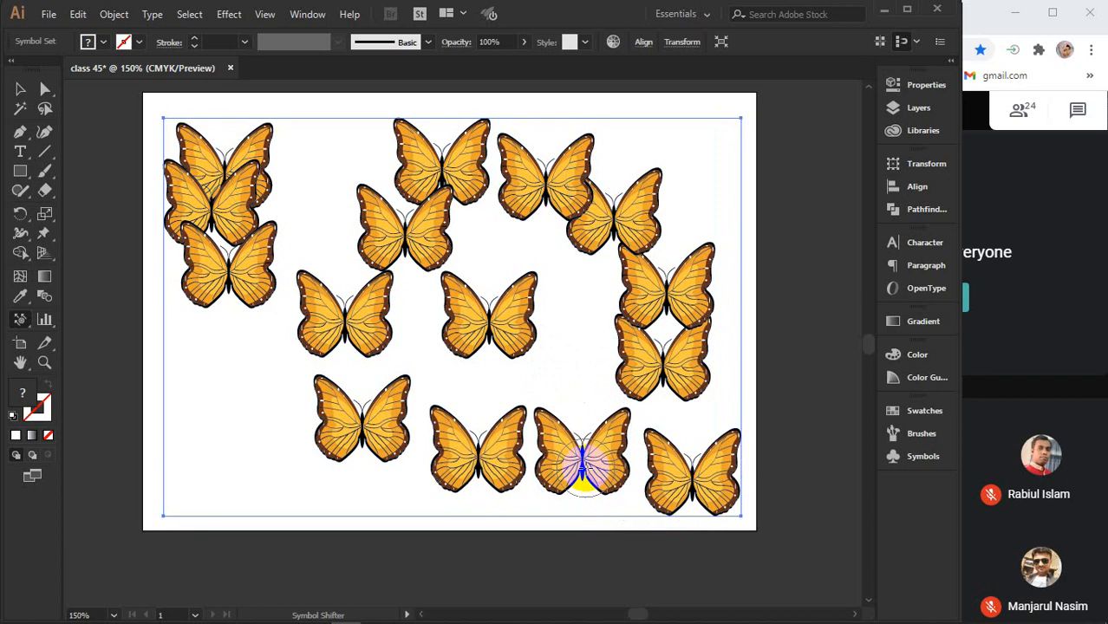
drag(581, 451, 585, 450)
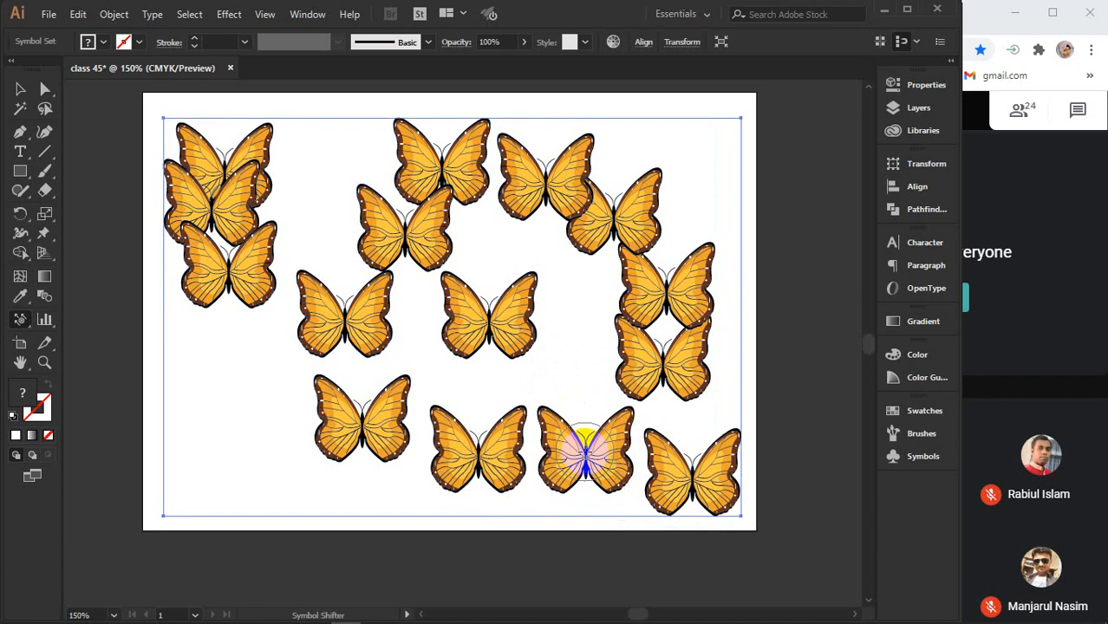
mouse_move(477, 455)
mouse_down()
mouse_move(464, 457)
mouse_move(469, 450)
mouse_up()
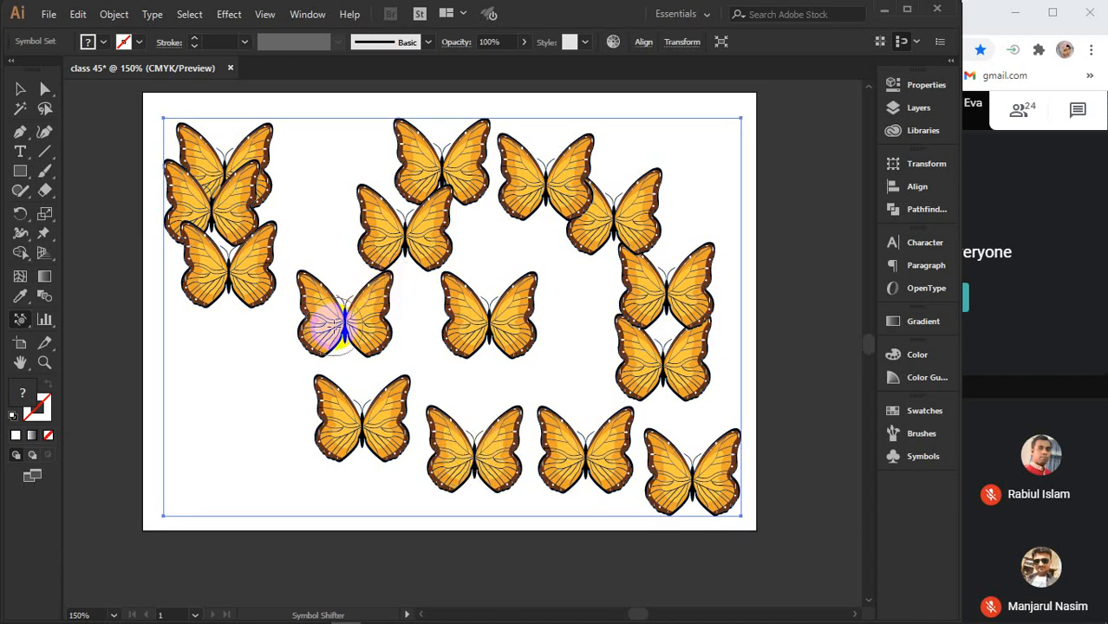
- Loosen the left-hand cluster by shifting its lowest butterfly down, its middle one right and the neighbouring centre-left butterflies outward
mouse_move(345, 316)
mouse_down()
mouse_move(347, 340)
mouse_move(321, 343)
mouse_move(339, 338)
mouse_up()
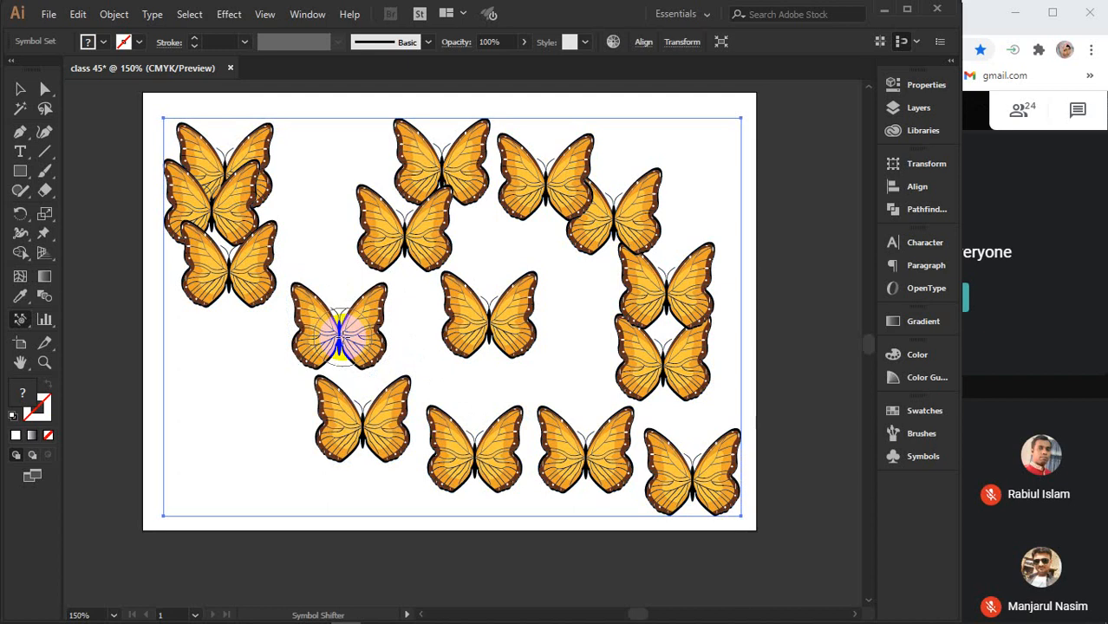
drag(230, 266, 228, 335)
drag(226, 284, 226, 334)
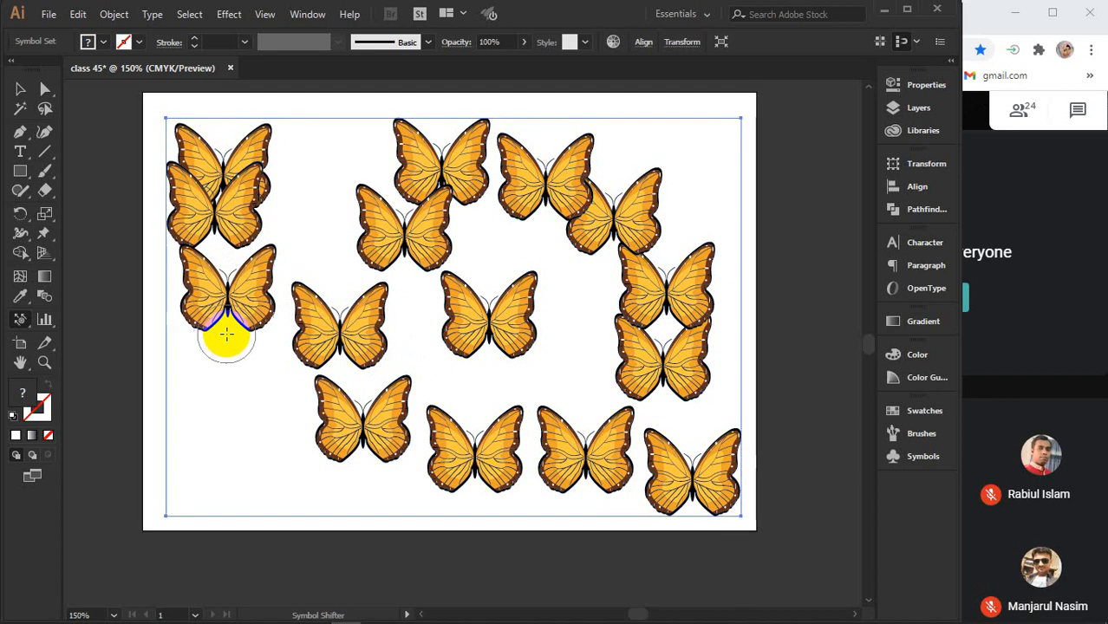
mouse_move(201, 218)
mouse_down()
mouse_move(191, 216)
mouse_move(300, 215)
mouse_up()
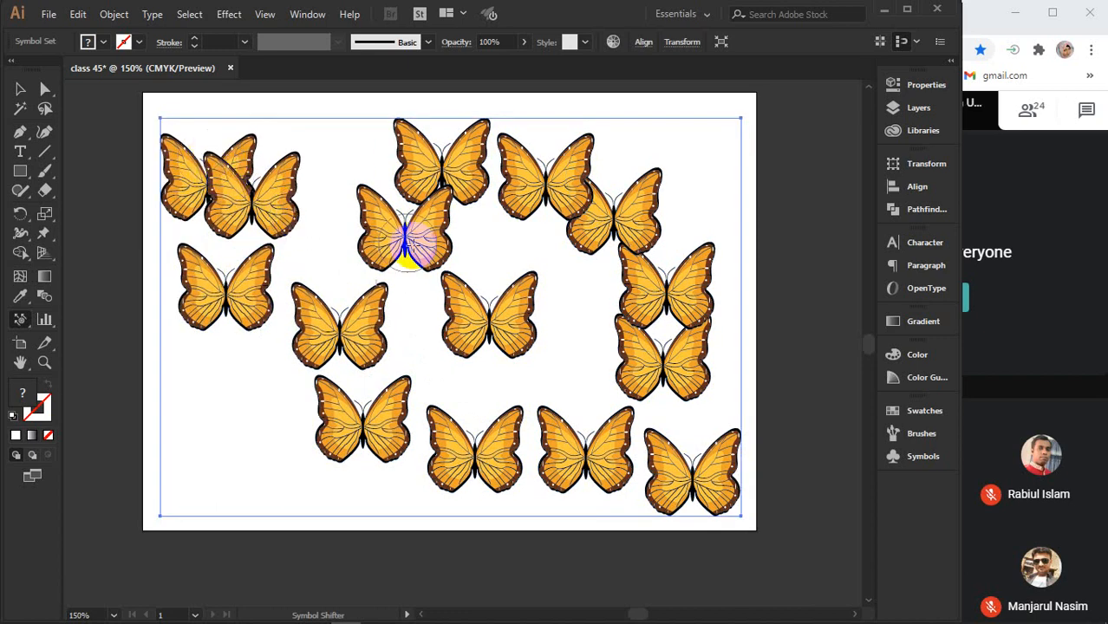
drag(409, 240, 332, 248)
- Spread the top and right-hand butterflies outward toward the artboard edges so they no longer overlap
mouse_move(437, 170)
mouse_down()
mouse_move(476, 225)
mouse_move(428, 121)
mouse_up()
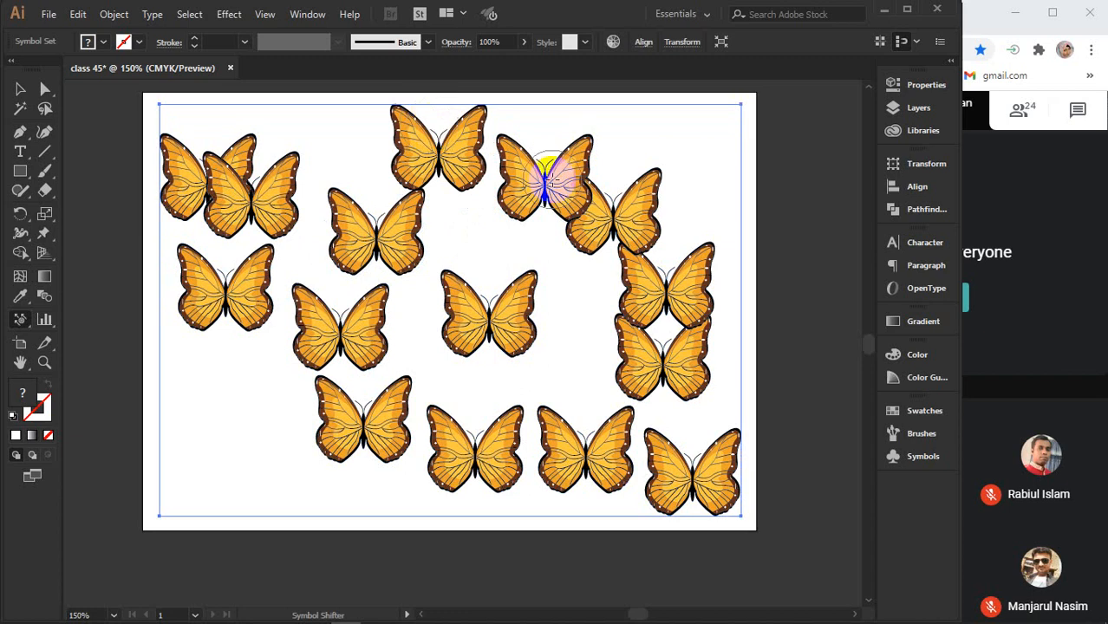
drag(545, 179, 545, 134)
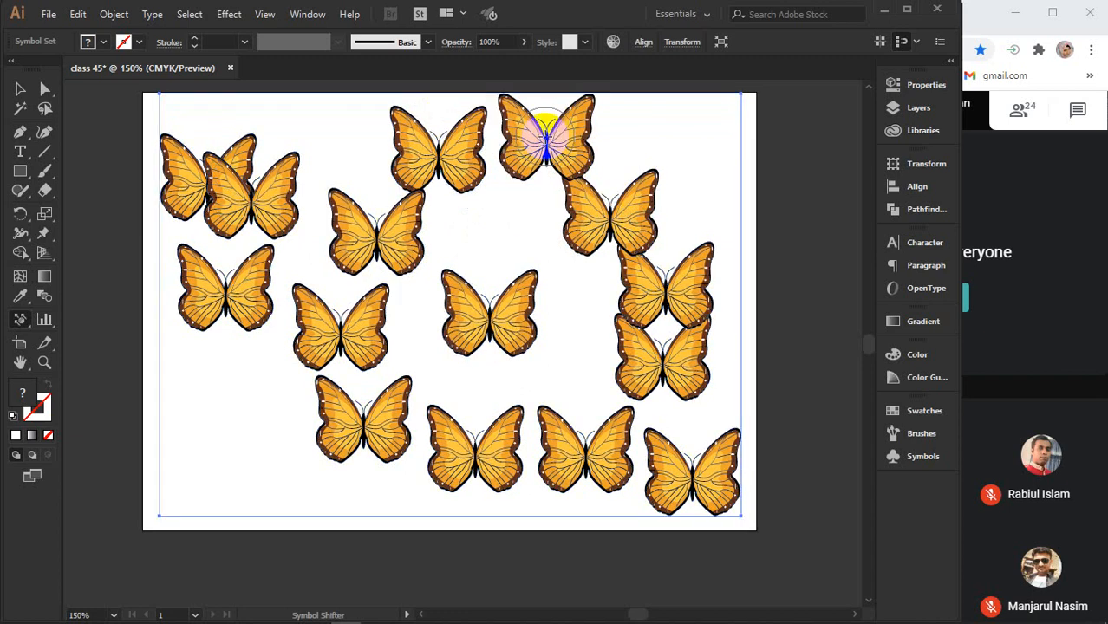
drag(610, 219, 682, 161)
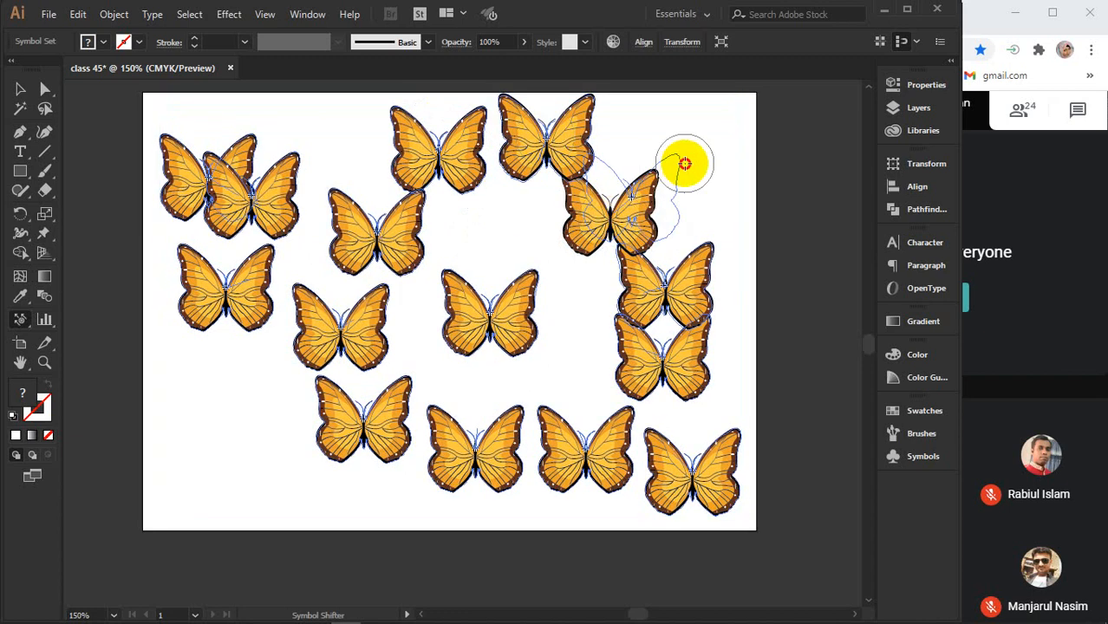
drag(632, 192, 684, 161)
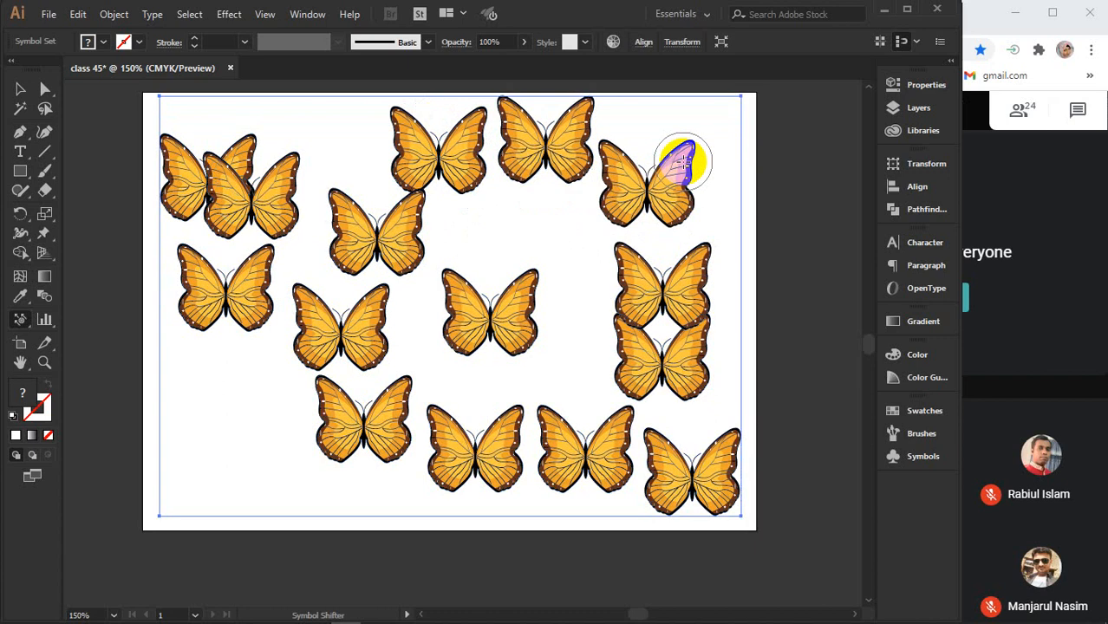
drag(662, 295, 691, 273)
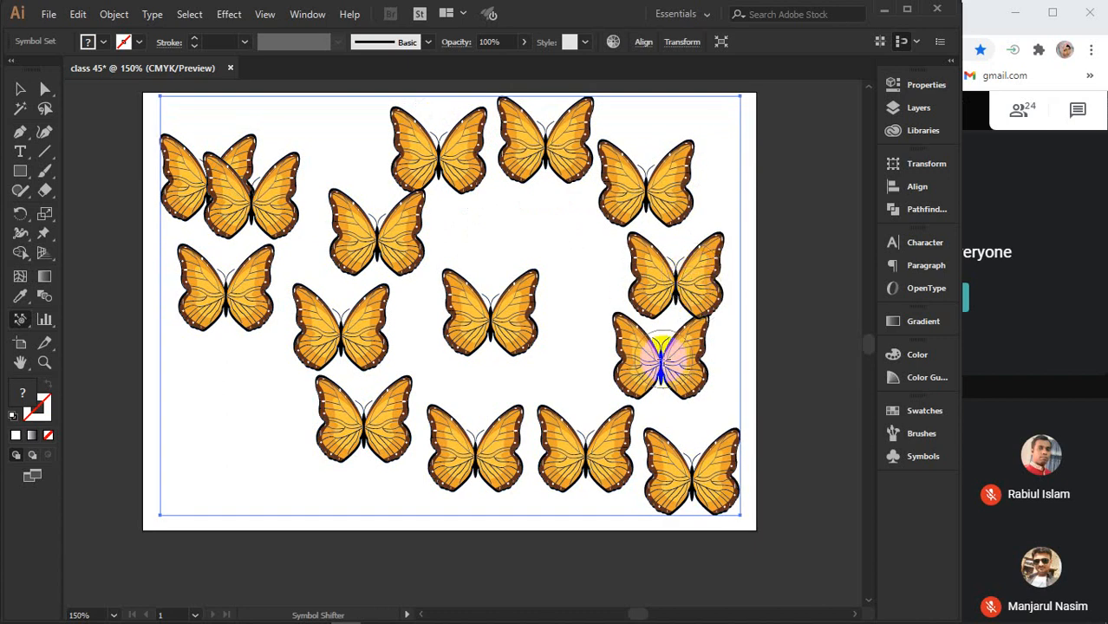
drag(661, 357, 694, 377)
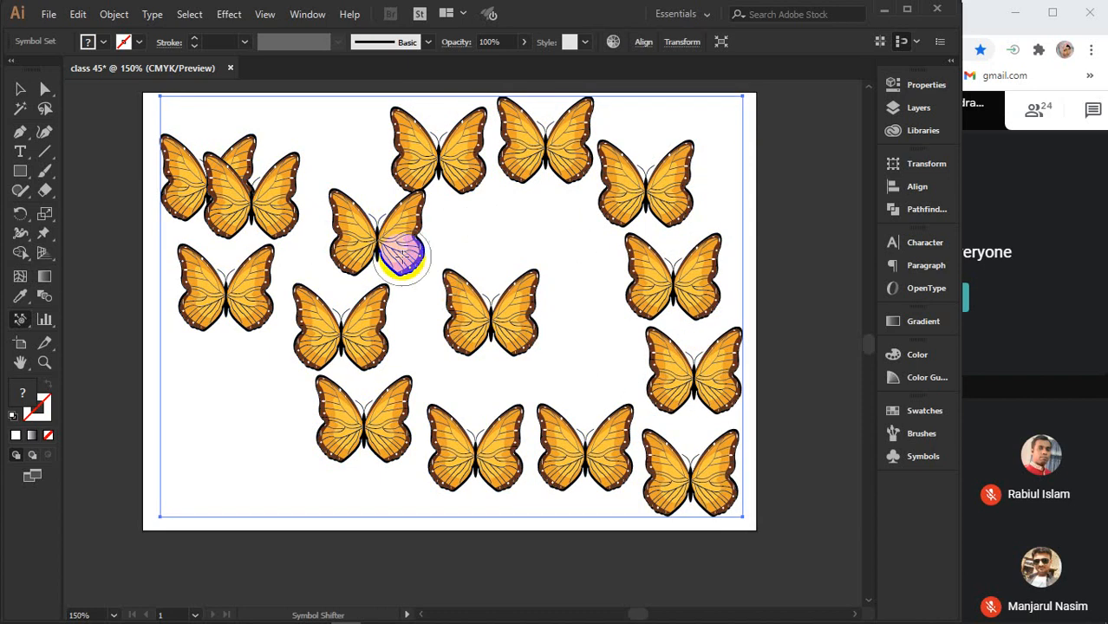
- Shift the upper-centre butterfly right and separate the overlapping upper-left pair by moving one up into the top row
drag(391, 241, 449, 242)
mouse_move(371, 230)
mouse_down()
mouse_move(383, 248)
mouse_move(412, 240)
mouse_move(404, 243)
mouse_up()
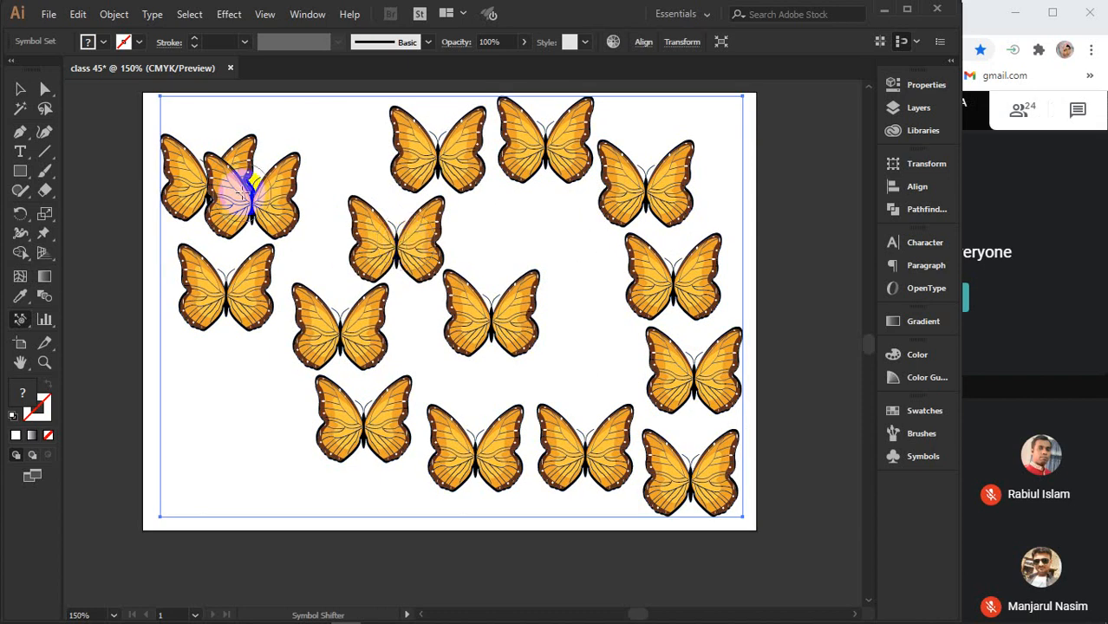
mouse_move(252, 200)
mouse_down()
mouse_move(315, 215)
mouse_move(336, 206)
mouse_move(236, 196)
mouse_move(297, 213)
mouse_move(285, 213)
mouse_move(333, 191)
mouse_move(345, 168)
mouse_move(298, 181)
mouse_move(316, 136)
mouse_up()
mouse_move(222, 186)
mouse_down()
mouse_move(219, 139)
mouse_move(221, 186)
mouse_up()
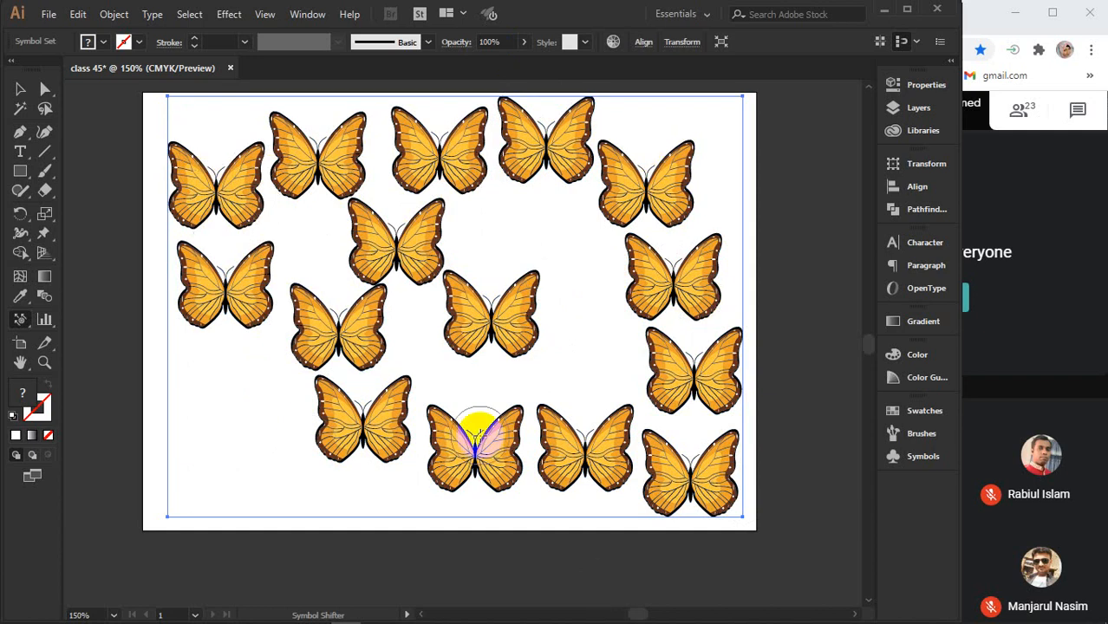
- Move the left-edge and lower-left butterflies down and outward, and nudge the two centre-left butterflies apart
drag(478, 369, 532, 348)
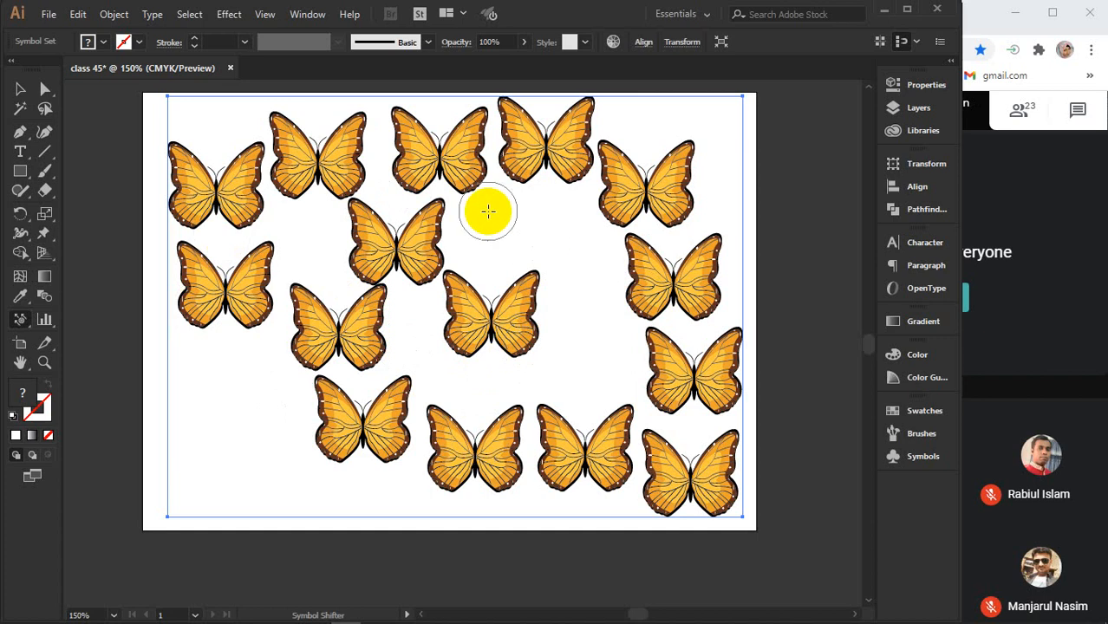
drag(235, 279, 206, 353)
mouse_move(233, 293)
mouse_down()
mouse_move(210, 345)
mouse_move(182, 357)
mouse_up()
drag(355, 412, 277, 482)
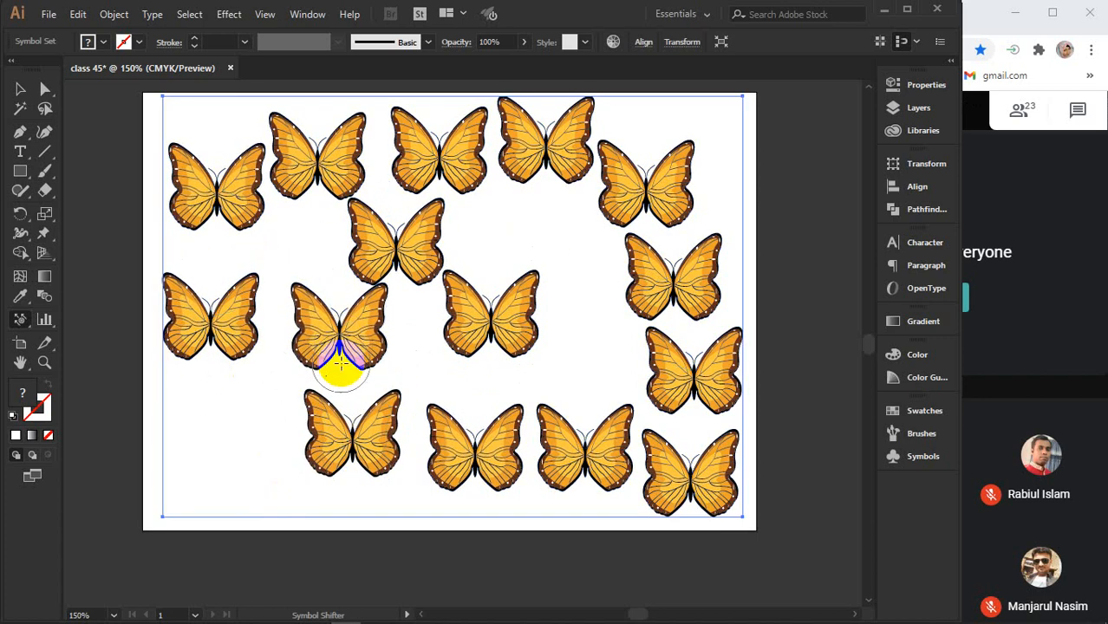
drag(340, 336, 382, 361)
drag(396, 247, 389, 251)
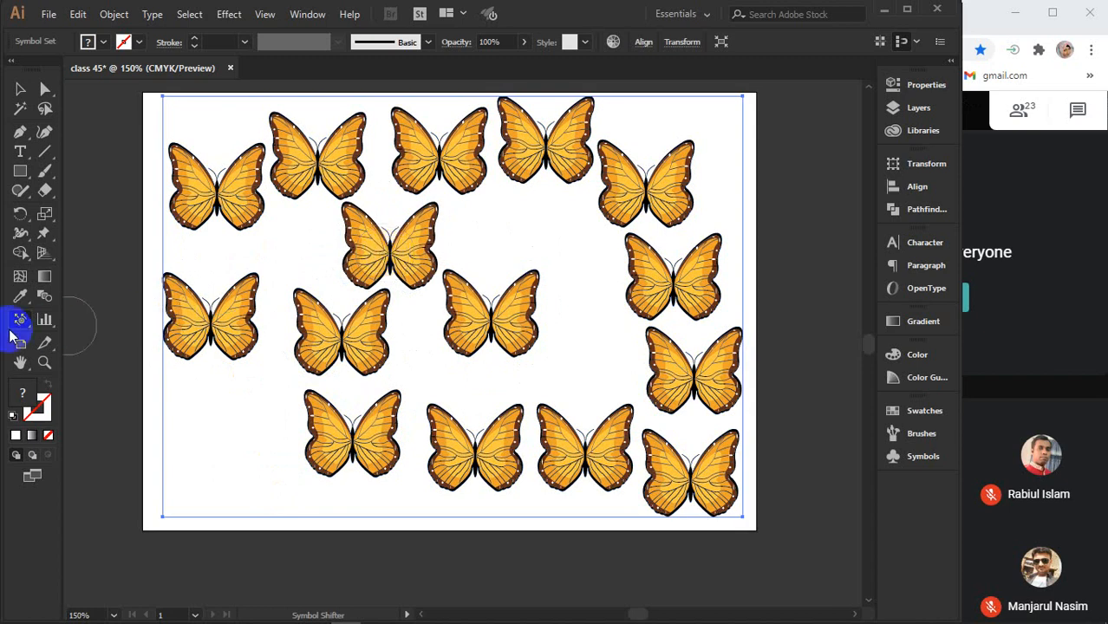
- Pull the butterflies closer together around the centre-left with the Symbol Scruncher Tool
drag(18, 323, 111, 359)
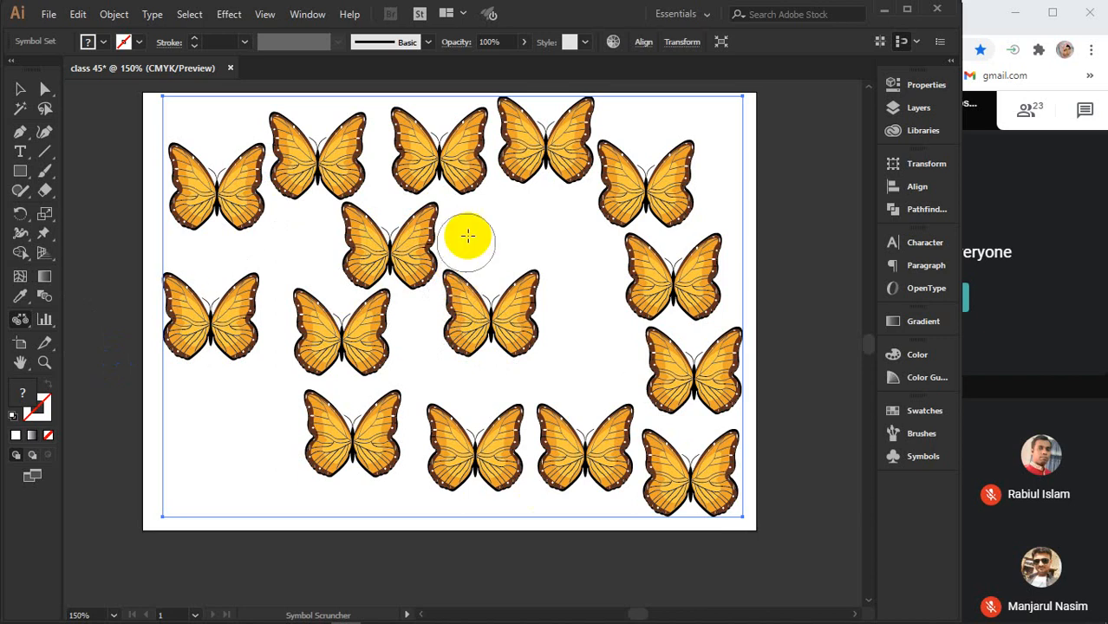
click(428, 319)
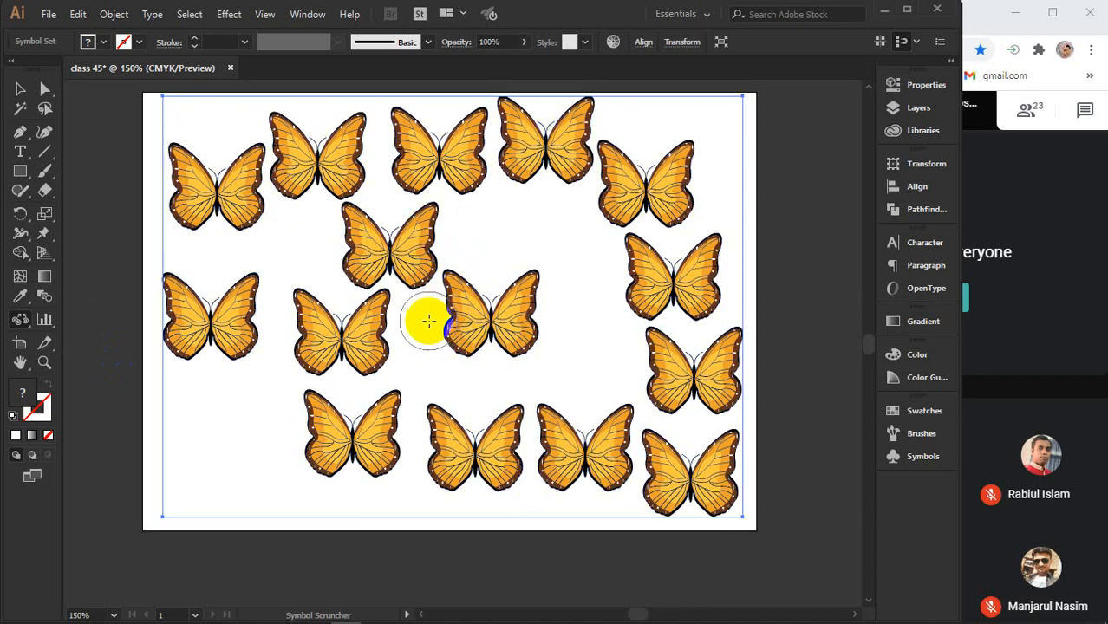
drag(426, 317, 422, 324)
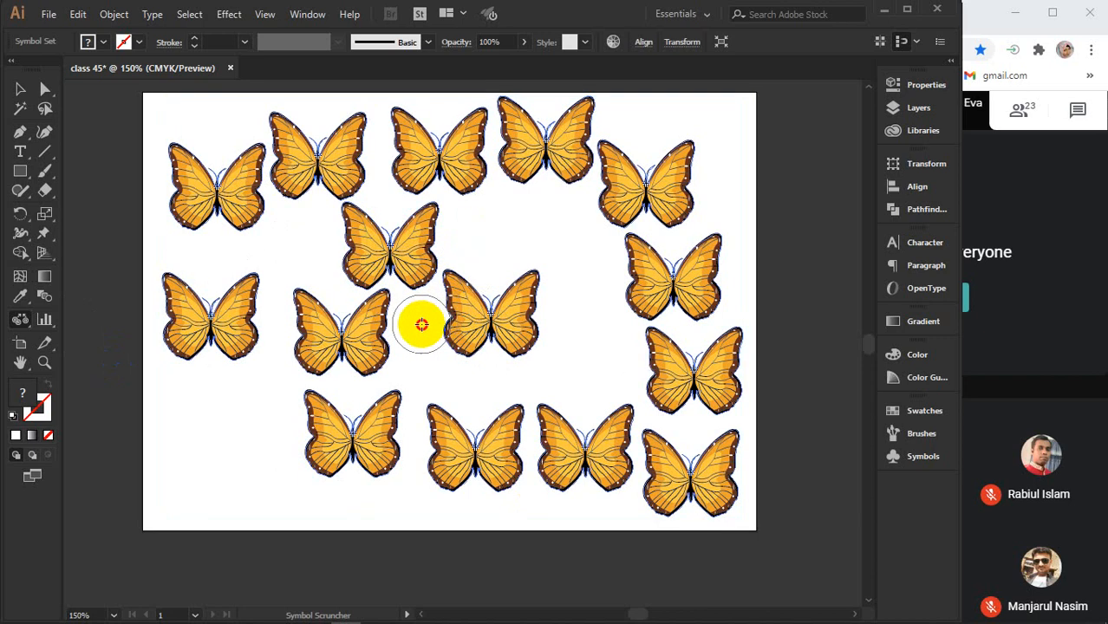
mouse_move(421, 324)
mouse_down()
mouse_move(440, 348)
mouse_move(498, 313)
mouse_move(475, 236)
mouse_move(417, 225)
mouse_move(365, 251)
mouse_move(355, 281)
mouse_move(365, 391)
mouse_move(385, 266)
mouse_move(447, 290)
mouse_move(375, 269)
mouse_move(372, 310)
mouse_move(456, 298)
mouse_move(409, 260)
mouse_move(374, 318)
mouse_move(394, 309)
mouse_move(388, 267)
mouse_up()
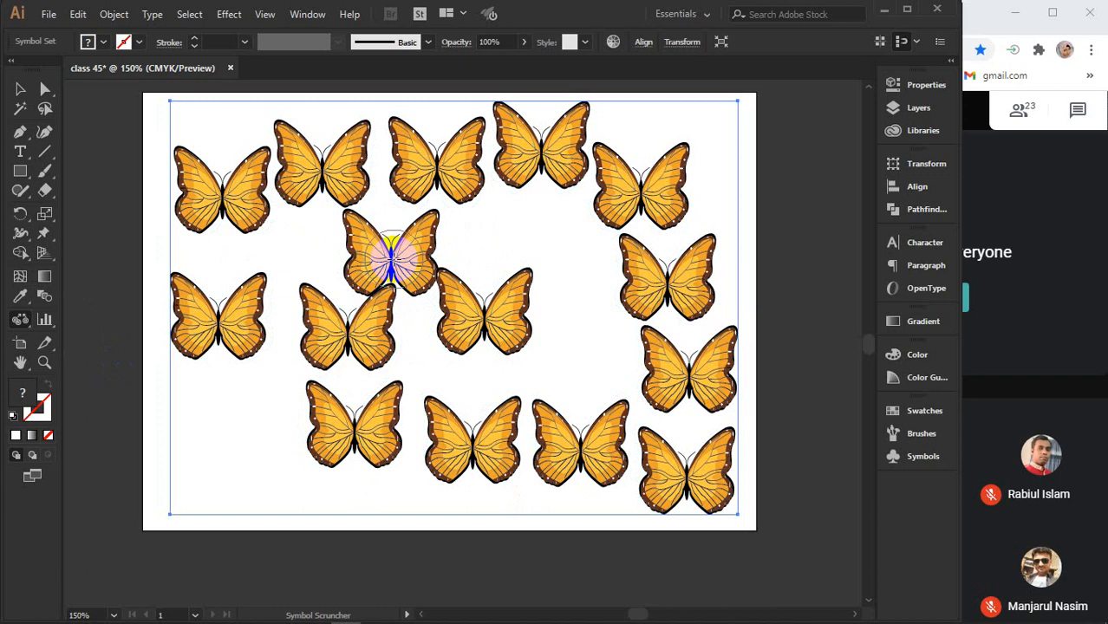
- Return the butterflies to their wider spacing, and scrunch them together again from the centre and lower left
alt+click(392, 259)
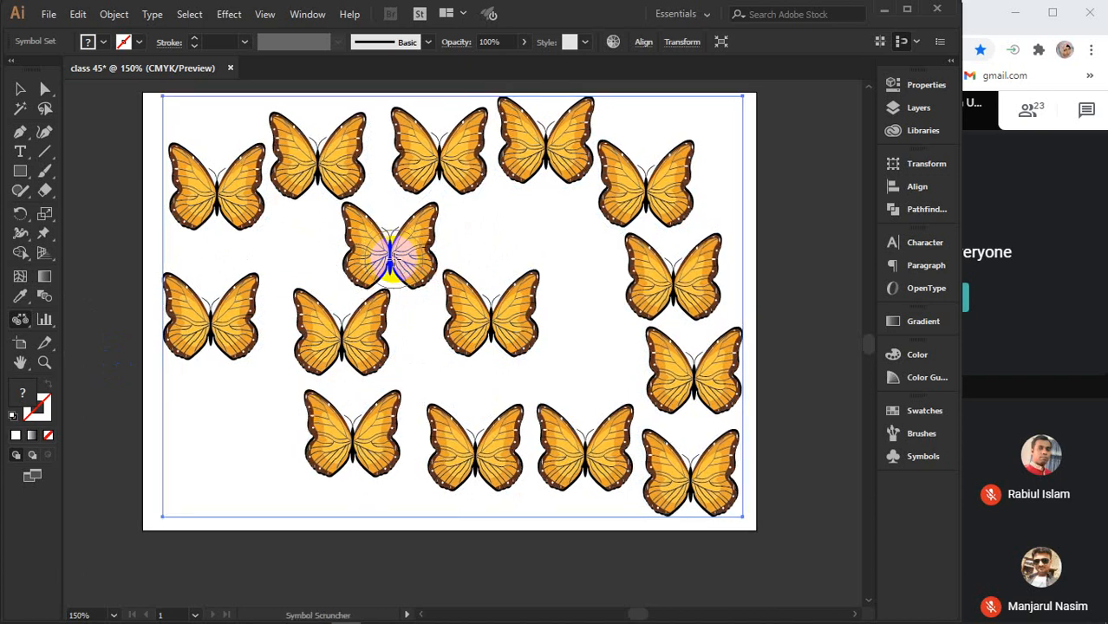
click(392, 259)
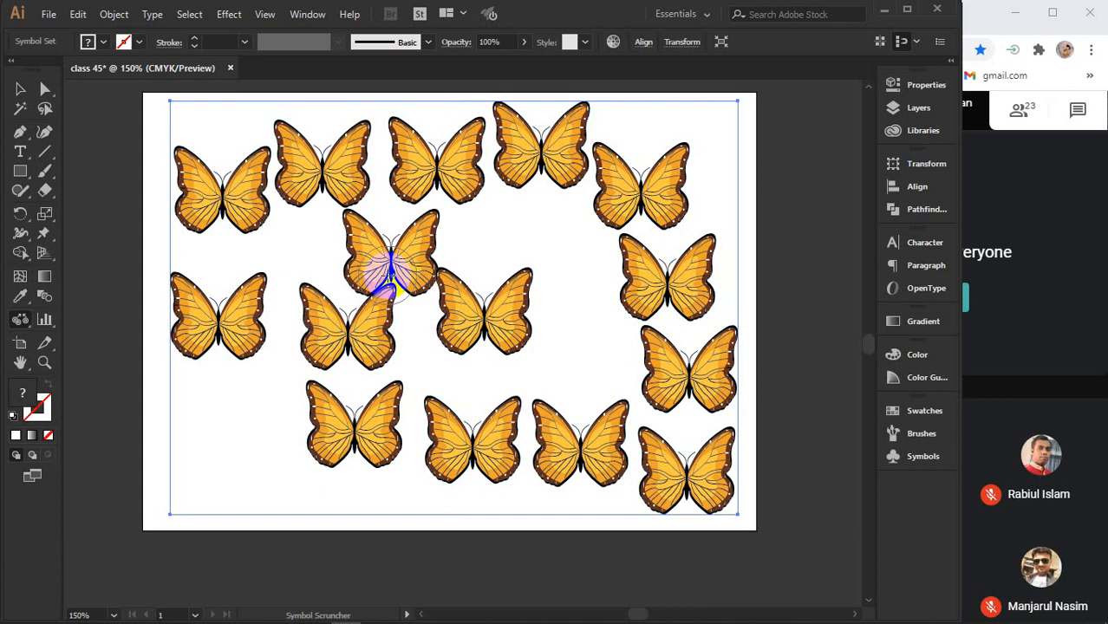
click(426, 316)
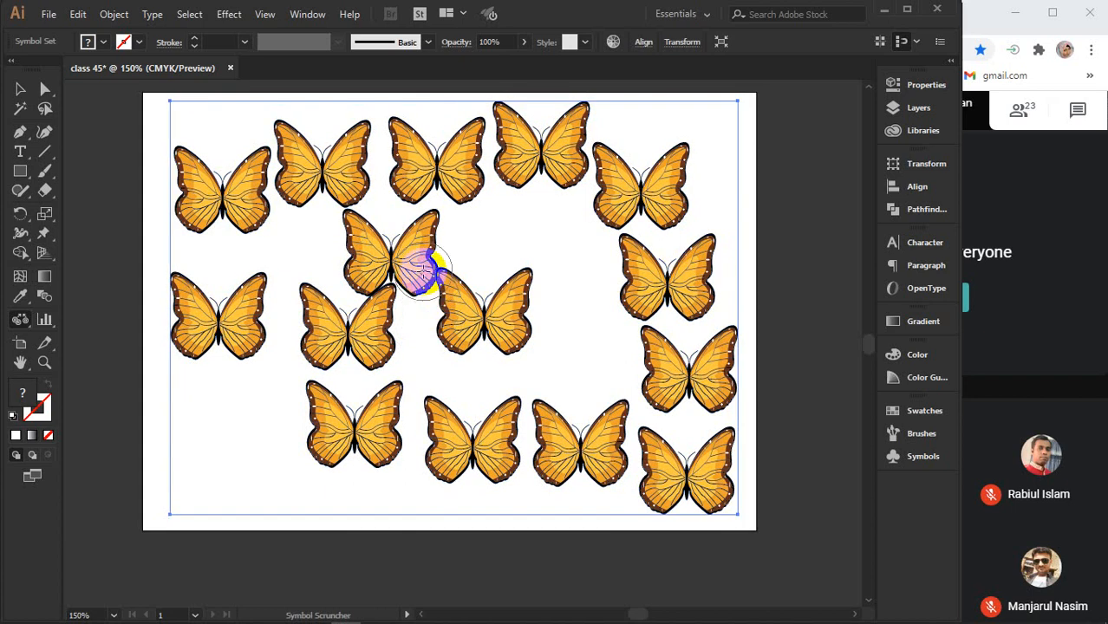
mouse_move(422, 268)
mouse_down()
mouse_move(348, 346)
mouse_move(573, 392)
mouse_move(447, 207)
mouse_up()
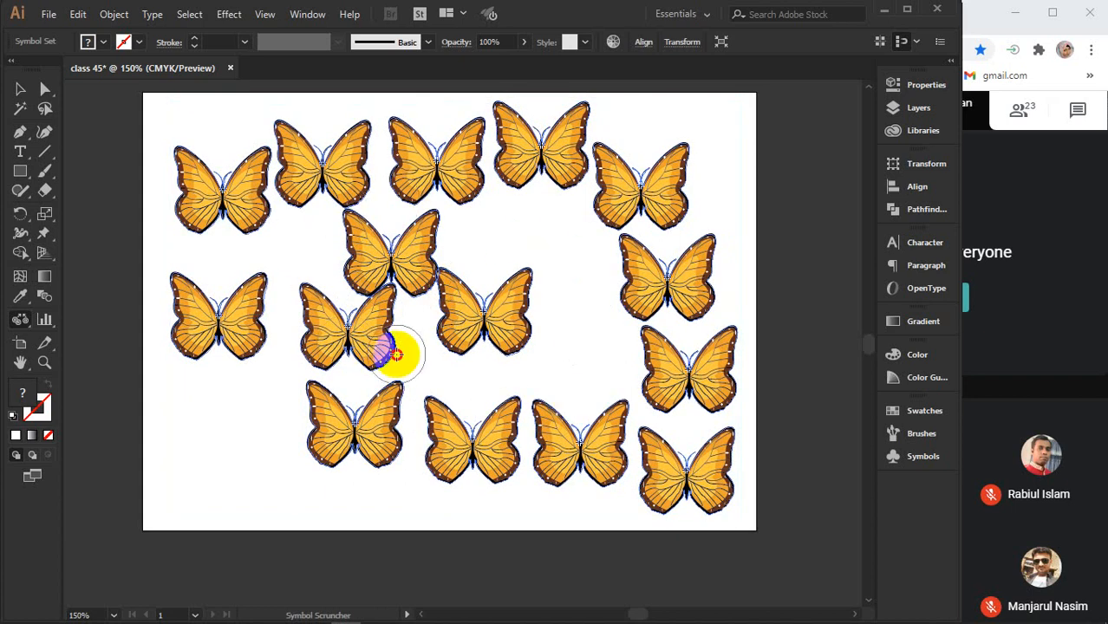
mouse_move(396, 354)
mouse_down()
mouse_move(302, 228)
mouse_move(254, 195)
mouse_move(371, 297)
mouse_move(322, 154)
mouse_move(399, 306)
mouse_move(406, 198)
mouse_move(430, 266)
mouse_move(280, 209)
mouse_move(343, 292)
mouse_move(272, 205)
mouse_move(350, 292)
mouse_move(254, 215)
mouse_move(362, 323)
mouse_move(251, 319)
mouse_move(378, 306)
mouse_move(259, 327)
mouse_move(492, 327)
mouse_move(448, 325)
mouse_move(494, 406)
mouse_move(479, 436)
mouse_move(438, 378)
mouse_move(440, 422)
mouse_move(422, 441)
mouse_move(398, 425)
mouse_move(572, 447)
mouse_move(497, 437)
mouse_move(599, 467)
mouse_move(643, 460)
mouse_move(544, 442)
mouse_move(662, 448)
mouse_move(546, 449)
mouse_move(630, 413)
mouse_move(542, 424)
mouse_move(640, 422)
mouse_move(651, 433)
mouse_move(513, 418)
mouse_move(370, 427)
mouse_move(476, 425)
mouse_move(373, 422)
mouse_move(463, 425)
mouse_move(392, 422)
mouse_move(552, 449)
mouse_move(432, 432)
mouse_move(682, 357)
mouse_move(613, 315)
mouse_move(564, 402)
mouse_move(609, 280)
mouse_move(679, 412)
mouse_move(634, 245)
mouse_move(650, 262)
mouse_move(658, 384)
mouse_move(639, 201)
mouse_move(680, 515)
mouse_move(332, 199)
mouse_move(538, 436)
mouse_move(601, 368)
mouse_move(594, 241)
mouse_move(384, 168)
mouse_move(450, 379)
mouse_move(499, 334)
mouse_move(601, 173)
mouse_move(464, 421)
mouse_move(383, 168)
mouse_move(340, 223)
mouse_move(273, 201)
mouse_move(458, 322)
mouse_move(235, 312)
mouse_move(353, 339)
mouse_move(433, 376)
mouse_move(290, 273)
mouse_move(284, 322)
mouse_move(321, 371)
mouse_move(272, 258)
mouse_move(356, 421)
mouse_move(383, 426)
mouse_up()
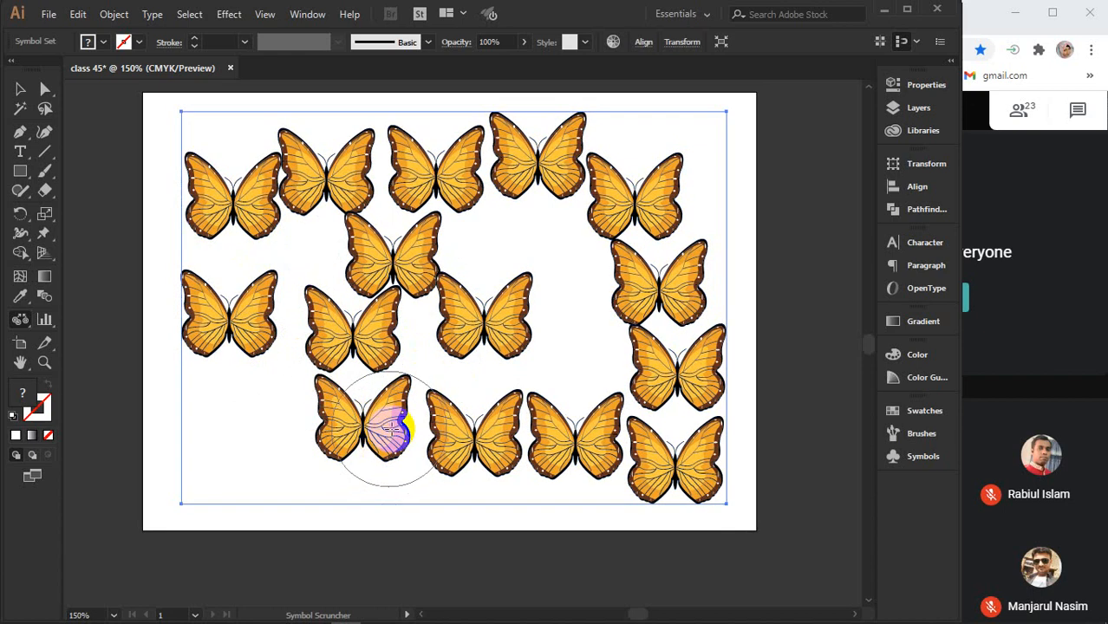
- Enlarge the lower-left butterfly with the Symbol Sizer Tool and a smaller brush until it extends beyond the artboard
click(23, 325)
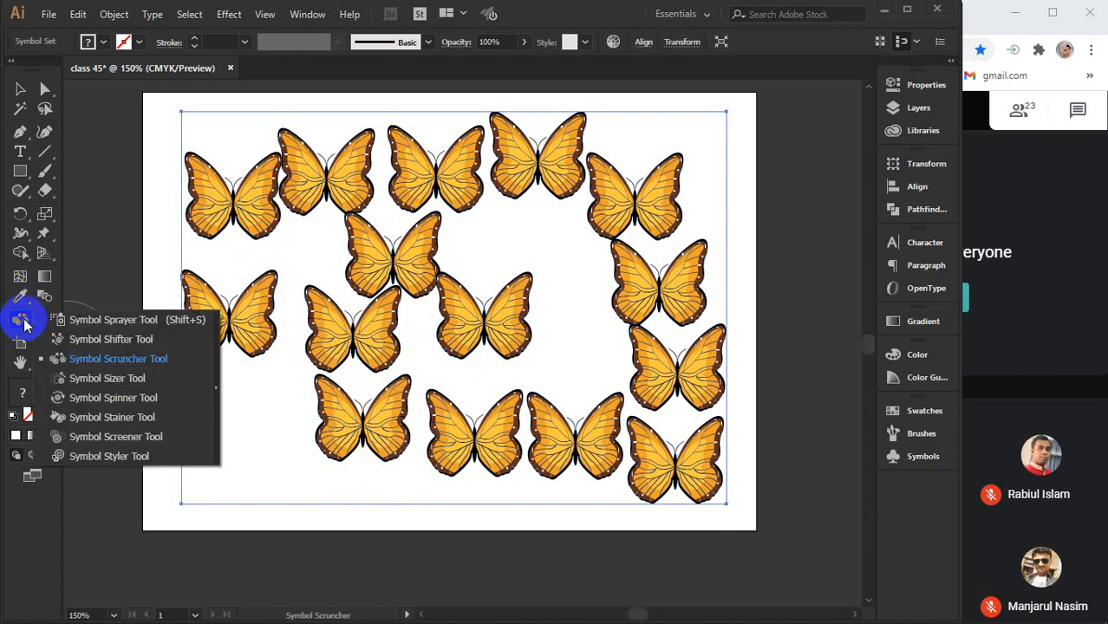
click(111, 379)
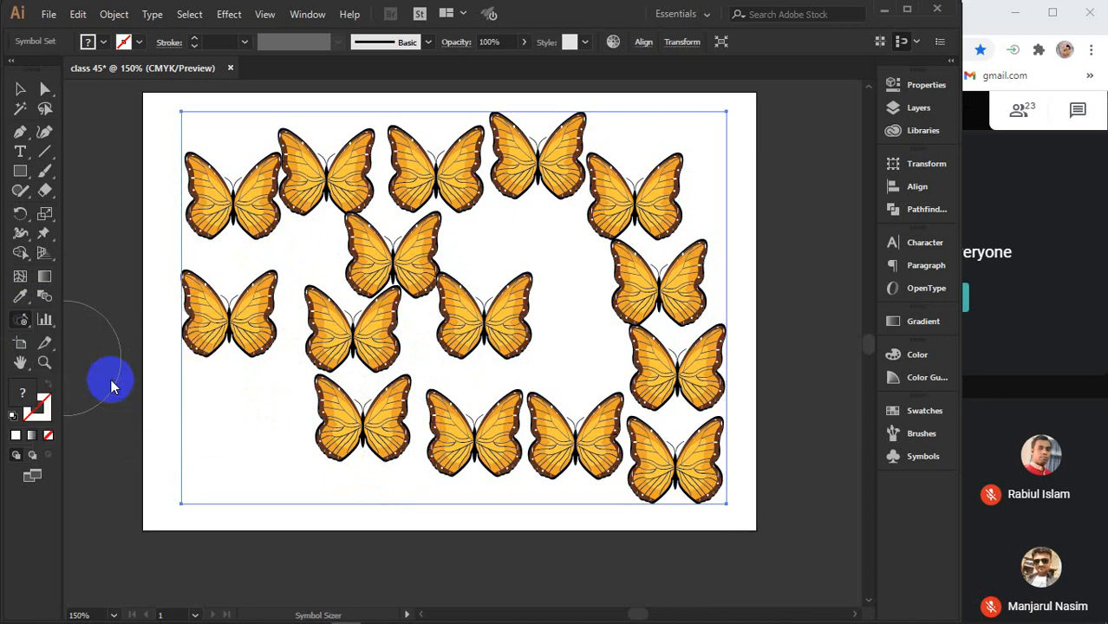
drag(265, 342, 230, 318)
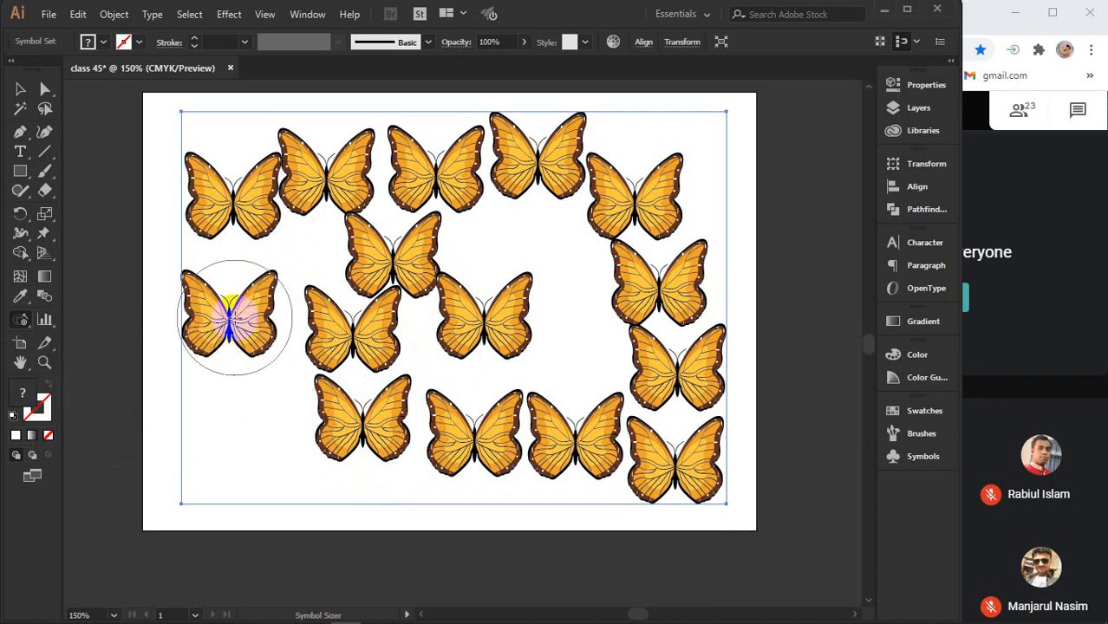
key(bracketleft)
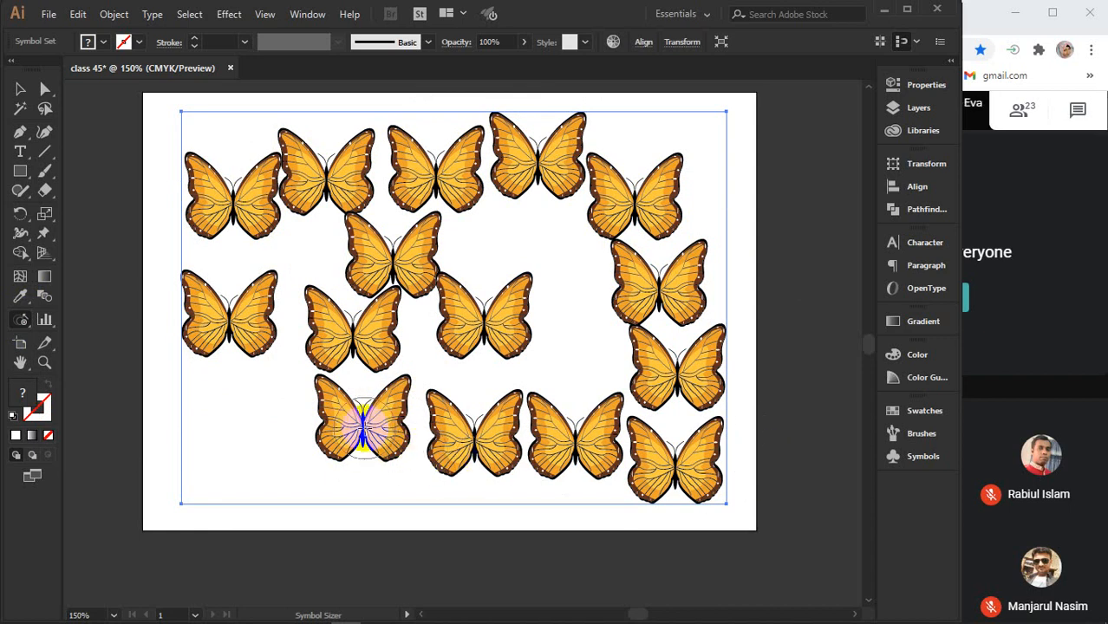
drag(363, 425, 363, 425)
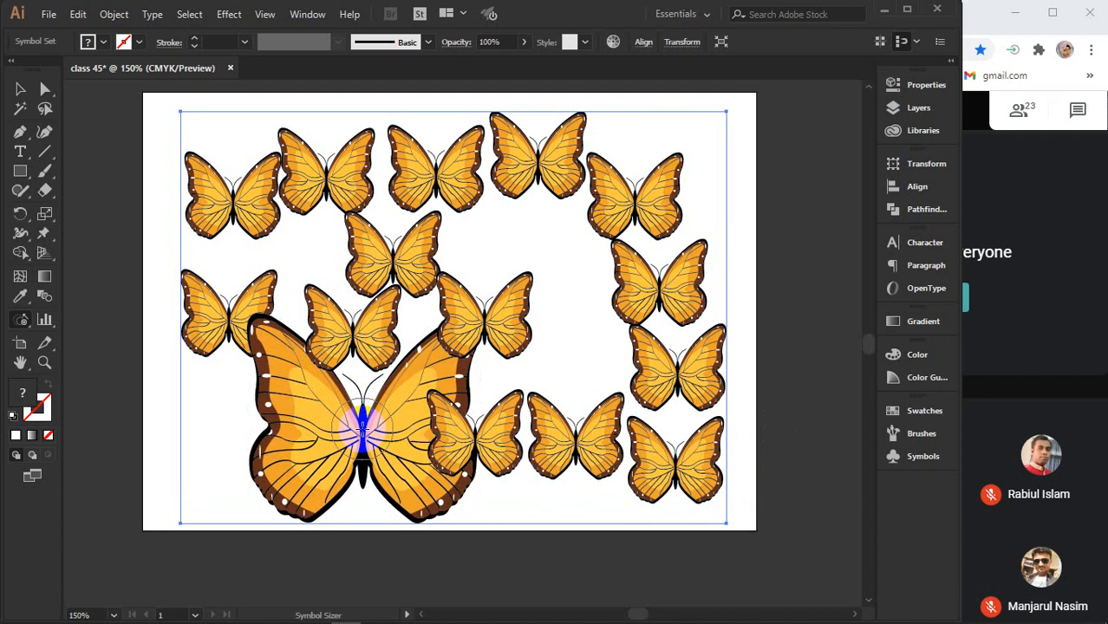
drag(362, 425, 362, 425)
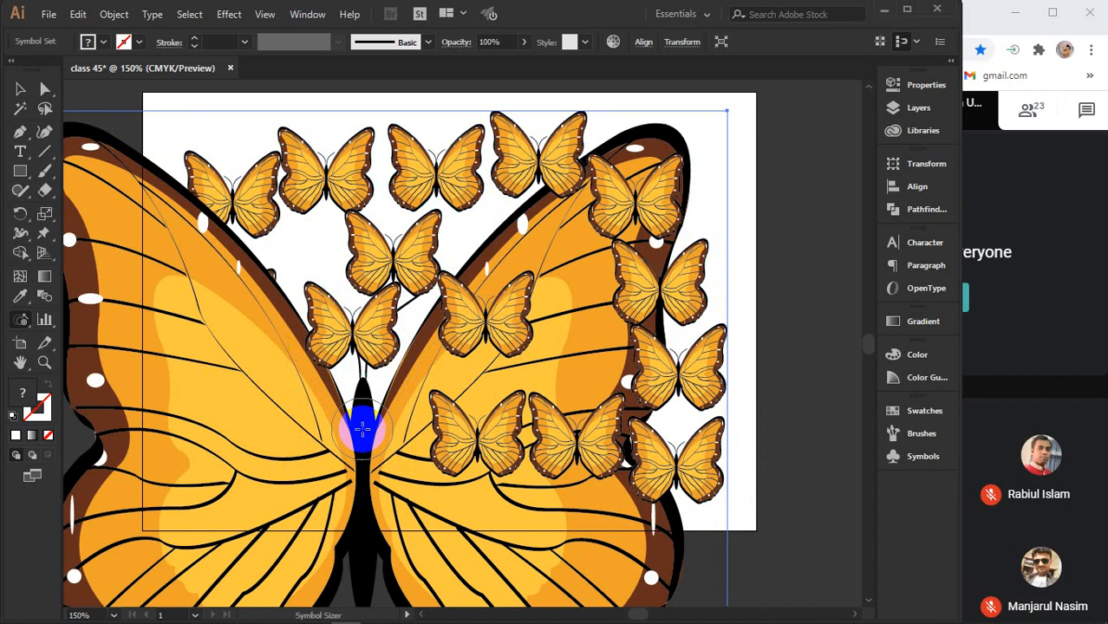
- Enlarge the top-centre butterfly and the two middle butterflies along the right edge with the Symbol Sizer
drag(363, 427, 440, 143)
drag(664, 293, 685, 369)
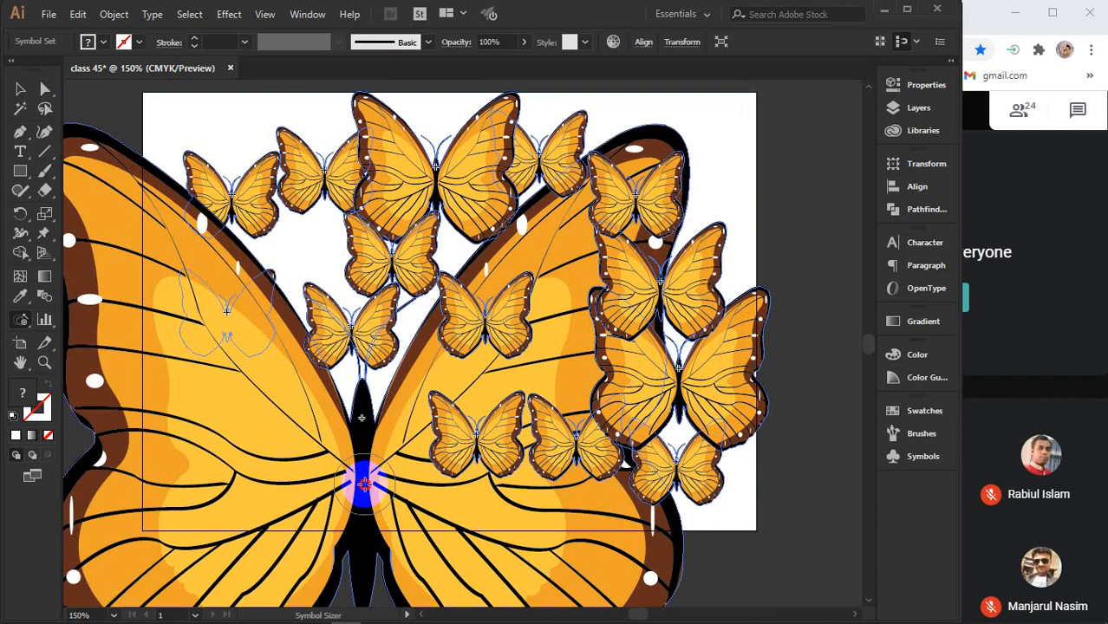
click(364, 481)
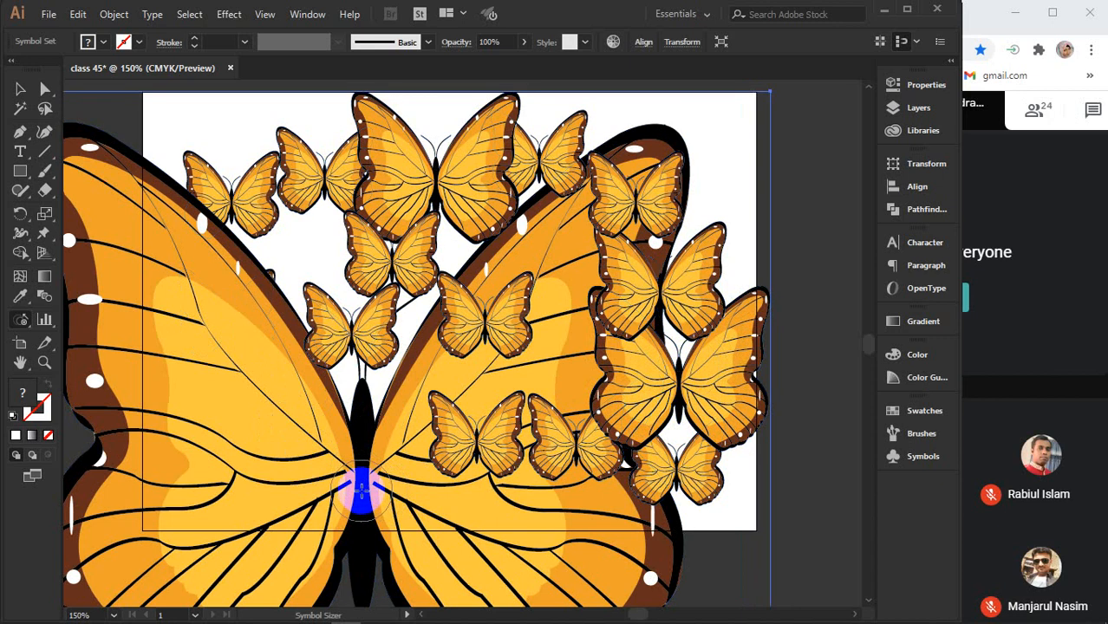
- Shrink the larger right-edge butterfly, the top-centre butterfly and the giant butterfly with the Symbol Sizer
scroll(364, 484, down, 1)
scroll(364, 481, down, 4)
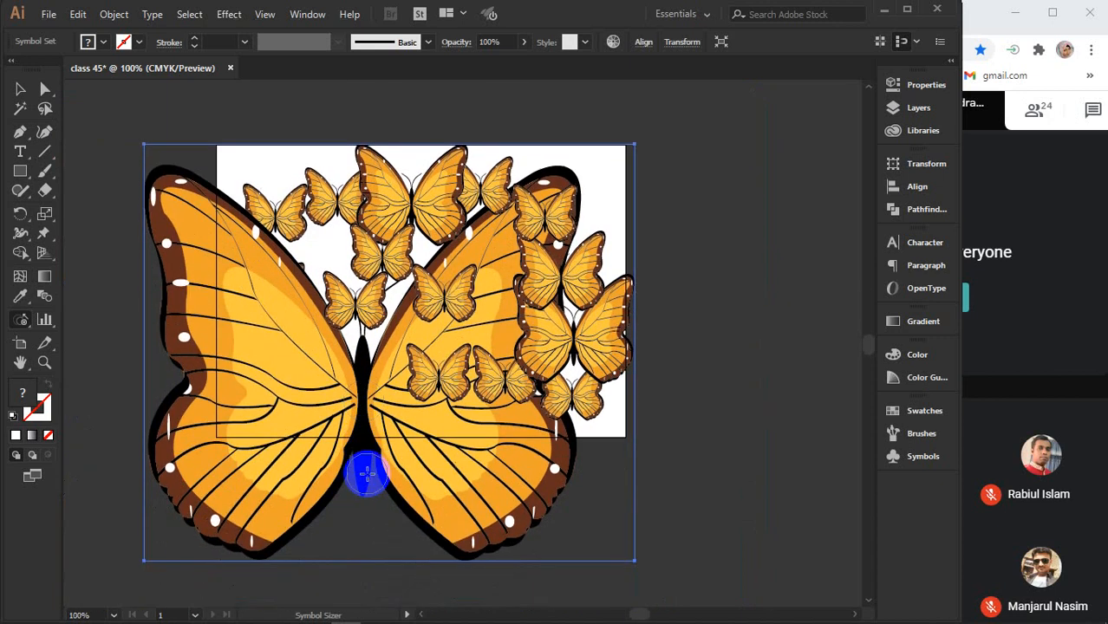
click(361, 406)
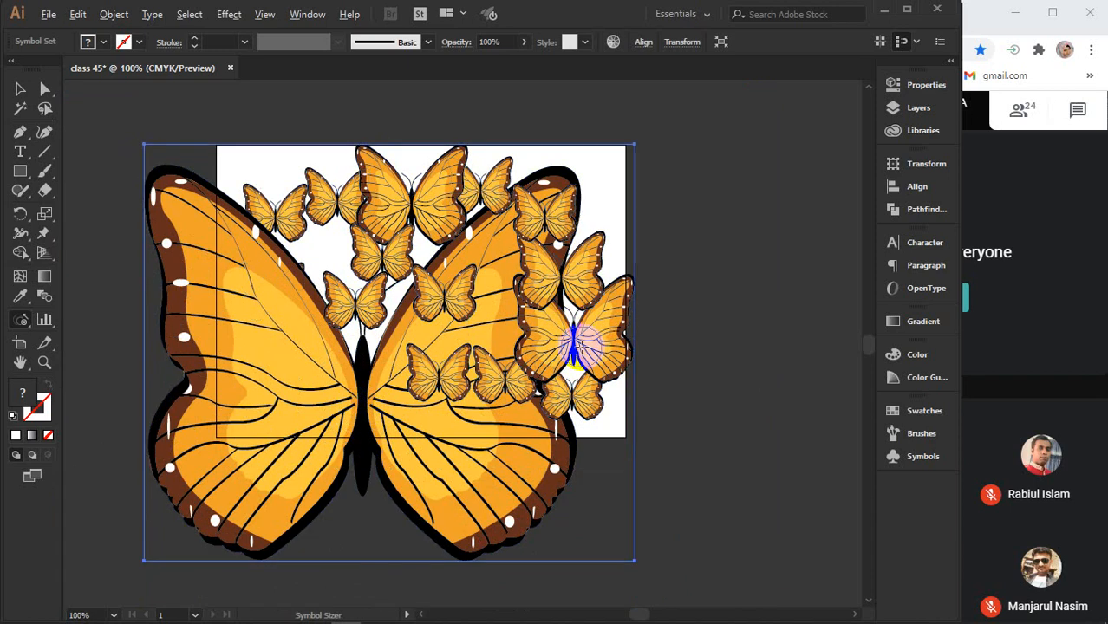
alt+click(577, 338)
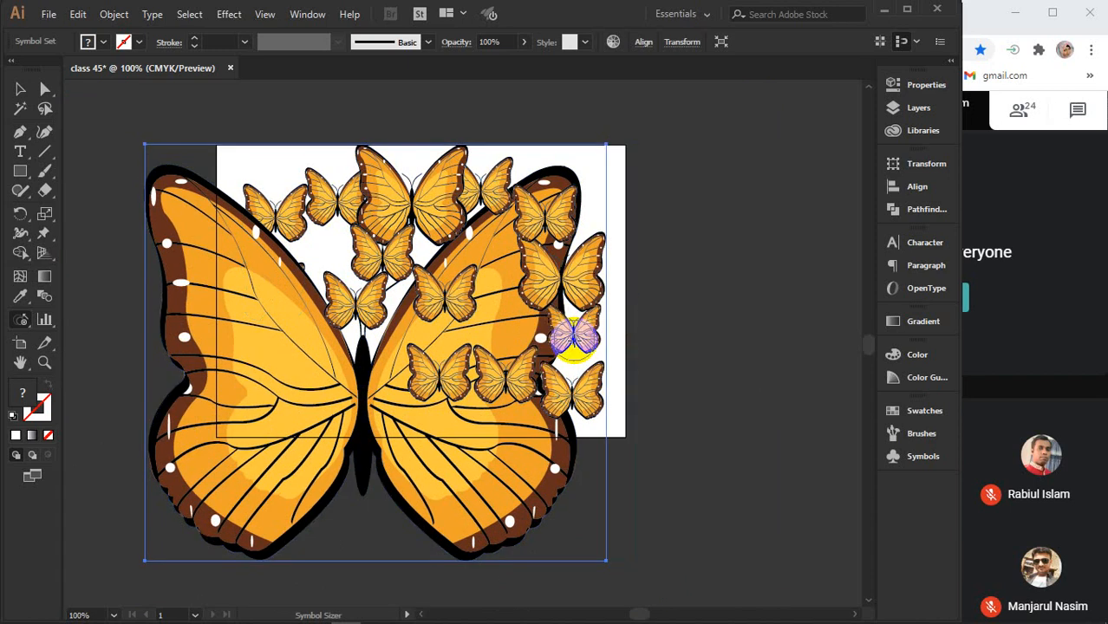
alt+click(574, 340)
alt+click(400, 193)
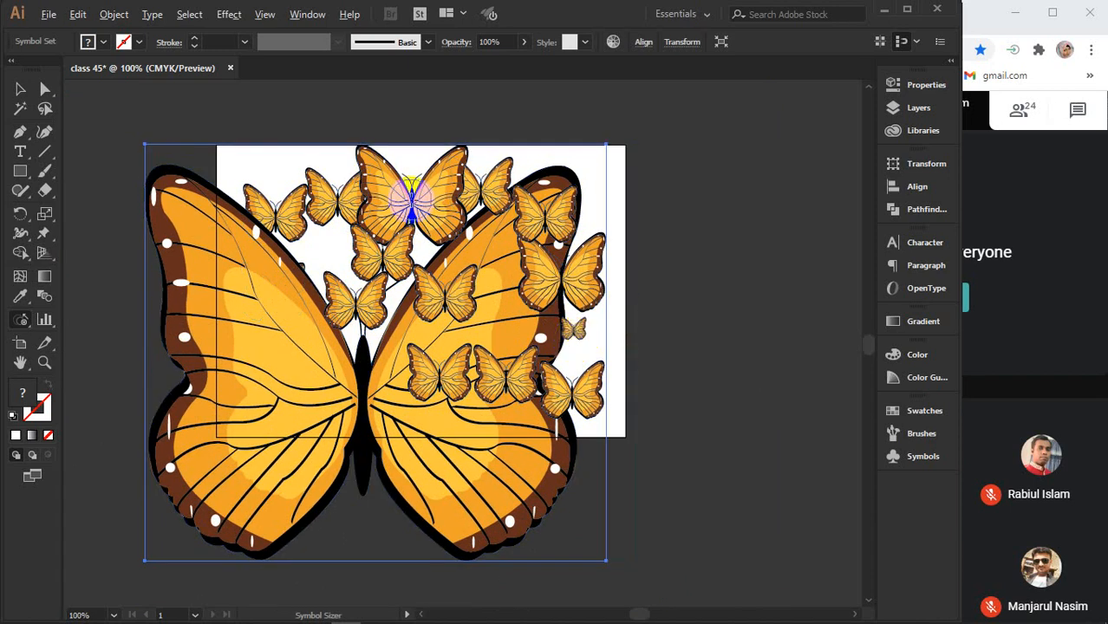
alt+click(359, 412)
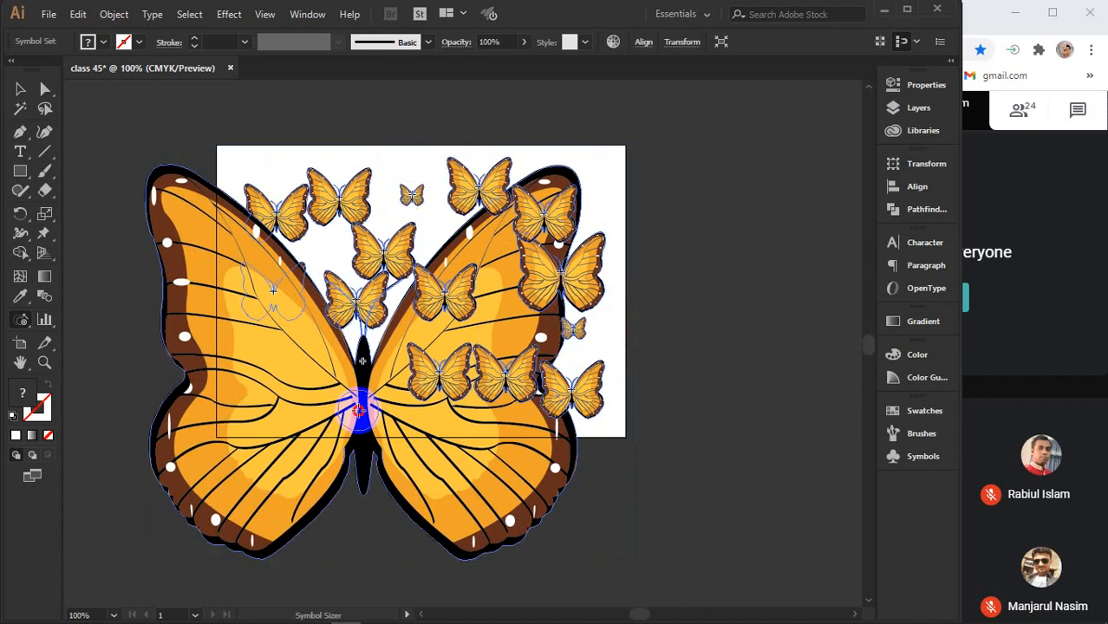
alt+click(359, 351)
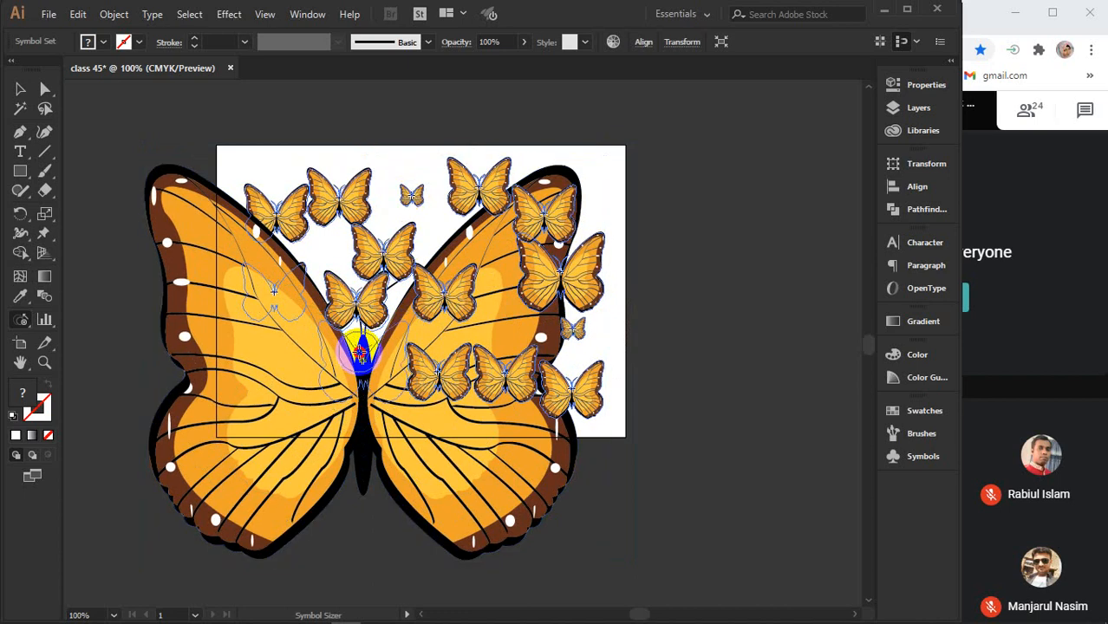
click(274, 299)
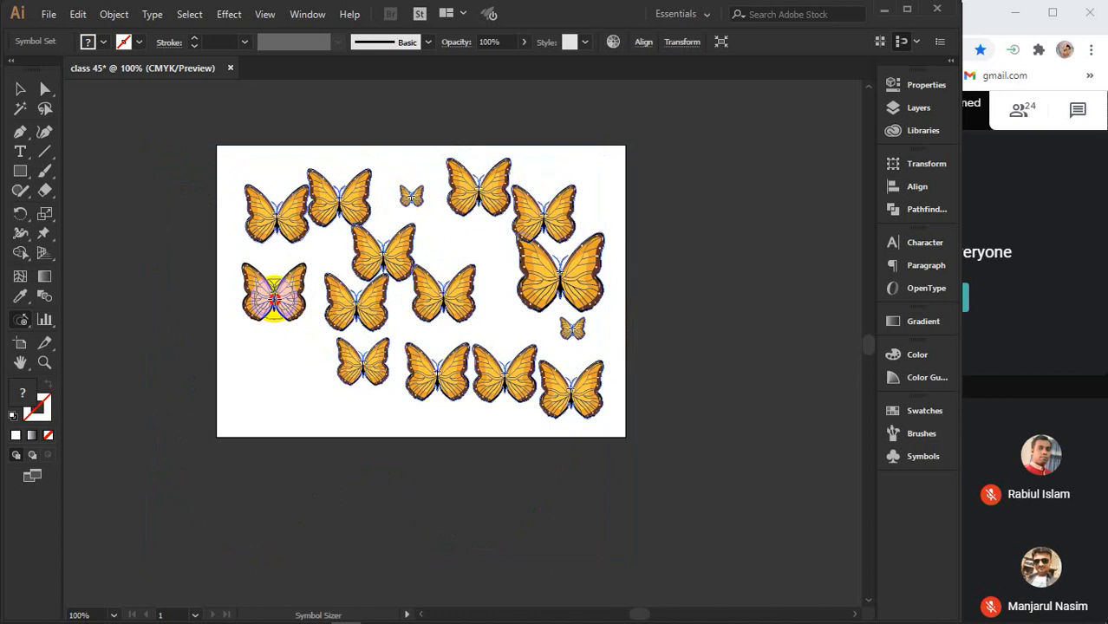
- Shrink the two left-edge butterflies, the upper-centre butterfly and the remaining full-size ones in the top row
alt+click(274, 299)
alt+click(280, 218)
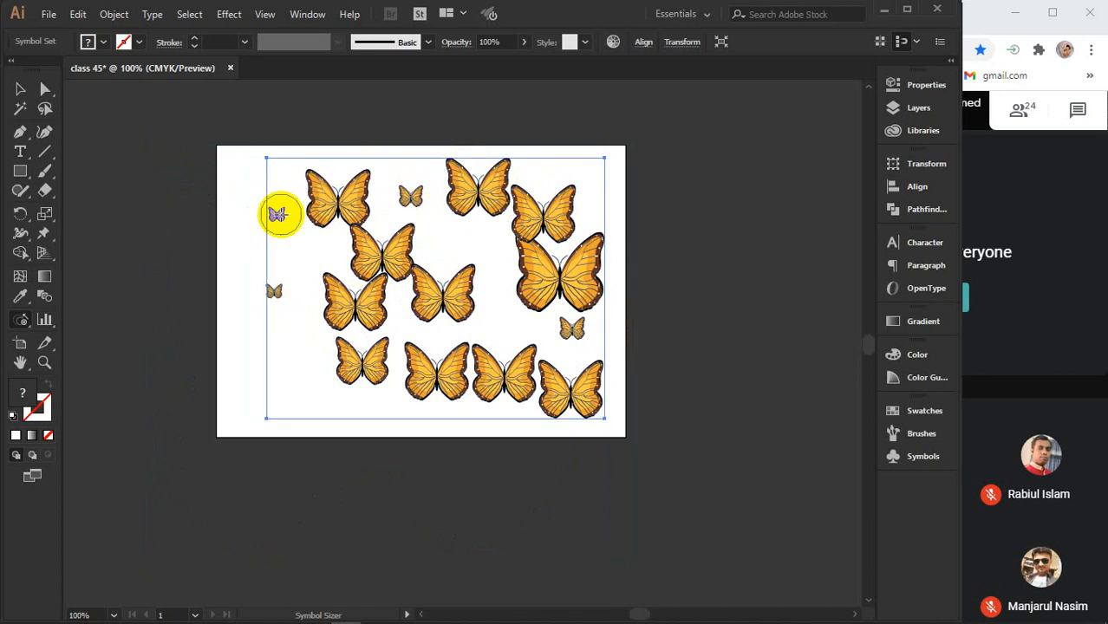
click(397, 256)
alt+click(397, 257)
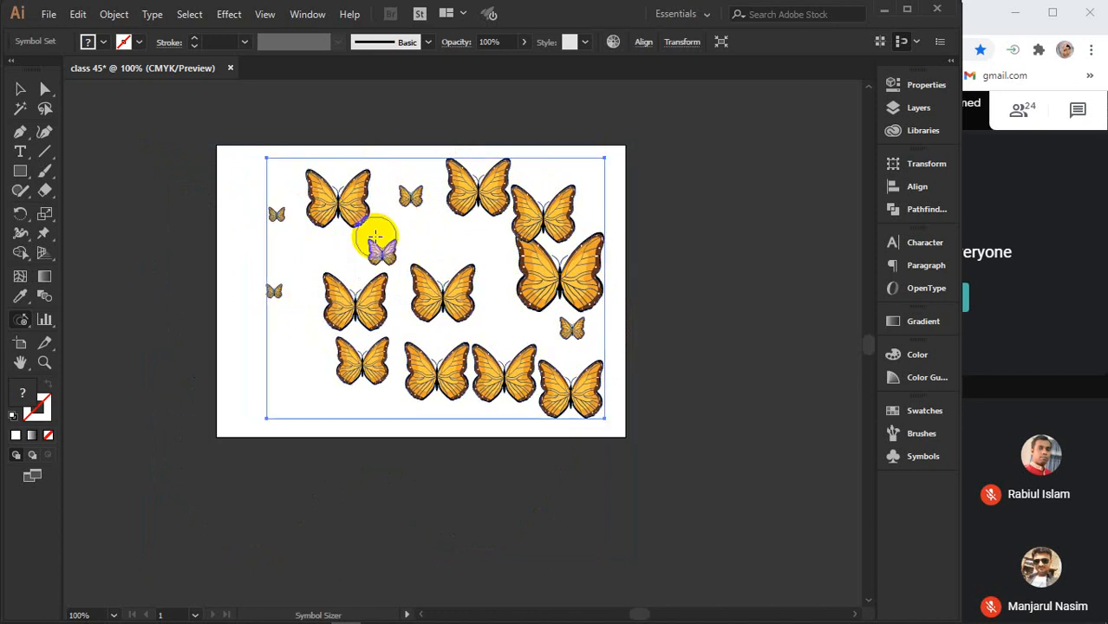
alt+click(328, 199)
alt+click(478, 186)
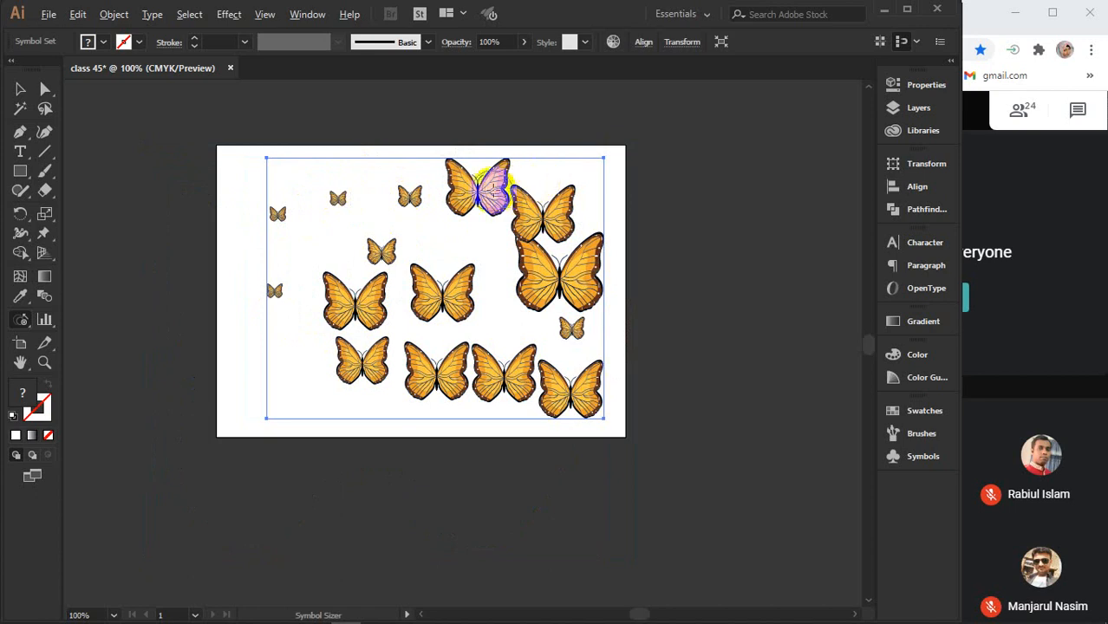
- Reduce the upper-right, right-edge and lower-right corner butterflies with the Symbol Sizer
alt+click(555, 279)
alt+click(541, 211)
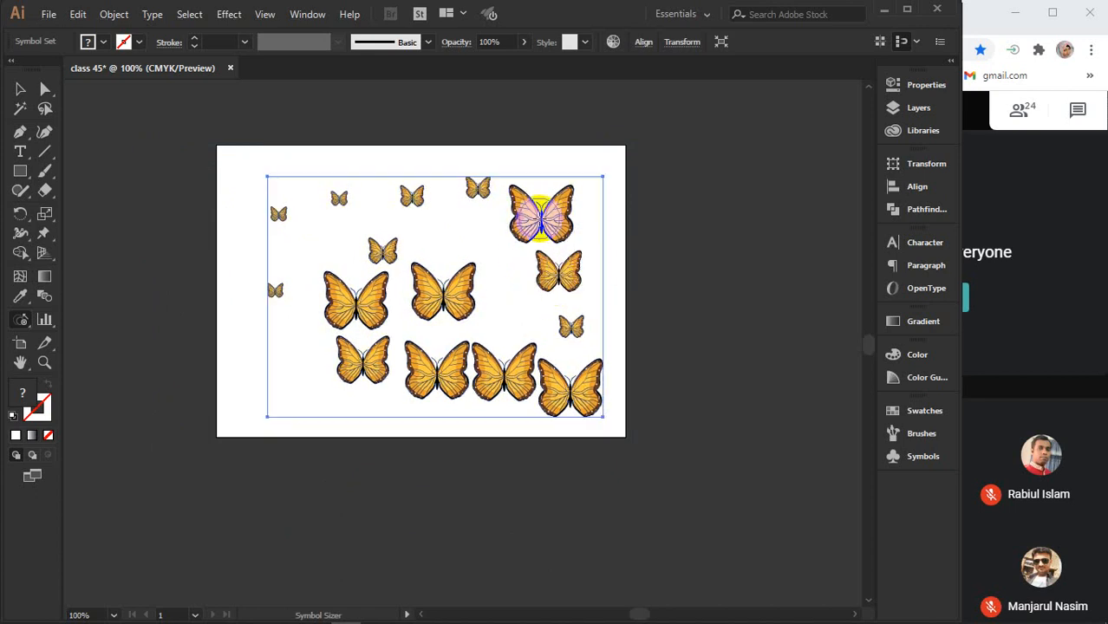
alt+click(533, 355)
alt+click(567, 407)
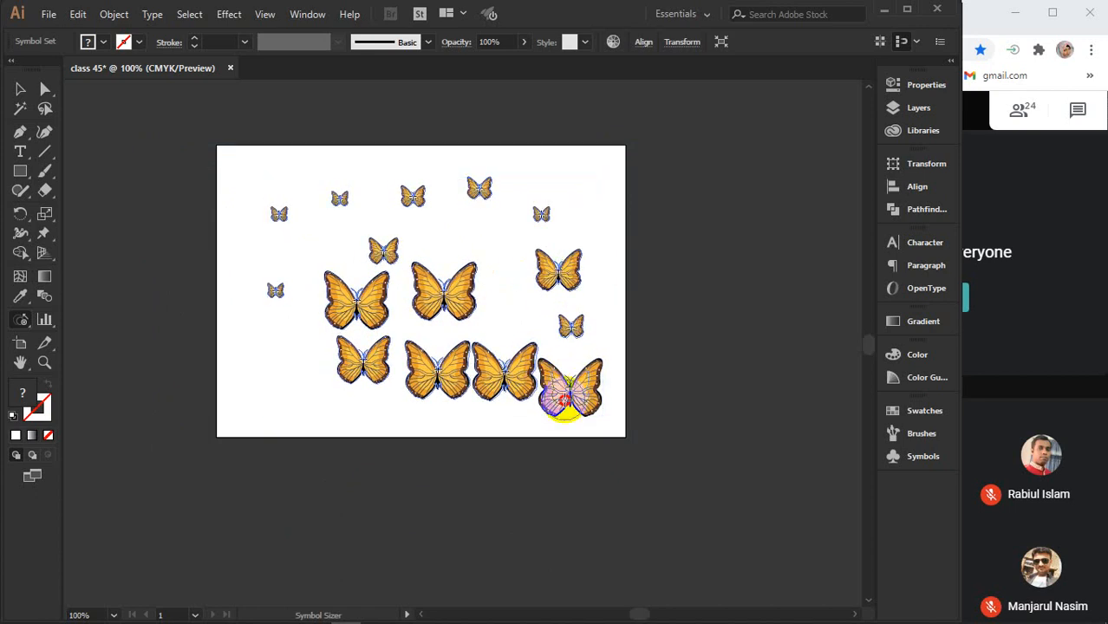
- Enlarge the top-centre butterfly, and shrink the centre butterfly and the one directly below it
alt+click(416, 199)
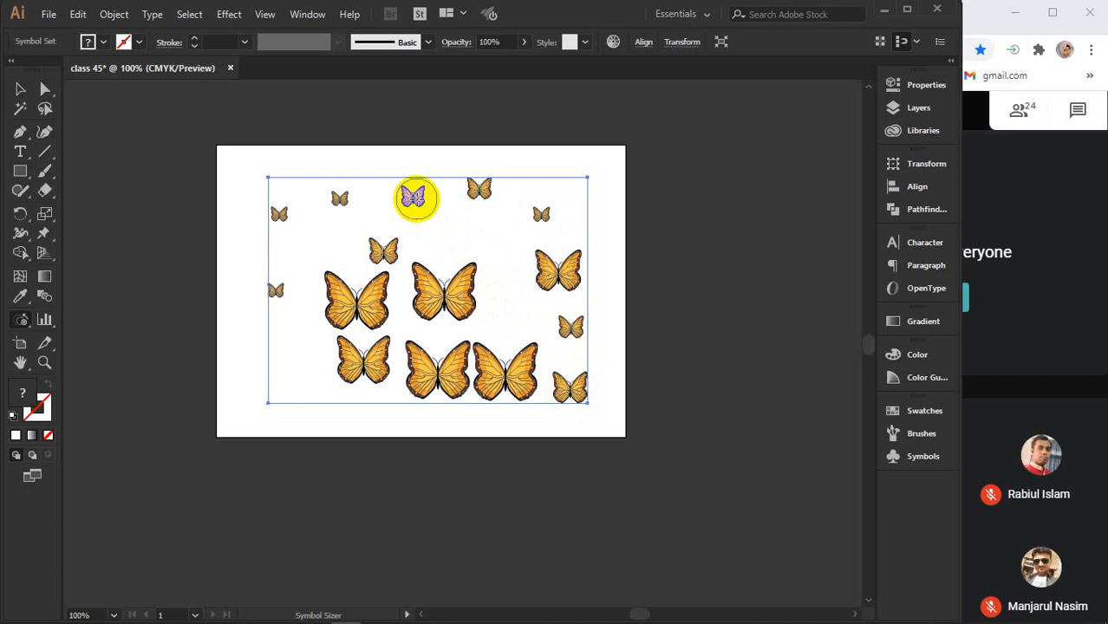
click(414, 196)
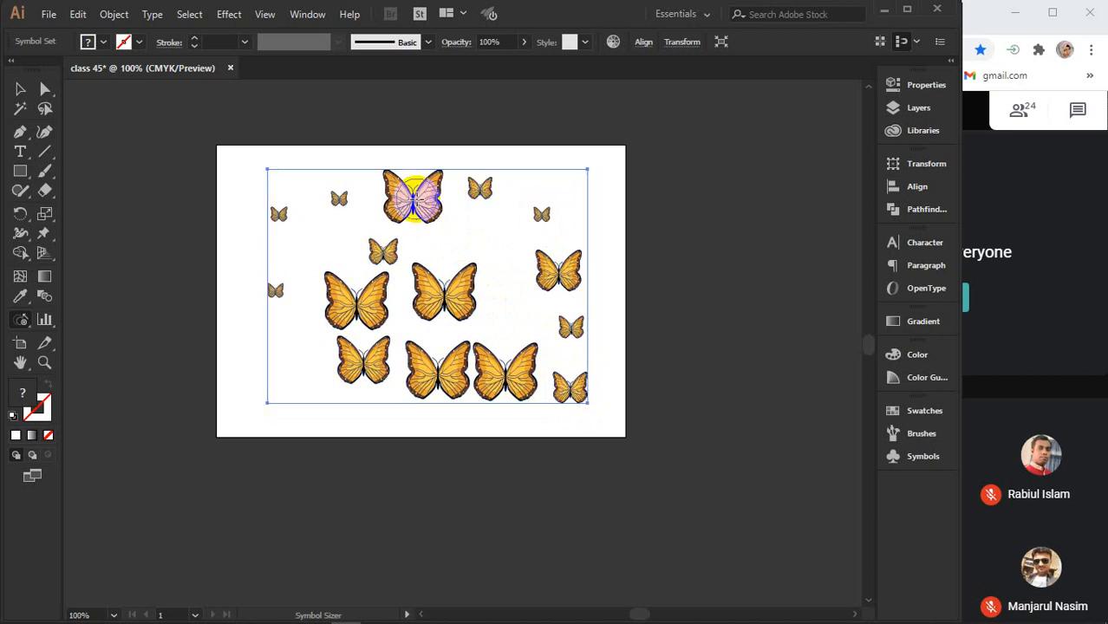
click(448, 296)
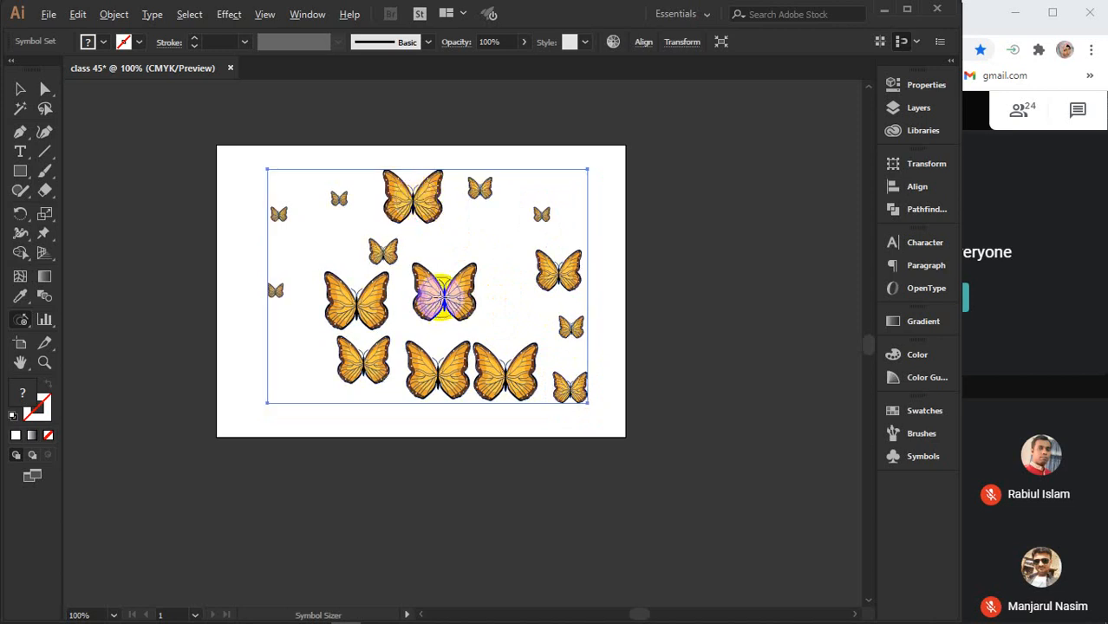
alt+click(444, 292)
alt+click(438, 373)
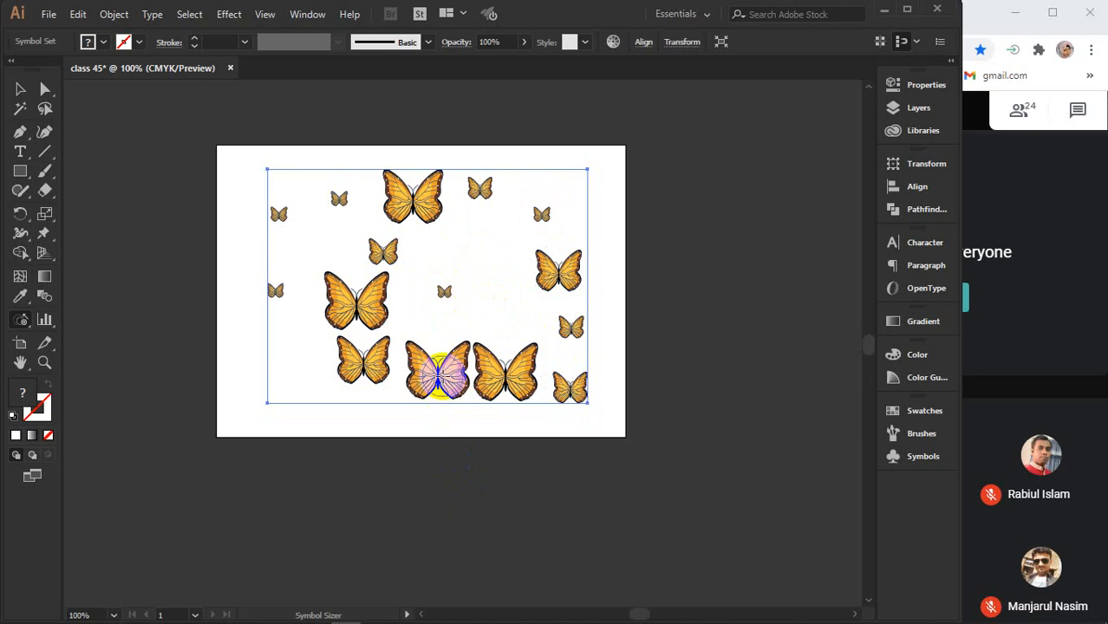
alt+click(441, 373)
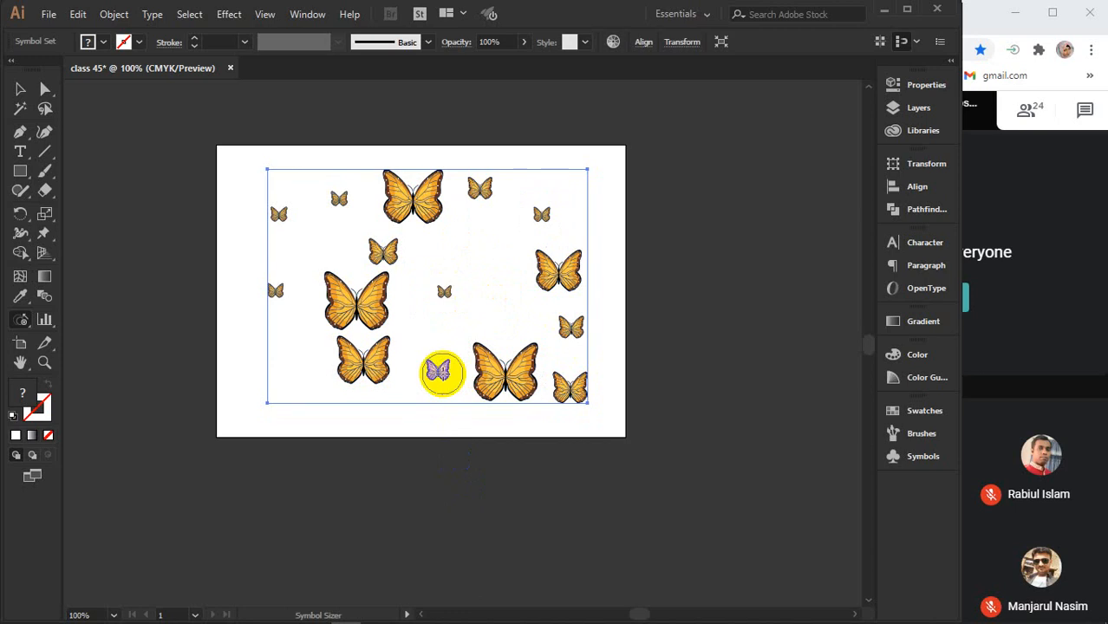
- Delete the whole butterfly symbol set from the artboard
scroll(444, 292, up, 2)
scroll(443, 292, down, 1)
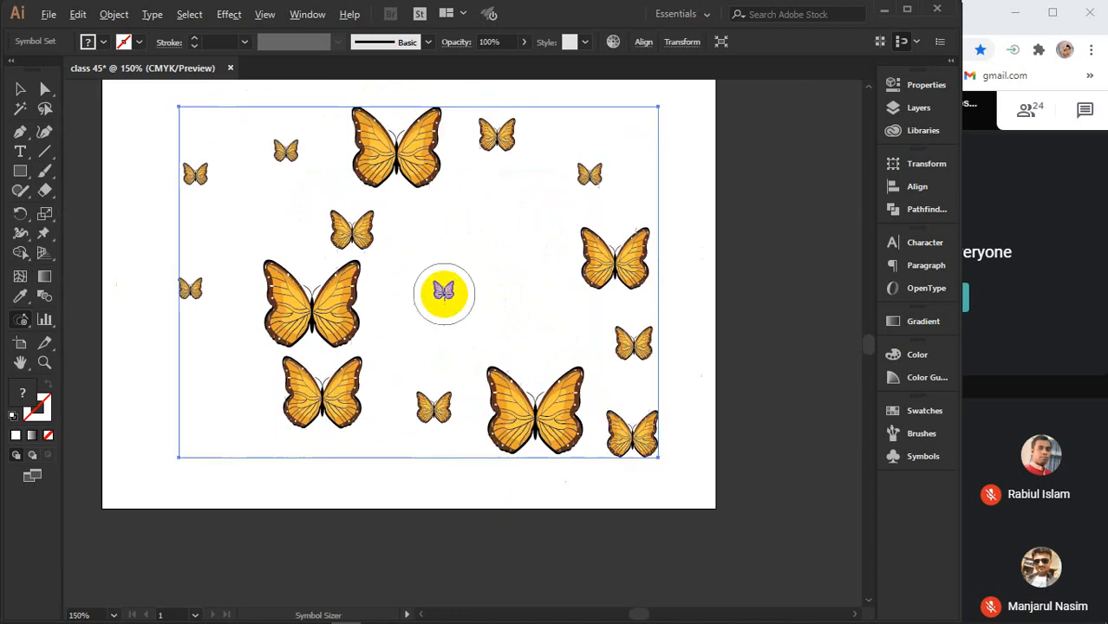
key(space)
drag(432, 262, 476, 307)
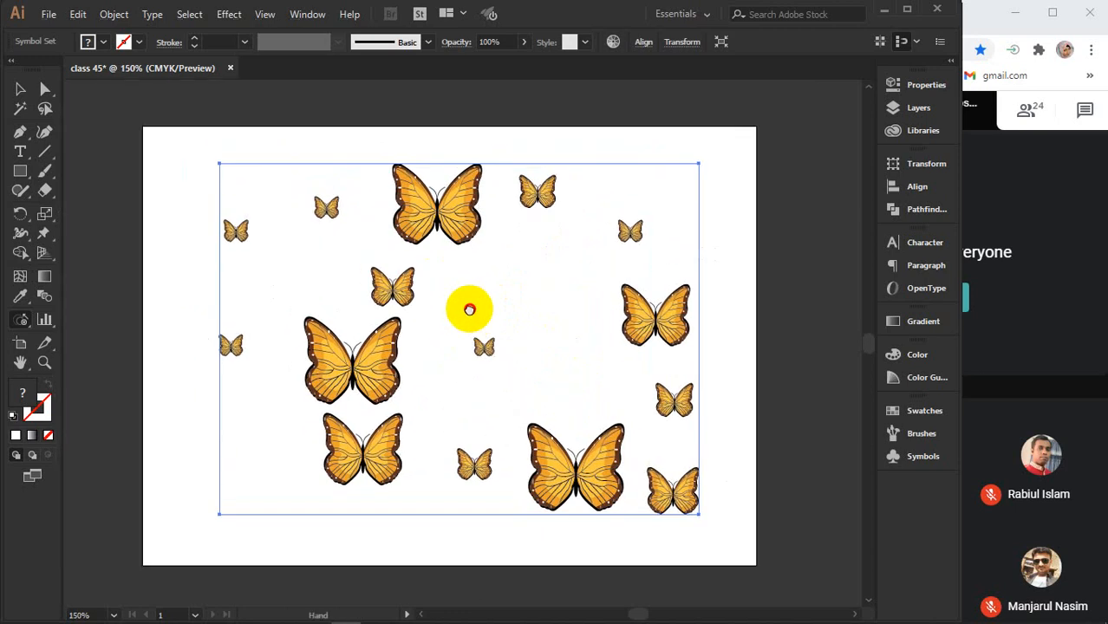
click(20, 91)
key(Delete)
click(420, 212)
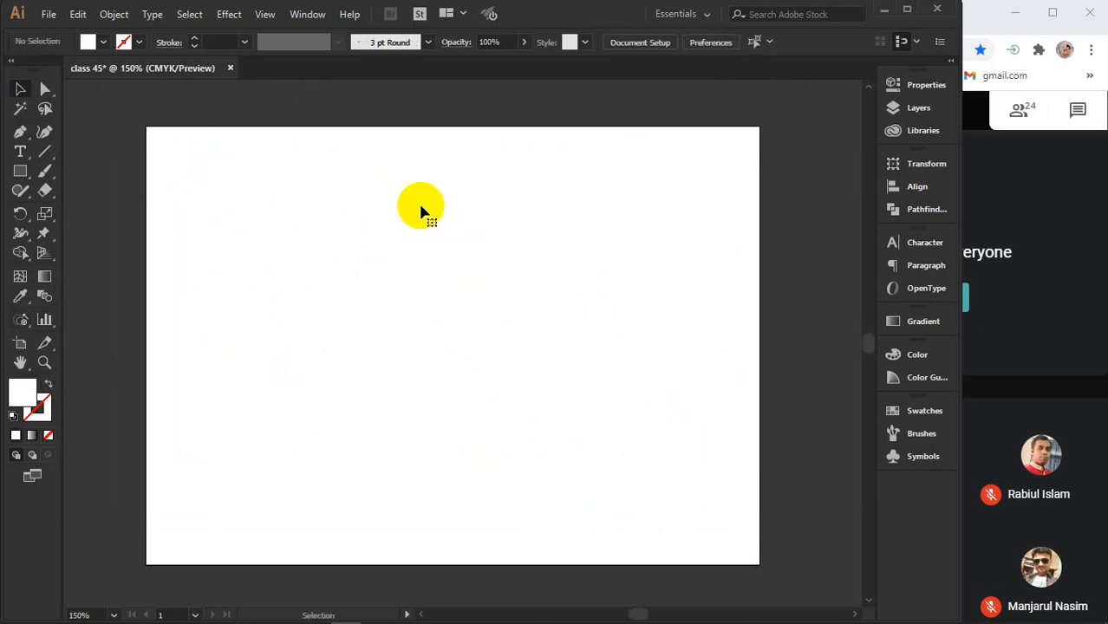
- Spray a band of tree symbols across the upper artboard with the Symbol Sprayer and move the set fully onto the artboard
drag(21, 315, 110, 329)
click(921, 457)
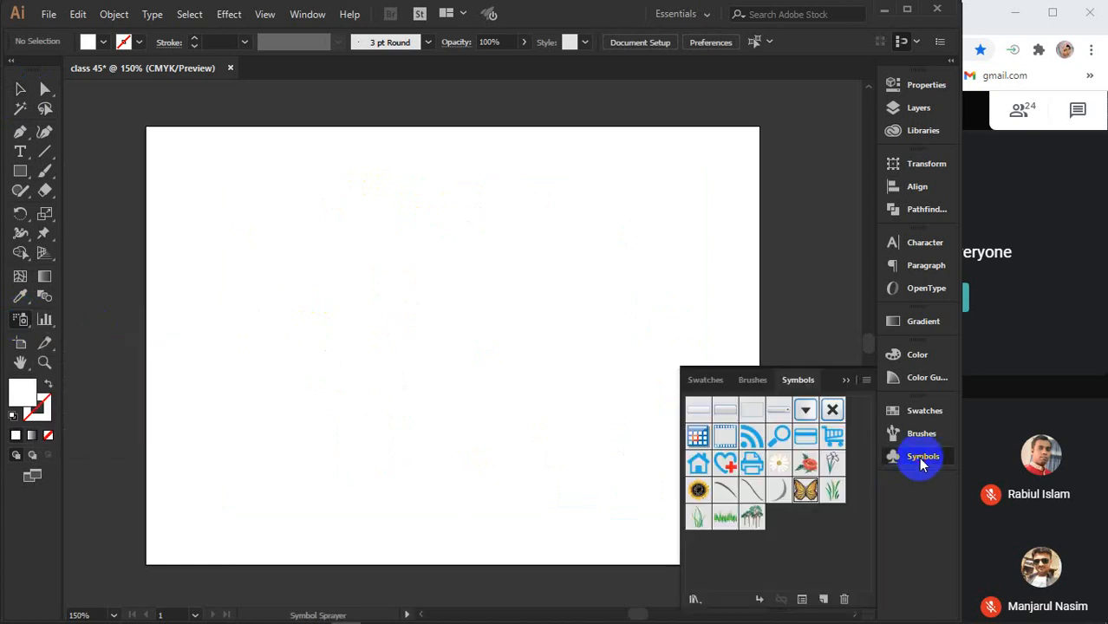
click(845, 381)
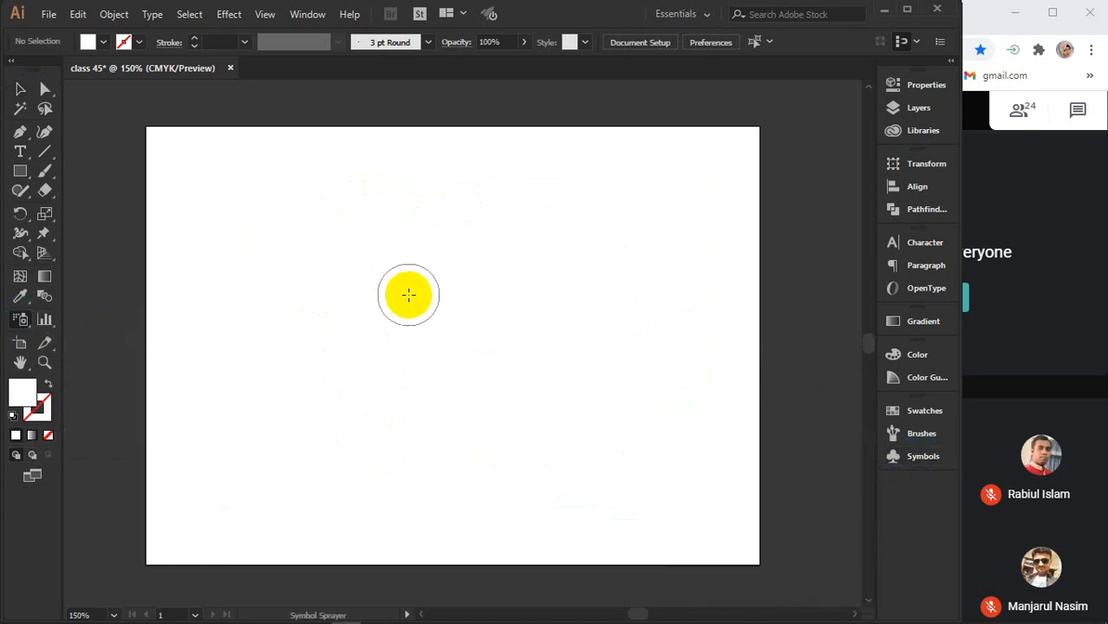
mouse_move(313, 227)
mouse_down()
mouse_move(252, 243)
mouse_move(223, 206)
mouse_move(270, 234)
mouse_move(445, 250)
mouse_move(418, 288)
mouse_up()
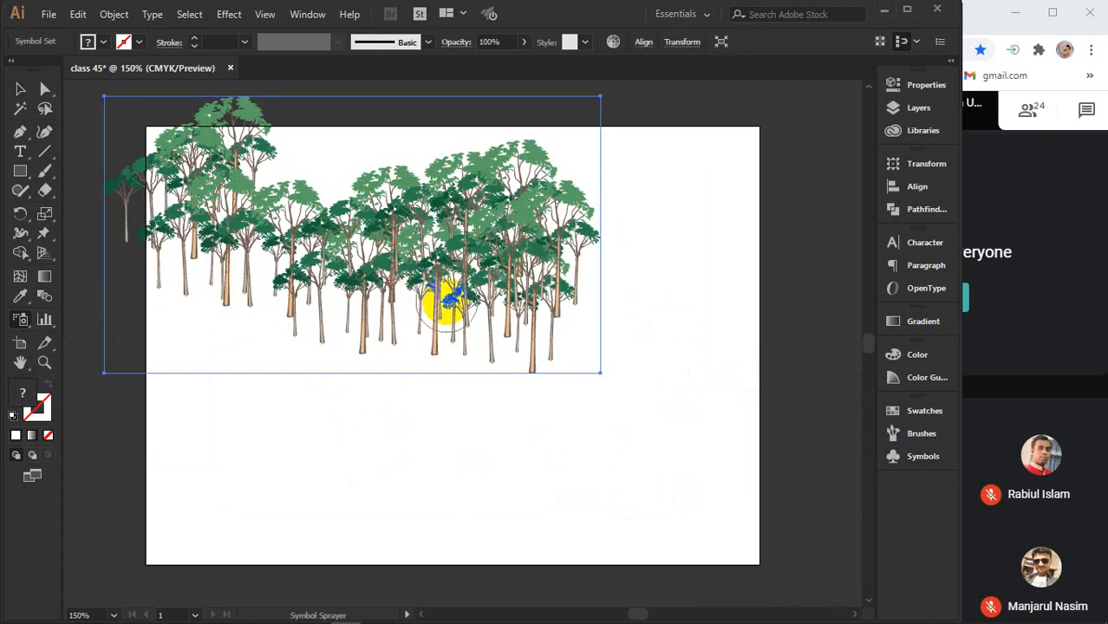
click(20, 89)
drag(387, 236, 485, 284)
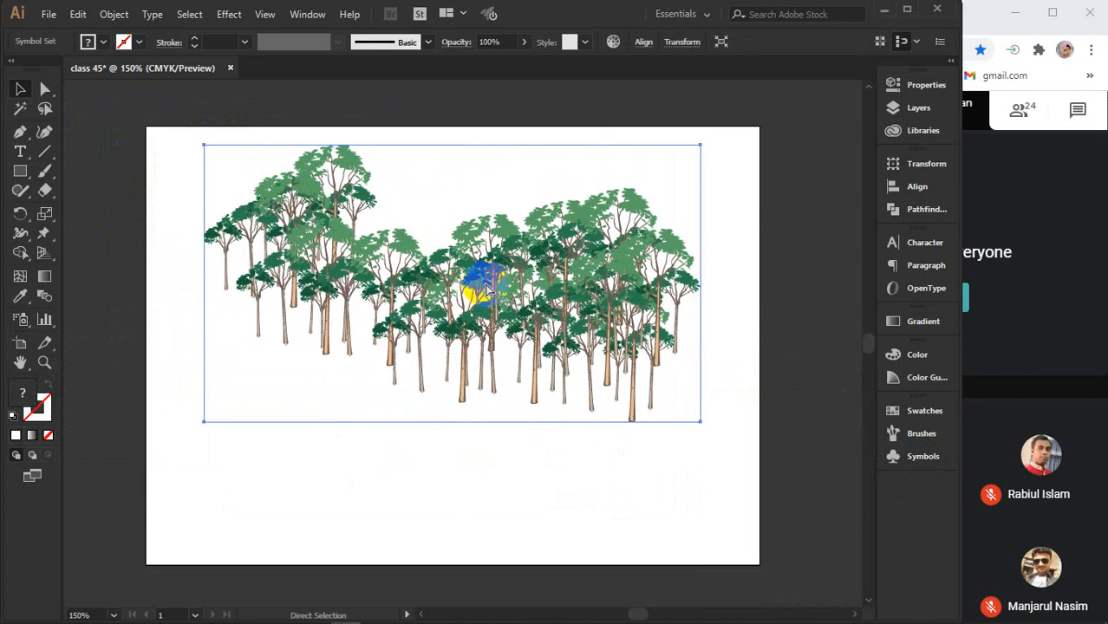
- Deselect the trees and spray clumps of the wide grass symbol along the bases of the tree trunks with the Symbol Sprayer
key(ctrl+shift+a)
drag(344, 230, 640, 401)
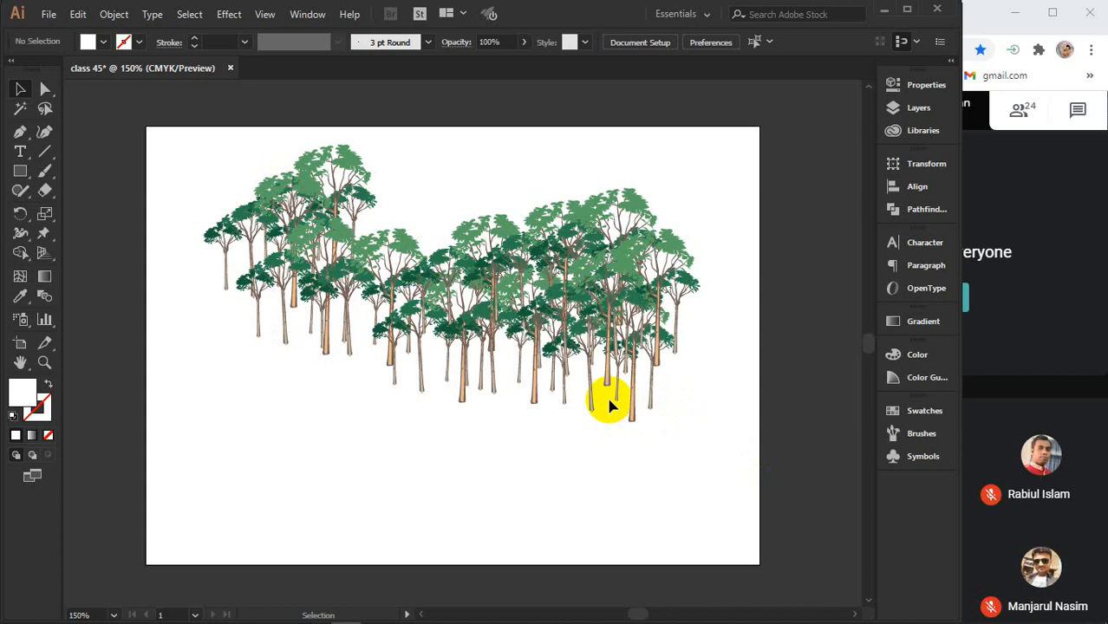
click(18, 321)
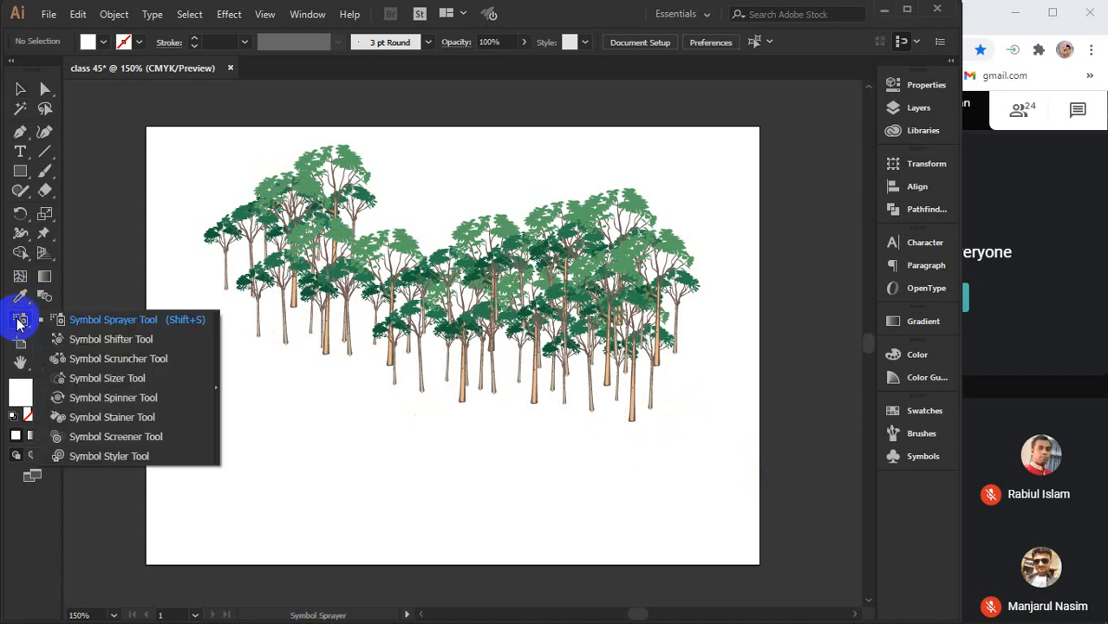
click(119, 319)
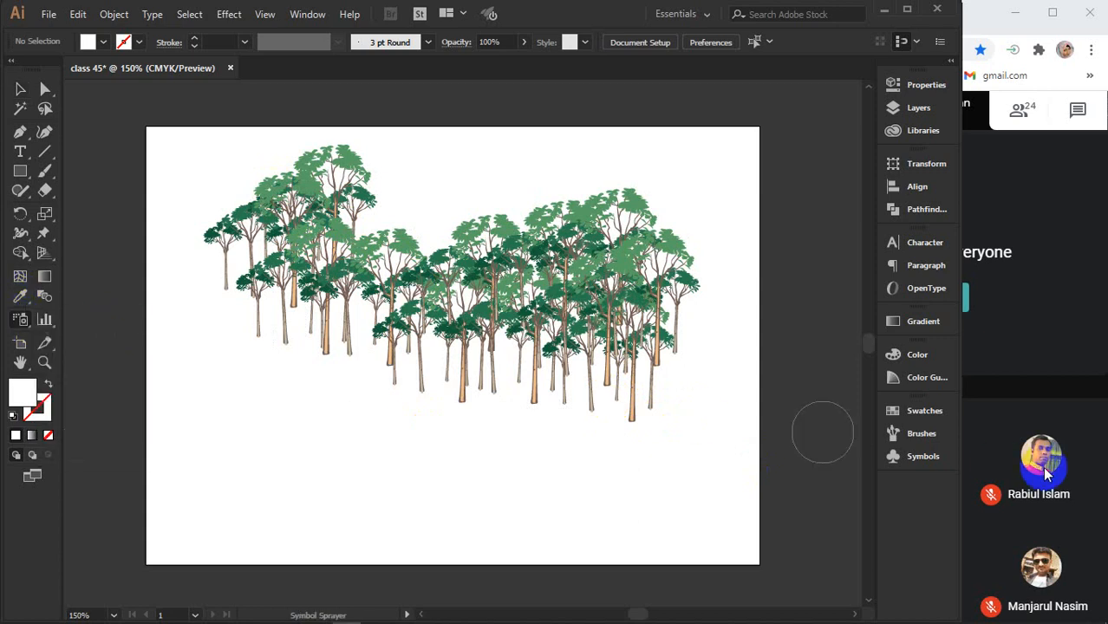
click(912, 462)
click(726, 520)
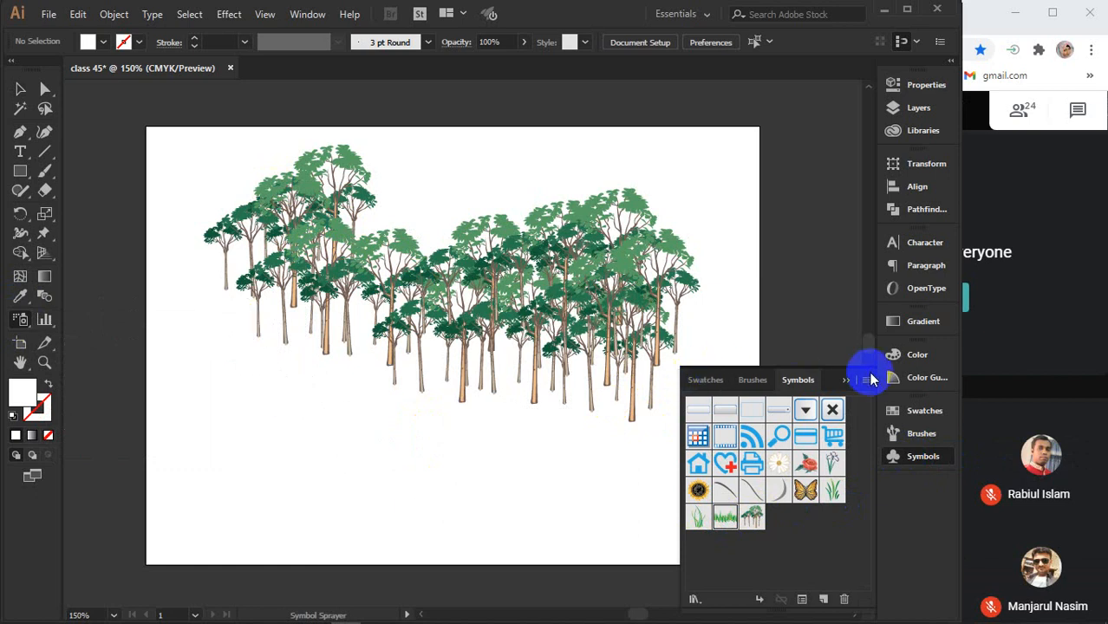
click(848, 381)
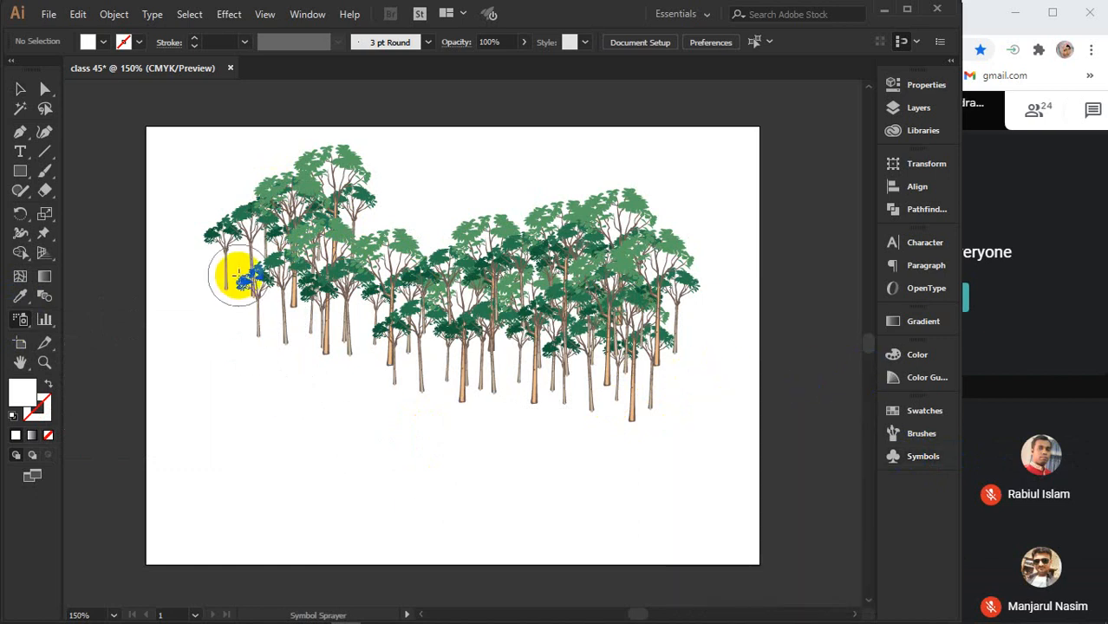
mouse_move(239, 276)
mouse_down()
mouse_move(285, 323)
mouse_move(449, 396)
mouse_move(647, 396)
mouse_move(646, 416)
mouse_move(645, 383)
mouse_move(652, 372)
mouse_move(662, 382)
mouse_move(641, 395)
mouse_move(487, 371)
mouse_up()
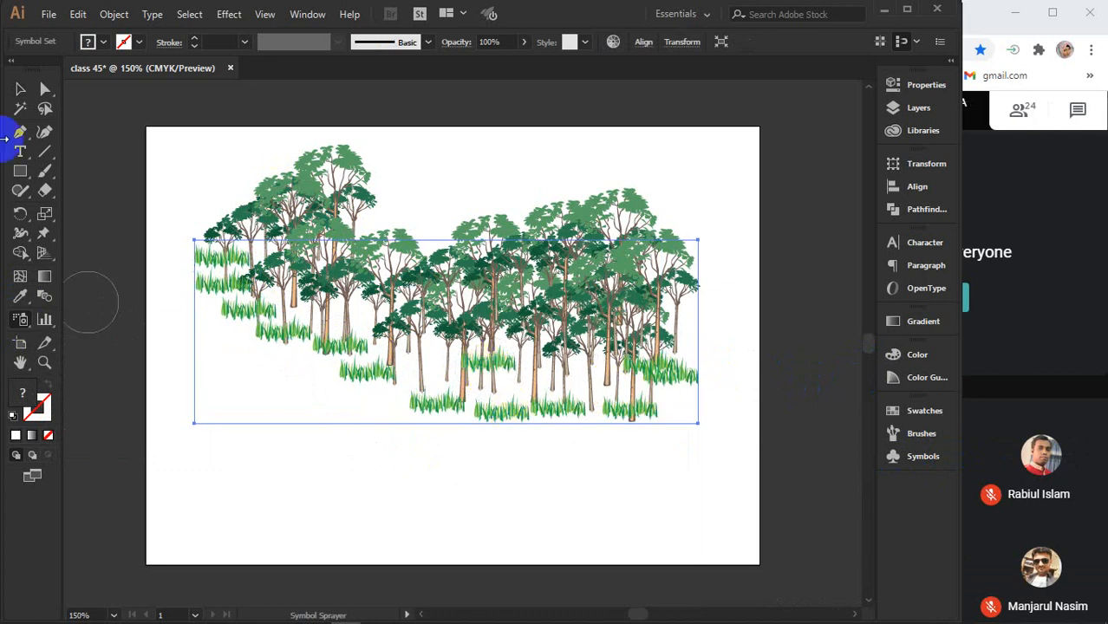
mouse_move(610, 392)
mouse_down()
mouse_move(611, 380)
mouse_move(554, 389)
mouse_move(239, 329)
mouse_up()
- Shift the grass clumps beneath the central and right-hand trees toward the trunk bases with the Symbol Shifter
mouse_move(15, 321)
mouse_down()
mouse_move(141, 356)
mouse_move(113, 339)
mouse_up()
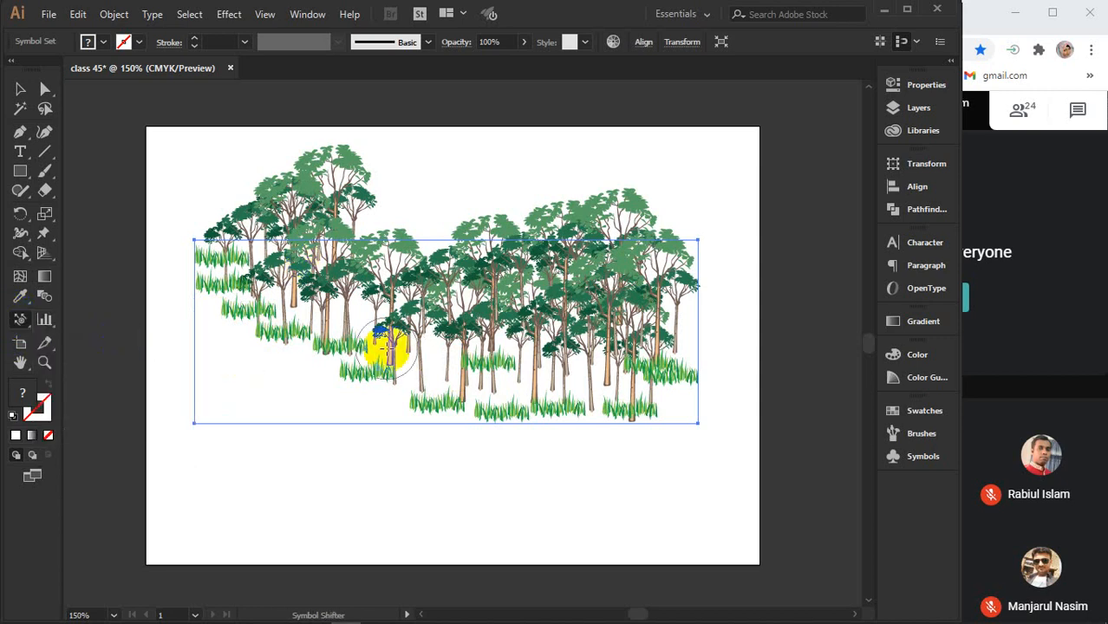
scroll(652, 345, up, 3)
scroll(613, 488, down, 3)
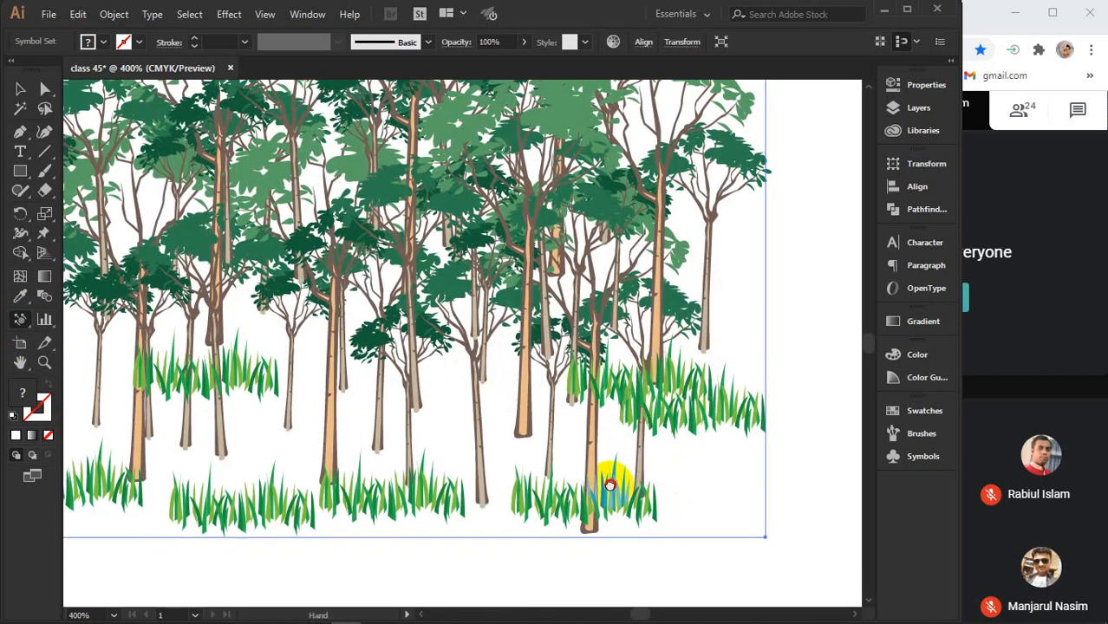
mouse_move(588, 431)
mouse_down()
mouse_move(579, 480)
mouse_move(665, 434)
mouse_move(687, 379)
mouse_move(692, 409)
mouse_move(766, 389)
mouse_move(727, 406)
mouse_move(672, 406)
mouse_up()
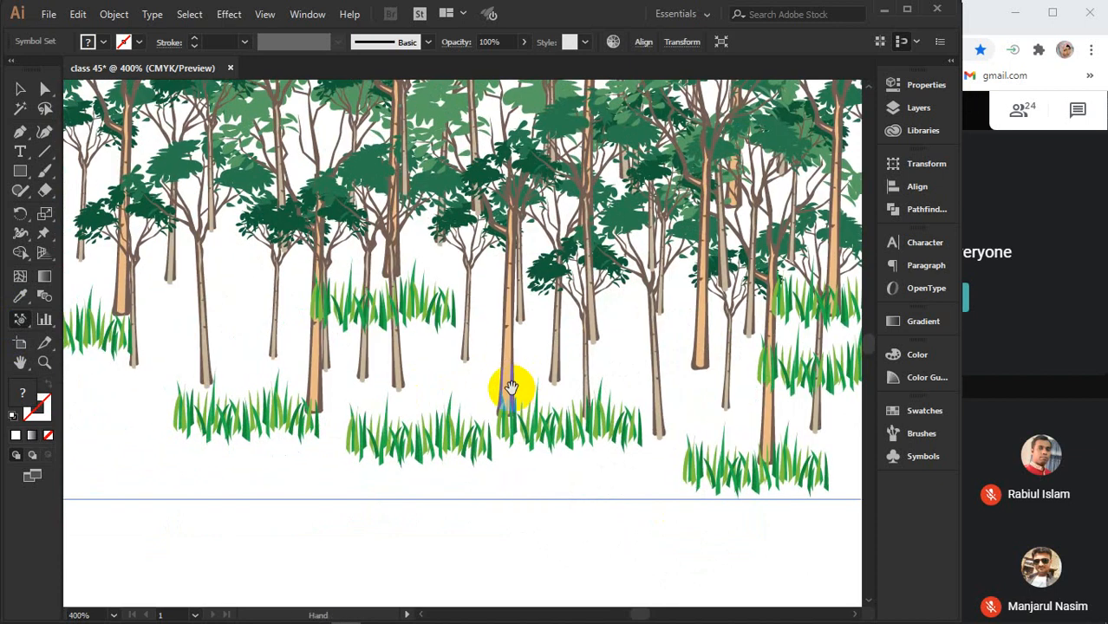
mouse_move(507, 388)
mouse_down()
mouse_move(557, 426)
mouse_move(556, 445)
mouse_move(614, 447)
mouse_move(607, 364)
mouse_move(607, 377)
mouse_move(589, 375)
mouse_up()
mouse_move(431, 460)
mouse_down()
mouse_move(485, 401)
mouse_move(384, 307)
mouse_move(447, 265)
mouse_move(455, 303)
mouse_move(399, 445)
mouse_move(374, 422)
mouse_move(341, 422)
mouse_move(368, 423)
mouse_up()
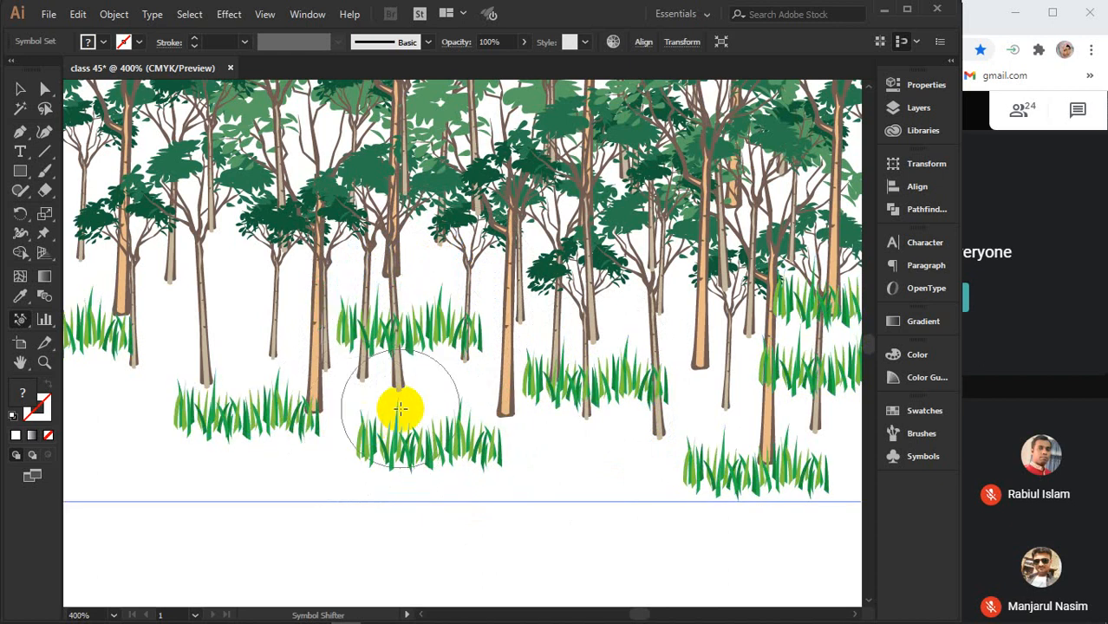
mouse_move(438, 450)
mouse_down()
mouse_move(374, 415)
mouse_move(421, 317)
mouse_move(453, 347)
mouse_move(424, 319)
mouse_move(442, 361)
mouse_move(440, 395)
mouse_move(477, 395)
mouse_move(278, 425)
mouse_move(247, 408)
mouse_move(241, 388)
mouse_move(228, 425)
mouse_move(198, 353)
mouse_move(495, 403)
mouse_move(359, 396)
mouse_move(458, 401)
mouse_move(354, 383)
mouse_move(421, 388)
mouse_move(366, 383)
mouse_move(415, 387)
mouse_move(418, 373)
mouse_move(426, 425)
mouse_move(405, 355)
mouse_move(413, 415)
mouse_move(403, 395)
mouse_move(421, 413)
mouse_up()
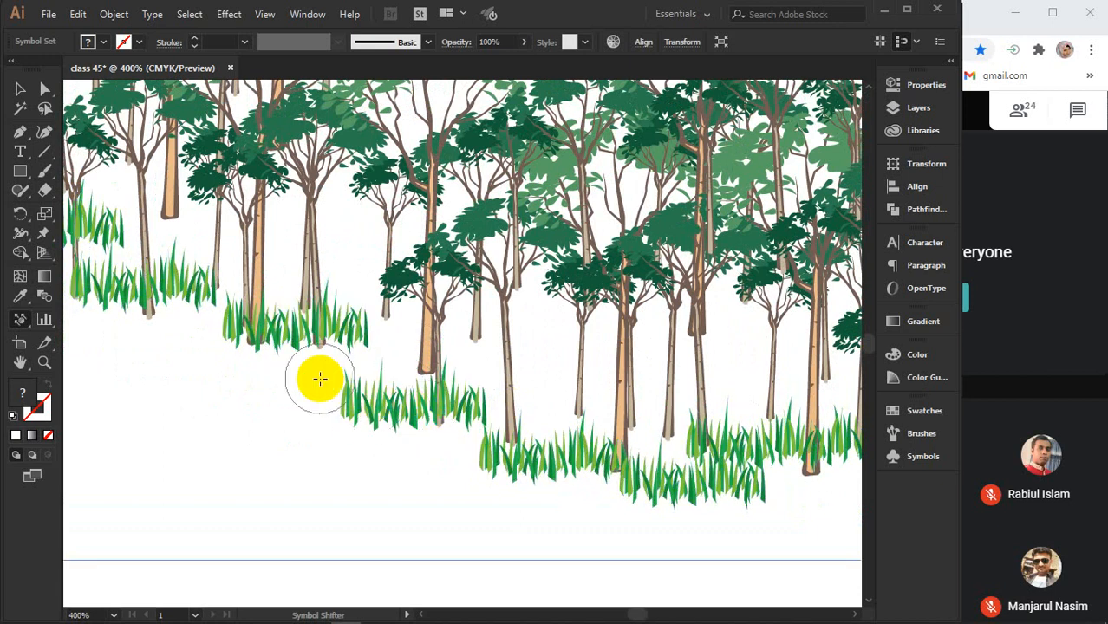
- Shift the upper grass clumps at the forest's left edge down toward the base of the leftmost tree
key(space)
mouse_move(308, 374)
mouse_down()
mouse_move(369, 403)
mouse_move(449, 420)
mouse_move(440, 379)
mouse_move(453, 411)
mouse_up()
drag(422, 373, 433, 388)
mouse_move(305, 325)
mouse_down()
mouse_move(332, 345)
mouse_move(274, 327)
mouse_move(293, 346)
mouse_move(178, 258)
mouse_move(126, 286)
mouse_move(200, 274)
mouse_move(329, 400)
mouse_move(462, 417)
mouse_move(468, 386)
mouse_move(590, 373)
mouse_move(521, 358)
mouse_move(611, 386)
mouse_move(523, 342)
mouse_move(622, 383)
mouse_move(602, 363)
mouse_move(613, 400)
mouse_move(575, 457)
mouse_move(520, 452)
mouse_move(475, 421)
mouse_up()
key(space)
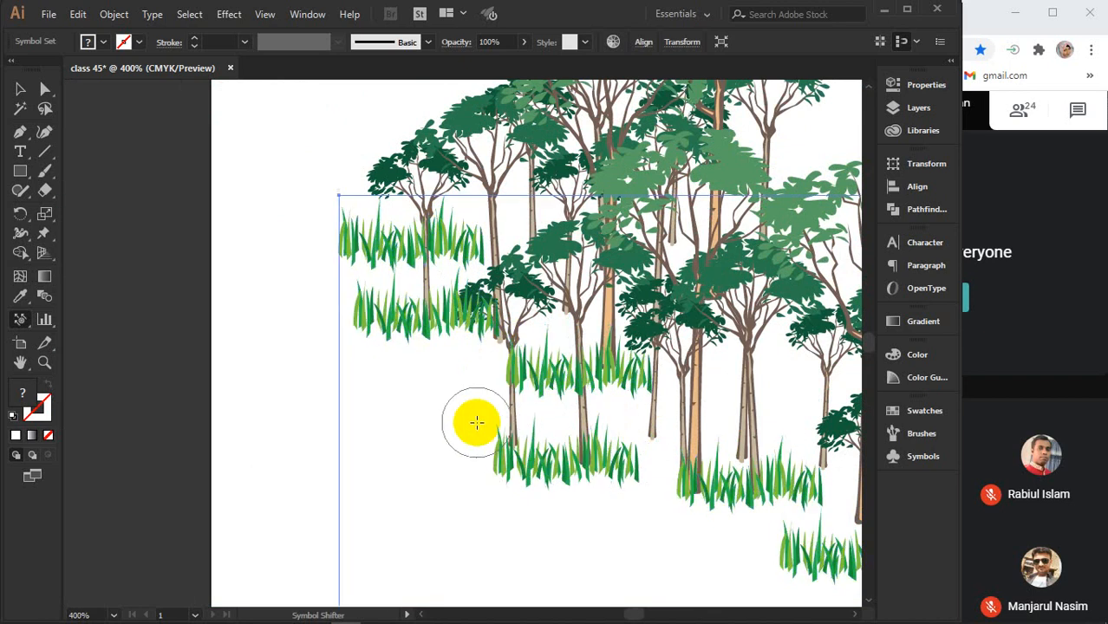
mouse_move(442, 338)
mouse_down()
mouse_move(445, 377)
mouse_move(424, 286)
mouse_up()
mouse_move(418, 245)
mouse_down()
mouse_move(421, 308)
mouse_move(428, 252)
mouse_move(424, 242)
mouse_move(427, 323)
mouse_move(431, 254)
mouse_move(435, 343)
mouse_move(439, 263)
mouse_move(442, 402)
mouse_move(425, 304)
mouse_move(462, 391)
mouse_up()
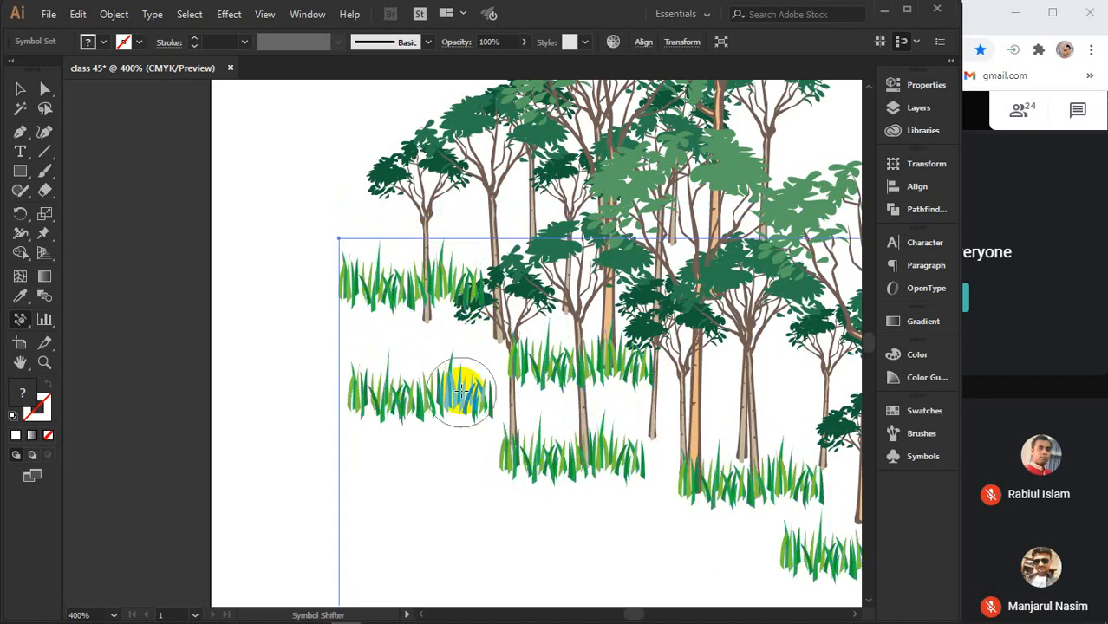
drag(444, 300, 444, 415)
mouse_move(441, 302)
mouse_down()
mouse_move(433, 284)
mouse_move(431, 332)
mouse_move(420, 280)
mouse_move(428, 330)
mouse_up()
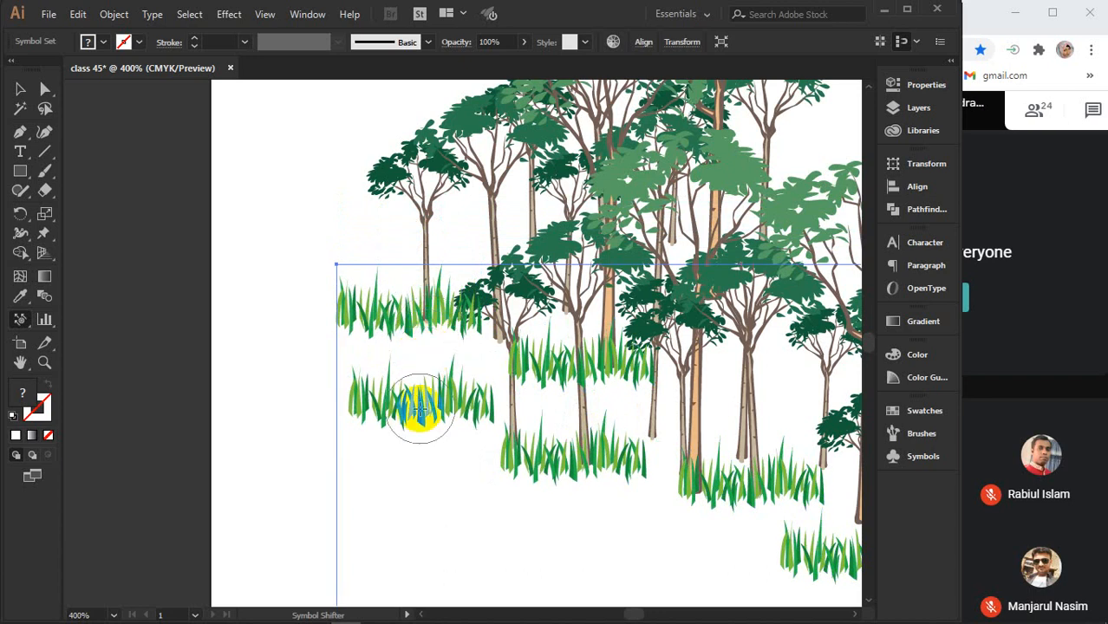
- Merge the left-edge grass clumps into a continuous strip at the trunk bases and adjust the clumps just below it
mouse_move(419, 410)
mouse_down()
mouse_move(445, 391)
mouse_move(484, 394)
mouse_move(485, 424)
mouse_move(441, 384)
mouse_move(455, 351)
mouse_up()
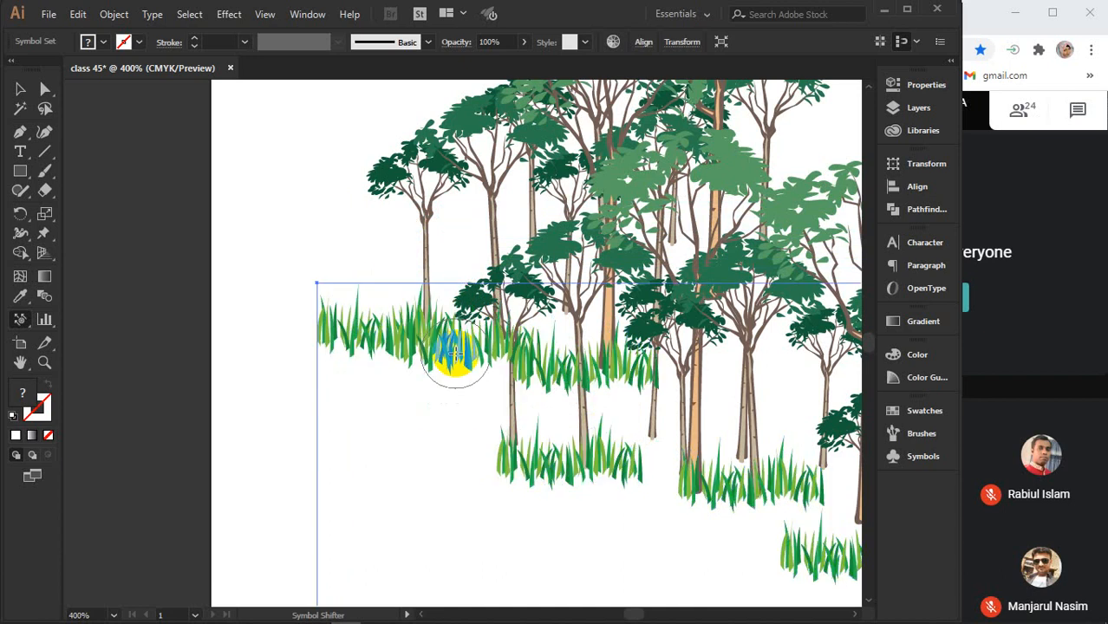
mouse_move(627, 451)
mouse_down()
mouse_move(611, 371)
mouse_move(633, 391)
mouse_move(602, 373)
mouse_move(588, 391)
mouse_move(606, 388)
mouse_move(603, 375)
mouse_up()
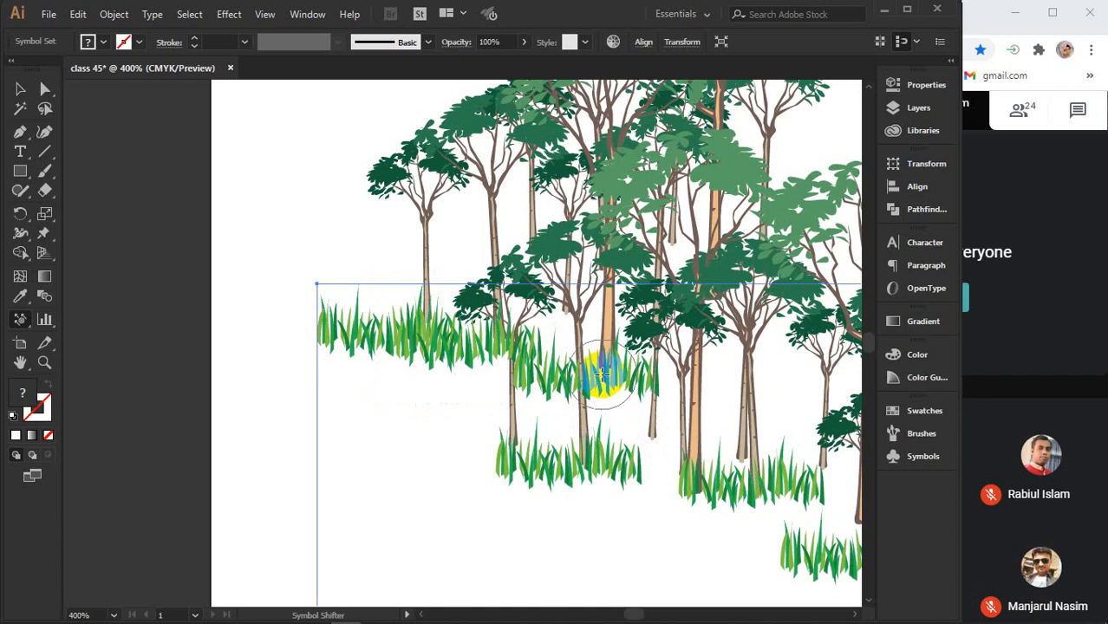
mouse_move(598, 504)
mouse_down()
mouse_move(638, 470)
mouse_move(563, 487)
mouse_up()
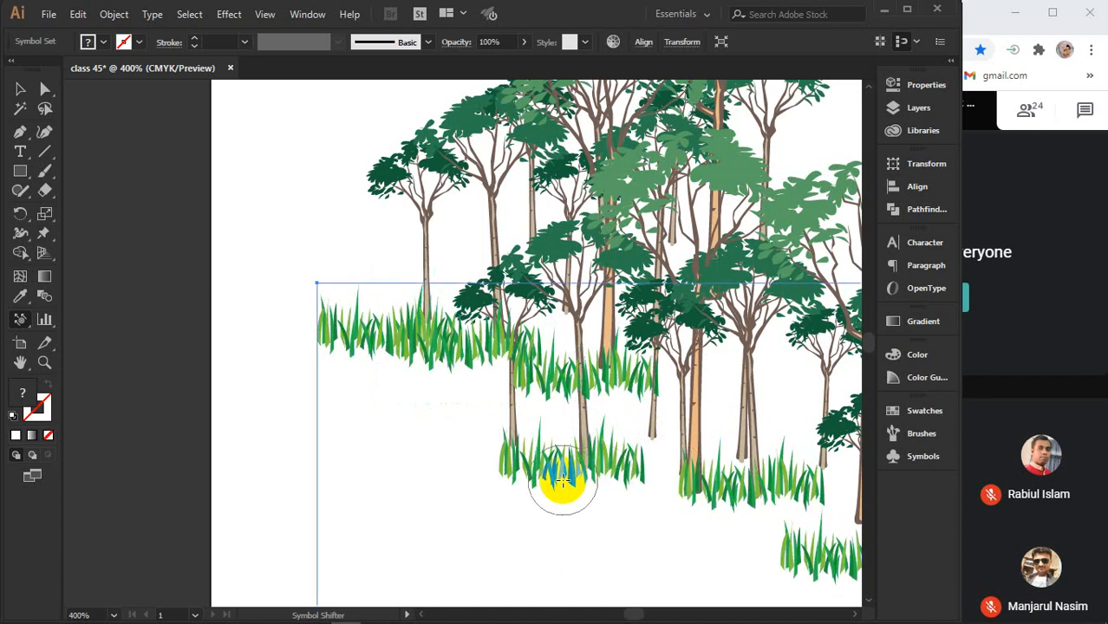
scroll(468, 359, down, 3)
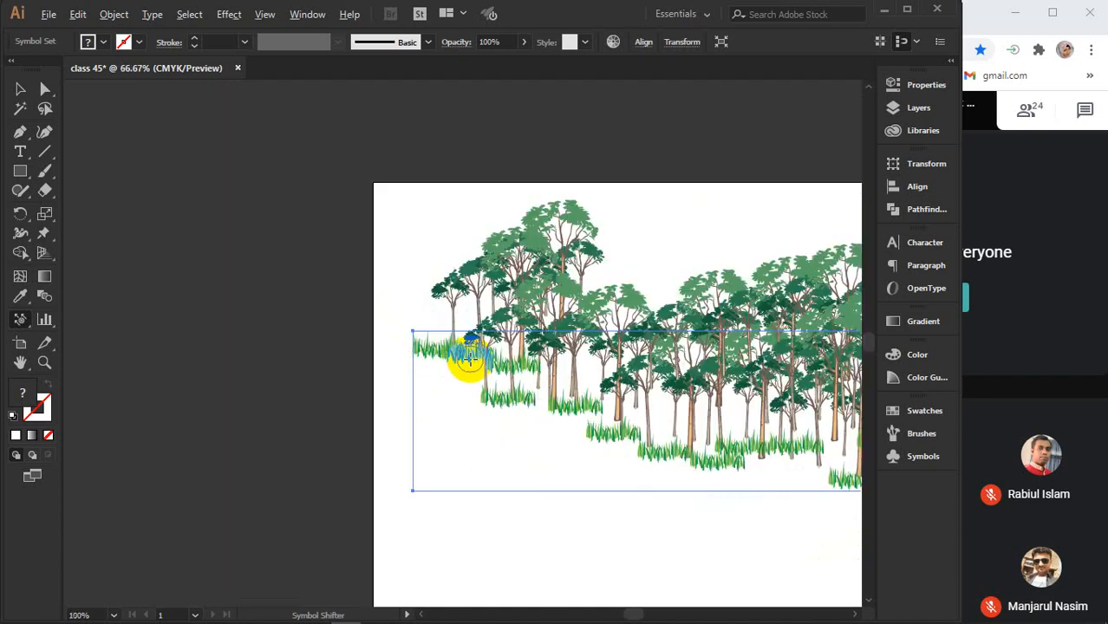
drag(509, 406, 504, 371)
scroll(510, 399, up, 2)
scroll(510, 399, up, 1)
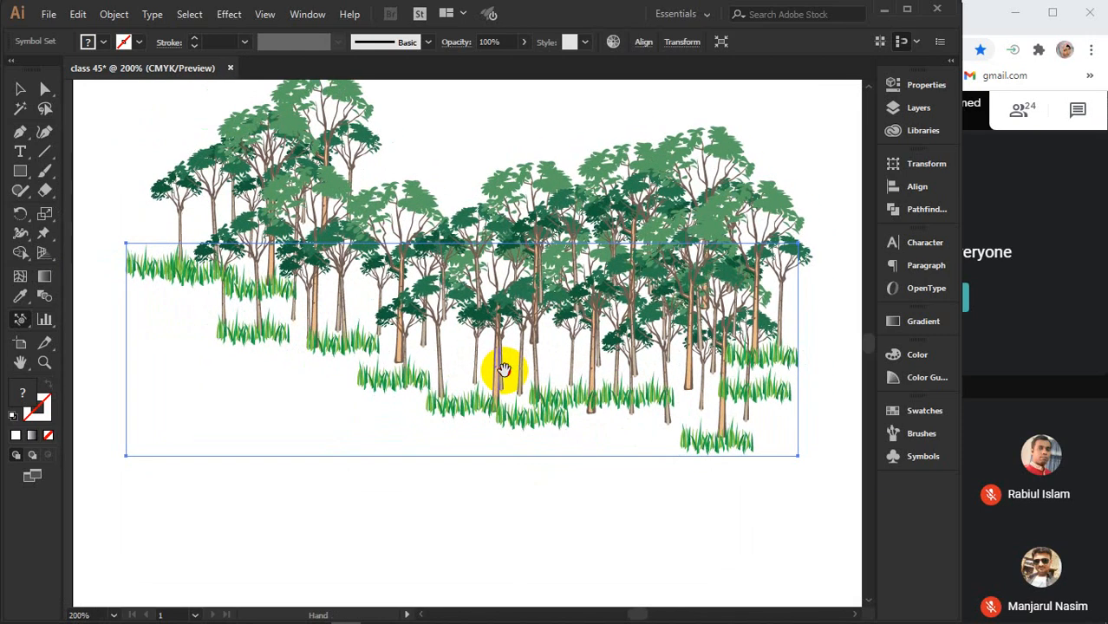
- Resize the left-hand grass with the Symbol Sizer, enlarging the front clumps and shrinking the clump beside the upper-left strip
drag(21, 321, 116, 383)
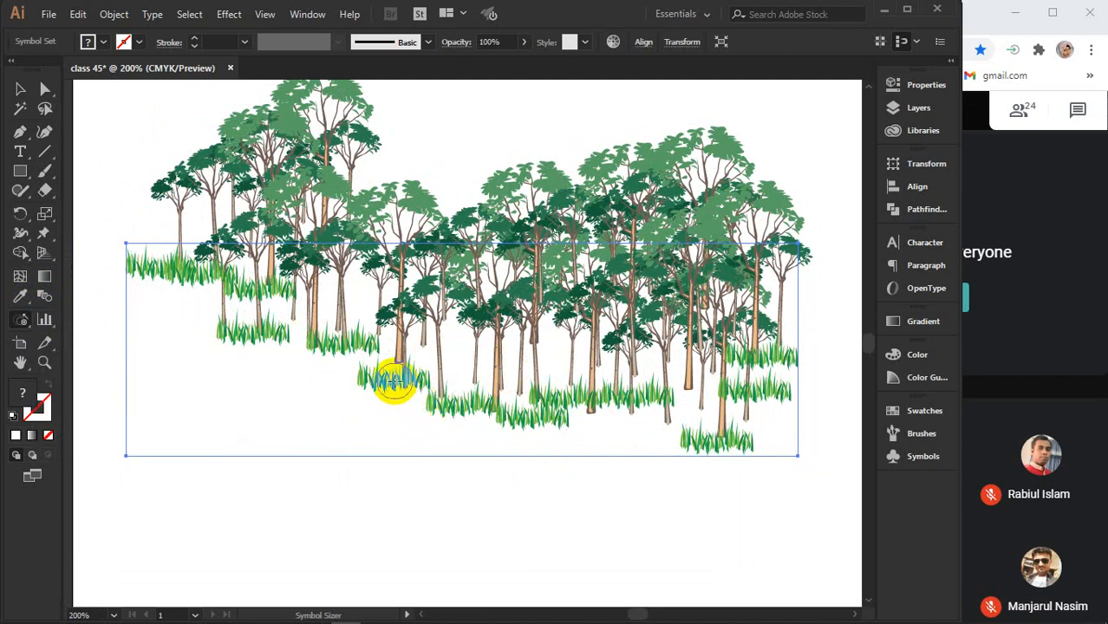
drag(395, 381, 224, 271)
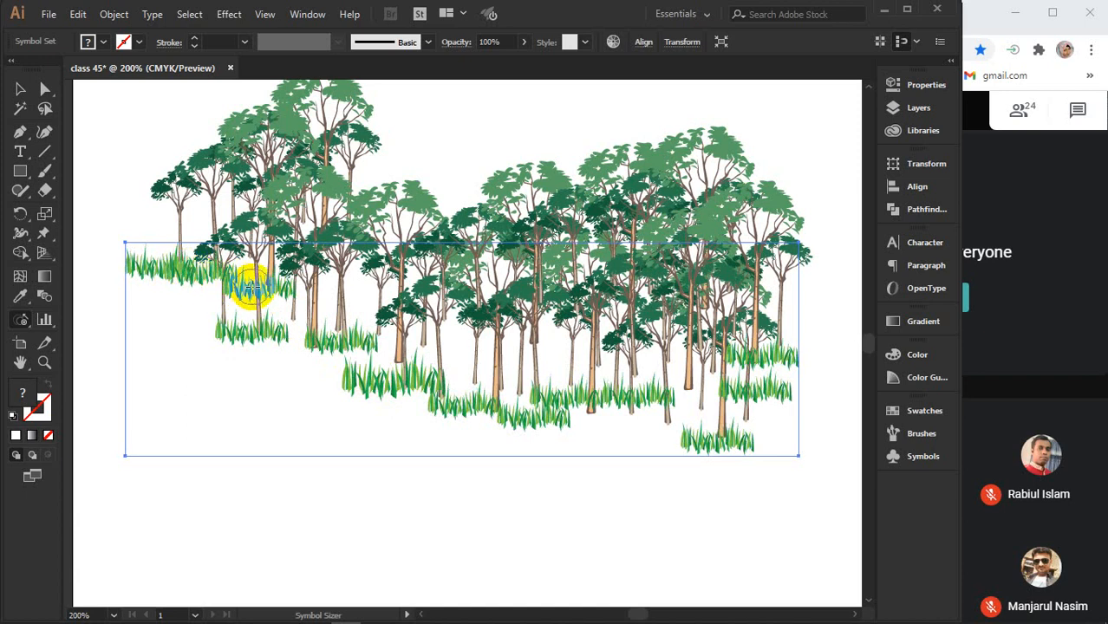
mouse_move(251, 286)
mouse_down()
mouse_move(285, 329)
mouse_move(273, 327)
mouse_move(291, 314)
mouse_move(354, 365)
mouse_move(357, 392)
mouse_up()
drag(247, 322, 247, 321)
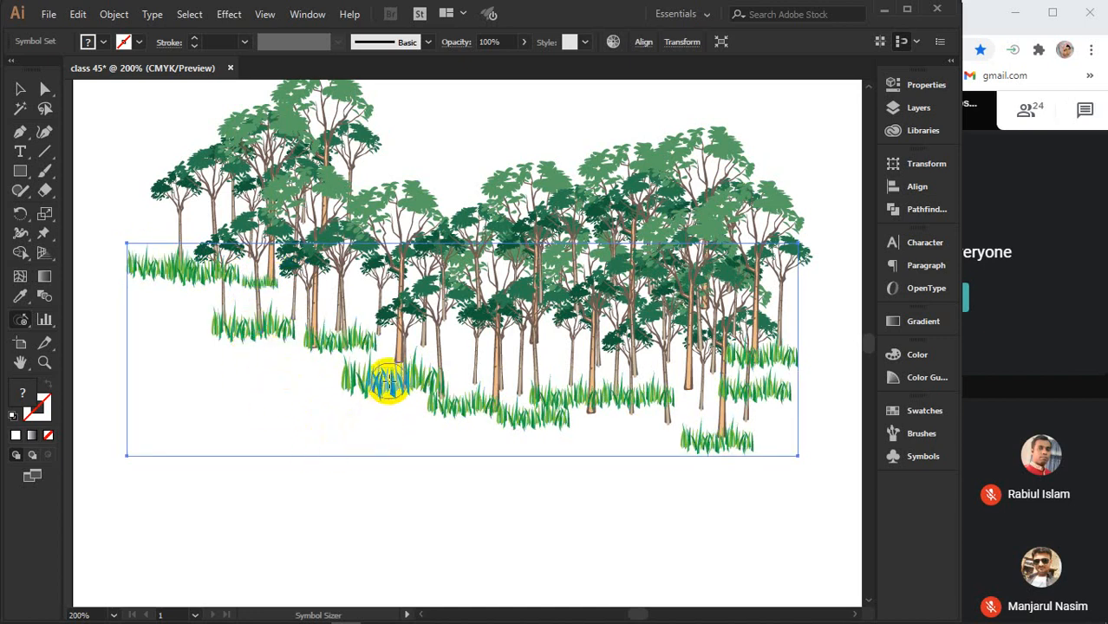
click(335, 338)
- Slightly enlarge the front central grass, greatly enlarge the front-right clump, and shrink the clumps farther back on the right
mouse_move(491, 423)
mouse_down()
mouse_move(464, 410)
mouse_move(523, 422)
mouse_move(585, 400)
mouse_move(565, 392)
mouse_move(636, 391)
mouse_up()
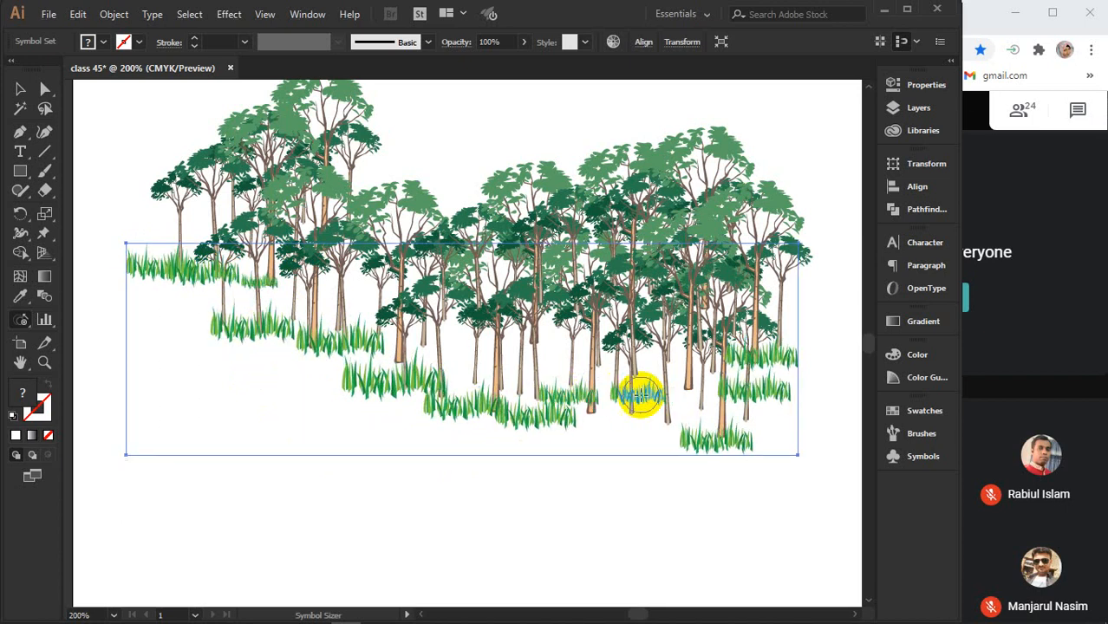
mouse_move(722, 446)
mouse_down()
mouse_move(676, 442)
mouse_move(706, 433)
mouse_up()
drag(756, 391, 756, 391)
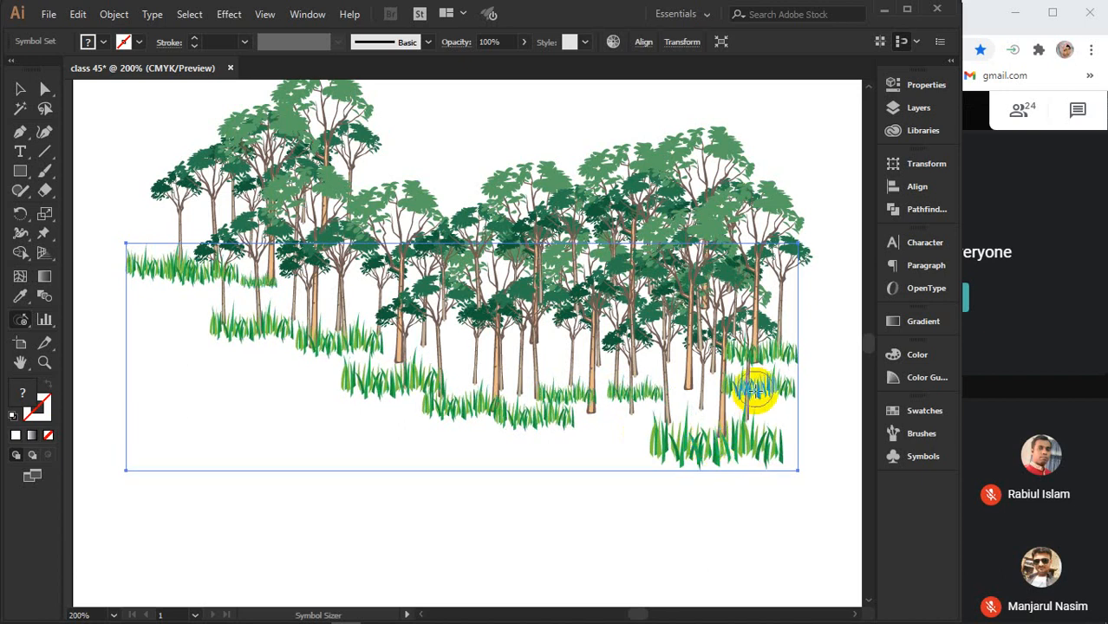
drag(759, 351, 771, 397)
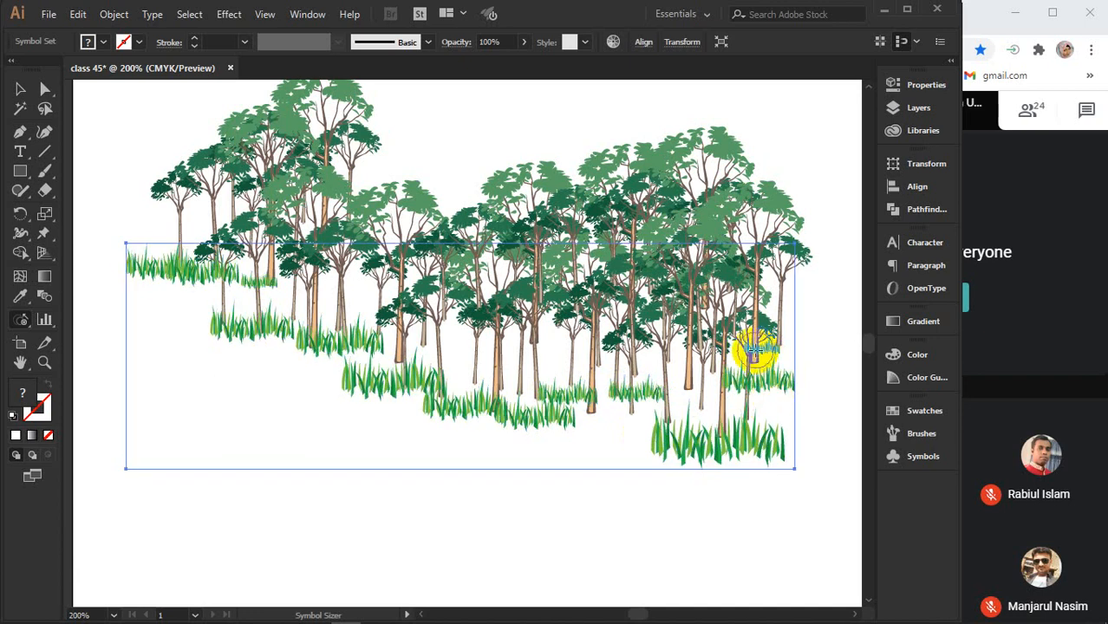
drag(756, 381, 685, 377)
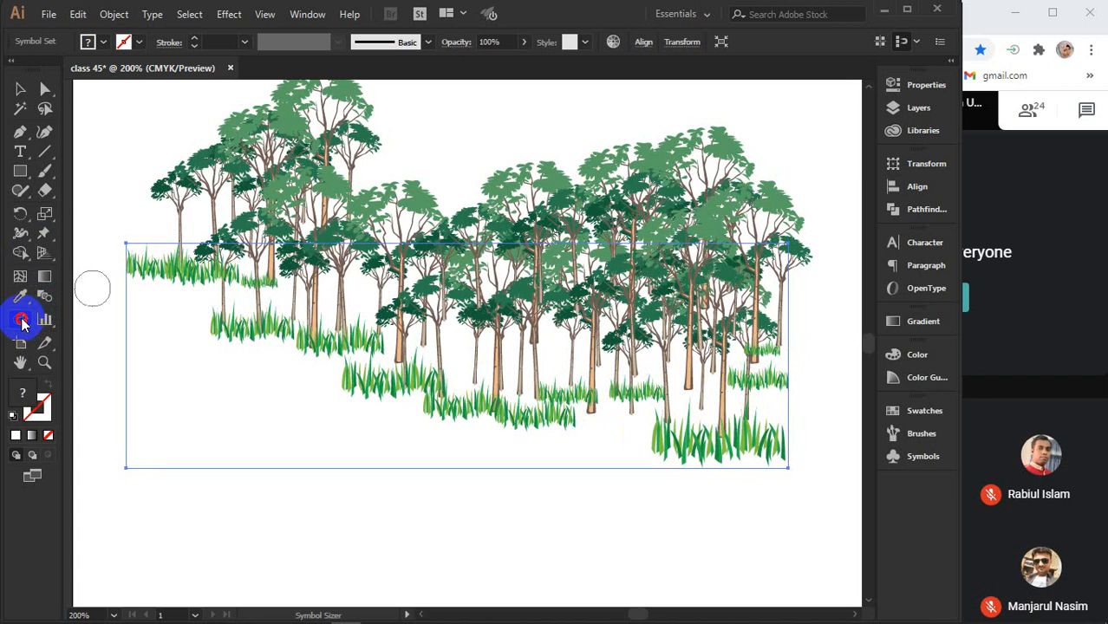
- Shift the two small rear grass clumps at the forest's right edge with the Symbol Shifter, and deselect the grass set
drag(22, 323, 143, 340)
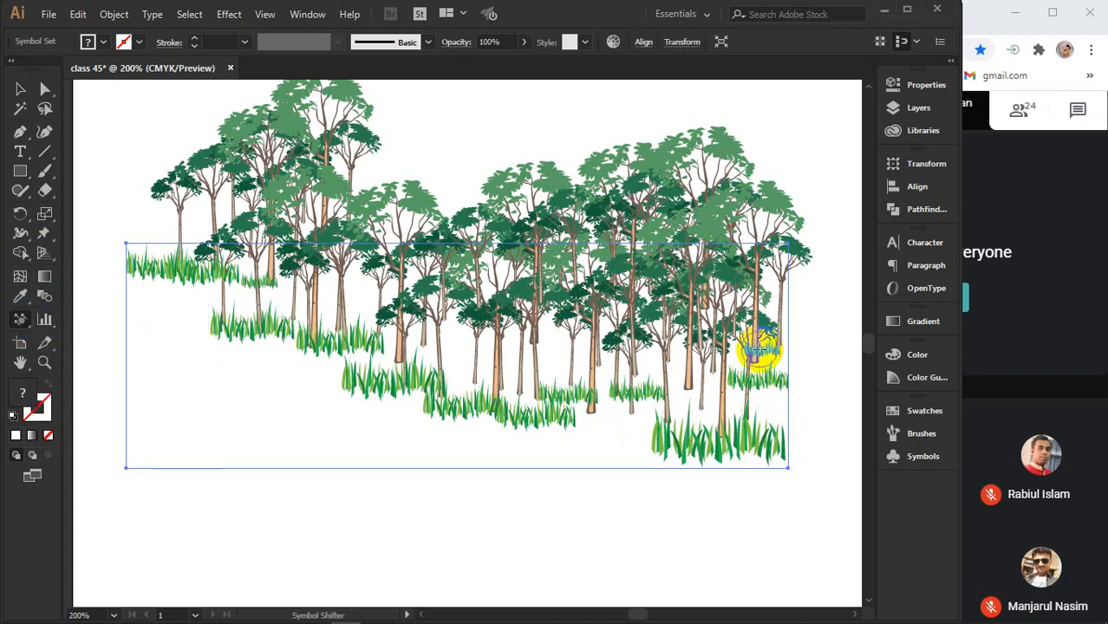
mouse_move(757, 351)
mouse_down()
mouse_move(787, 359)
mouse_move(791, 349)
mouse_move(774, 346)
mouse_move(784, 351)
mouse_move(750, 386)
mouse_move(743, 371)
mouse_up()
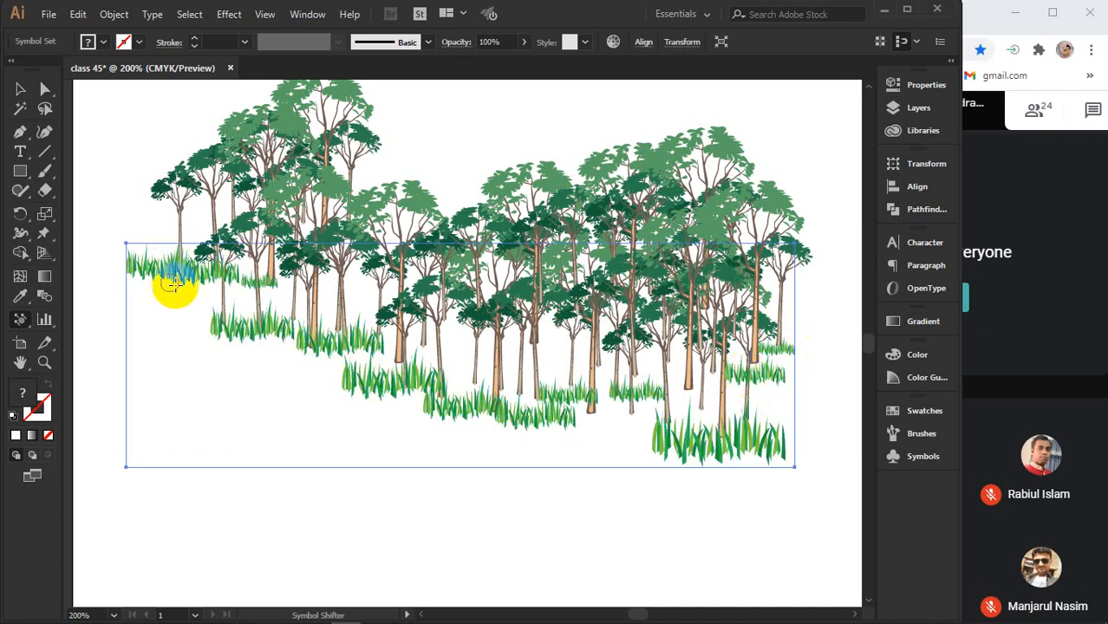
click(23, 95)
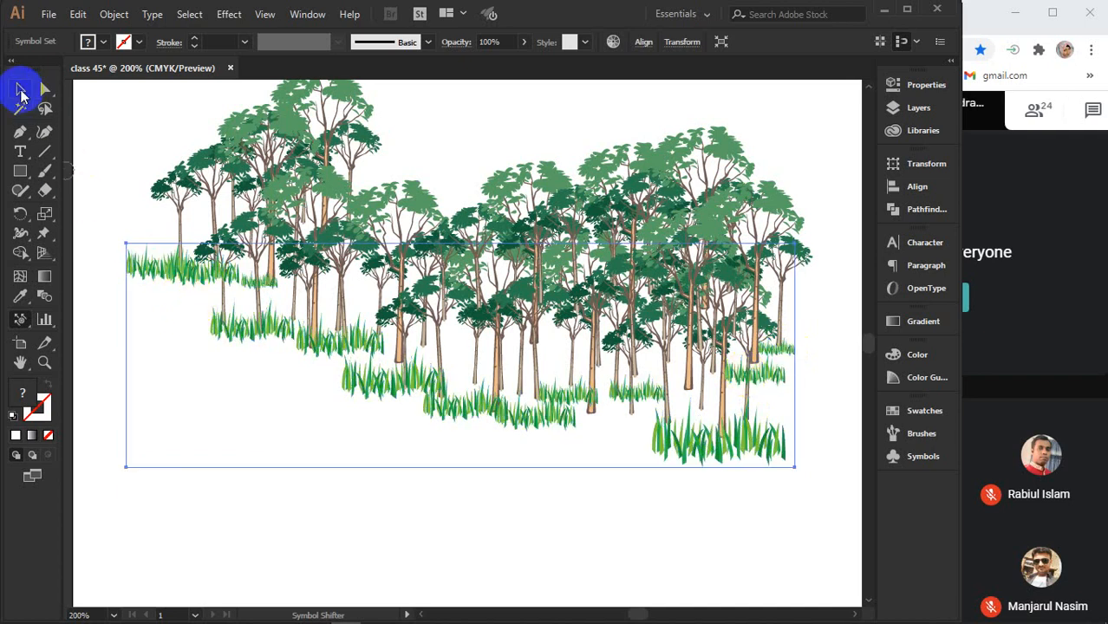
key(ctrl+shift+a)
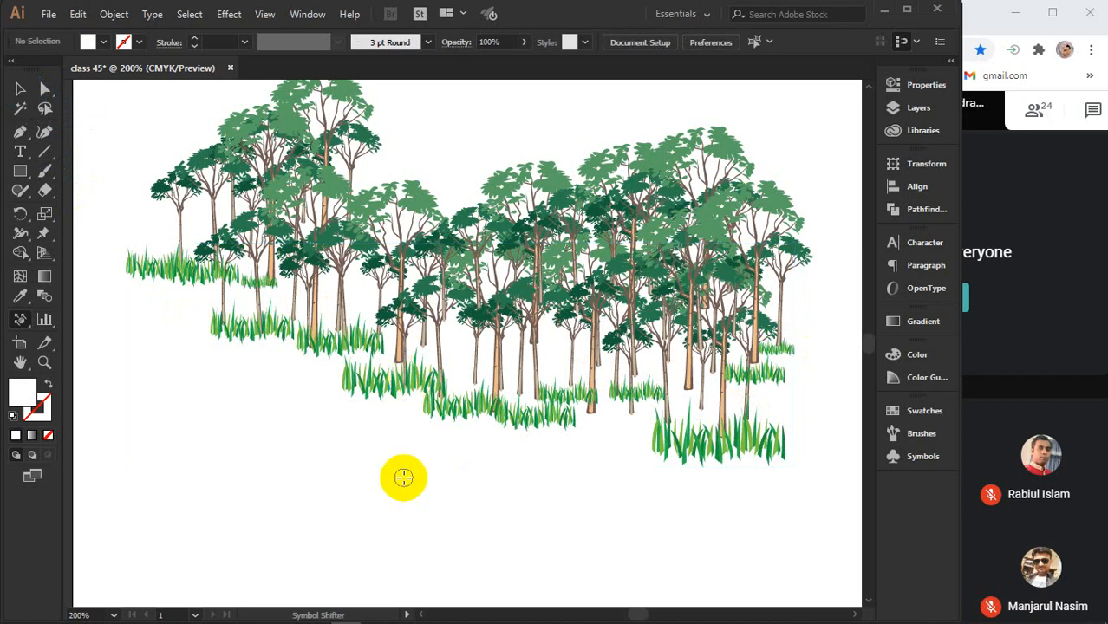
click(19, 91)
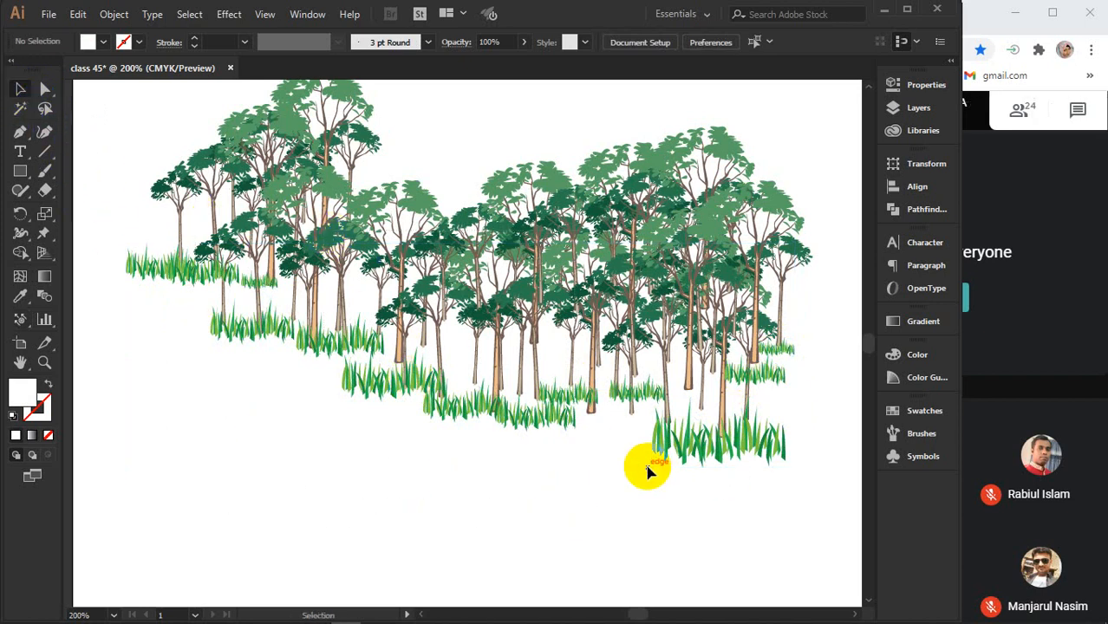
- Spray tall curved grass clumps with the Symbol Sprayer along the front central trunks, at the front left and below the upper-left strip
scroll(648, 471, down, 1)
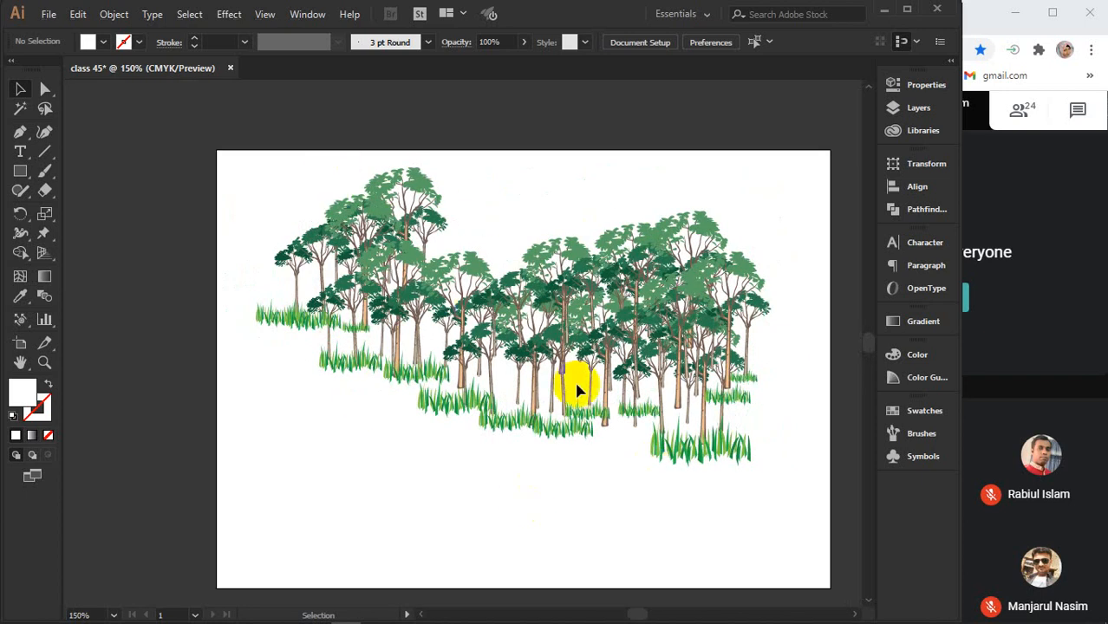
scroll(568, 397, up, 1)
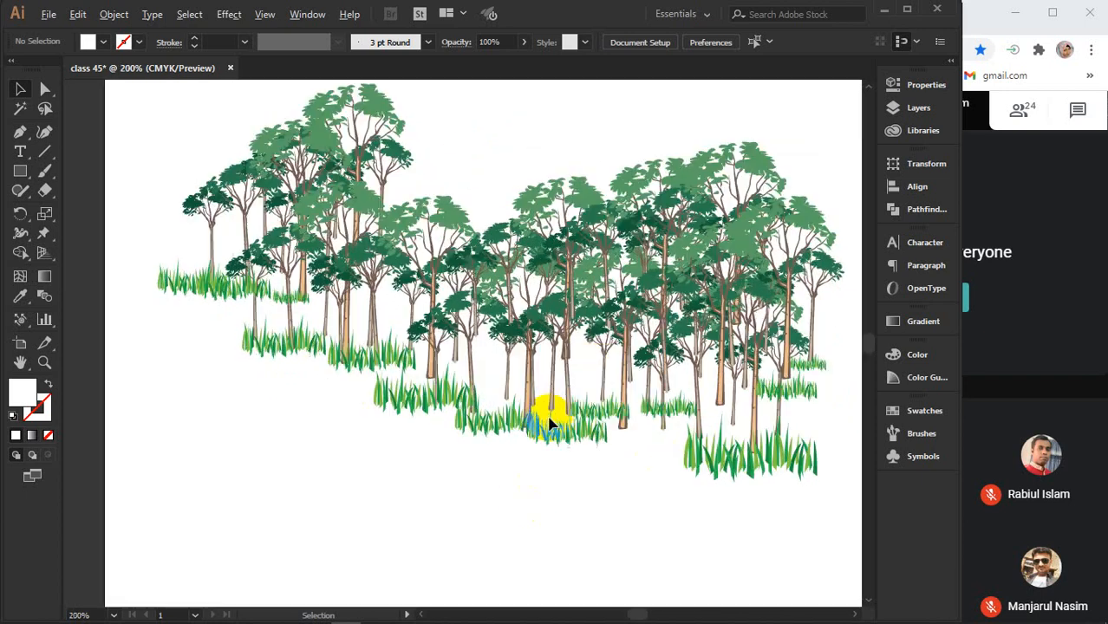
click(19, 323)
click(139, 317)
click(919, 458)
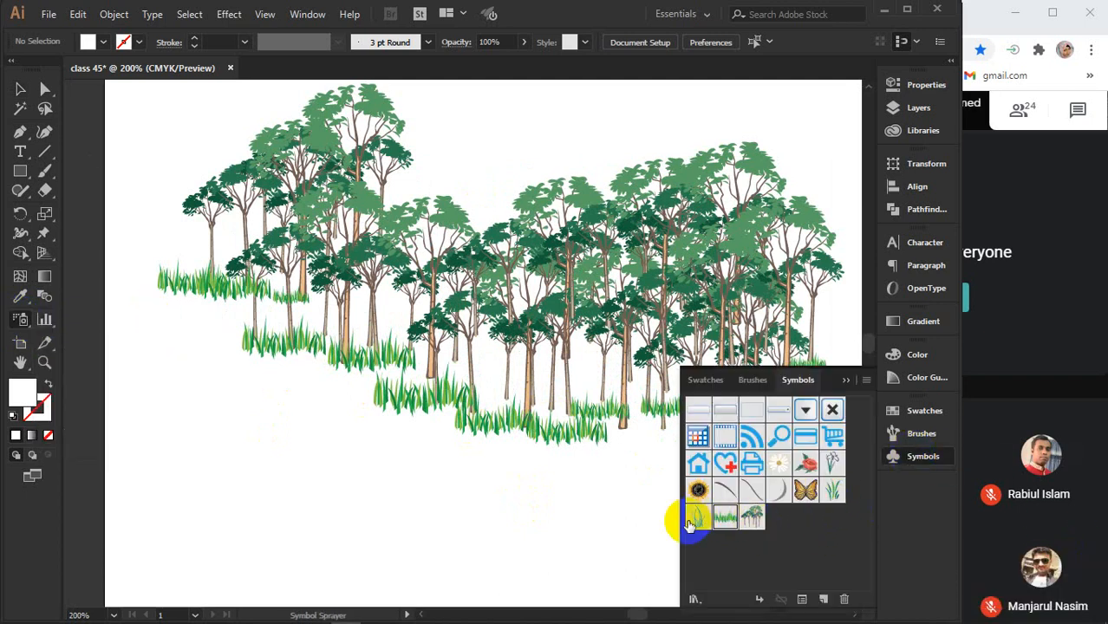
click(841, 379)
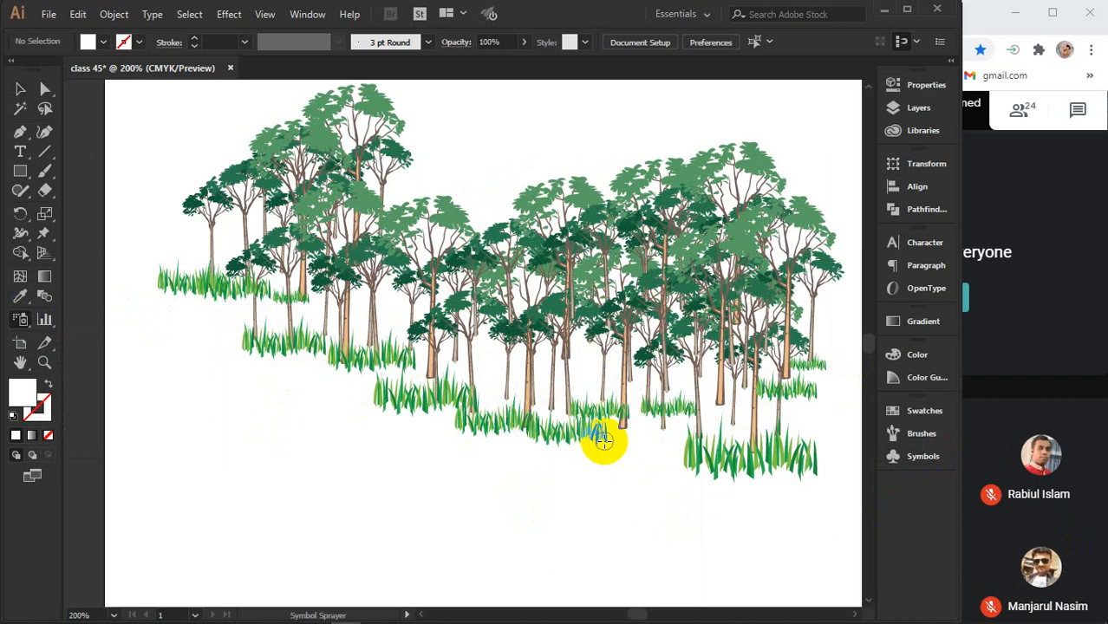
drag(603, 440, 643, 423)
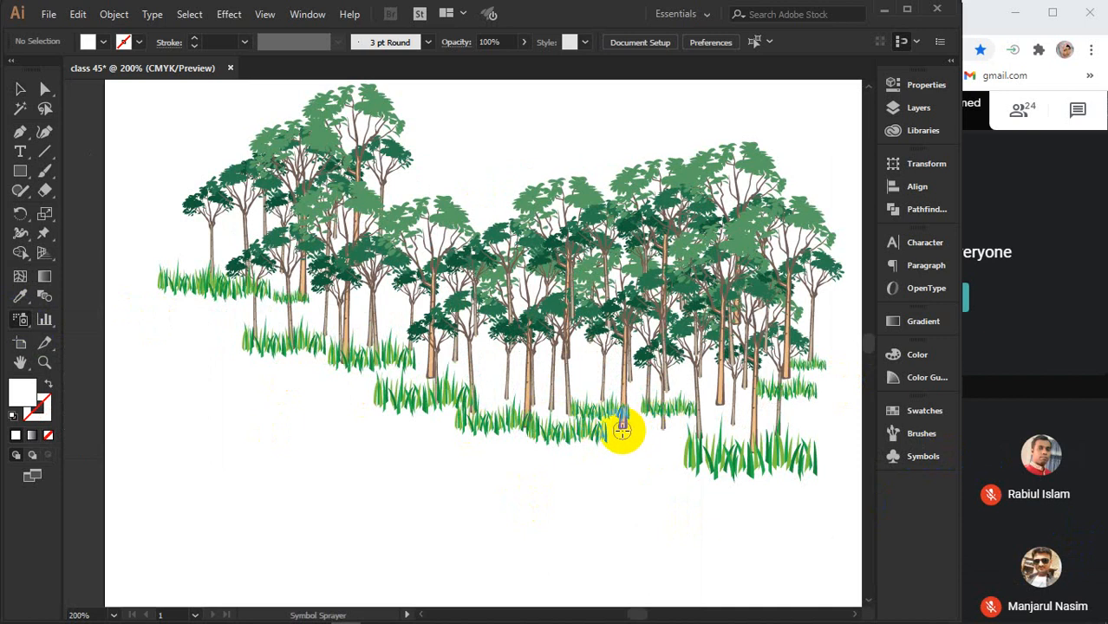
click(621, 429)
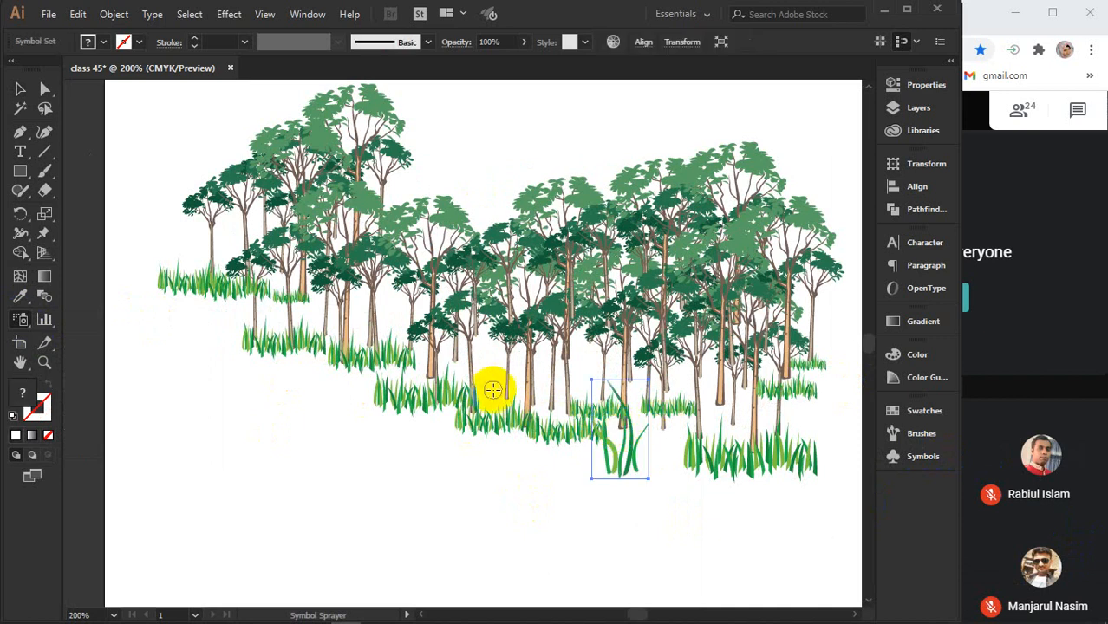
click(493, 390)
click(368, 397)
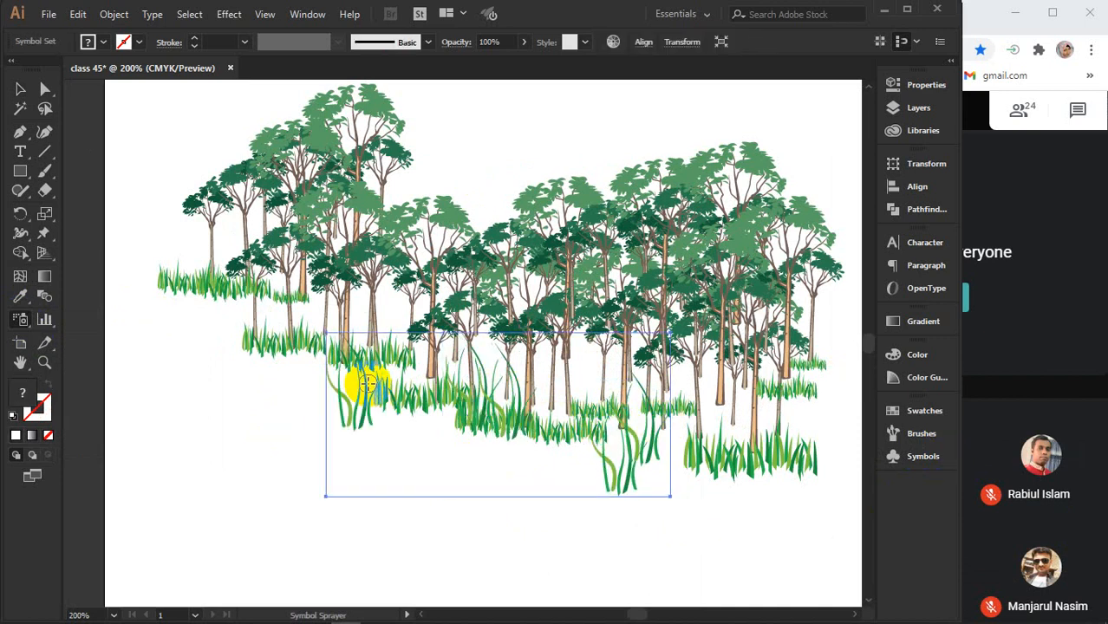
click(247, 300)
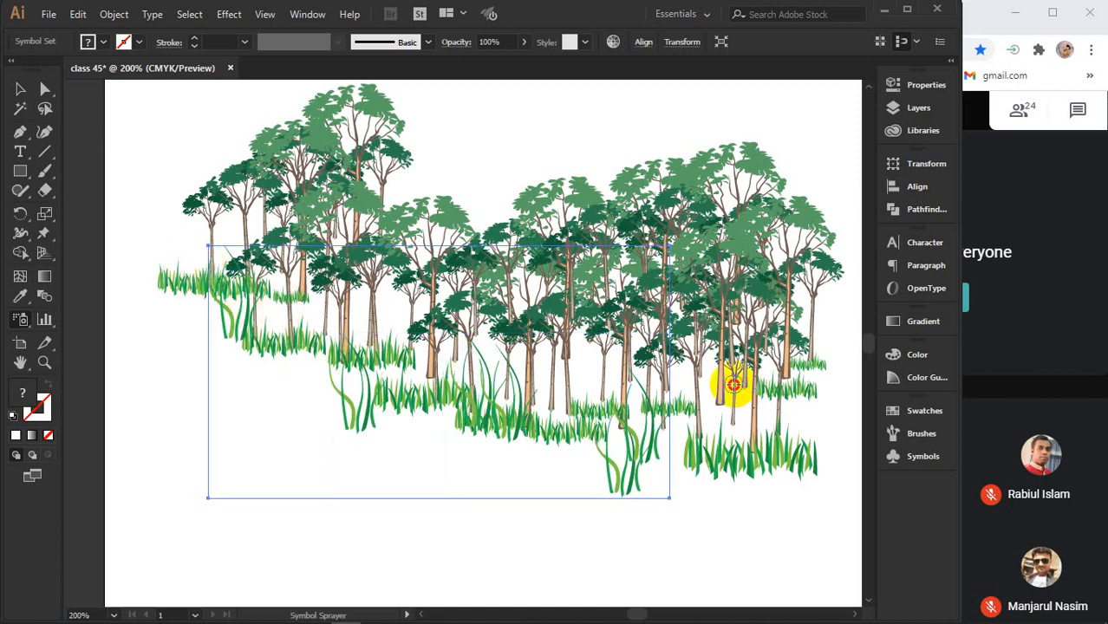
- Add tall grass clumps among the right-hand trunks and at the far-right edge, plus two between the left-hand trunks
drag(733, 384, 724, 397)
click(693, 420)
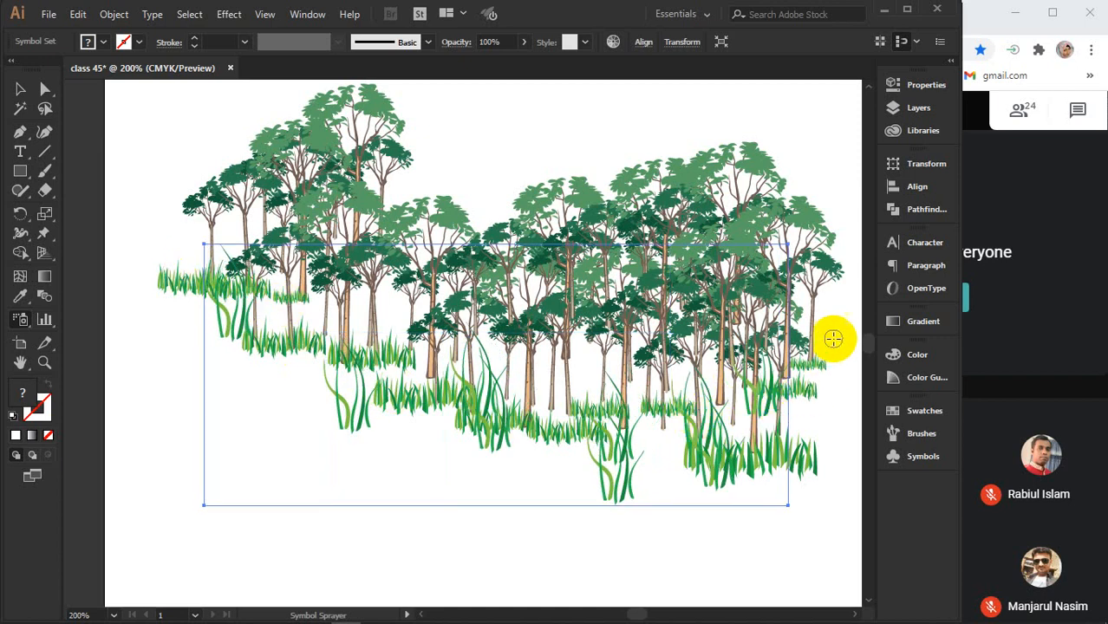
click(824, 345)
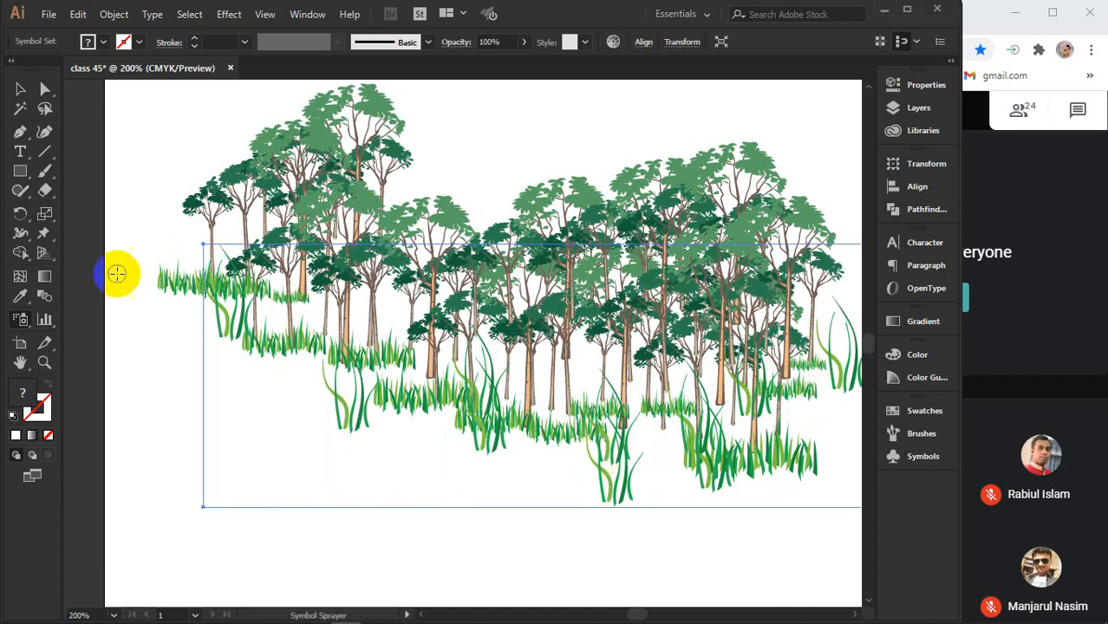
mouse_move(309, 309)
mouse_down()
mouse_move(482, 330)
mouse_move(395, 314)
mouse_up()
- Shrink the front-left tall grass clump and the two overlapping front central clumps with the Symbol Sizer
click(20, 320)
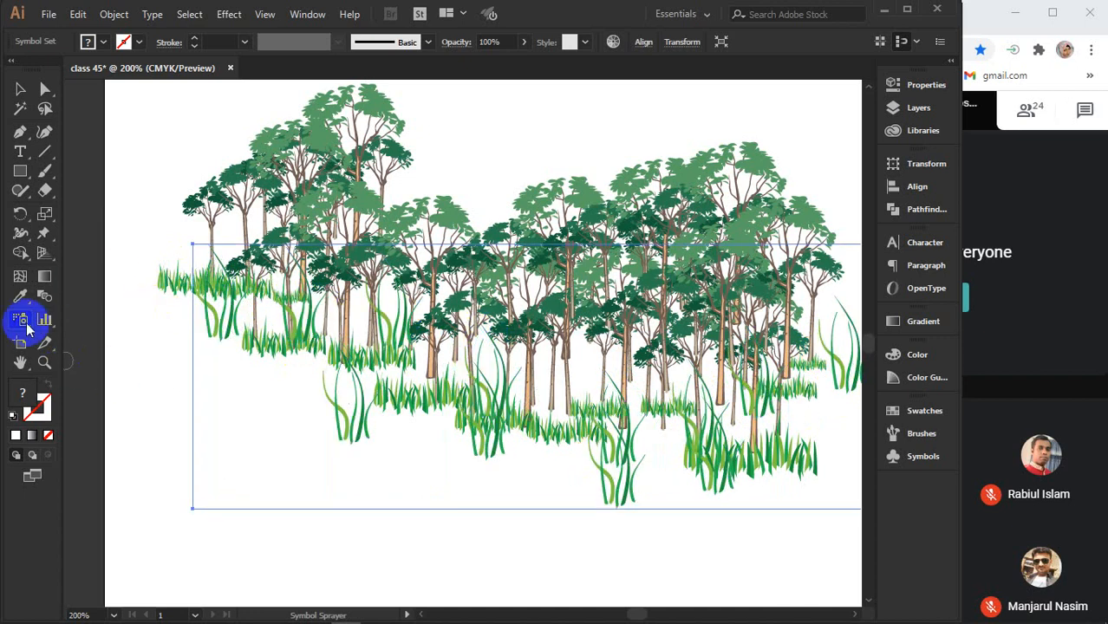
mouse_move(21, 324)
mouse_down()
mouse_move(141, 371)
mouse_move(120, 349)
mouse_move(81, 378)
mouse_up()
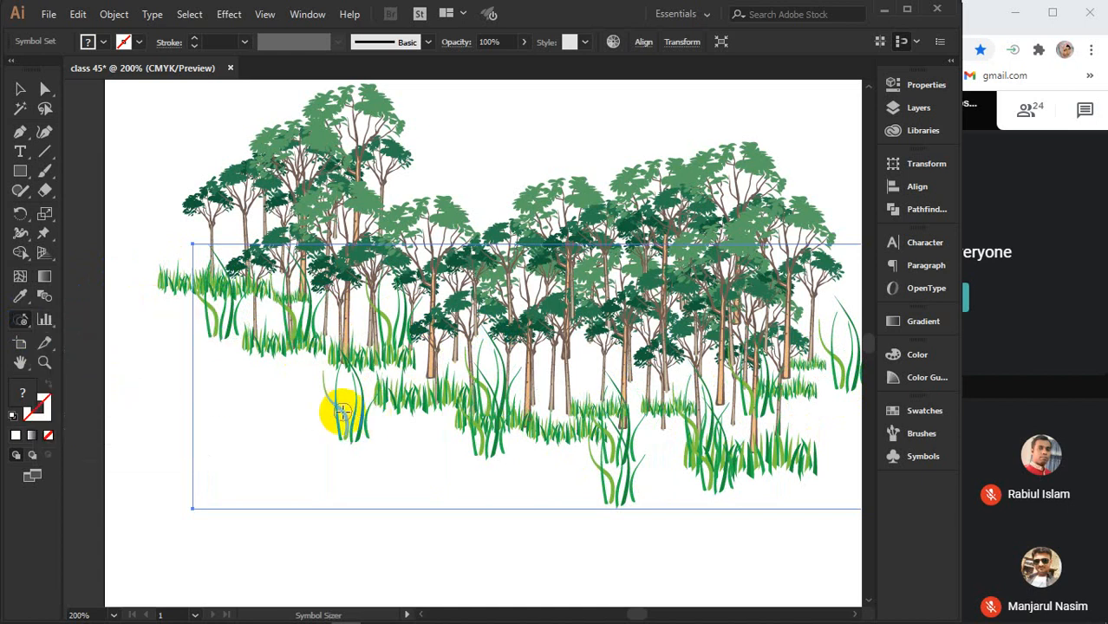
mouse_move(343, 411)
mouse_down()
mouse_move(353, 424)
mouse_move(342, 389)
mouse_move(363, 401)
mouse_move(517, 411)
mouse_move(481, 413)
mouse_move(484, 395)
mouse_up()
mouse_move(599, 479)
mouse_down()
mouse_move(614, 478)
mouse_move(615, 441)
mouse_up()
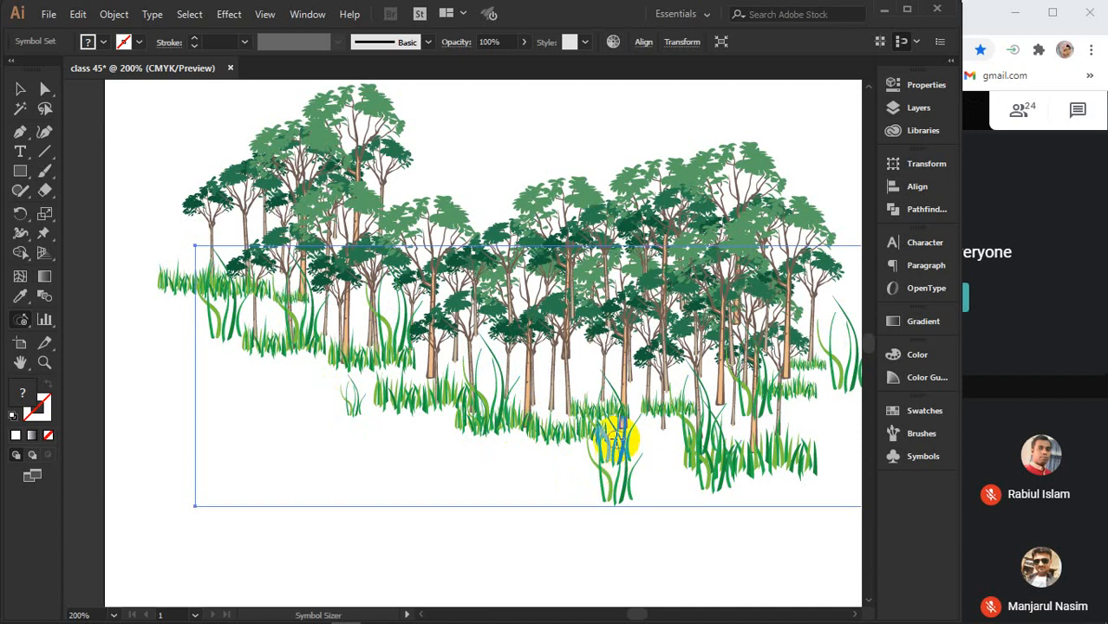
click(617, 422)
click(618, 421)
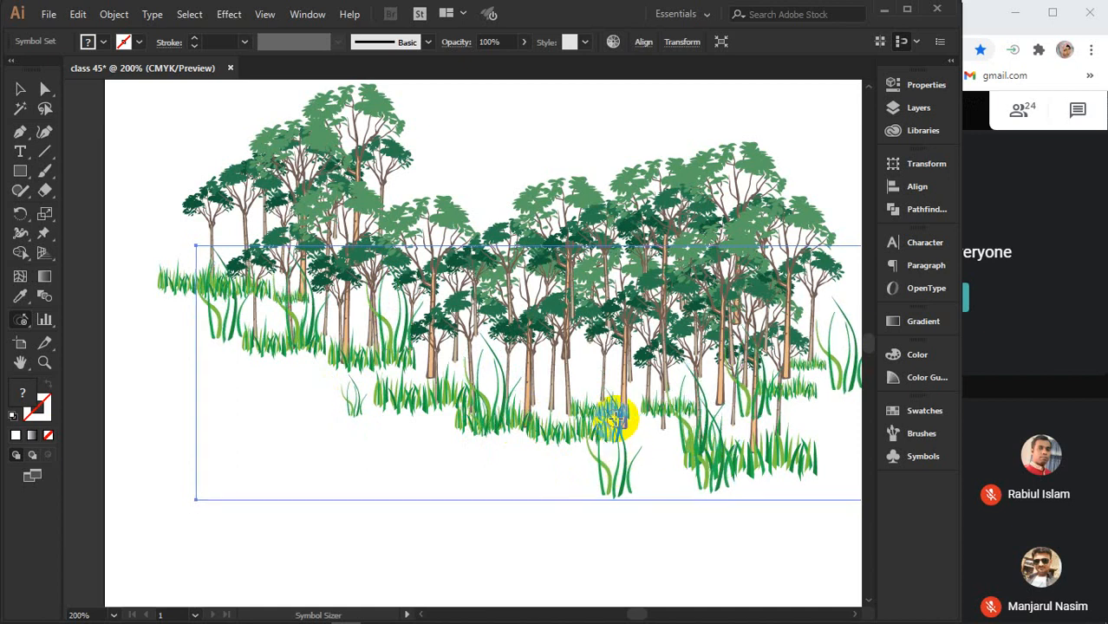
click(614, 463)
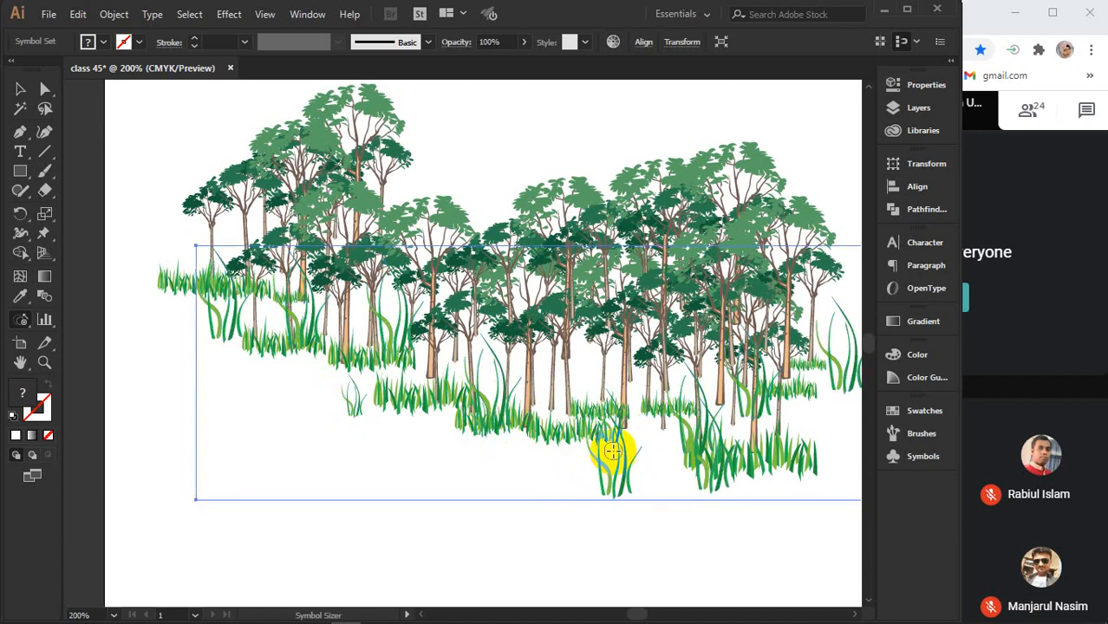
alt+click(614, 453)
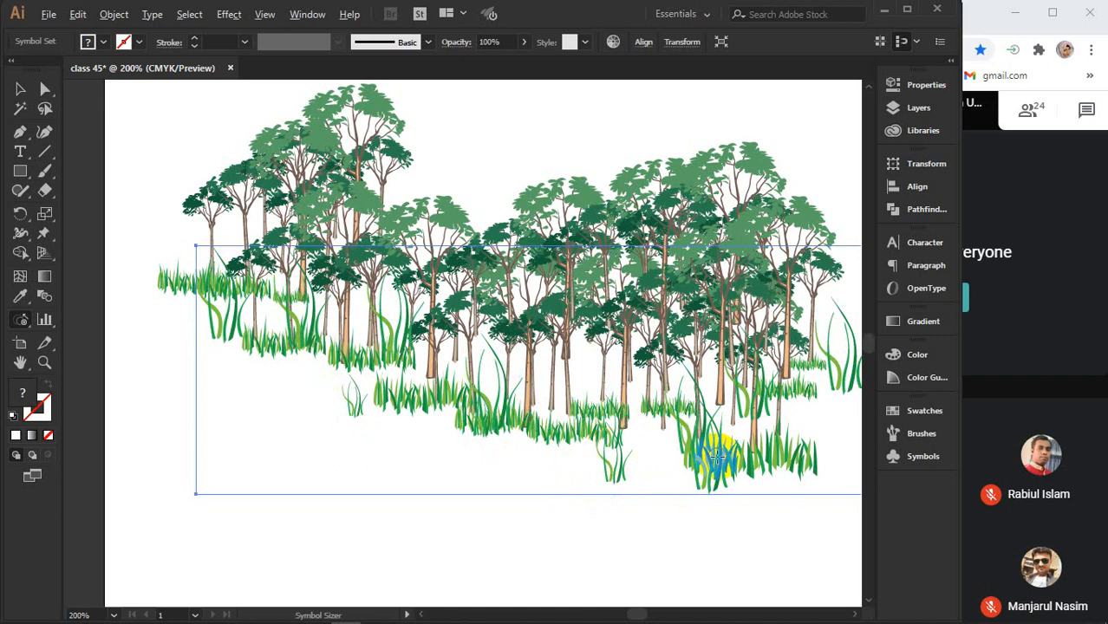
- Shrink the front-right tall grass clump slightly and reduce the one at the forest's far-right edge
click(716, 447)
alt+click(716, 448)
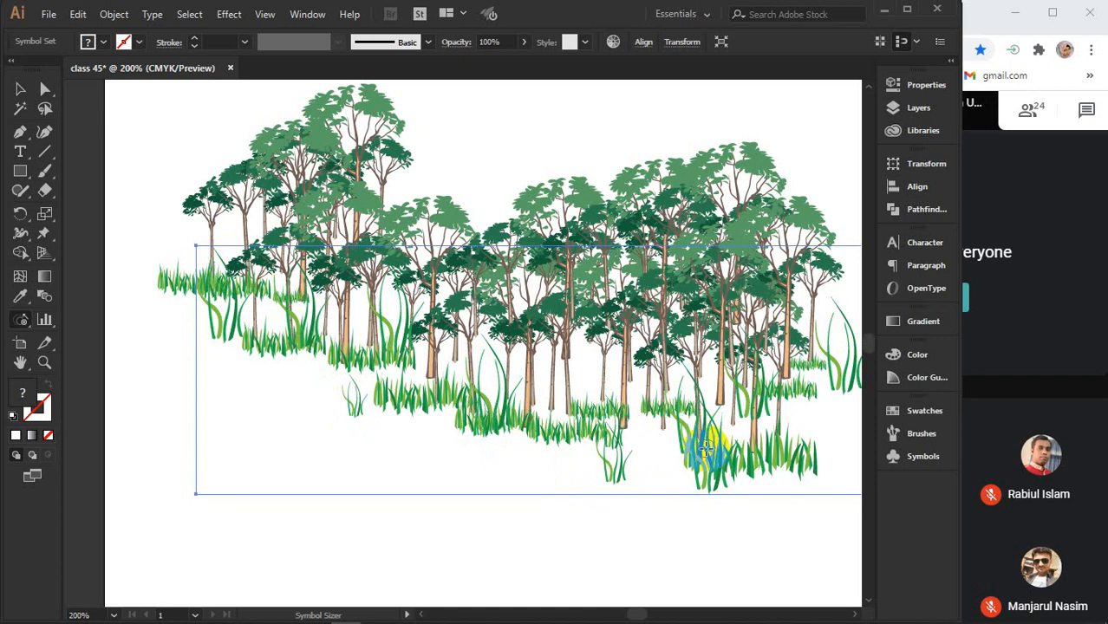
click(833, 339)
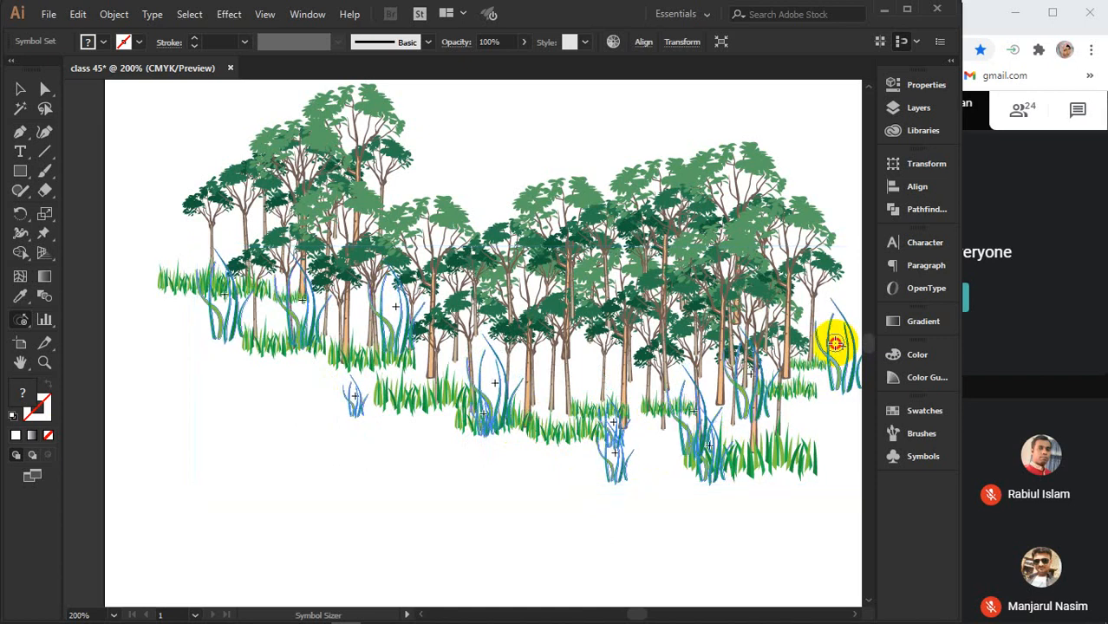
click(841, 346)
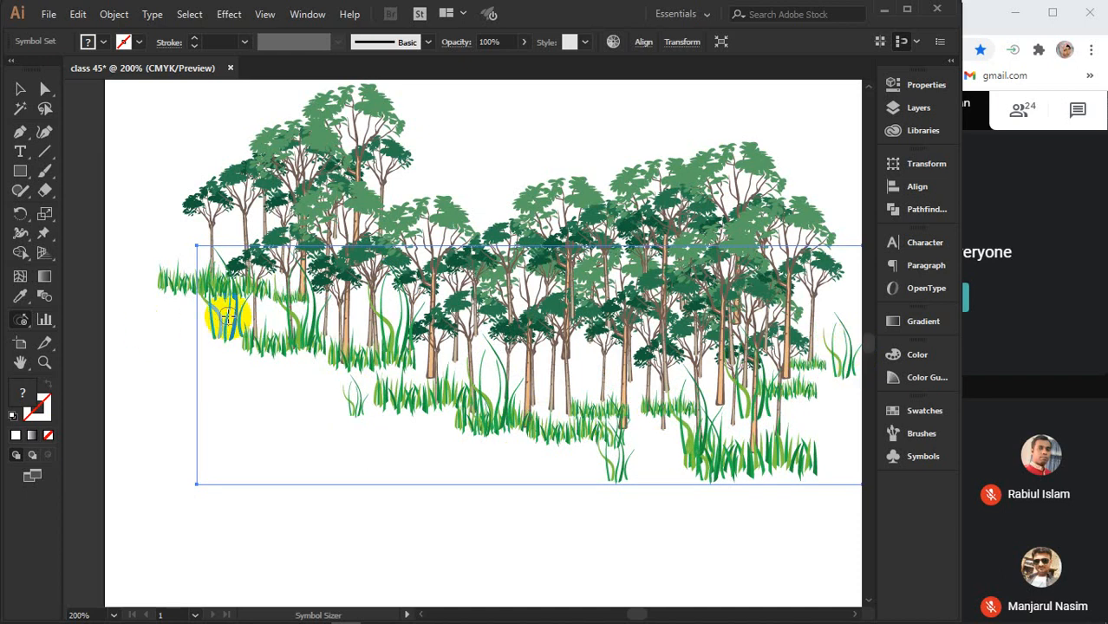
- Shrink the three tall grass clumps among the left-hand tree trunks
click(222, 311)
click(220, 307)
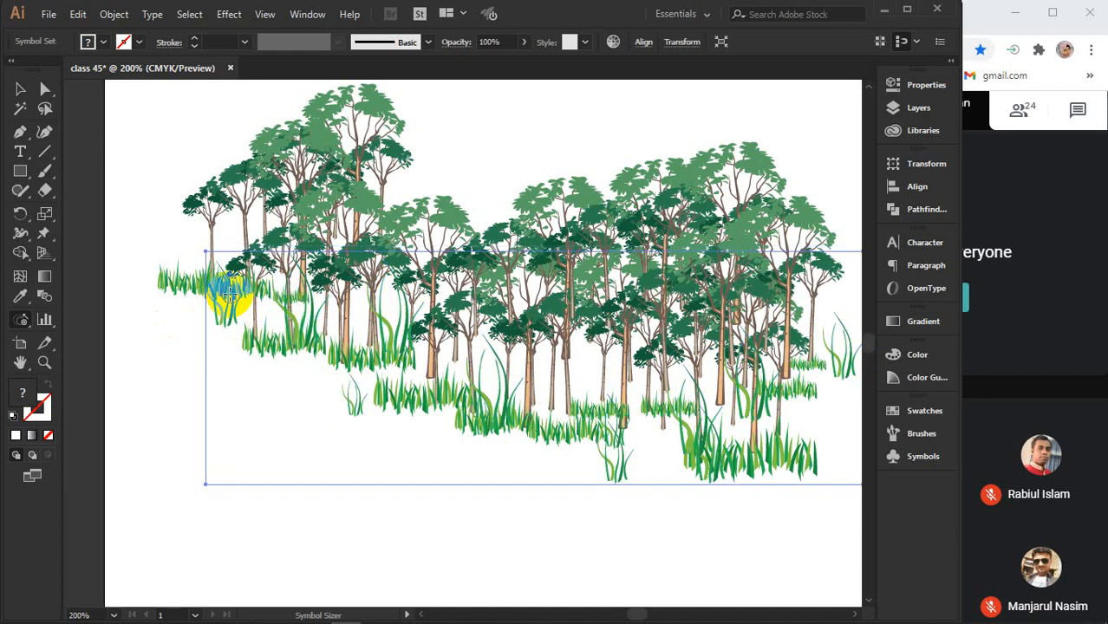
click(302, 321)
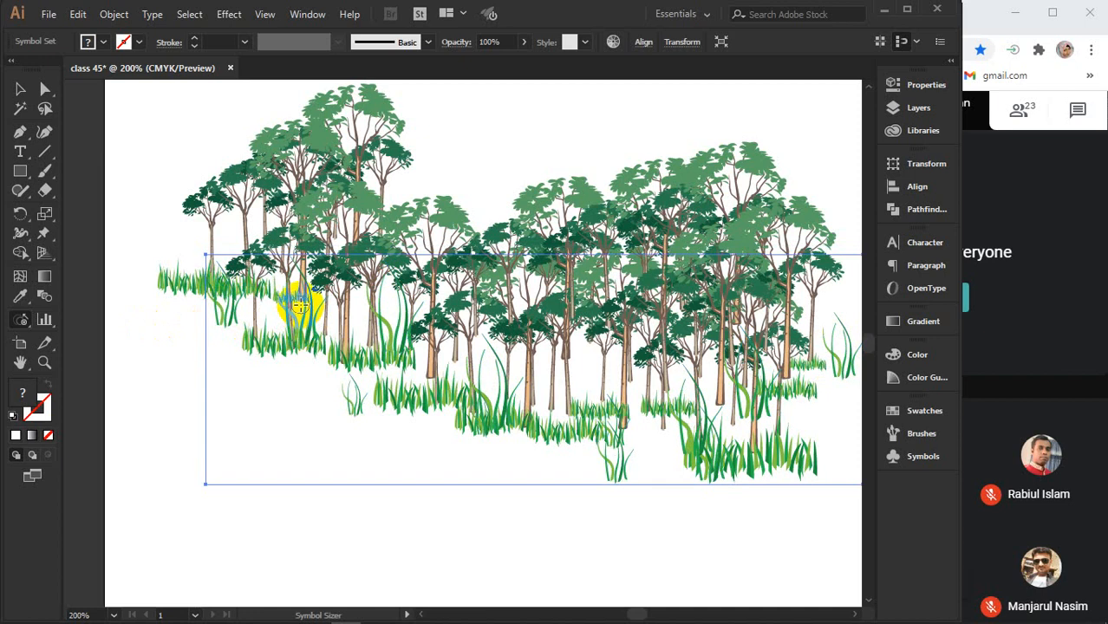
click(298, 303)
click(394, 307)
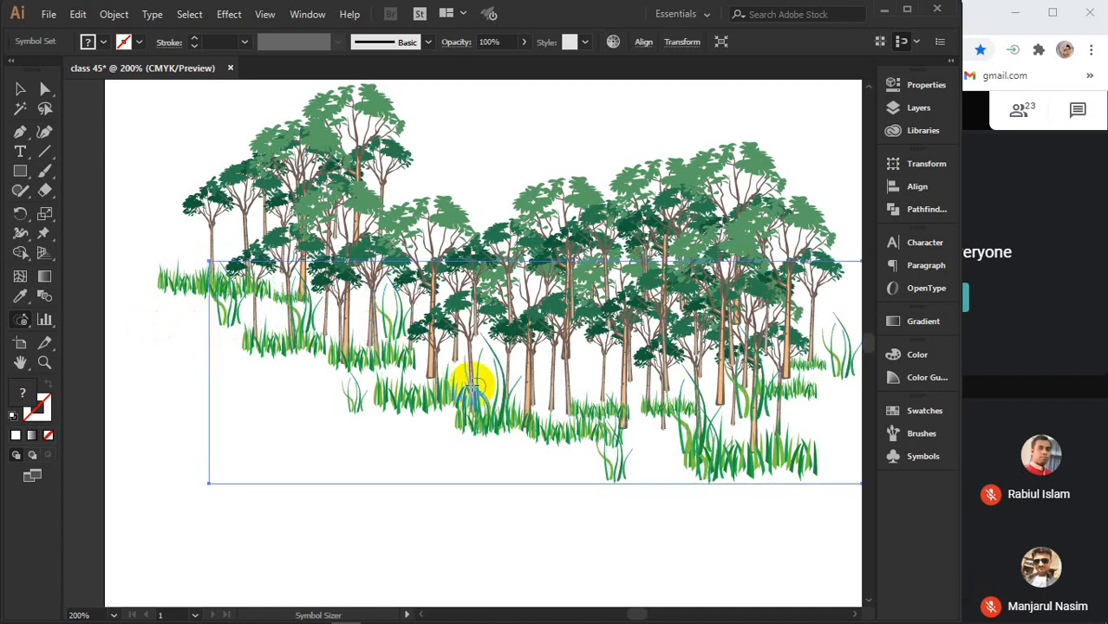
- Shift the front-left, central and front-right tall grass clumps into the neighbouring grass strips with the Symbol Shifter
click(18, 323)
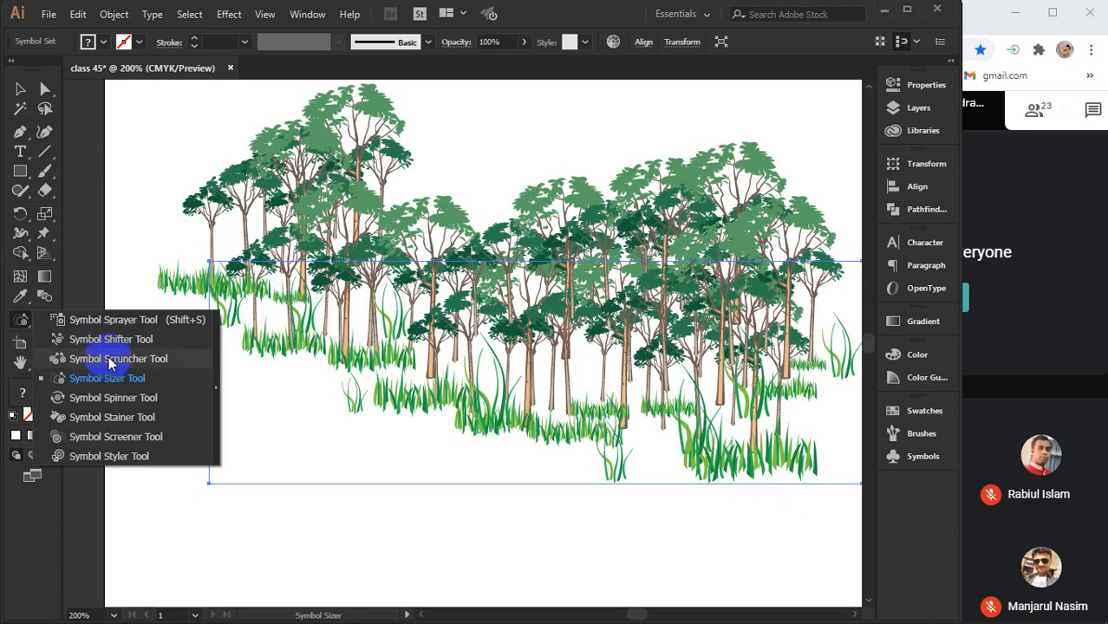
click(109, 339)
mouse_move(351, 402)
mouse_down()
mouse_move(370, 374)
mouse_move(360, 377)
mouse_move(387, 368)
mouse_up()
mouse_move(495, 415)
mouse_down()
mouse_move(487, 383)
mouse_move(488, 396)
mouse_move(453, 371)
mouse_move(486, 399)
mouse_up()
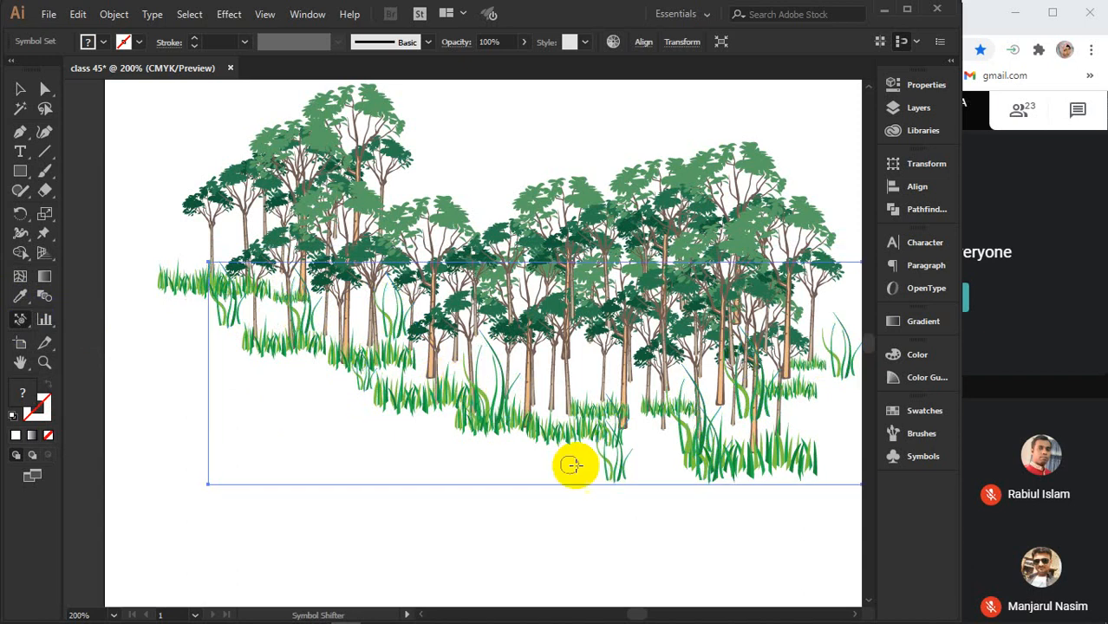
mouse_move(606, 462)
mouse_down()
mouse_move(612, 426)
mouse_move(620, 475)
mouse_move(600, 399)
mouse_move(609, 447)
mouse_move(613, 395)
mouse_move(628, 451)
mouse_move(606, 425)
mouse_move(705, 462)
mouse_move(730, 441)
mouse_move(717, 480)
mouse_move(682, 436)
mouse_move(713, 475)
mouse_move(696, 420)
mouse_move(700, 448)
mouse_move(685, 426)
mouse_move(724, 451)
mouse_move(695, 441)
mouse_up()
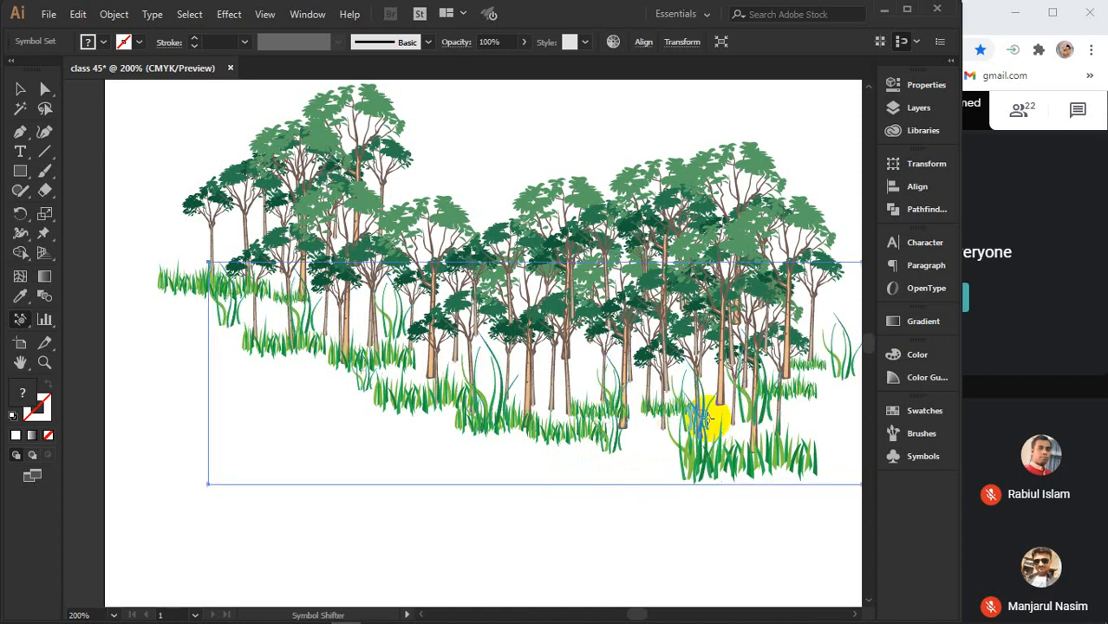
- Shift the far-right tall grass clump inward to the base of the rearmost right-hand tree
mouse_move(828, 372)
mouse_down()
mouse_move(824, 354)
mouse_move(763, 347)
mouse_up()
drag(841, 347, 772, 354)
mouse_move(841, 347)
mouse_down()
mouse_move(773, 347)
mouse_move(830, 349)
mouse_move(765, 359)
mouse_up()
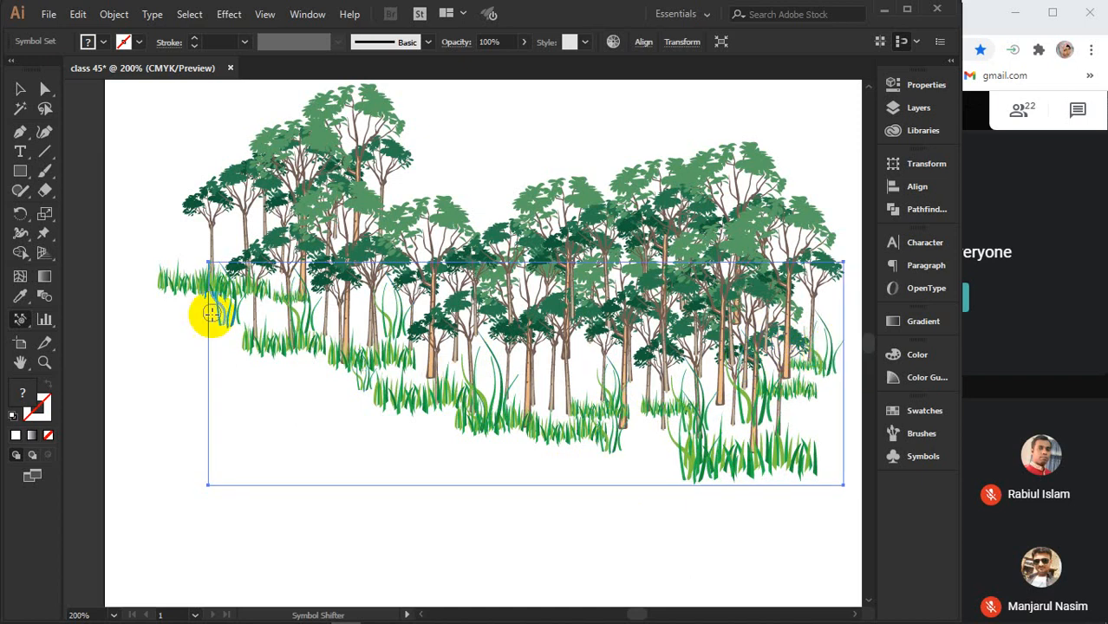
- Shift the tall grass clumps among the left-hand trunks so they blend into the adjacent grass strips
mouse_move(226, 311)
mouse_down()
mouse_move(223, 269)
mouse_move(228, 292)
mouse_up()
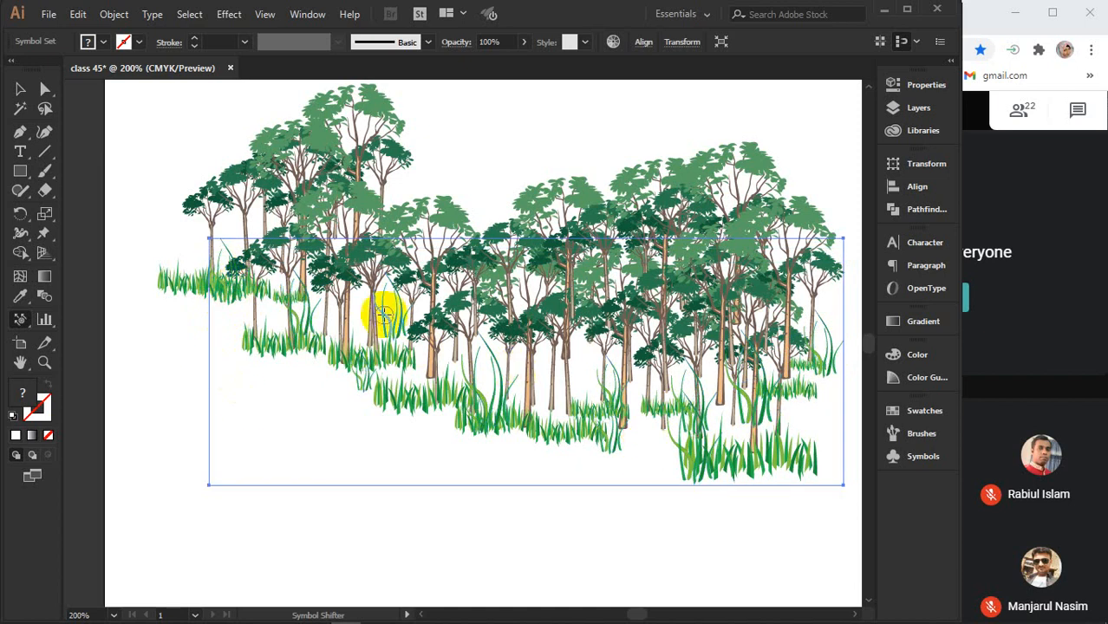
mouse_move(393, 318)
mouse_down()
mouse_move(395, 307)
mouse_move(390, 331)
mouse_up()
mouse_move(301, 304)
mouse_down()
mouse_move(304, 329)
mouse_move(306, 310)
mouse_move(400, 387)
mouse_move(362, 377)
mouse_move(400, 370)
mouse_up()
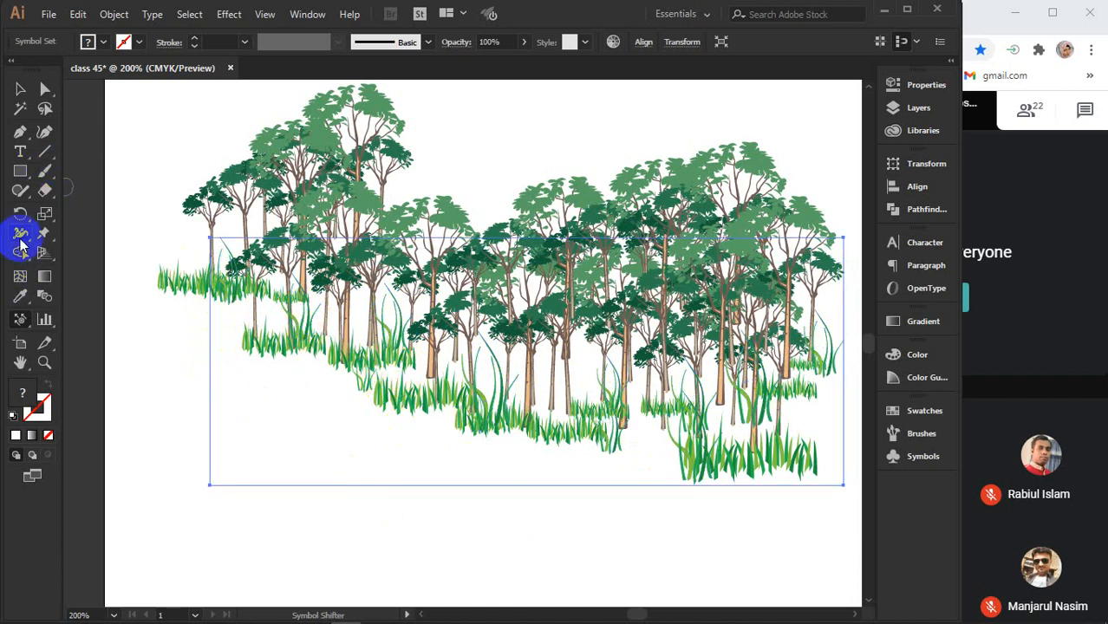
- Spray five Butterfly symbols with the Symbol Sprayer: beside the leftmost tree, two above the canopy, at the far-right tree and below the front grass
click(17, 320)
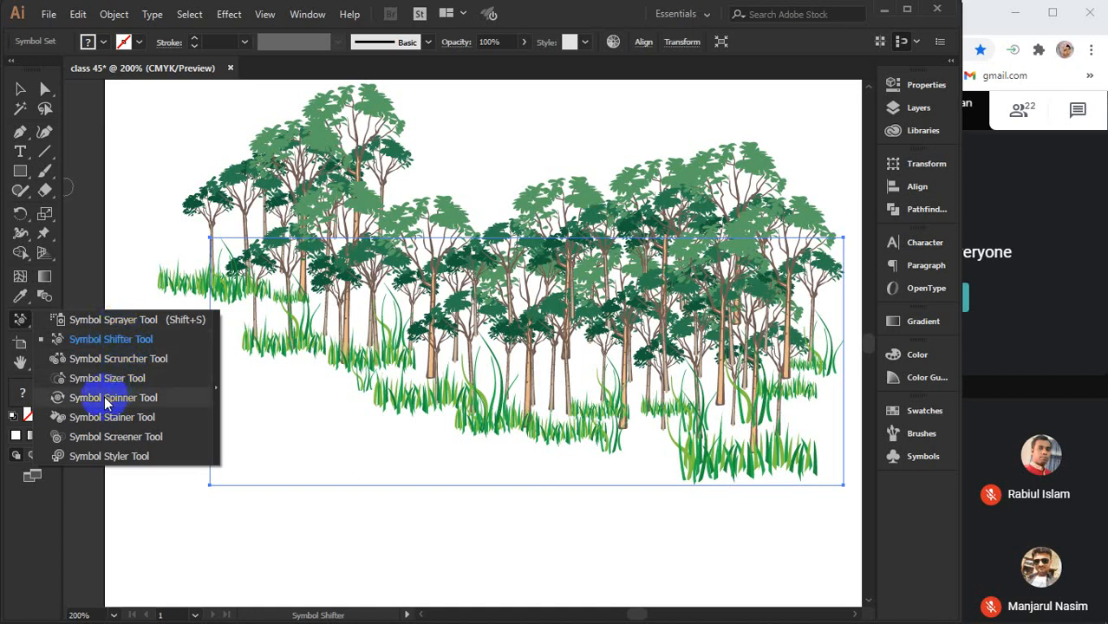
click(126, 327)
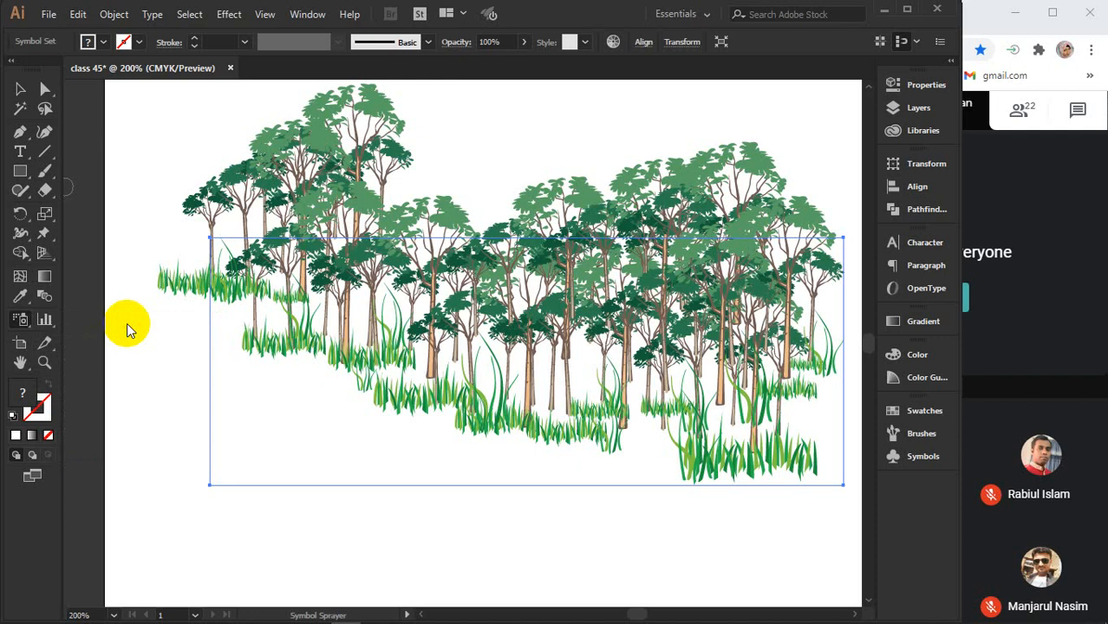
key(ctrl+shift+a)
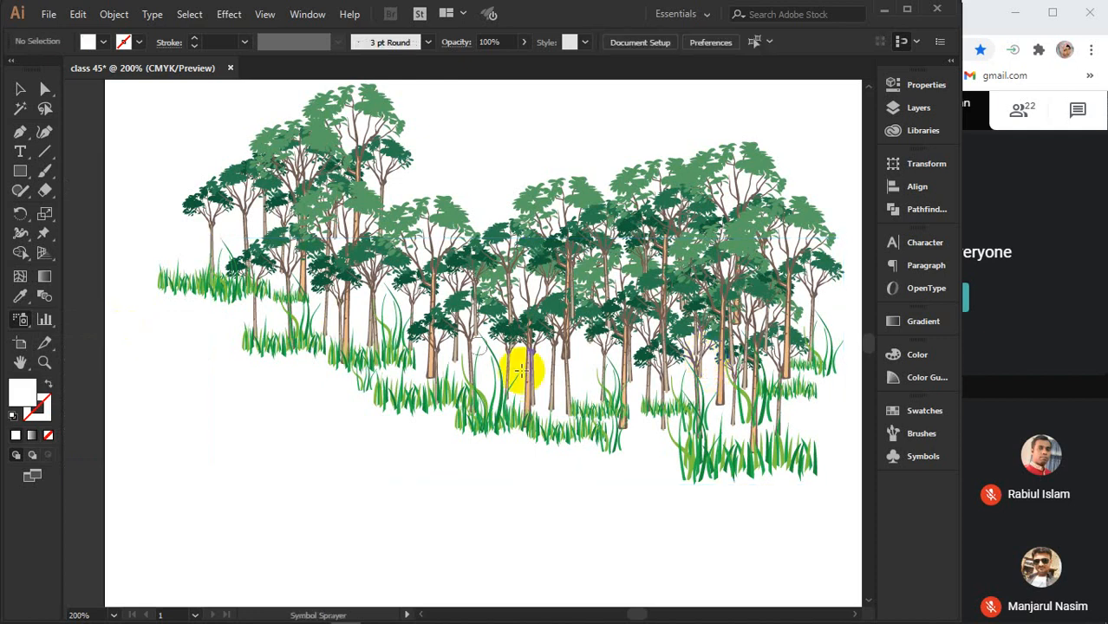
click(921, 457)
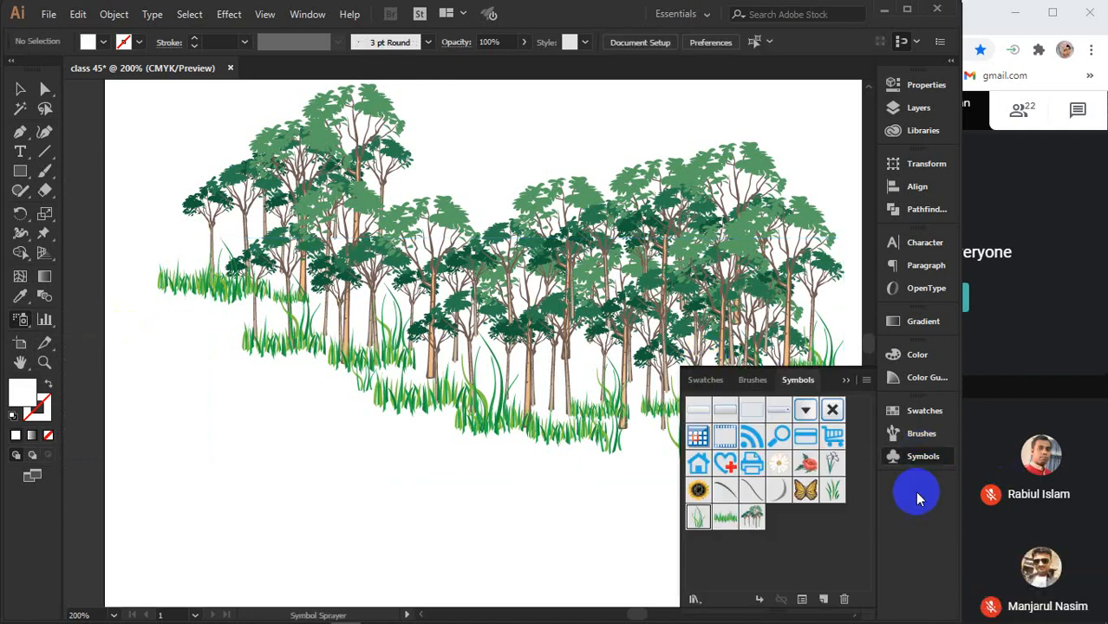
click(845, 379)
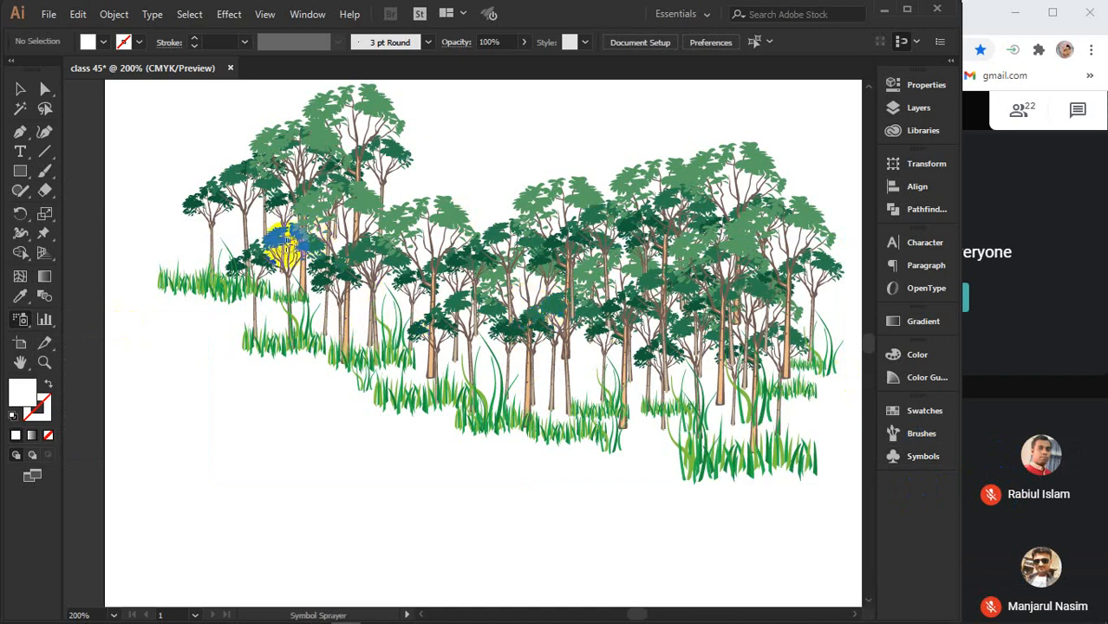
click(222, 235)
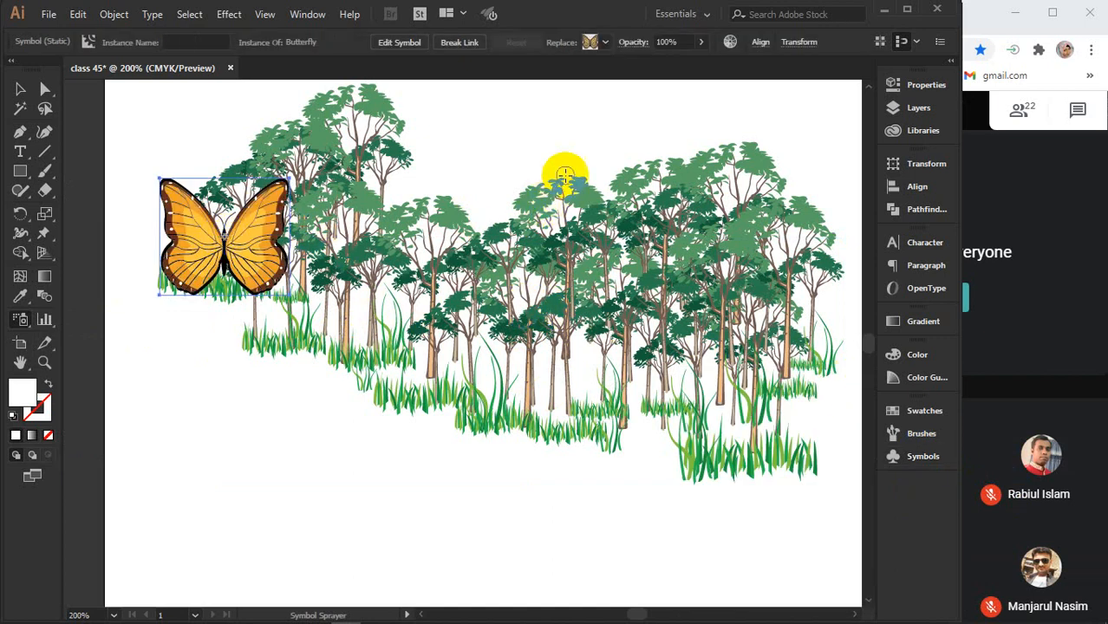
click(598, 160)
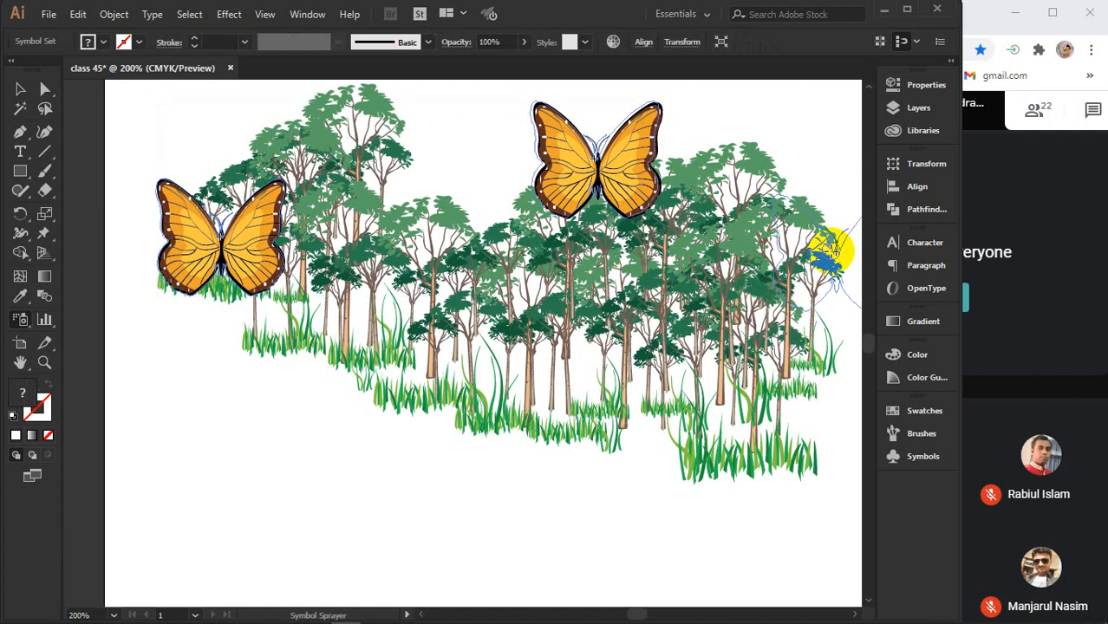
click(822, 249)
click(446, 433)
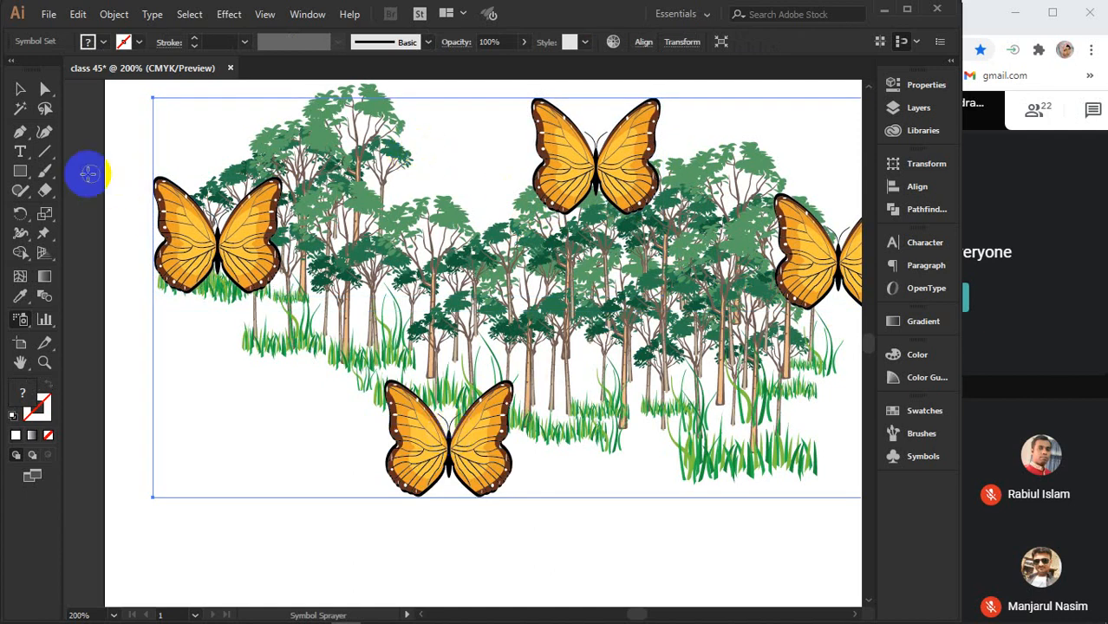
click(443, 163)
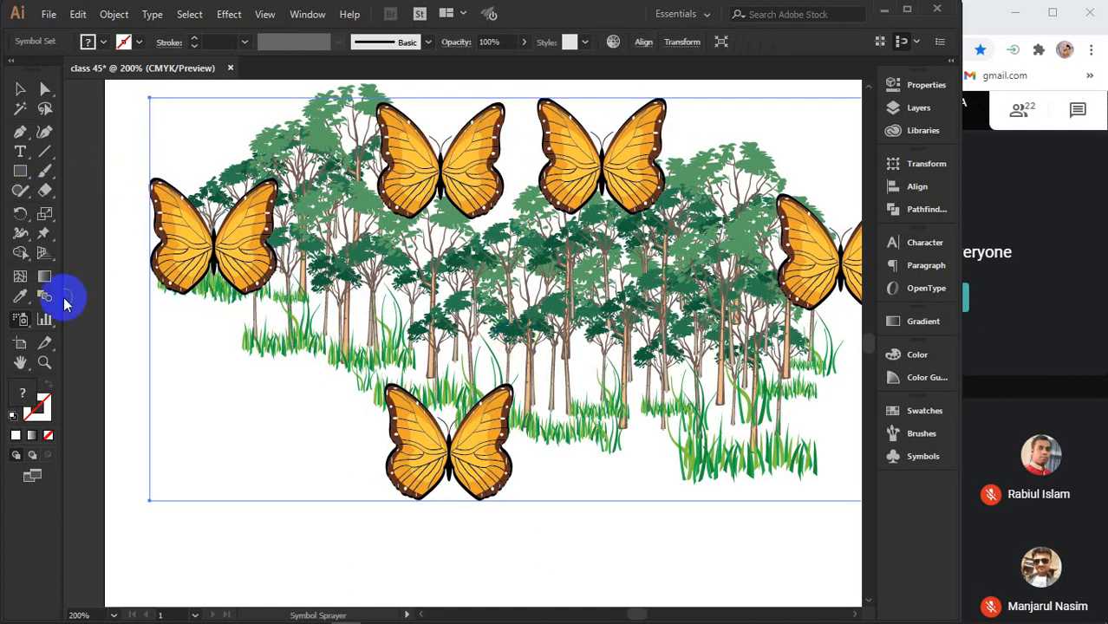
- Shrink the butterfly at the leftmost tree to a small size with the Symbol Sizer
click(18, 318)
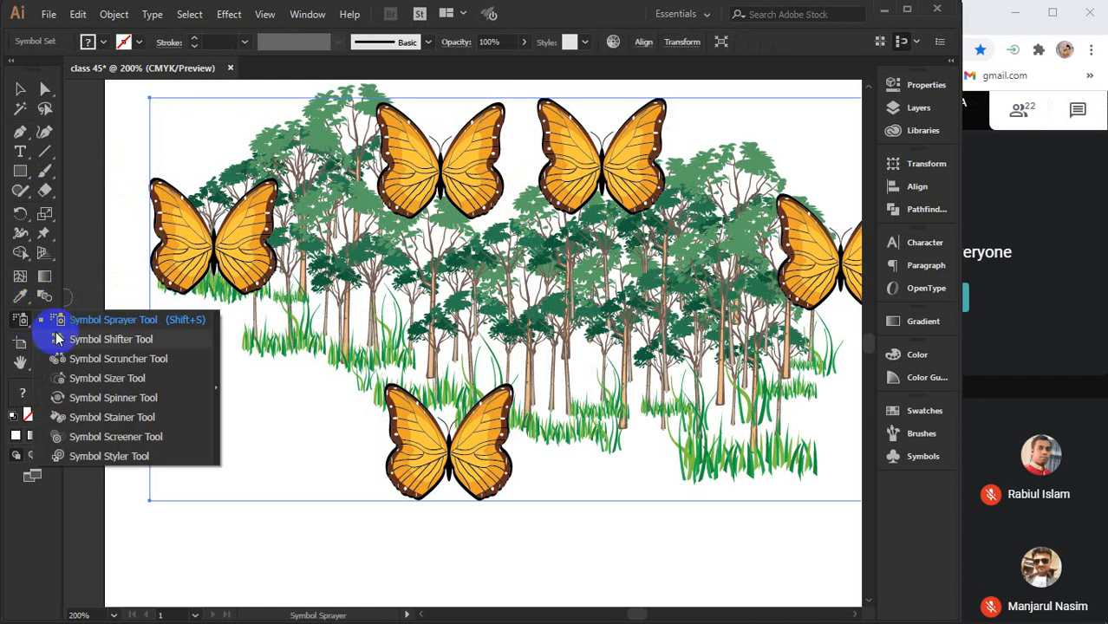
click(113, 378)
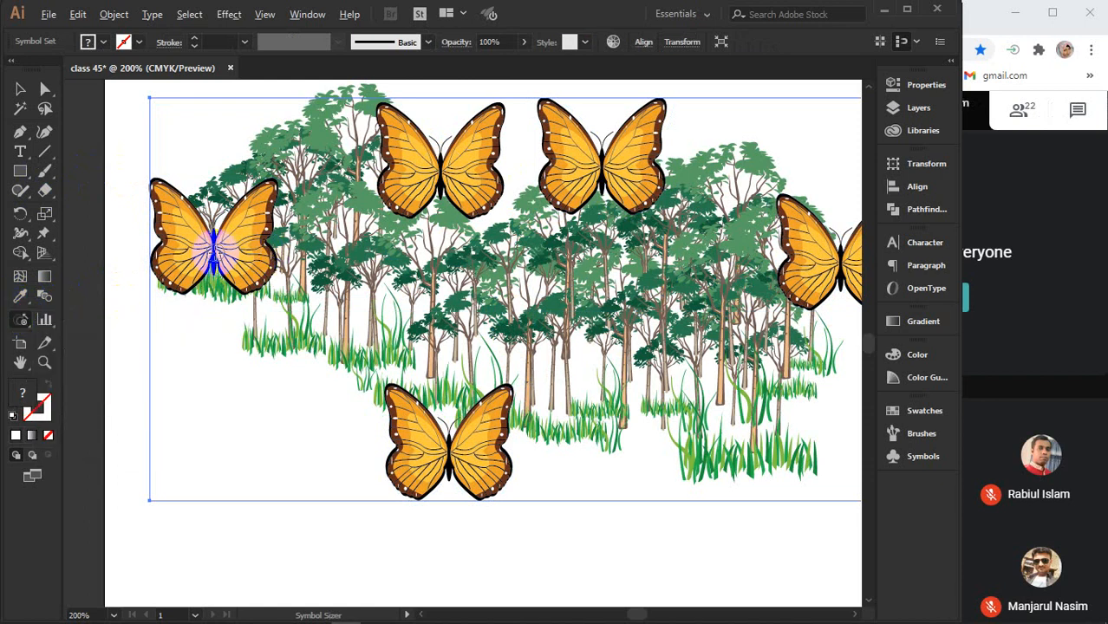
alt+click(212, 252)
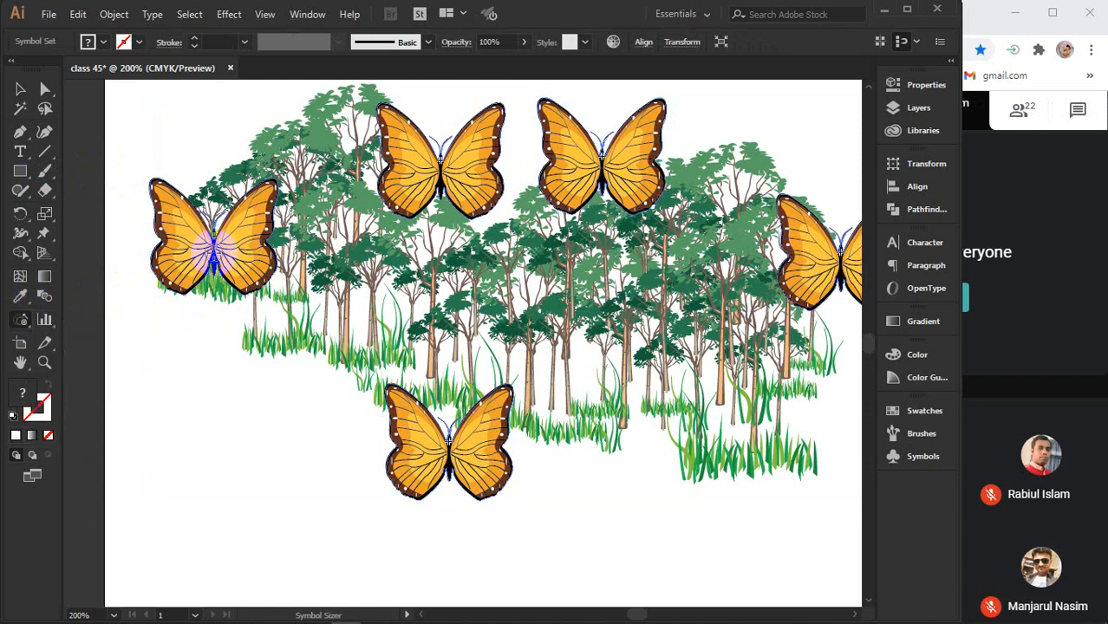
alt+click(211, 236)
alt+click(208, 234)
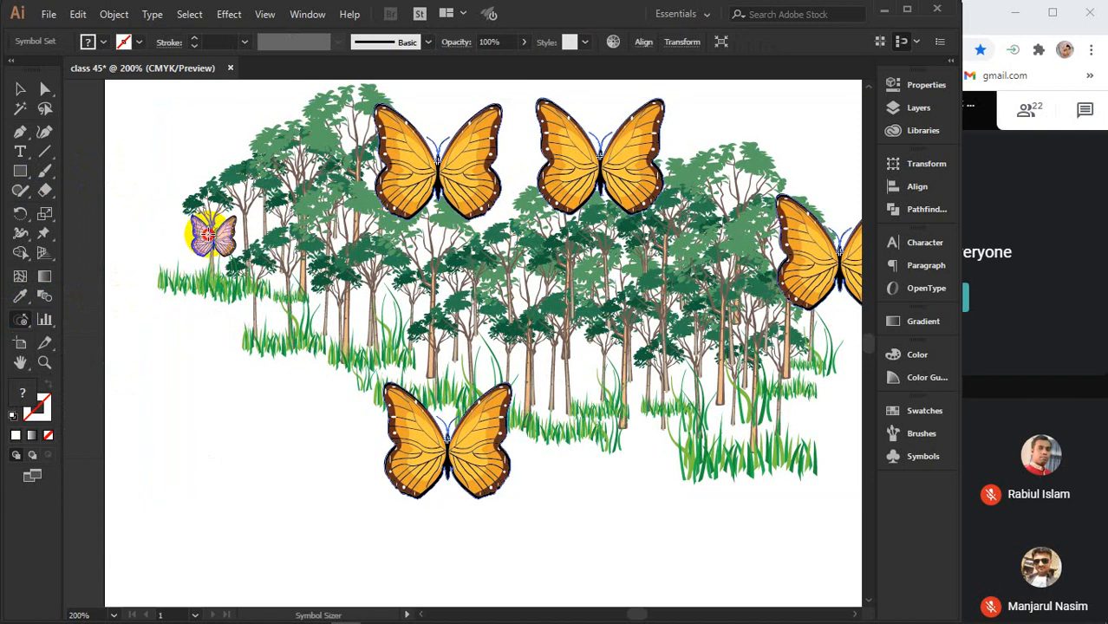
- Shrink the butterflies below the front grass, above the canopy and at the far-right tree to small sizes
alt+click(447, 444)
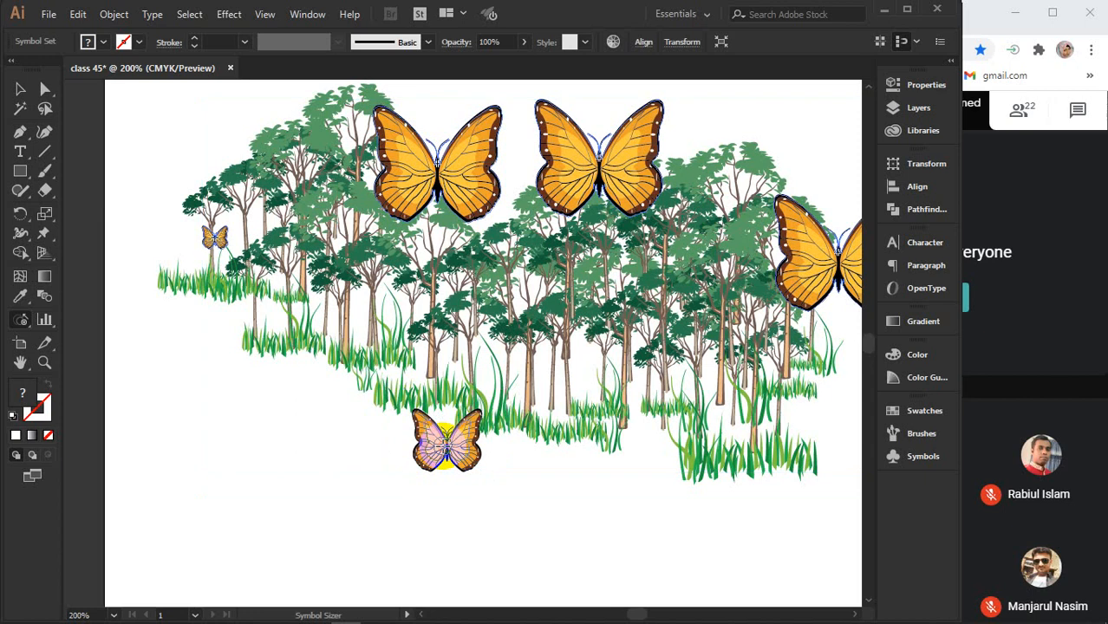
alt+click(444, 445)
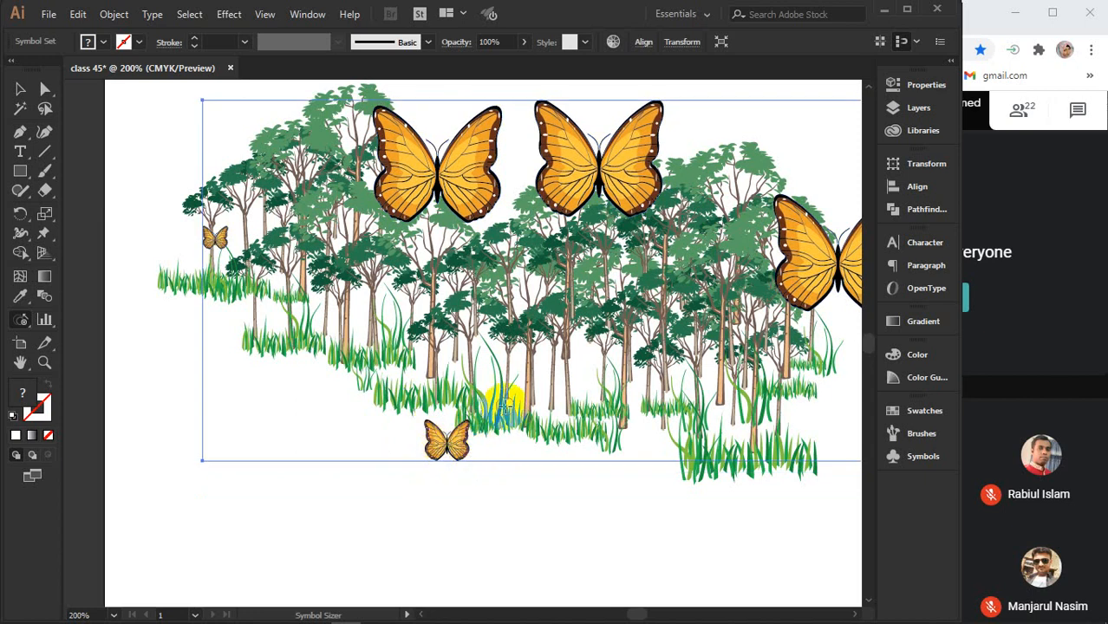
alt+click(598, 162)
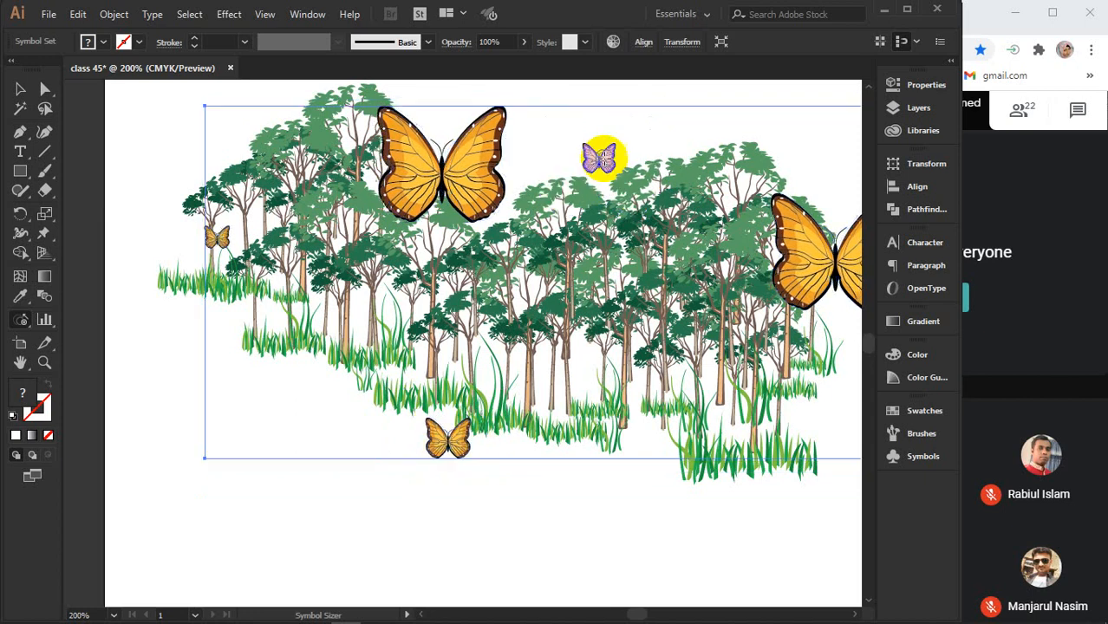
alt+click(433, 164)
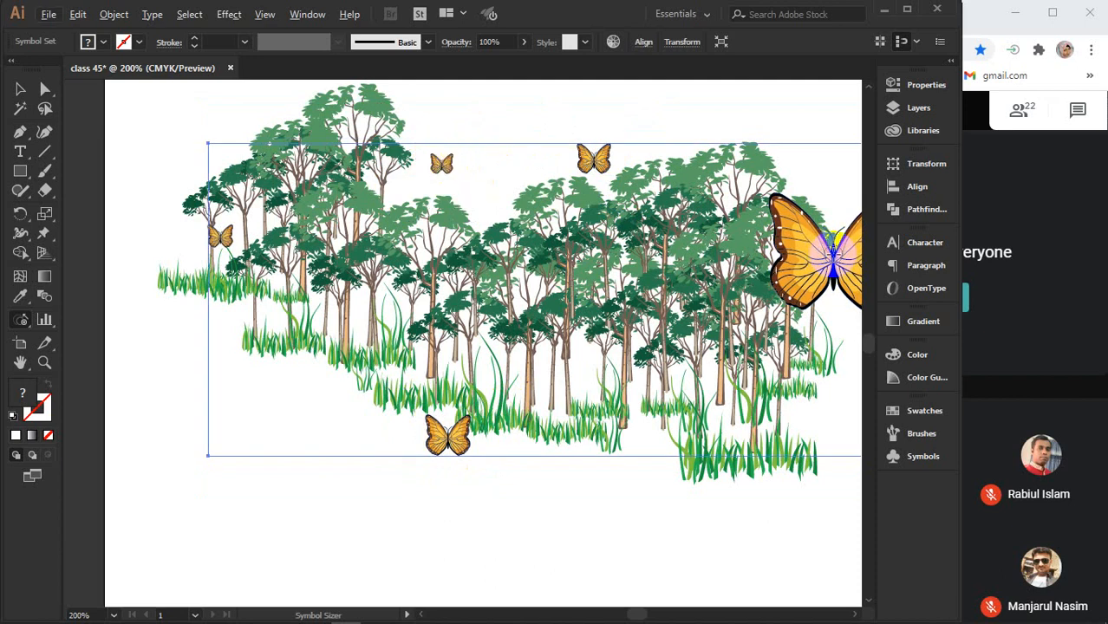
alt+click(833, 253)
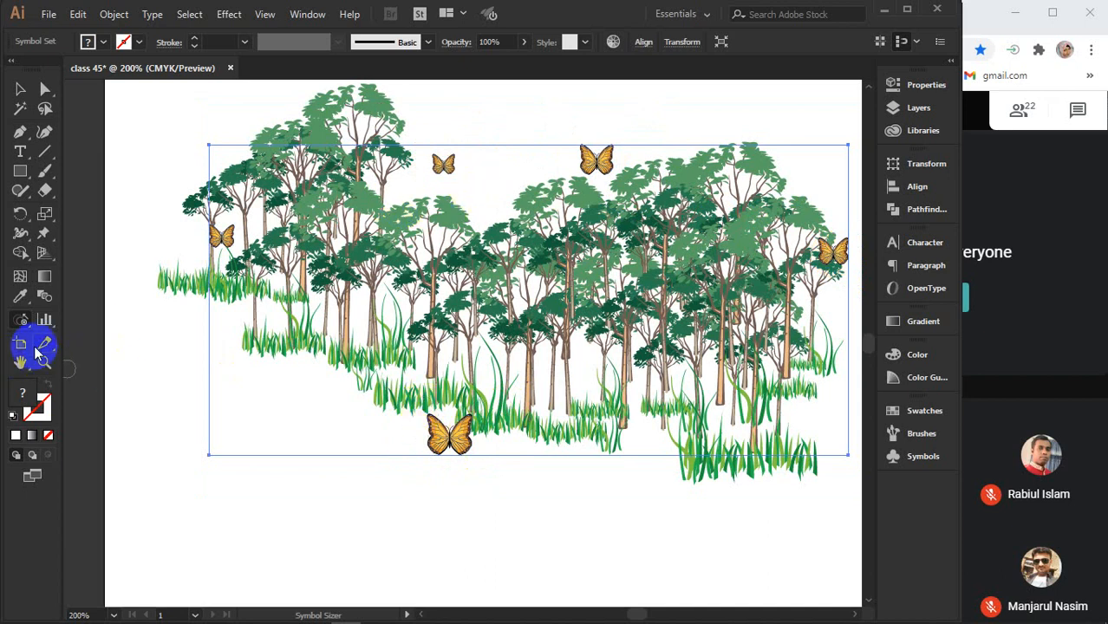
- Shift the front butterfly up onto the grass at the tree bases with the Symbol Shifter
click(20, 319)
click(113, 344)
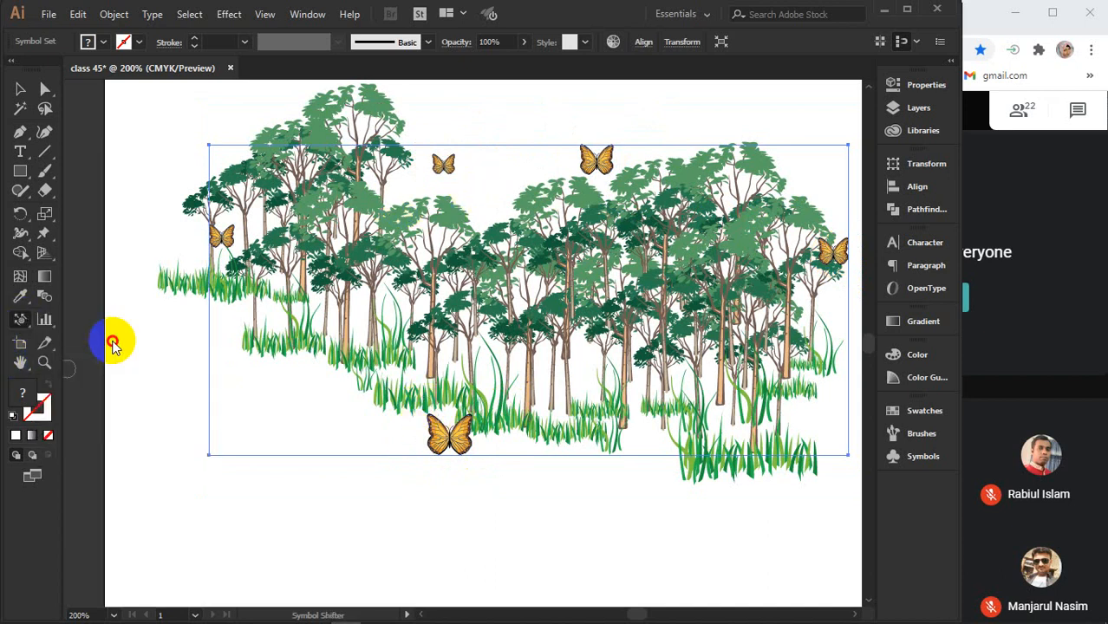
drag(450, 440, 455, 366)
mouse_move(448, 411)
mouse_down()
mouse_move(447, 353)
mouse_move(448, 377)
mouse_up()
- Shift the butterfly at the leftmost tree down along the trunk towards the grass
mouse_move(228, 238)
mouse_down()
mouse_move(174, 277)
mouse_move(209, 237)
mouse_move(193, 289)
mouse_move(205, 244)
mouse_move(216, 241)
mouse_move(213, 290)
mouse_move(219, 245)
mouse_move(218, 274)
mouse_up()
drag(217, 243, 214, 271)
drag(218, 244, 214, 272)
drag(218, 246, 217, 288)
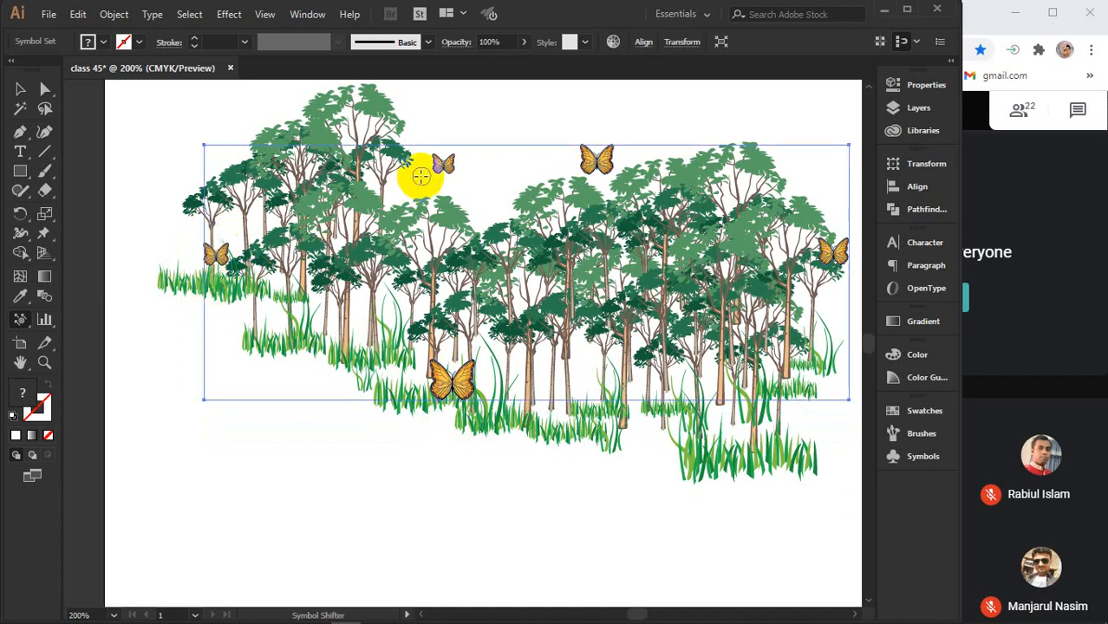
- Shift the smaller butterfly above the canopy gap down close to the treetop below it
drag(441, 160, 439, 205)
drag(442, 163, 441, 211)
drag(441, 166, 435, 224)
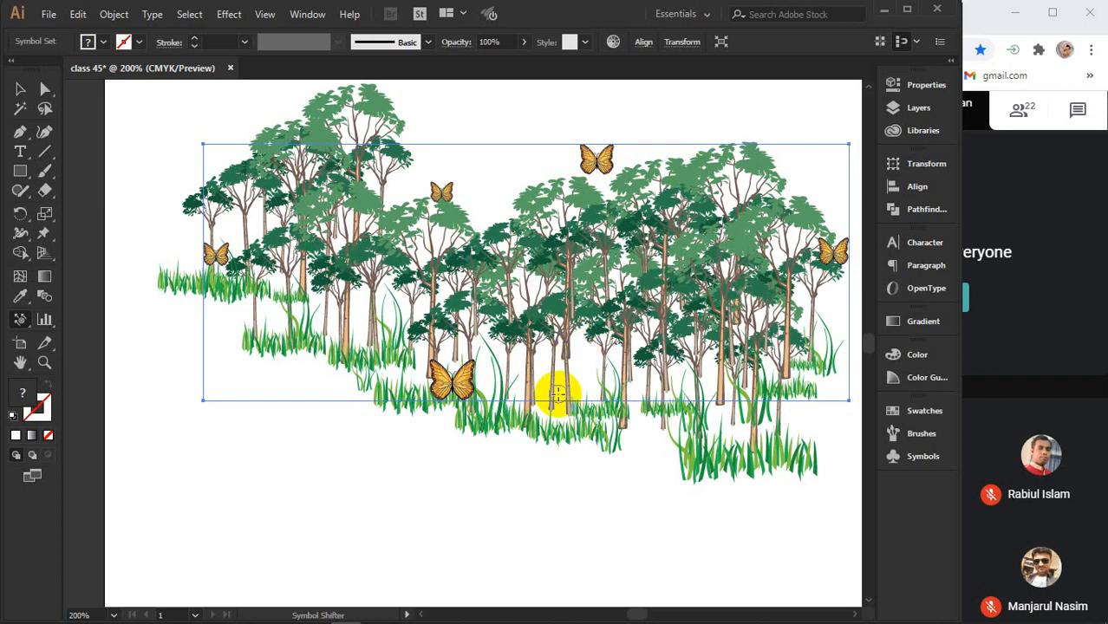
- Rotate the front butterfly above the grass with the Symbol Spinner so it tilts towards the upper left
click(21, 331)
drag(17, 323, 108, 397)
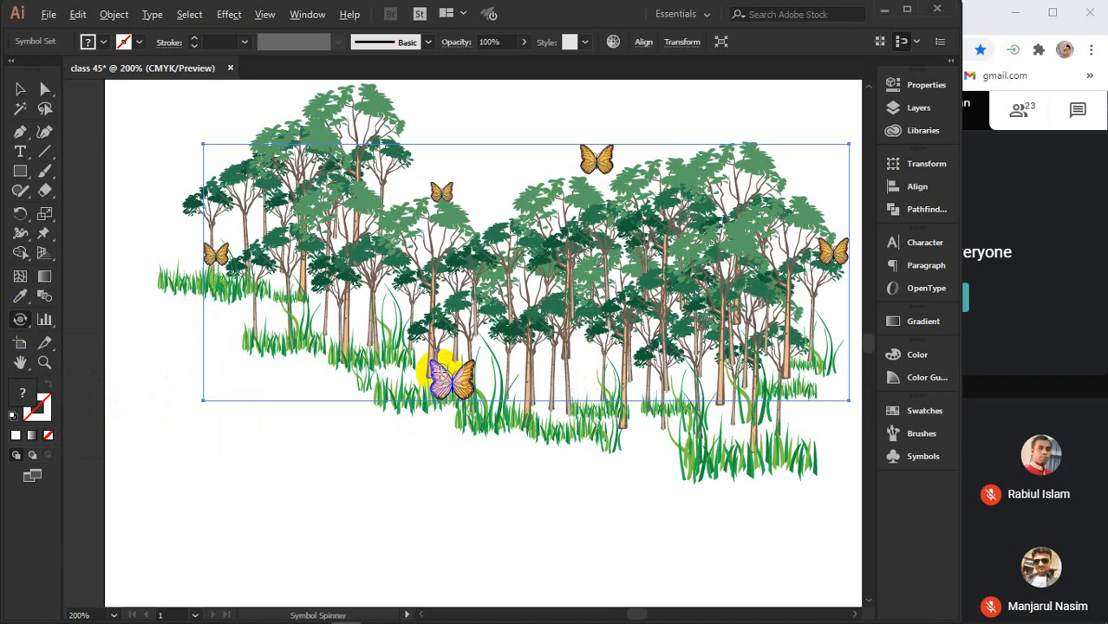
scroll(442, 375, up, 3)
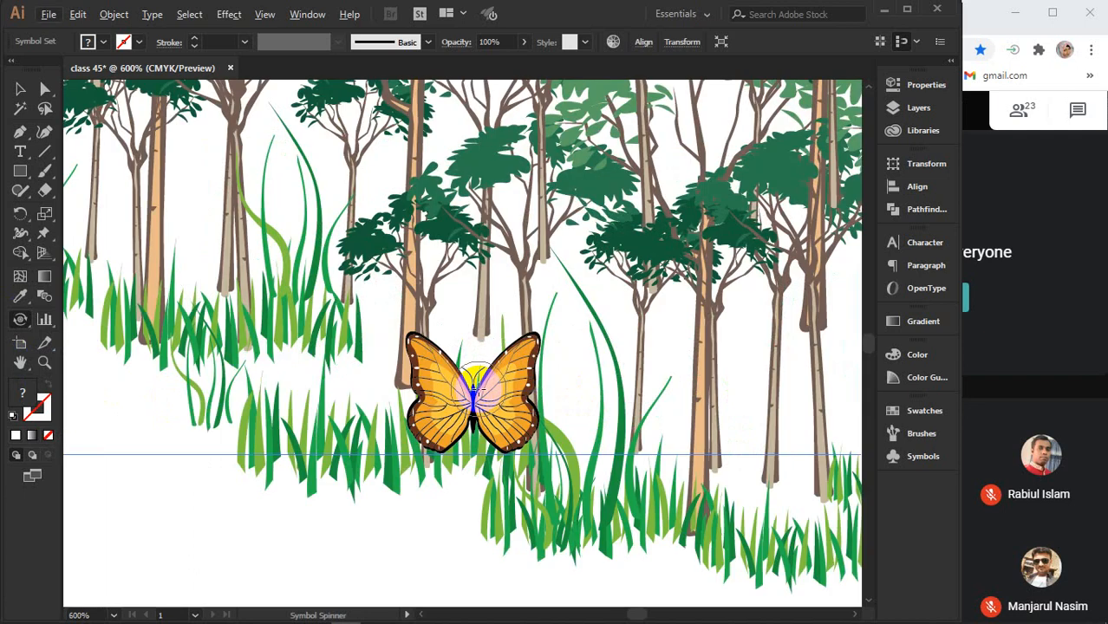
key(space)
drag(497, 405, 449, 361)
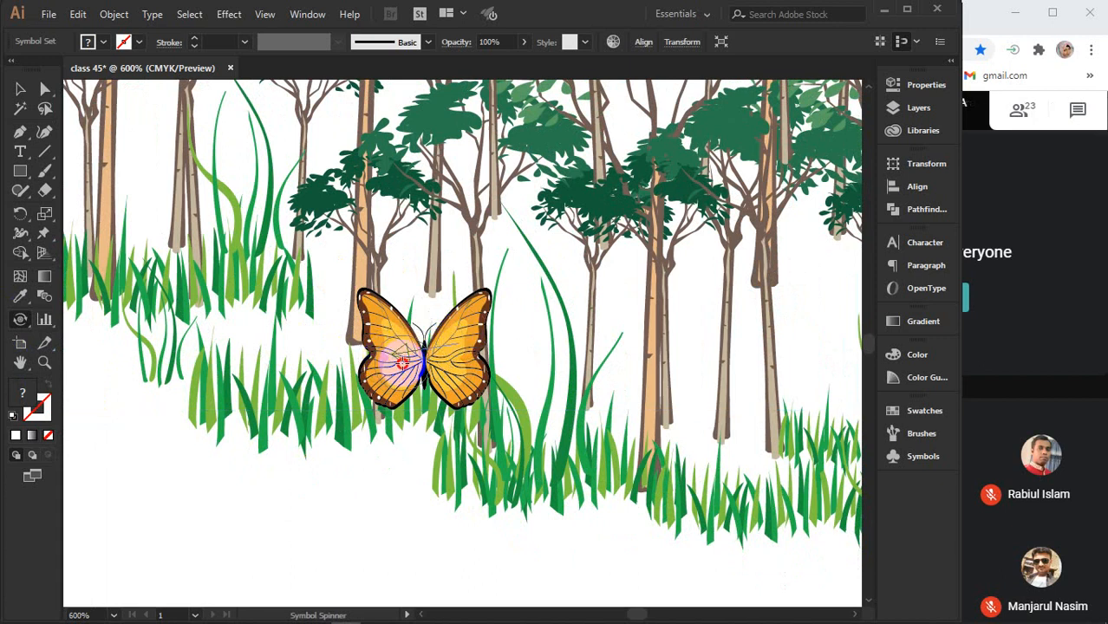
mouse_move(402, 362)
mouse_down()
mouse_move(424, 352)
mouse_move(408, 317)
mouse_move(396, 316)
mouse_move(401, 347)
mouse_up()
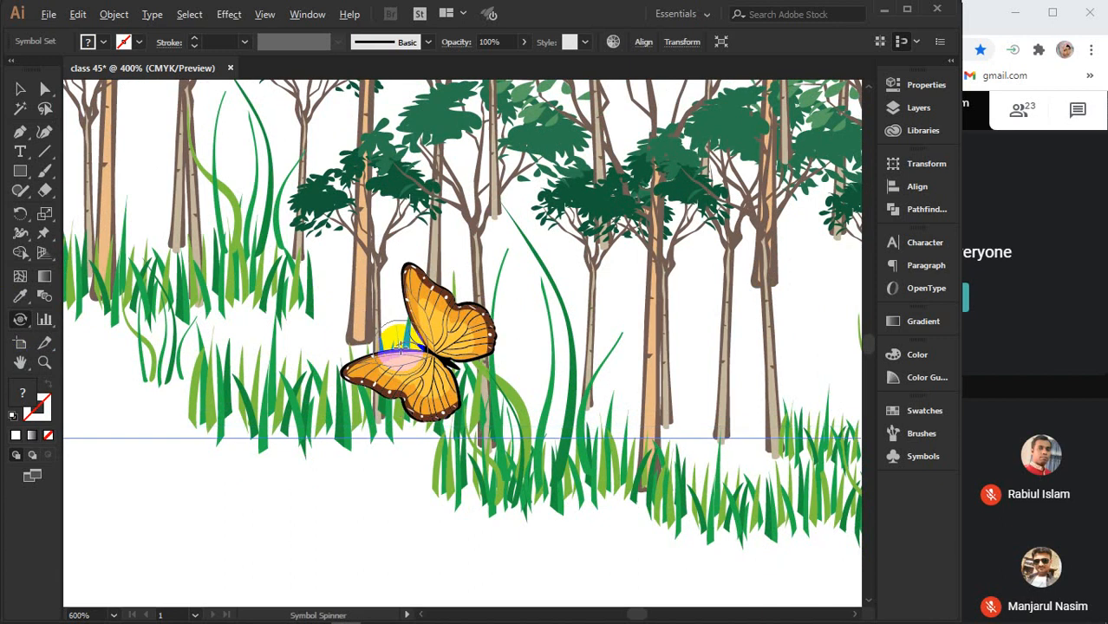
- Rotate the butterfly at the leftmost tree with the Symbol Spinner so its head points right
alt+scroll(401, 347, down, 2)
scroll(409, 335, up, 1)
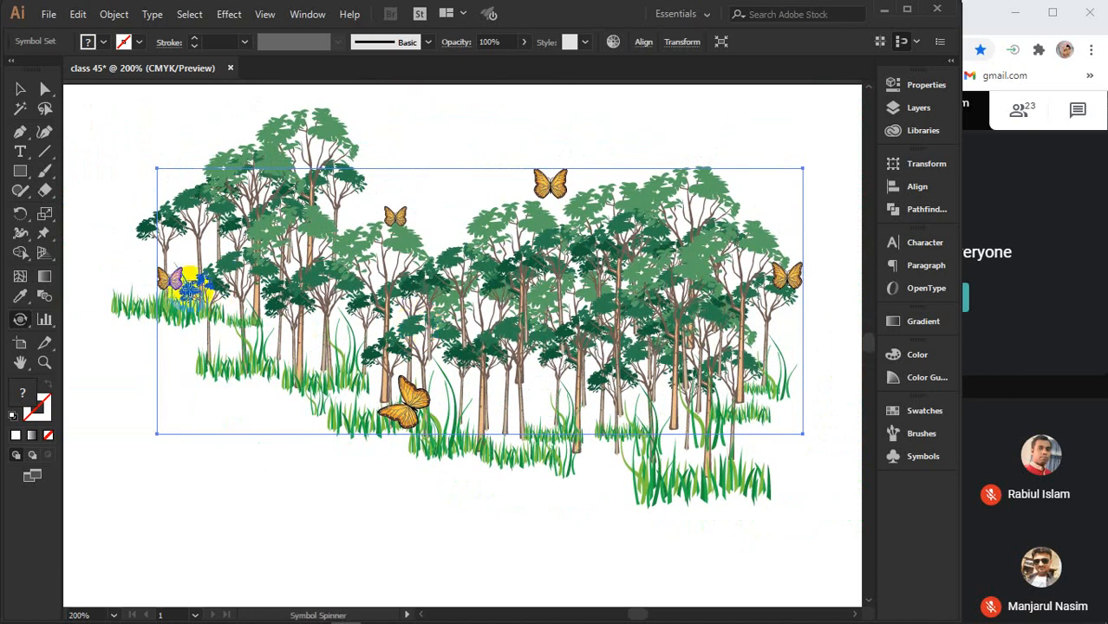
drag(171, 277, 170, 276)
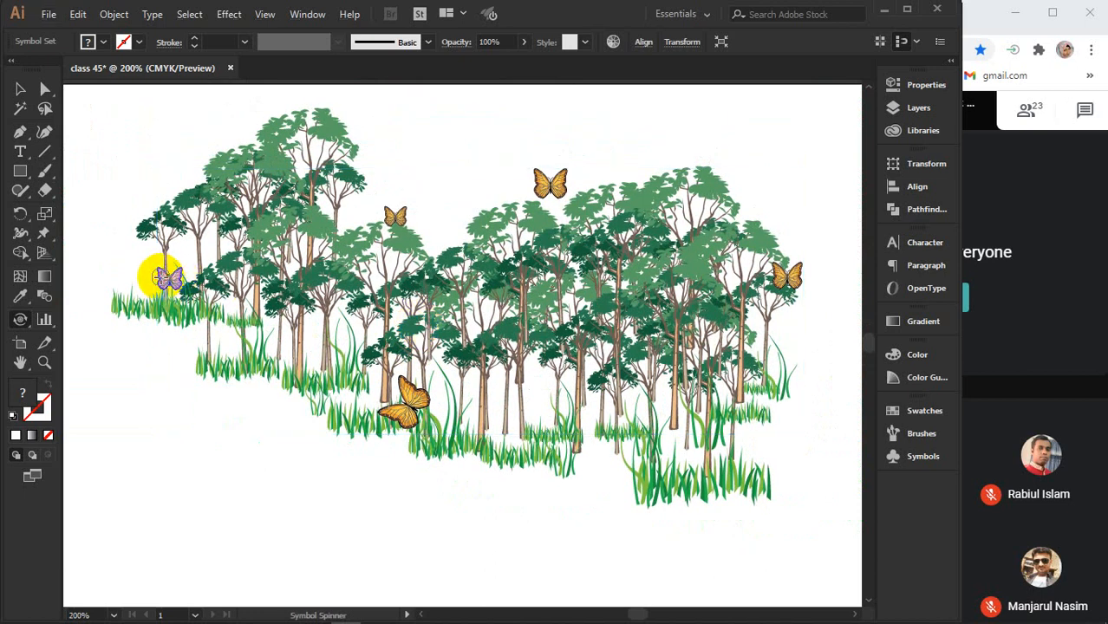
mouse_move(161, 276)
mouse_down()
mouse_move(222, 265)
mouse_move(217, 319)
mouse_up()
alt+scroll(161, 276, up, 4)
mouse_move(205, 281)
mouse_down()
mouse_move(210, 310)
mouse_move(213, 279)
mouse_move(210, 297)
mouse_move(221, 295)
mouse_up()
alt+scroll(264, 292, down, 2)
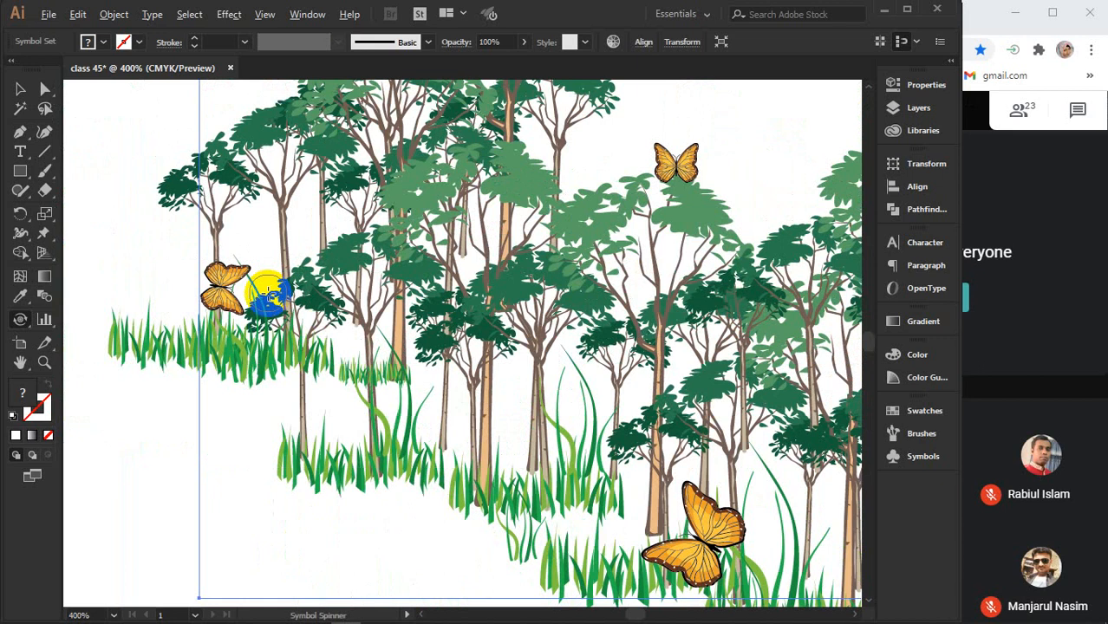
- Rotate the two butterflies above the canopy so they tilt in different directions
alt+scroll(269, 295, down, 3)
alt+scroll(407, 286, up, 2)
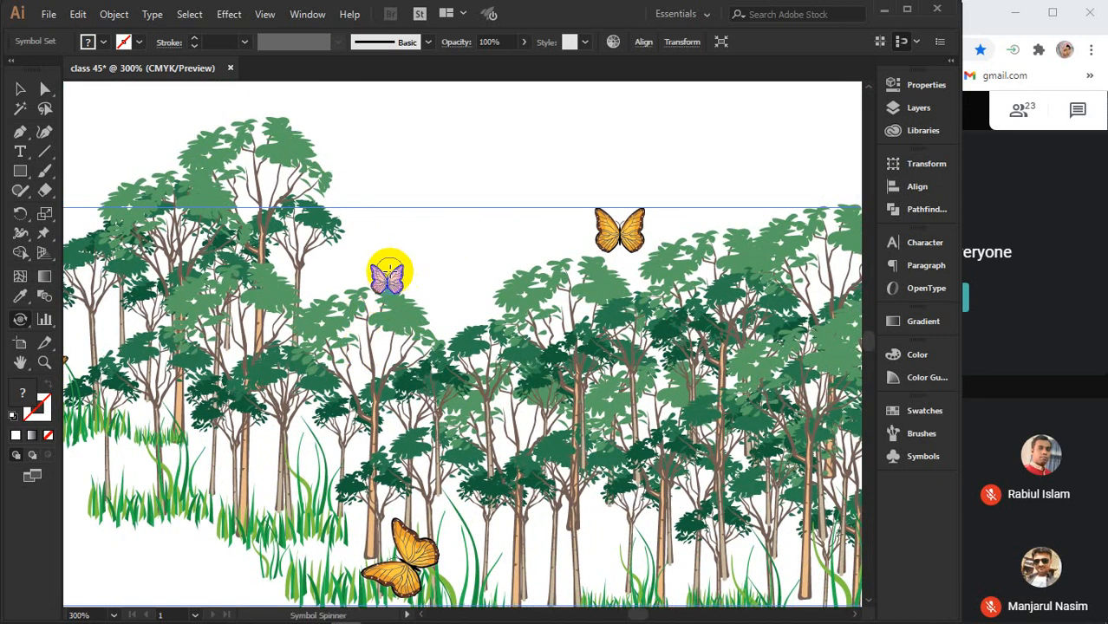
mouse_move(390, 272)
mouse_down()
mouse_move(369, 307)
mouse_move(386, 276)
mouse_move(396, 313)
mouse_move(383, 279)
mouse_up()
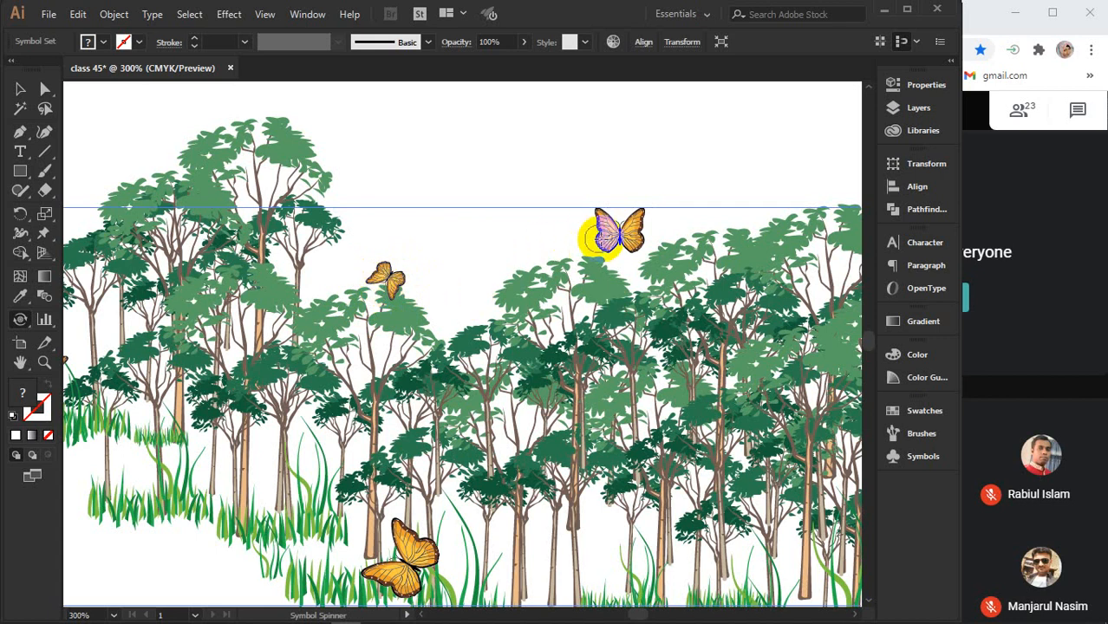
mouse_move(618, 228)
mouse_down()
mouse_move(655, 255)
mouse_move(618, 215)
mouse_move(655, 247)
mouse_up()
- Rotate the butterfly at the far-right tree so it tilts towards the lower left, and deselect the symbol set
drag(815, 356, 453, 343)
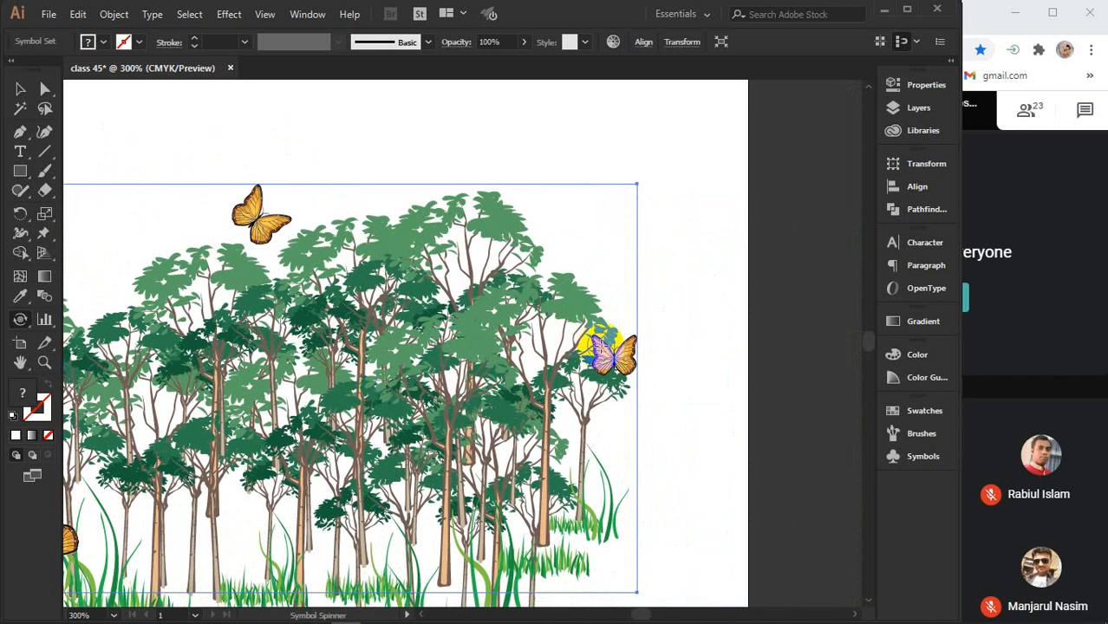
mouse_move(604, 345)
mouse_down()
mouse_move(580, 362)
mouse_move(627, 355)
mouse_move(581, 390)
mouse_move(606, 358)
mouse_move(601, 388)
mouse_move(598, 342)
mouse_move(612, 370)
mouse_move(610, 343)
mouse_move(607, 373)
mouse_up()
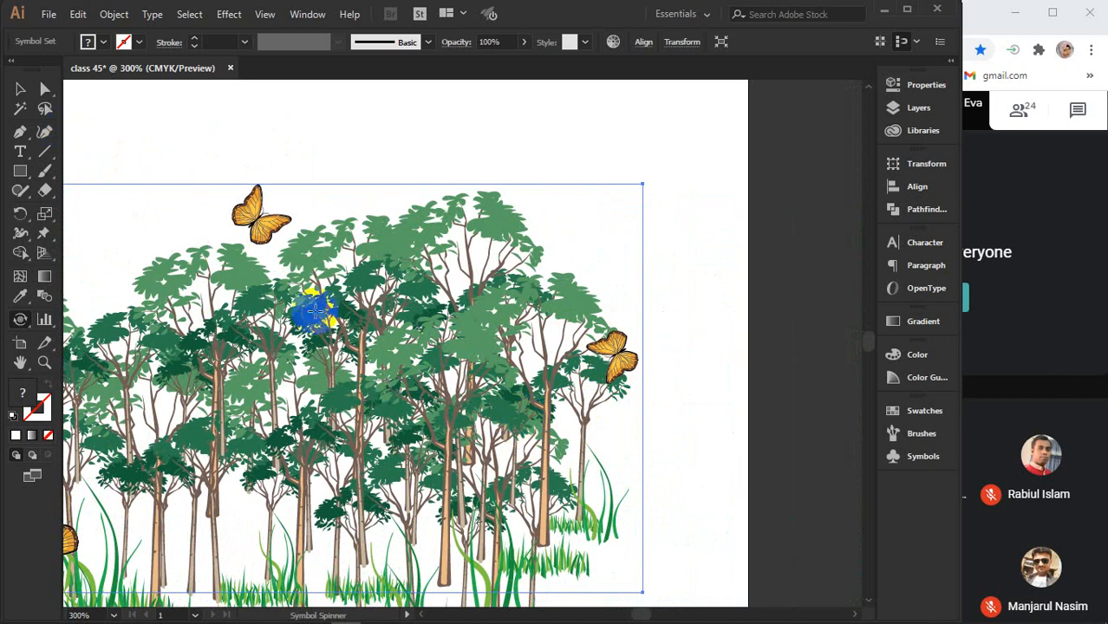
scroll(323, 327, down, 2)
drag(305, 336, 505, 320)
key(ctrl+shift+a)
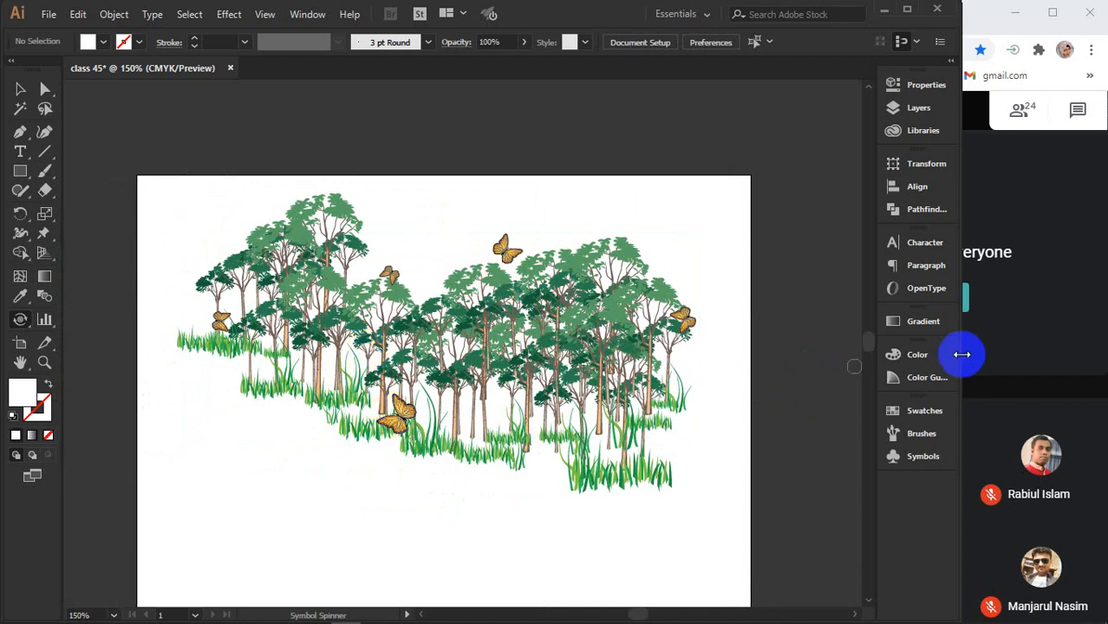
- Choose the Red Rose symbol for the Symbol Sprayer and place one rose in the front grass at the foot of the right-hand trees
drag(962, 354, 1013, 346)
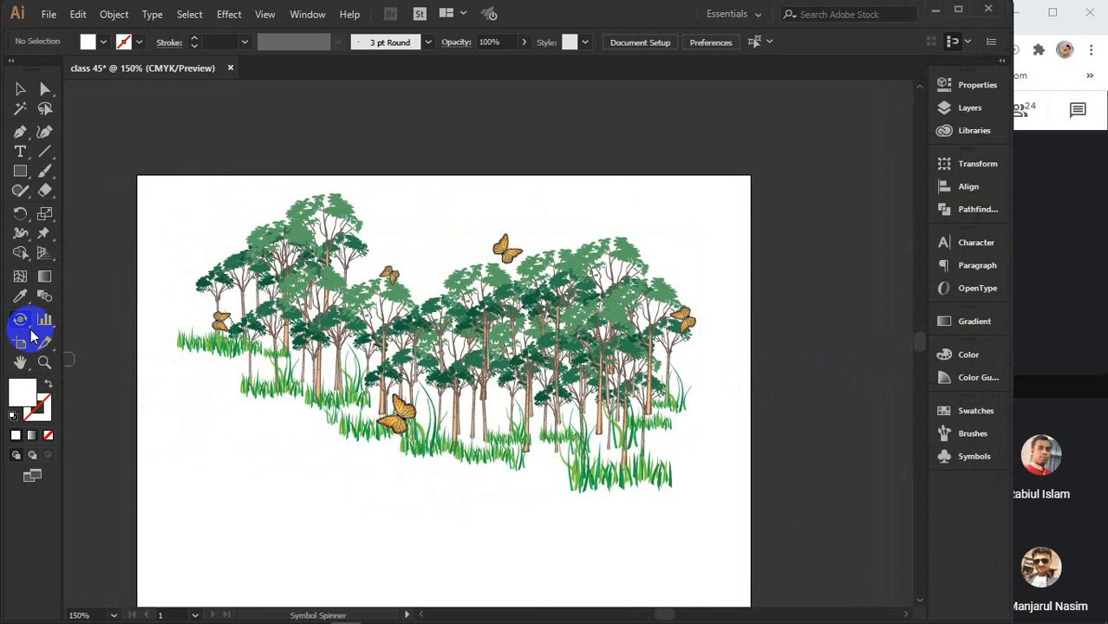
drag(21, 322, 130, 430)
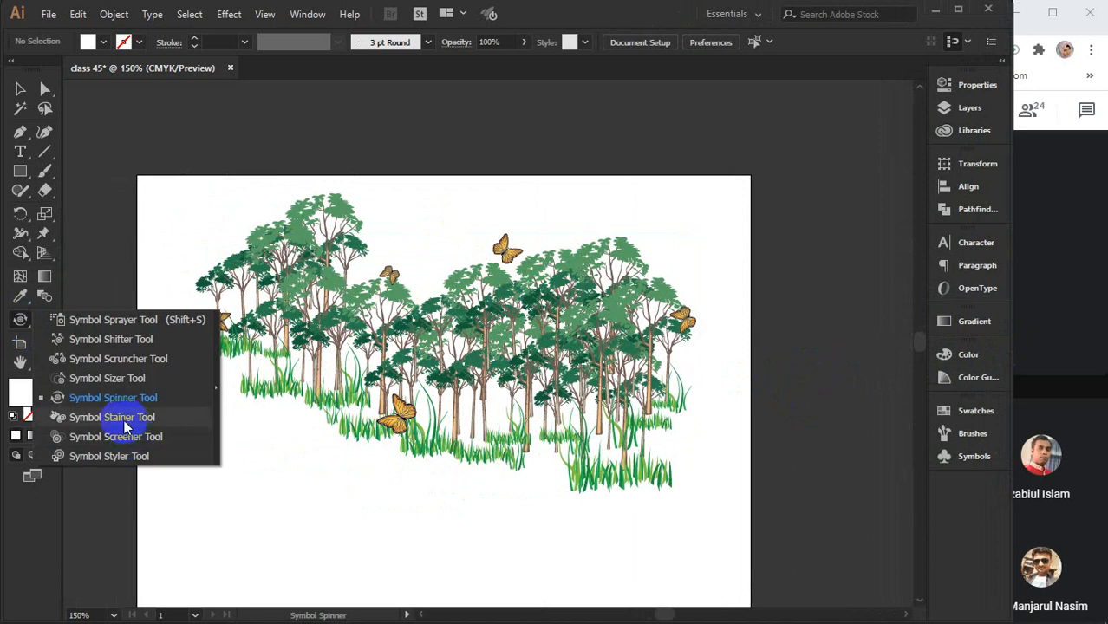
mouse_move(124, 420)
mouse_down()
mouse_move(148, 380)
mouse_move(149, 319)
mouse_up()
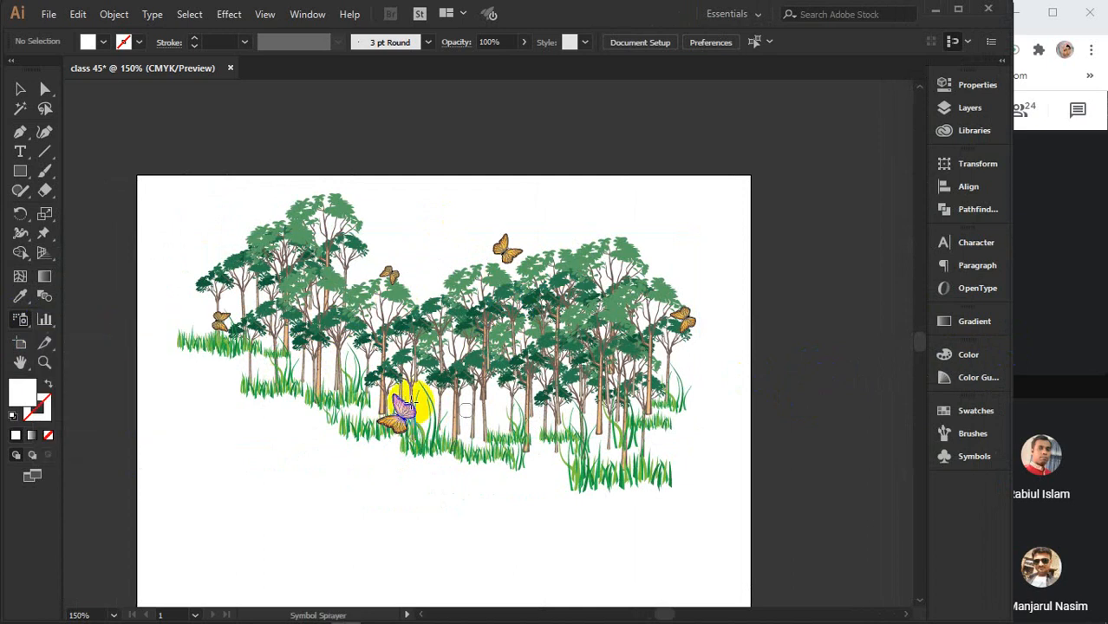
click(975, 456)
click(771, 496)
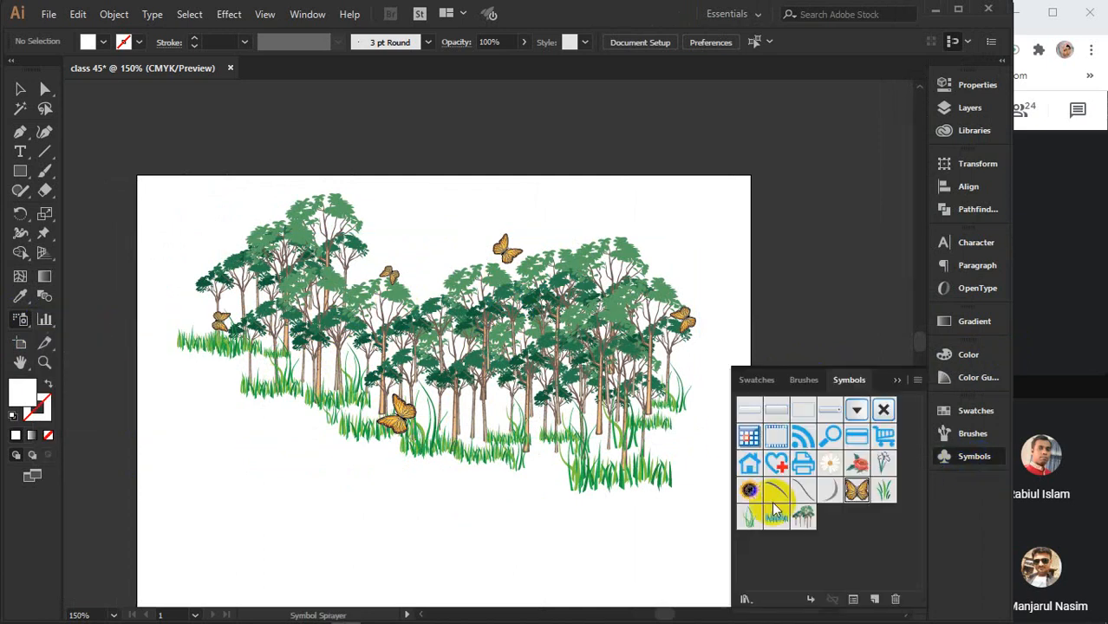
click(856, 482)
click(859, 466)
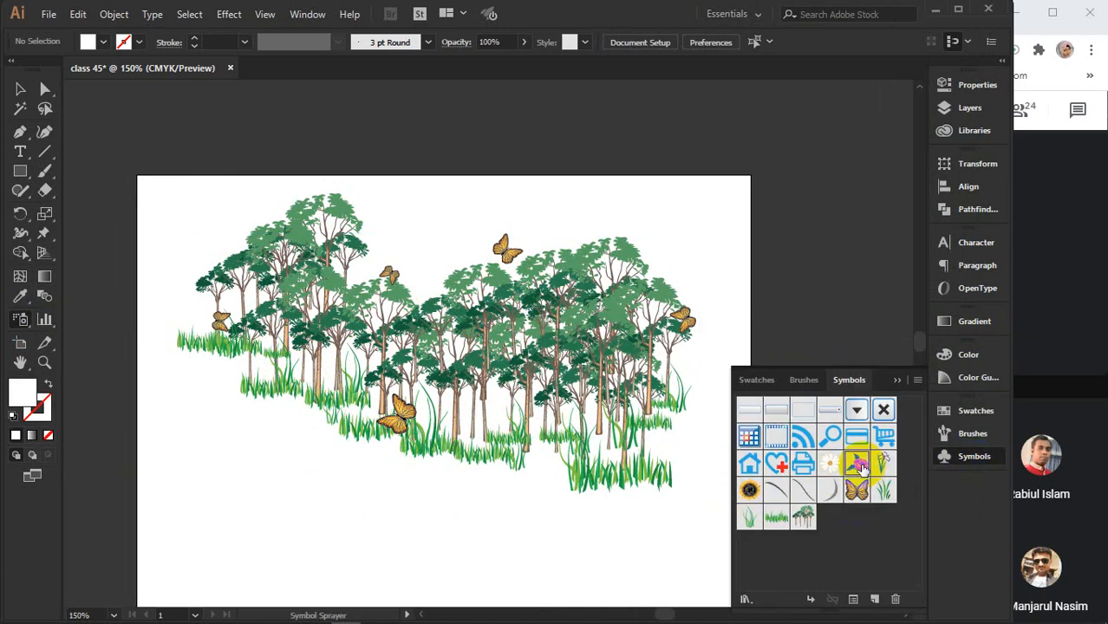
click(896, 380)
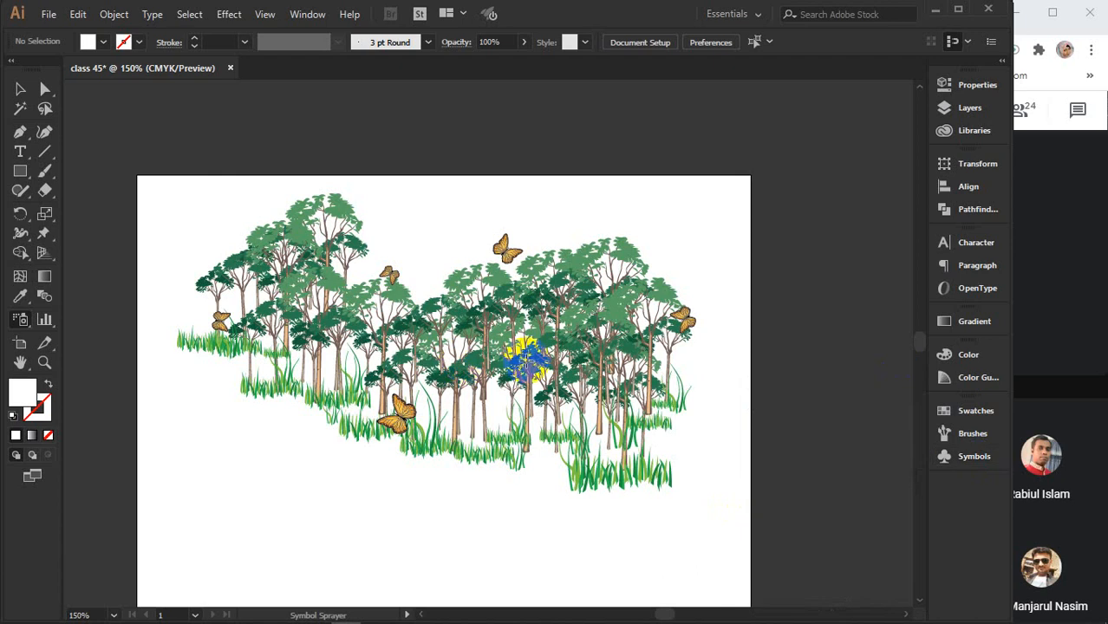
click(566, 440)
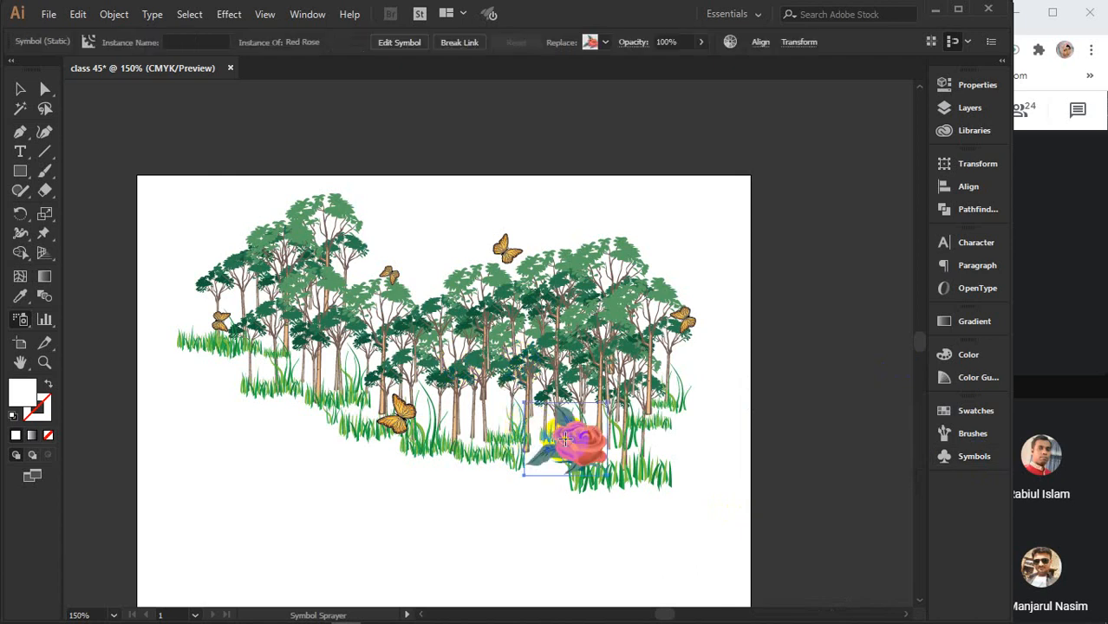
click(281, 382)
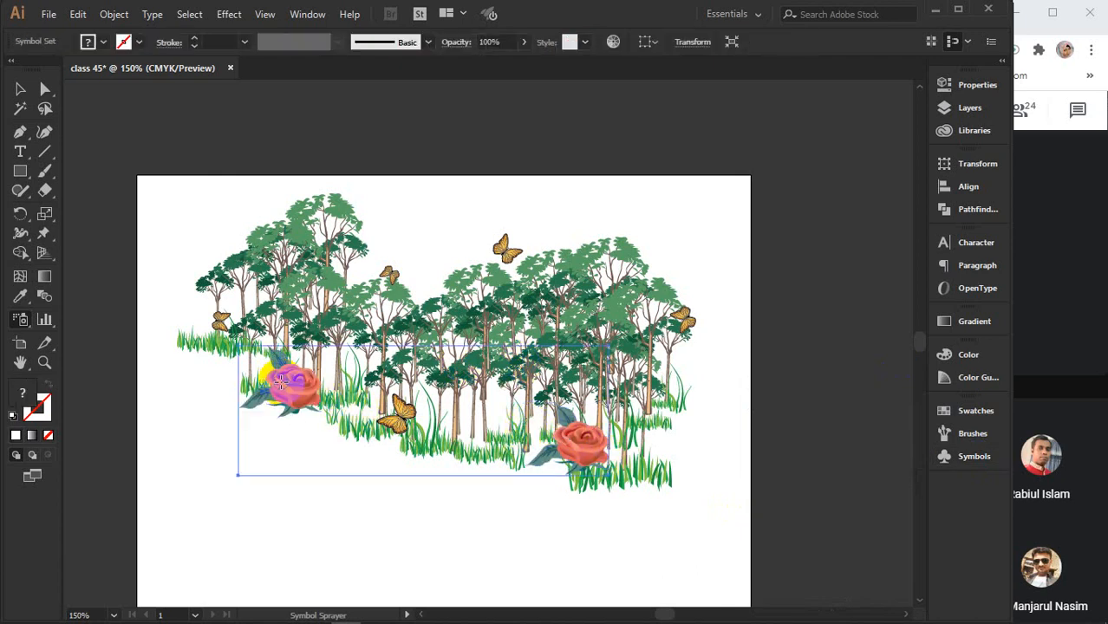
mouse_move(281, 388)
mouse_down()
mouse_move(272, 377)
mouse_move(347, 410)
mouse_up()
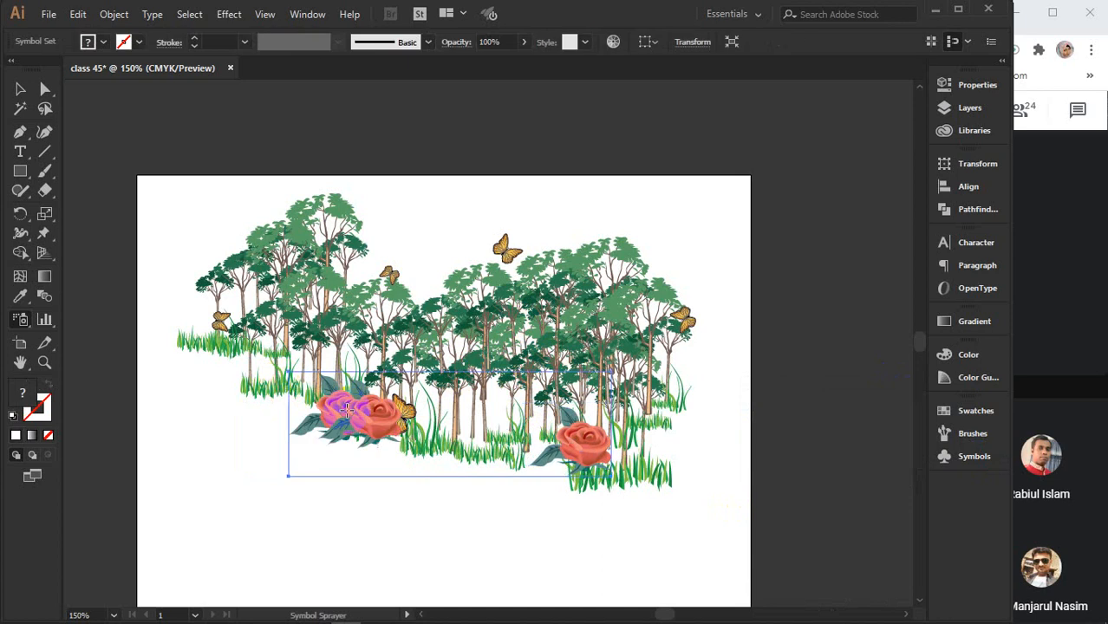
key(ctrl+z)
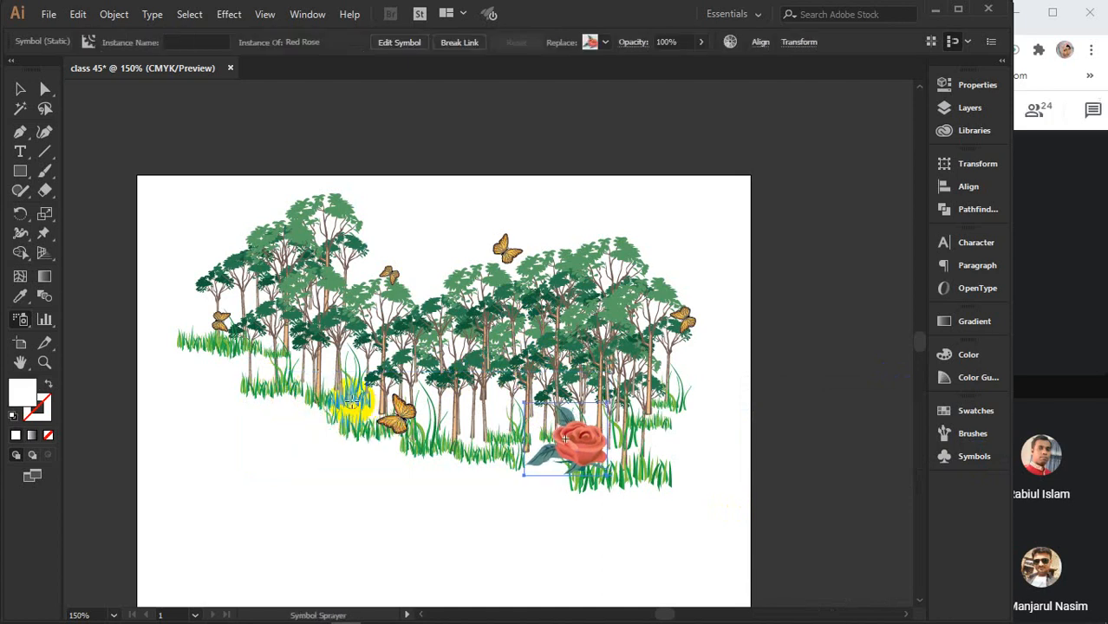
- Spray three more roses: beside the front butterfly, at the far-left grass and at the far-right end of the front grass
click(355, 404)
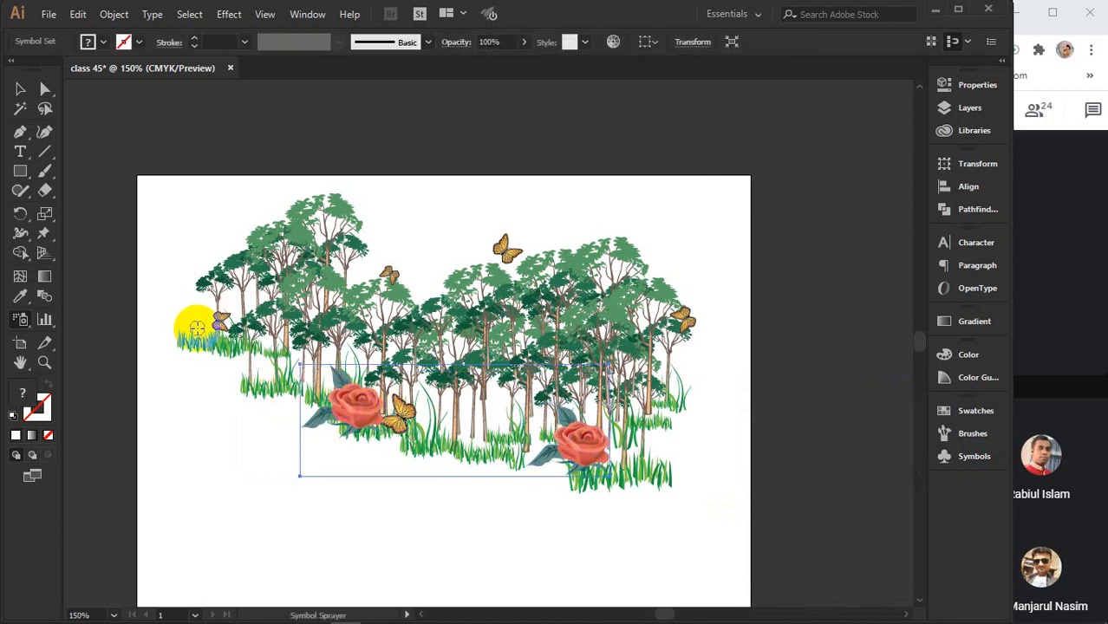
click(197, 331)
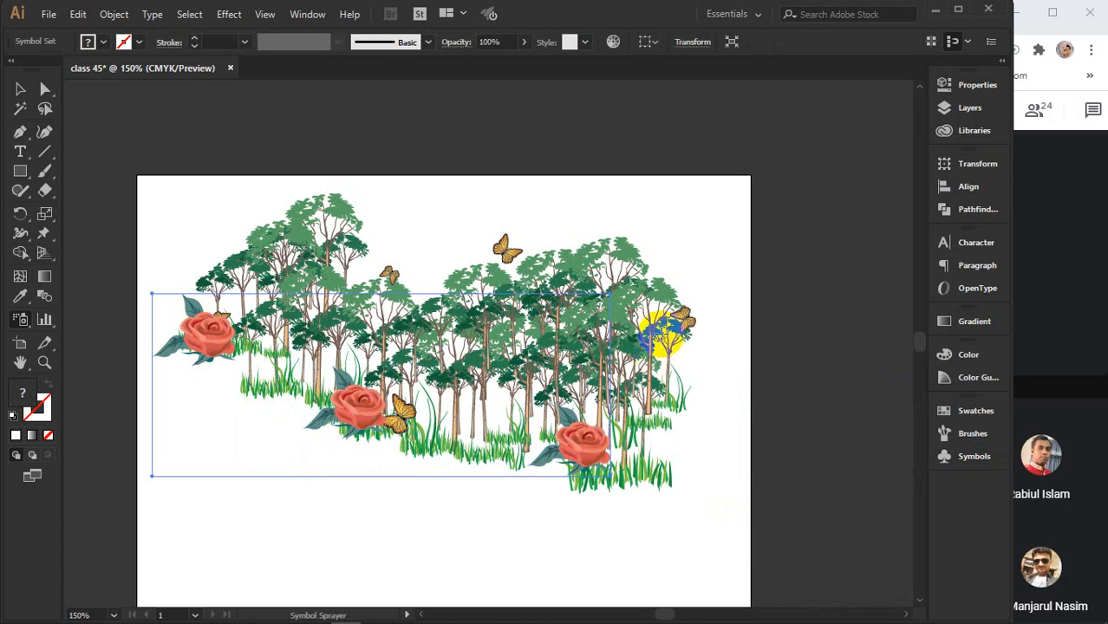
click(666, 464)
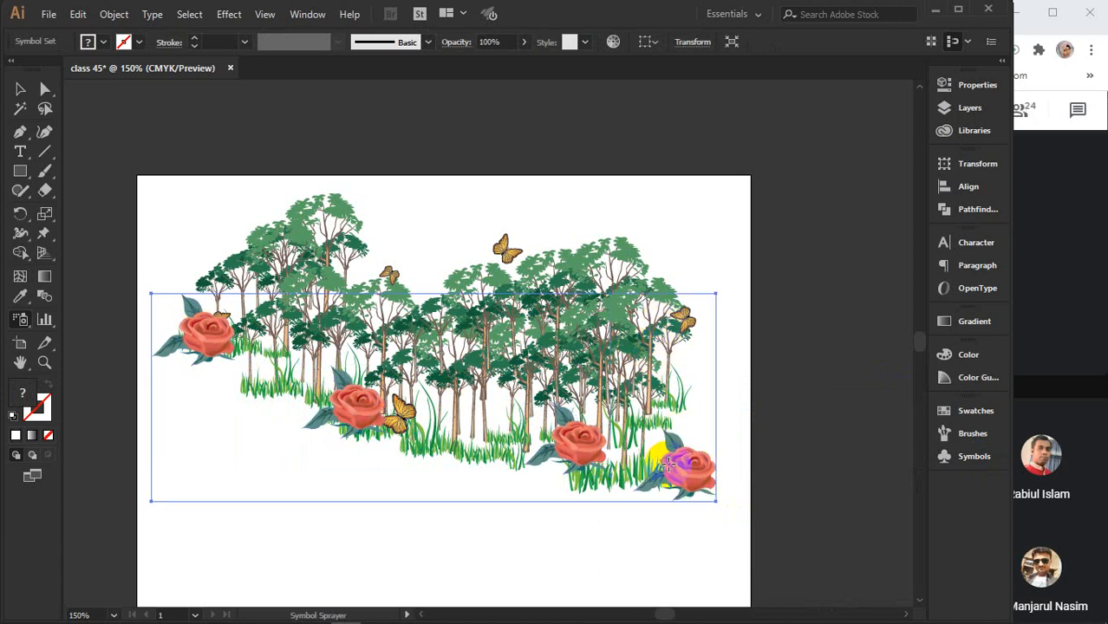
- Shrink the far-left rose to about half its size with the Symbol Sizer
click(15, 317)
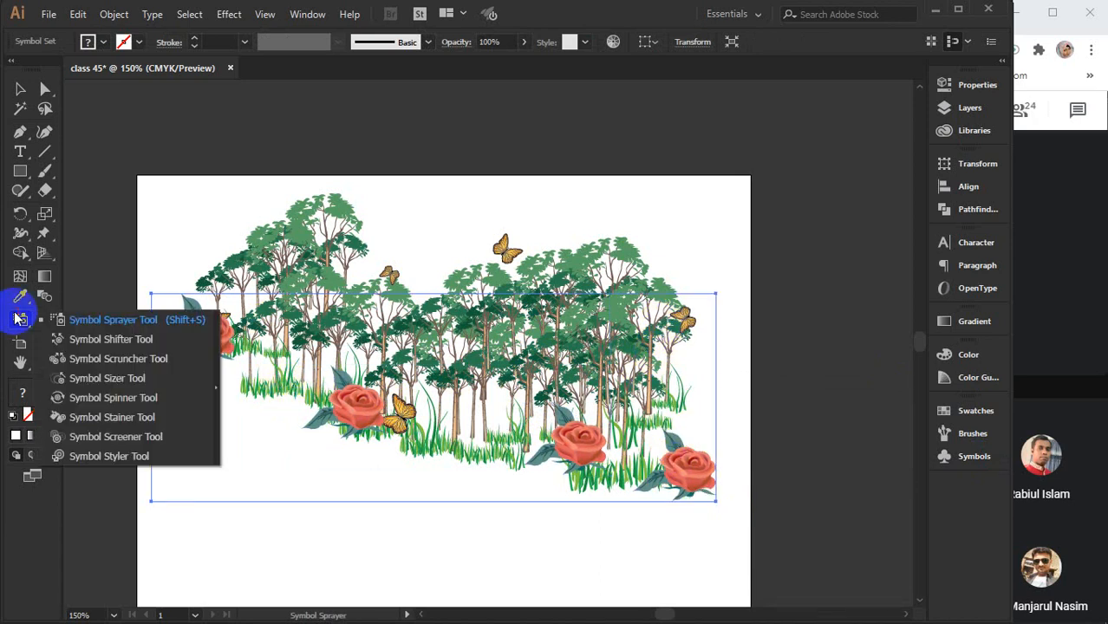
click(119, 381)
click(204, 330)
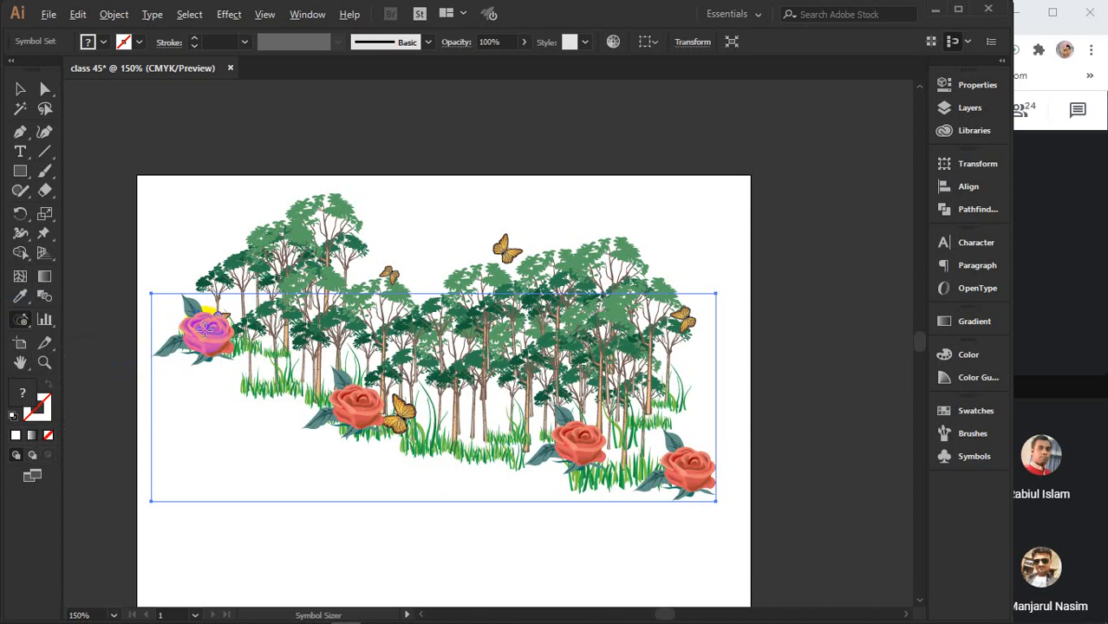
click(205, 329)
alt+click(198, 326)
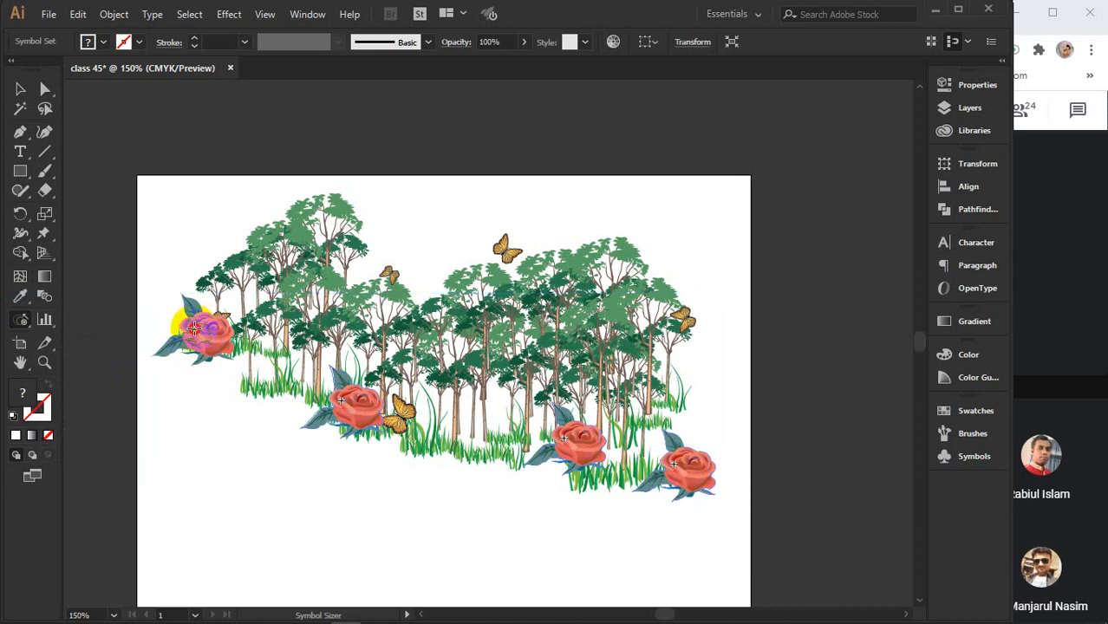
- Shrink the other three roses in the grass to roughly the size of the front butterfly
click(356, 405)
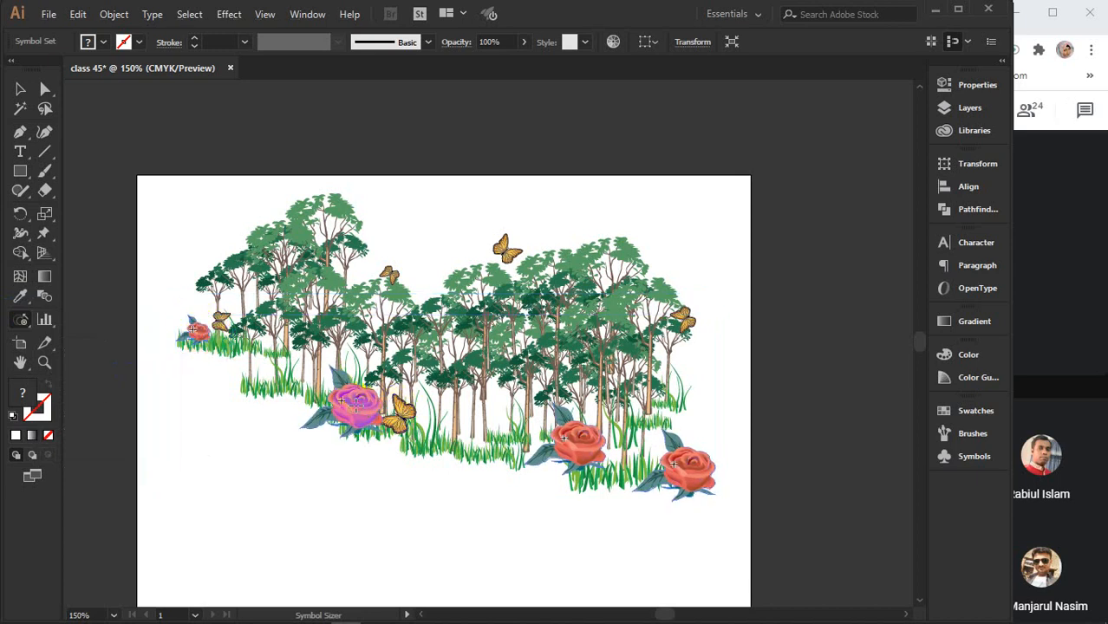
click(346, 403)
click(343, 401)
alt+click(344, 400)
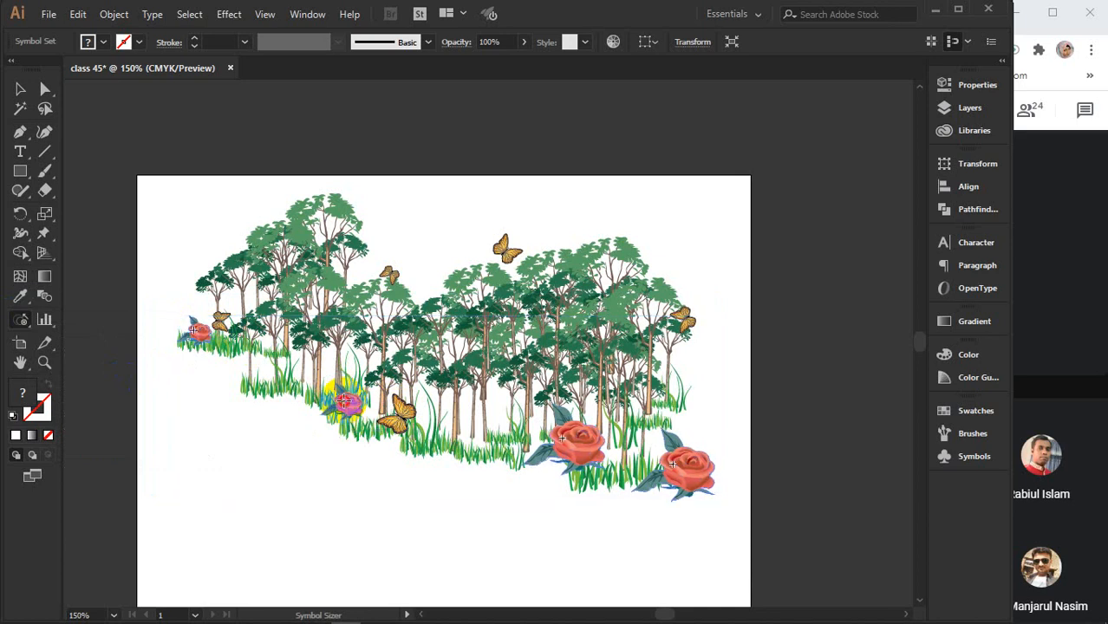
alt+click(351, 404)
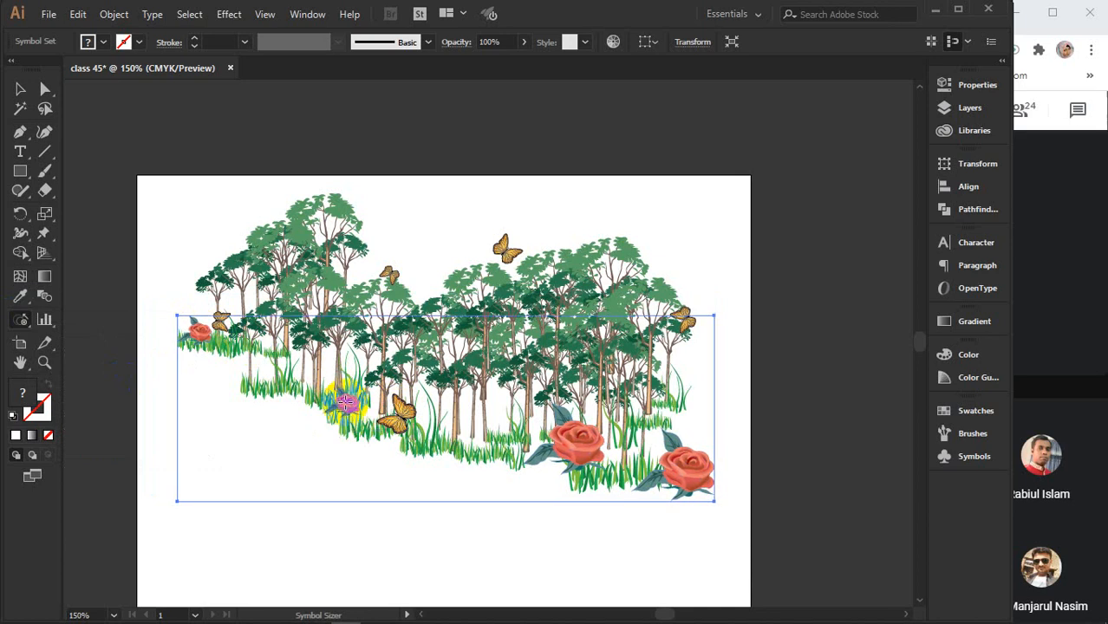
alt+click(345, 403)
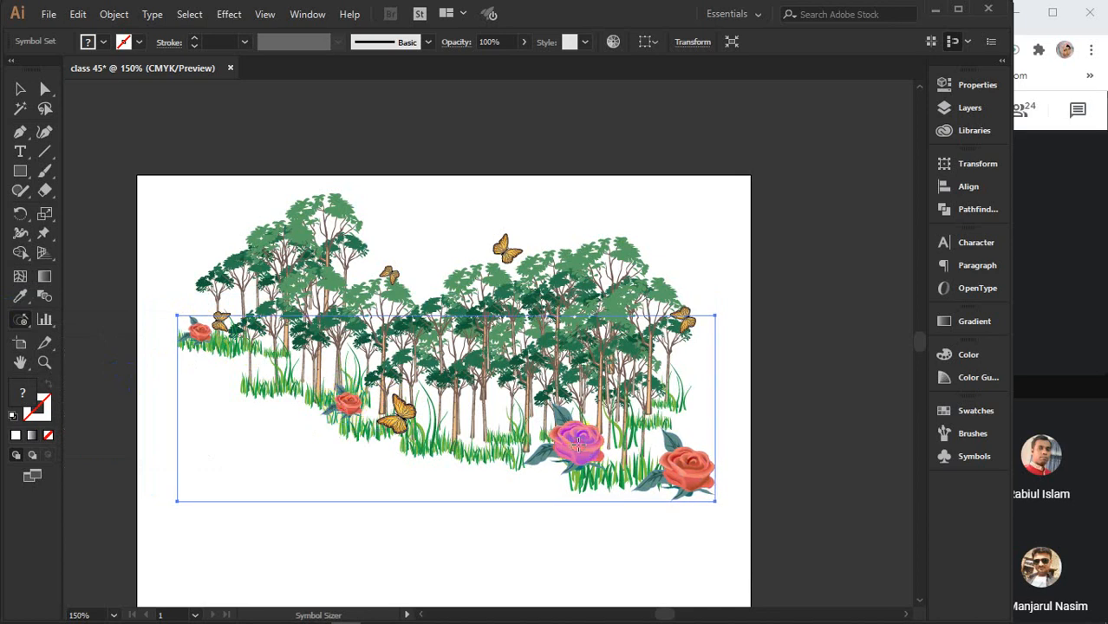
alt+click(560, 438)
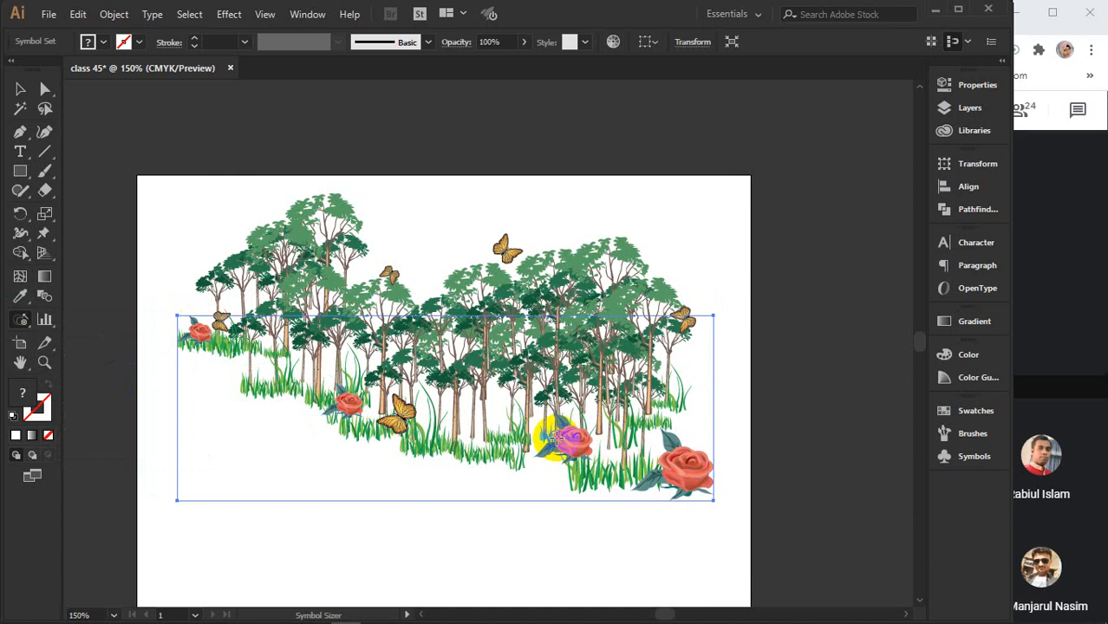
alt+click(694, 454)
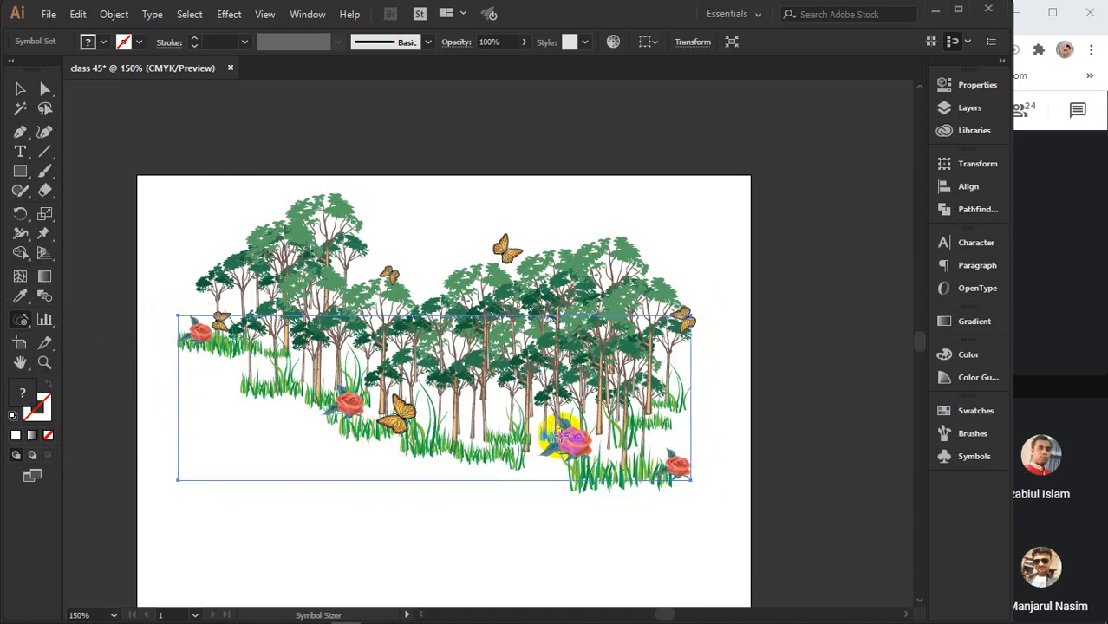
- Try to stain the rose below the right-hand trees a paler colour with the Symbol Stainer
drag(19, 326, 111, 414)
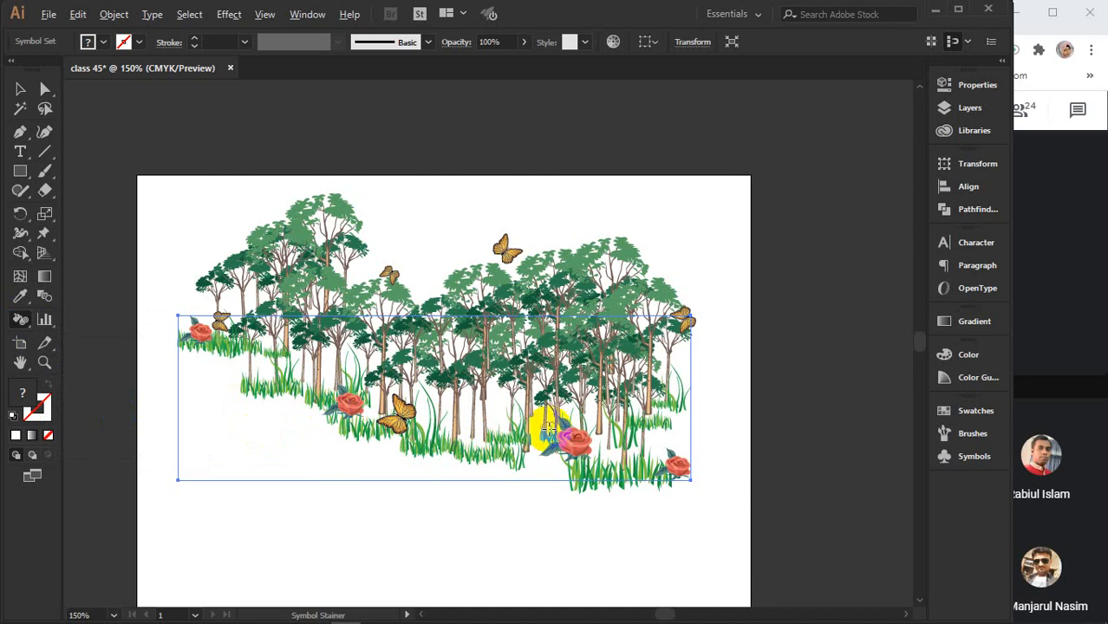
scroll(548, 427, up, 4)
scroll(594, 455, up, 2)
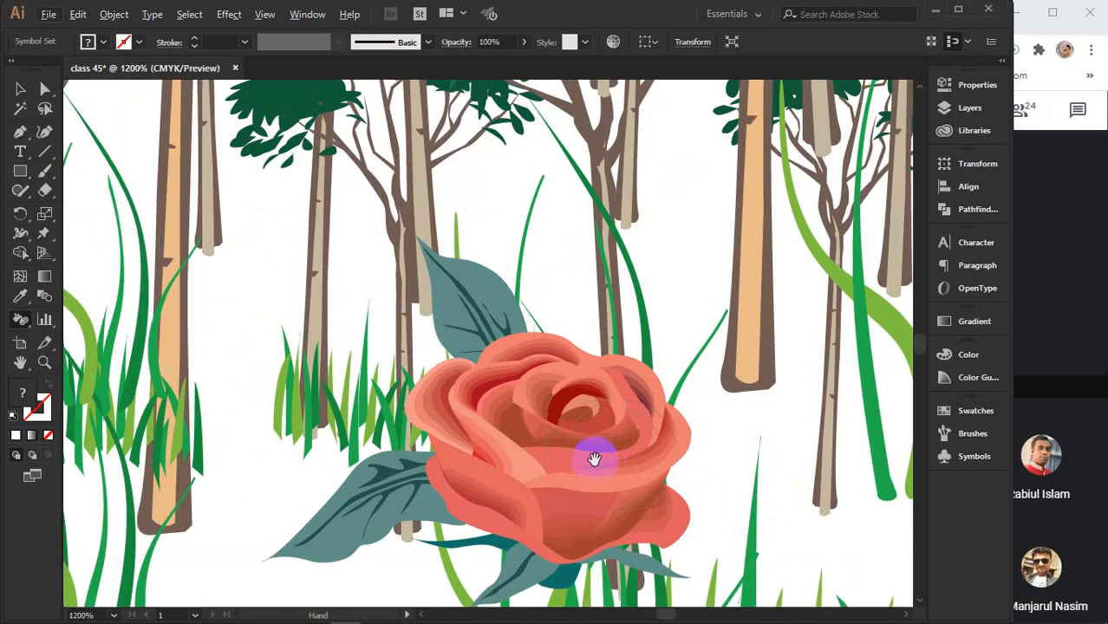
drag(594, 457, 466, 366)
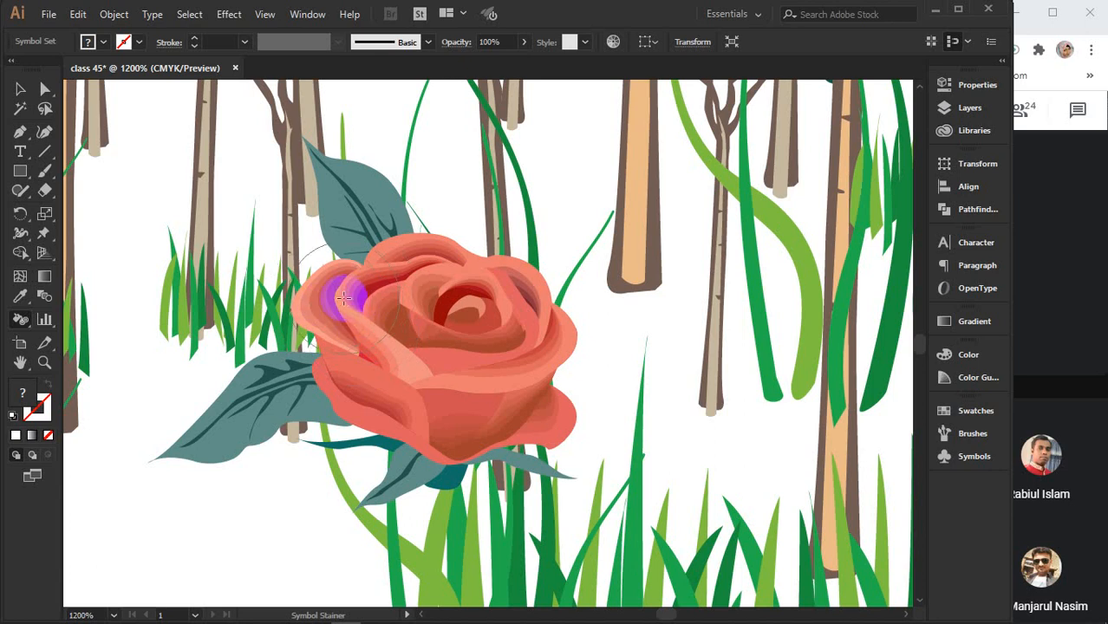
click(346, 293)
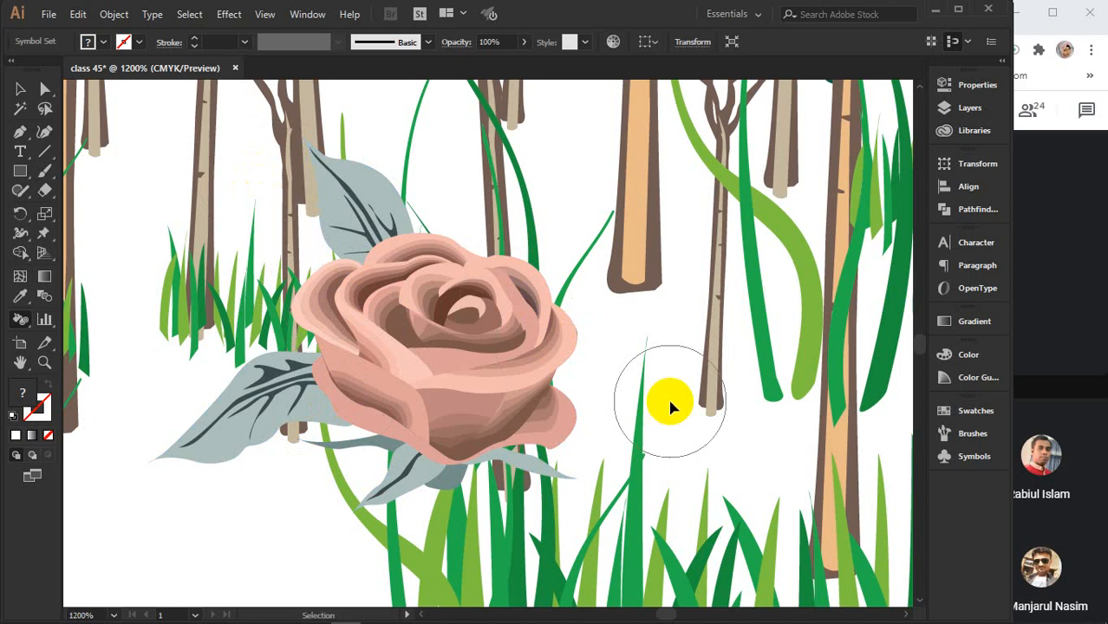
- Undo and restore the pale stain on the enlarged rose by moving back and forth through the last edits
key(ctrl+z)
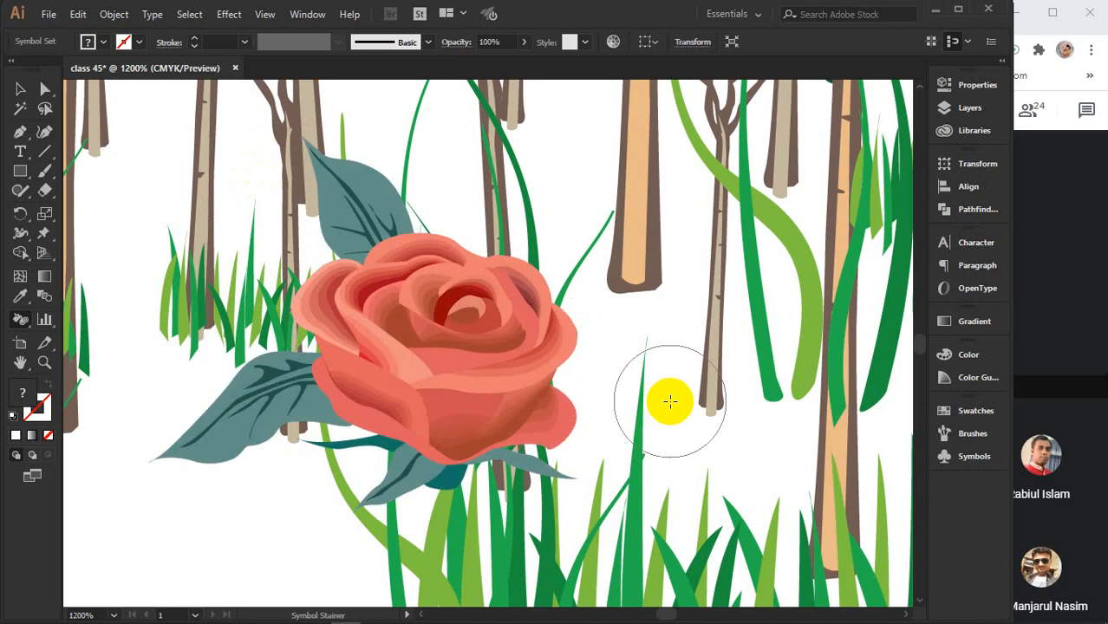
key(ctrl)
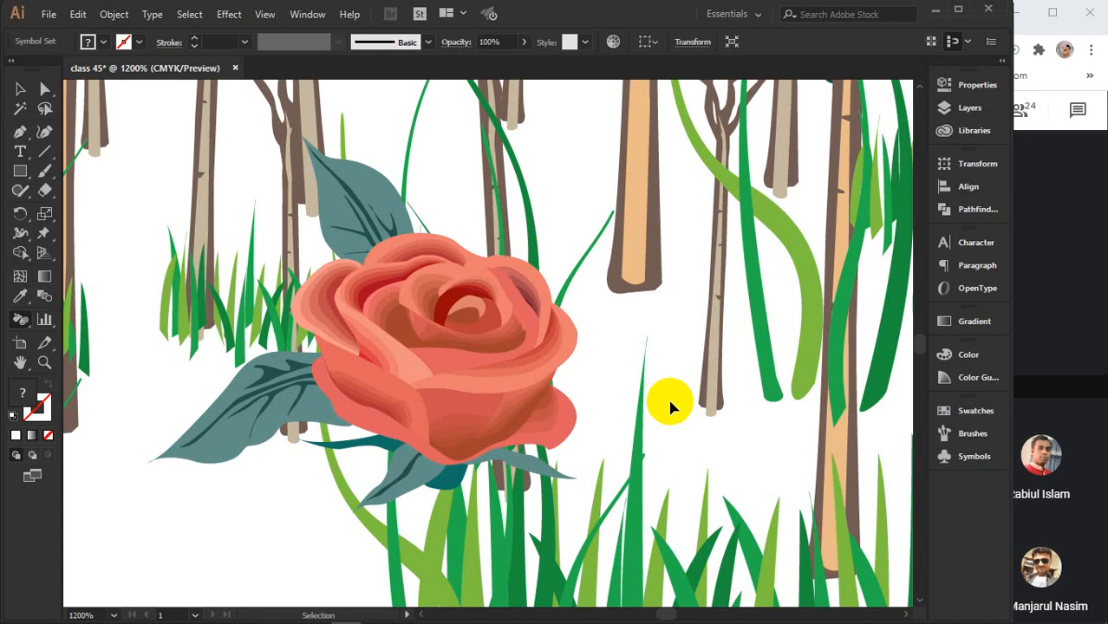
key(ctrl)
key(ctrl+z)
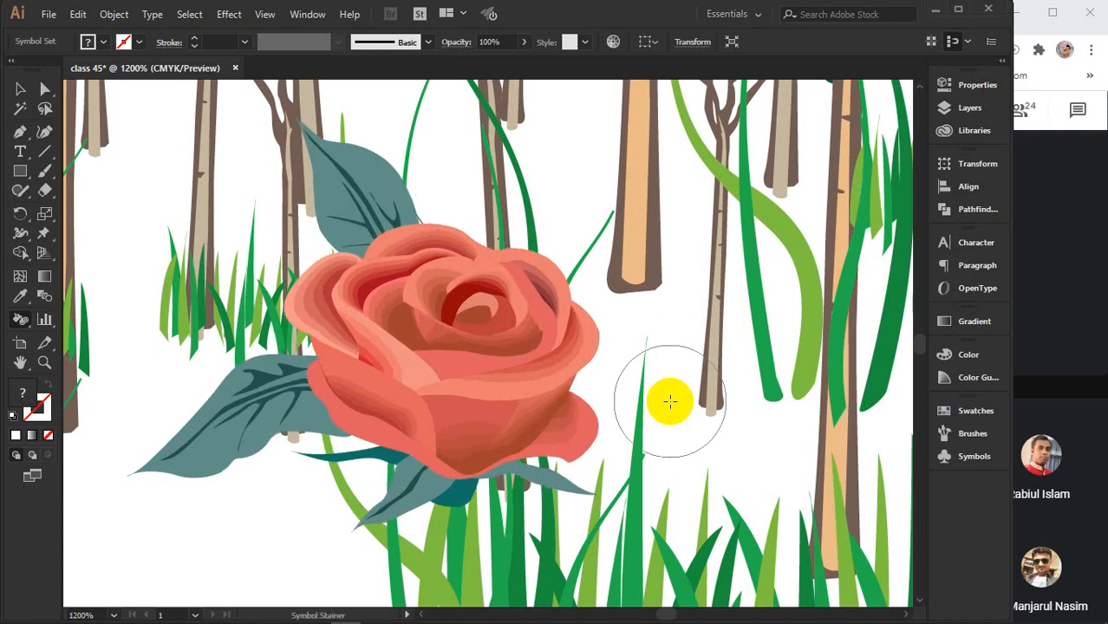
key(ctrl+z)
key(ctrl+z)
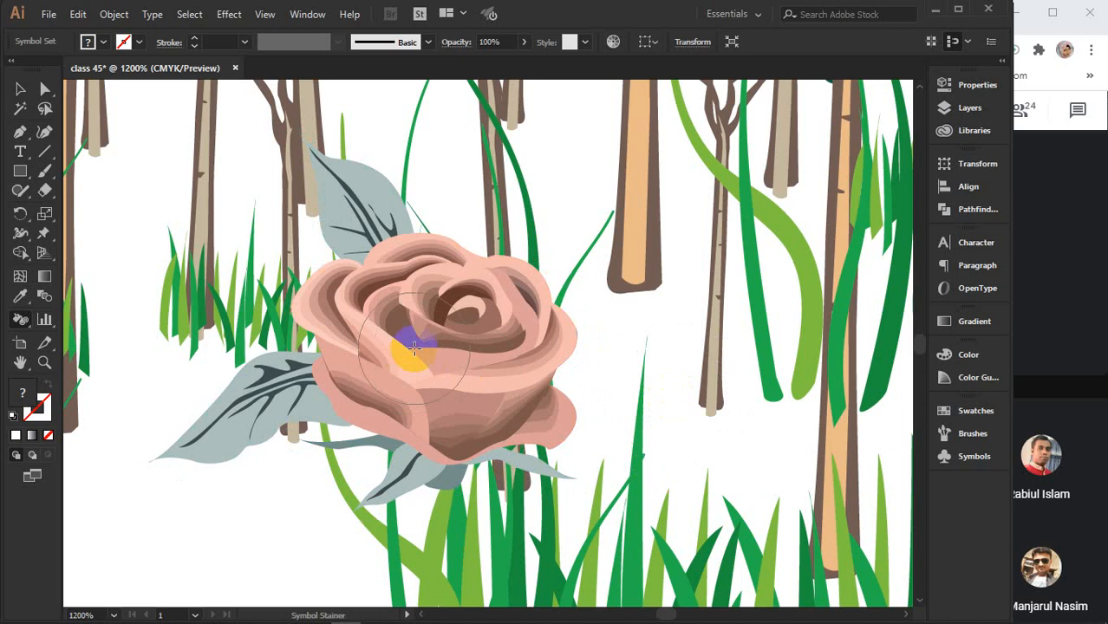
- Try staining the rose all the way to white and grey, and undo the stains back to its original red
mouse_move(414, 347)
mouse_down()
mouse_move(383, 322)
mouse_move(364, 321)
mouse_move(363, 305)
mouse_up()
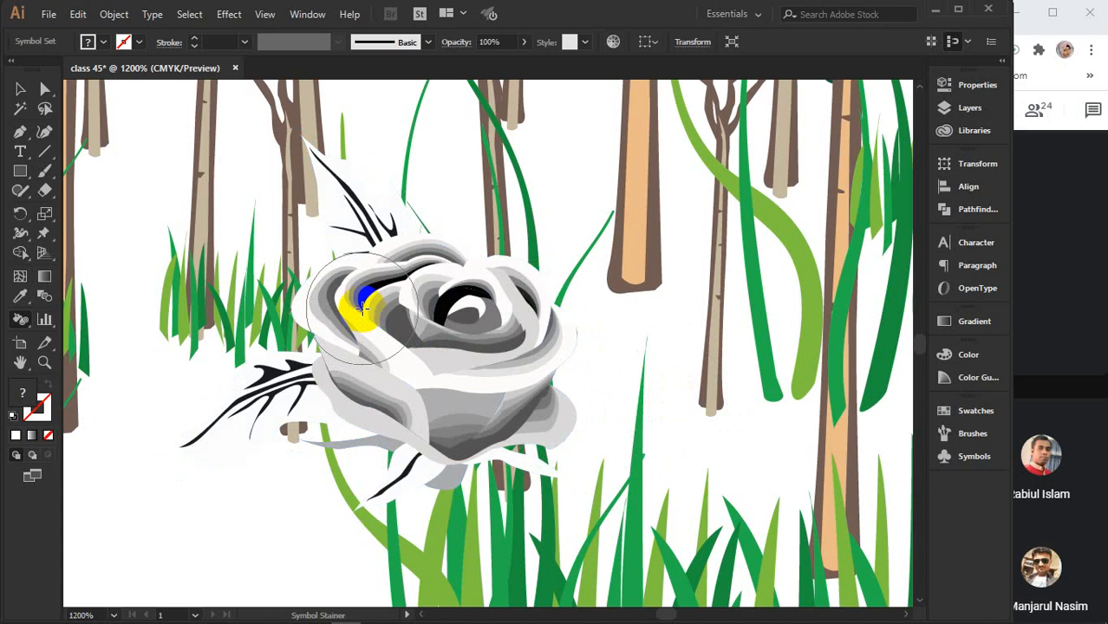
key(v)
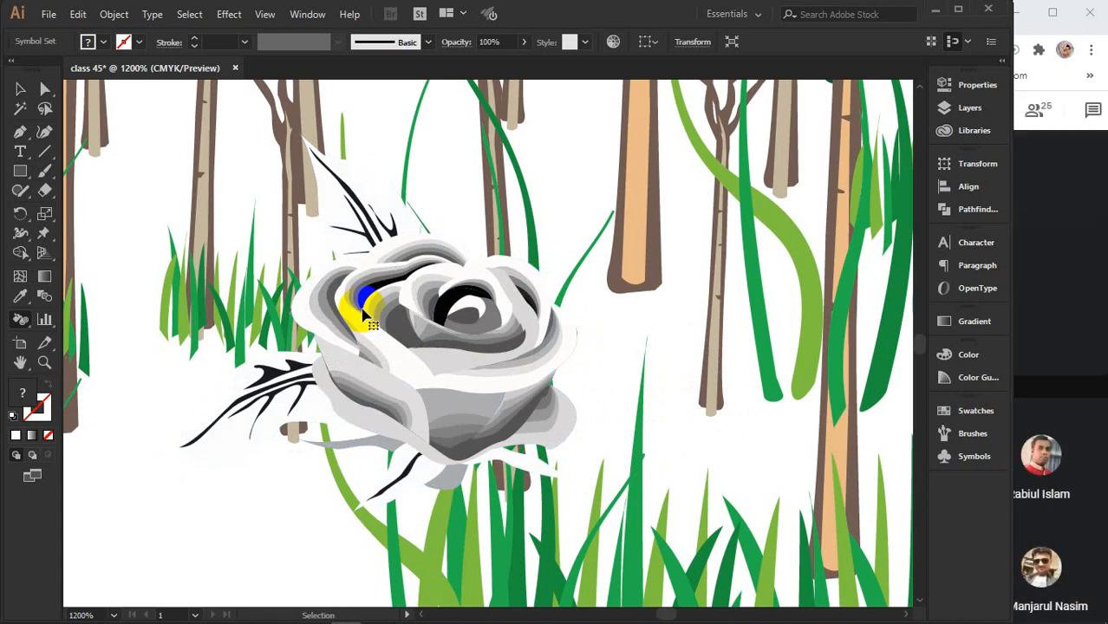
key(ctrl)
key(ctrl)
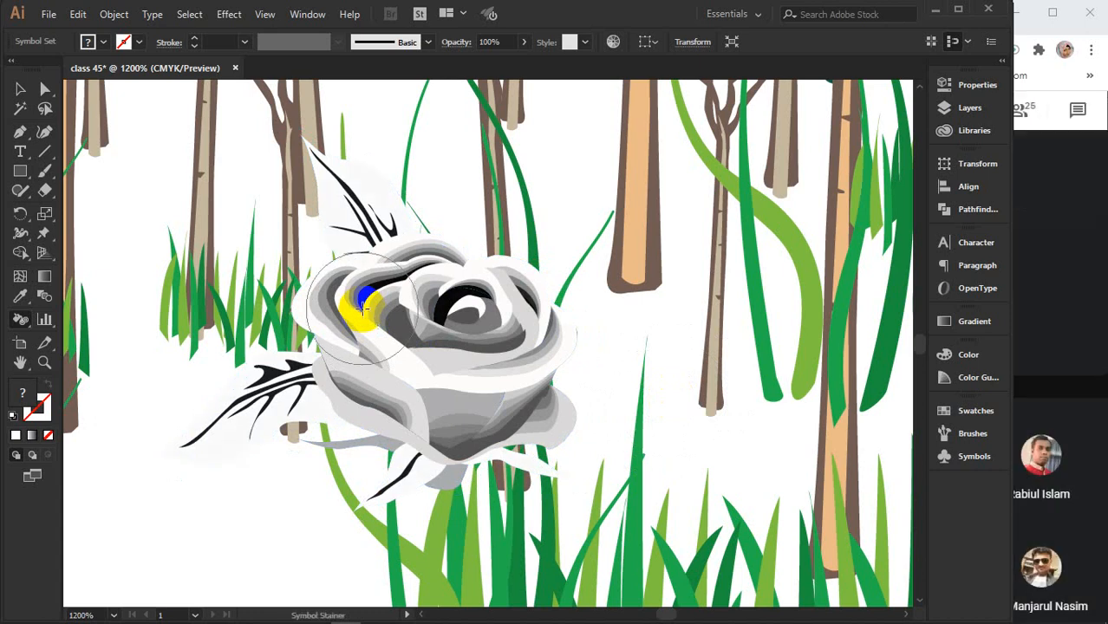
key(ctrl+z)
key(ctrl+z)
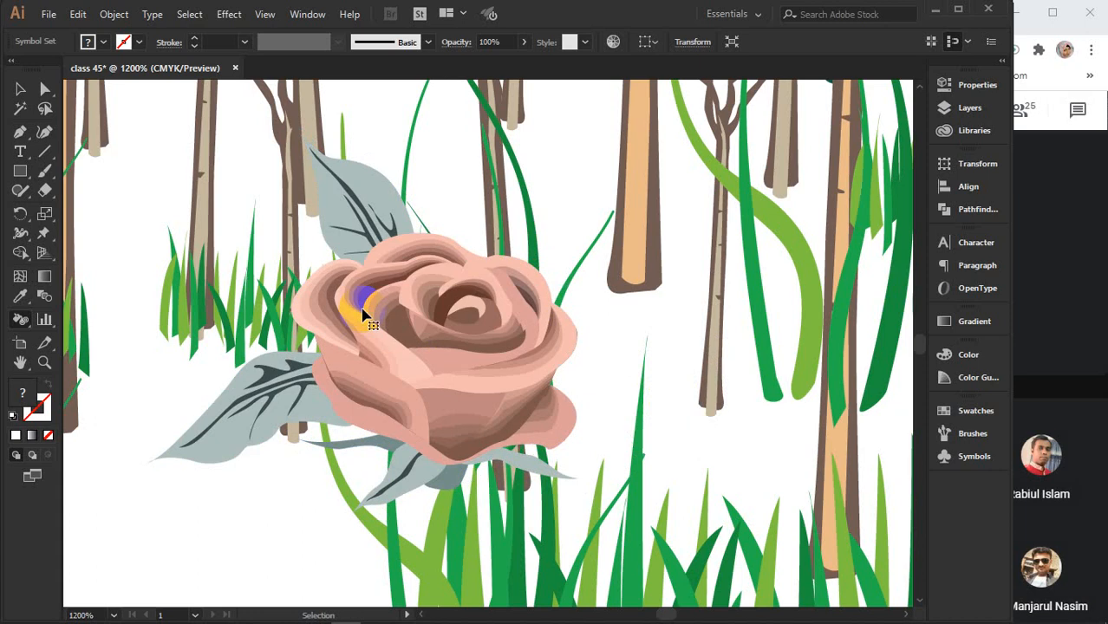
key(ctrl+z)
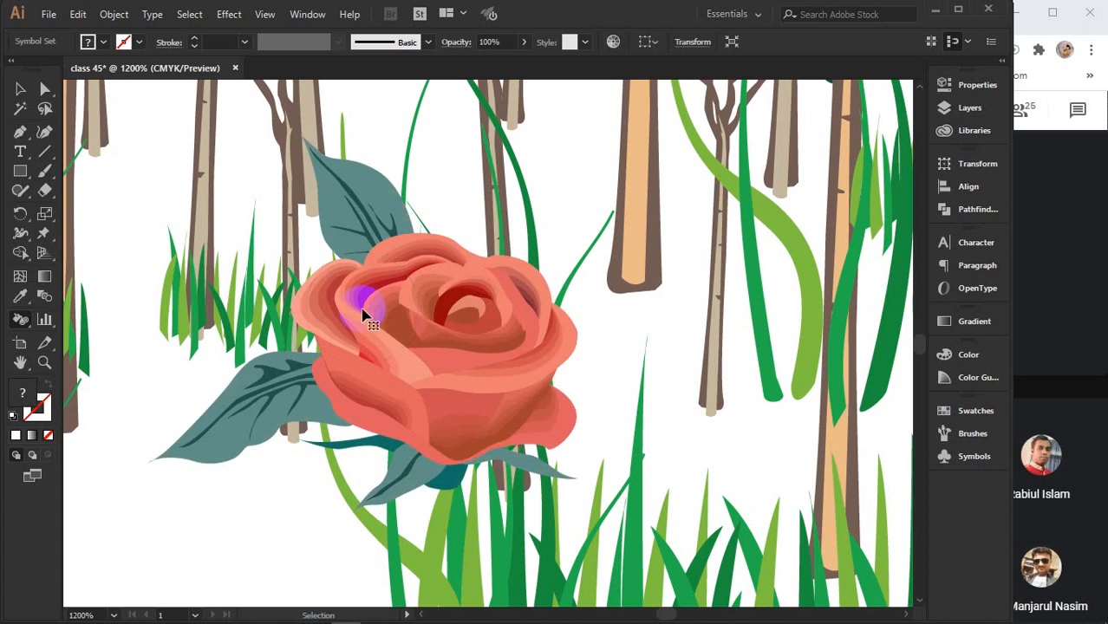
- Stain the enlarged rose below the right-hand trees pale pink, stepping back from the stronger grey-white stain
key(ctrl+z)
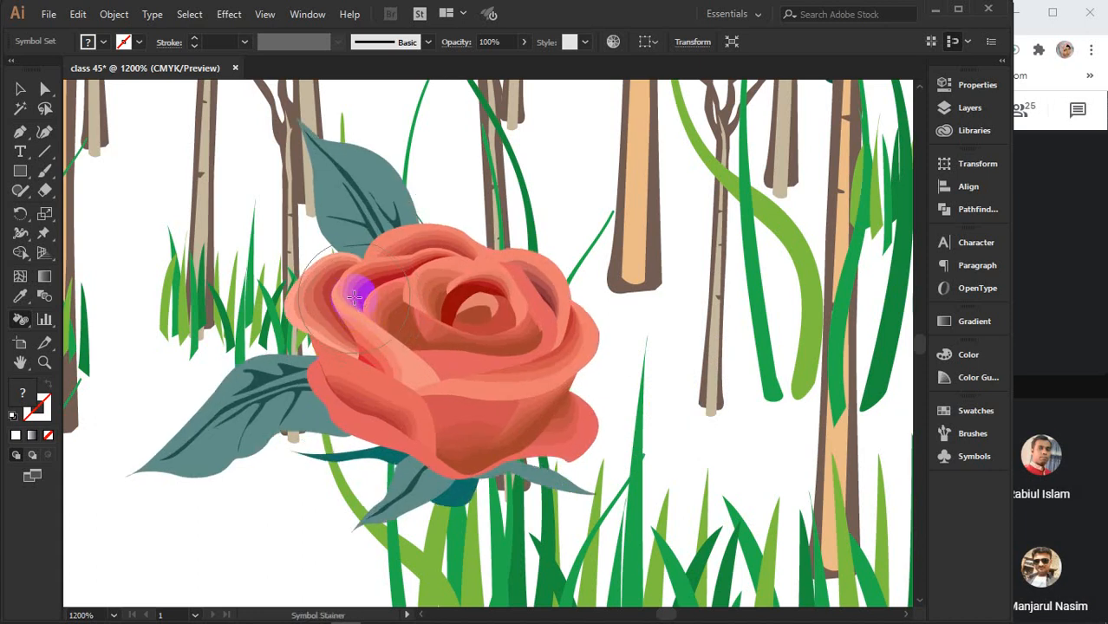
key(ctrl+z)
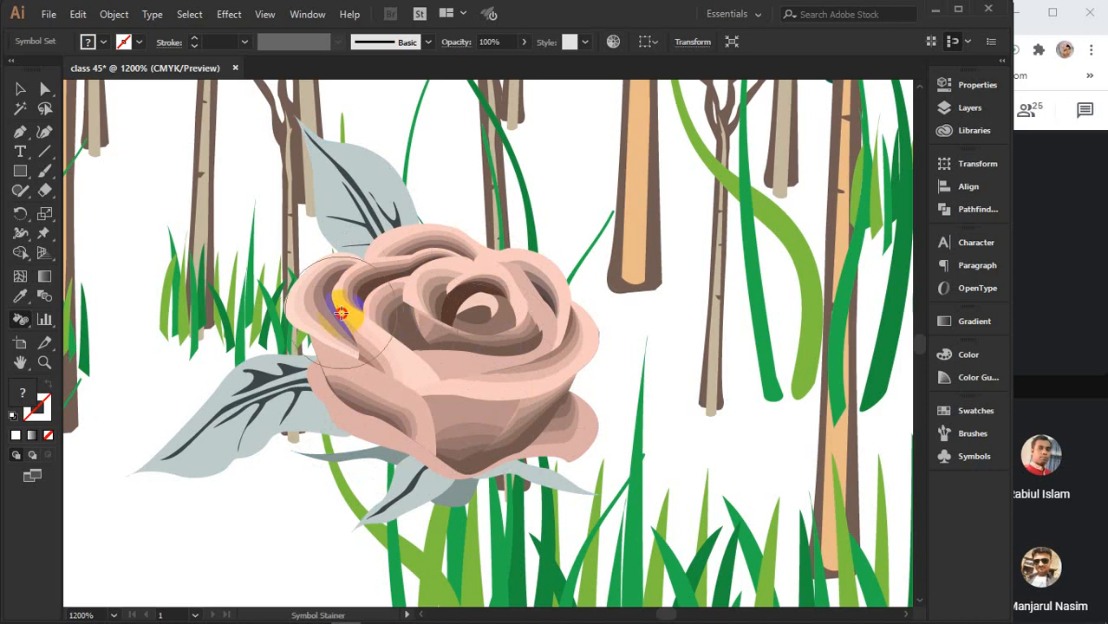
key(ctrl+z)
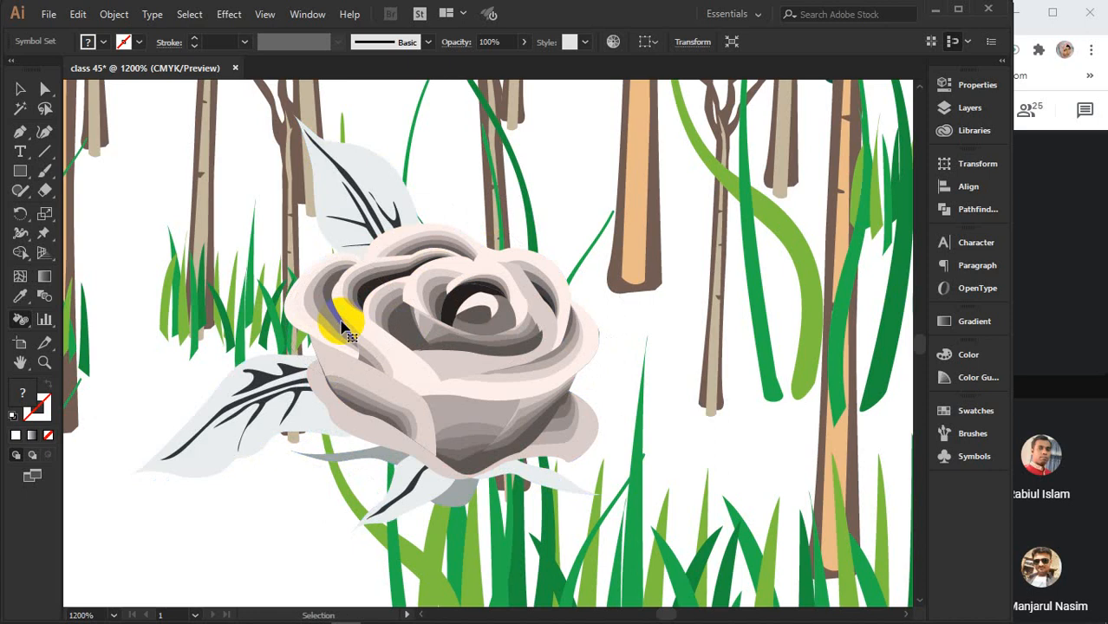
key(ctrl+shift+z)
scroll(485, 333, down, 1)
scroll(490, 336, down, 8)
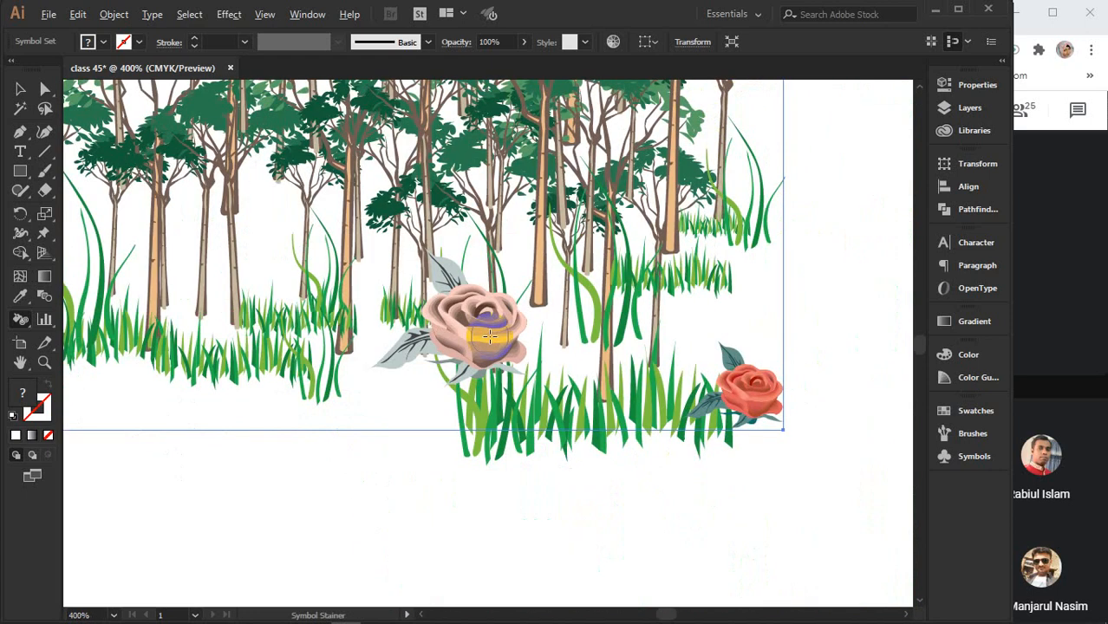
scroll(515, 340, down, 2)
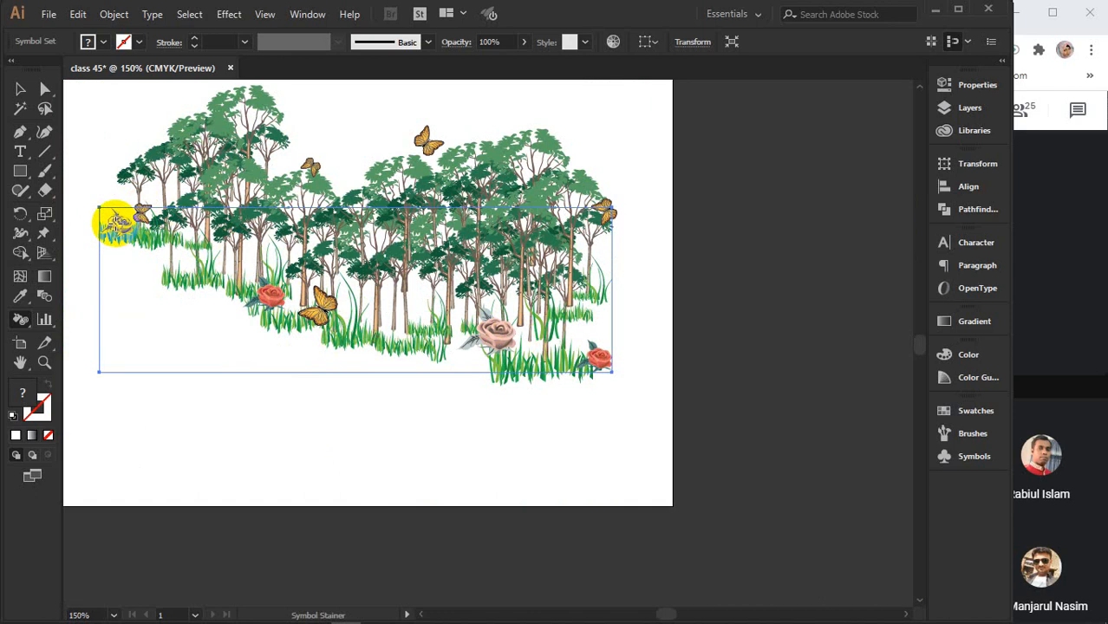
- Try staining the rose at the far left end of the grass grey-white, and undo the stain
click(117, 223)
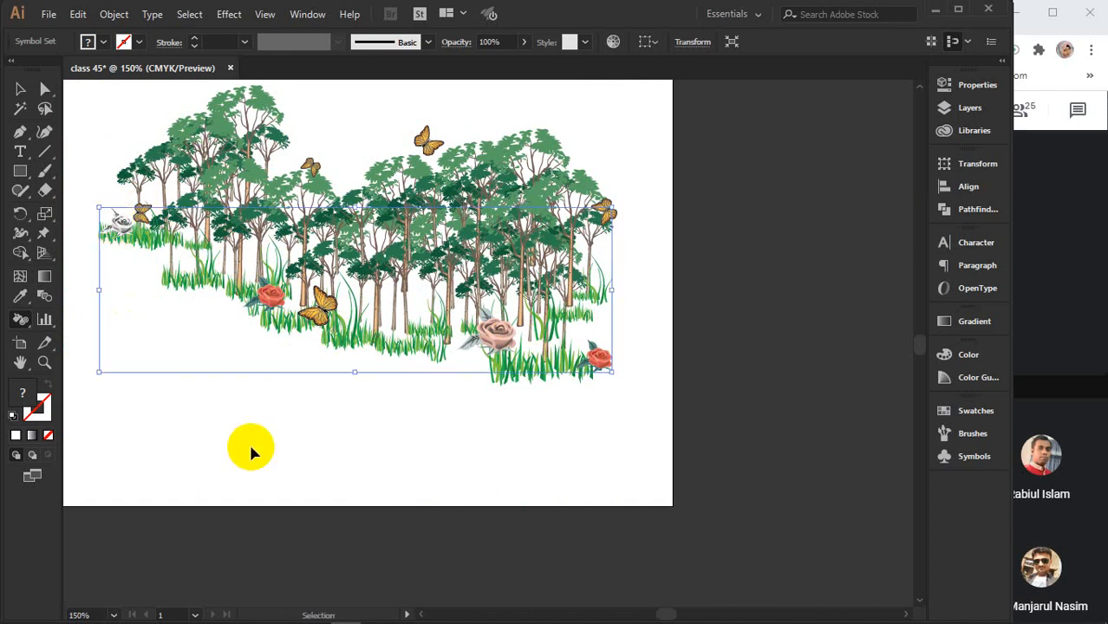
key(ctrl+z)
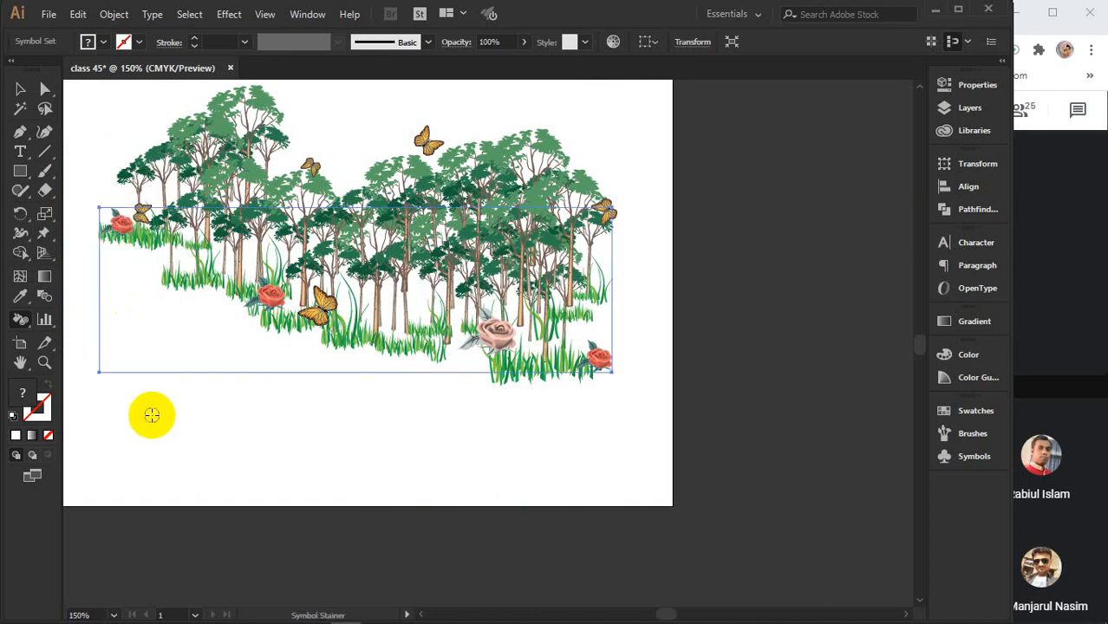
click(19, 320)
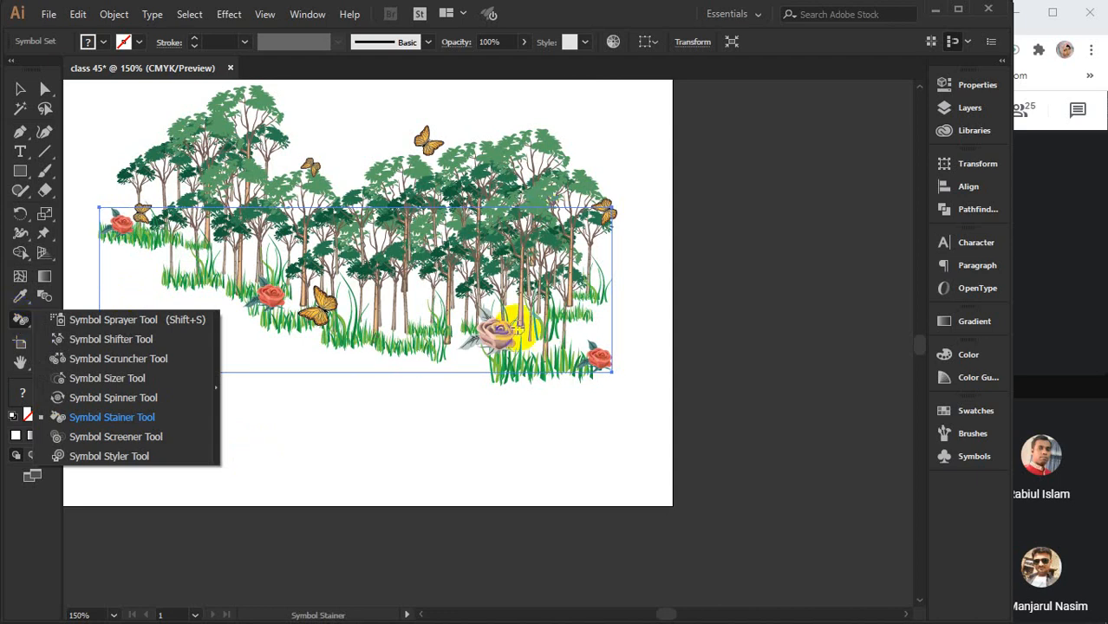
click(499, 334)
mouse_move(510, 333)
mouse_down()
mouse_move(483, 329)
mouse_move(489, 343)
mouse_move(490, 310)
mouse_move(472, 329)
mouse_move(499, 327)
mouse_up()
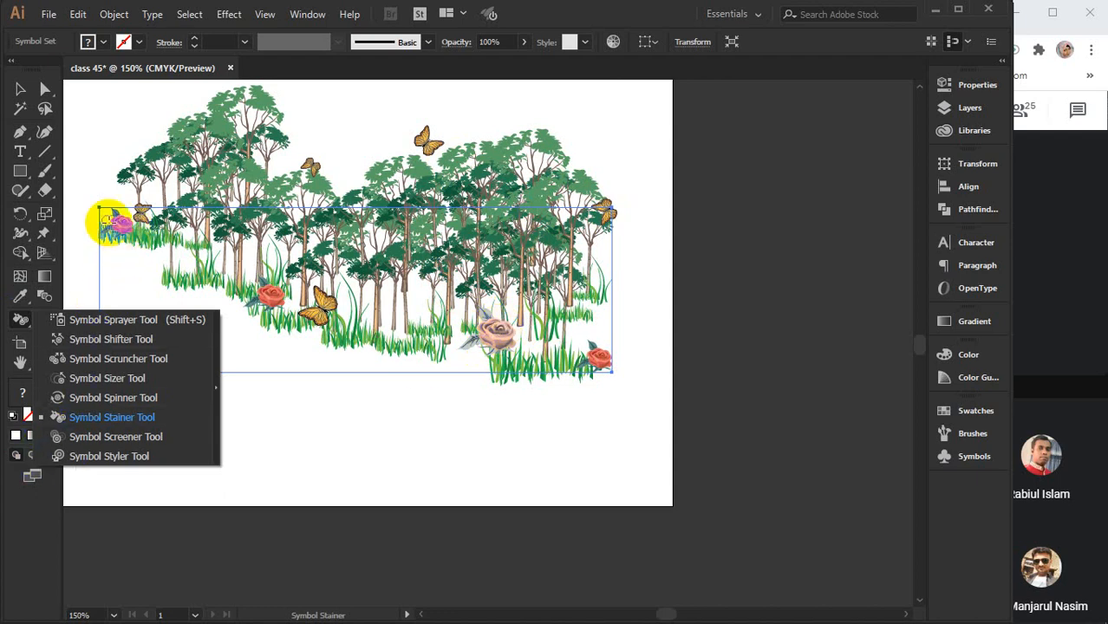
click(609, 347)
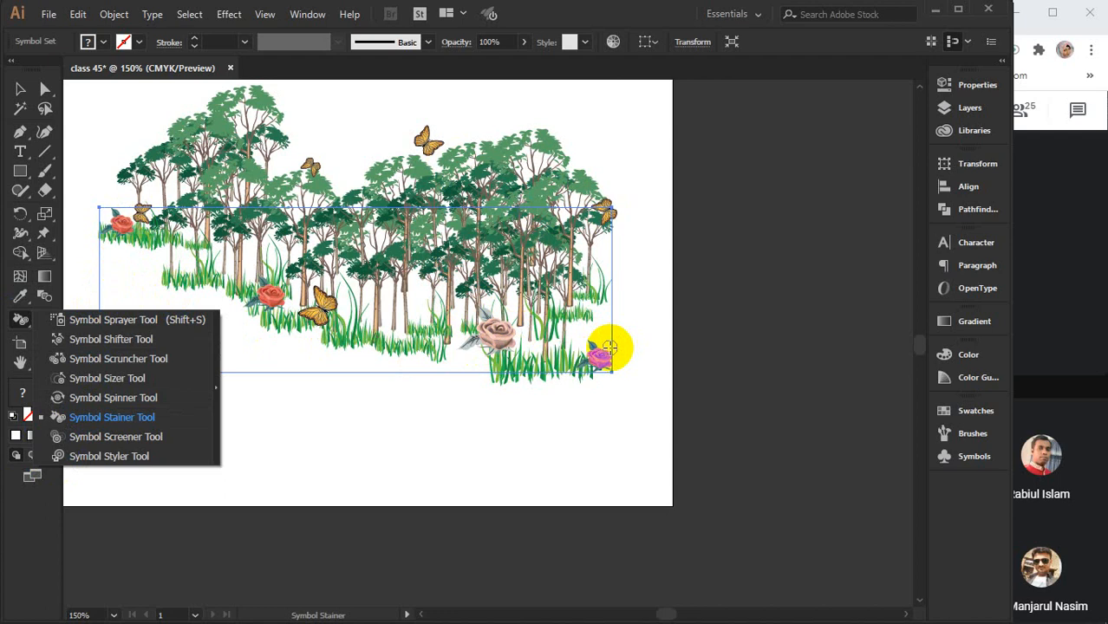
key(ctrl+z)
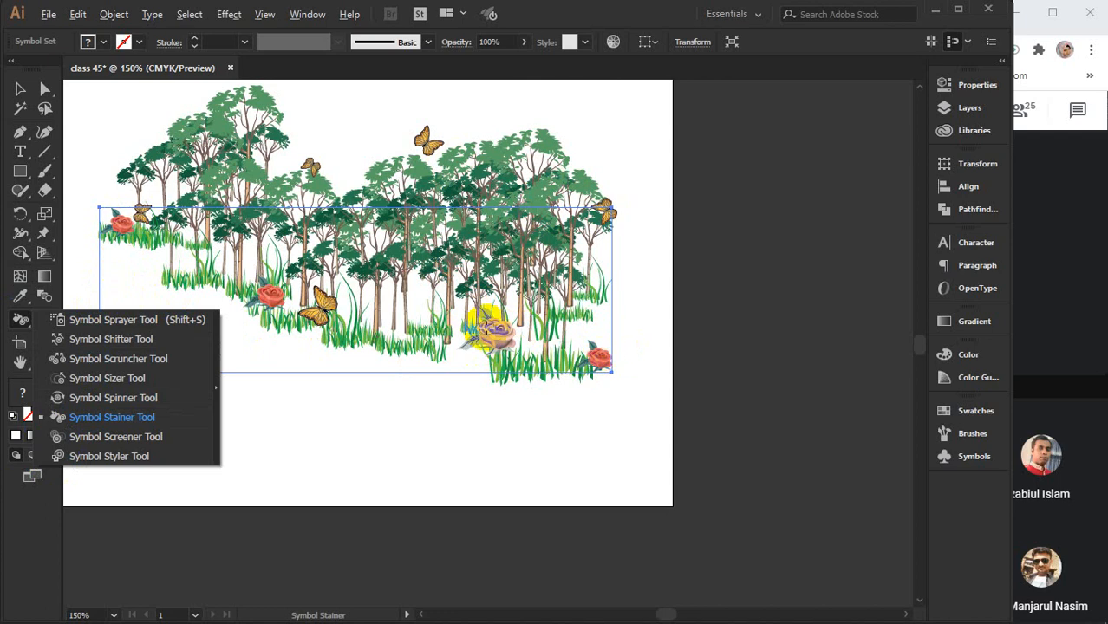
scroll(489, 328, up, 3)
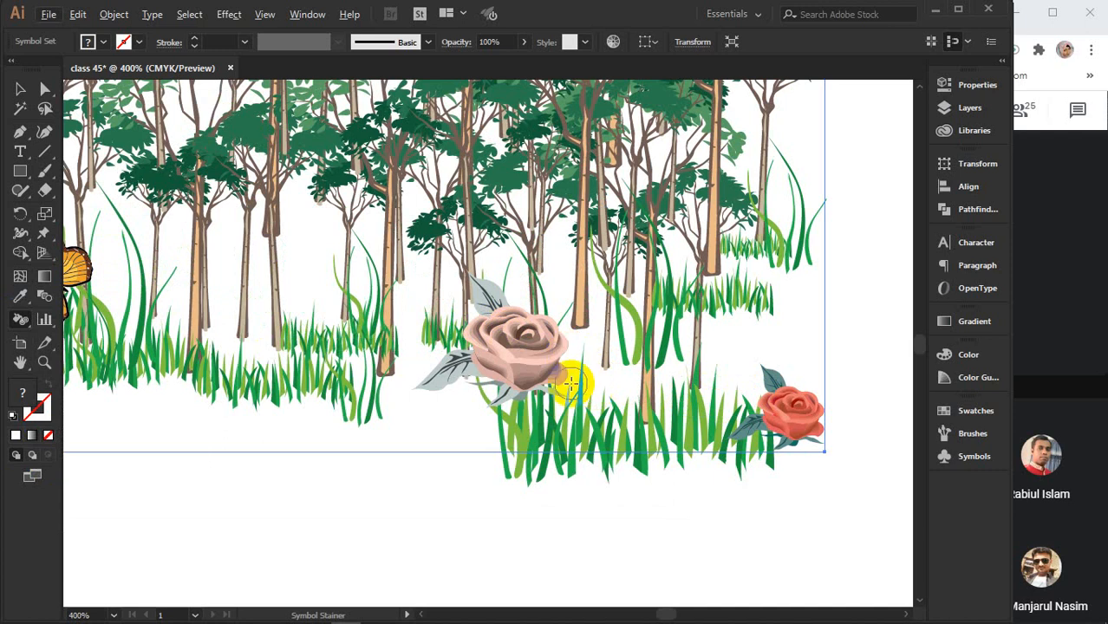
click(496, 340)
drag(501, 338, 524, 351)
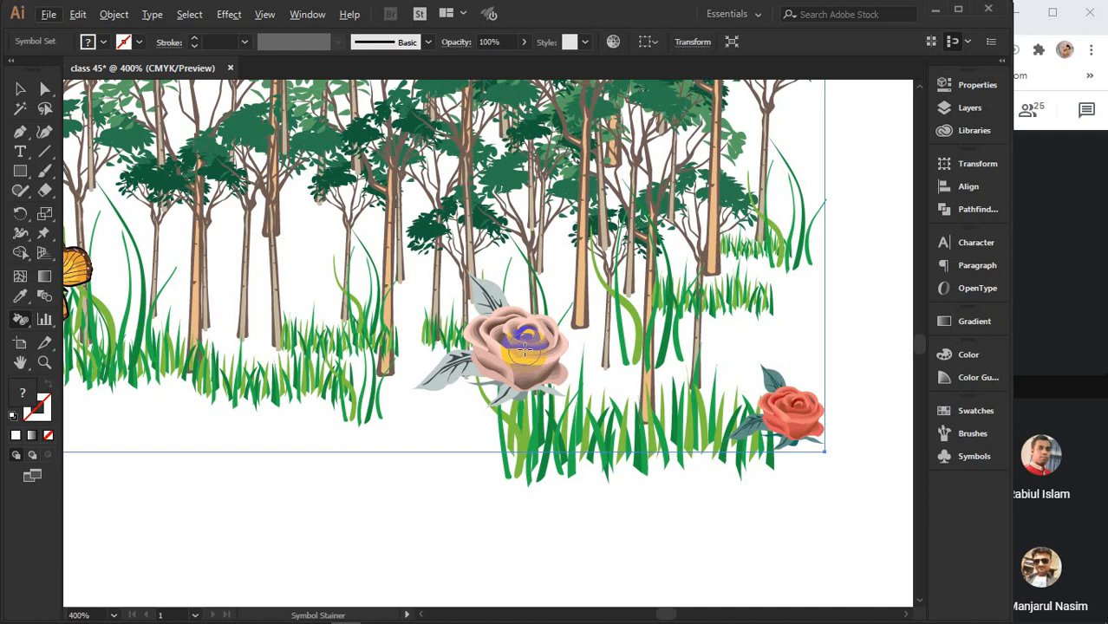
right_click(524, 349)
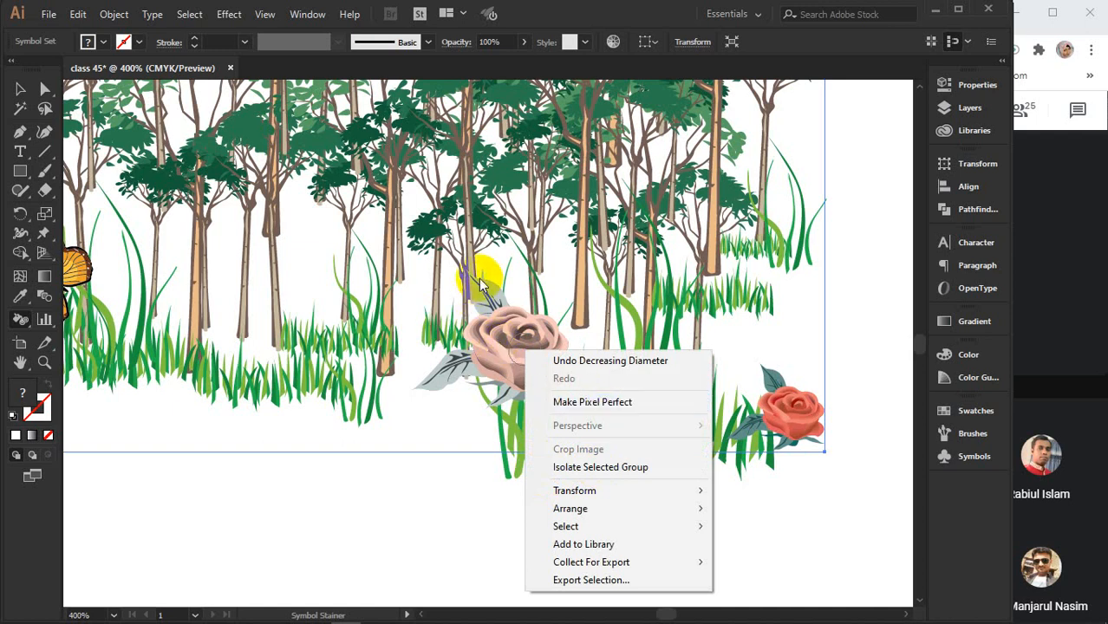
click(20, 90)
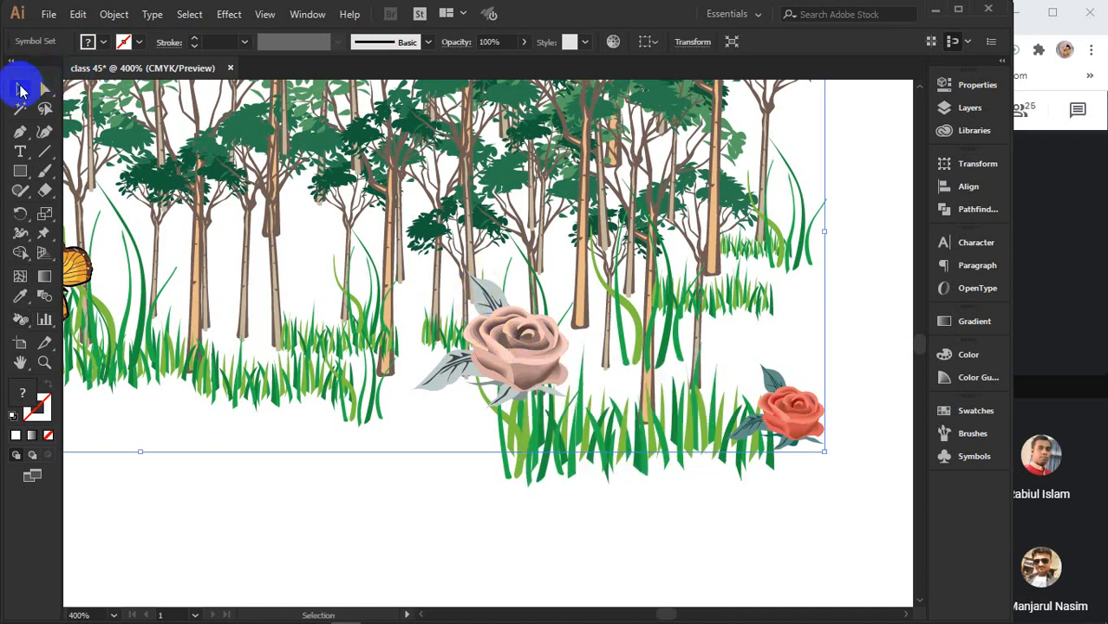
click(21, 321)
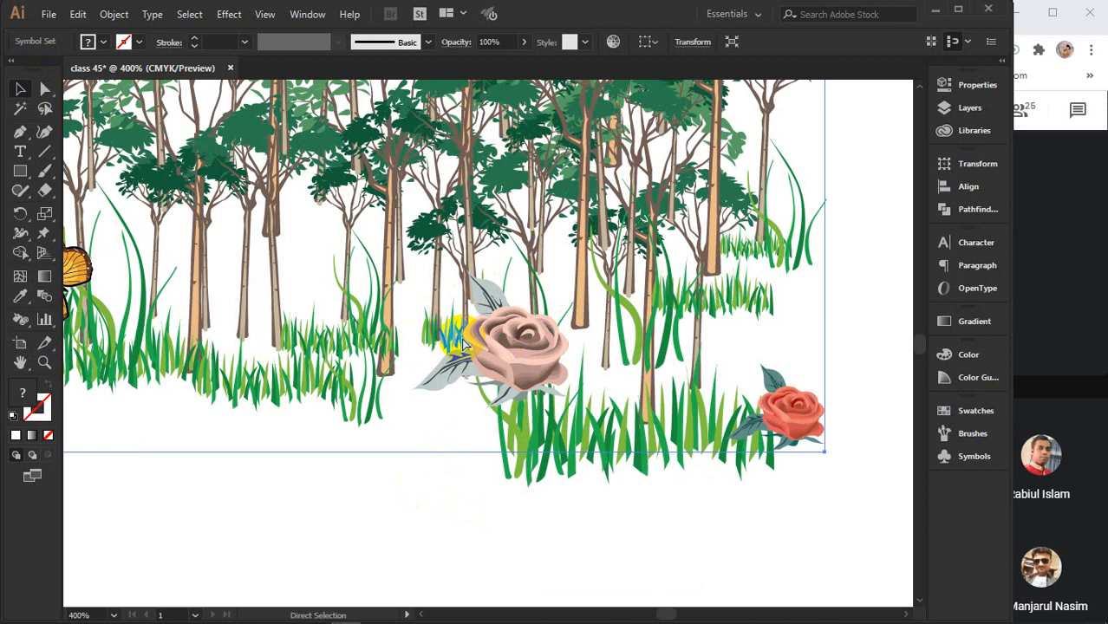
- Deselect the rose symbol set and set up the Symbol Sprayer with the Daisy symbol
key(ctrl+shift+a)
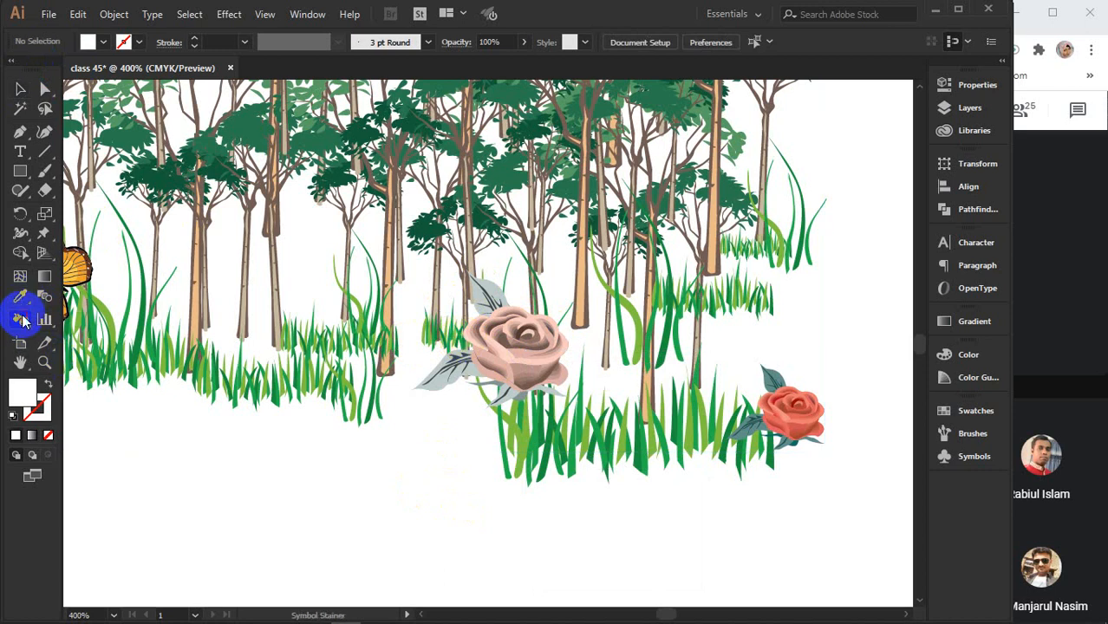
click(21, 321)
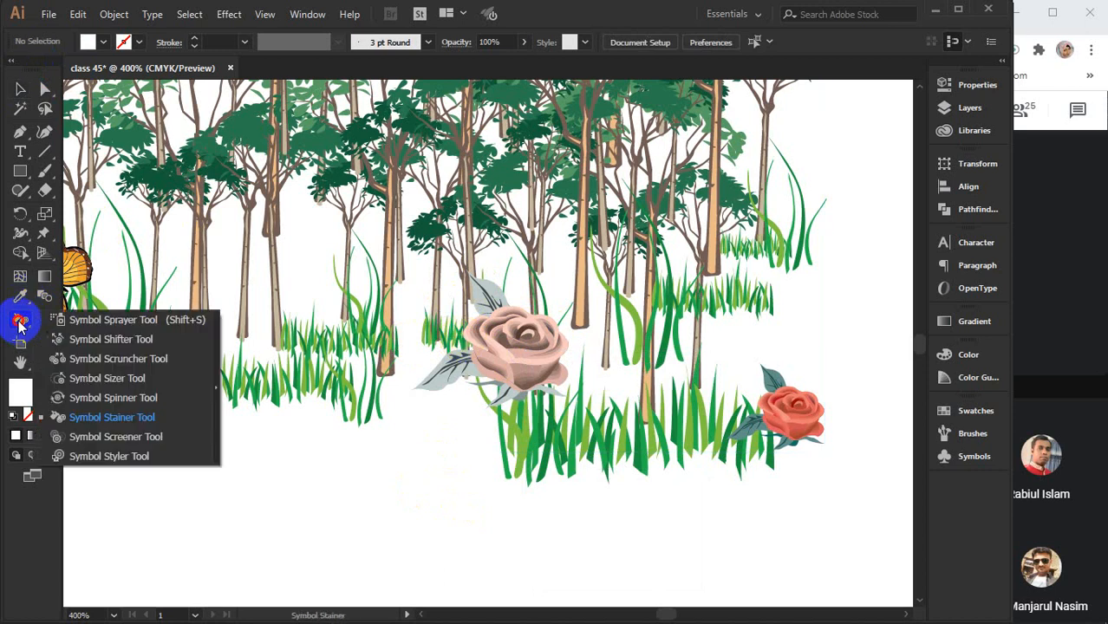
click(108, 319)
click(974, 457)
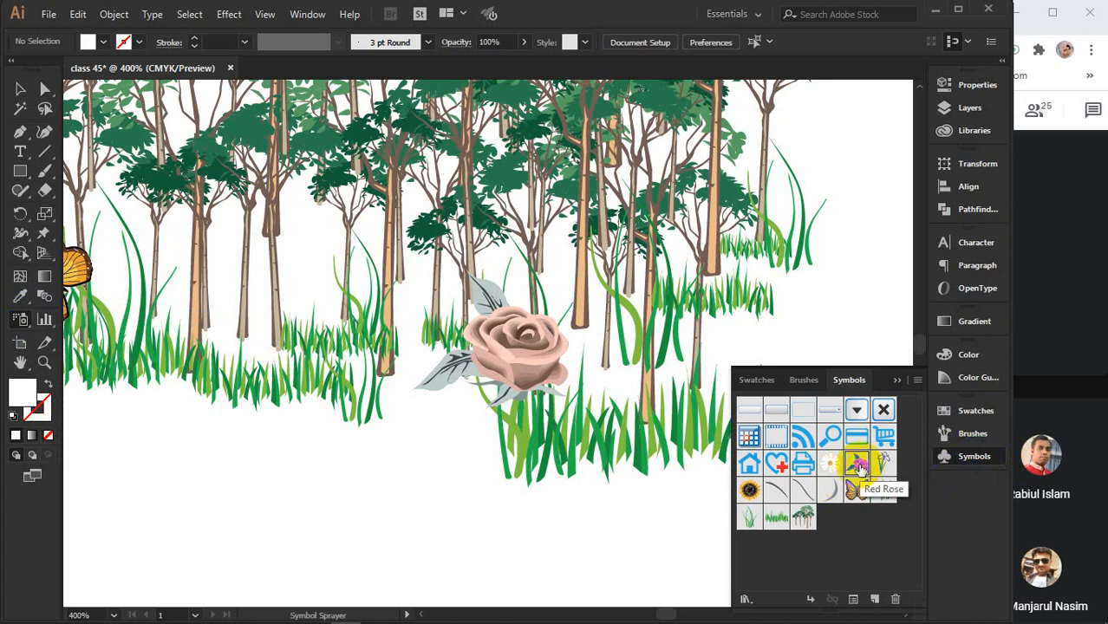
click(829, 464)
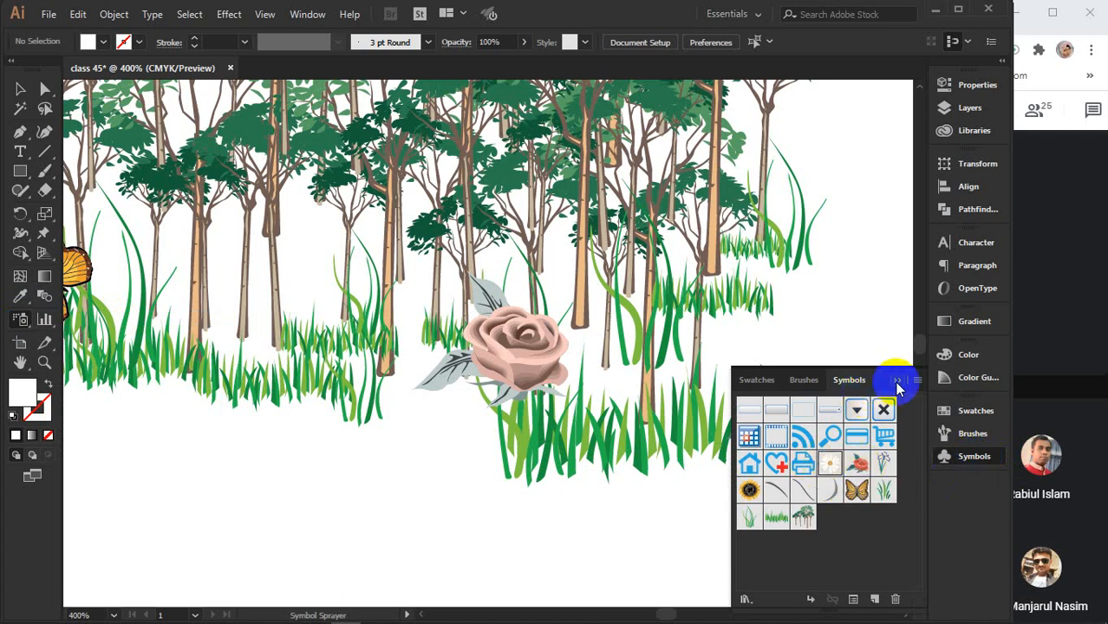
click(898, 380)
- Place a single daisy on the empty canvas outside the artboard
scroll(570, 444, down, 1)
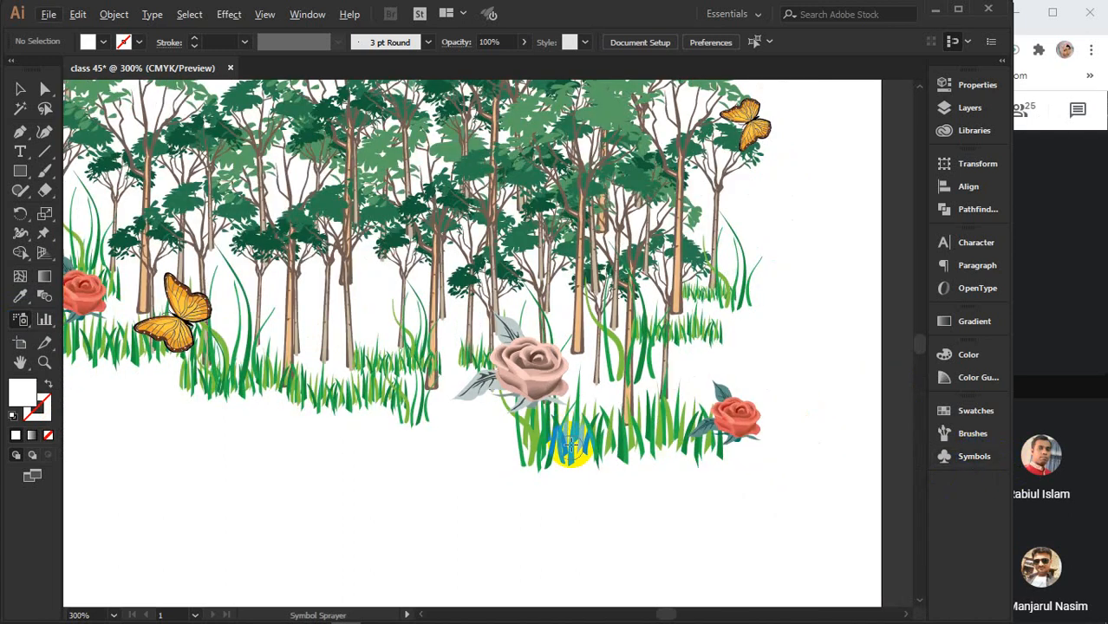
key(space)
drag(739, 400, 300, 342)
drag(684, 338, 128, 287)
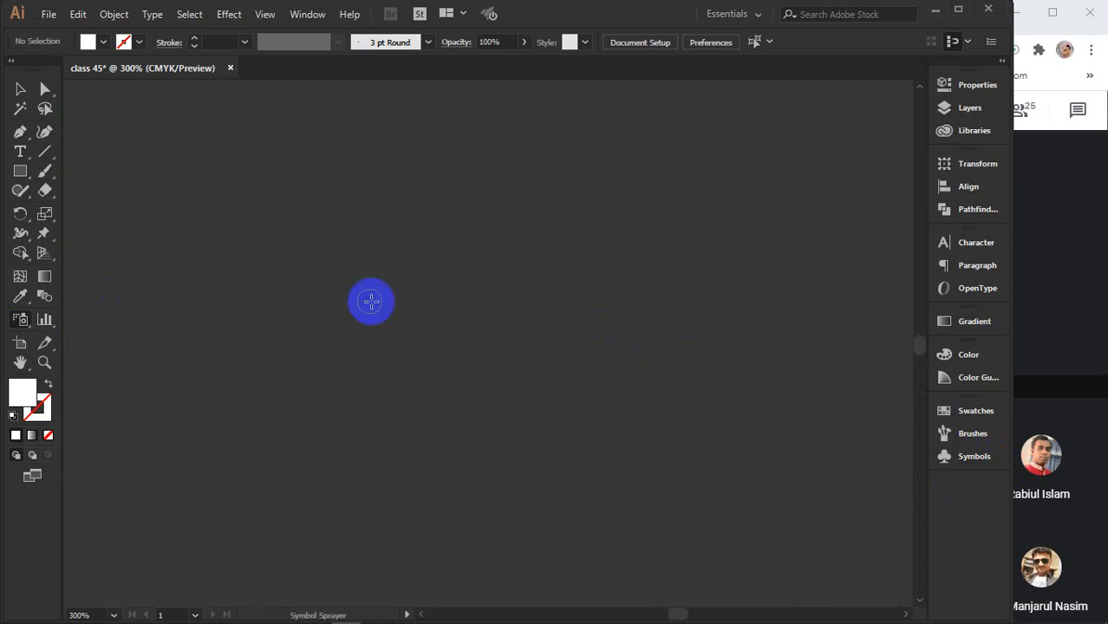
click(475, 301)
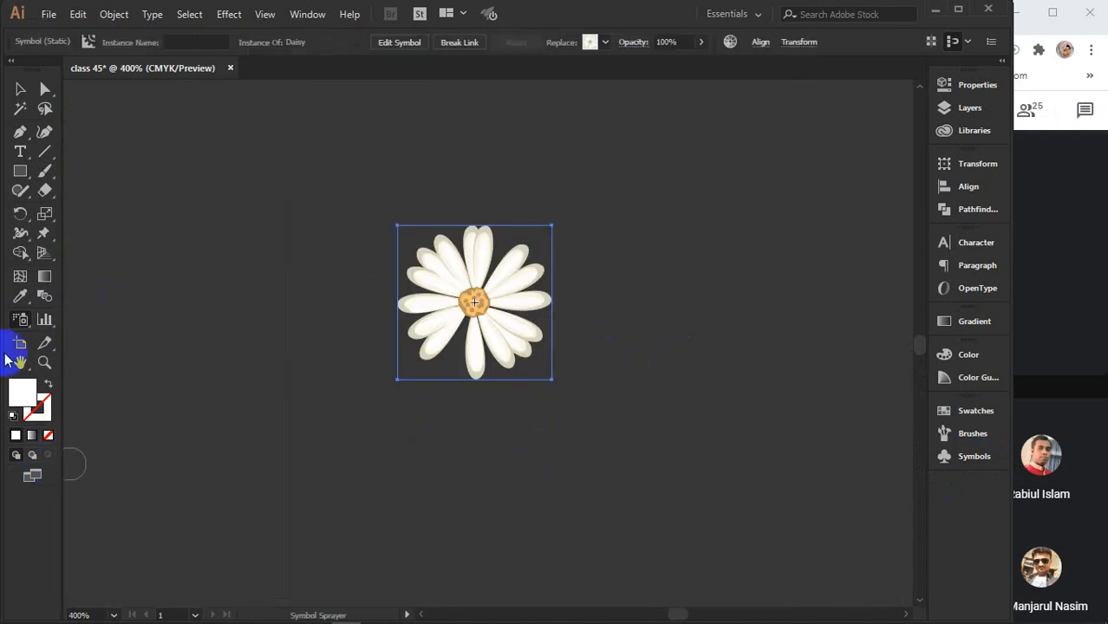
click(432, 319)
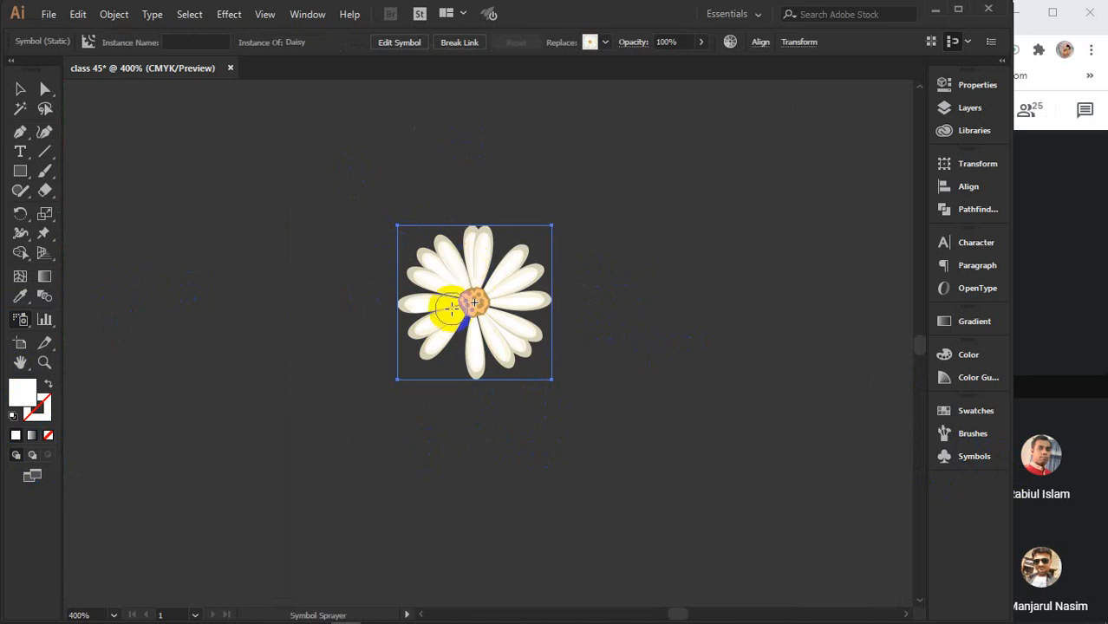
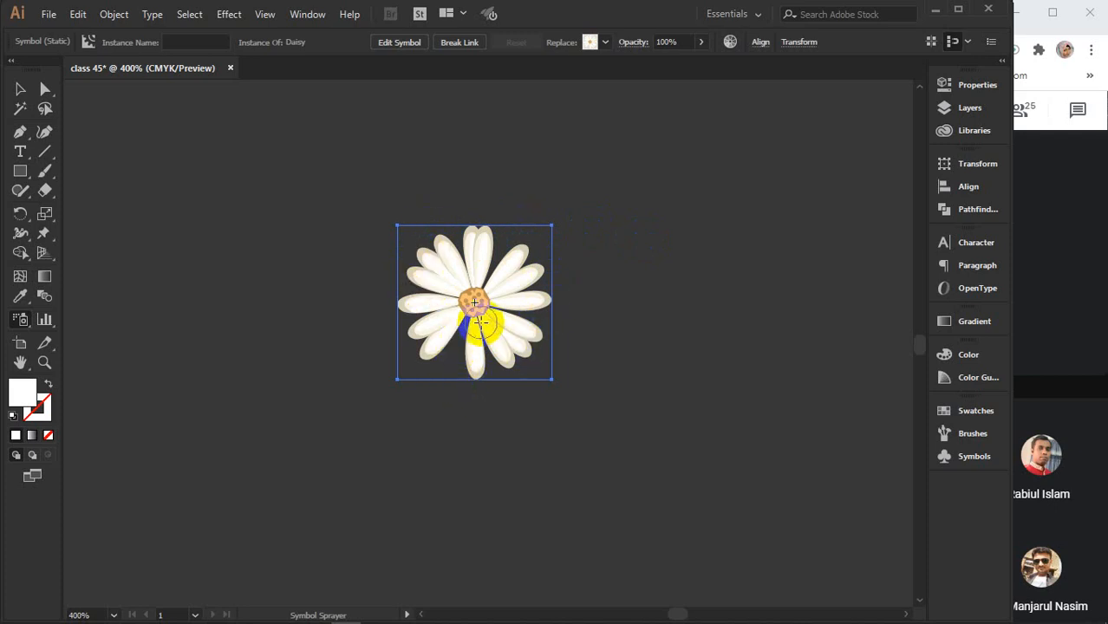
- Try spraying a second daisy inside the Daisy symbol's edit mode, undo it and leave symbol editing
click(962, 87)
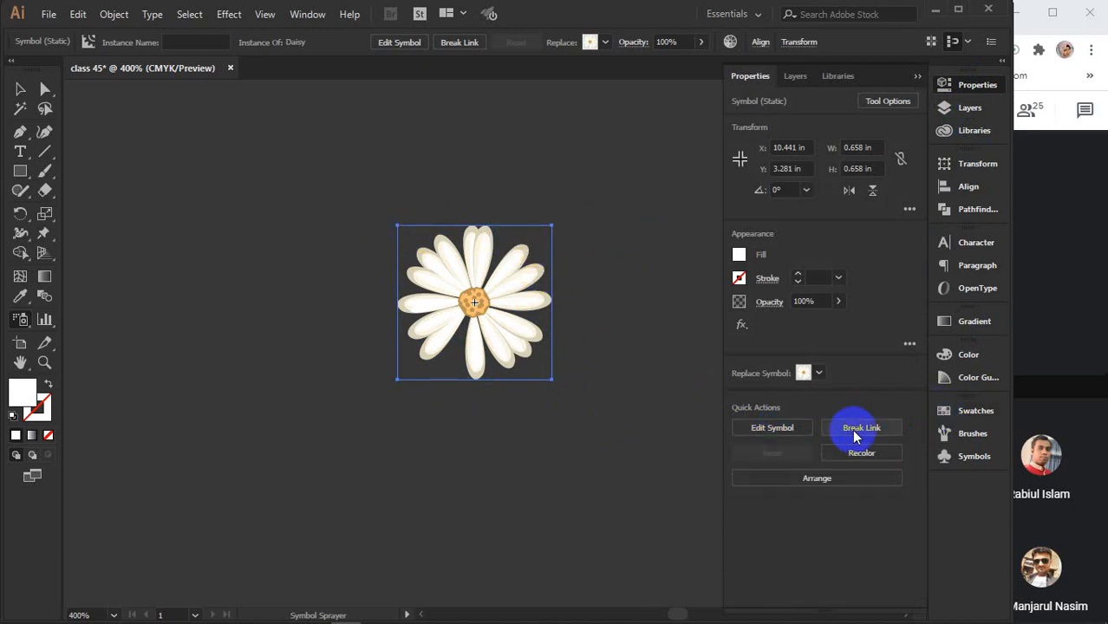
click(757, 437)
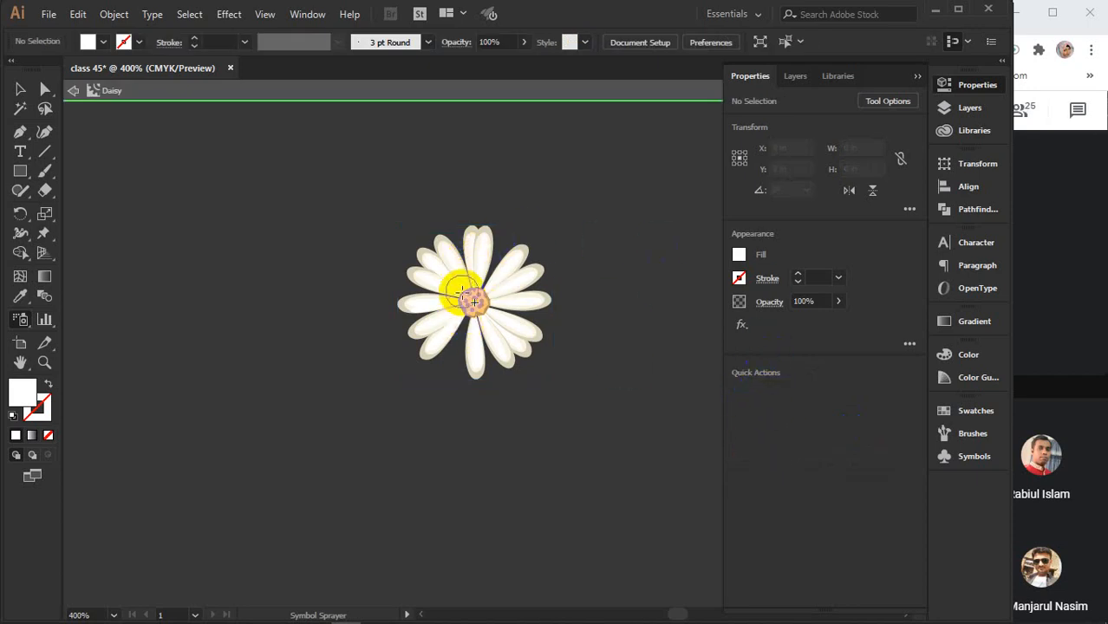
click(457, 252)
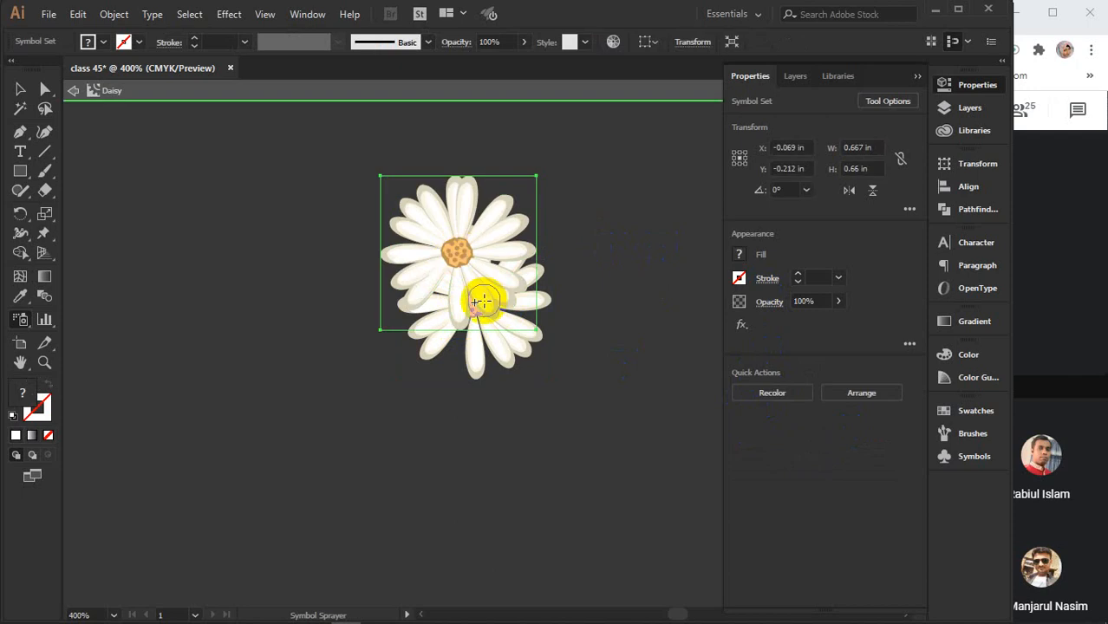
key(ctrl+z)
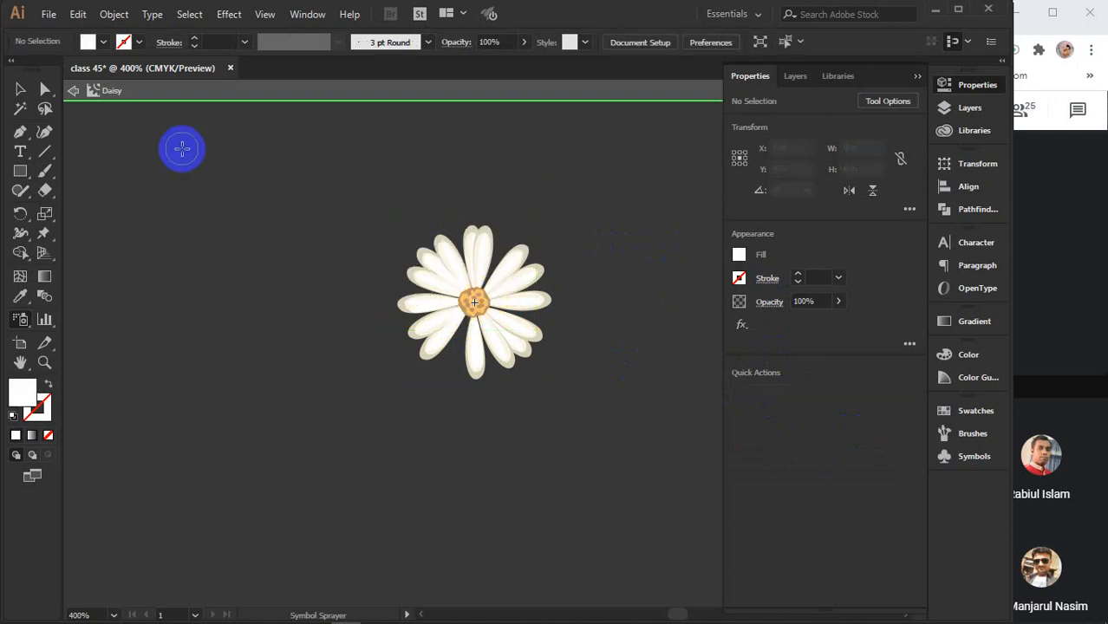
click(243, 91)
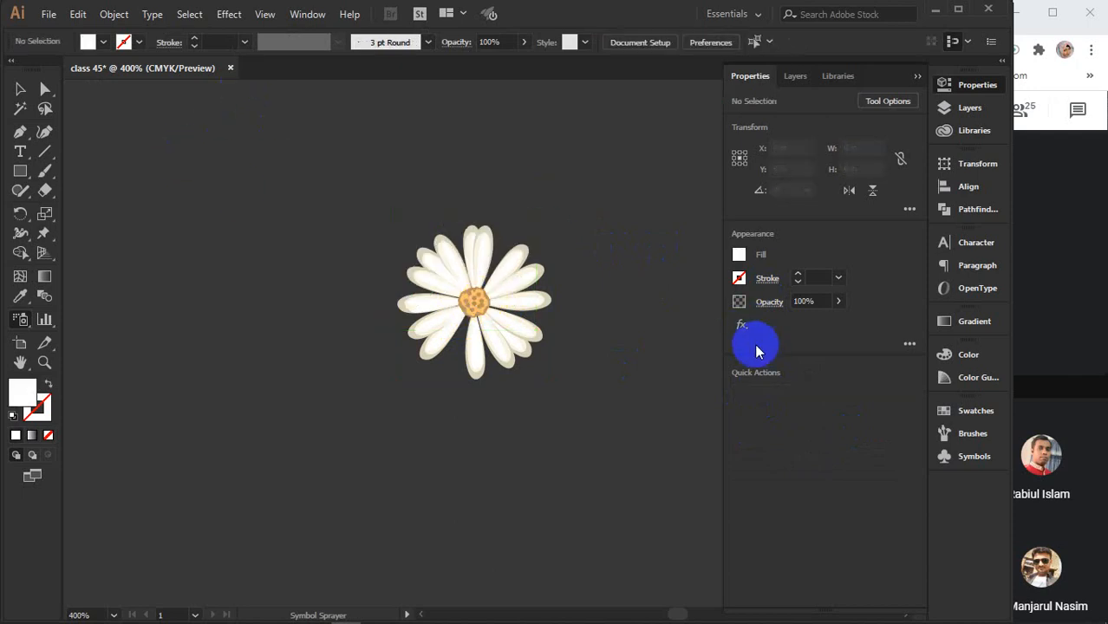
- Select the placed daisy and move it about 0.18 in to the left
click(20, 88)
click(438, 269)
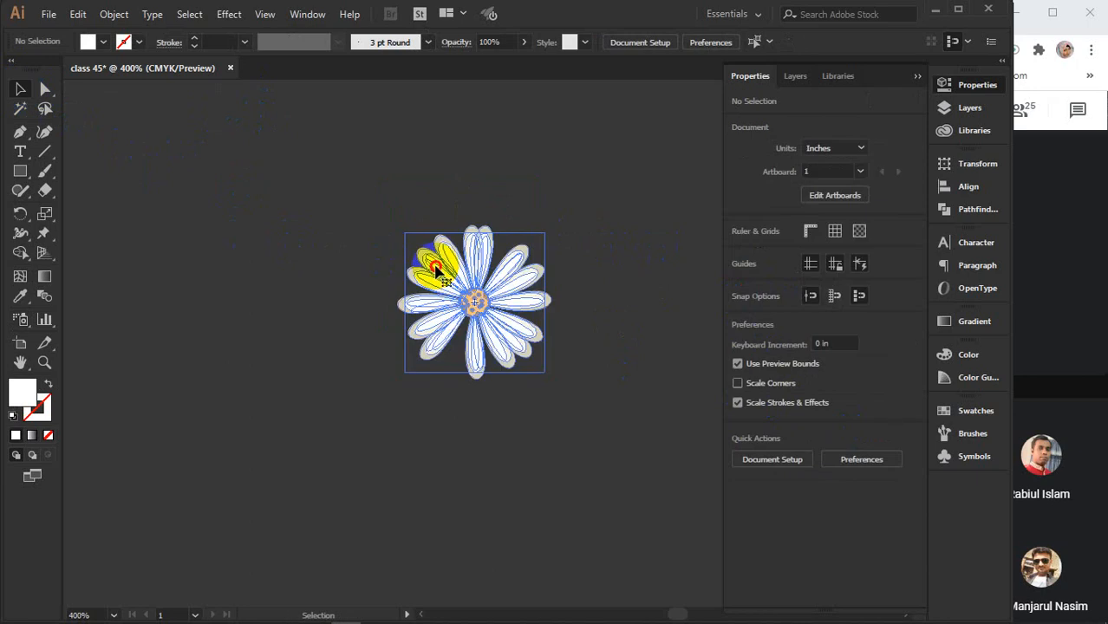
scroll(472, 278, up, 3)
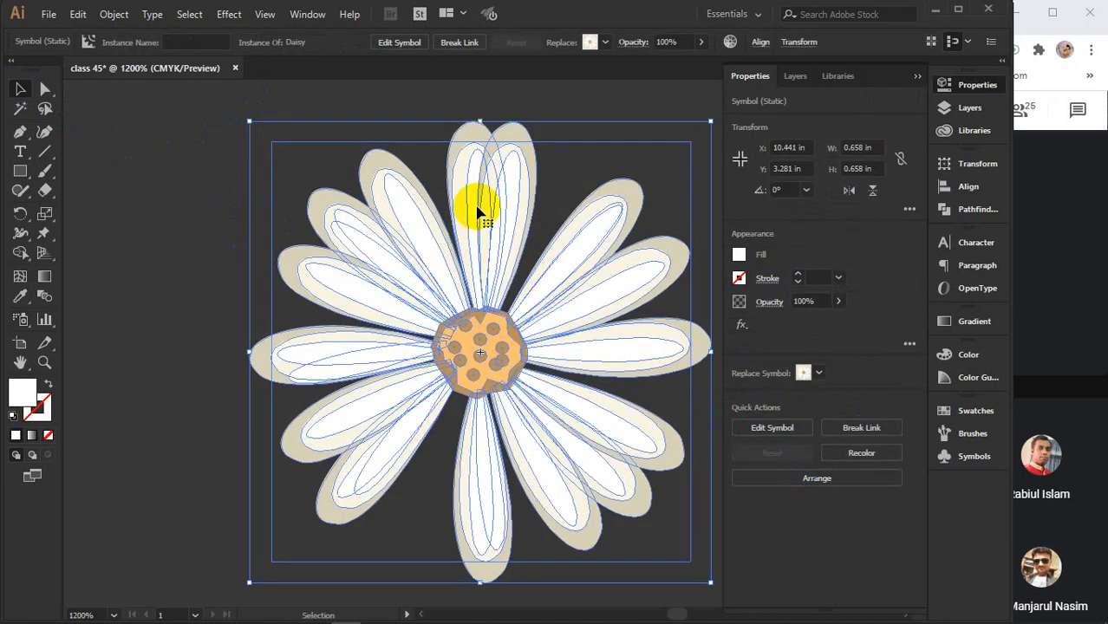
drag(492, 234, 366, 227)
- Break the daisy's link to its symbol and ungroup the resulting artwork
right_click(365, 226)
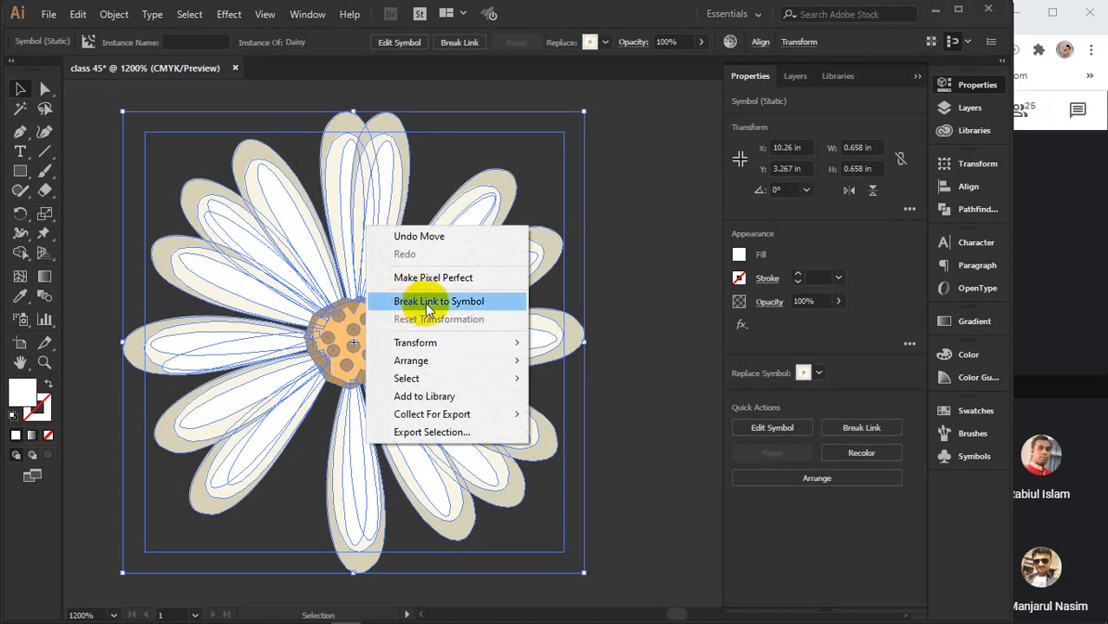
click(862, 428)
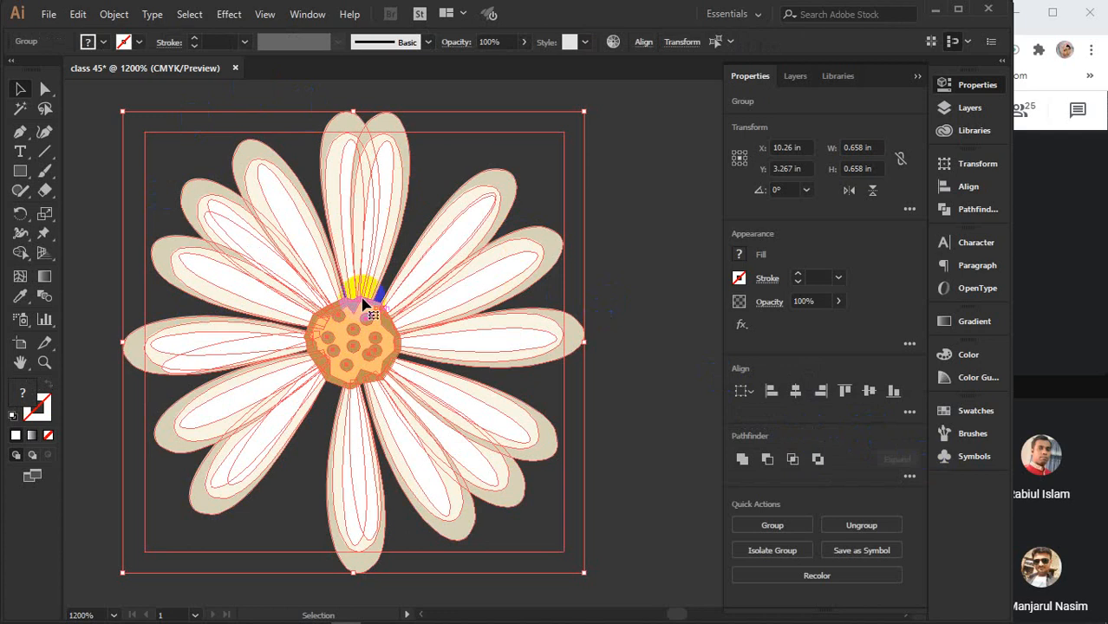
click(861, 527)
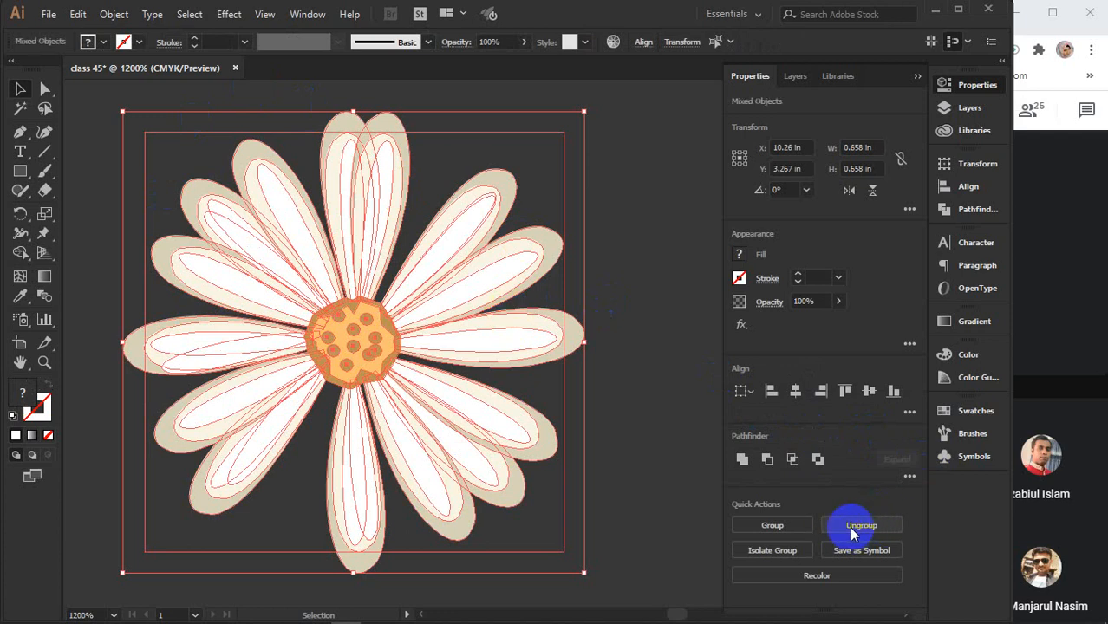
- Ungroup the daisy artwork once more into separate paths and deselect it
right_click(389, 216)
click(468, 352)
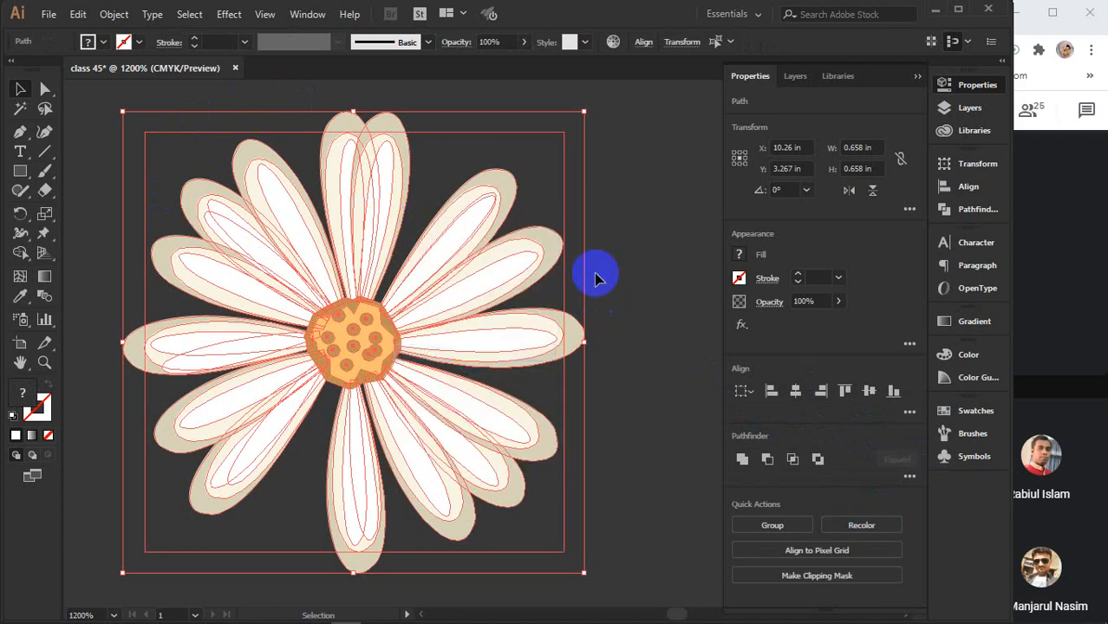
click(633, 267)
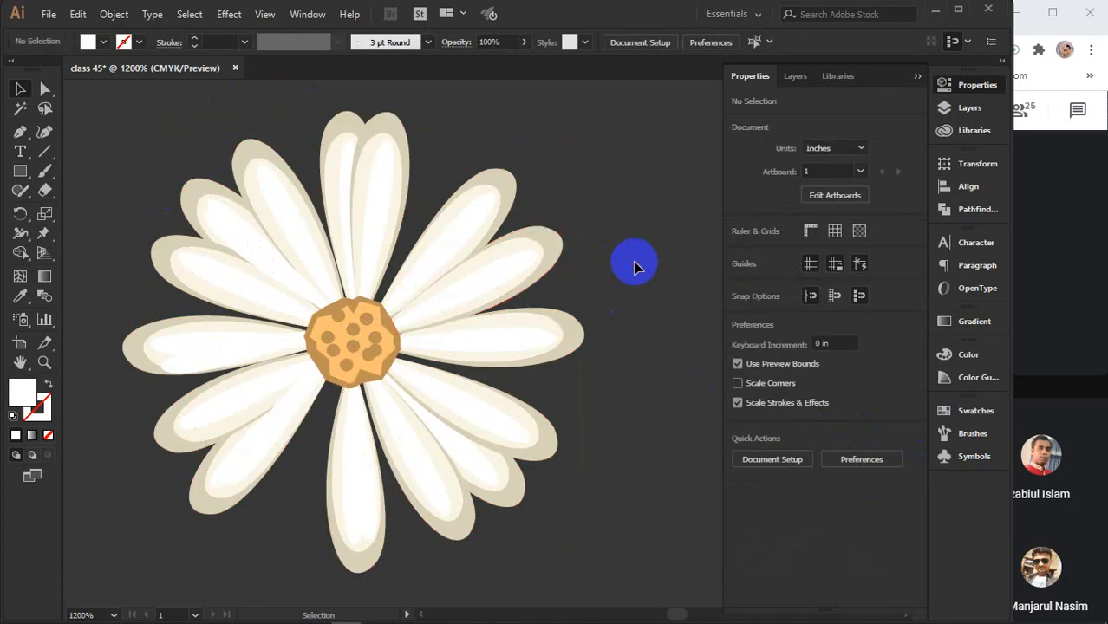
- Select several daisy petal shapes one at a time to check that each is a separate path, and deselect
click(514, 260)
click(471, 222)
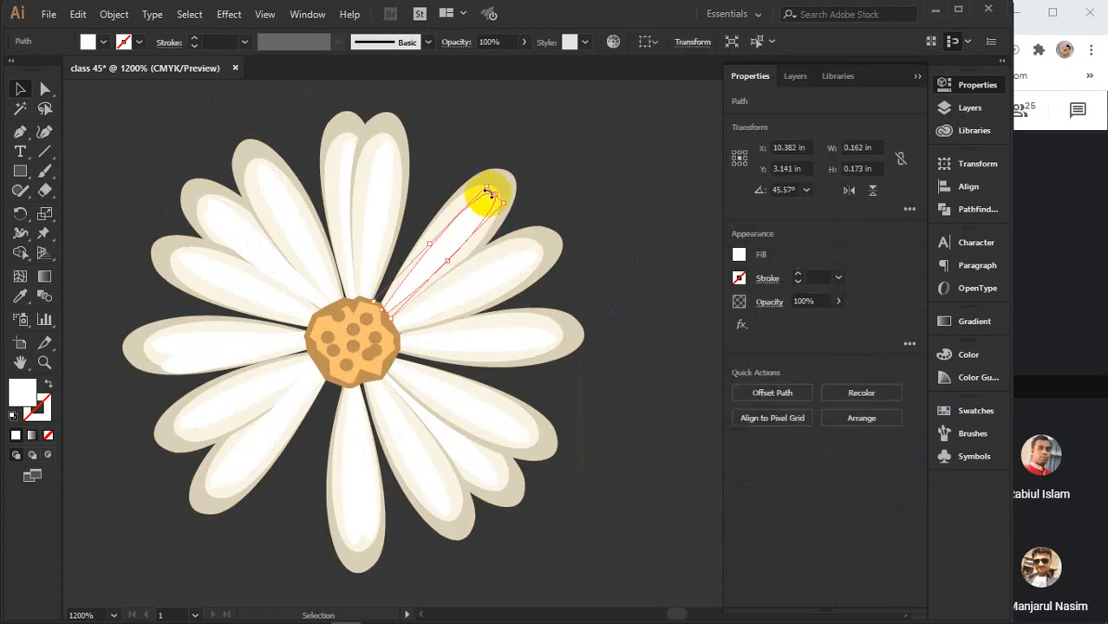
click(500, 174)
click(386, 122)
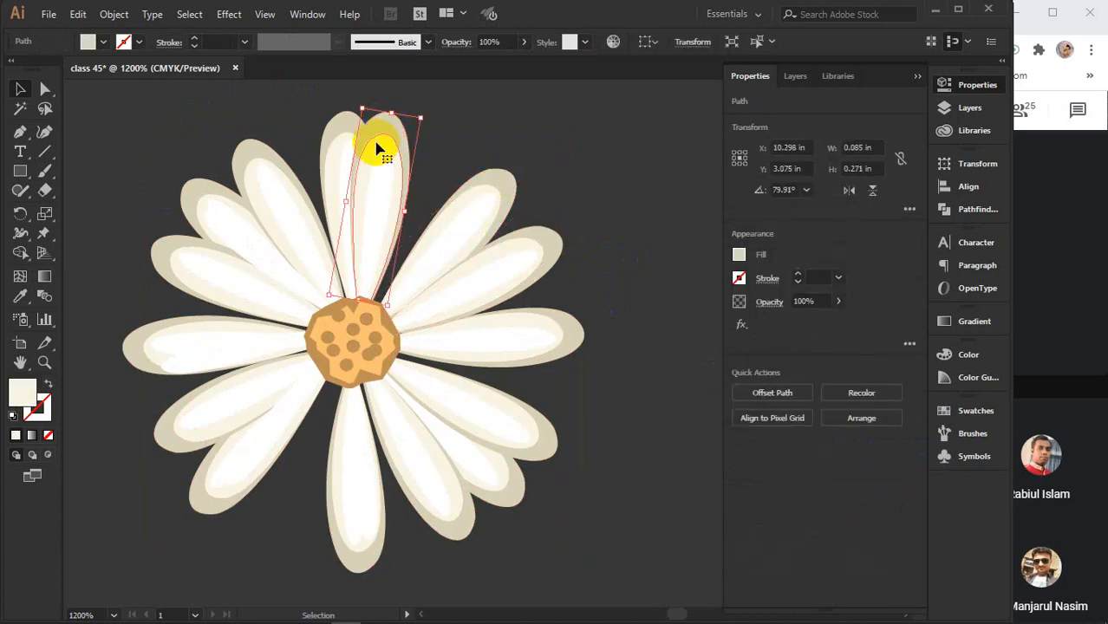
click(336, 122)
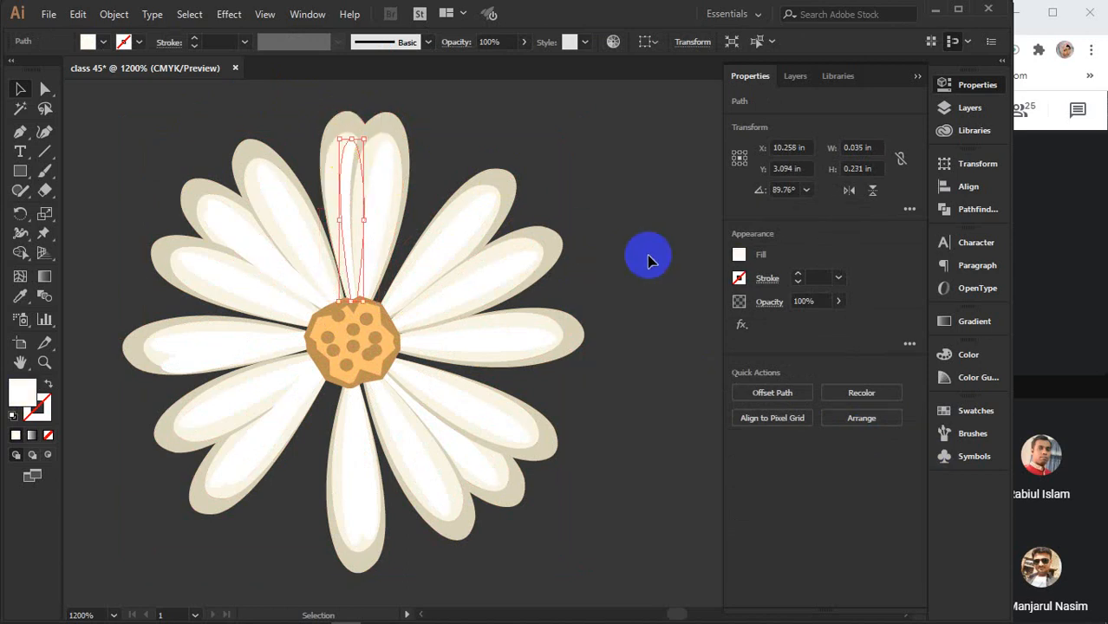
click(675, 269)
- Try moving the rose symbol set down past the artboard's lower edge, and undo the move
alt+scroll(592, 334, down, 4)
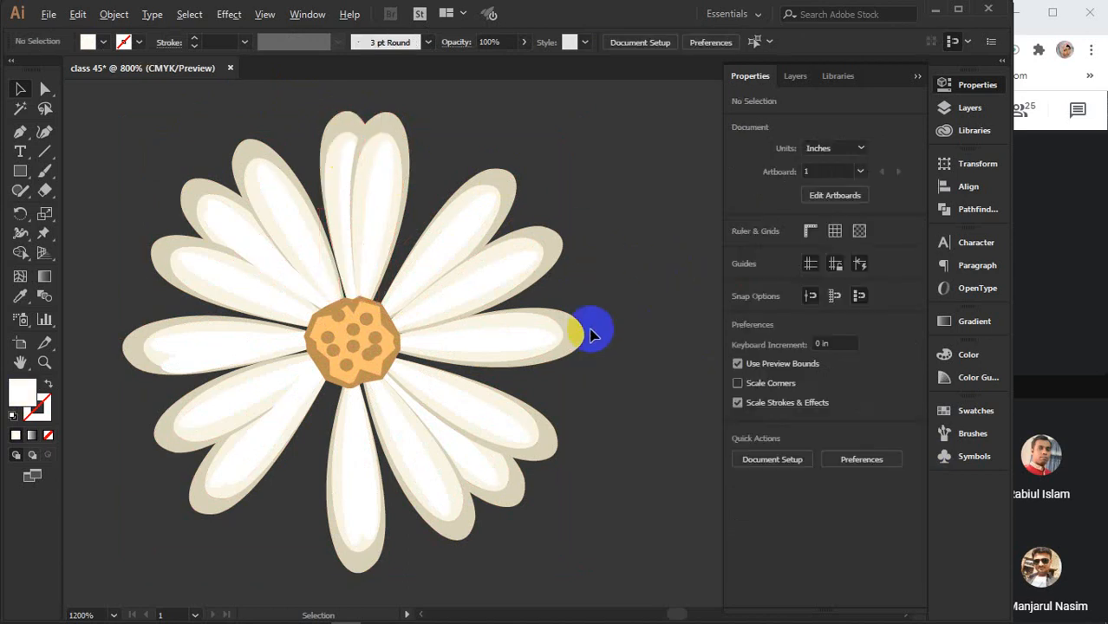
alt+scroll(592, 333, down, 4)
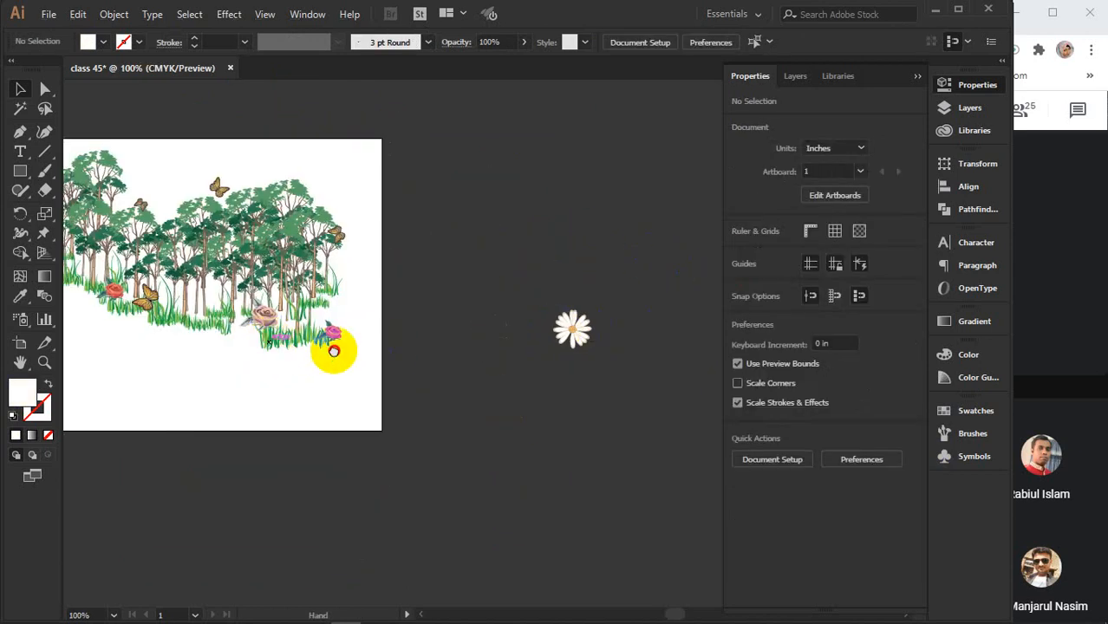
alt+scroll(333, 346, up, 1)
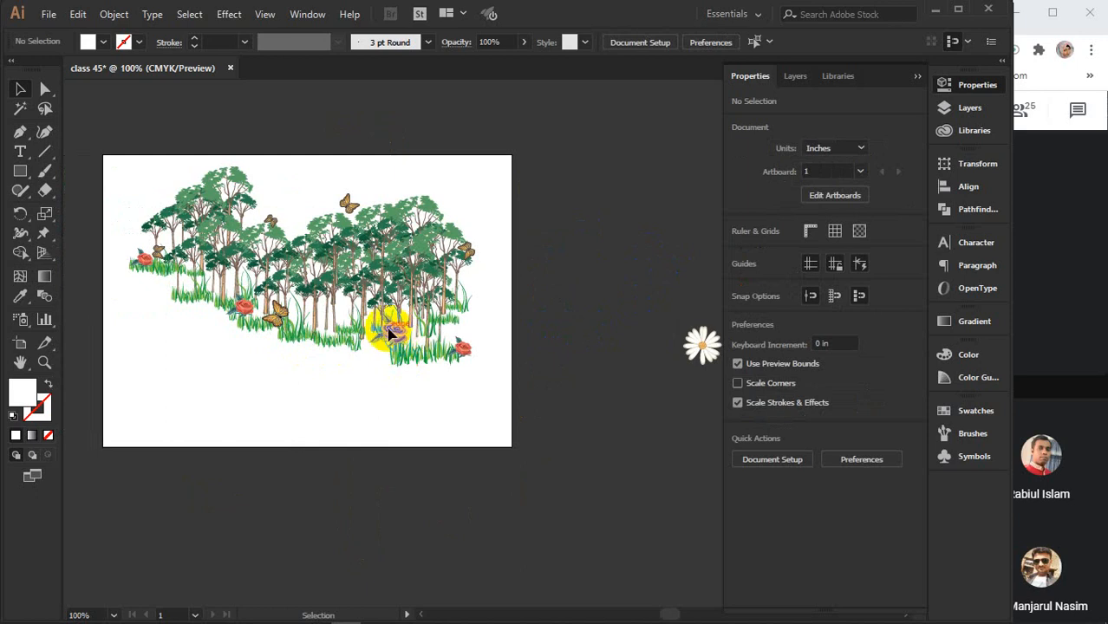
click(449, 347)
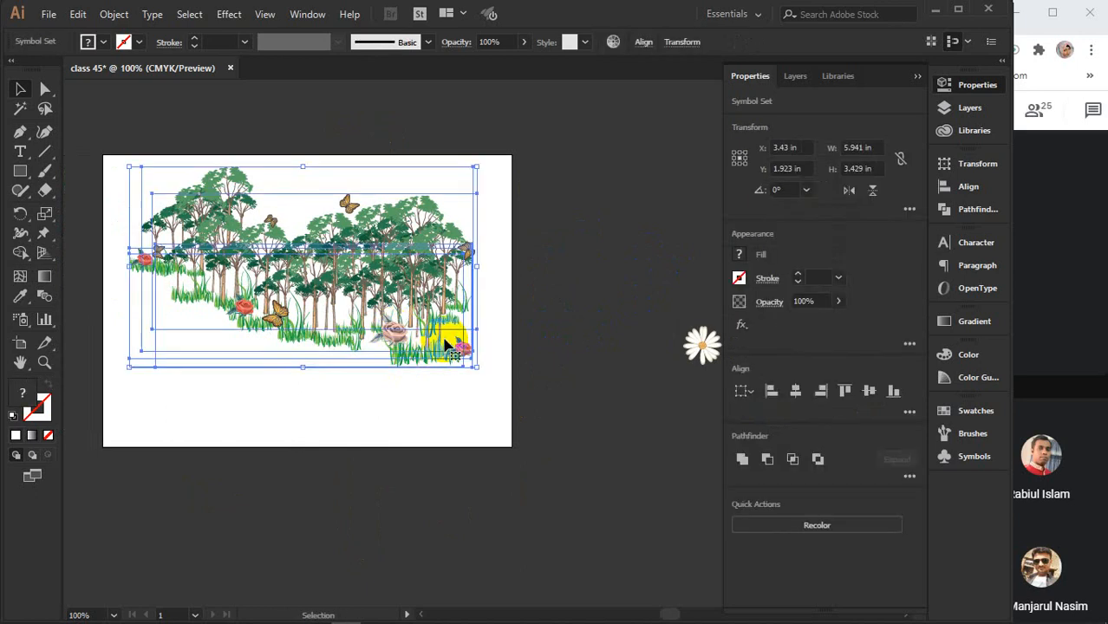
click(564, 237)
drag(392, 199, 410, 228)
key(ctrl+2)
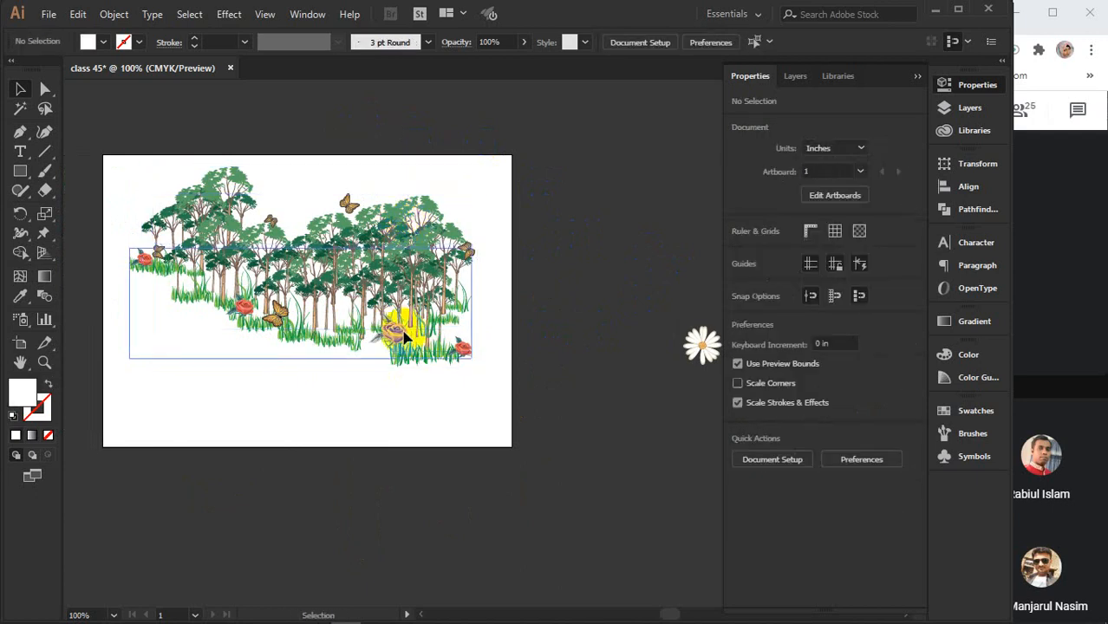
click(395, 341)
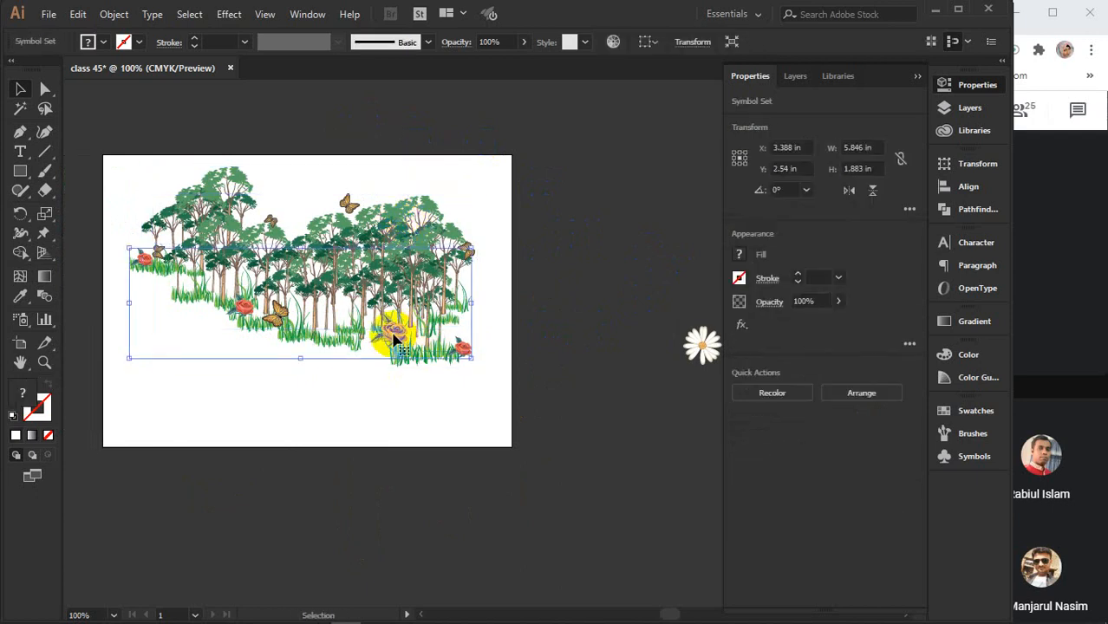
drag(394, 340, 477, 502)
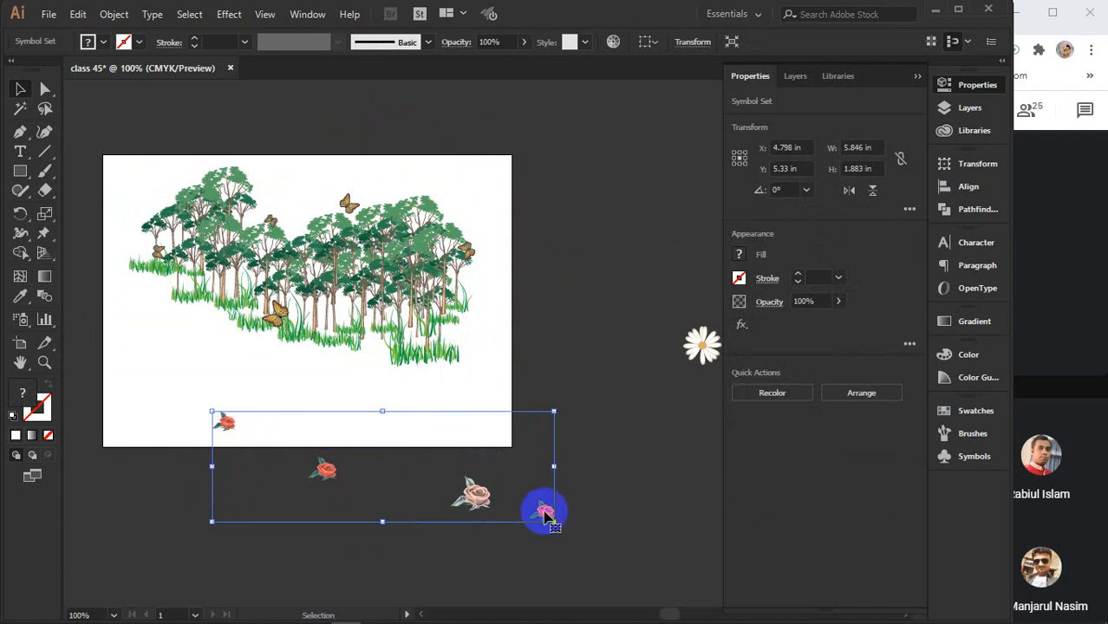
key(ctrl+z)
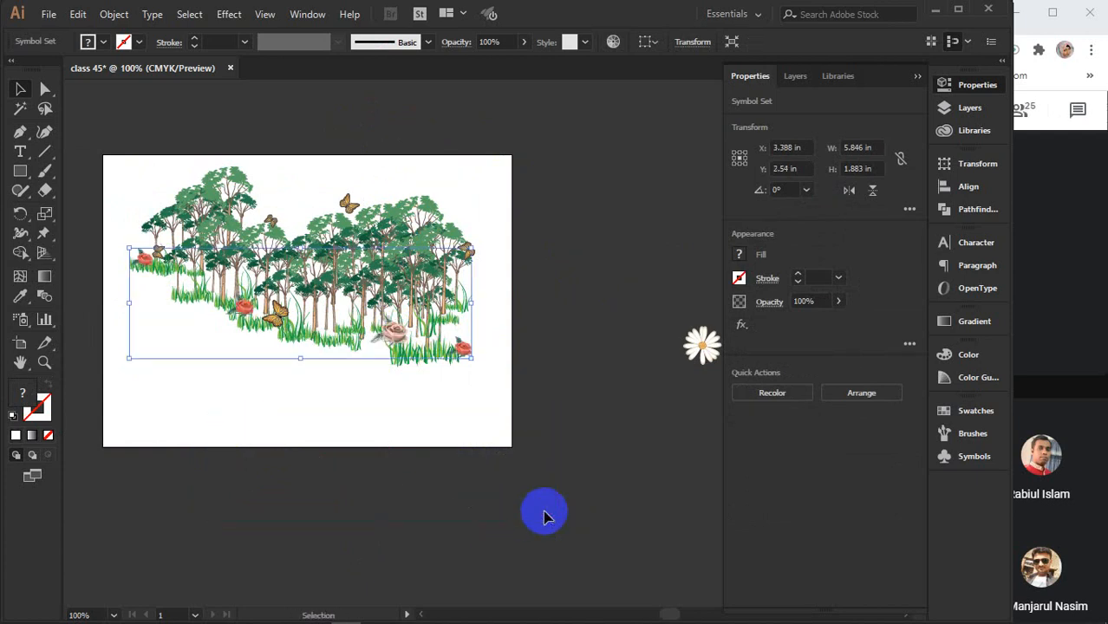
- Delete all the loose daisy paths beside the artboard and collapse the properties display
drag(702, 395, 605, 396)
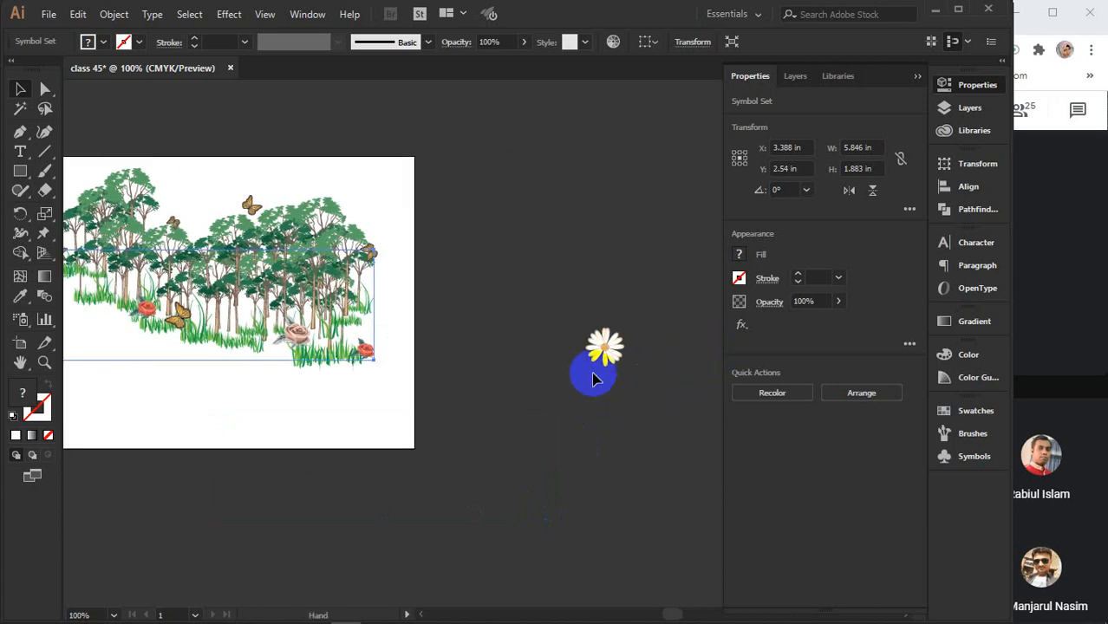
drag(532, 273, 661, 425)
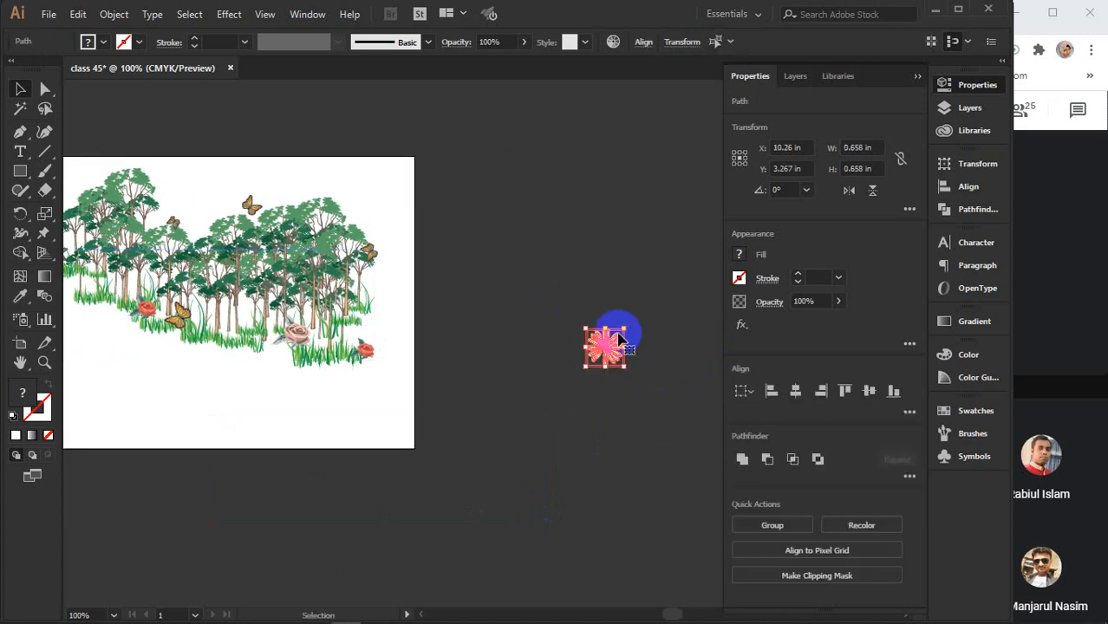
key(Delete)
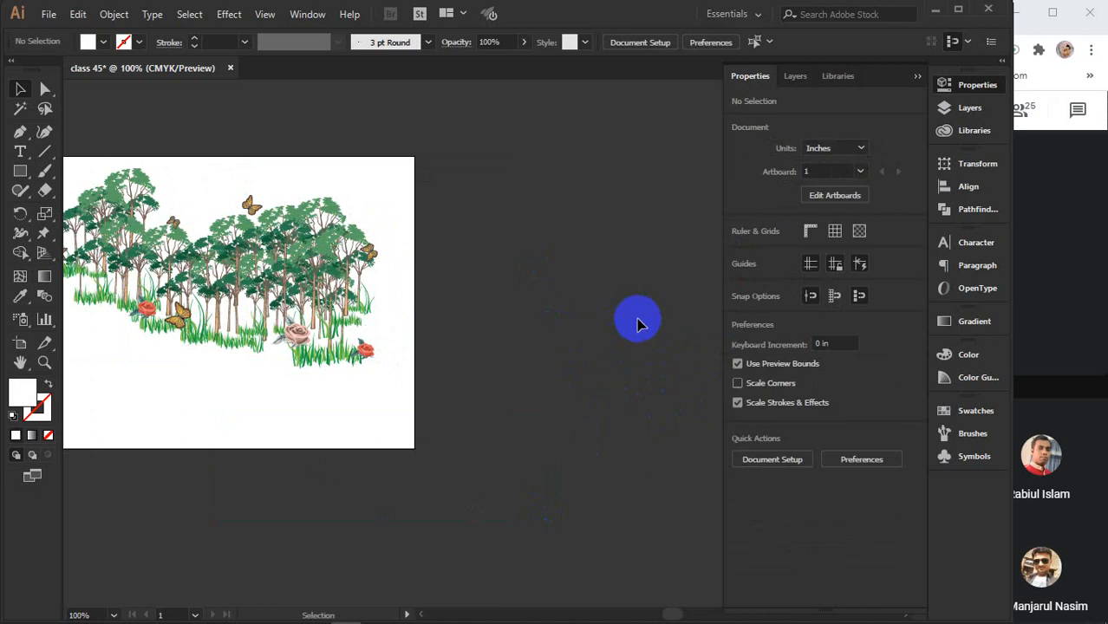
click(916, 77)
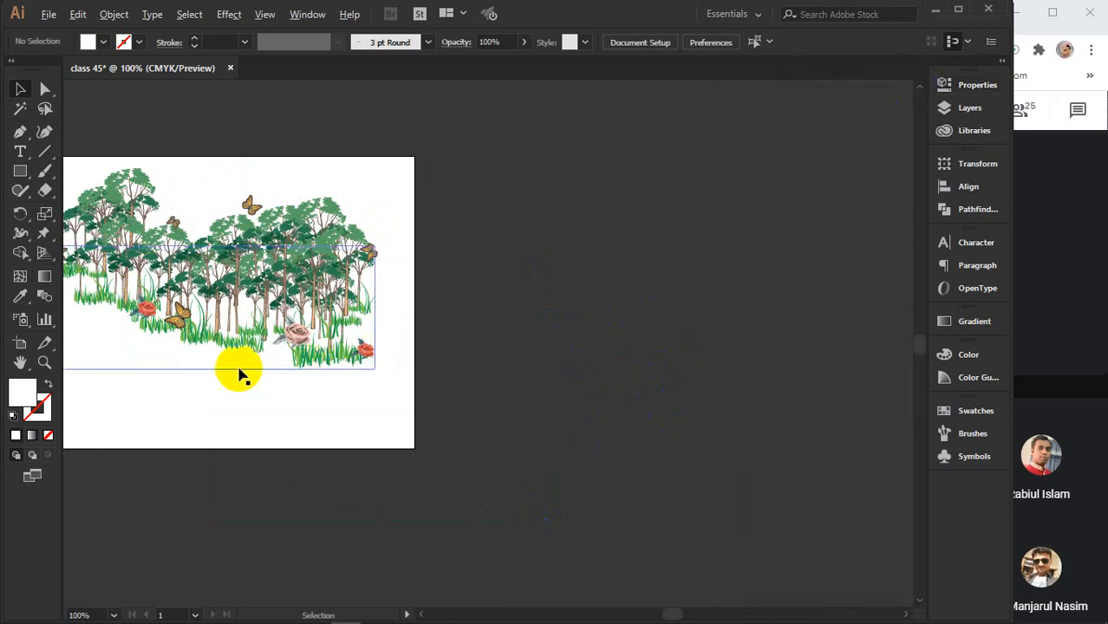
- Try moving the short grass symbol set down away from the trees, undo the move and deselect
scroll(238, 371, up, 2)
drag(295, 436, 589, 482)
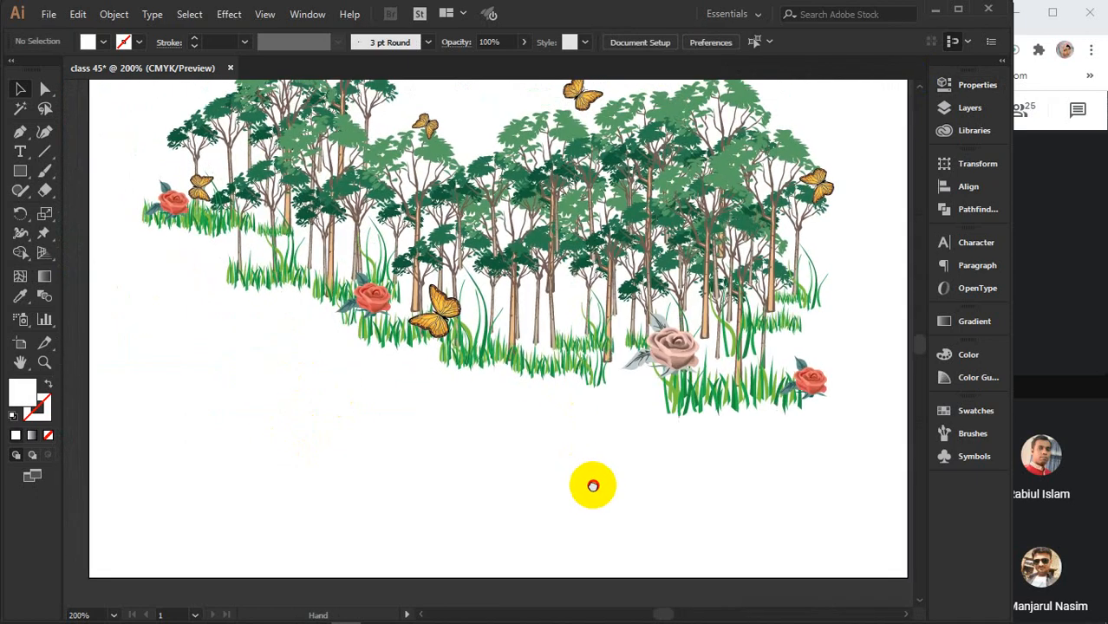
click(685, 351)
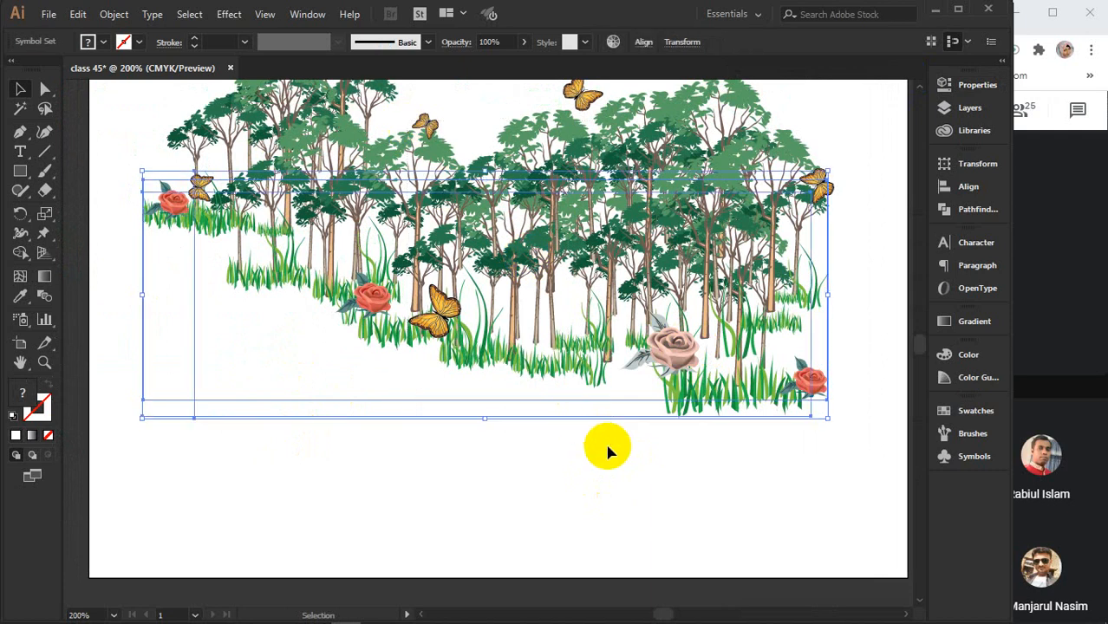
click(425, 484)
click(433, 354)
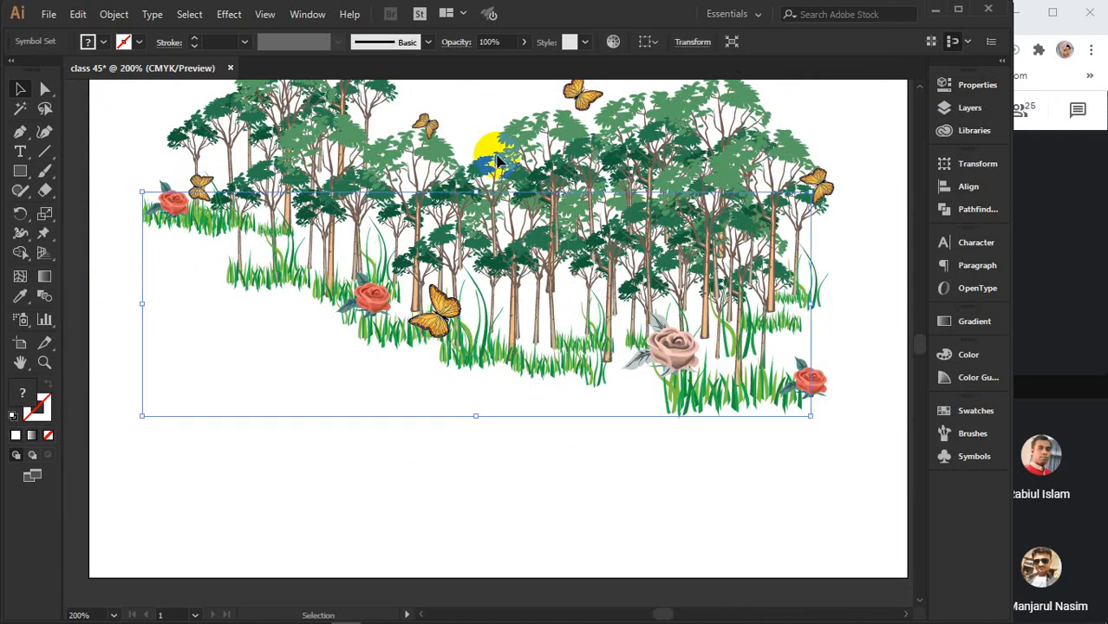
click(599, 104)
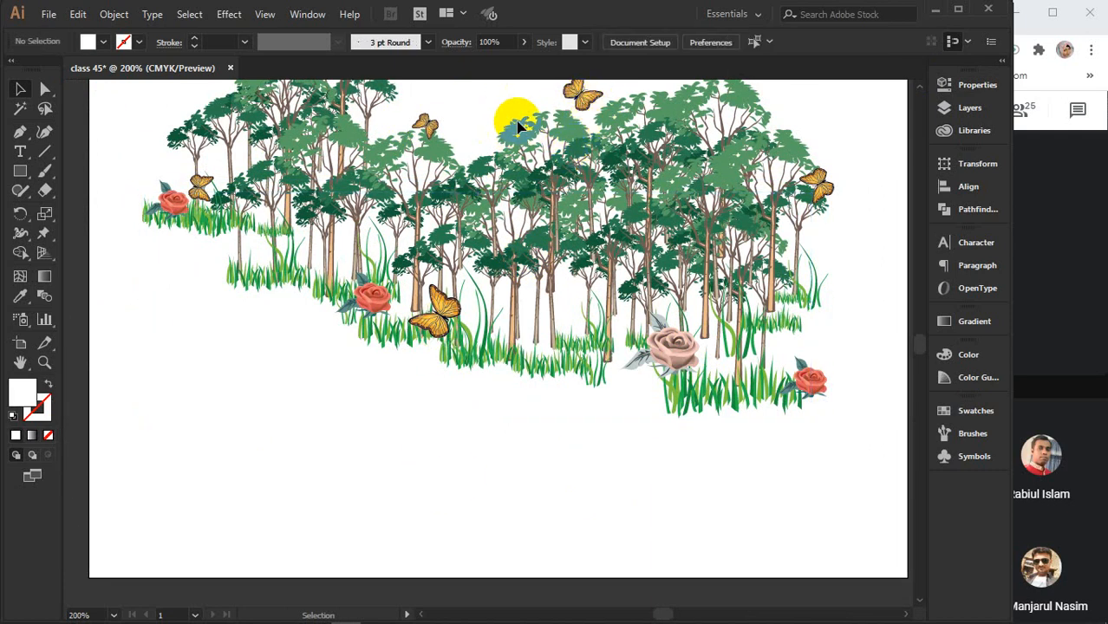
drag(541, 371, 544, 466)
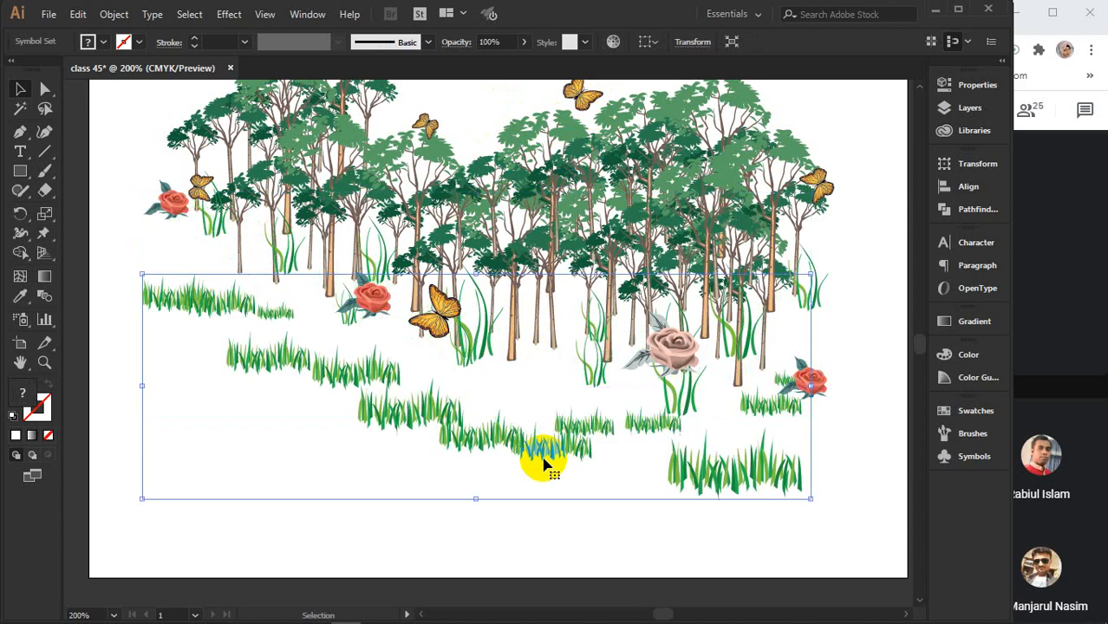
key(ctrl+z)
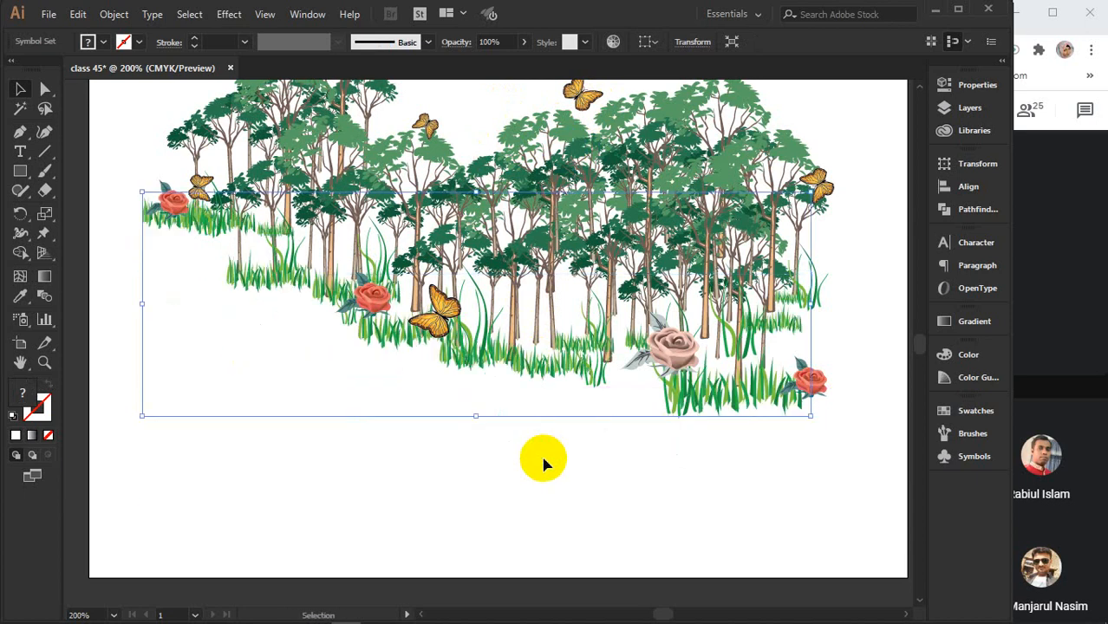
click(544, 465)
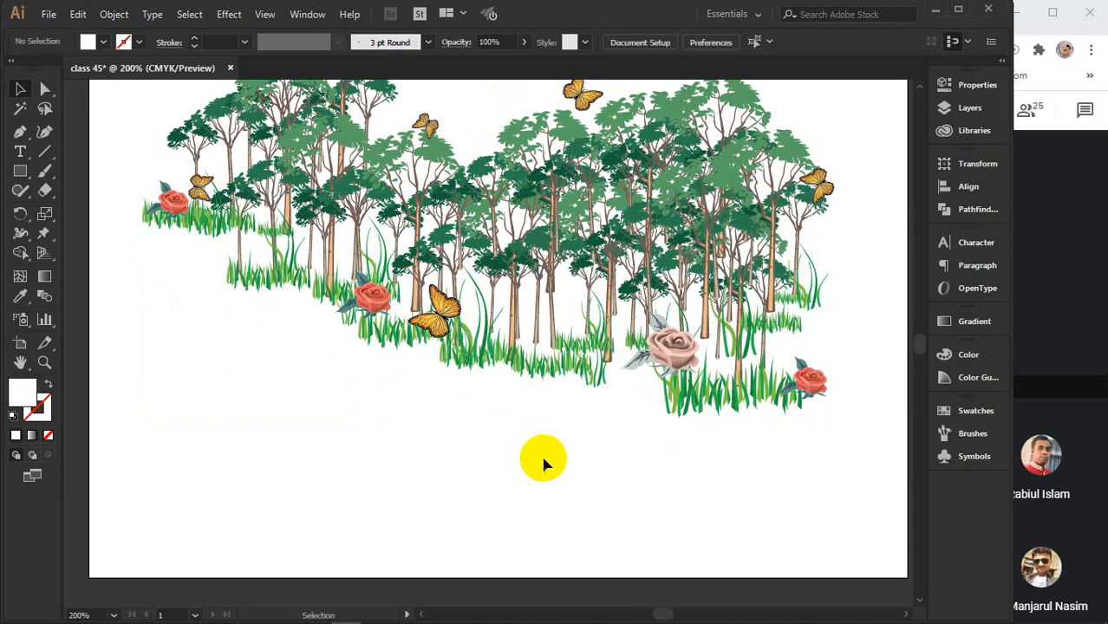
- Try moving the tall grass symbol set straight down below the trees, undo the move and deselect
click(692, 413)
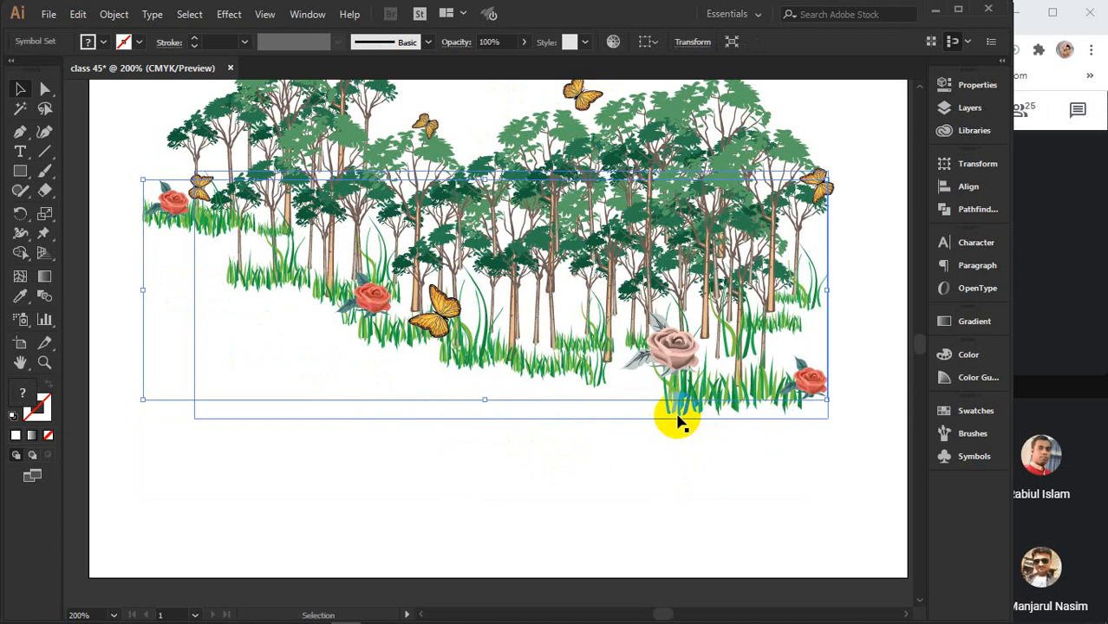
click(678, 421)
drag(678, 420, 680, 486)
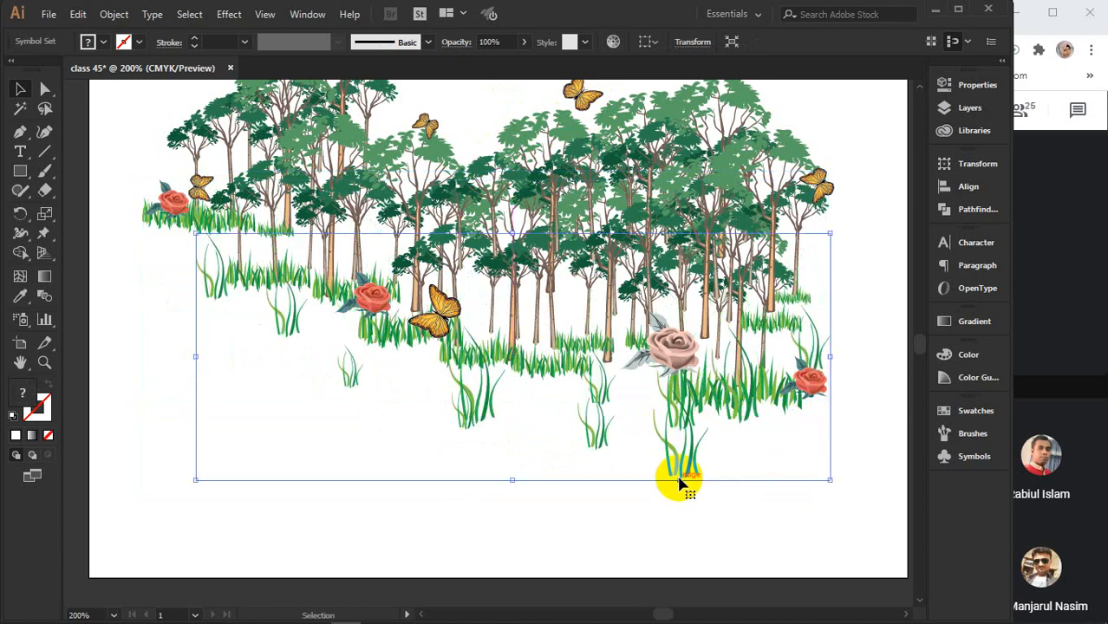
key(ctrl+z)
click(681, 477)
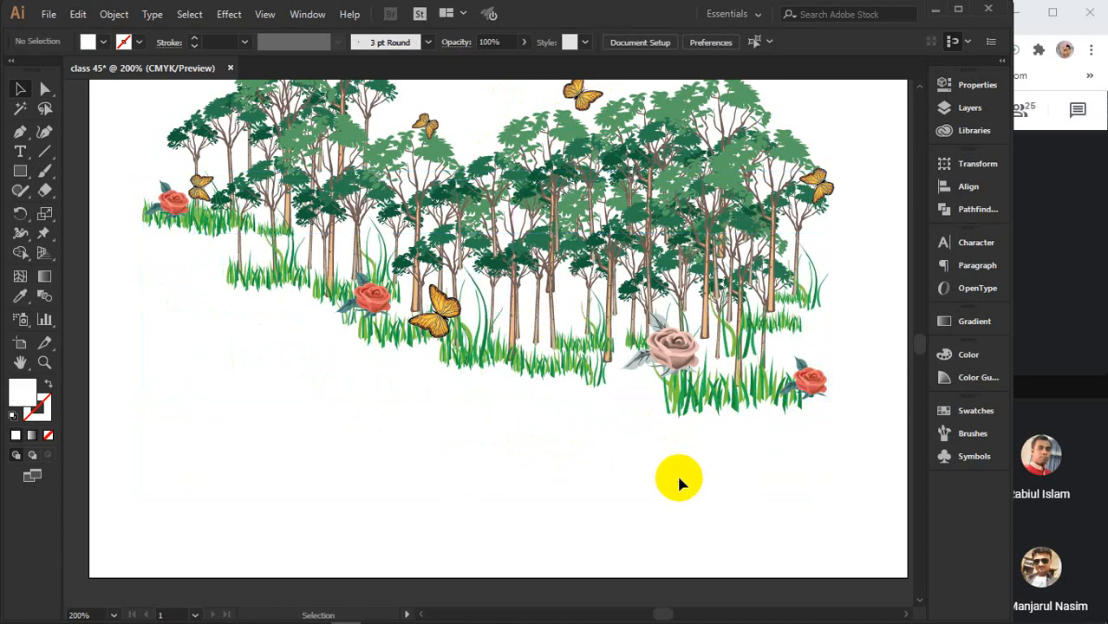
- Fade the red rose beside the large butterfly with the Symbol Screener tool, and return to the Selection tool
click(381, 310)
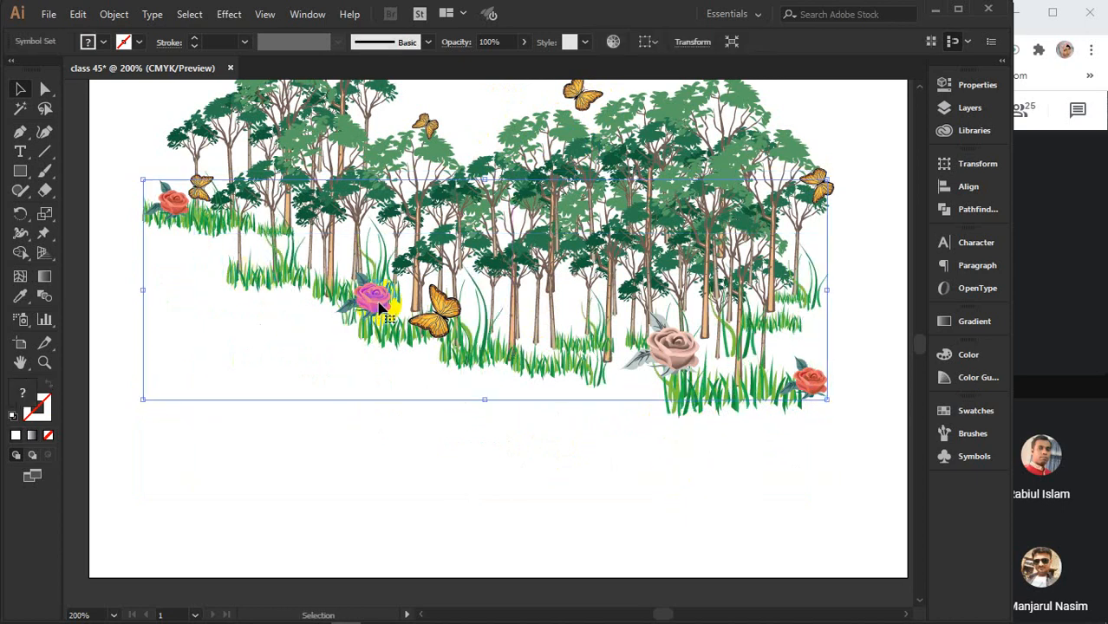
scroll(350, 302, up, 4)
scroll(373, 287, up, 2)
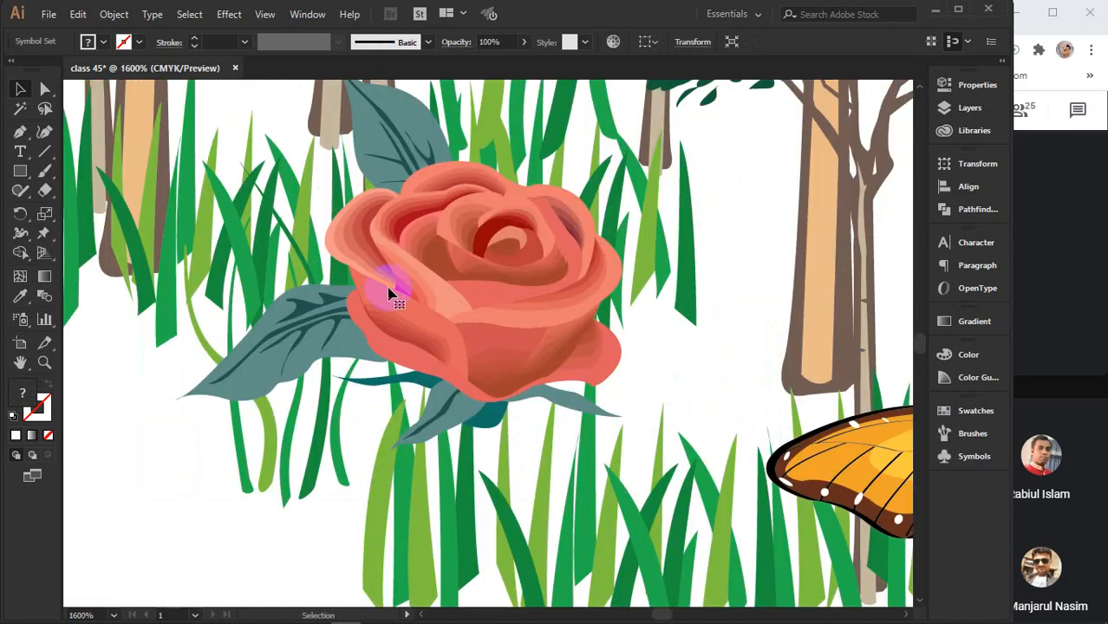
mouse_move(20, 319)
mouse_down()
mouse_move(169, 435)
mouse_move(136, 442)
mouse_up()
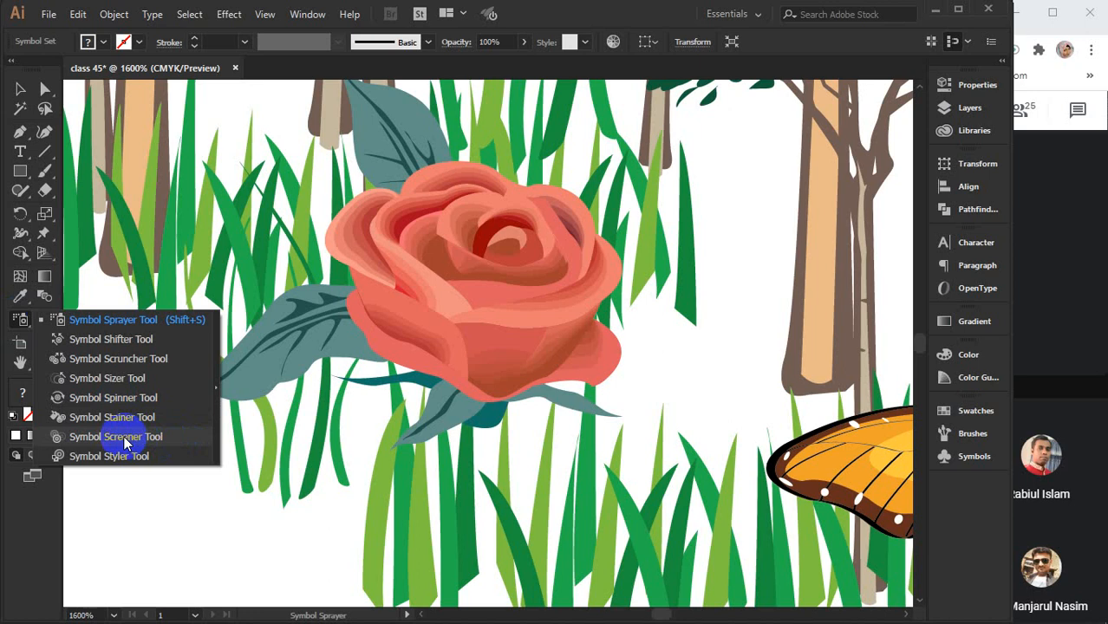
drag(127, 444, 127, 444)
mouse_move(461, 260)
mouse_down()
mouse_move(479, 278)
mouse_move(440, 267)
mouse_up()
scroll(468, 273, up, 1)
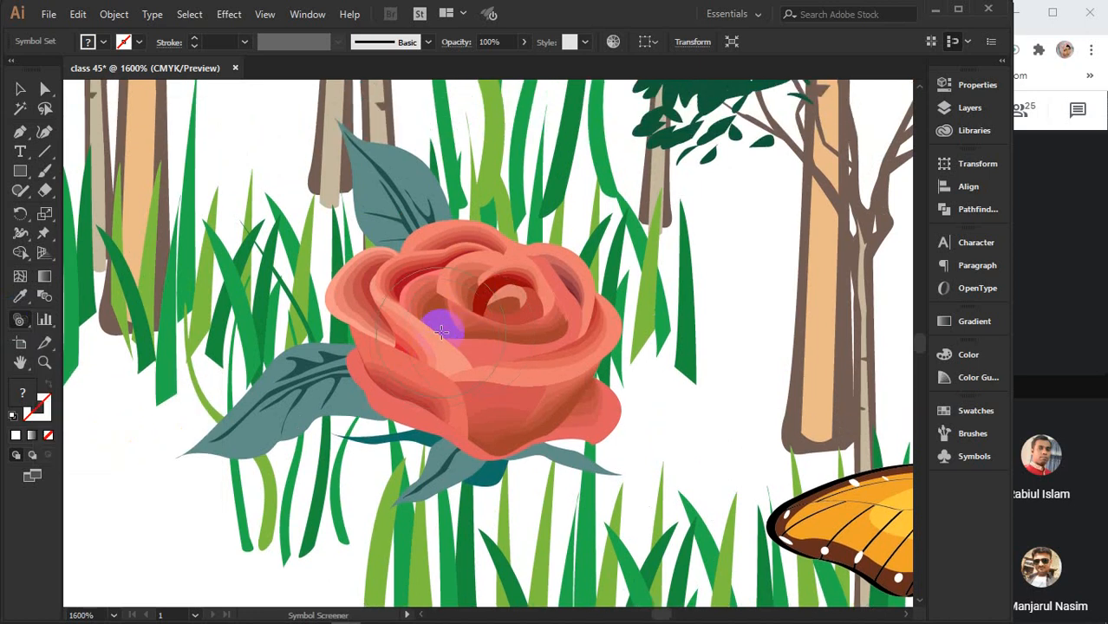
mouse_move(430, 323)
mouse_down()
mouse_move(421, 314)
mouse_move(434, 319)
mouse_up()
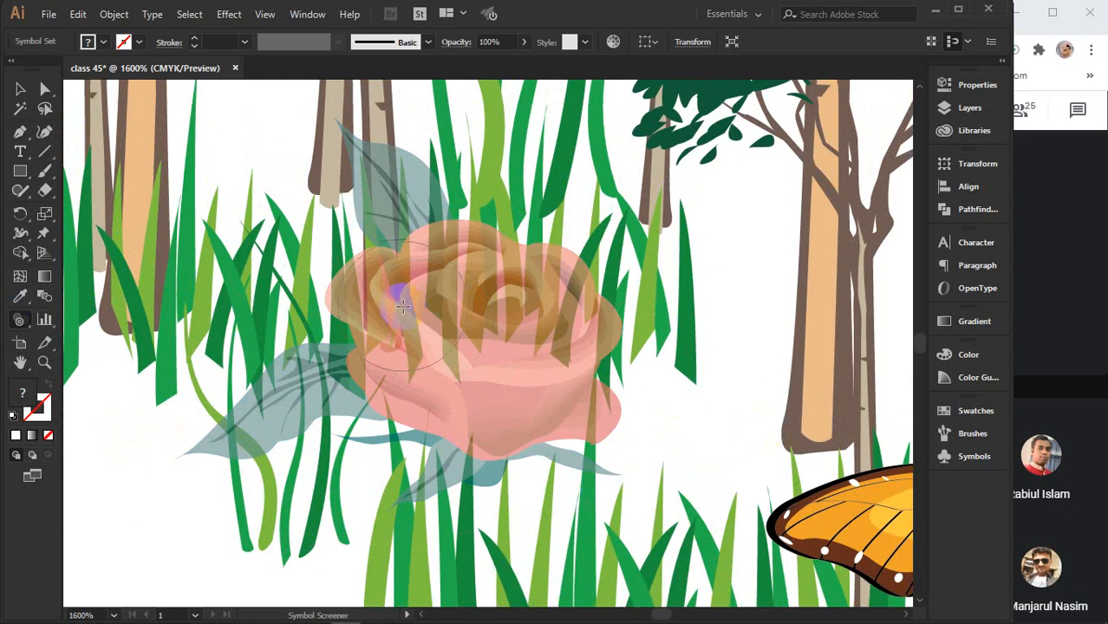
drag(402, 304, 403, 305)
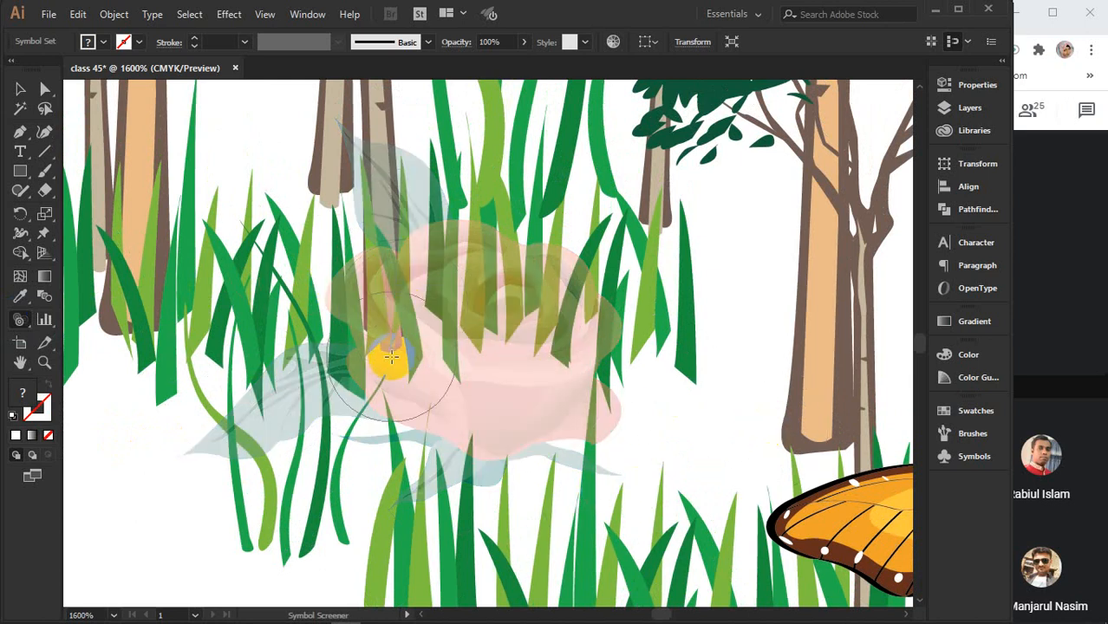
click(19, 89)
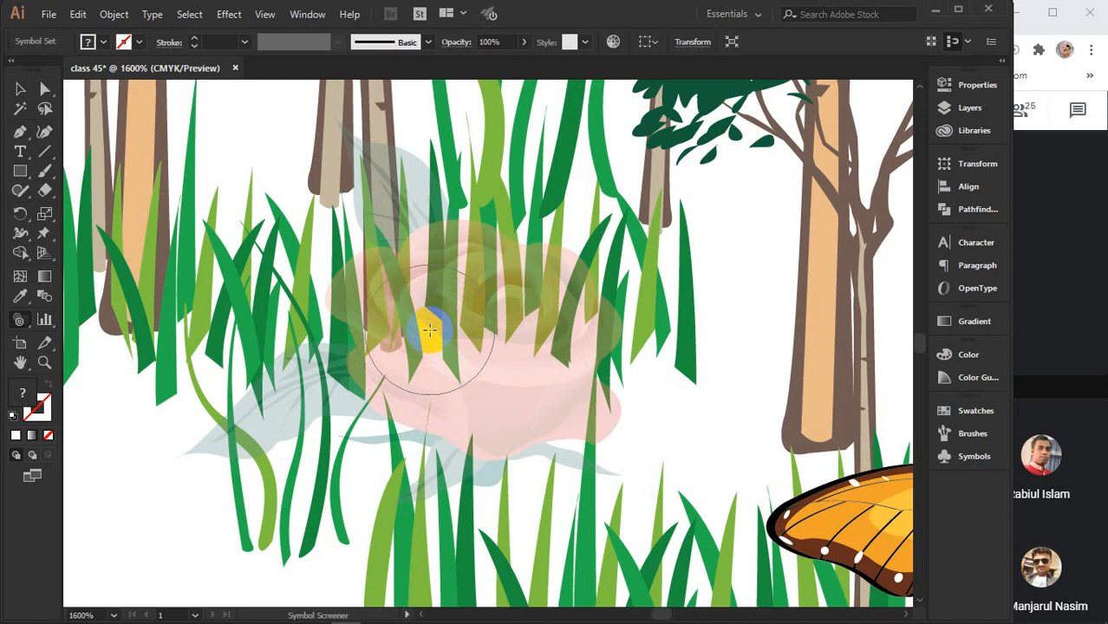
click(19, 90)
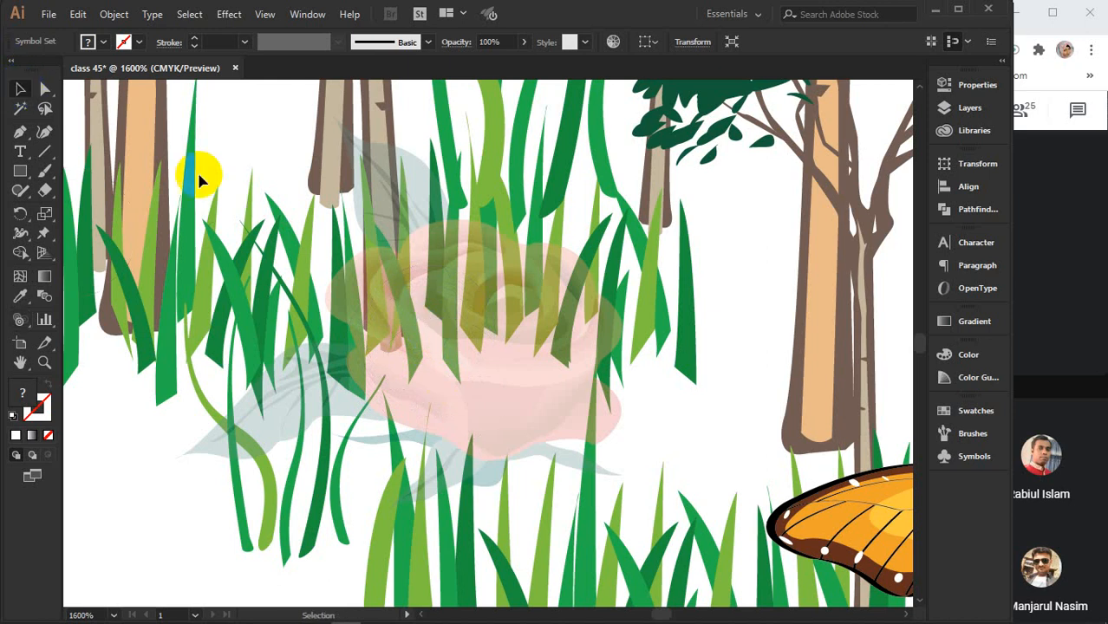
- Draw a white rectangle on the empty canvas to the right of the forest artboard
scroll(448, 337, down, 6)
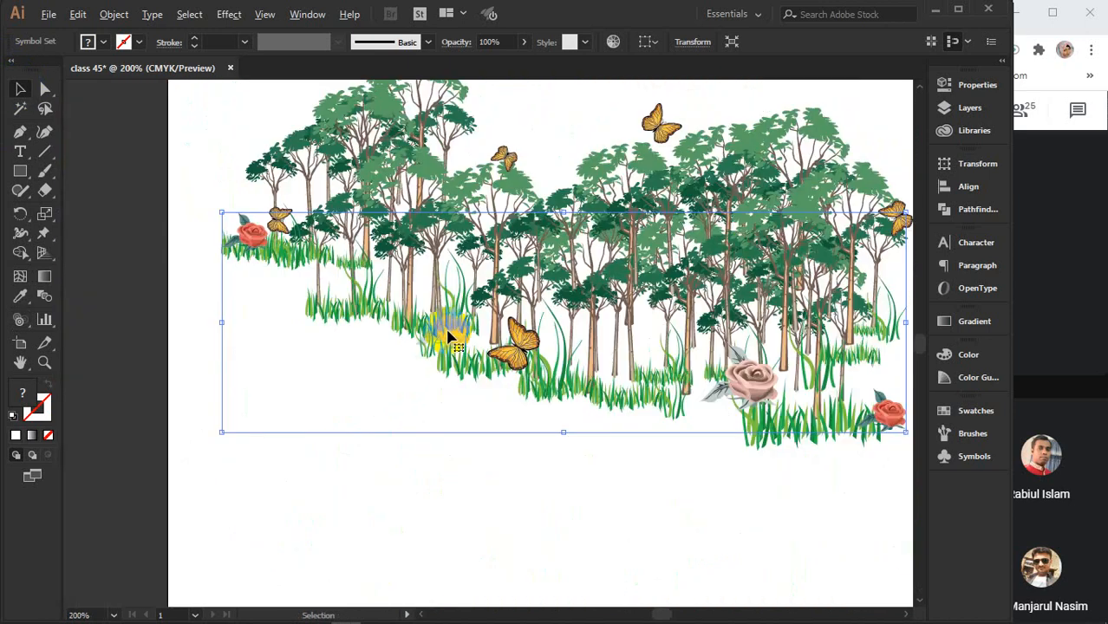
scroll(448, 337, down, 2)
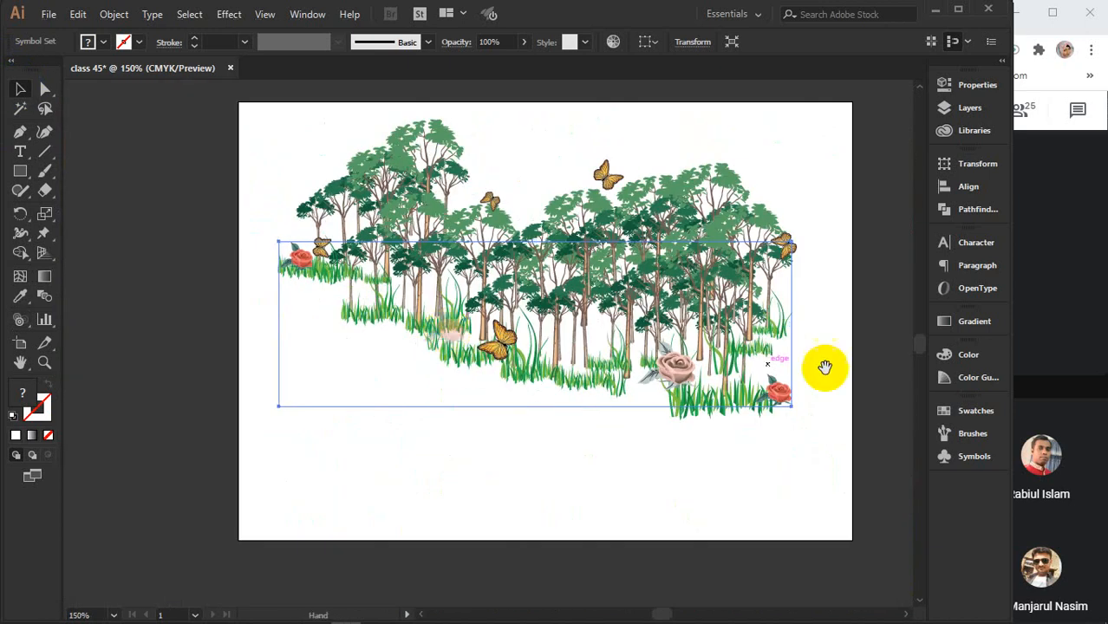
drag(823, 366, 311, 328)
drag(494, 328, 377, 373)
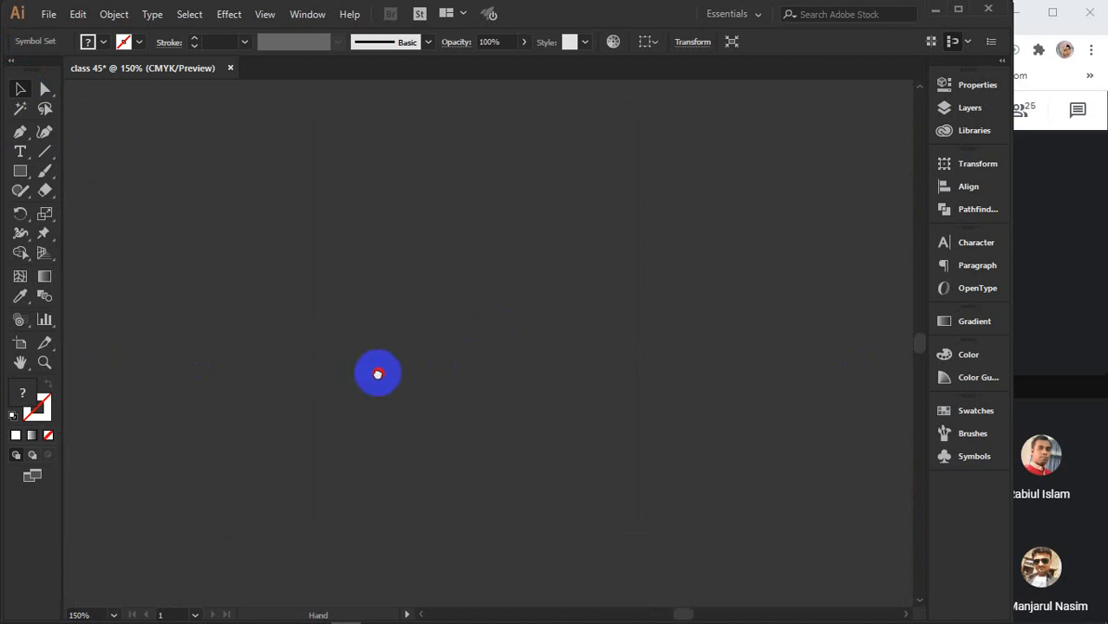
click(21, 173)
mouse_move(289, 232)
mouse_down()
mouse_move(546, 359)
mouse_move(726, 493)
mouse_up()
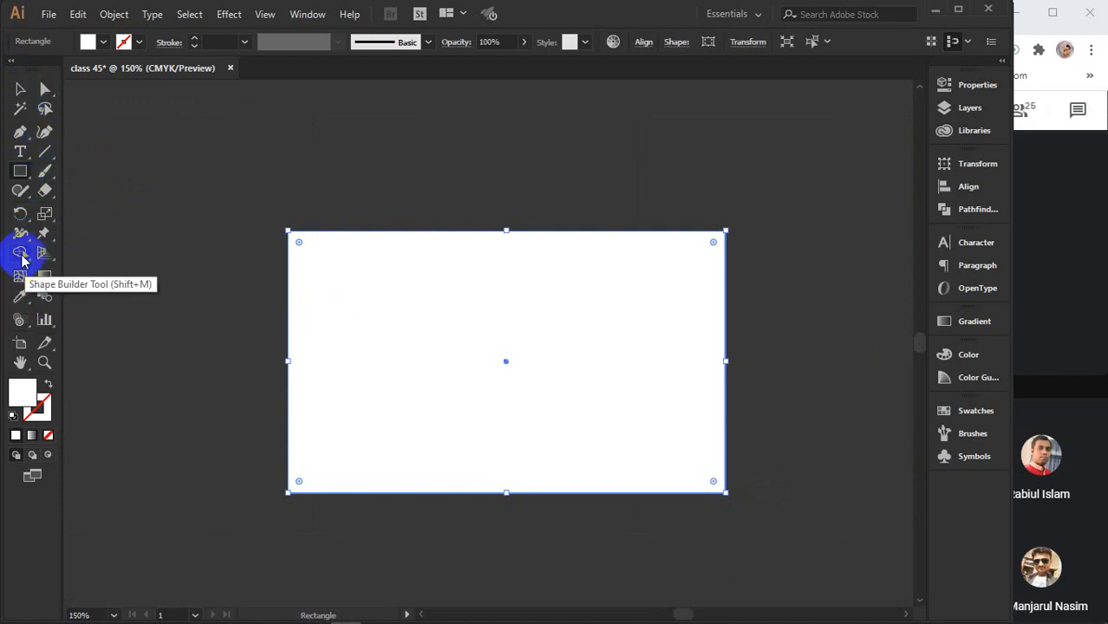
- Spray five Red Rose symbols on the white rectangle with the Symbol Sprayer tool, one near each corner and one in the centre
drag(19, 320, 163, 314)
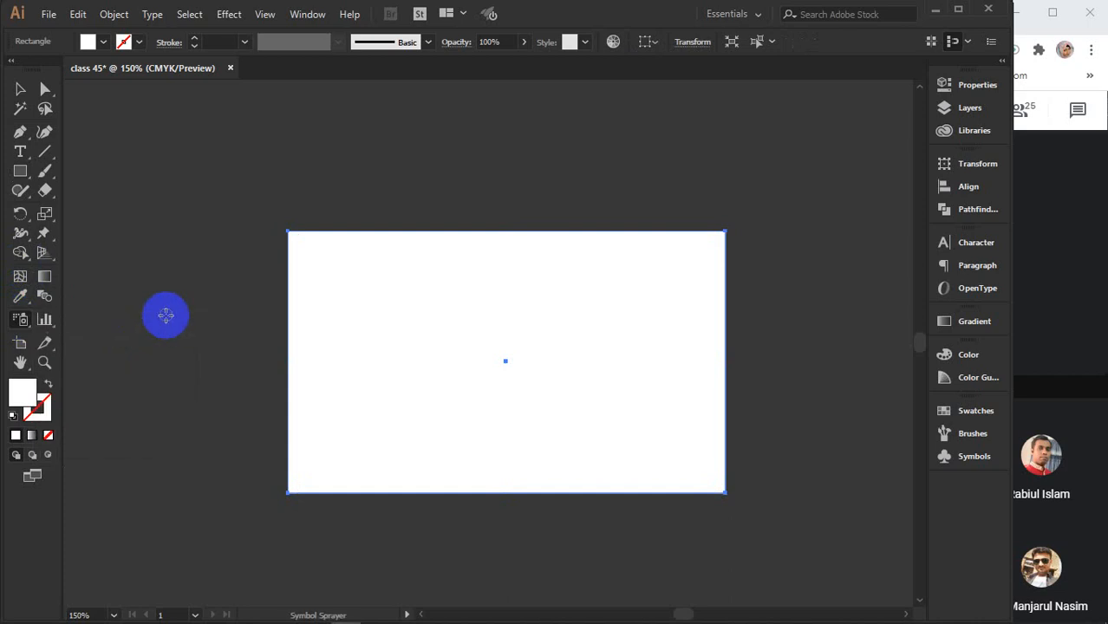
click(976, 457)
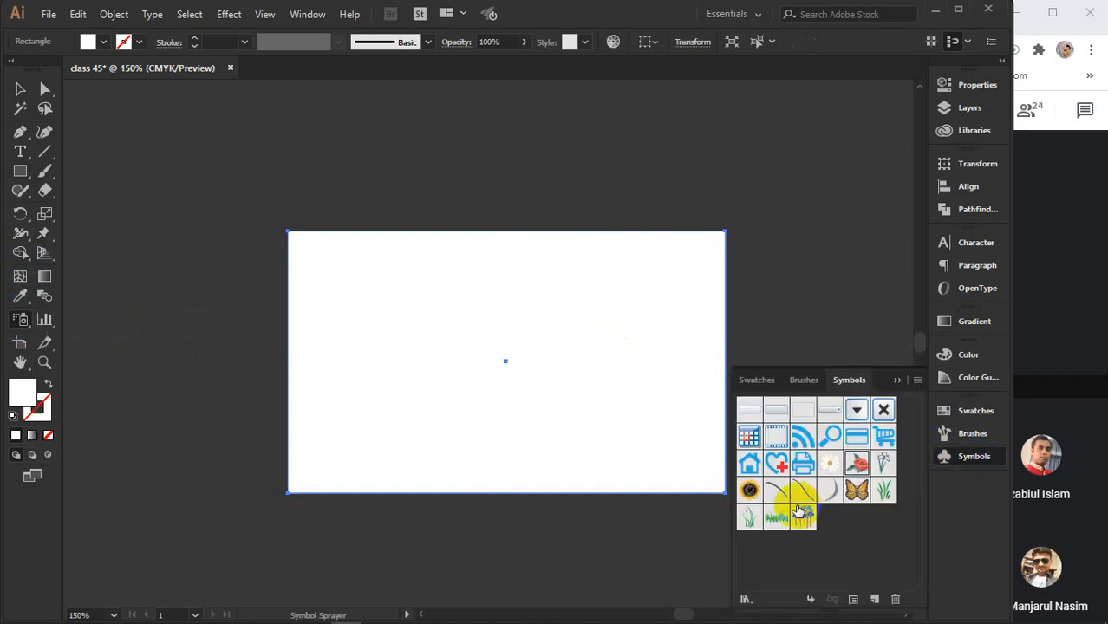
click(750, 494)
click(858, 466)
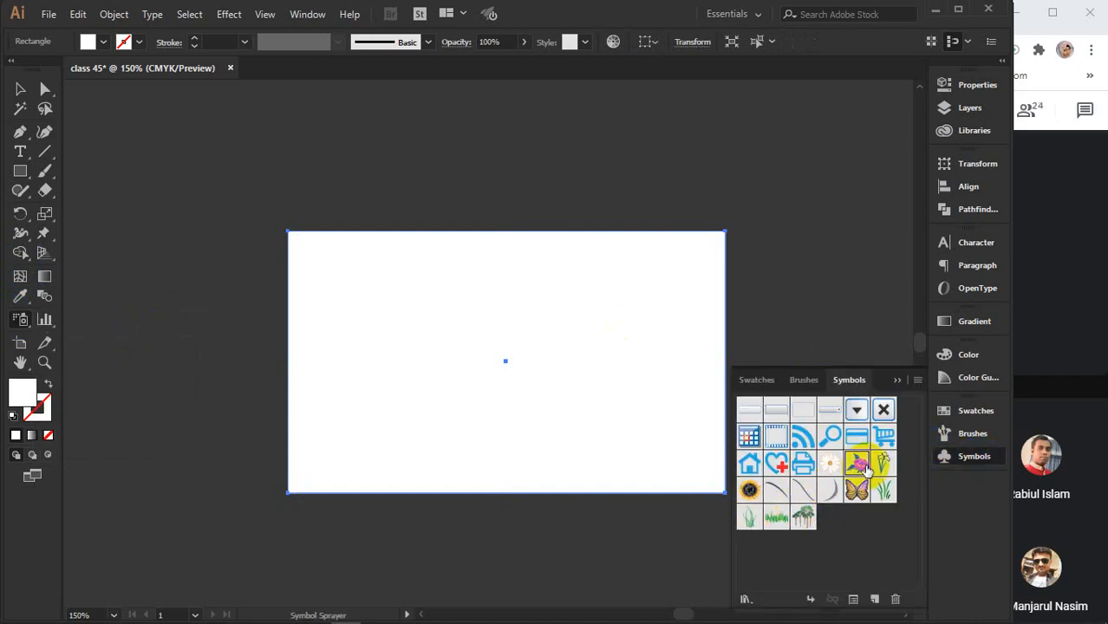
click(897, 380)
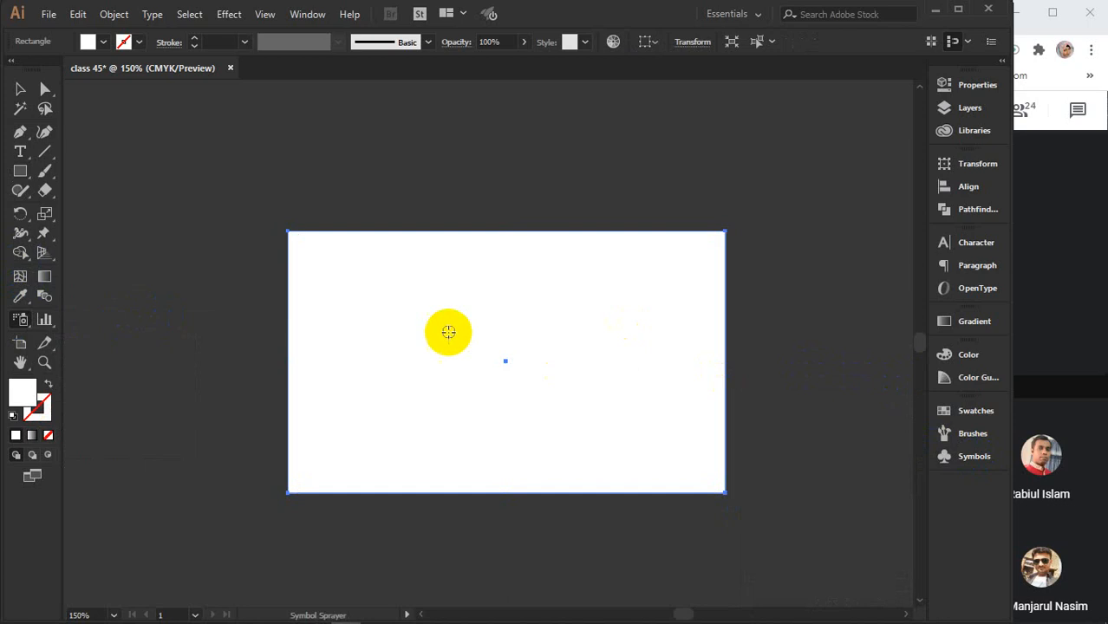
click(361, 299)
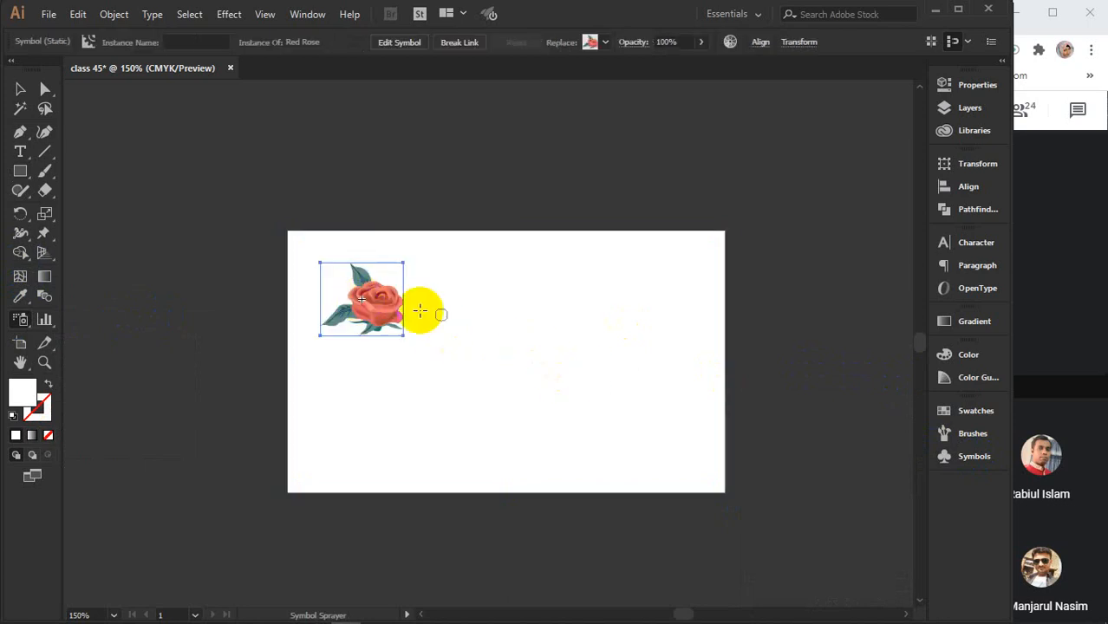
click(594, 293)
click(664, 425)
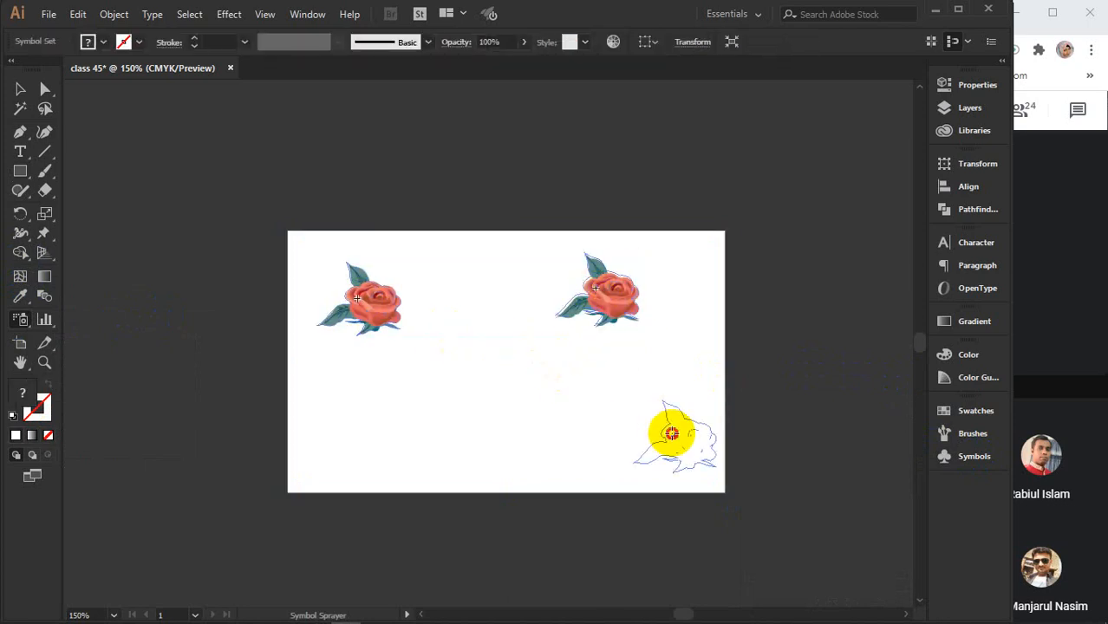
click(496, 390)
click(364, 455)
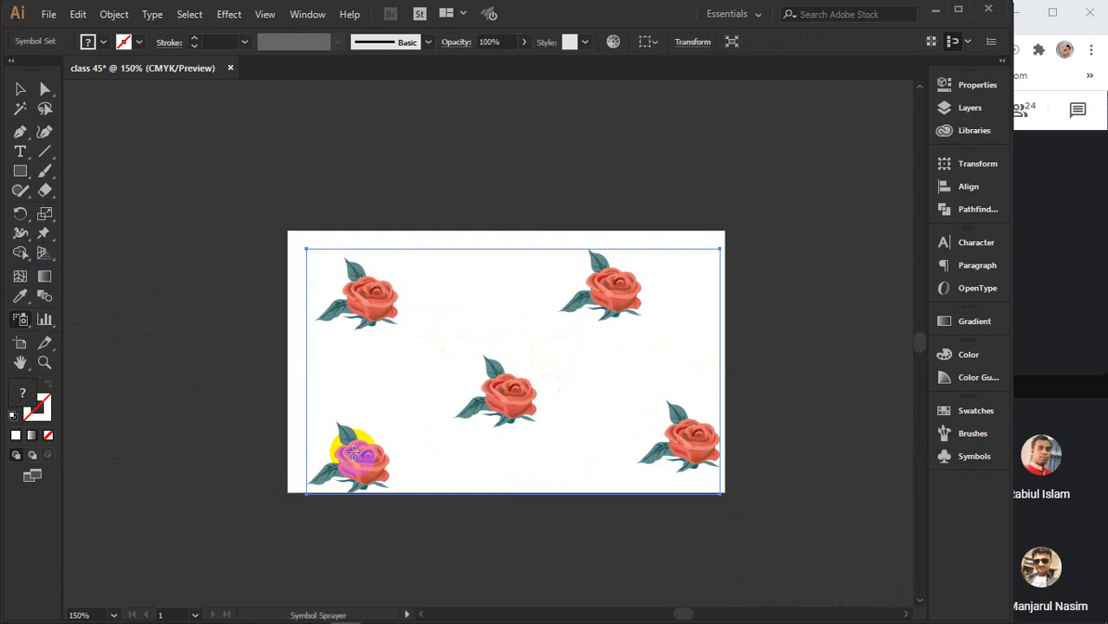
click(21, 89)
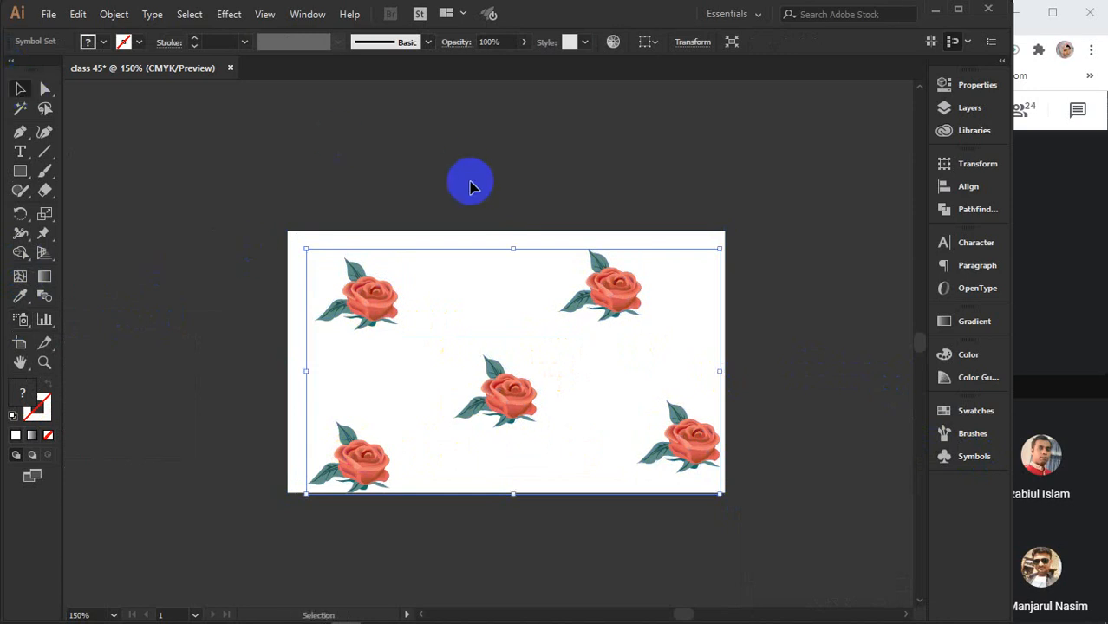
- Choose the Symbol Screener tool and inspect the opacity setting in the rose set's properties, leaving it at 100%
click(22, 321)
click(22, 321)
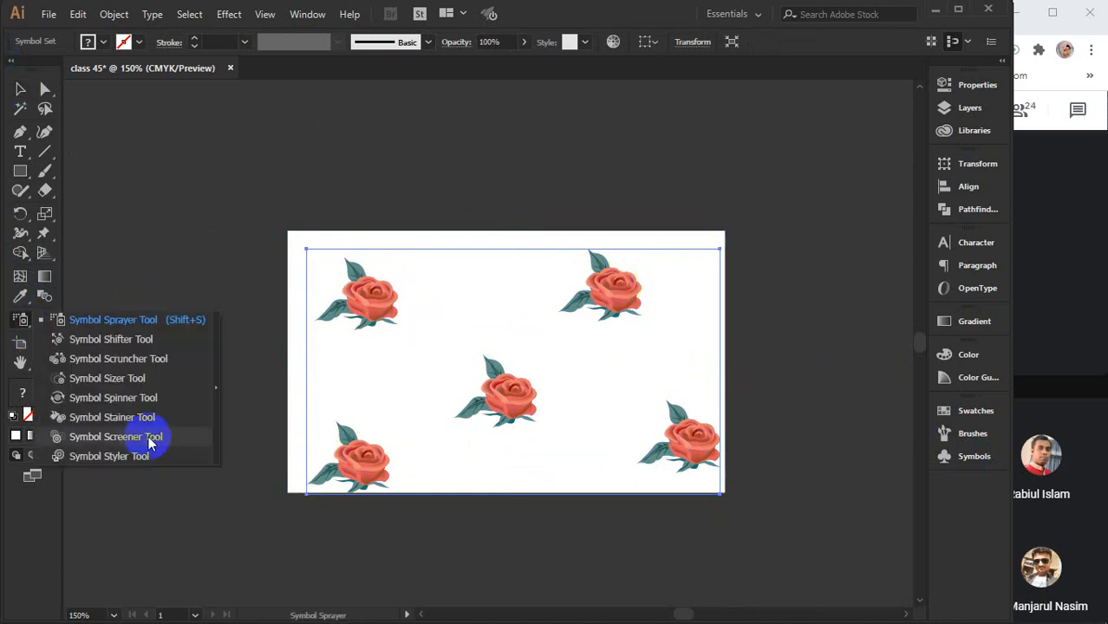
click(115, 437)
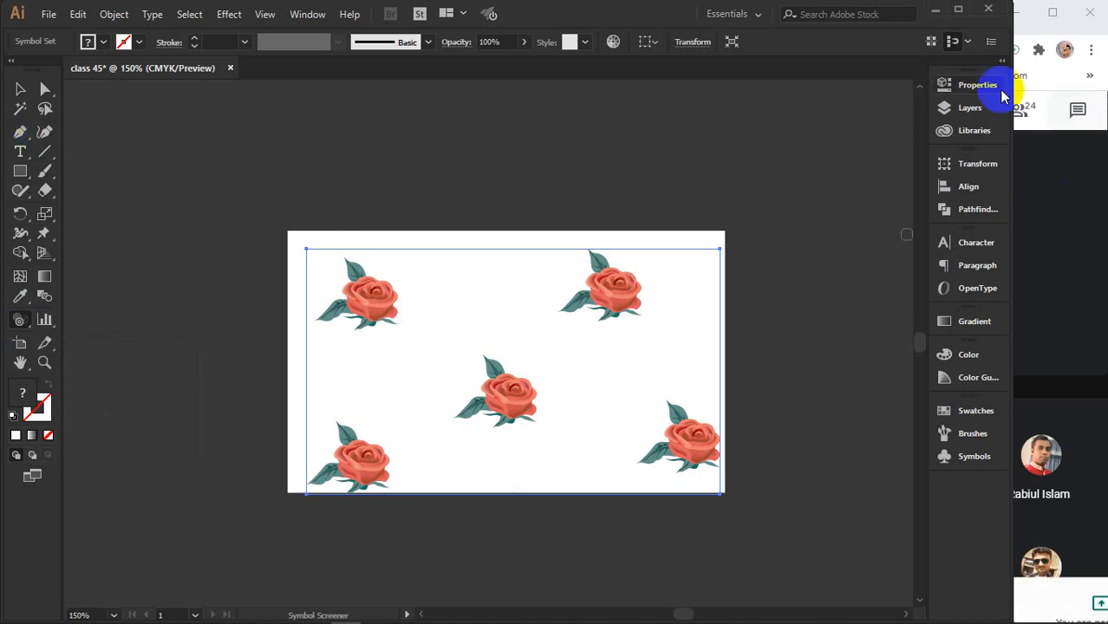
click(972, 87)
click(838, 301)
mouse_move(835, 323)
mouse_down()
mouse_move(779, 322)
mouse_move(920, 328)
mouse_up()
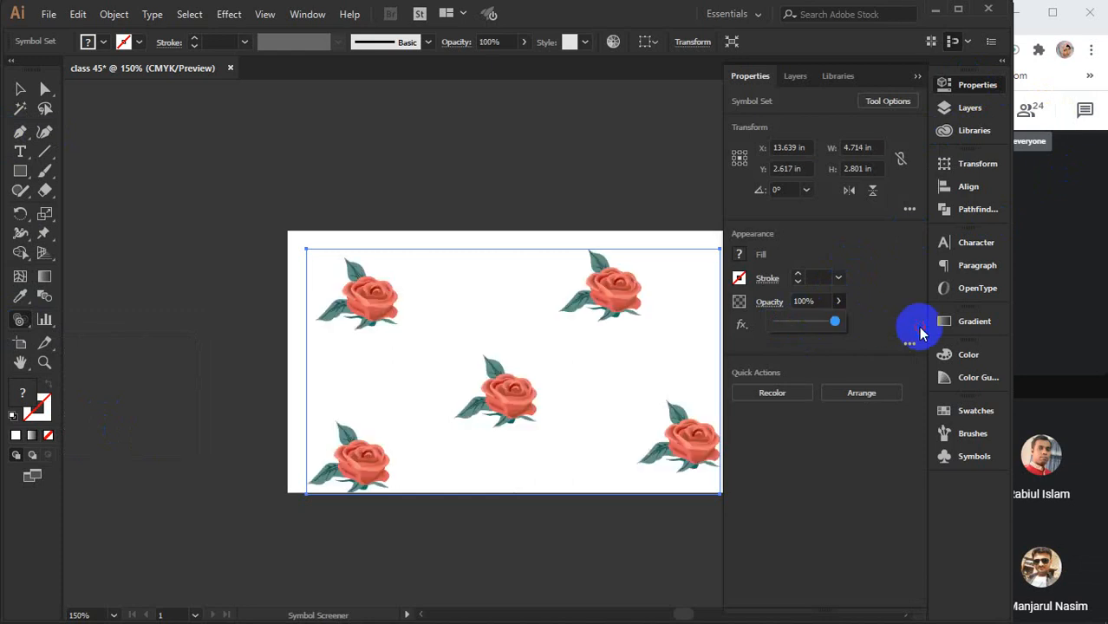
click(917, 78)
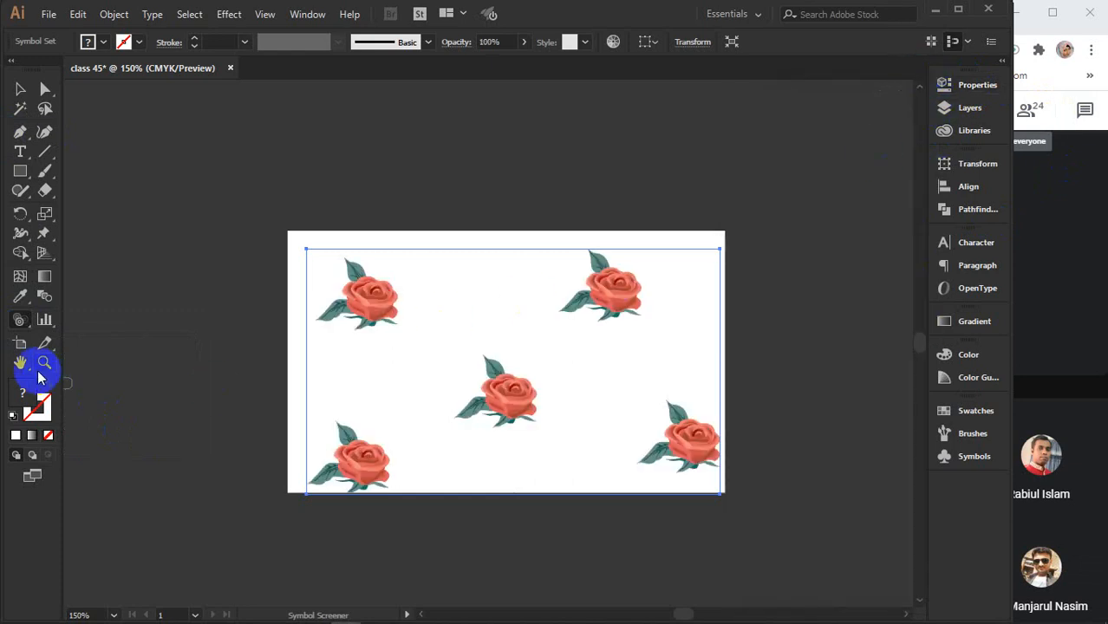
- Try to fade the centre rose with the Symbol Screener tool, and return to the Selection tool
click(15, 321)
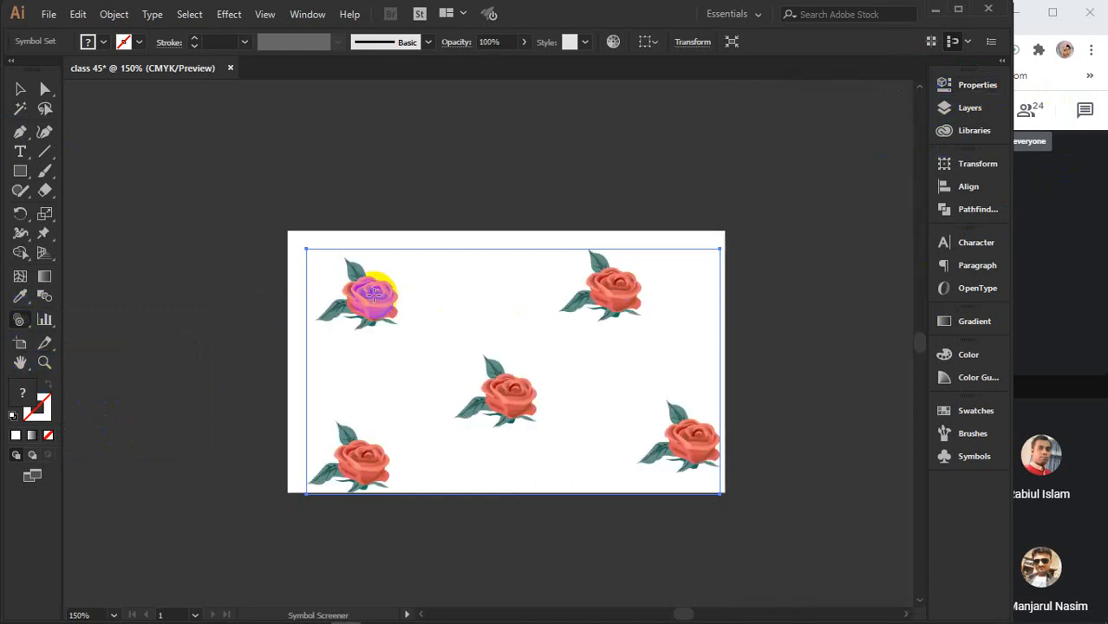
click(16, 319)
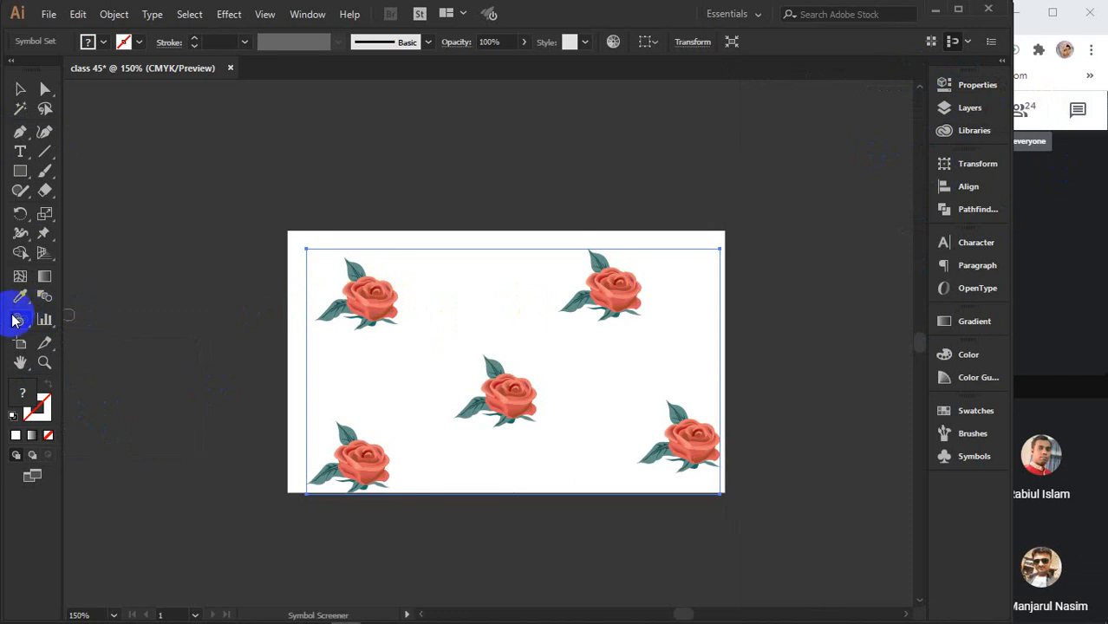
drag(13, 321, 128, 437)
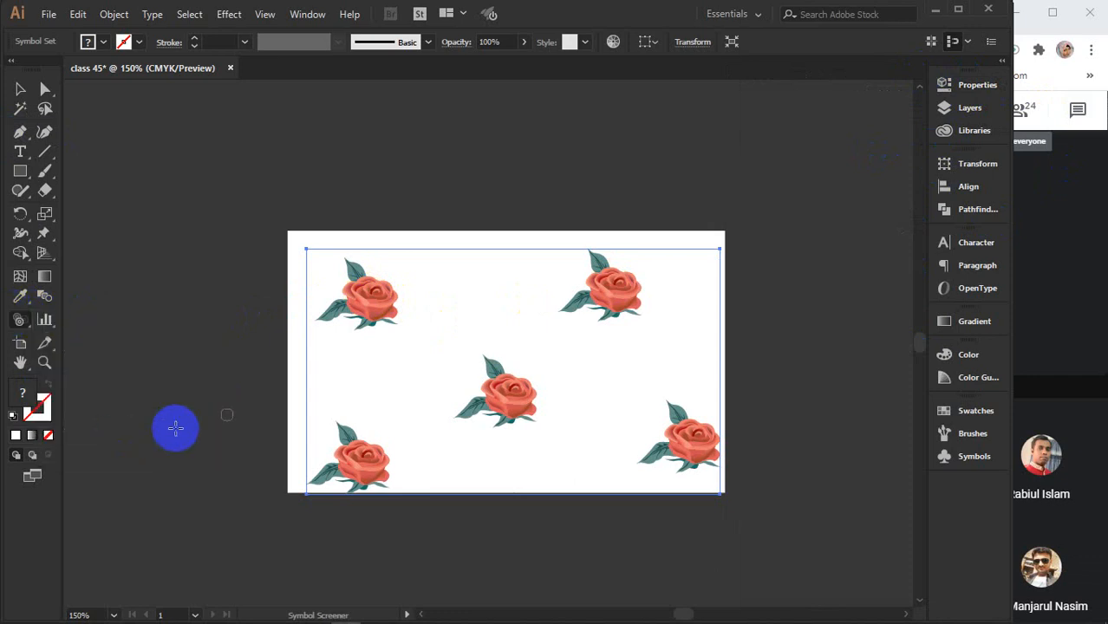
click(499, 384)
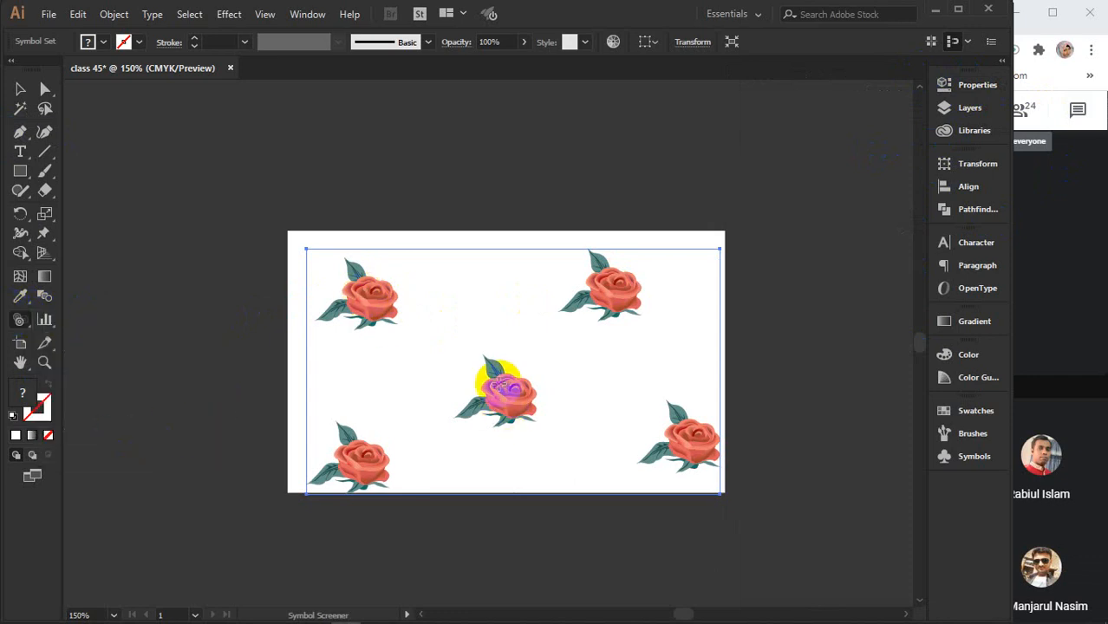
click(492, 373)
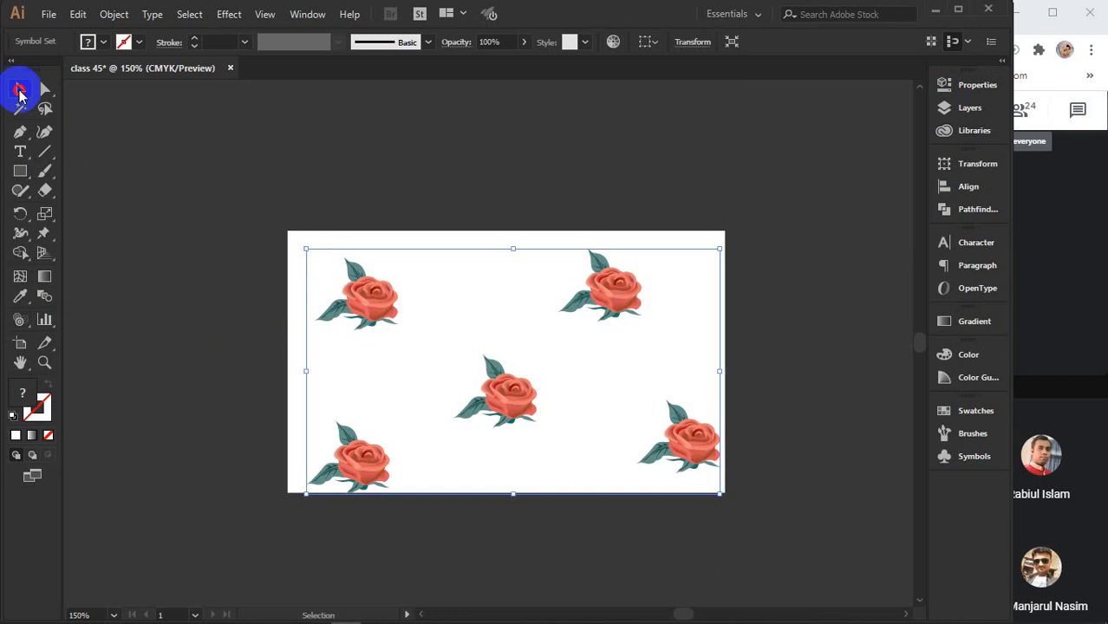
- Move the rose set slightly up and left within the rectangle, and fade all five roses with the Symbol Screener tool
drag(379, 308, 370, 295)
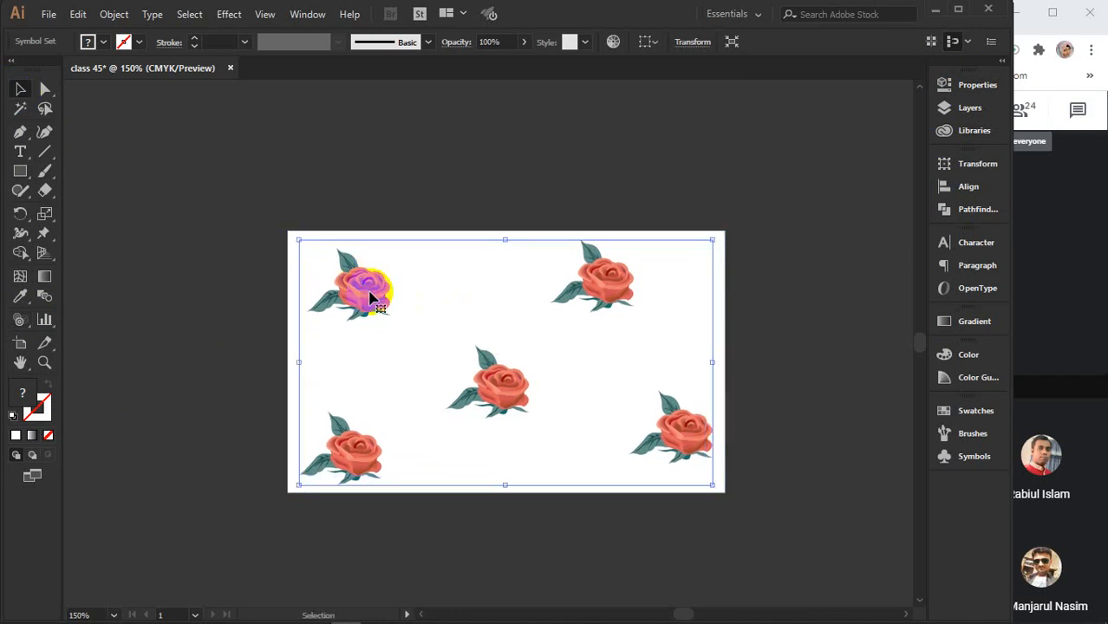
click(17, 321)
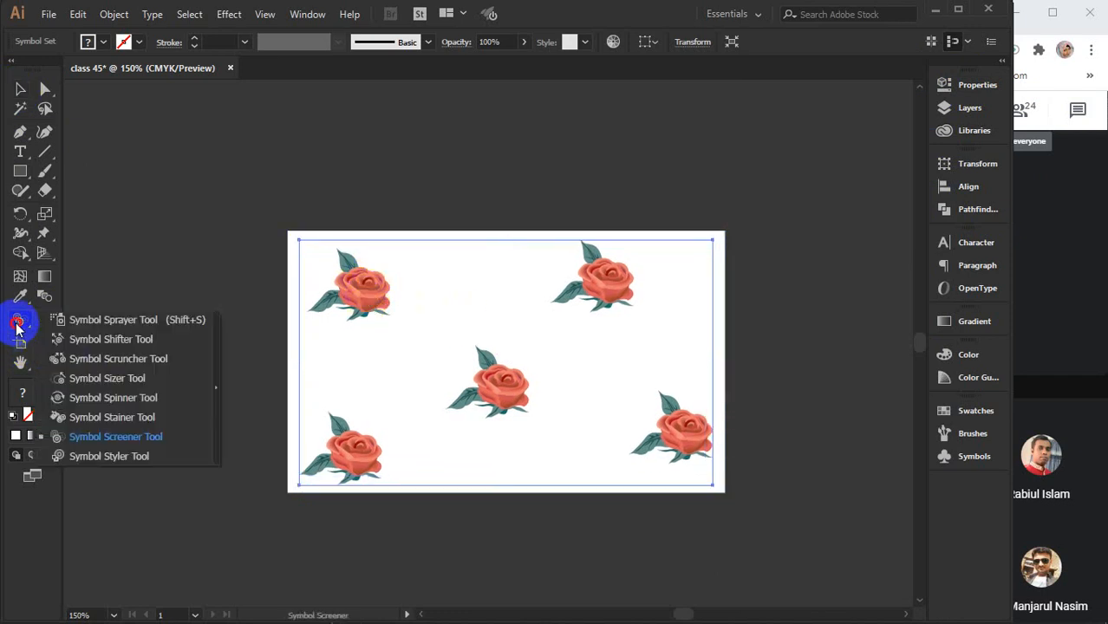
click(136, 436)
mouse_move(511, 381)
mouse_down()
mouse_move(524, 379)
mouse_move(486, 384)
mouse_up()
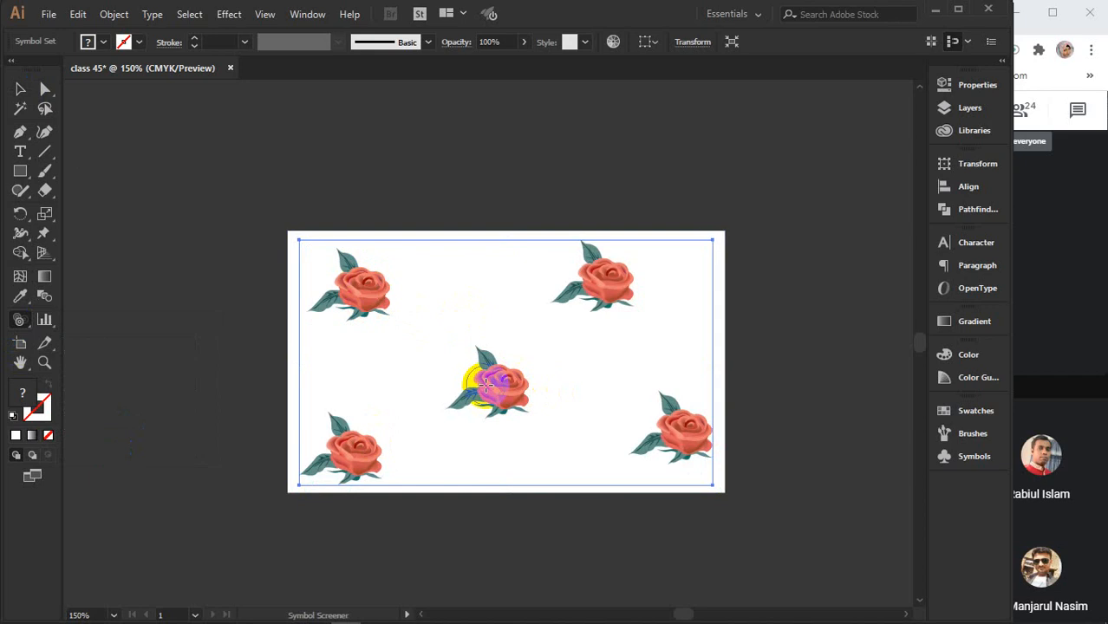
drag(486, 384, 486, 384)
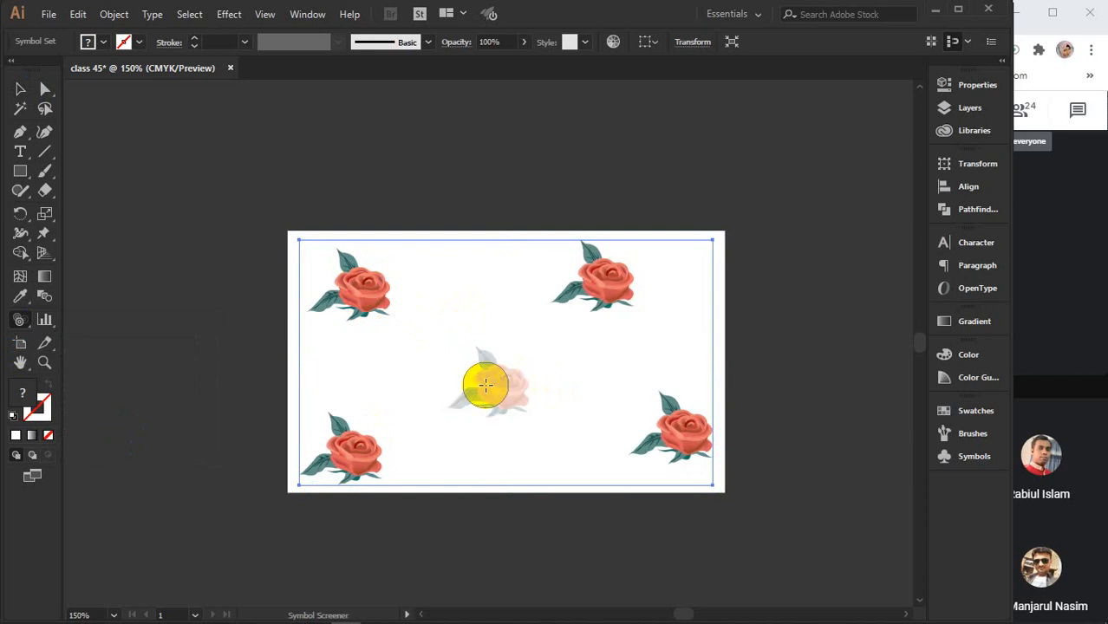
mouse_move(617, 275)
mouse_down()
mouse_move(633, 272)
mouse_move(594, 264)
mouse_up()
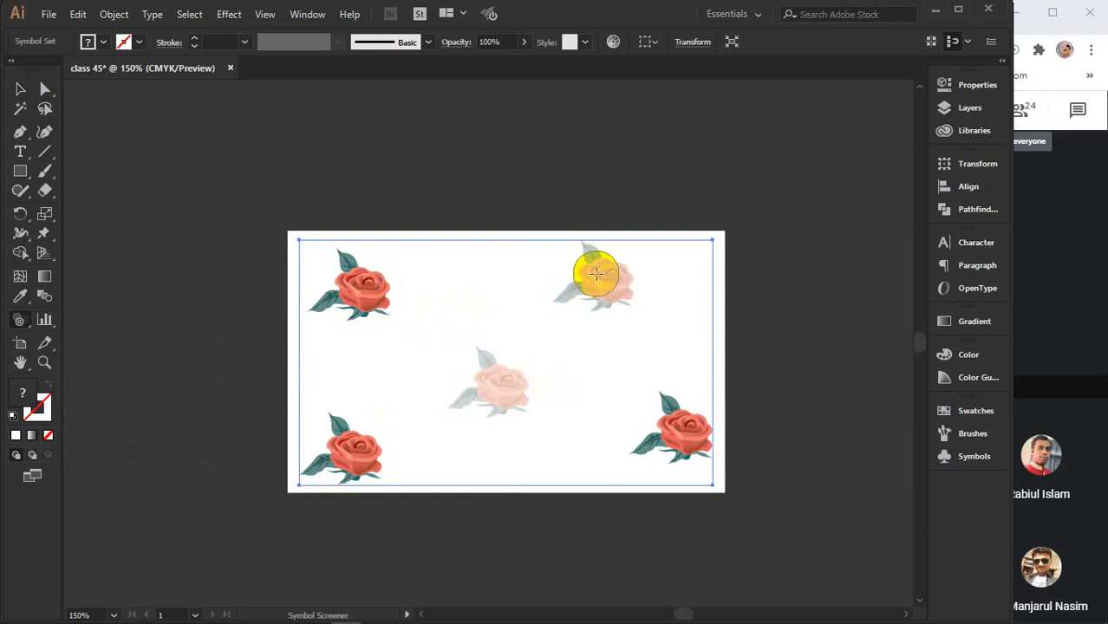
drag(681, 438, 668, 426)
drag(388, 315, 351, 286)
mouse_move(346, 452)
mouse_down()
mouse_move(322, 450)
mouse_move(332, 453)
mouse_up()
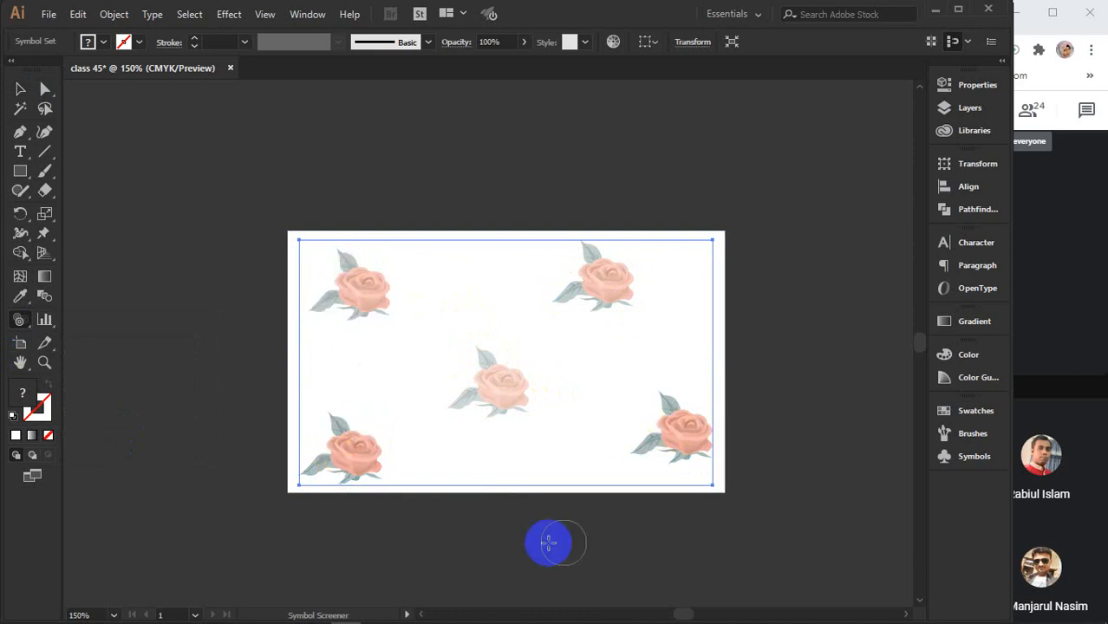
- Fade each of the five roses further with the Symbol Screener tool until all are equally faint, like a pale background pattern
click(356, 286)
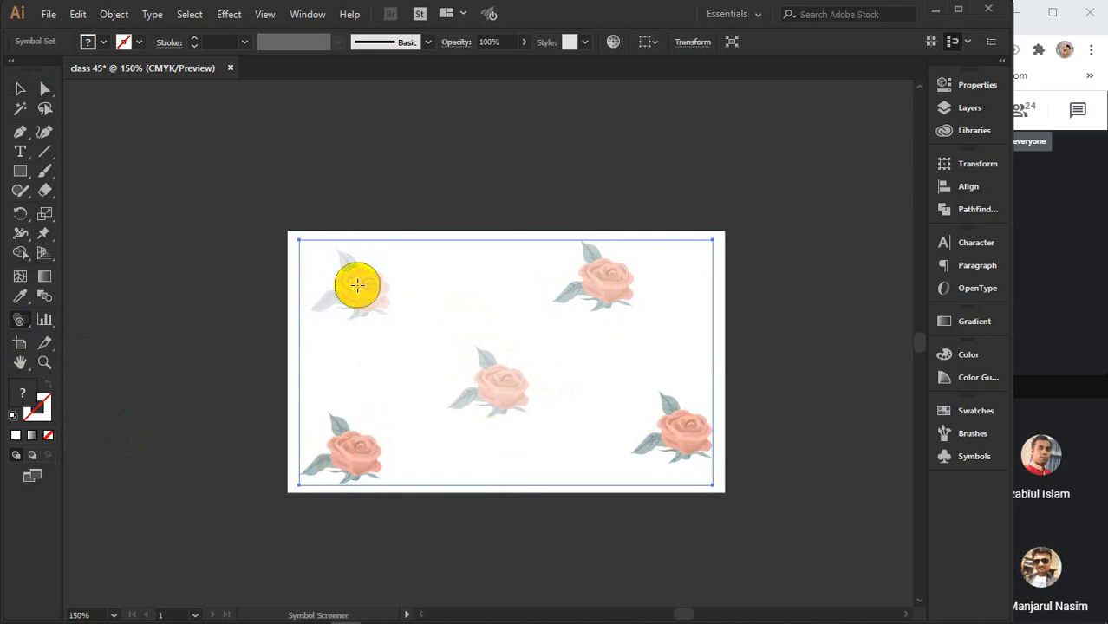
click(604, 279)
click(483, 387)
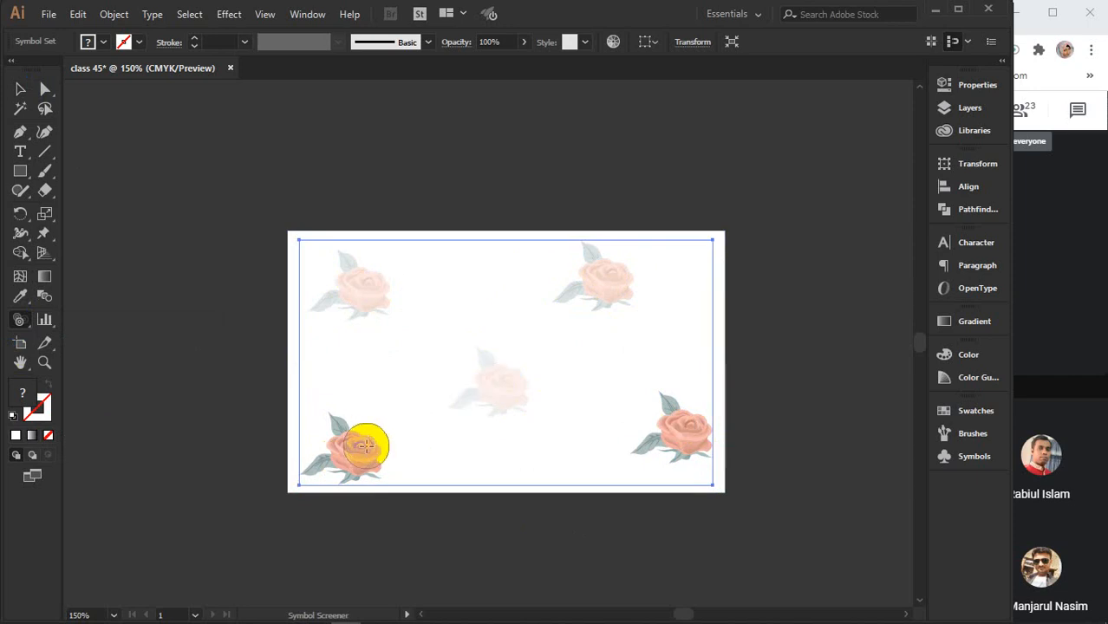
click(354, 451)
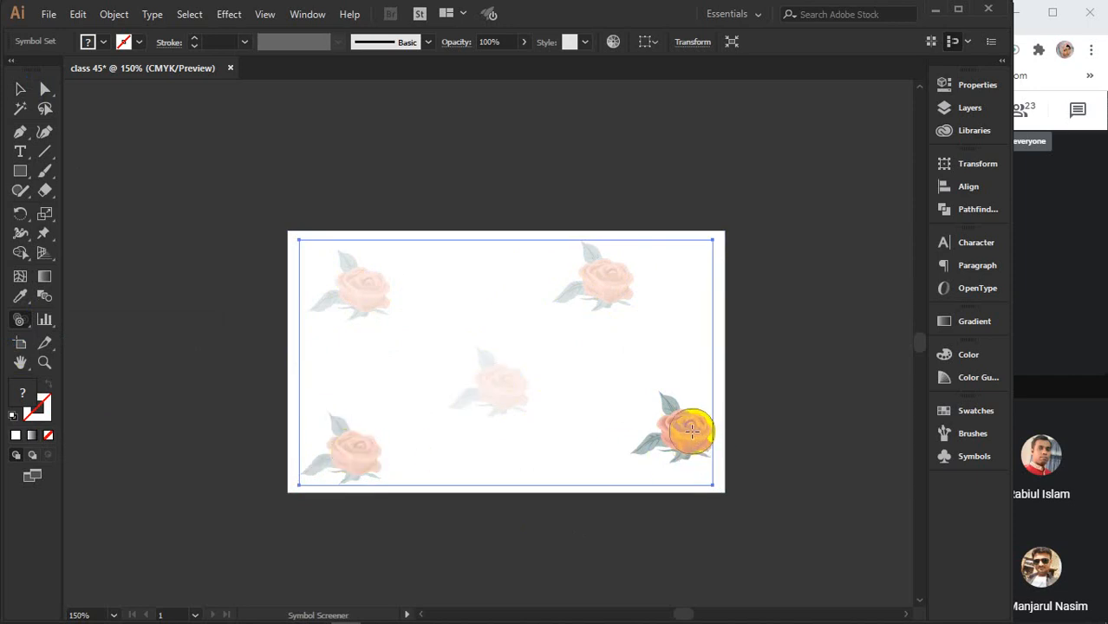
click(691, 431)
click(580, 276)
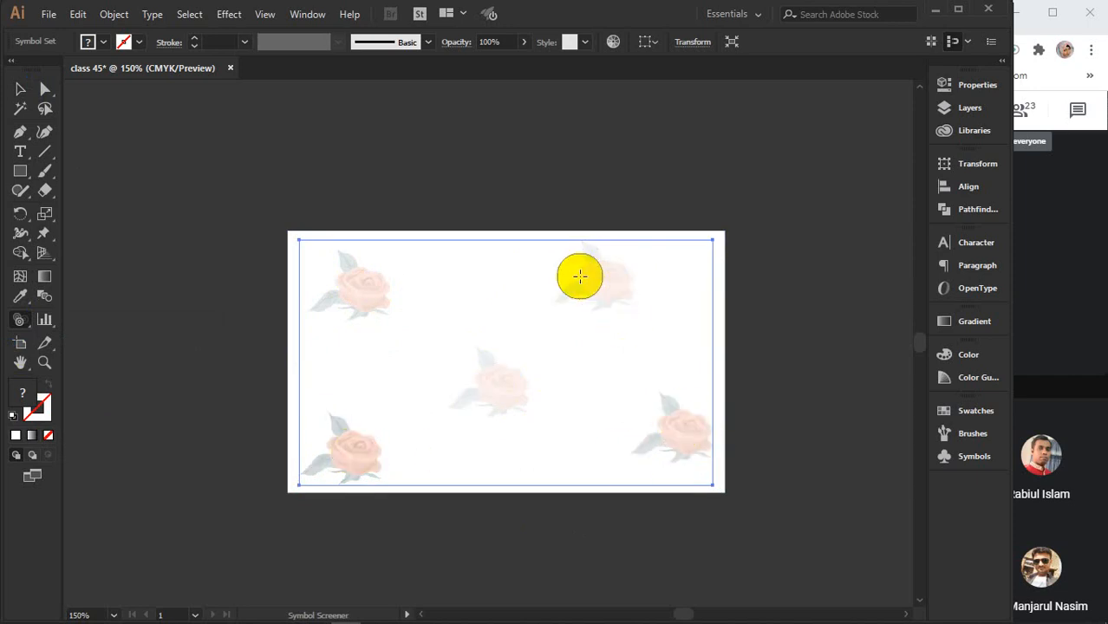
click(353, 280)
click(343, 450)
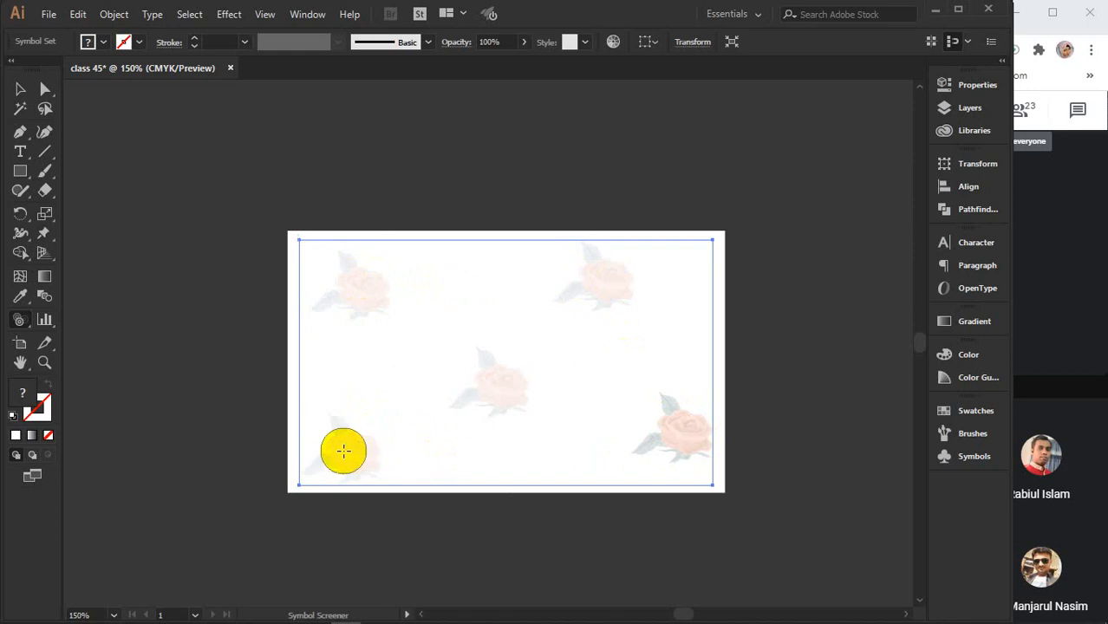
click(675, 443)
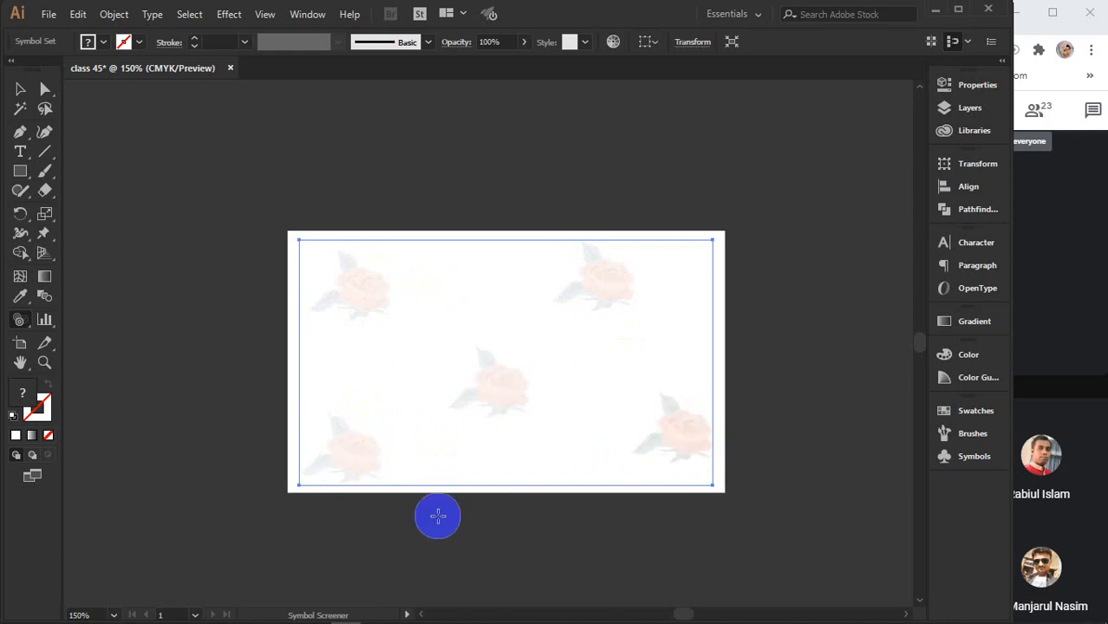
- Delete the card-sized white rectangle together with the set of five faded roses on it
click(19, 90)
click(295, 136)
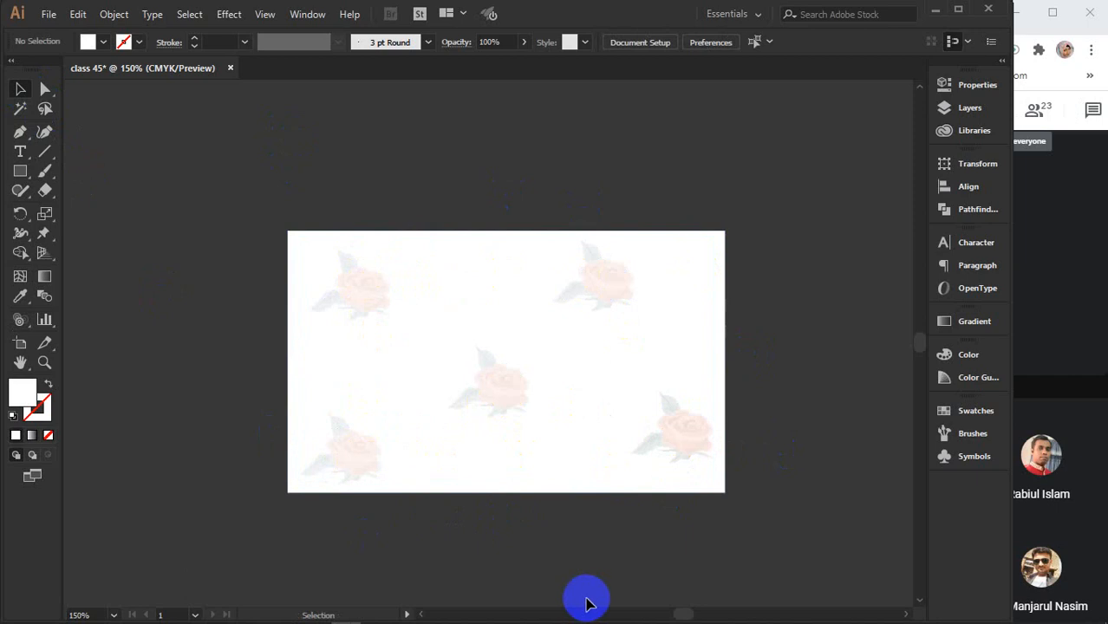
click(558, 407)
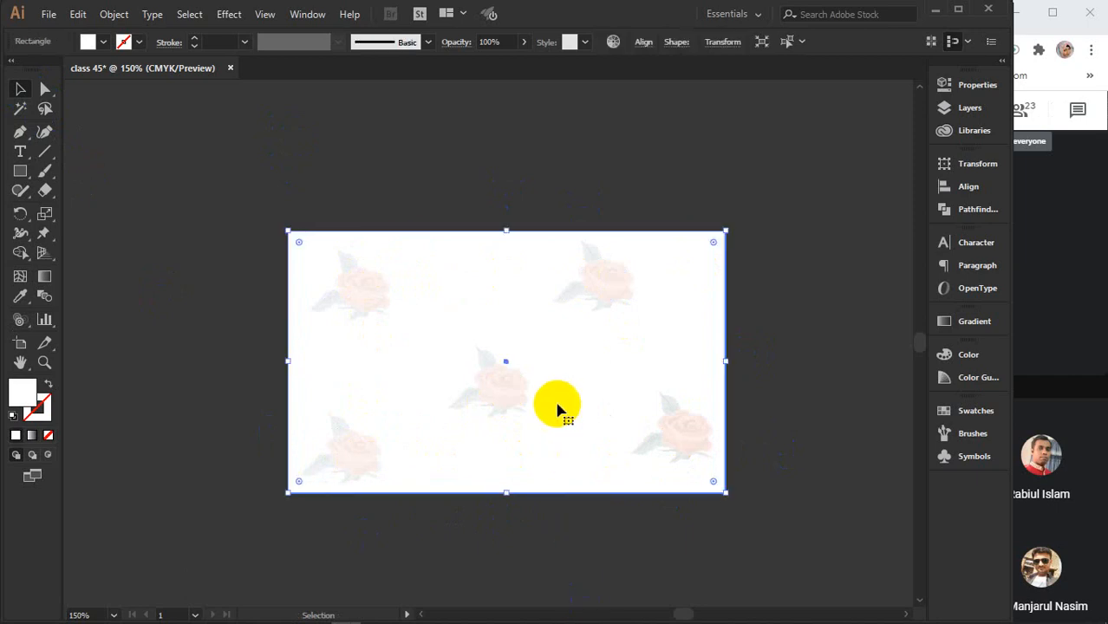
drag(438, 210, 541, 368)
key(Delete)
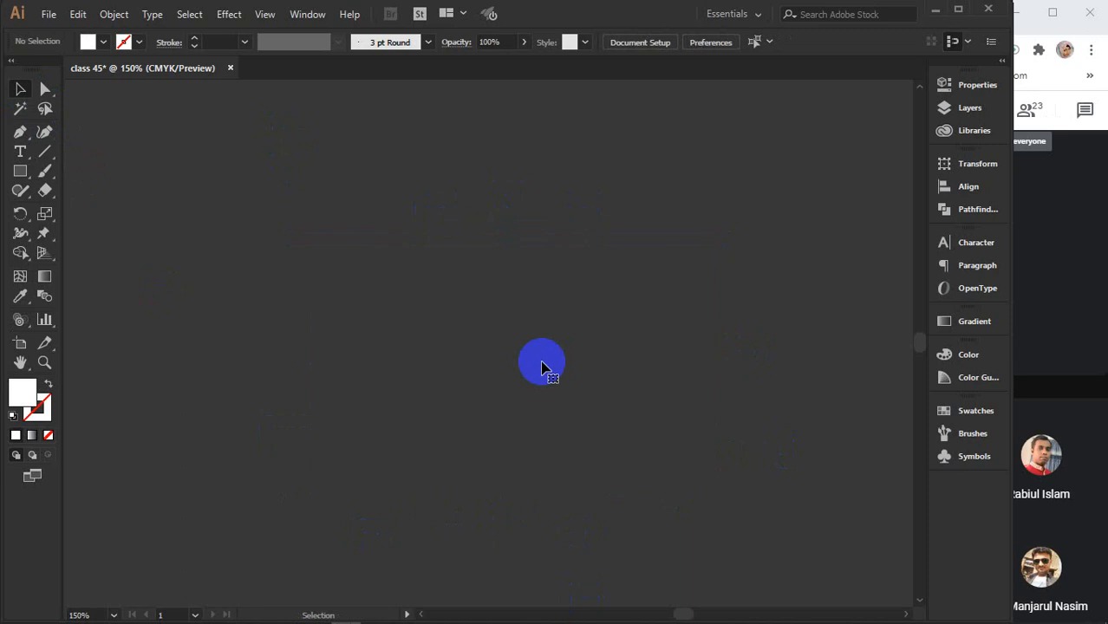
- Choose the Symbol Styler tool and try to style the red rose at the left end of the forest scene
drag(237, 390, 626, 388)
drag(405, 418, 783, 374)
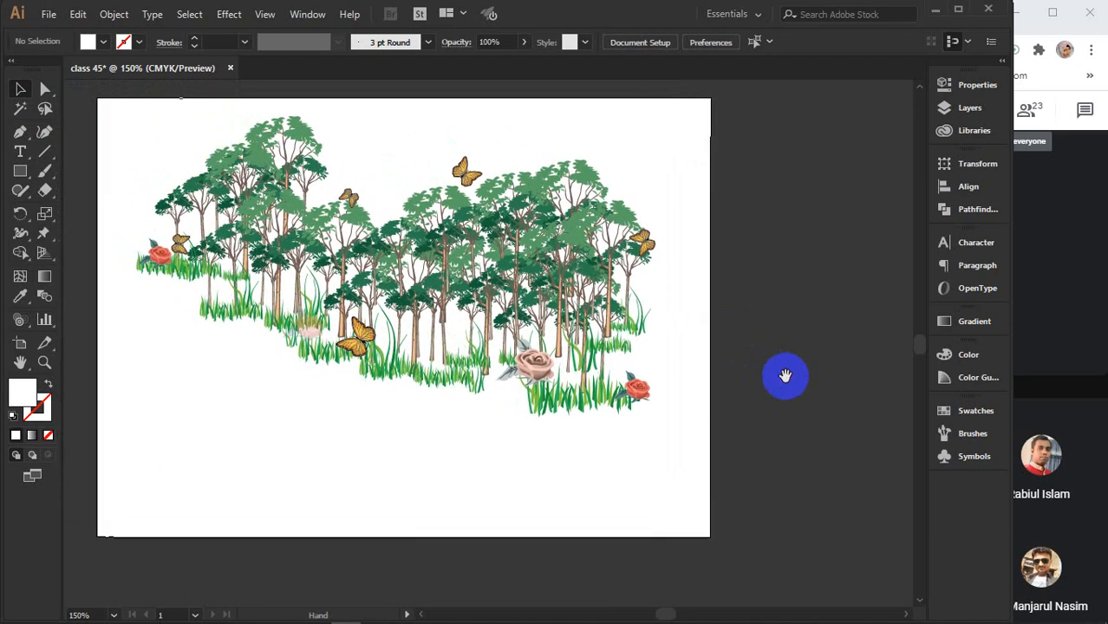
click(18, 322)
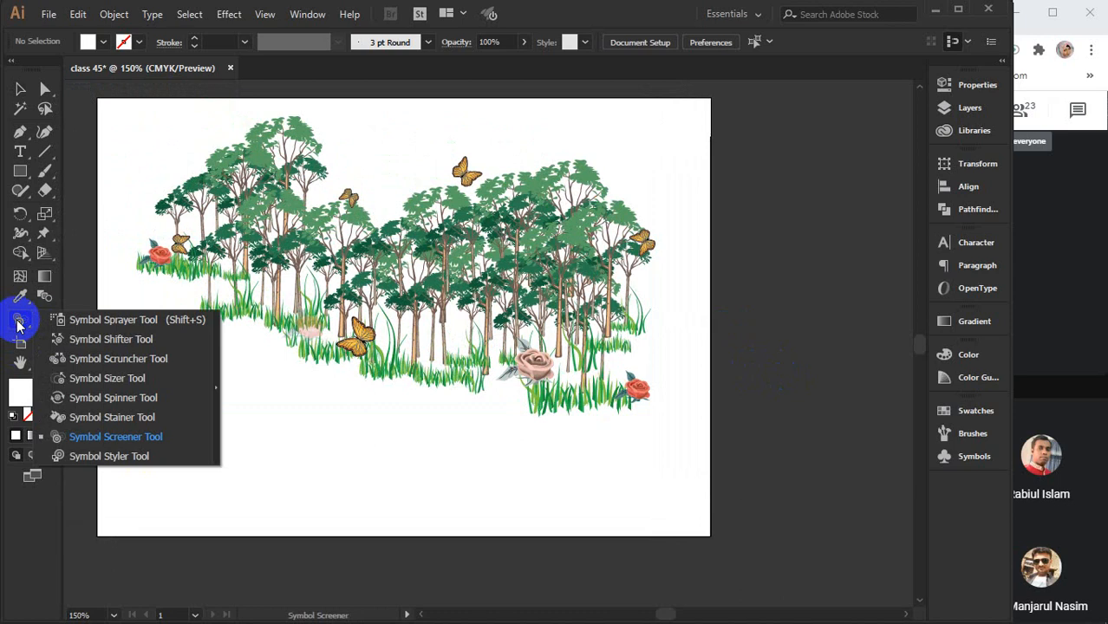
drag(17, 322, 104, 459)
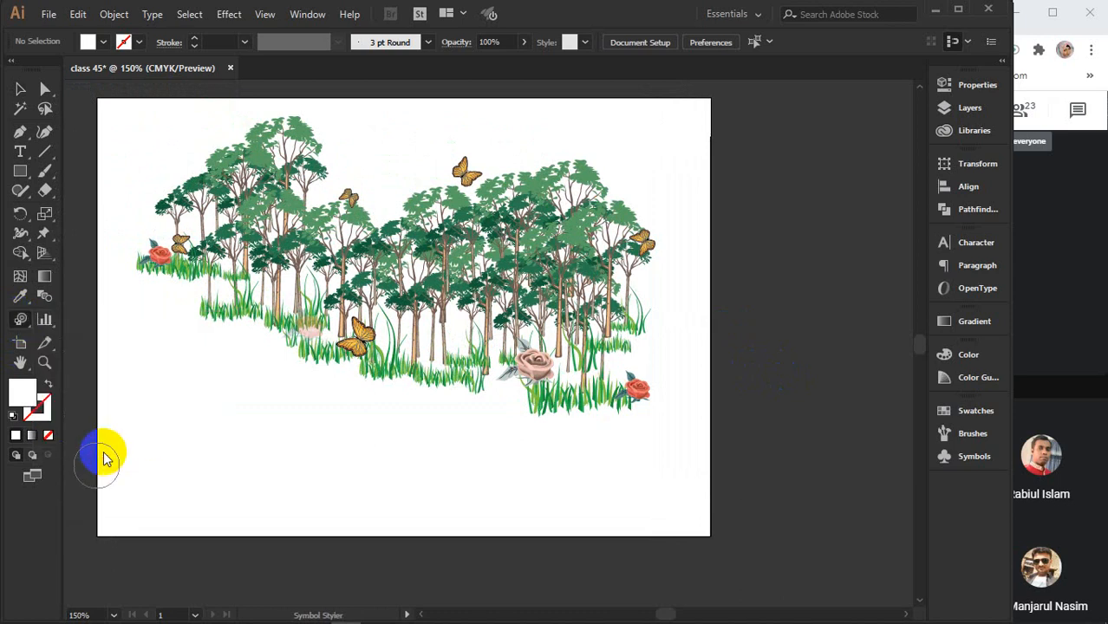
click(192, 249)
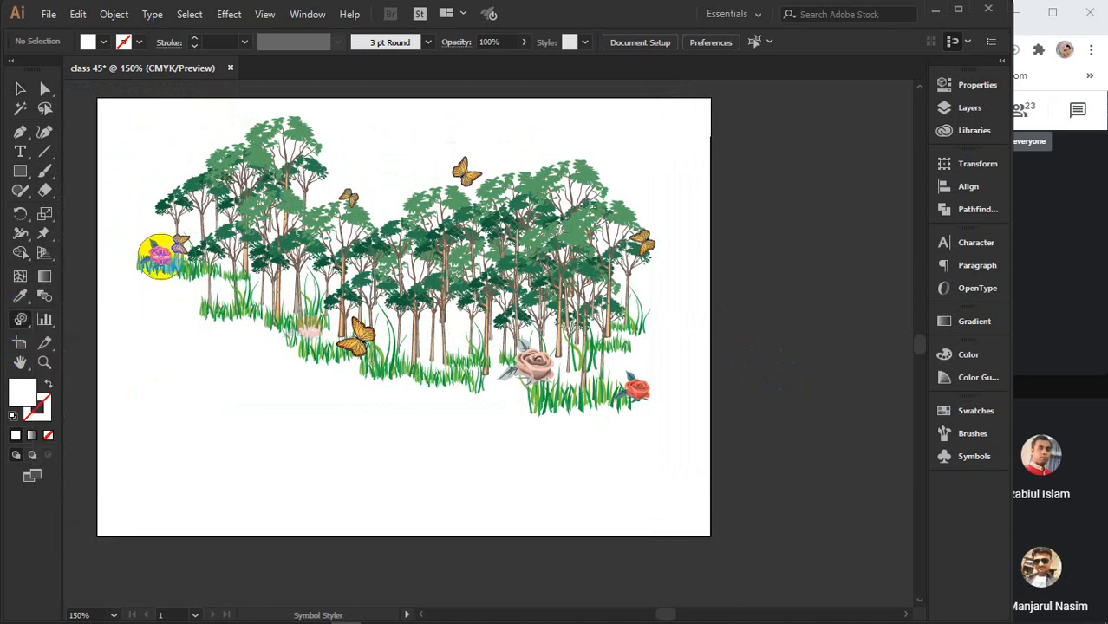
click(162, 263)
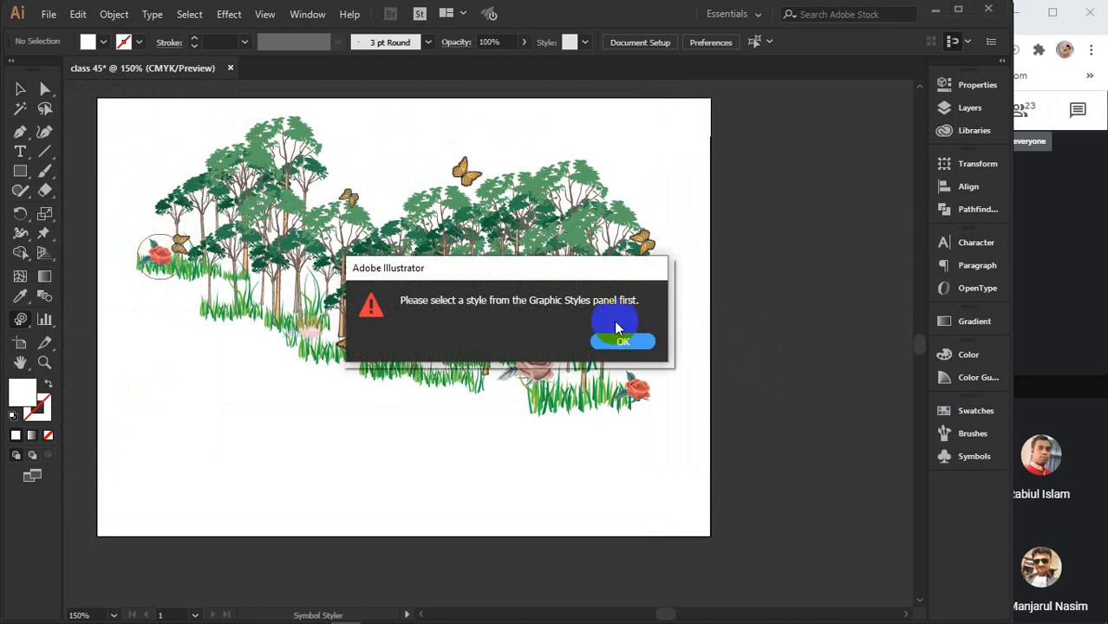
click(637, 345)
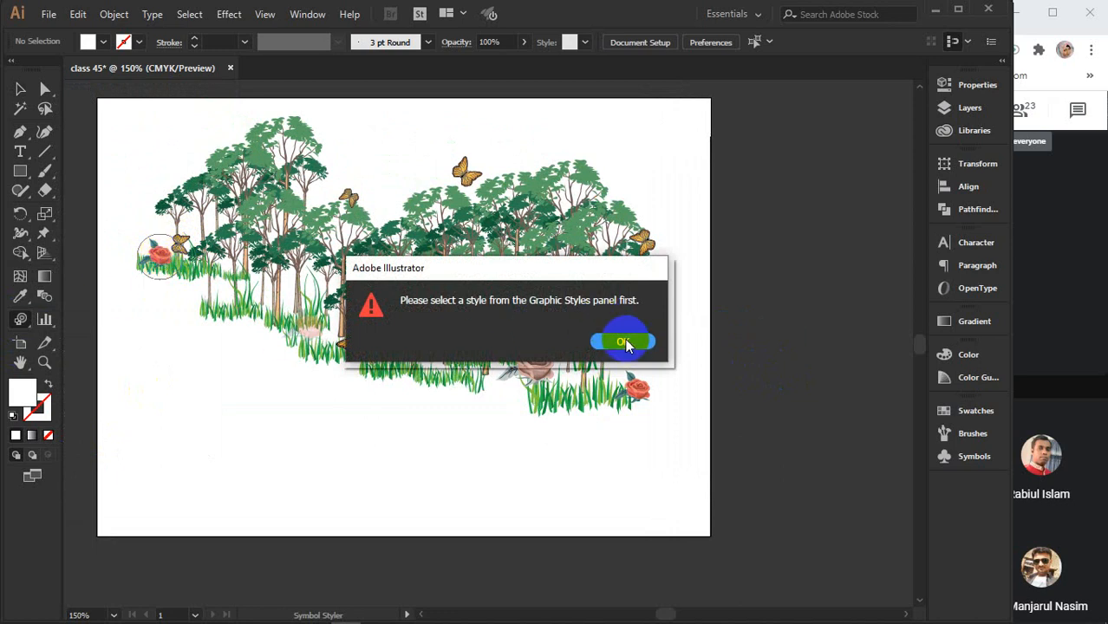
click(623, 342)
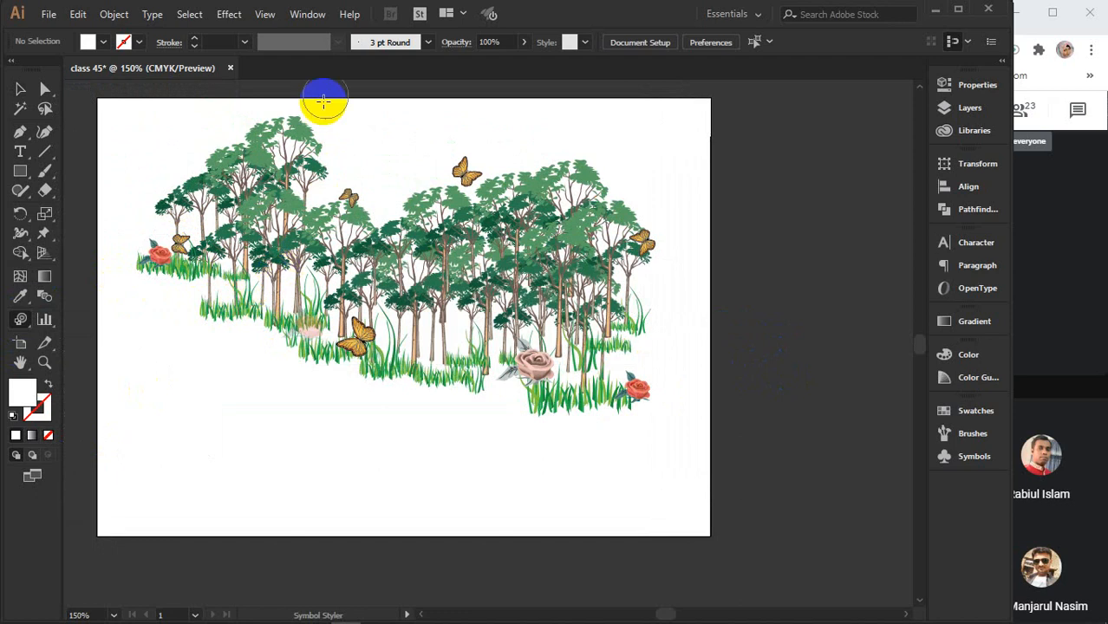
- Show the Graphic Styles panel and place it beside the forest artwork
click(308, 15)
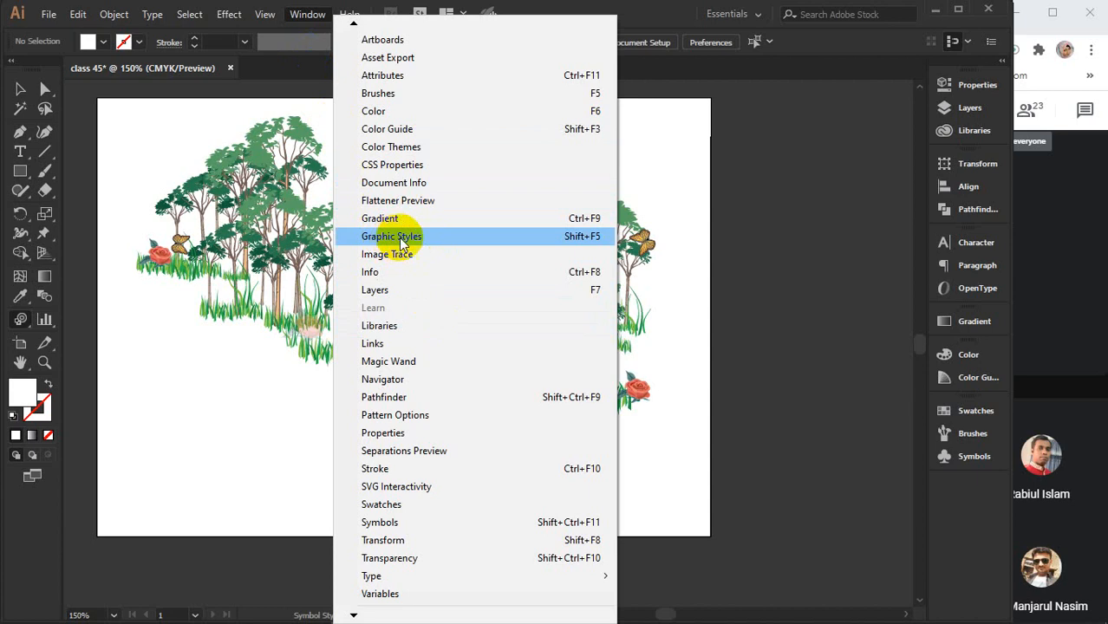
click(430, 237)
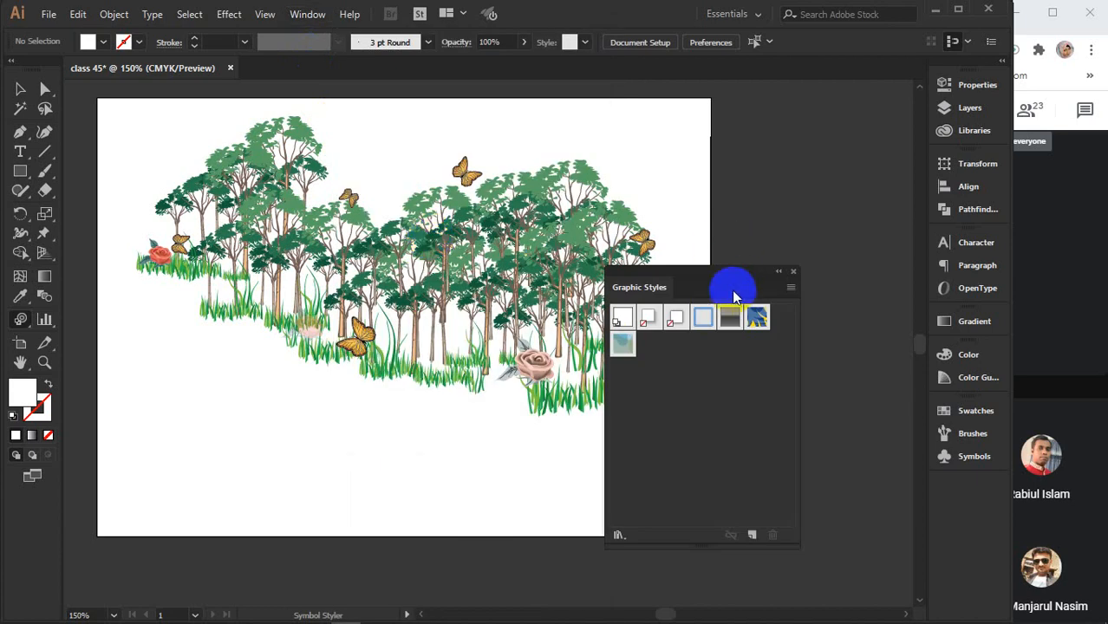
drag(710, 268, 809, 235)
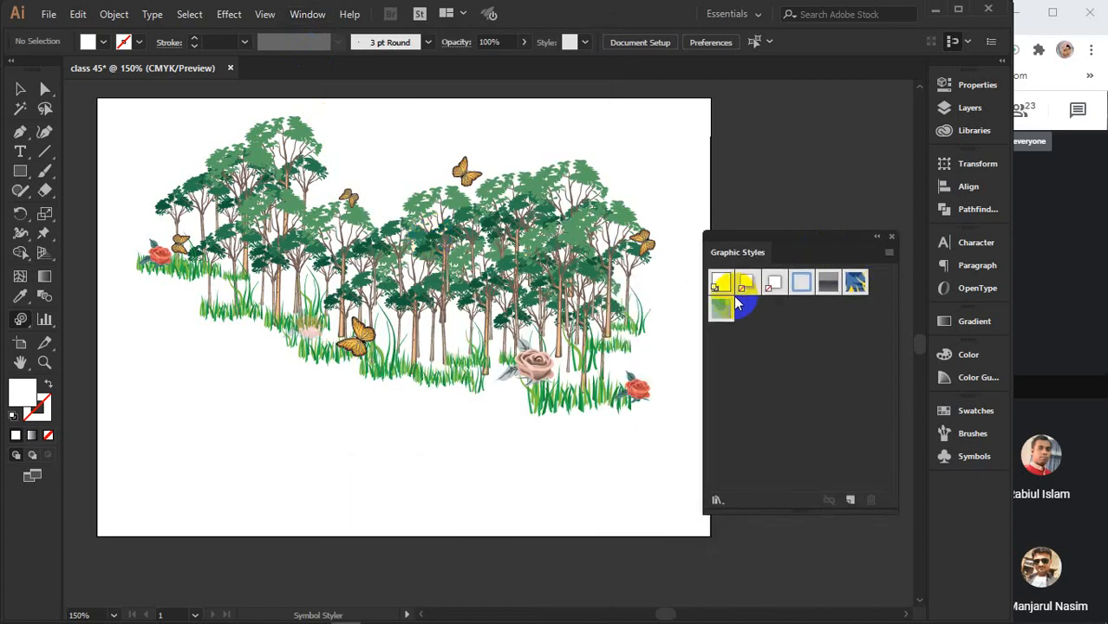
- Browse the Textures graphic style library, close it, and try again to style the red rose with the Symbol Styler tool
click(889, 252)
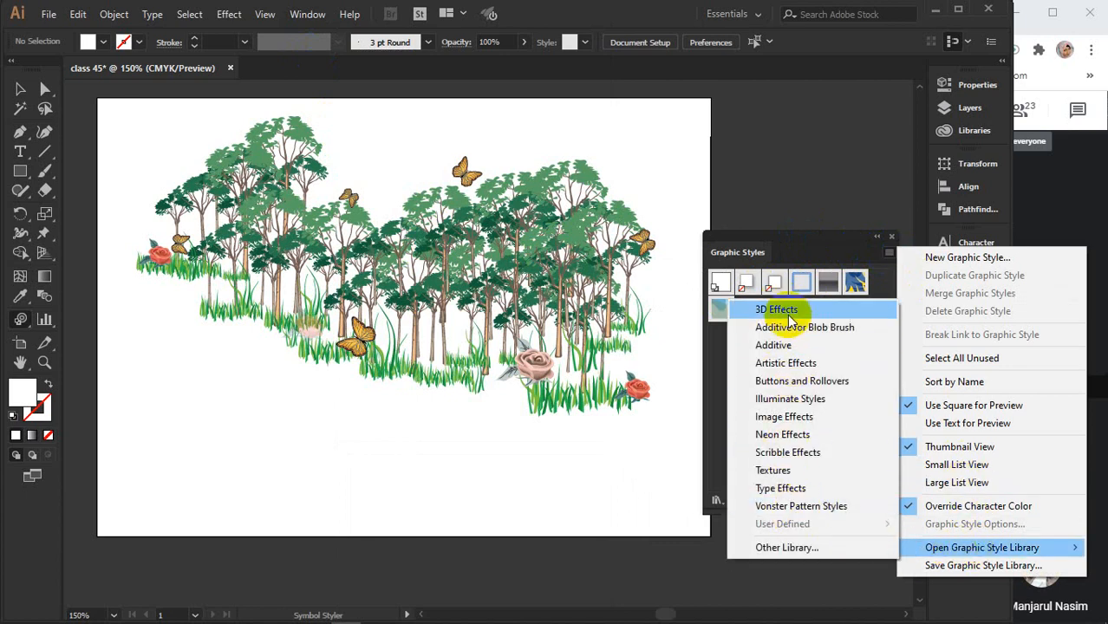
click(786, 472)
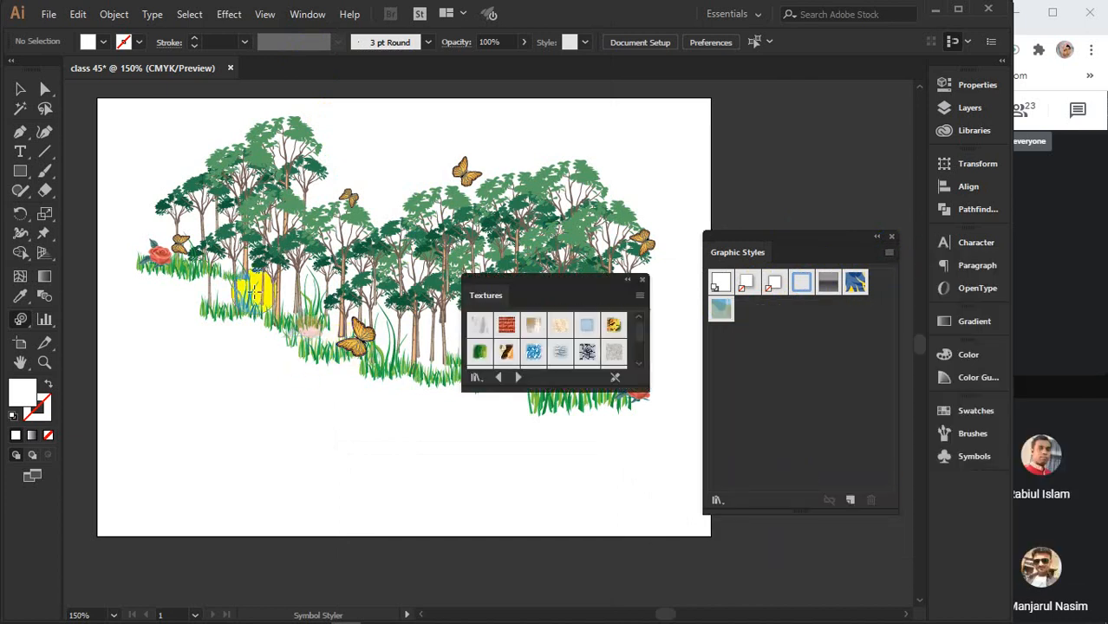
drag(557, 388, 574, 528)
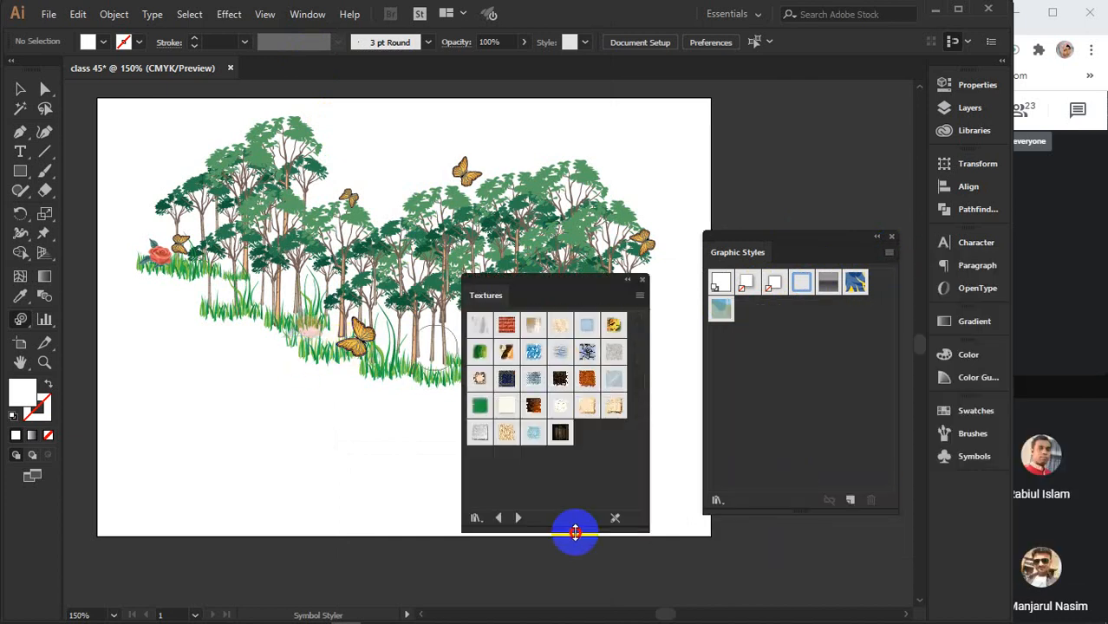
drag(564, 285, 610, 250)
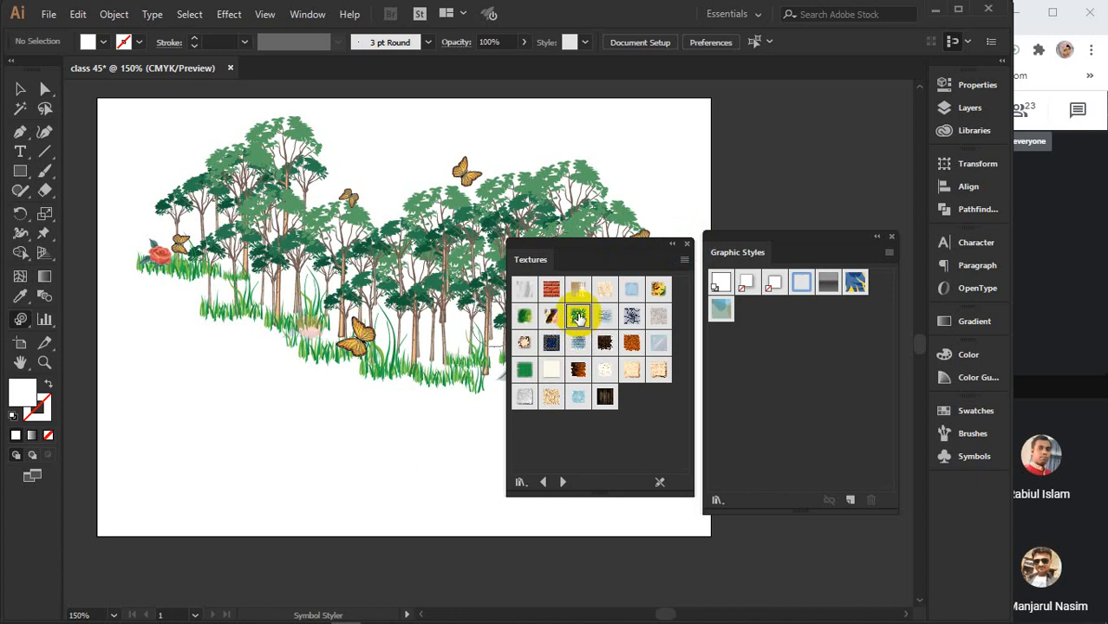
click(686, 243)
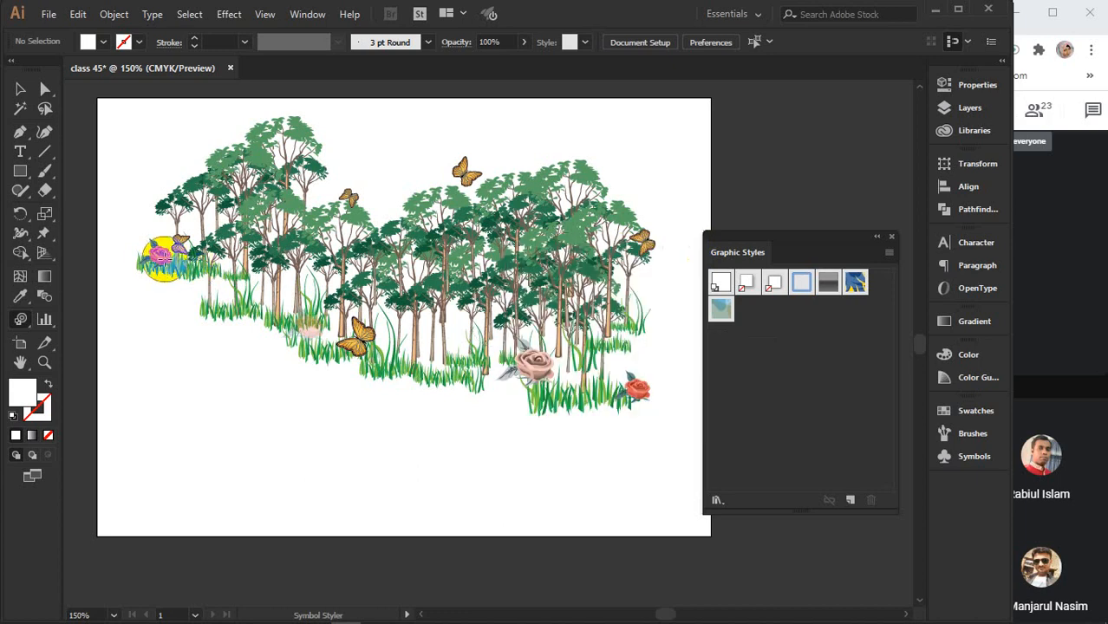
click(161, 252)
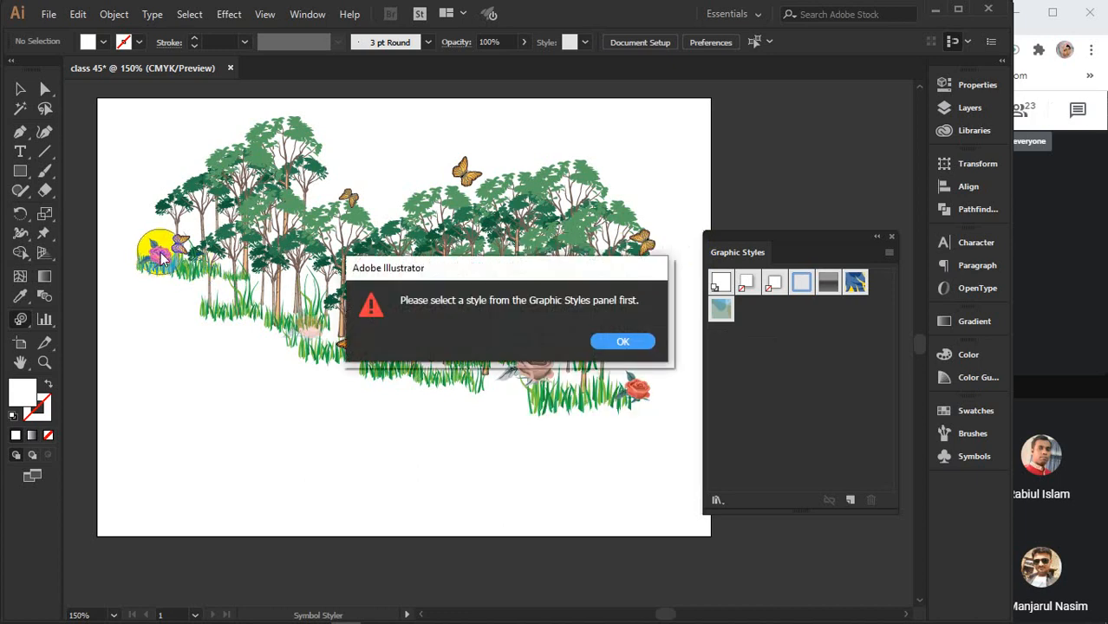
click(625, 340)
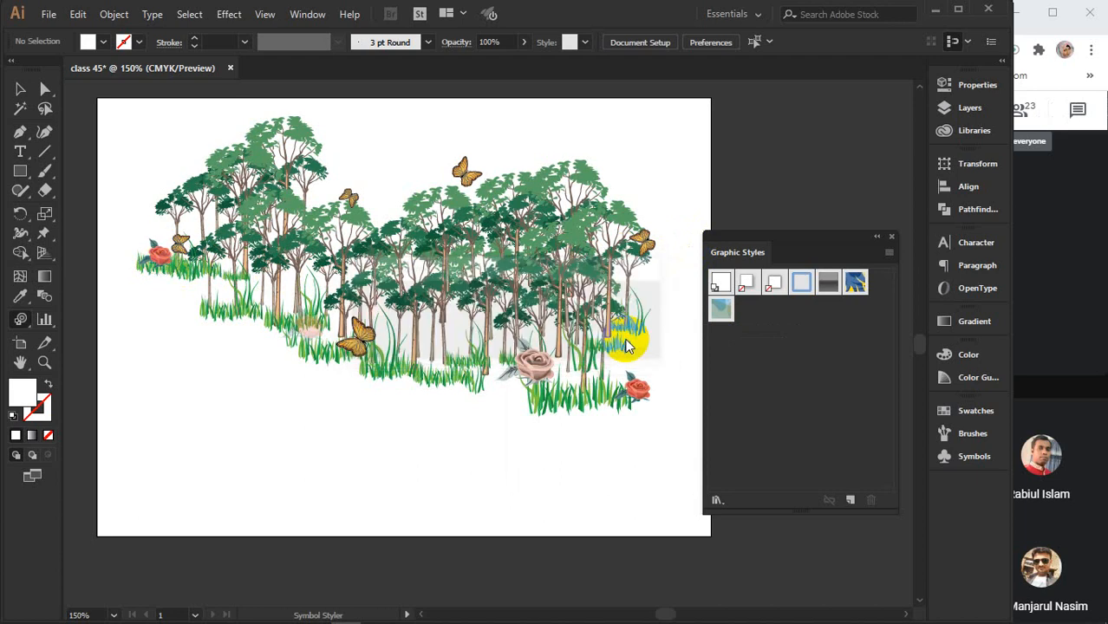
- Add RGB Cartographic - Ocean Basin and the beige speckled texture from the Textures library to the document's graphic styles
click(887, 257)
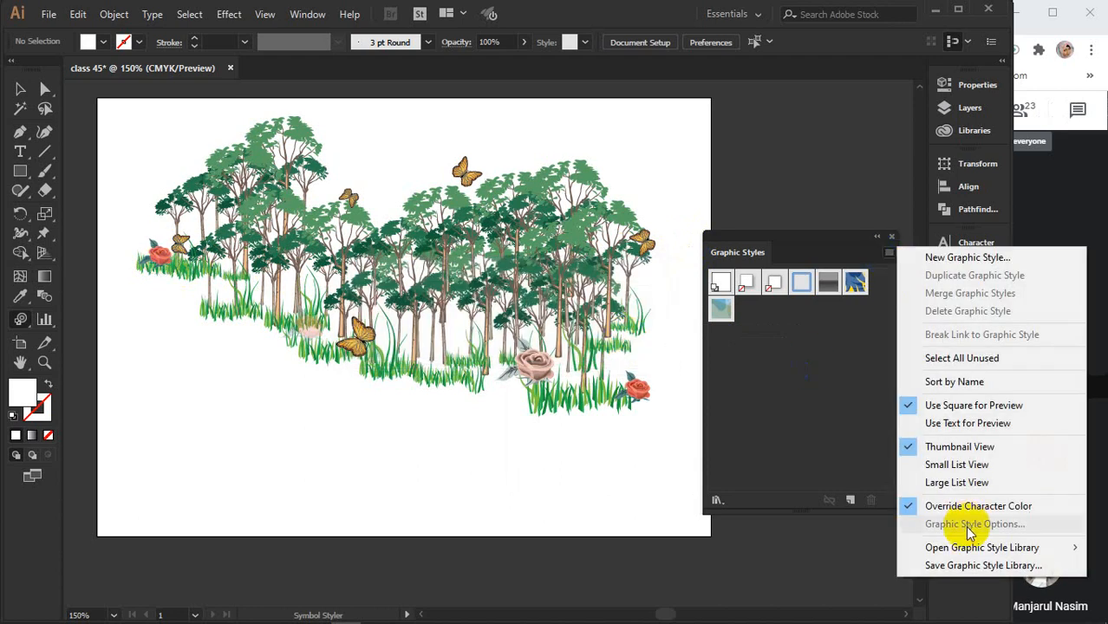
mouse_move(954, 547)
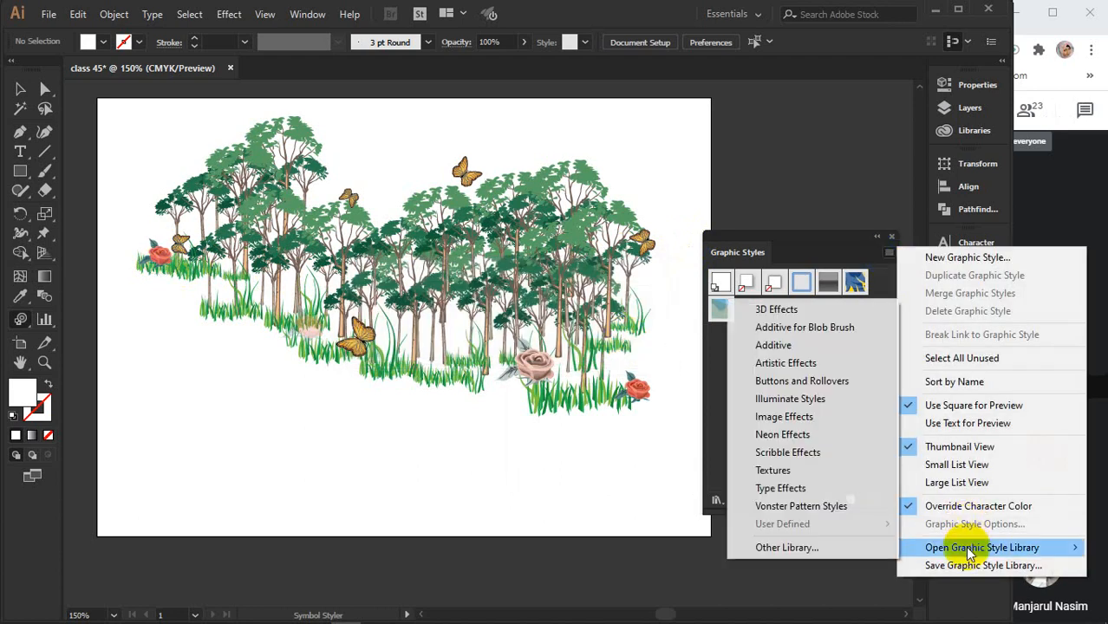
click(774, 470)
drag(576, 315, 753, 318)
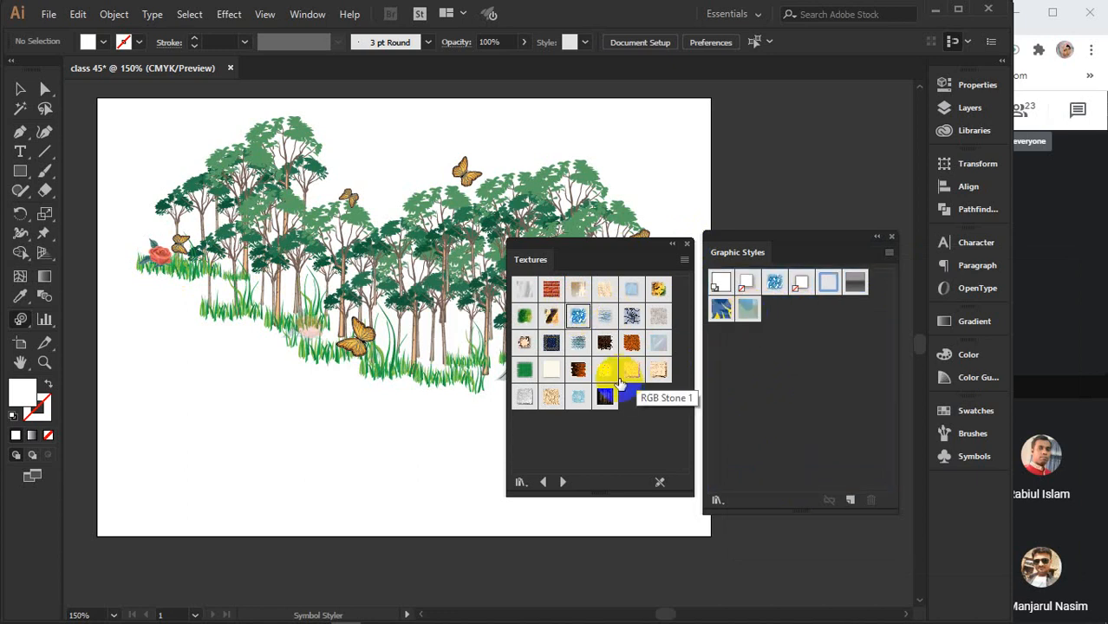
click(553, 398)
drag(552, 398, 795, 322)
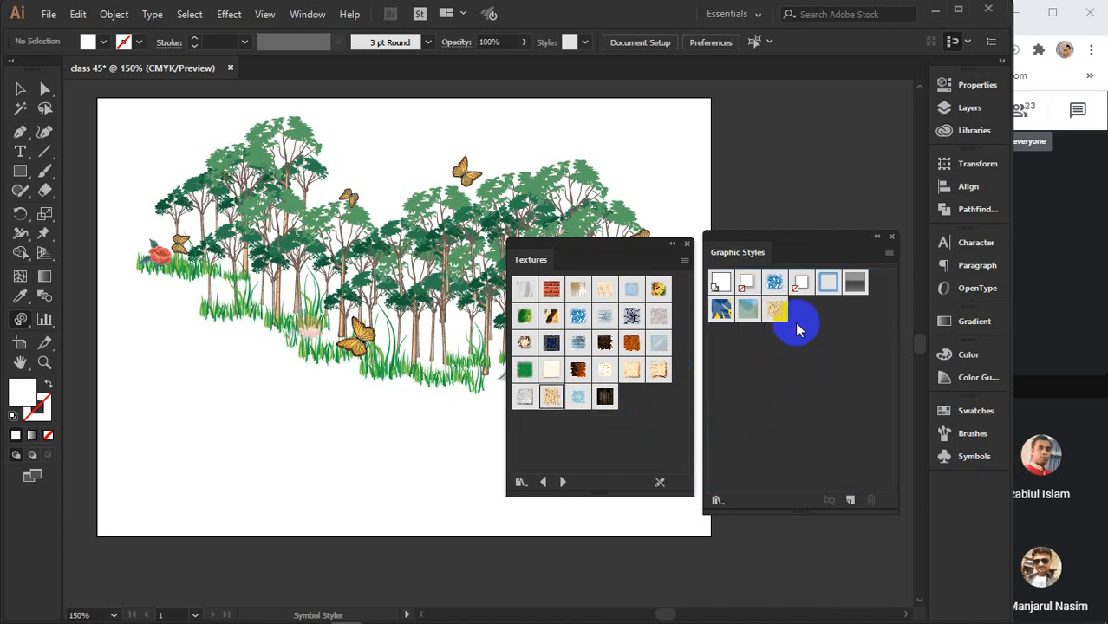
click(686, 243)
- Add the red 3D block style from the 3D Effects library to the document's graphic styles, and close the library
click(889, 252)
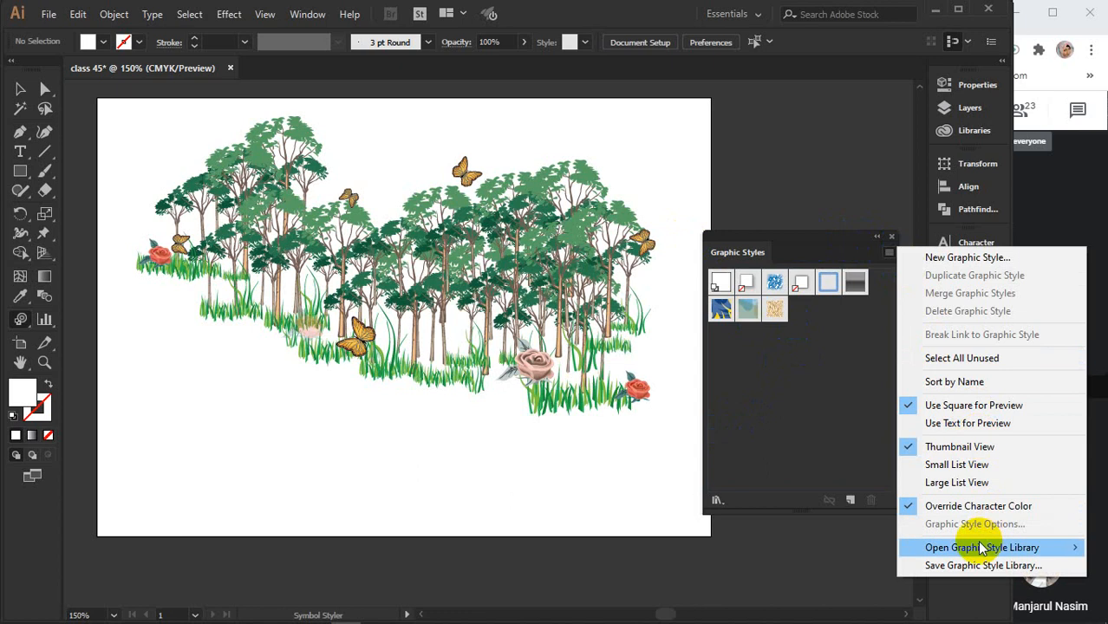
mouse_move(936, 546)
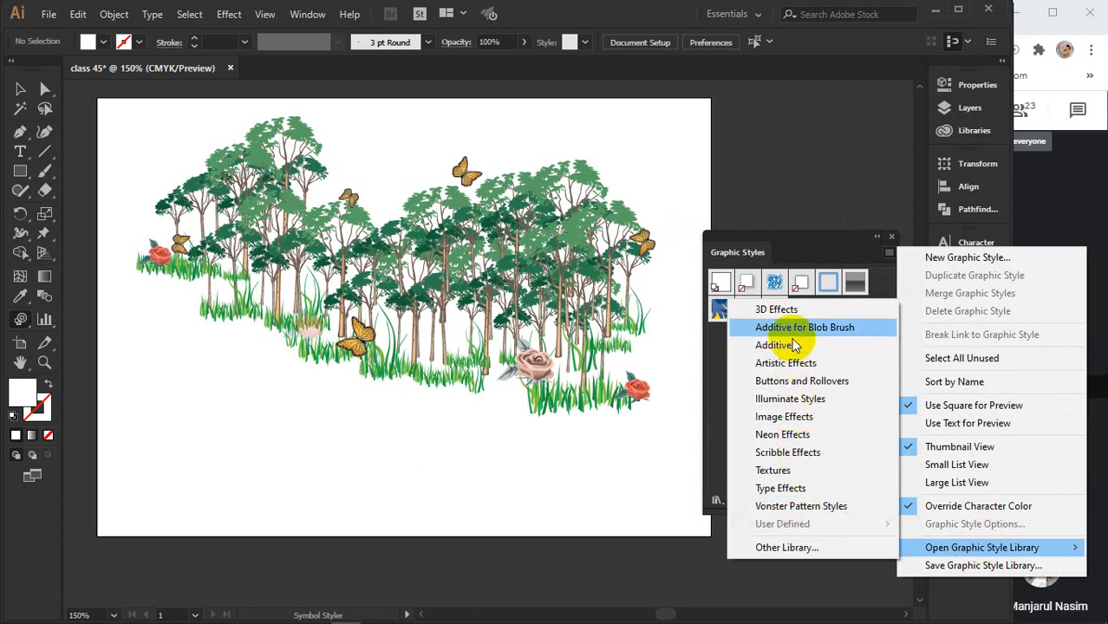
click(787, 314)
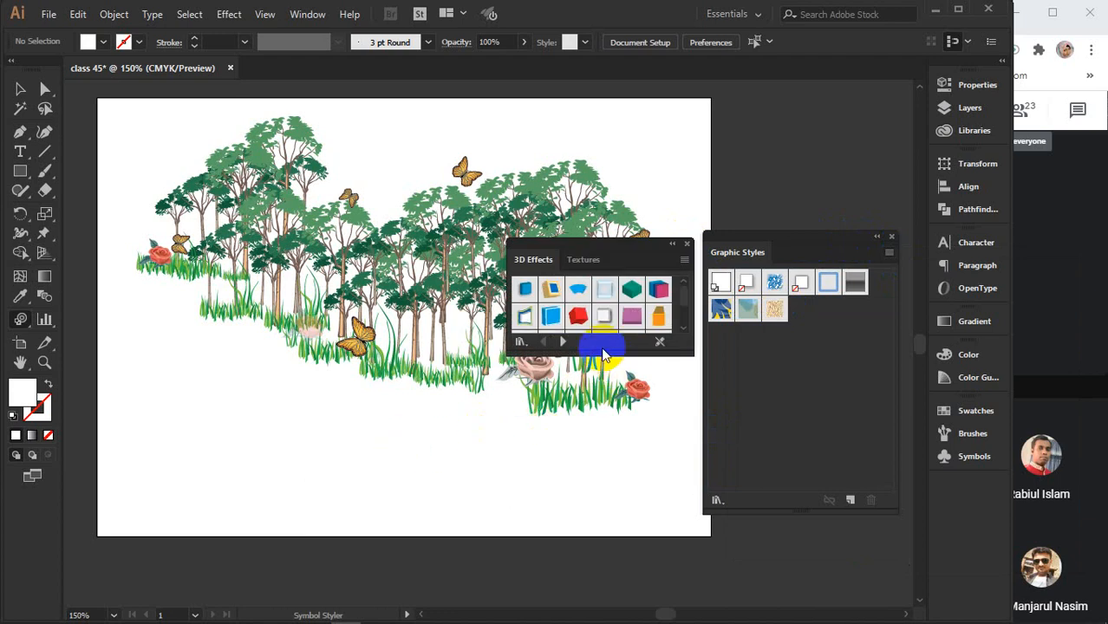
drag(602, 351, 601, 532)
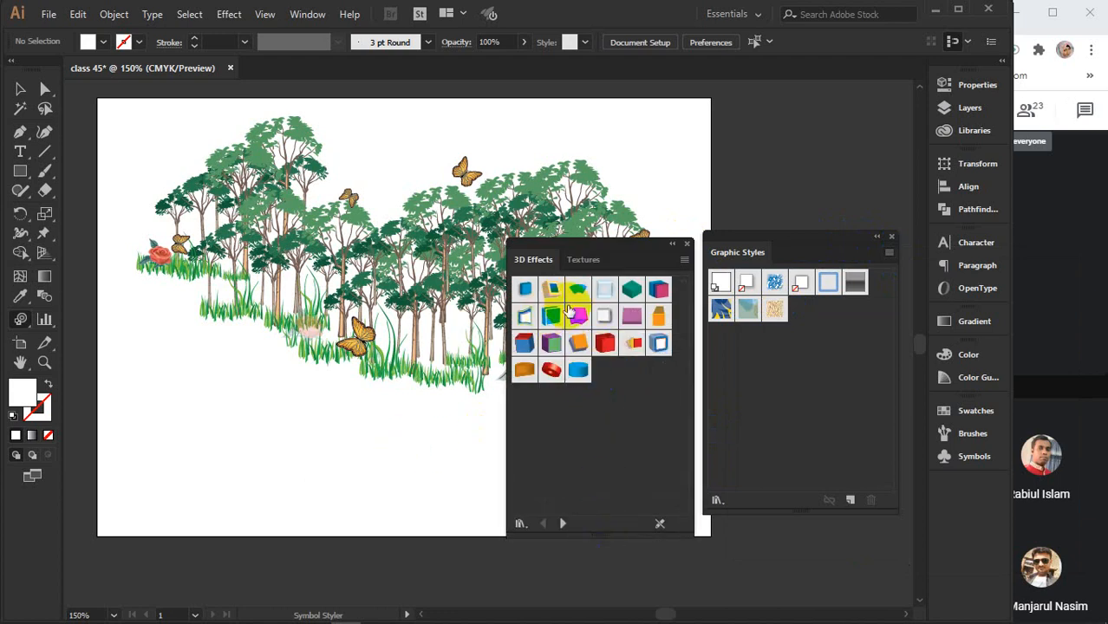
drag(578, 317, 823, 312)
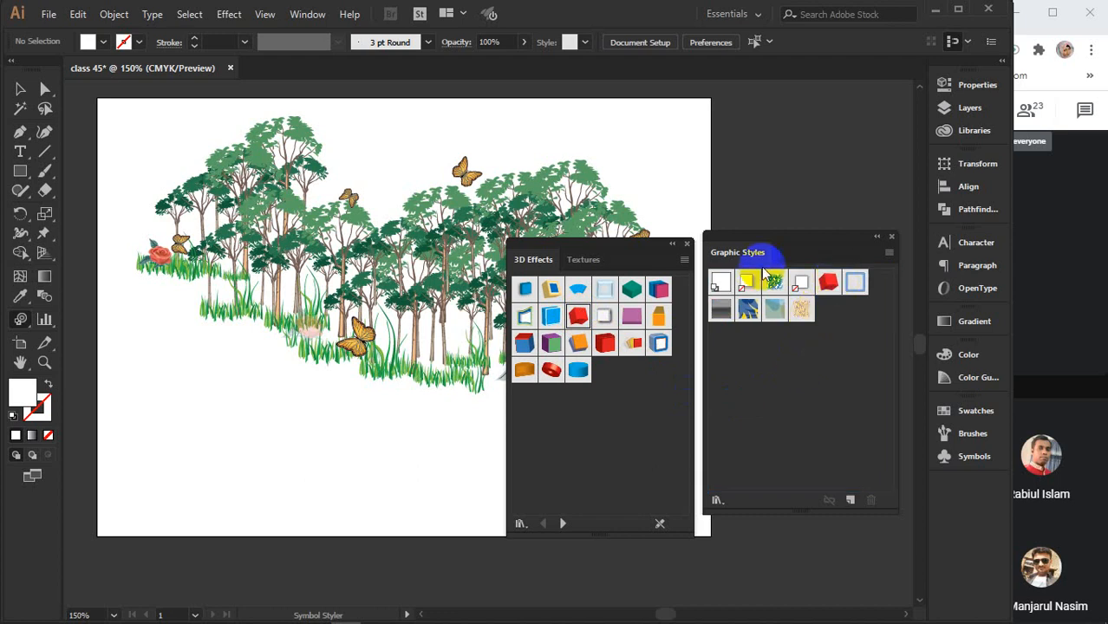
click(686, 243)
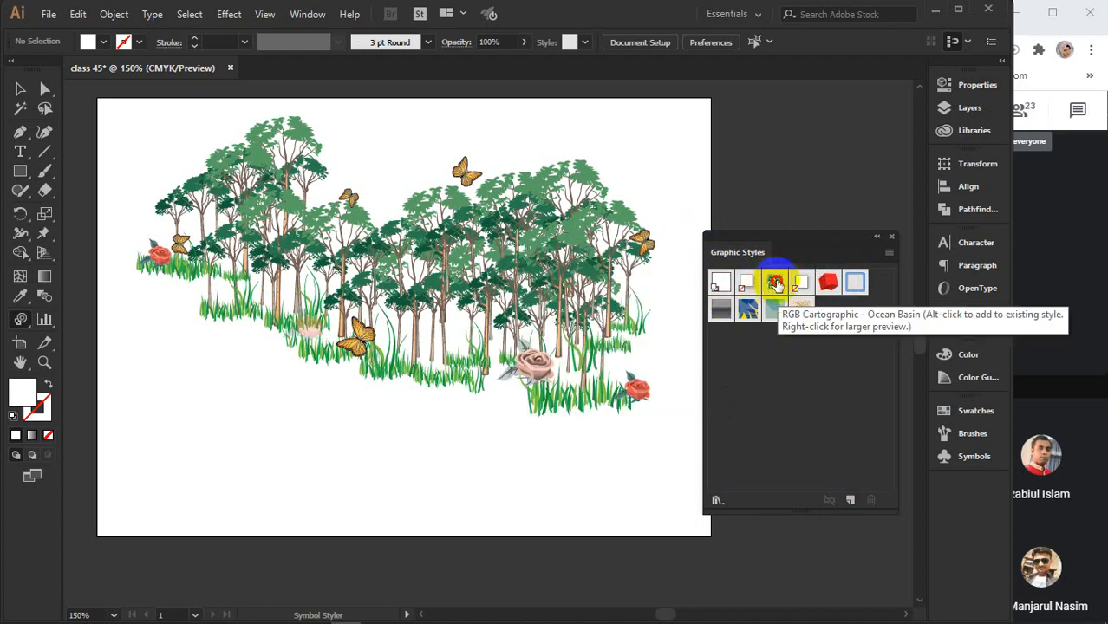
- Select the RGB Cartographic - Ocean Basin style, reduce the Symbol Styler brush size, and try to apply the style to the leftmost red rose
click(774, 286)
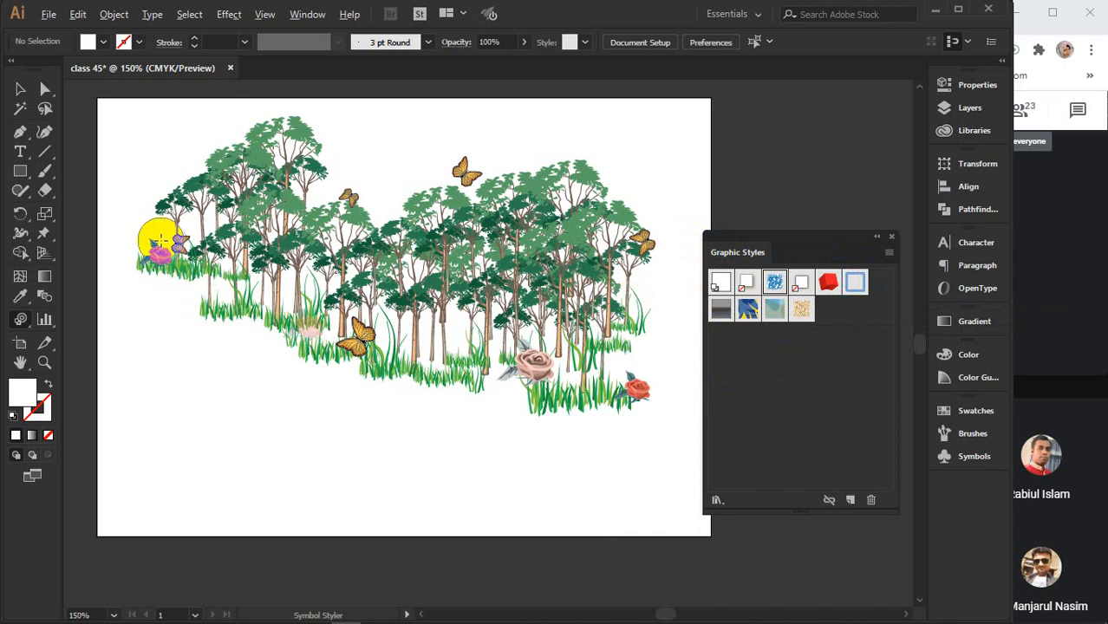
scroll(163, 249, up, 7)
key(space)
drag(176, 305, 413, 357)
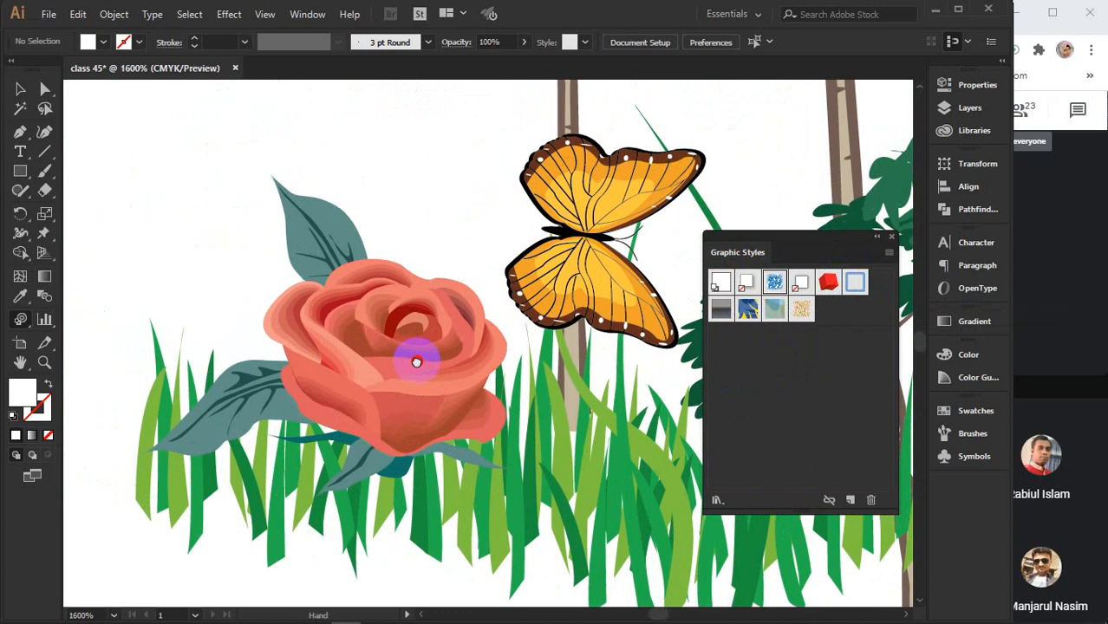
key(bracketleft)
key(bracketleft)
key(bracketleft)
key(bracketleft)
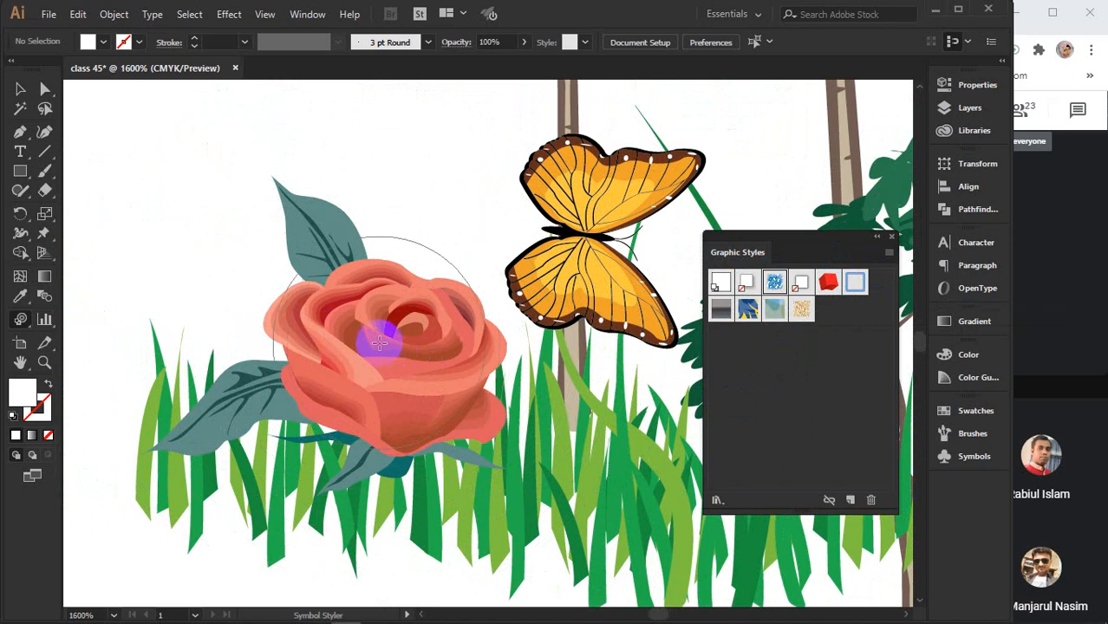
click(351, 332)
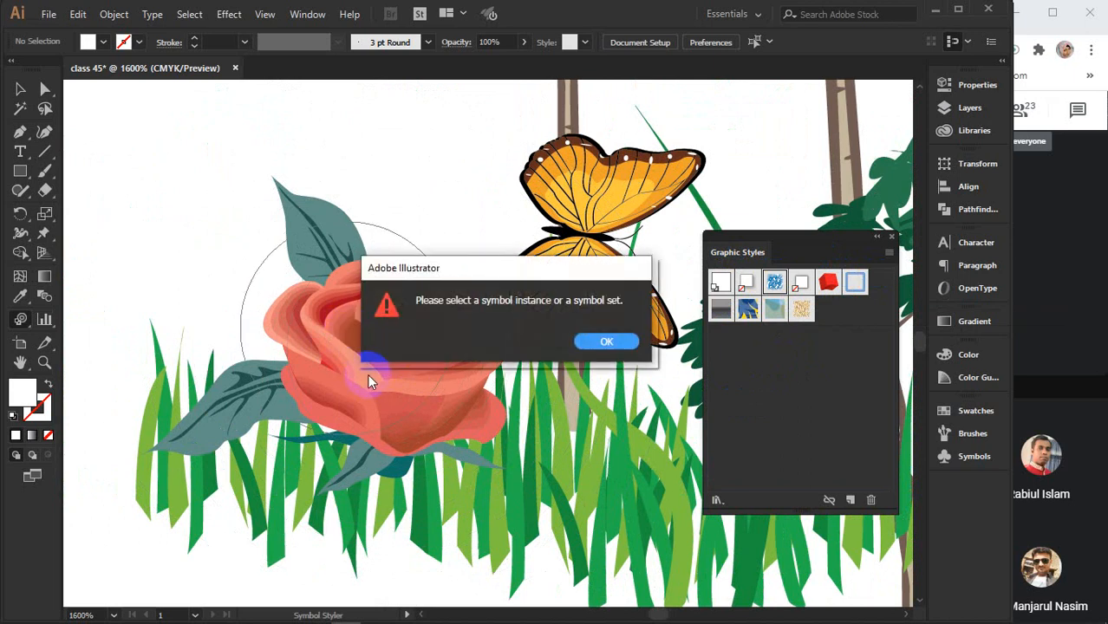
click(607, 342)
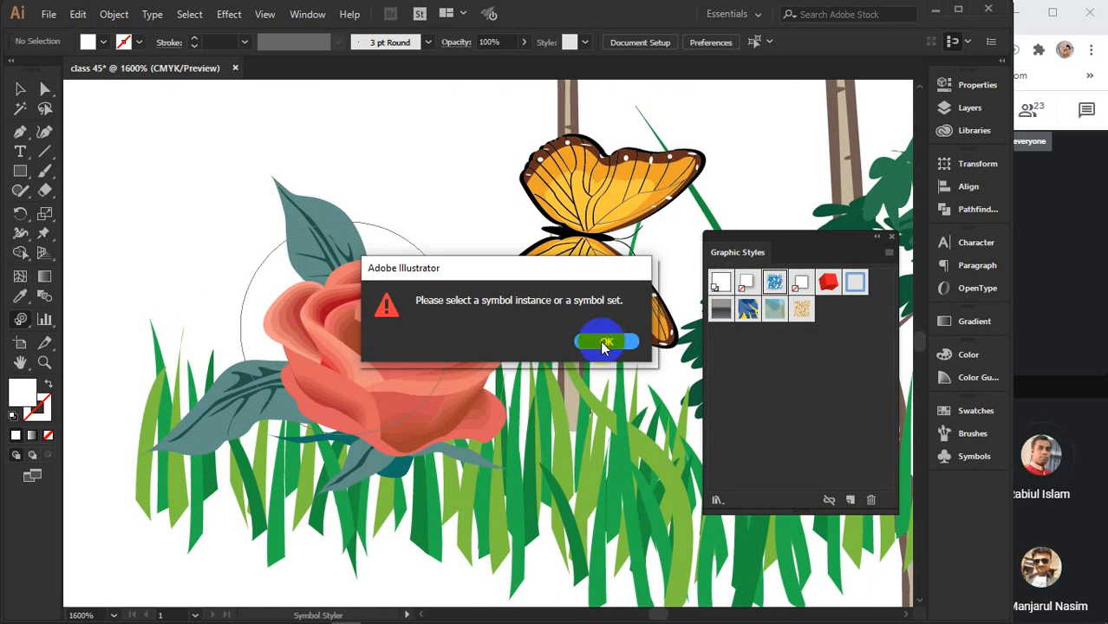
- Try to apply the blue and yellow patterned graphic style to the leftmost red rose with the Symbol Styler tool
click(604, 344)
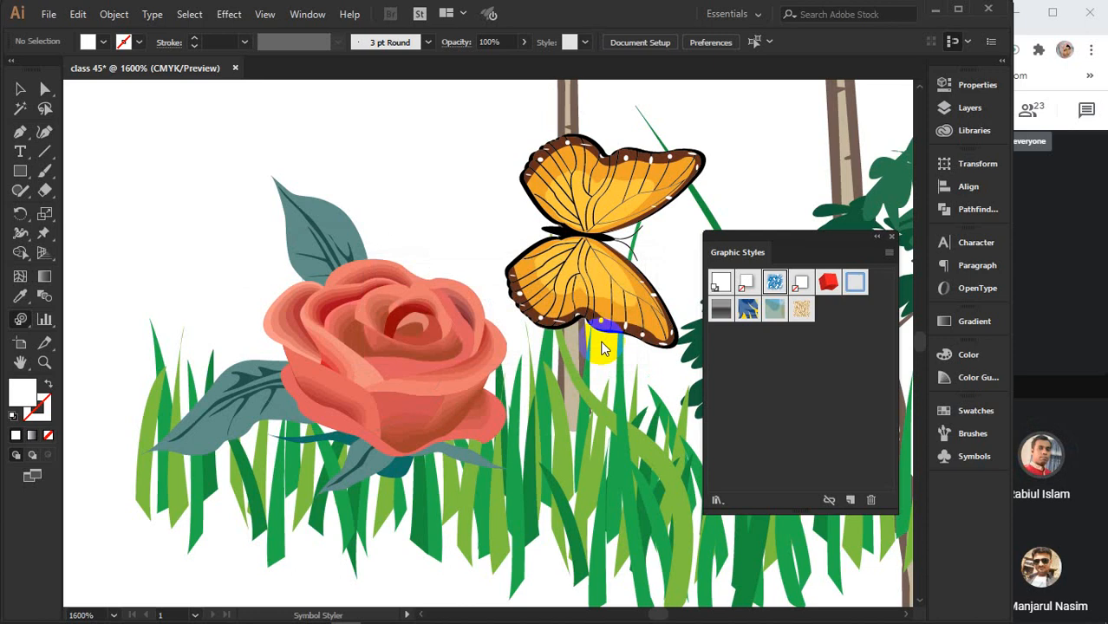
click(359, 336)
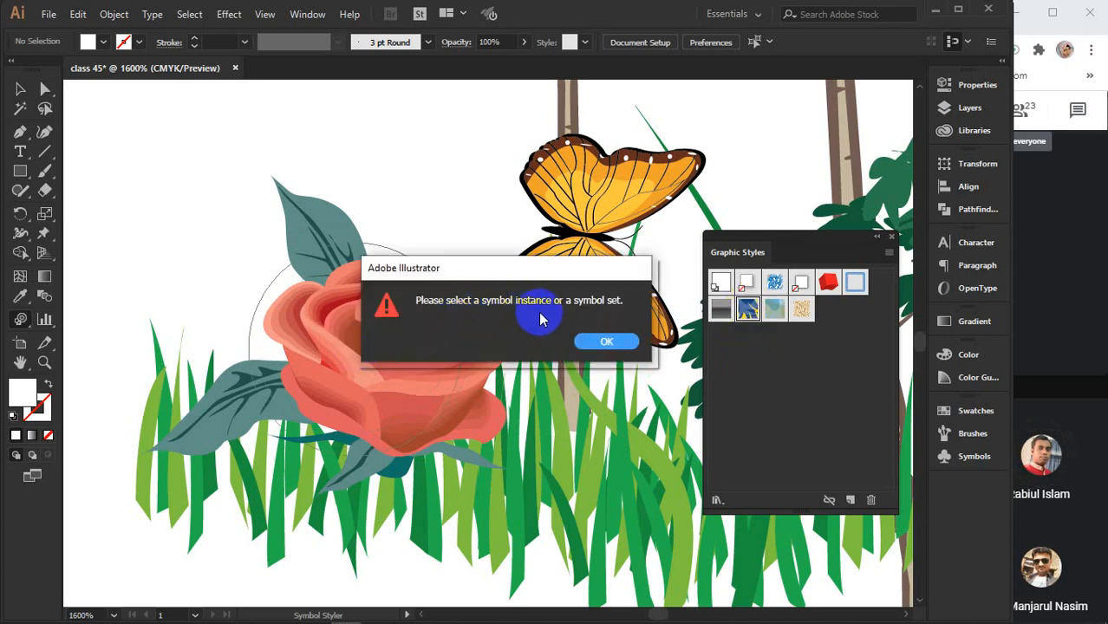
click(606, 342)
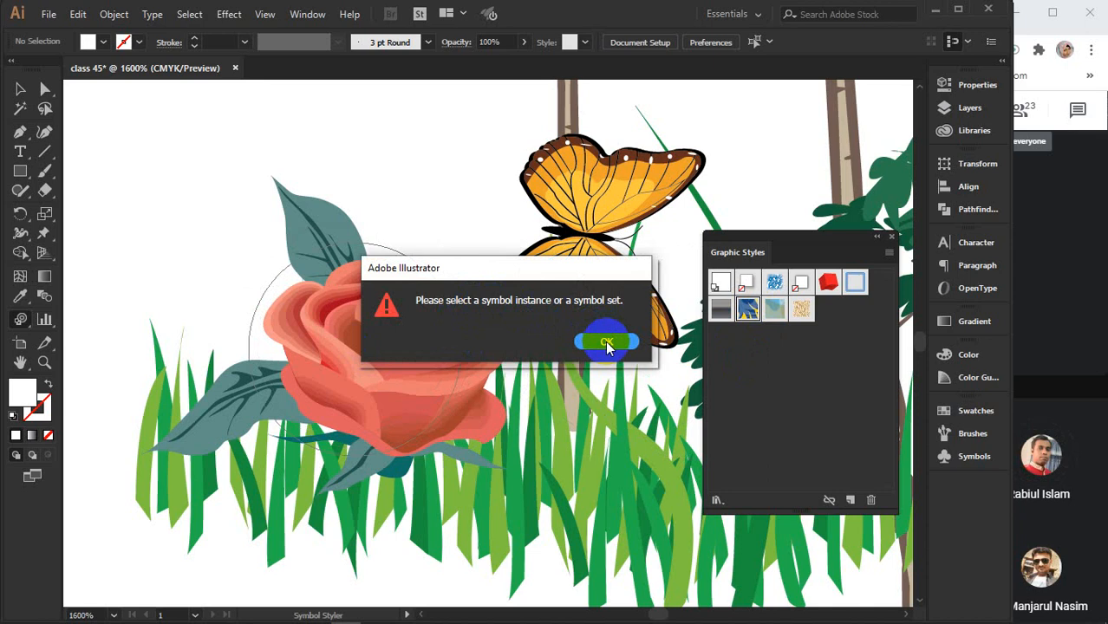
click(606, 342)
- Select the symbol set containing the leftmost red rose and move it slightly to the left
click(17, 89)
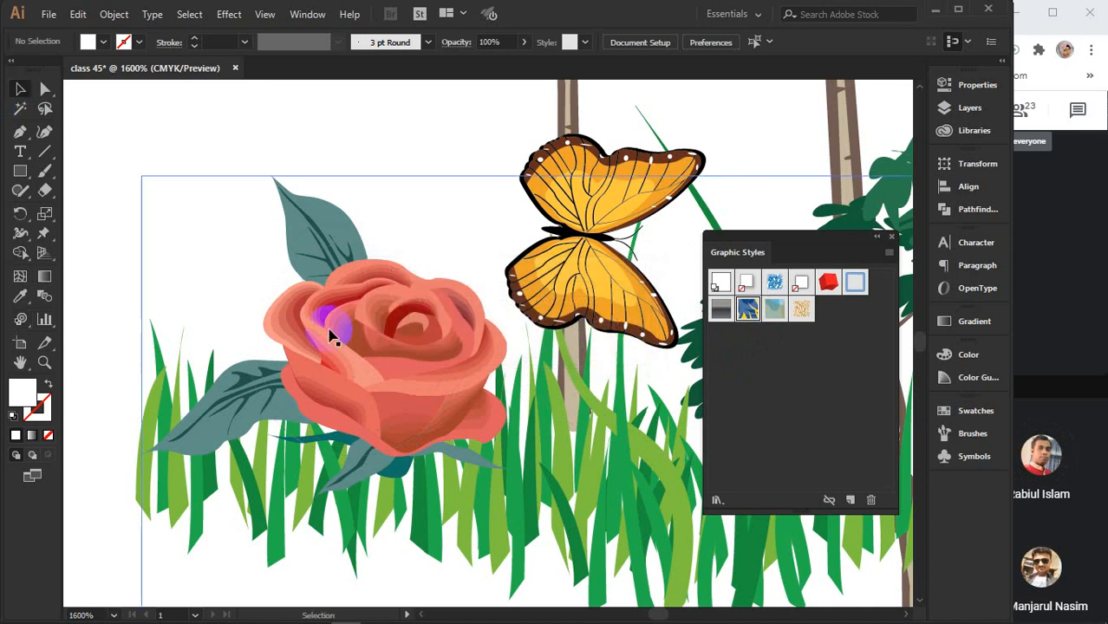
scroll(334, 327, down, 3)
click(344, 347)
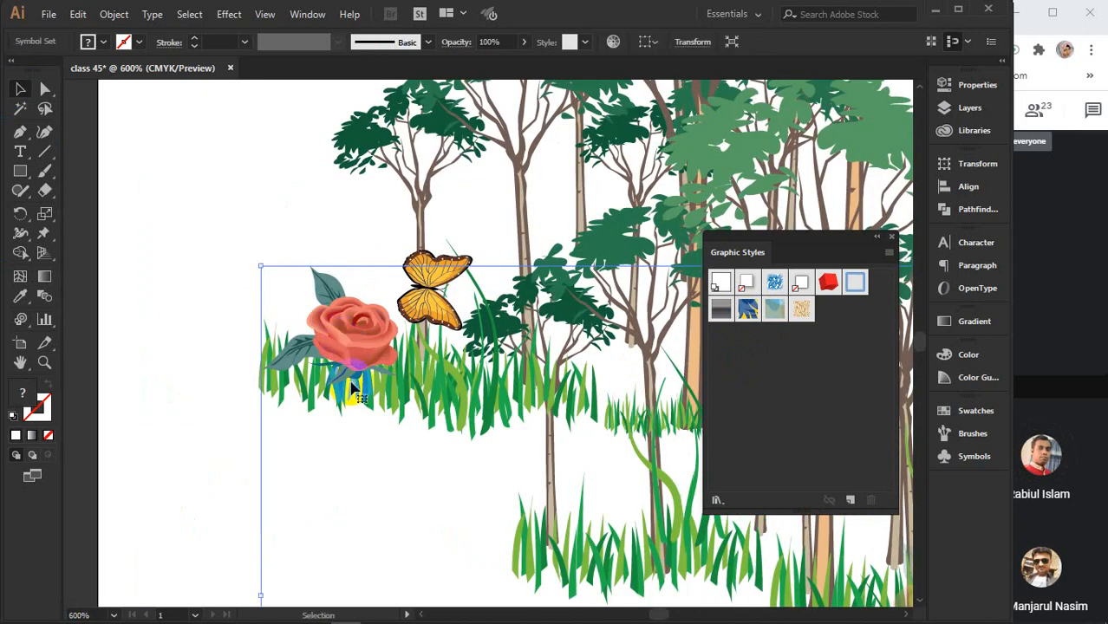
scroll(345, 348, up, 2)
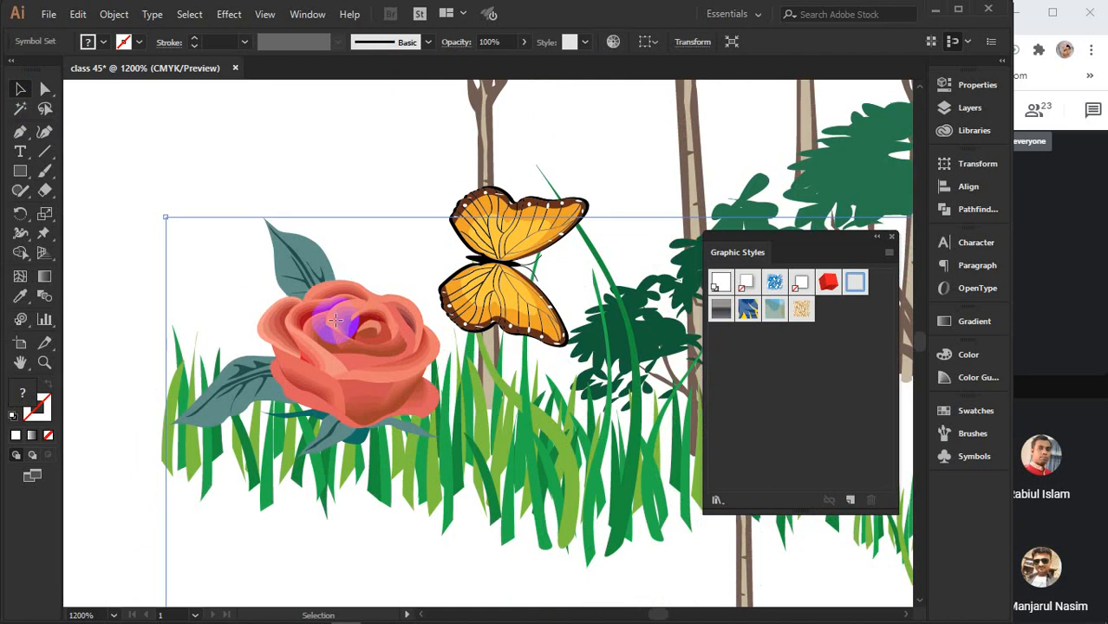
drag(346, 316, 322, 326)
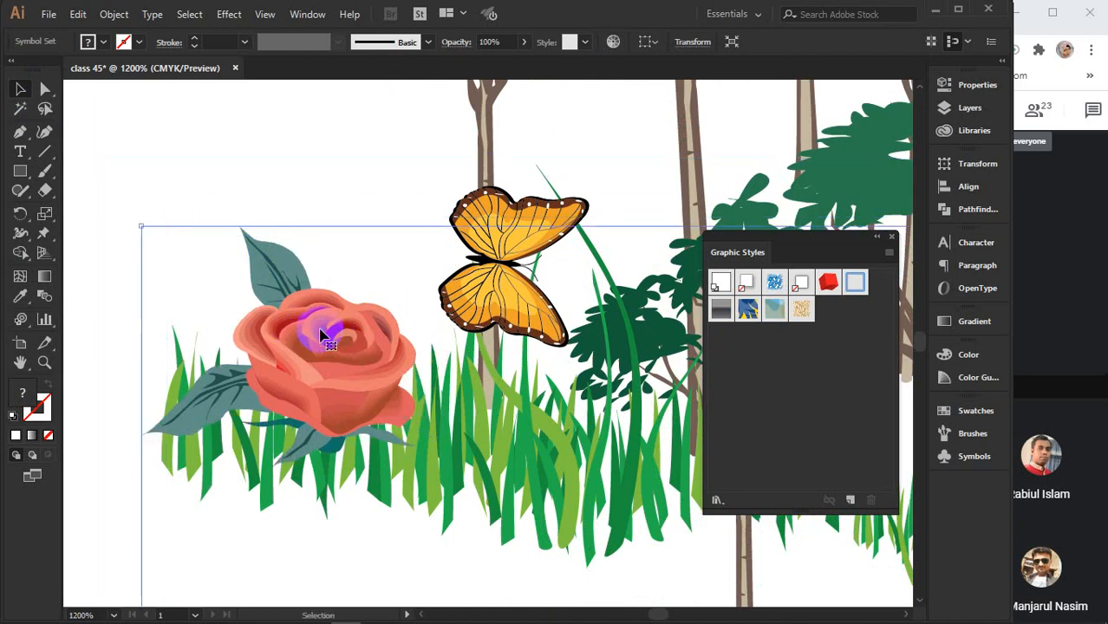
- Apply the RGB Cartographic - Ocean Basin style to the leftmost red rose with the Symbol Styler, and undo it
click(20, 319)
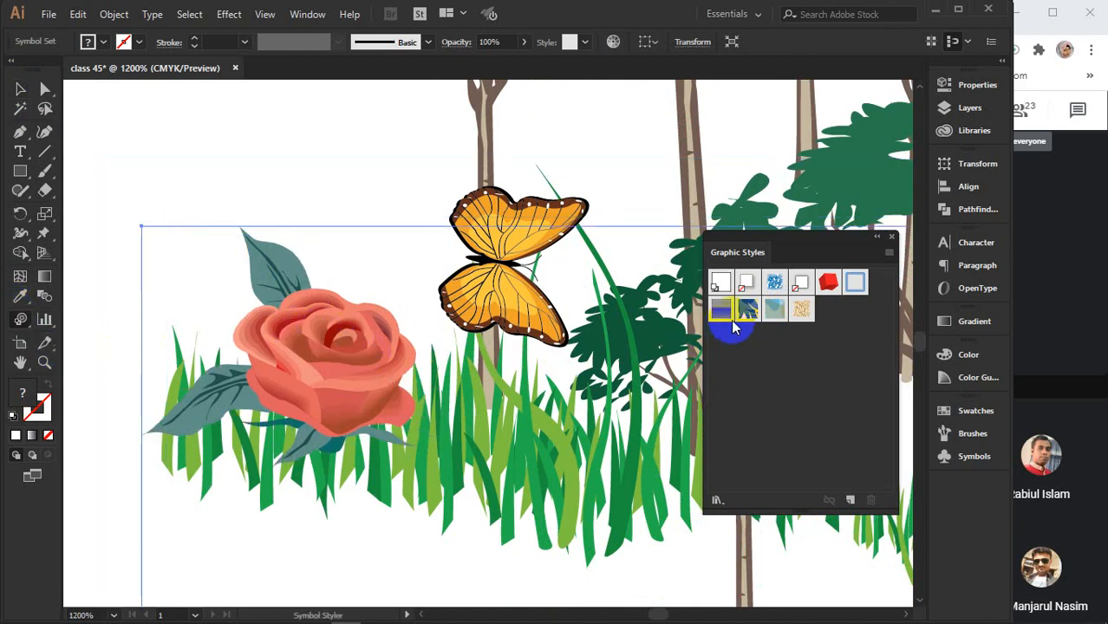
click(774, 282)
click(323, 325)
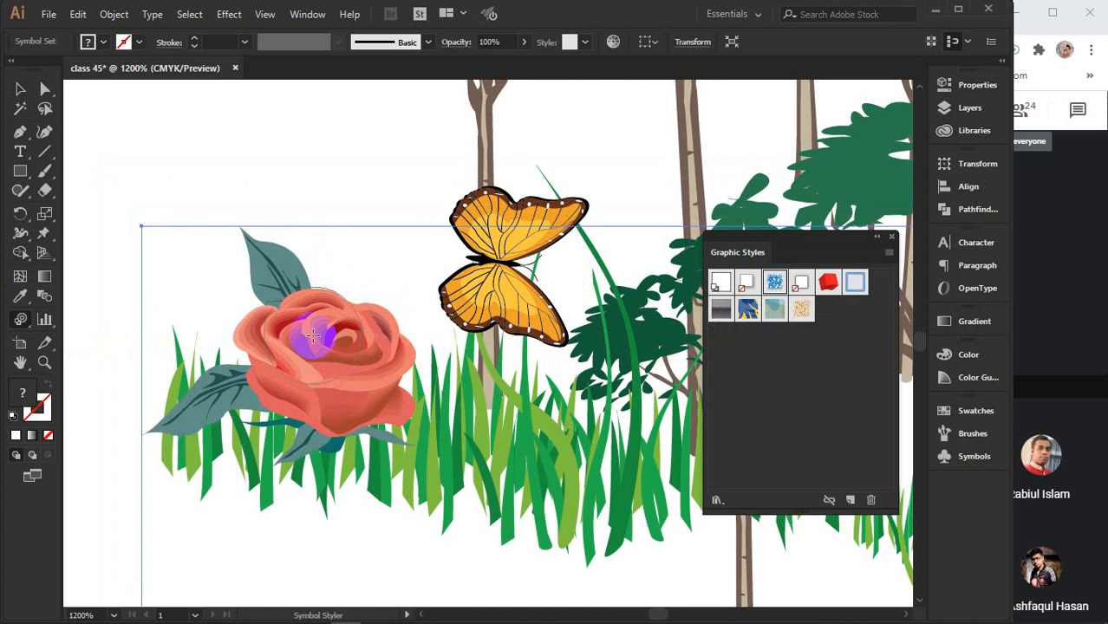
click(317, 337)
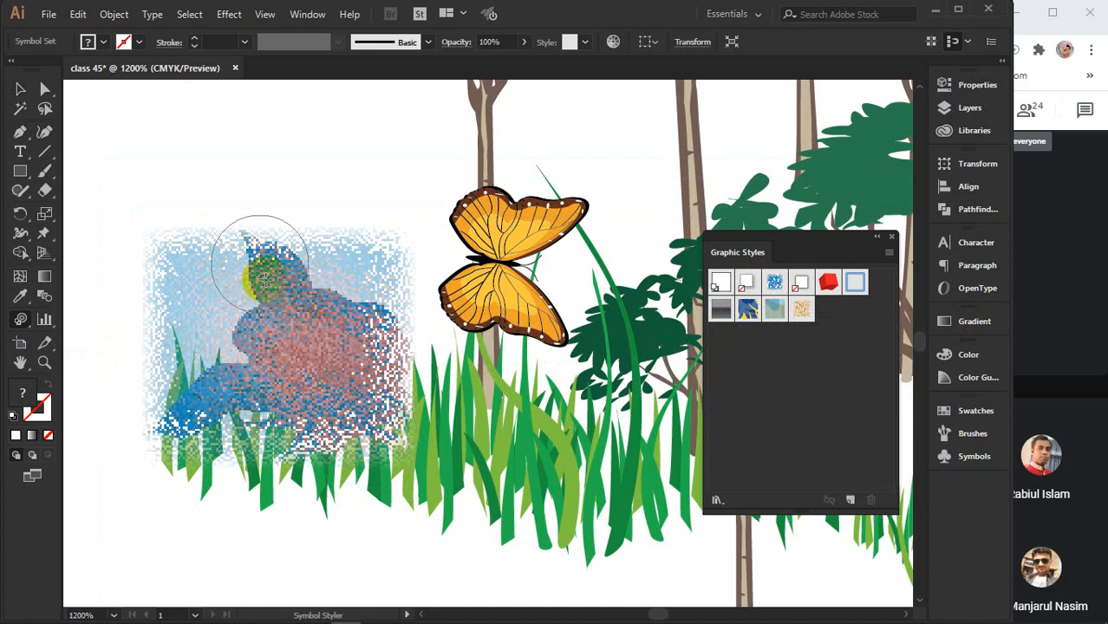
scroll(317, 338, up, 1)
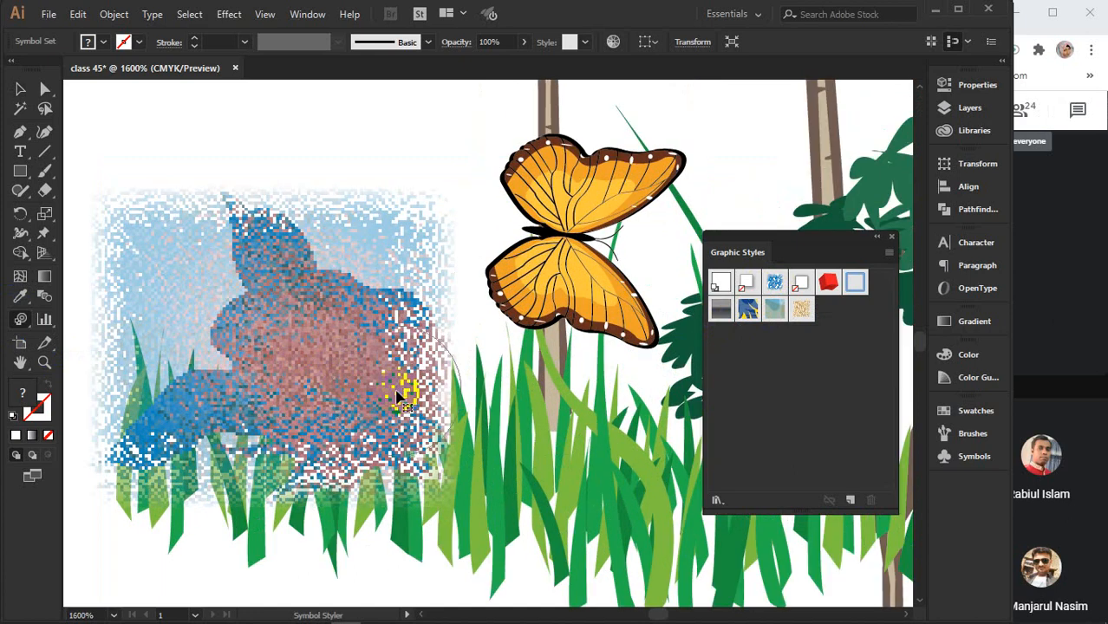
key(ctrl+z)
- Apply the blue and yellow patterned graphic style to the selected red rose with the Symbol Styler, and undo it
click(747, 310)
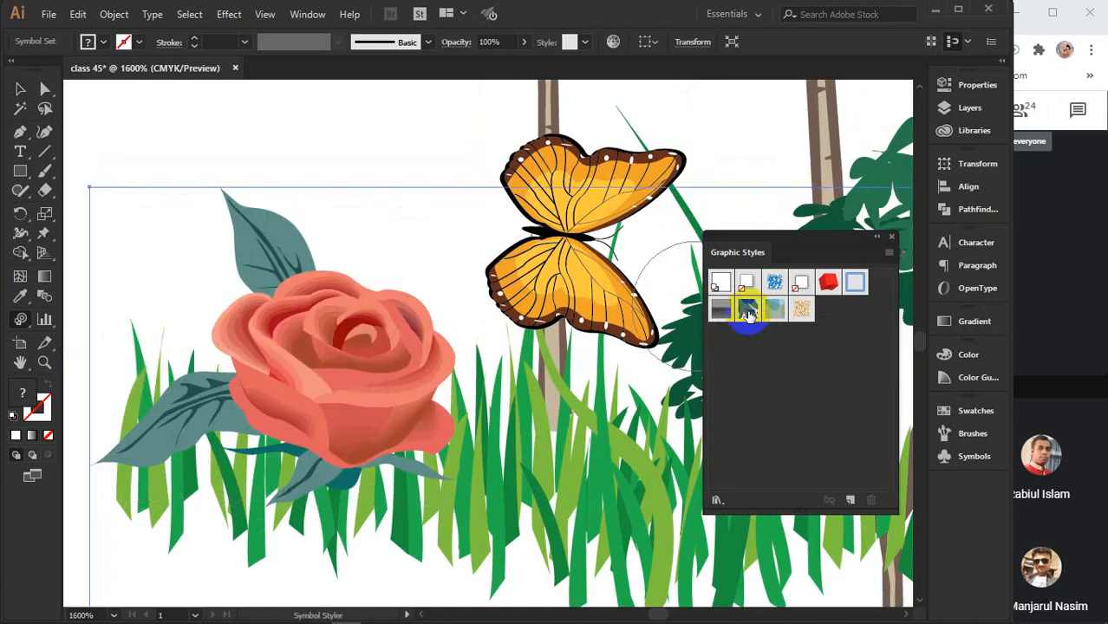
click(334, 368)
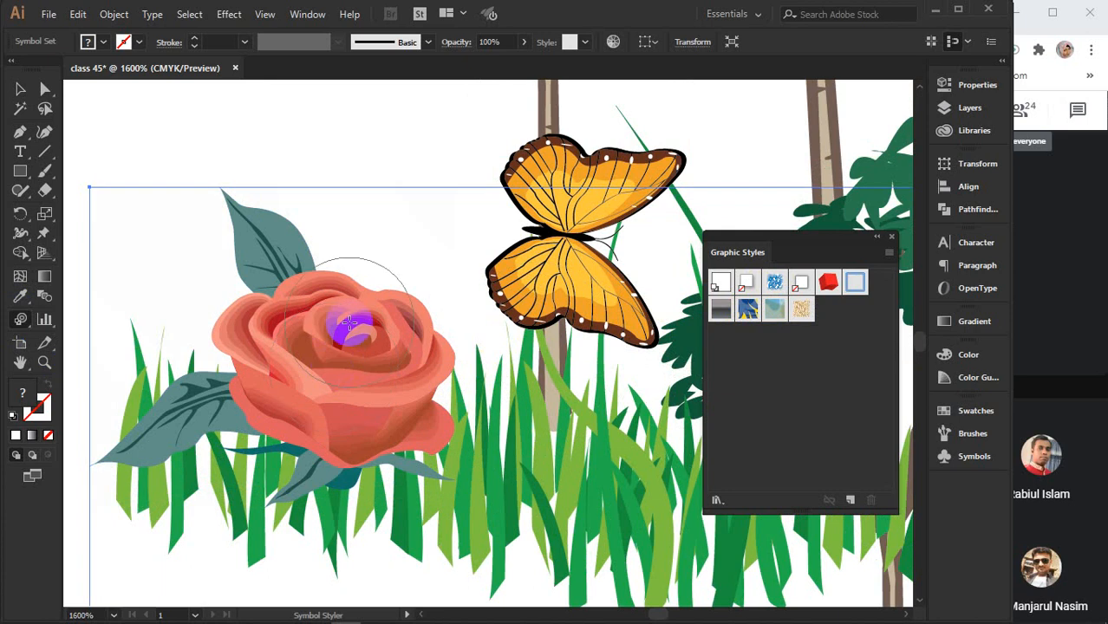
click(295, 328)
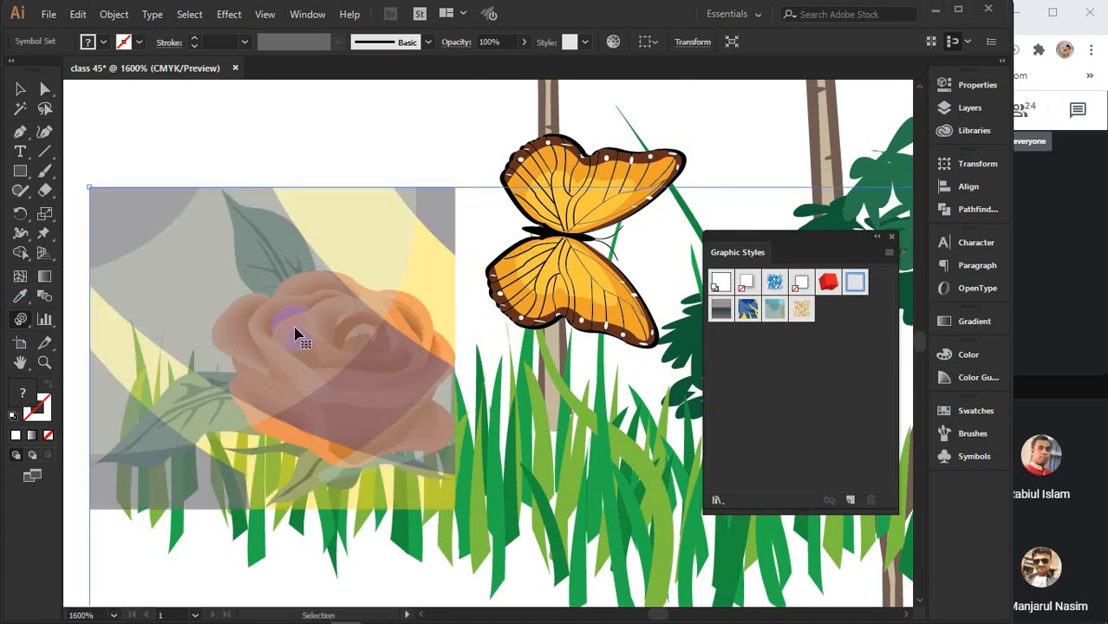
- Brush the beige speckled texture style over the red rose with the Symbol Styler, and undo it
click(801, 309)
click(371, 339)
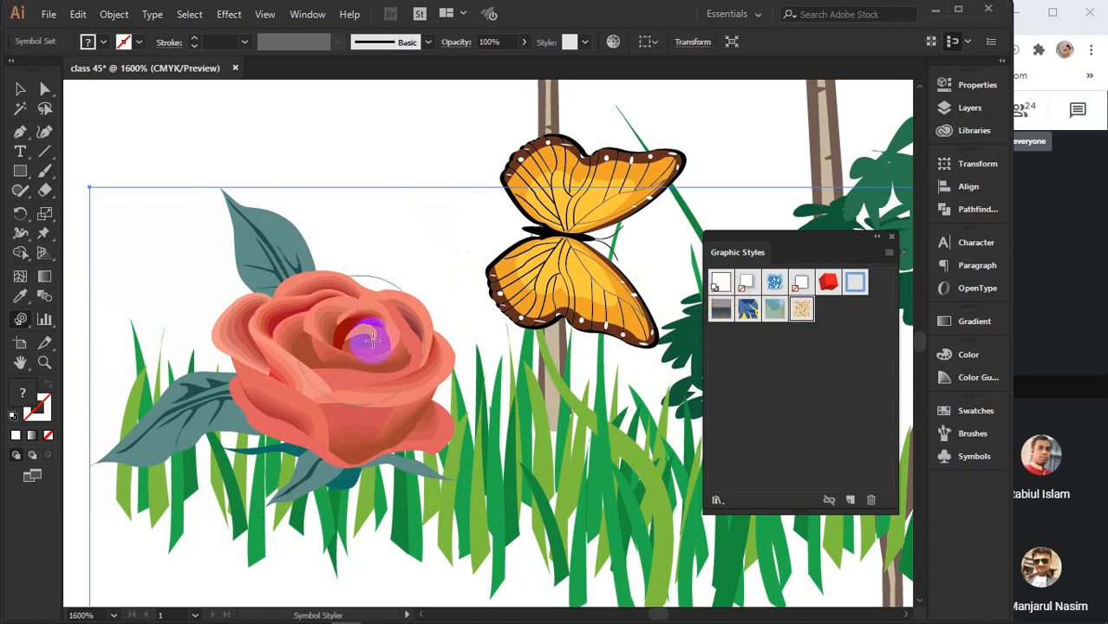
mouse_move(371, 340)
mouse_down()
mouse_move(272, 349)
mouse_move(309, 357)
mouse_up()
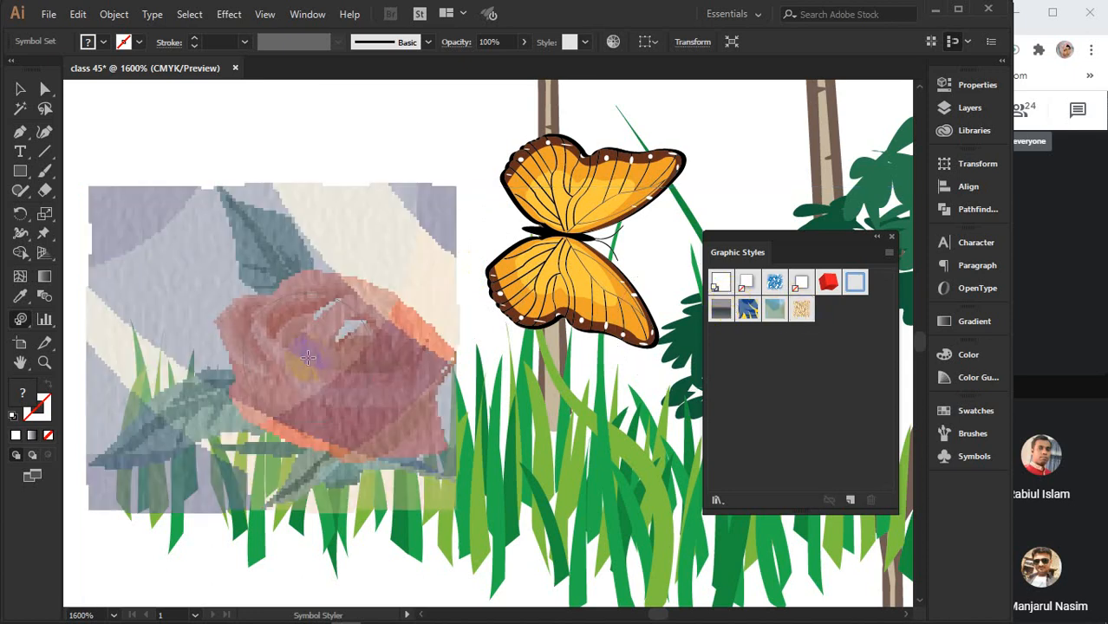
key(v)
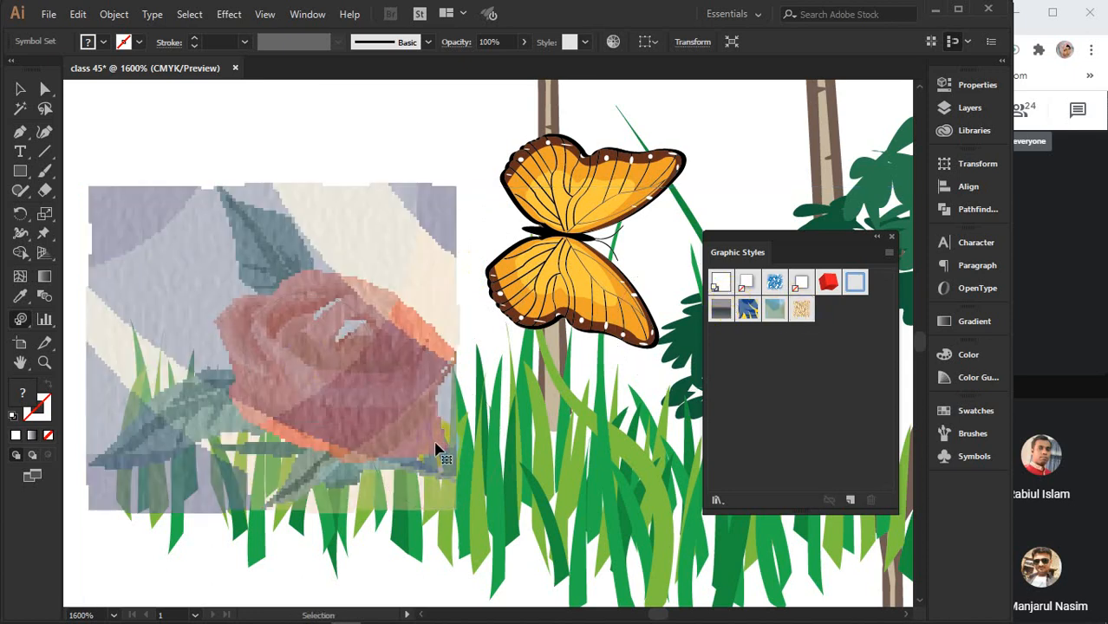
key(ctrl+z)
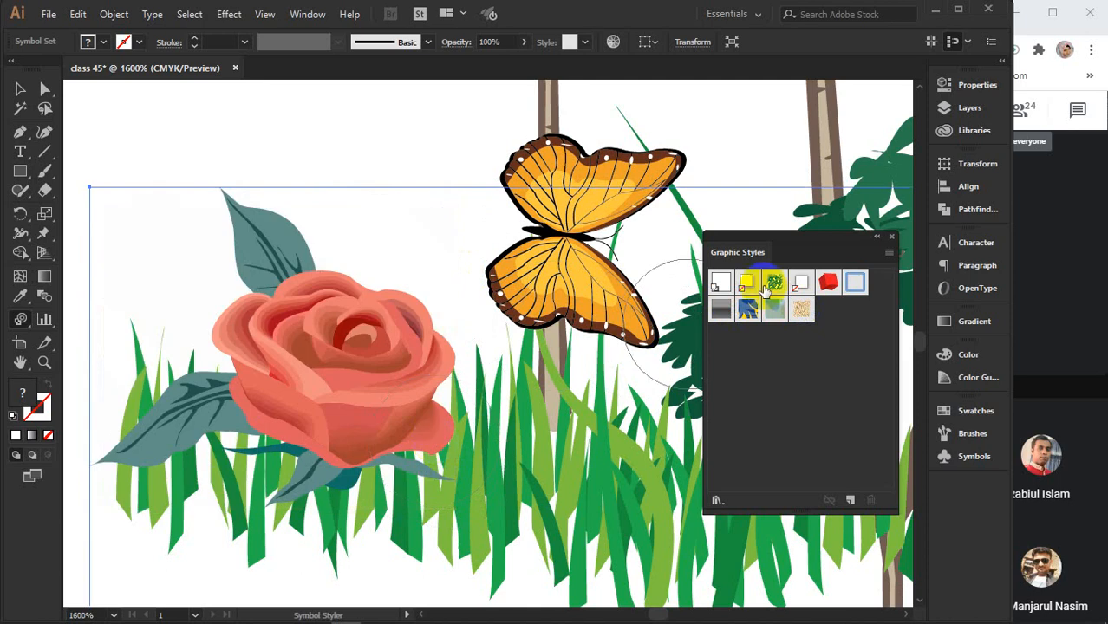
- Try to apply the red 3D block style to the red rose with the Symbol Styler, and stop the processing
click(828, 281)
mouse_move(377, 311)
mouse_down()
mouse_move(330, 305)
mouse_move(268, 324)
mouse_up()
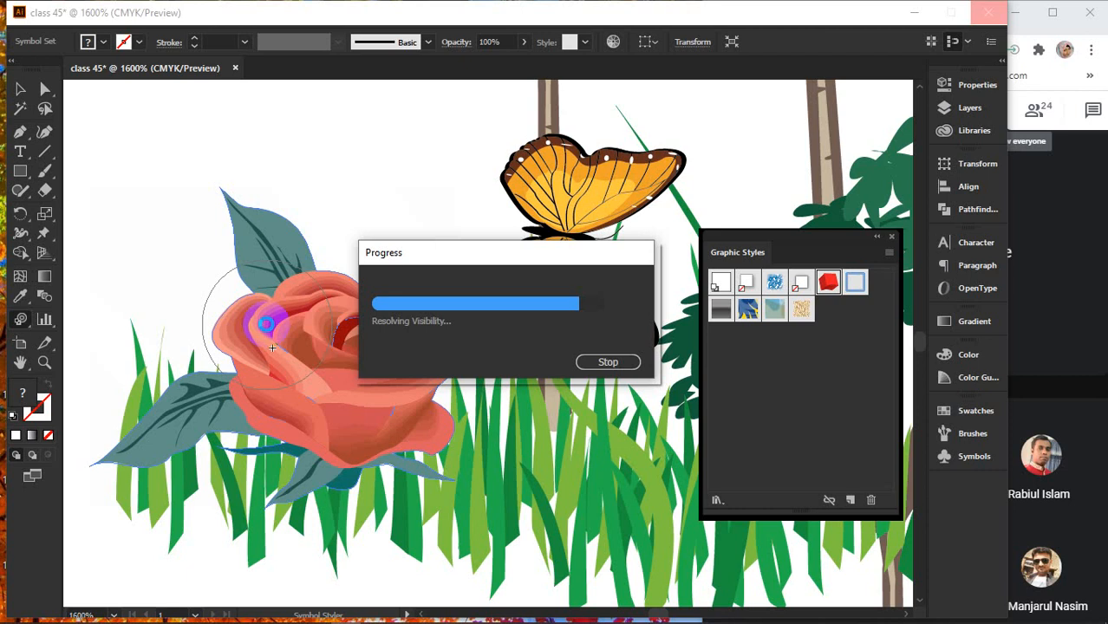
click(605, 364)
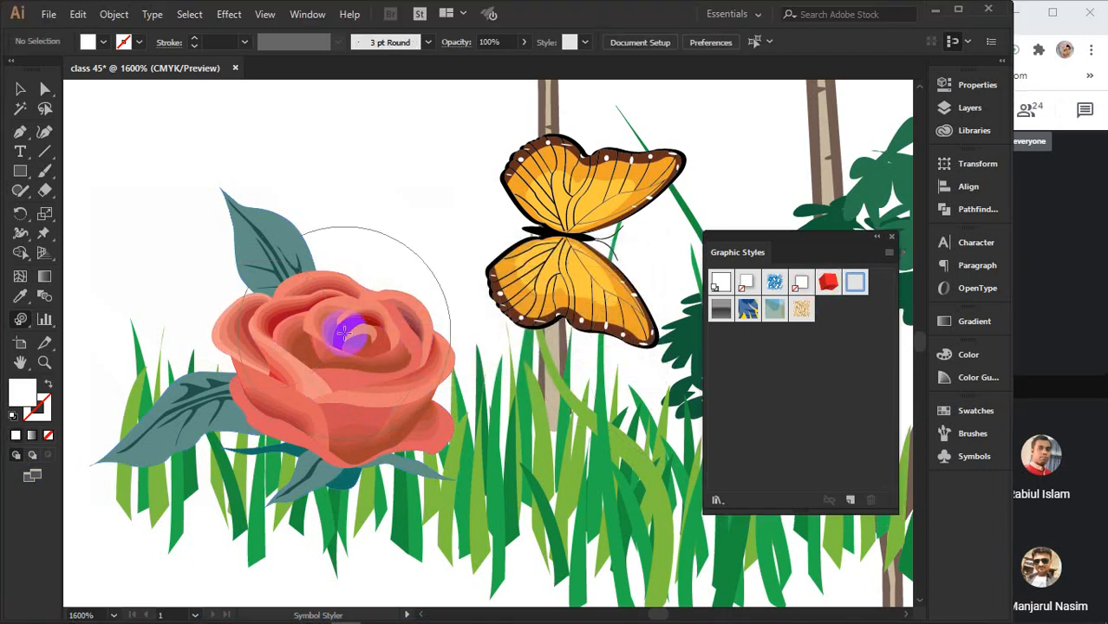
- Bring the whole forest scene into view and close the graphic styles
scroll(465, 341, down, 2)
scroll(466, 341, down, 6)
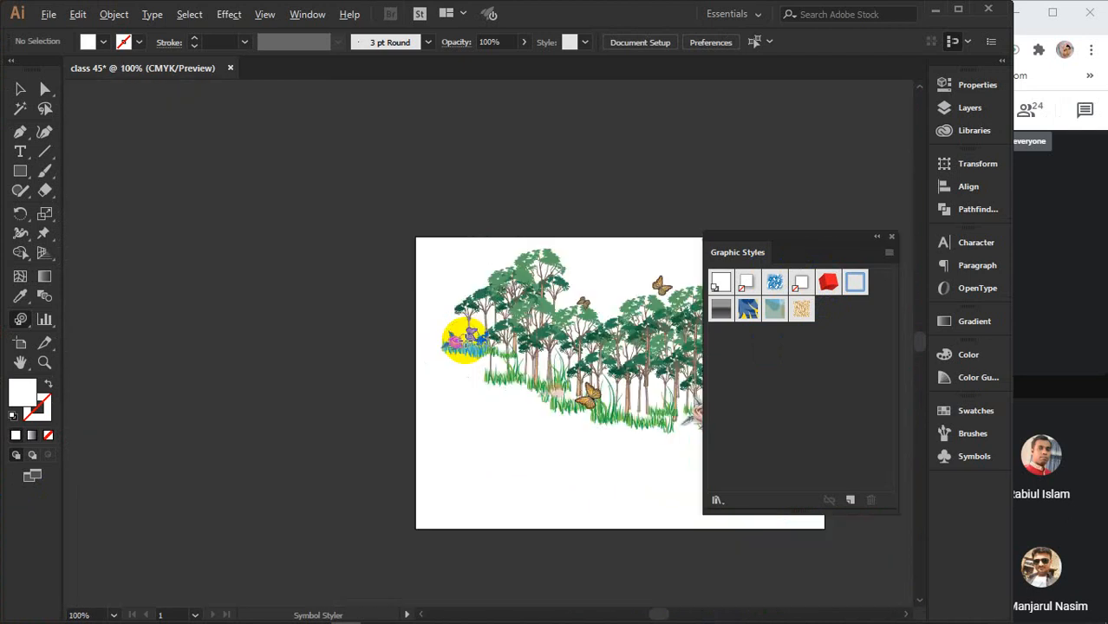
key(space)
drag(569, 398, 470, 415)
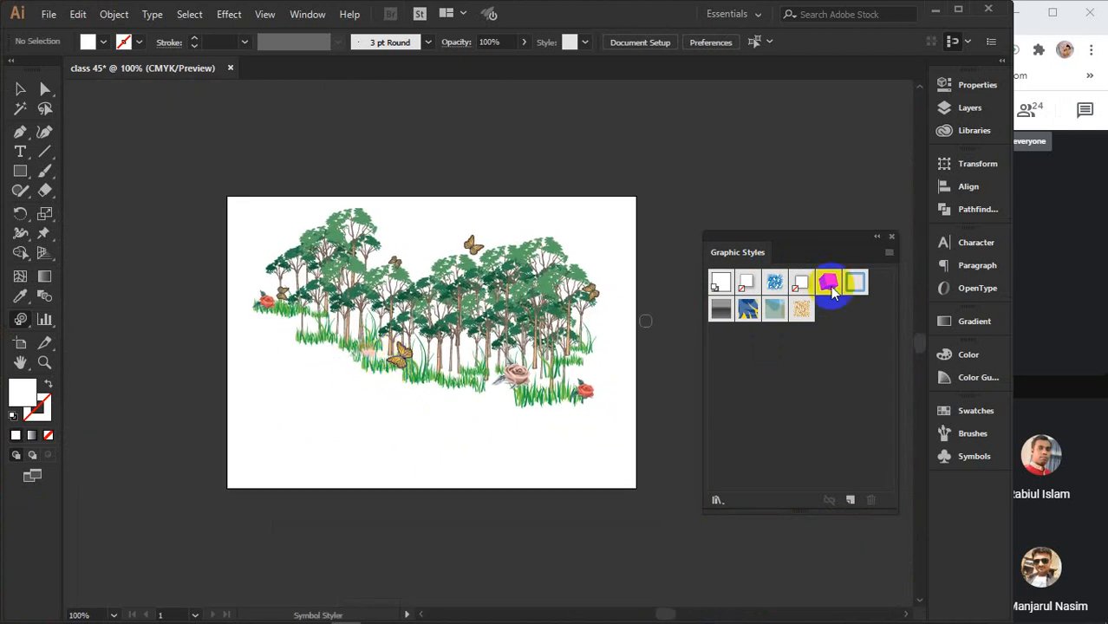
click(891, 236)
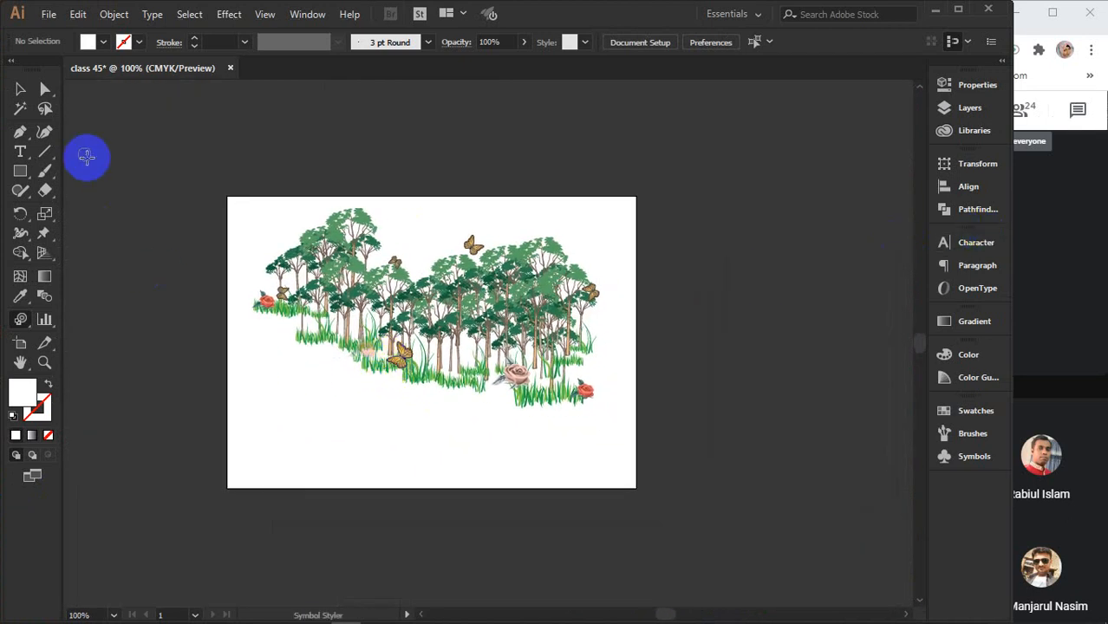
- Select all the forest artwork on the artboard and delete it
click(20, 89)
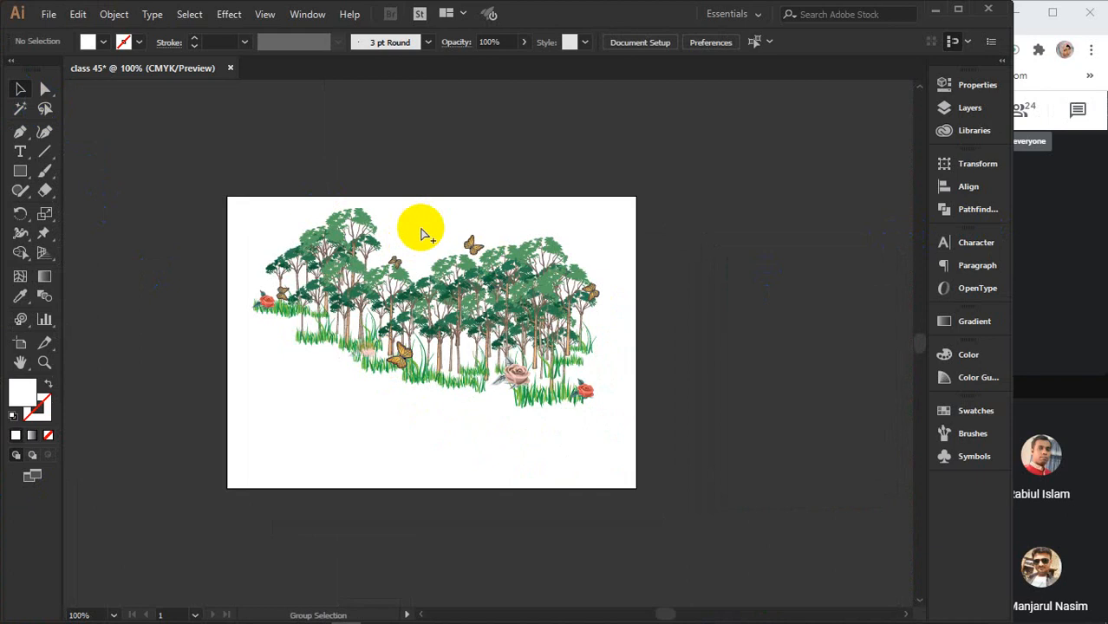
click(420, 234)
click(677, 390)
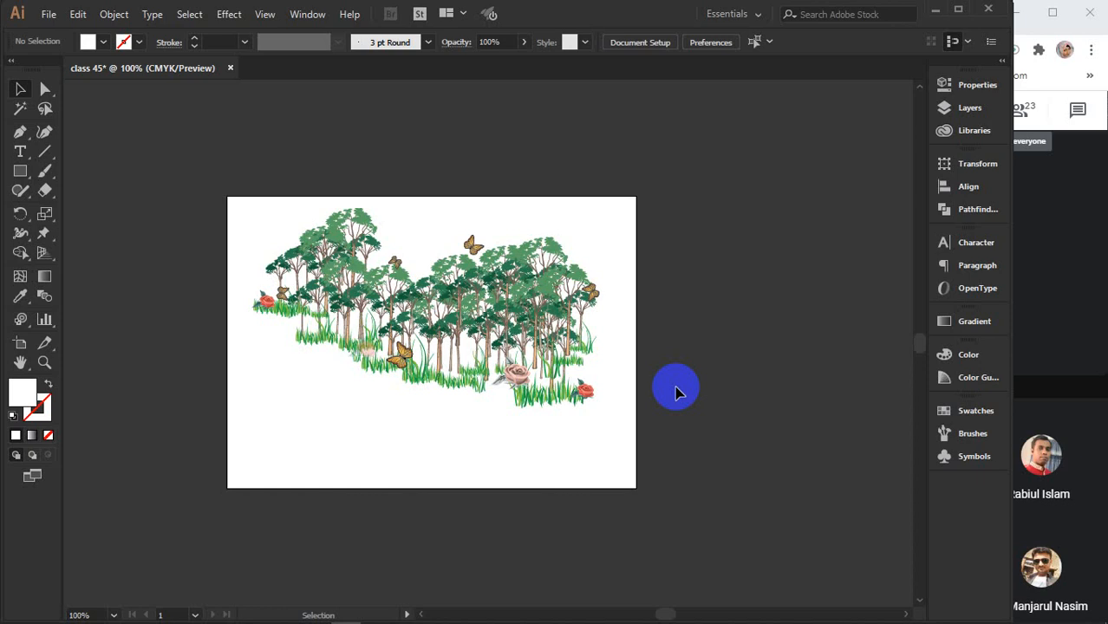
click(386, 250)
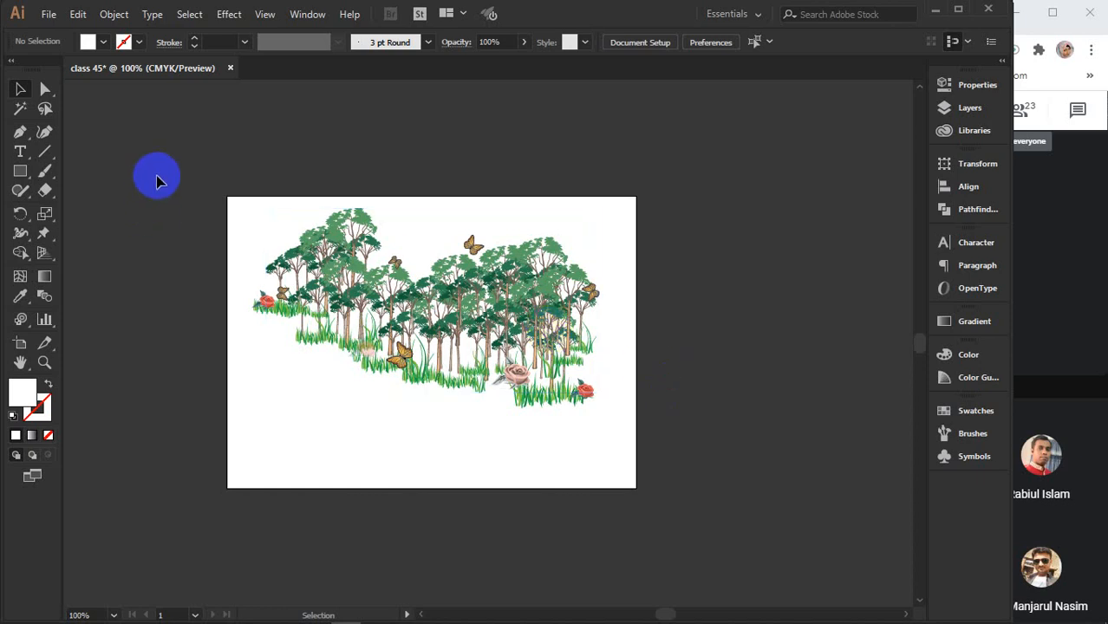
drag(160, 174, 733, 542)
key(Delete)
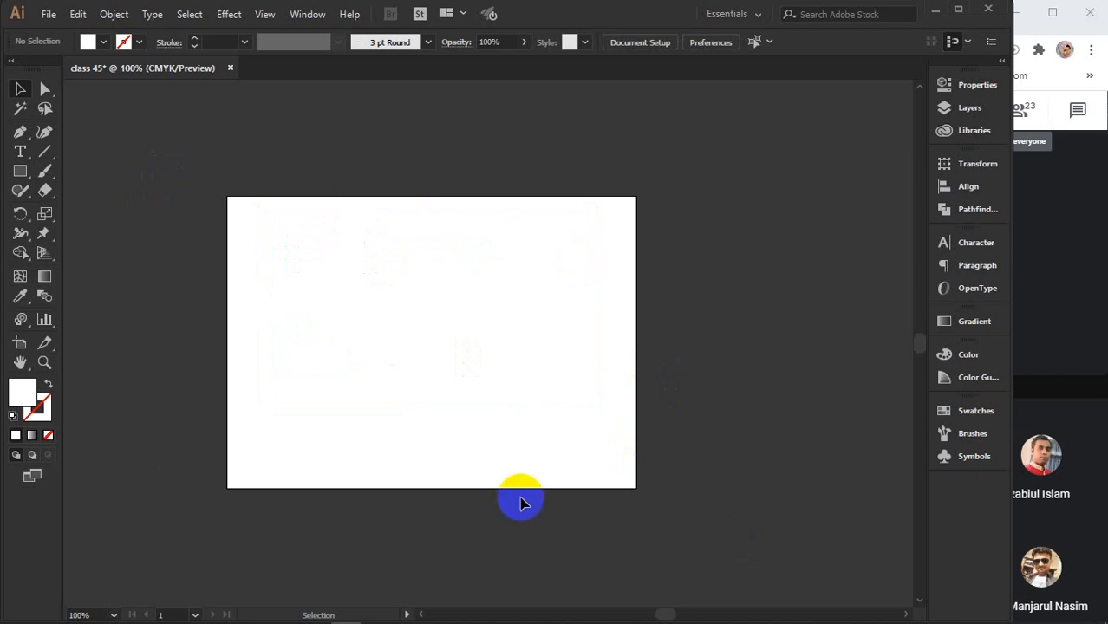
- Open the 3D Symbols library and enlarge it to show all of its symbols
scroll(380, 359, up, 2)
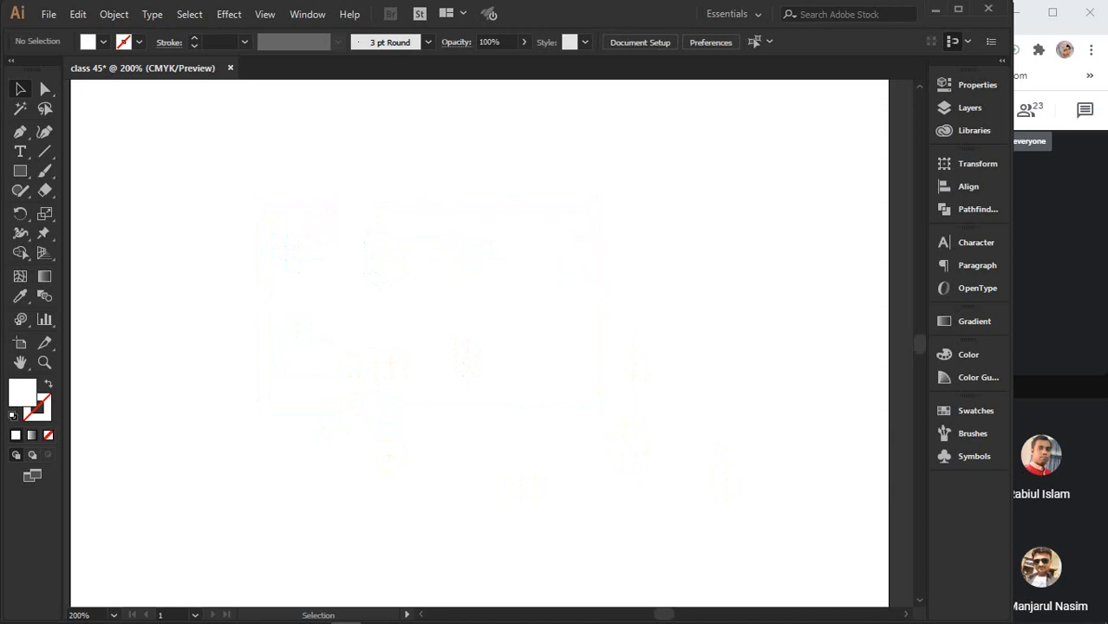
click(966, 456)
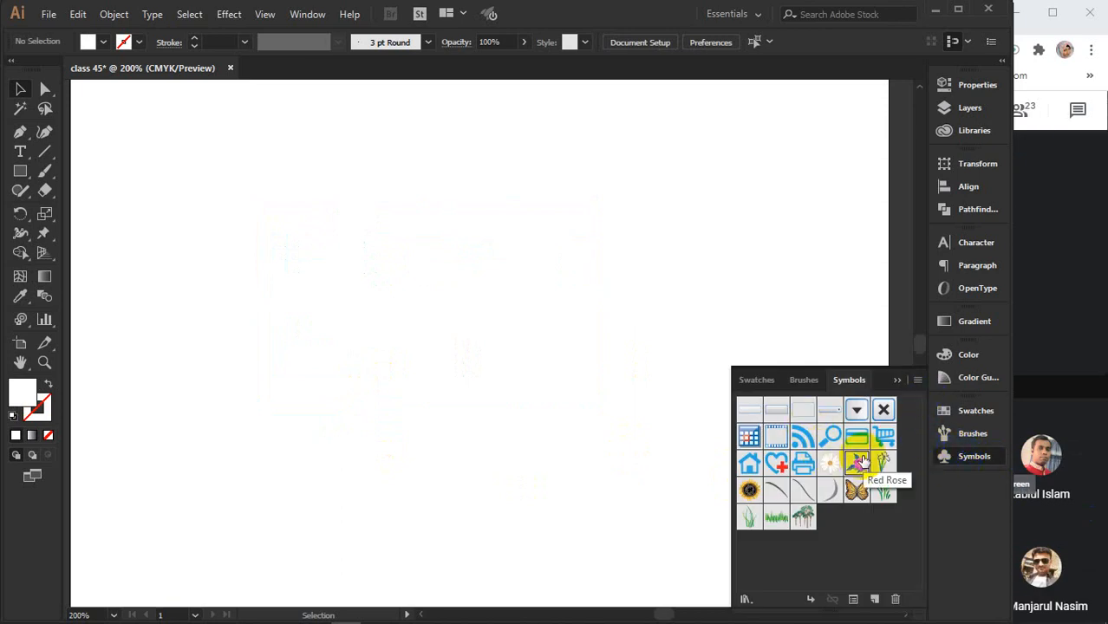
click(918, 380)
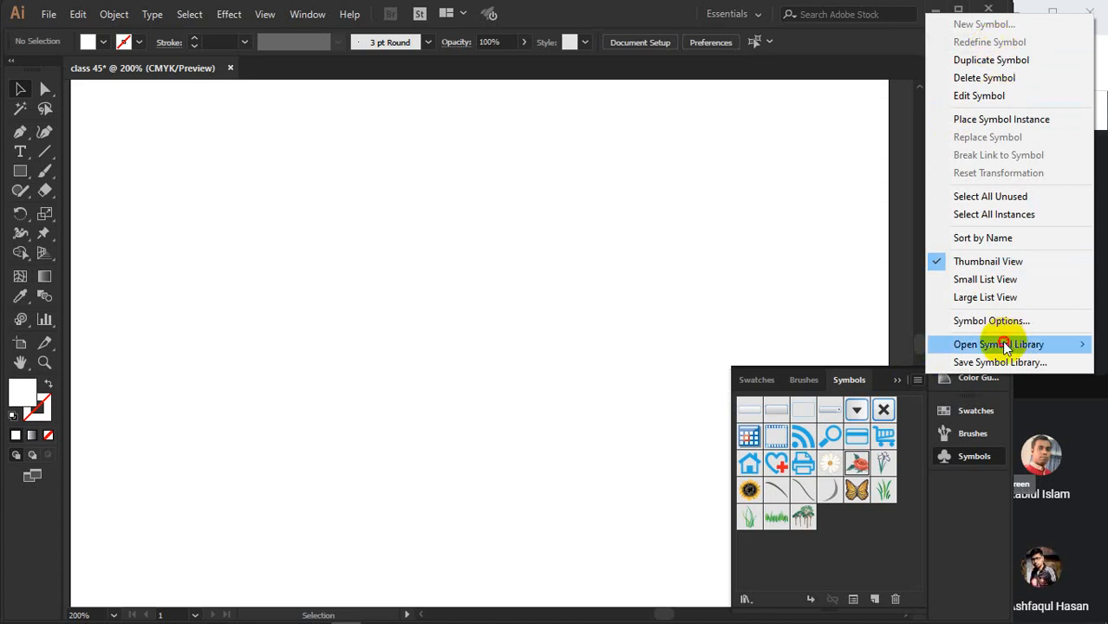
mouse_move(1006, 347)
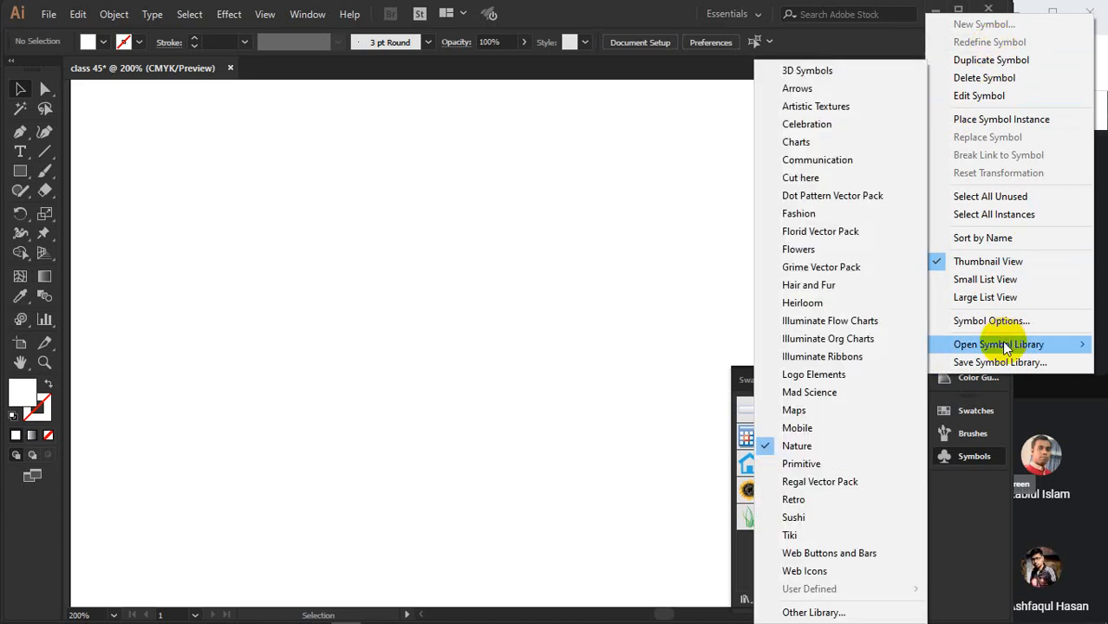
click(803, 73)
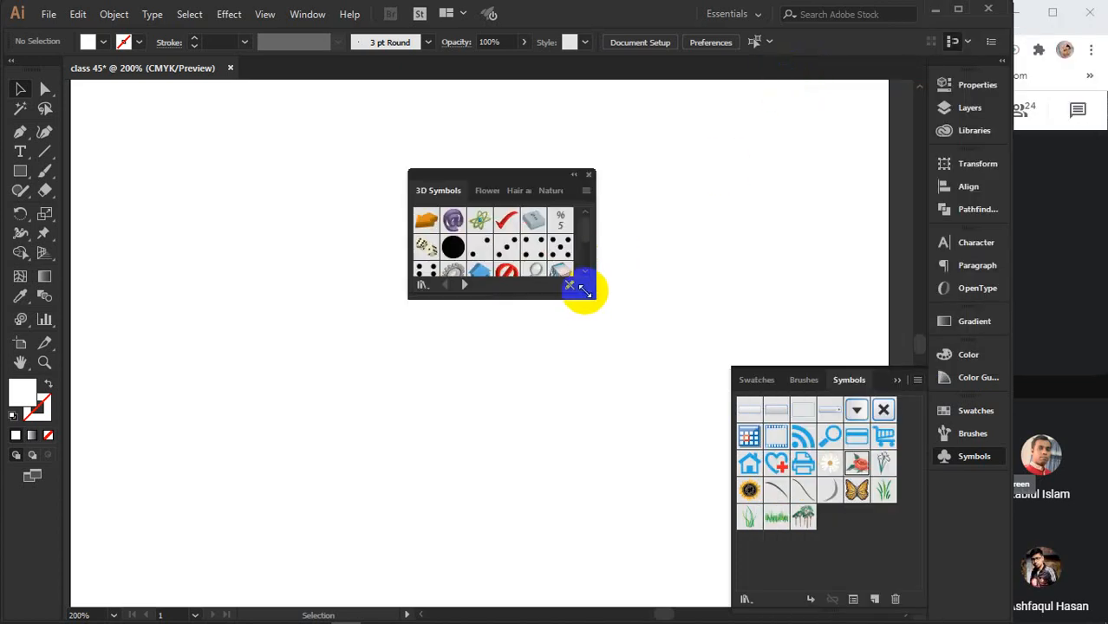
drag(585, 297, 632, 413)
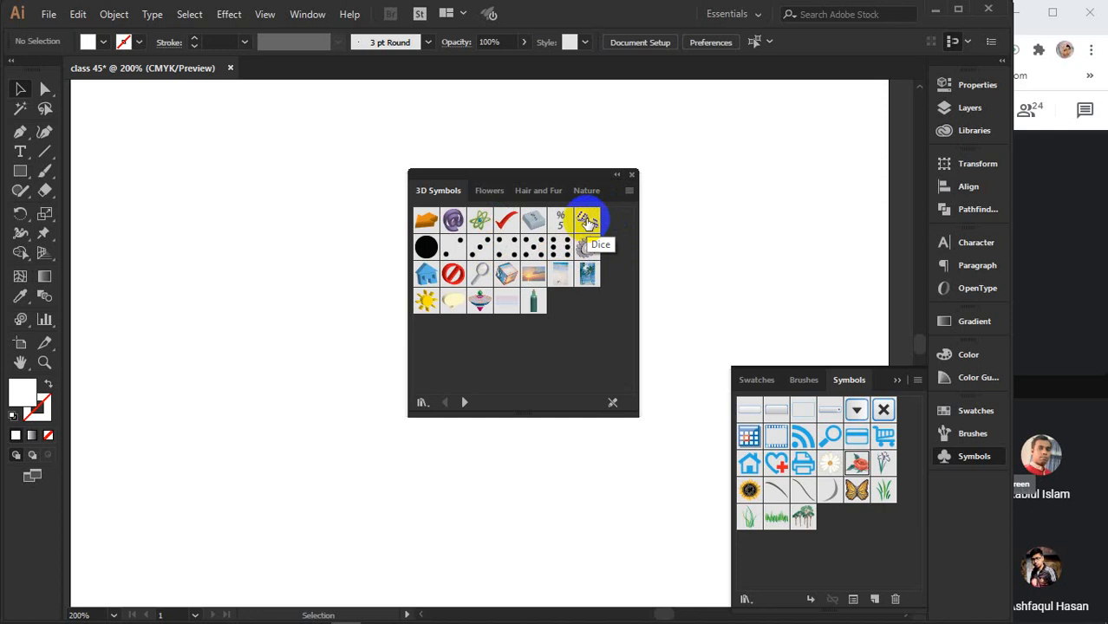
- Spray one Wine Bottle symbol from the 3D Symbols library near the middle of the artboard, close the library and deselect the bottle
click(535, 304)
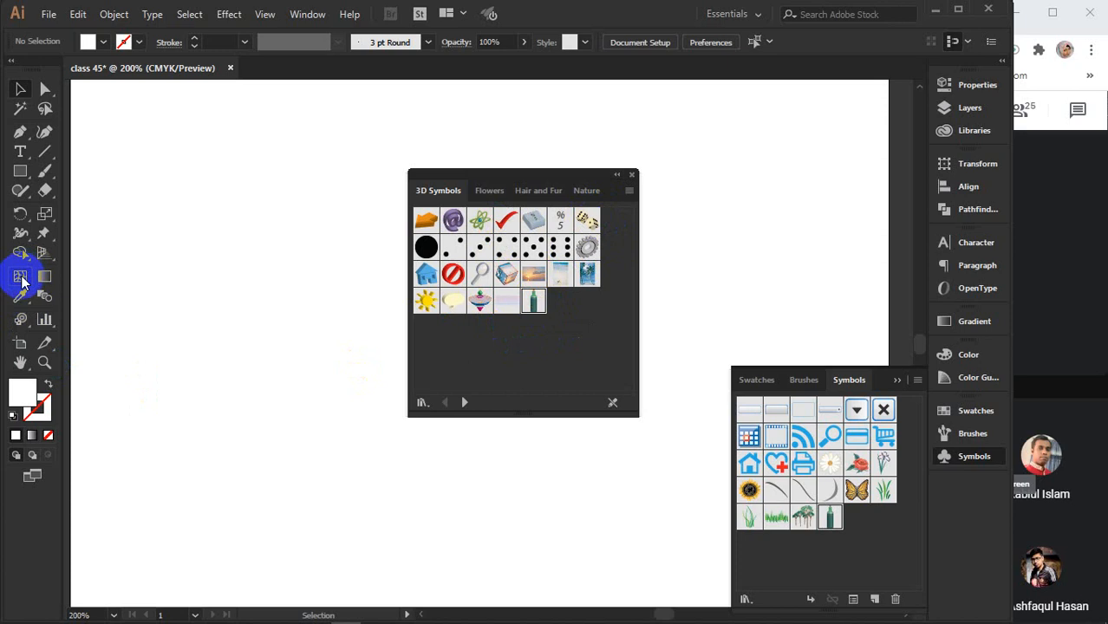
click(20, 321)
click(111, 319)
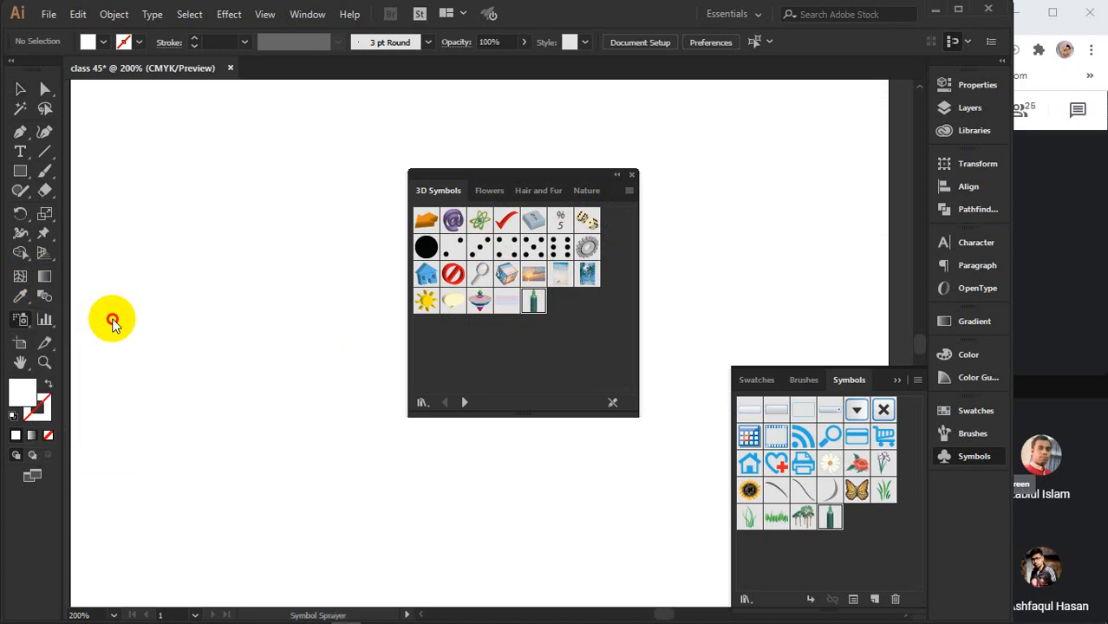
click(633, 176)
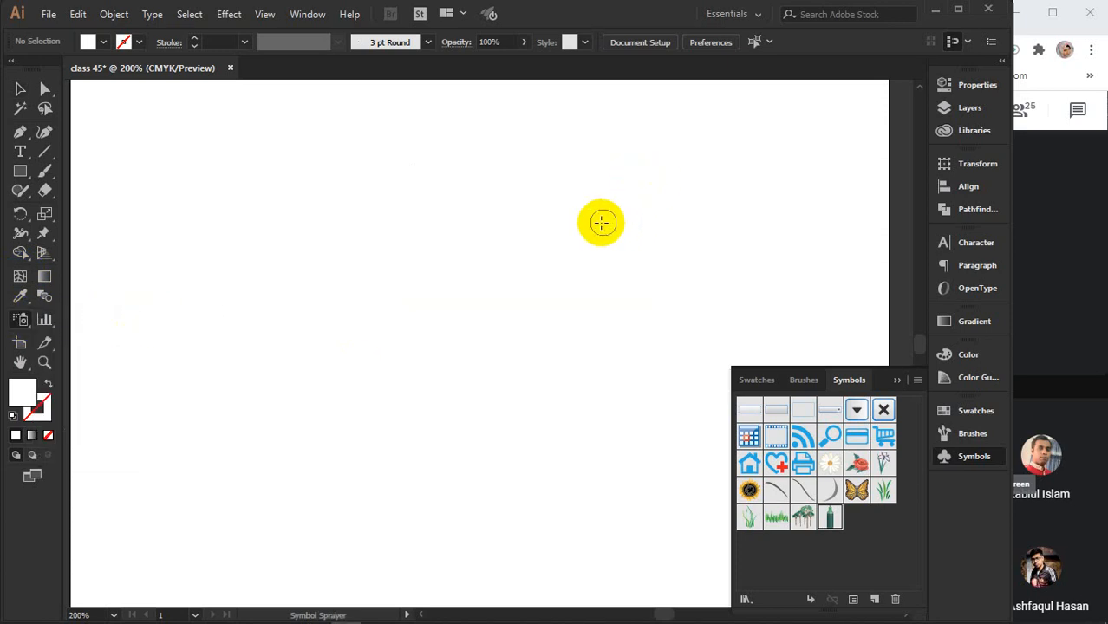
click(435, 339)
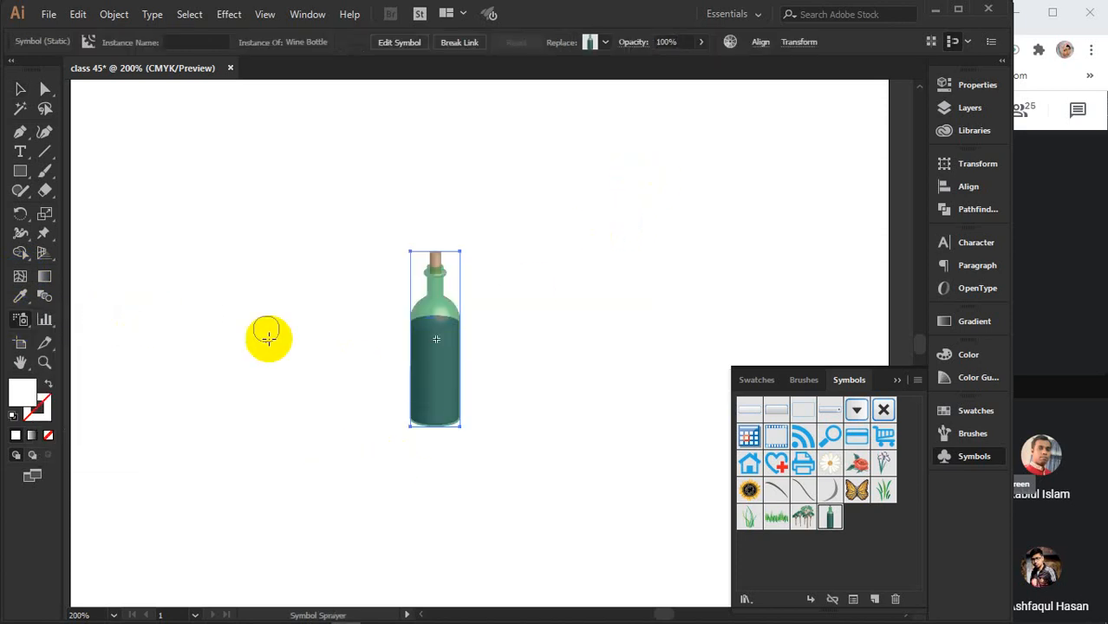
click(20, 89)
click(253, 249)
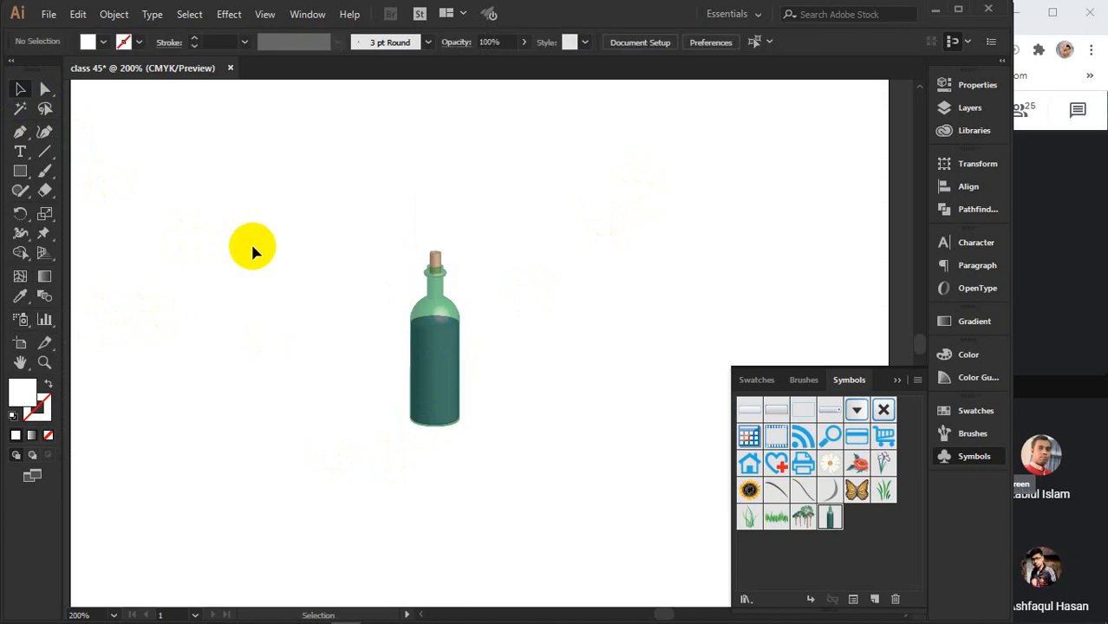
- Open the Artistic Textures symbol library, enlarge it to view all of its symbols, and close it
click(916, 380)
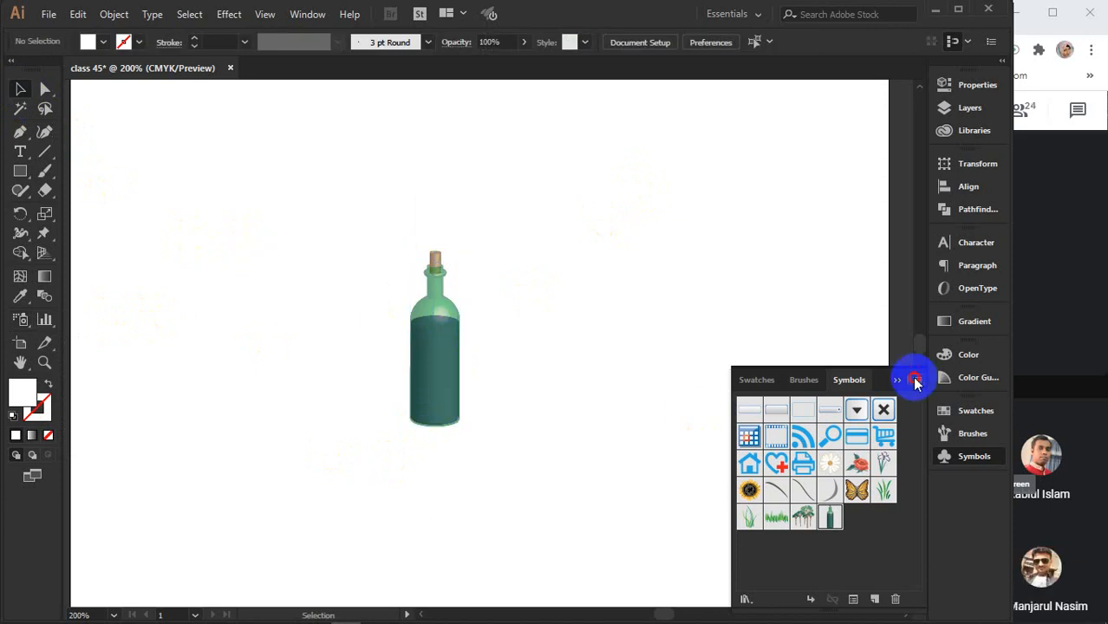
mouse_move(938, 346)
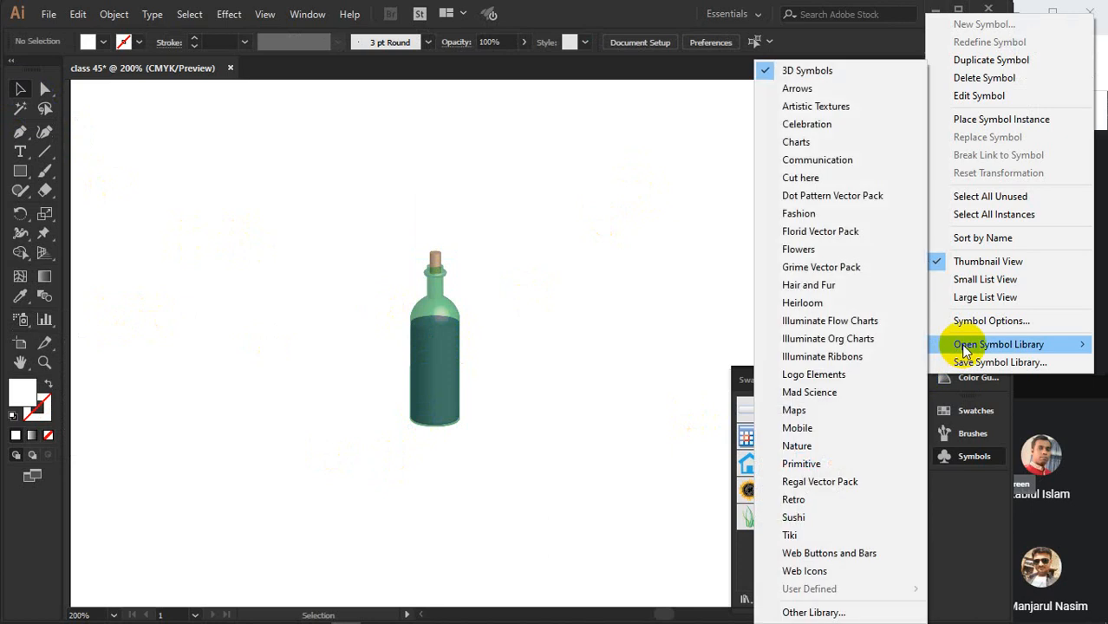
click(823, 106)
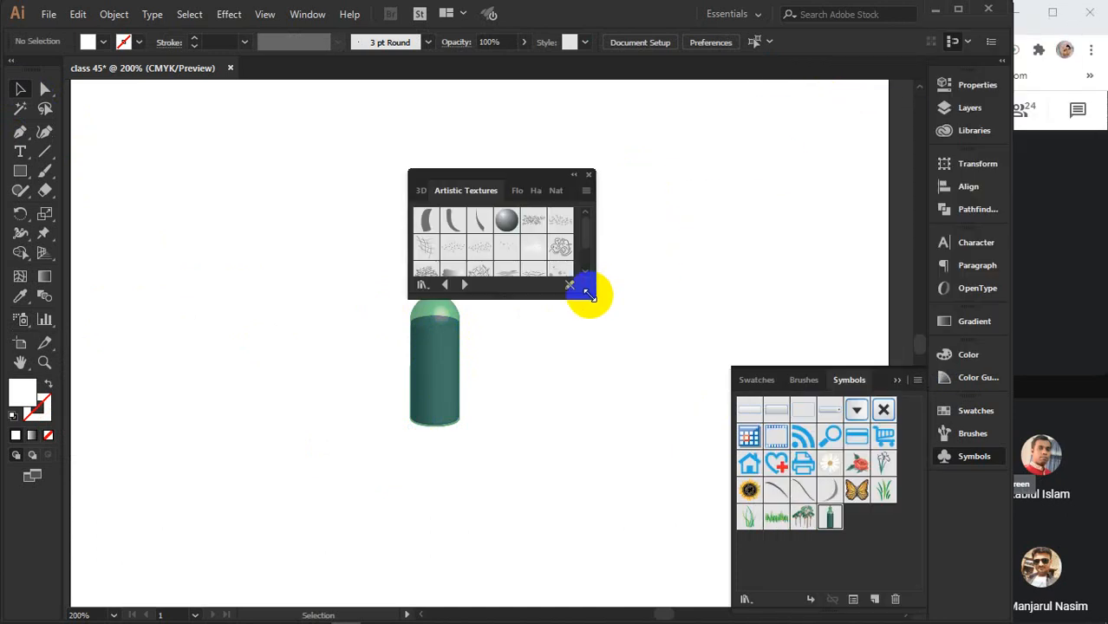
drag(593, 297, 652, 397)
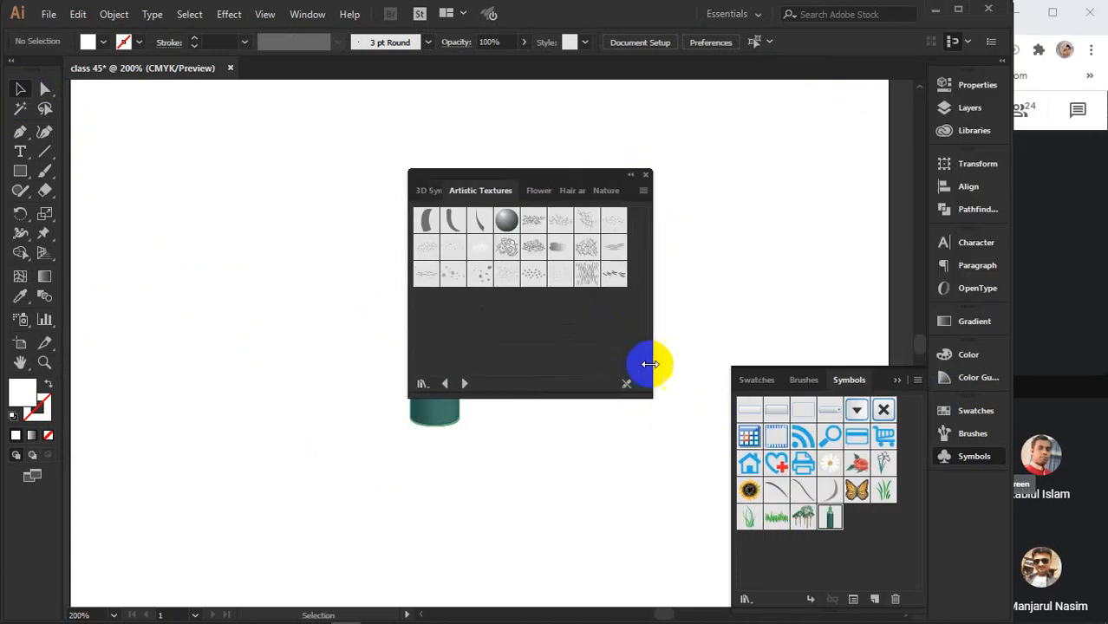
click(646, 174)
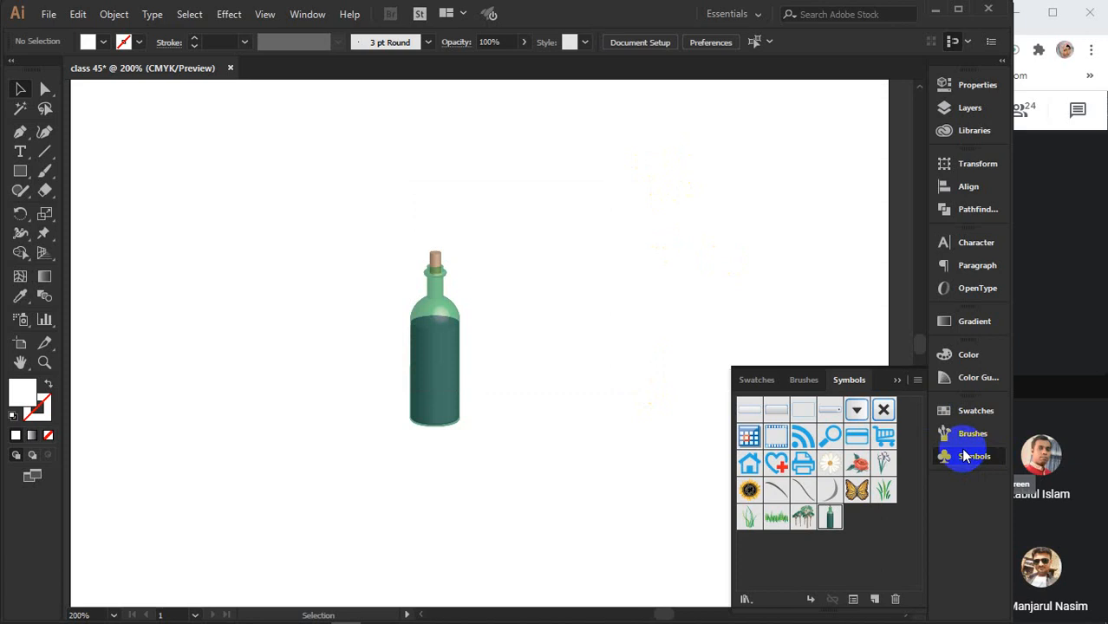
- Open and enlarge the Dot Pattern Vector Pack library, add its first splatter symbol to the document's symbols, and move the library off the bottle
click(917, 380)
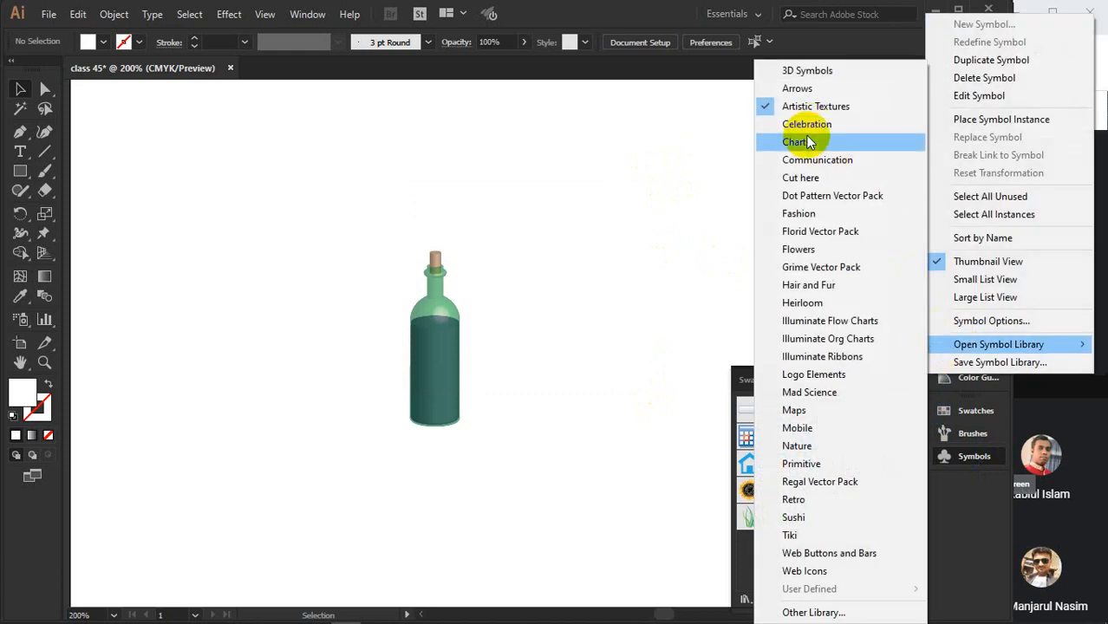
click(809, 196)
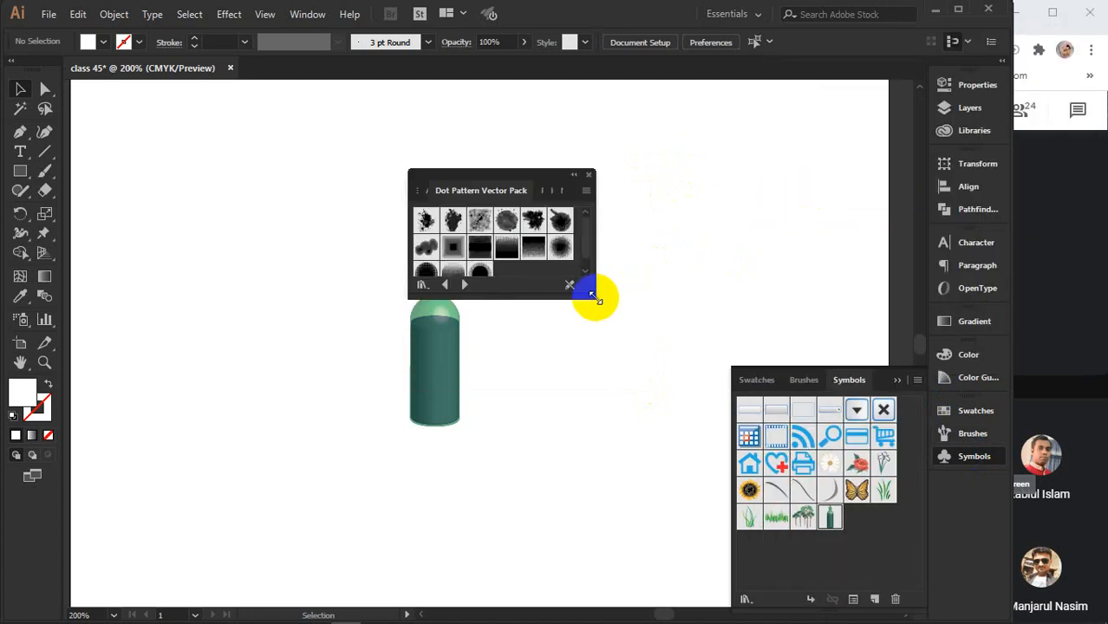
drag(593, 296, 690, 399)
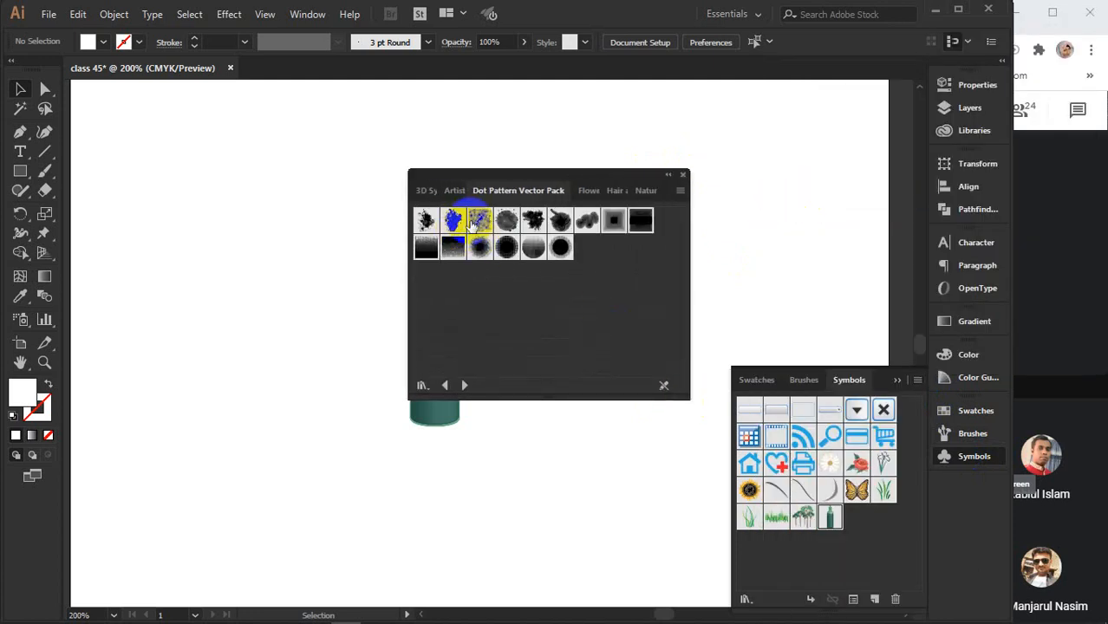
click(425, 220)
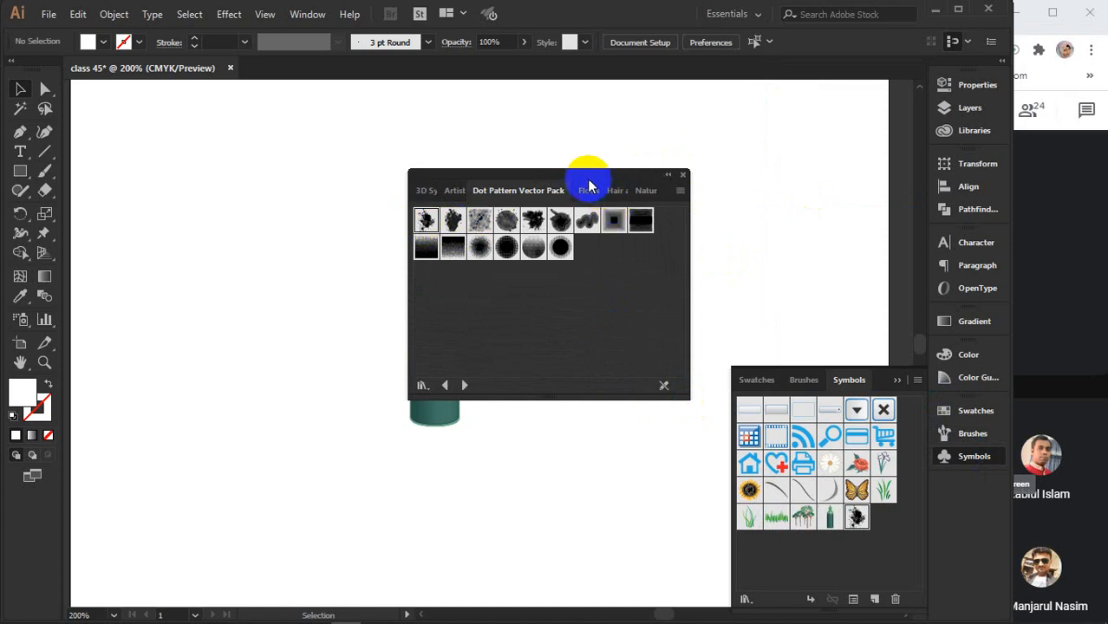
drag(586, 177, 734, 156)
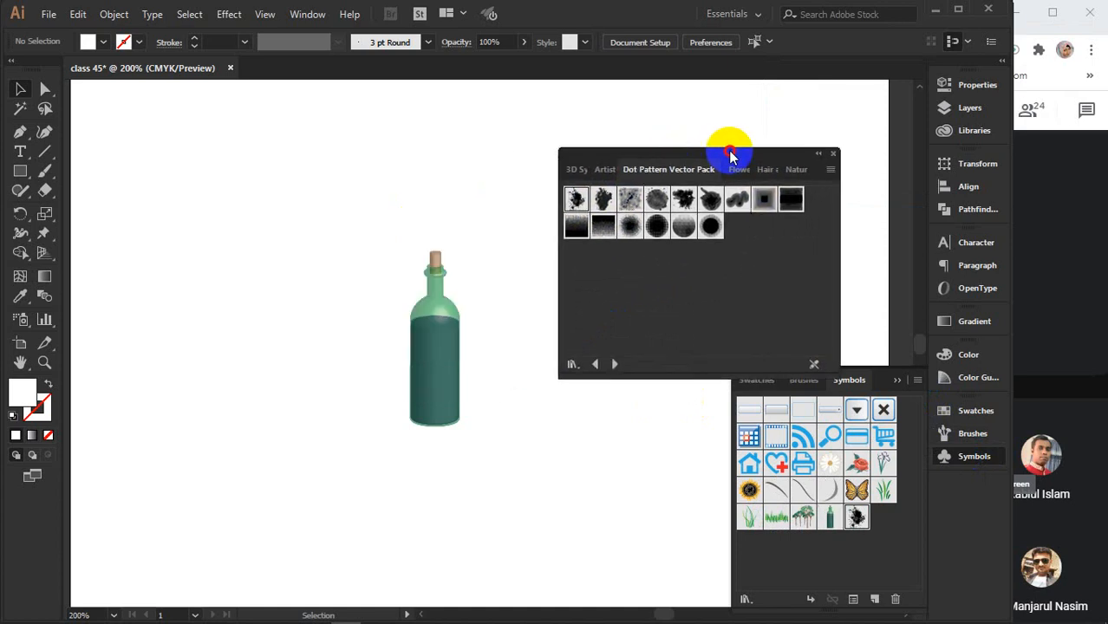
- Spray one splatter symbol from the Dot Pattern Vector Pack onto the artboard and scale it to about 2.5 × 3.4 in
click(20, 319)
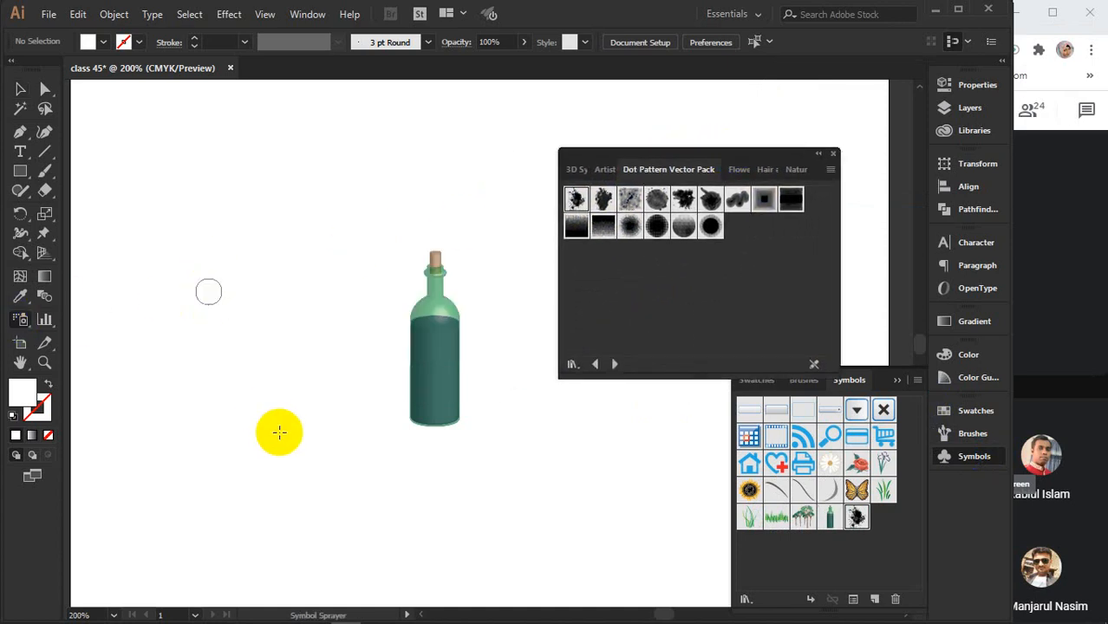
click(208, 291)
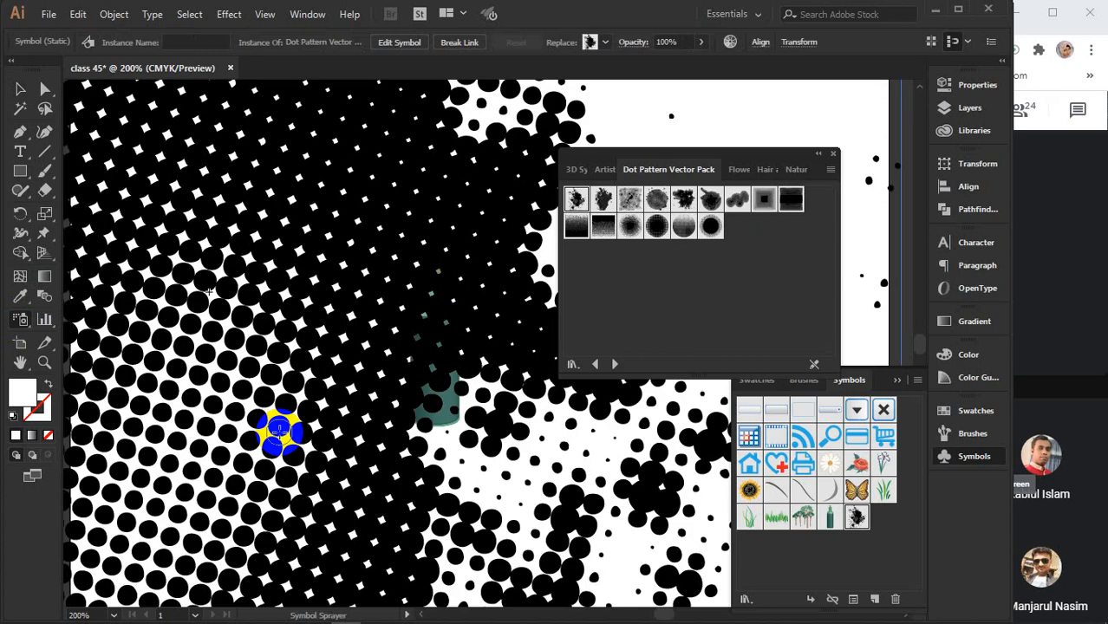
key(ctrl+minus)
key(ctrl+minus)
key(ctrl+minus)
click(20, 89)
click(283, 213)
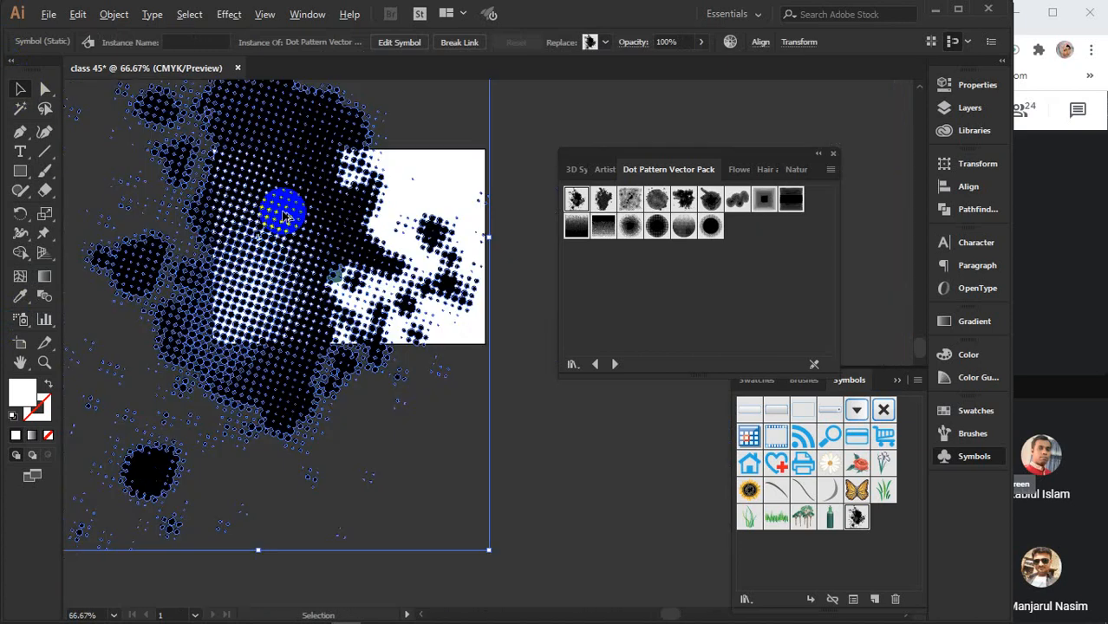
key(ctrl+minus)
key(ctrl+minus)
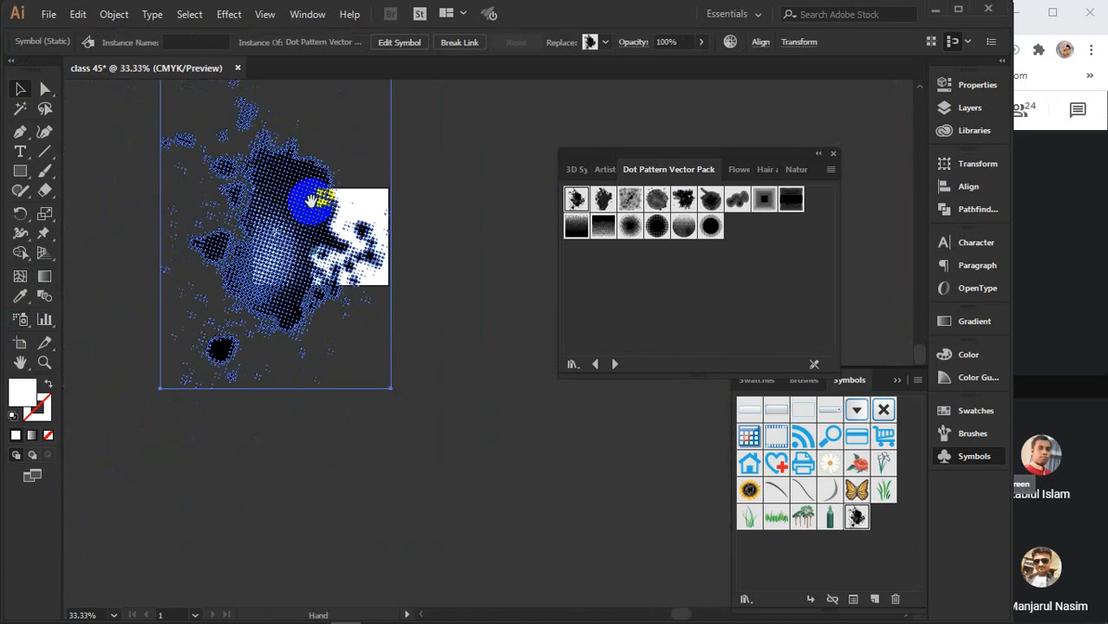
drag(310, 201, 333, 299)
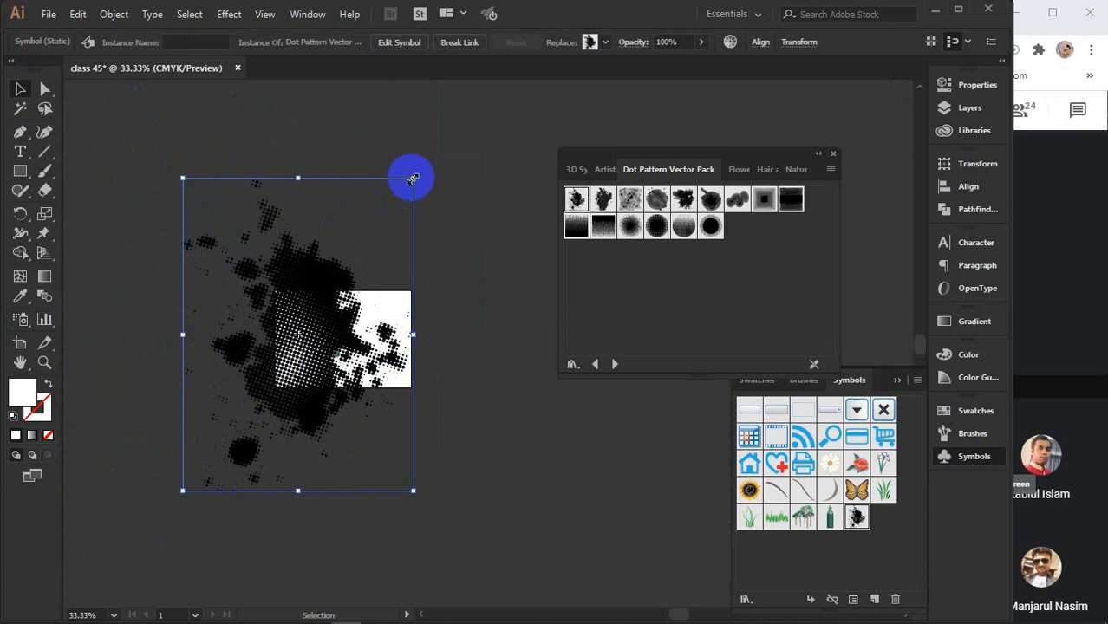
drag(413, 178, 322, 309)
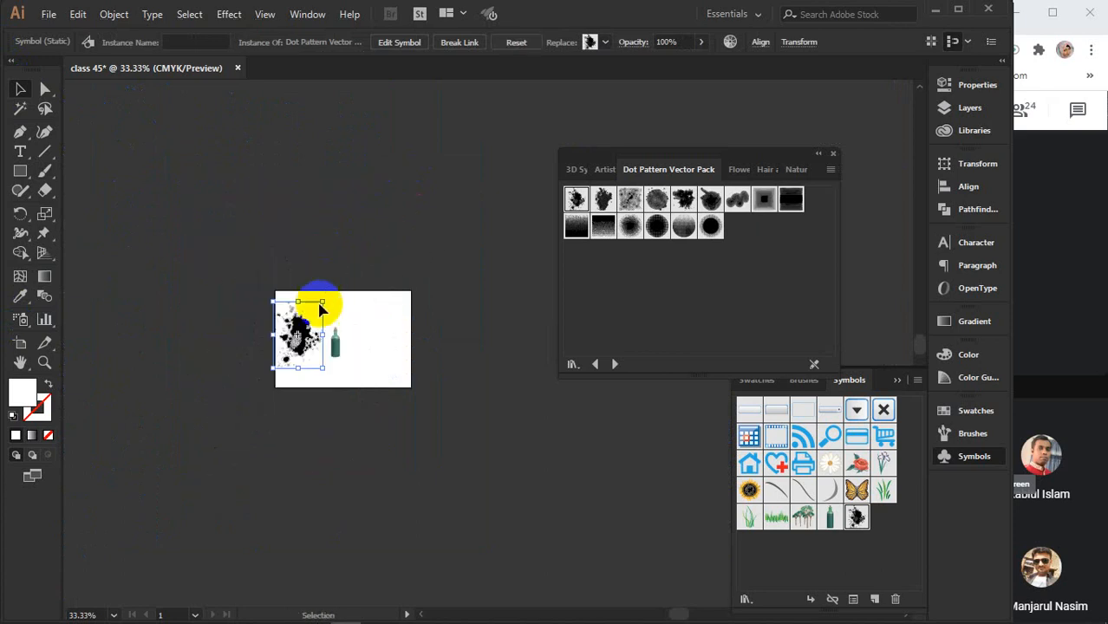
- Move the wine bottle symbol to the lower right part of the artboard, away from the splatter
key(ctrl+plus)
key(ctrl+plus)
key(ctrl+plus)
key(ctrl+plus)
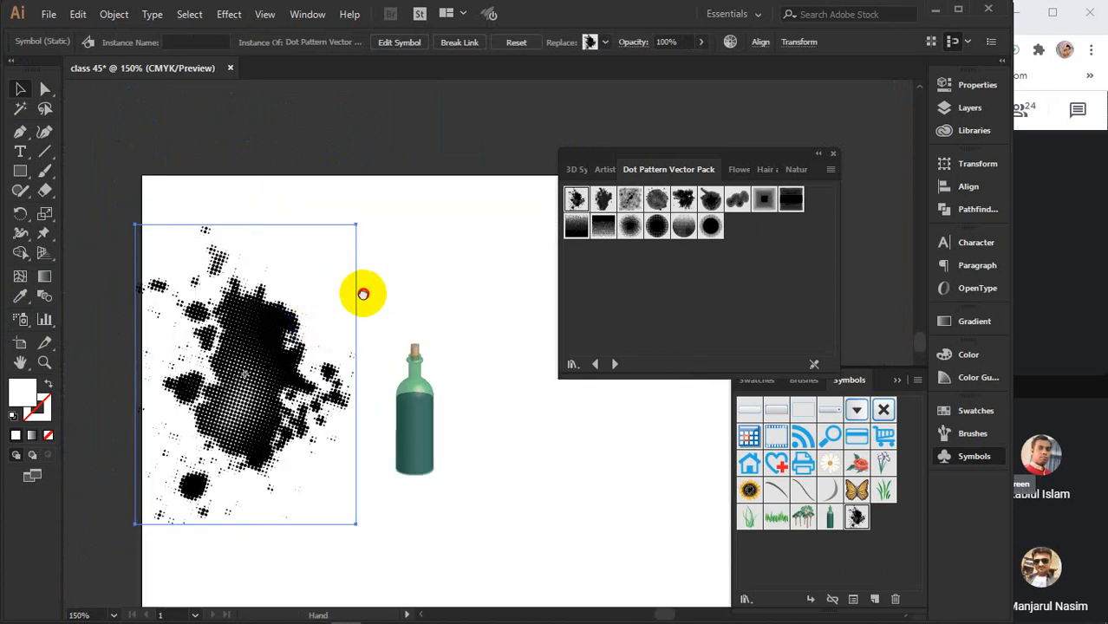
drag(389, 357, 583, 440)
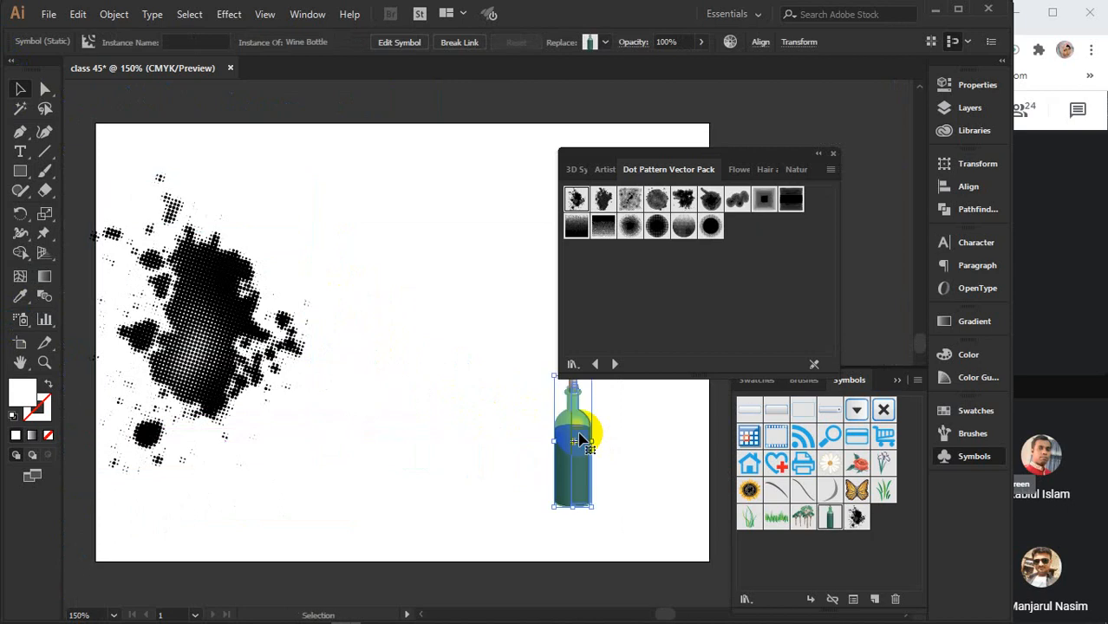
- Position the splatter symbol fully inside the left half of the artboard and inspect its dot pattern up close
drag(202, 321, 323, 329)
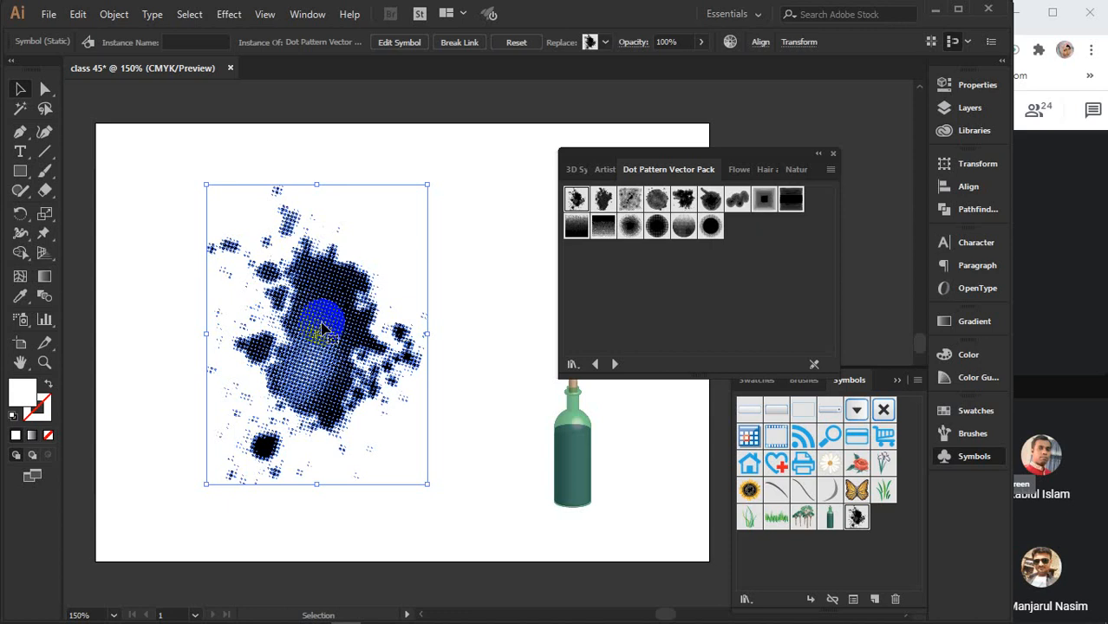
click(507, 246)
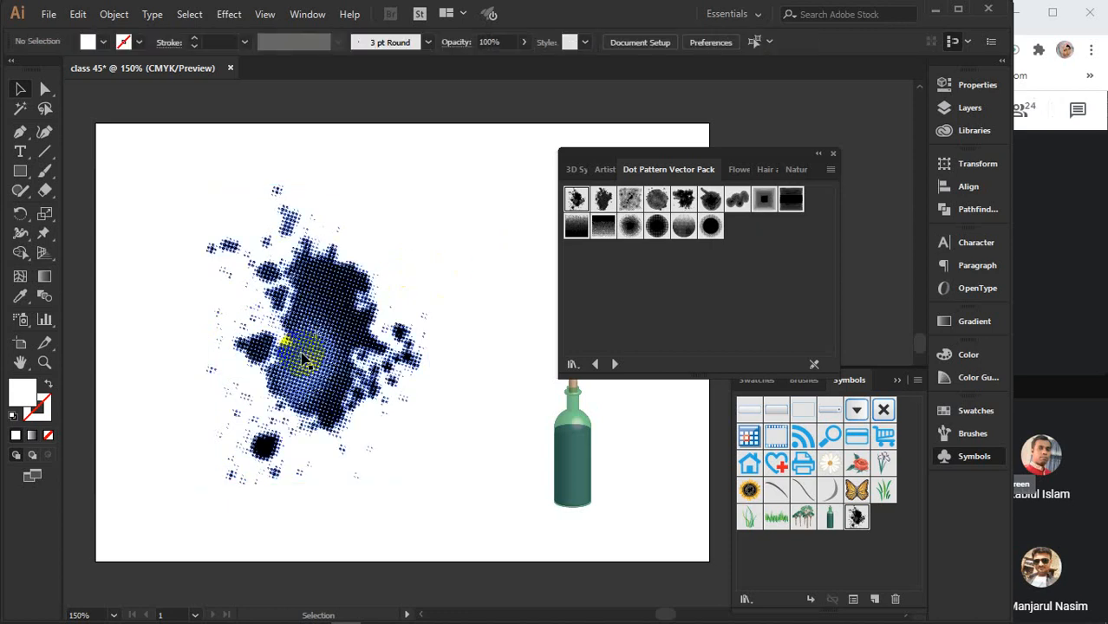
drag(302, 353, 283, 325)
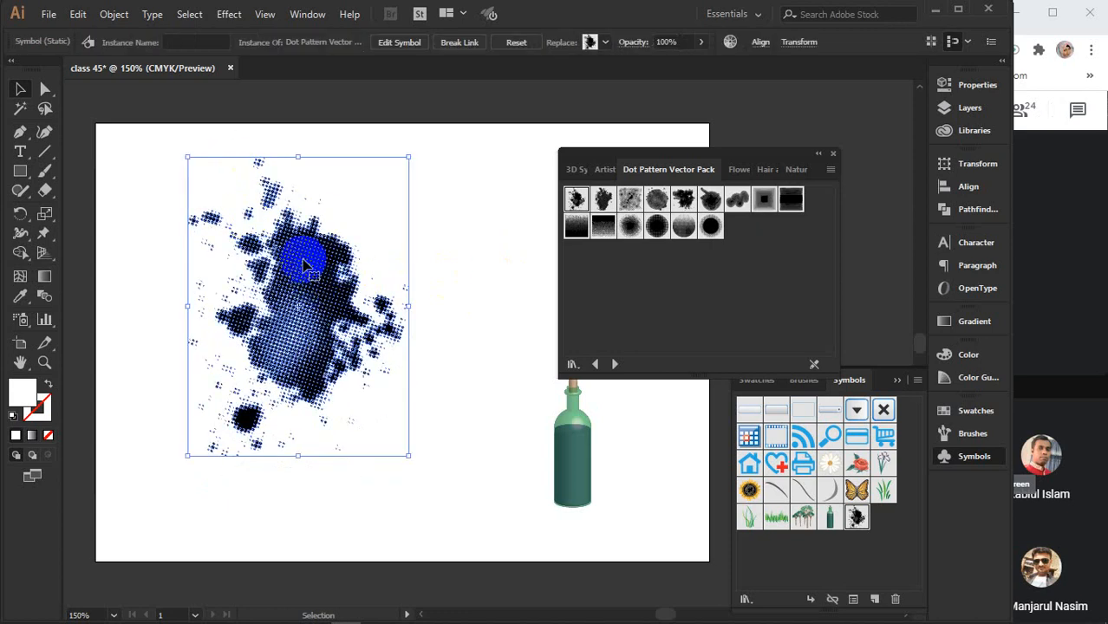
scroll(305, 267, up, 4)
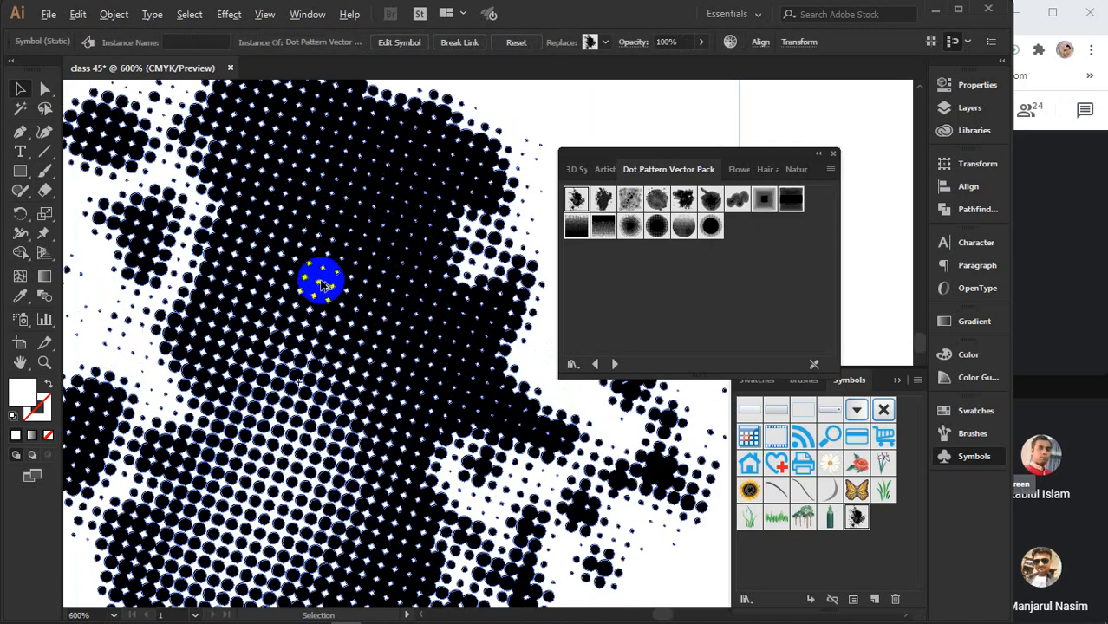
scroll(321, 282, down, 2)
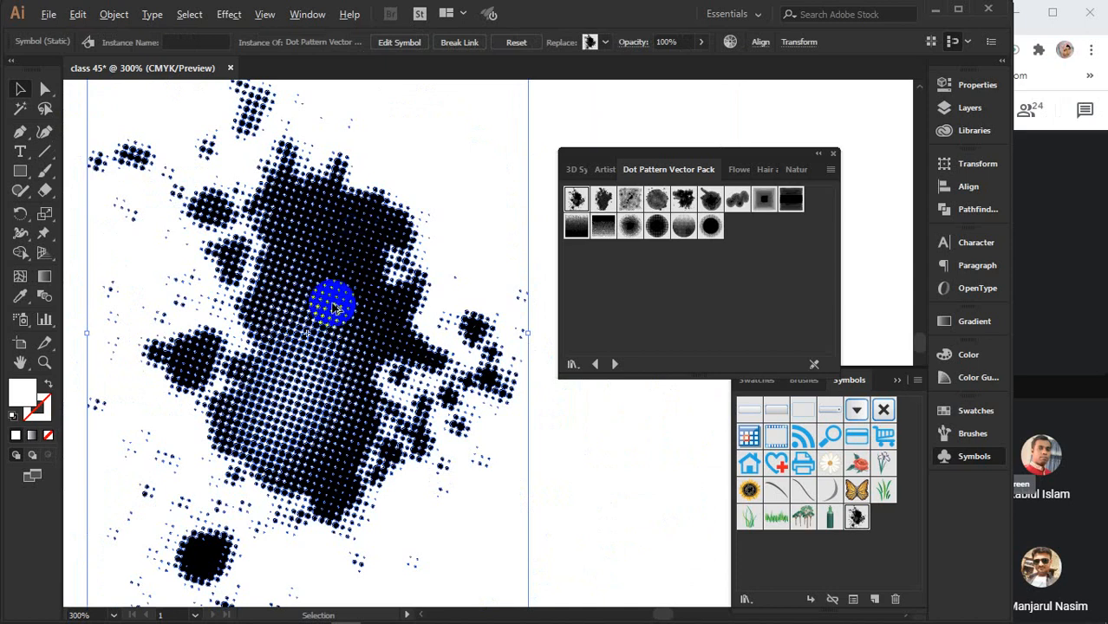
scroll(333, 305, down, 2)
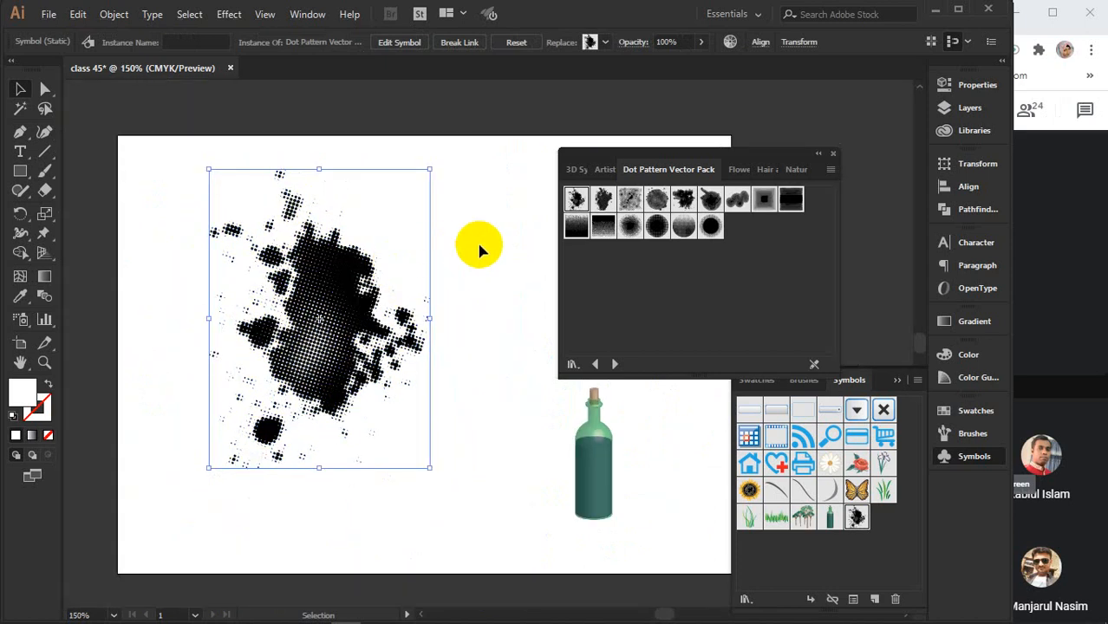
click(482, 251)
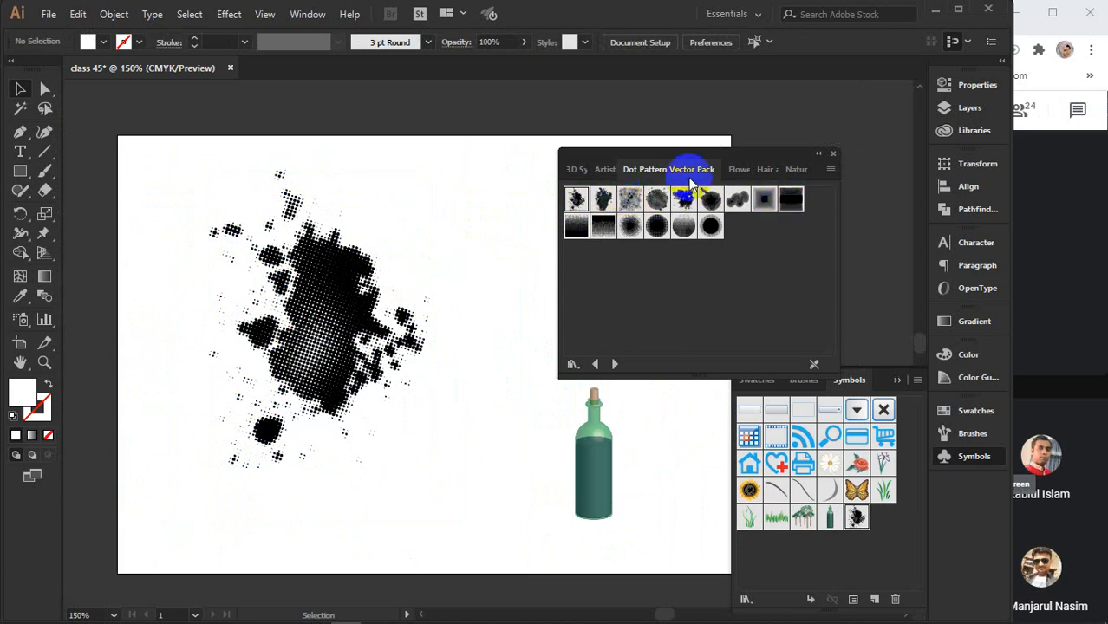
click(283, 312)
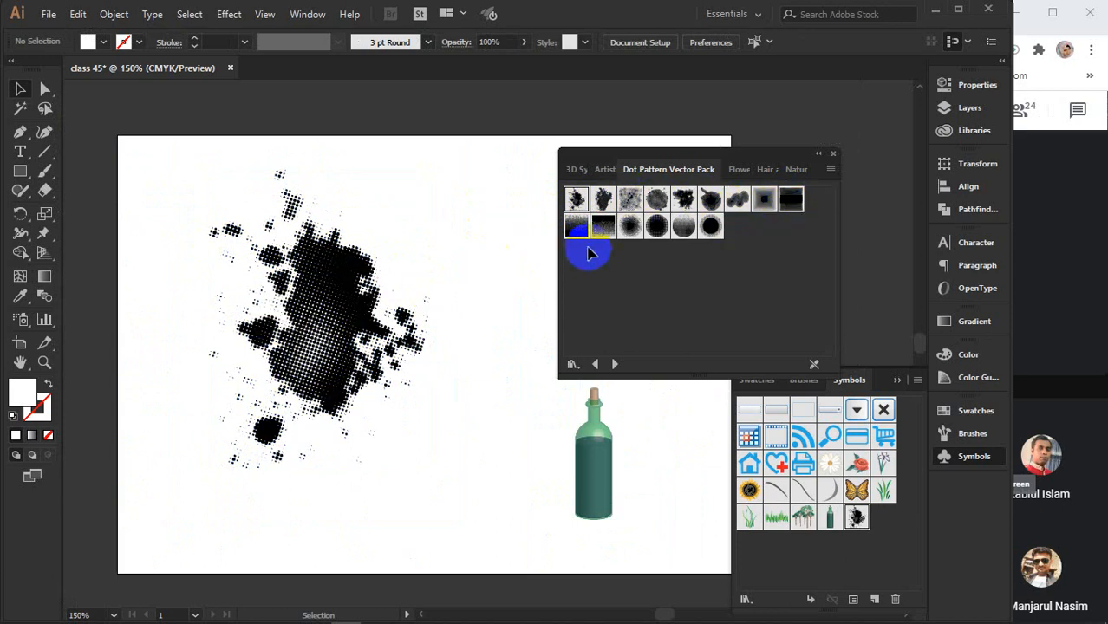
- Try to recolor the splatter symbol bright red with Recolor Artwork, without limiting the color choice to web colors
click(334, 292)
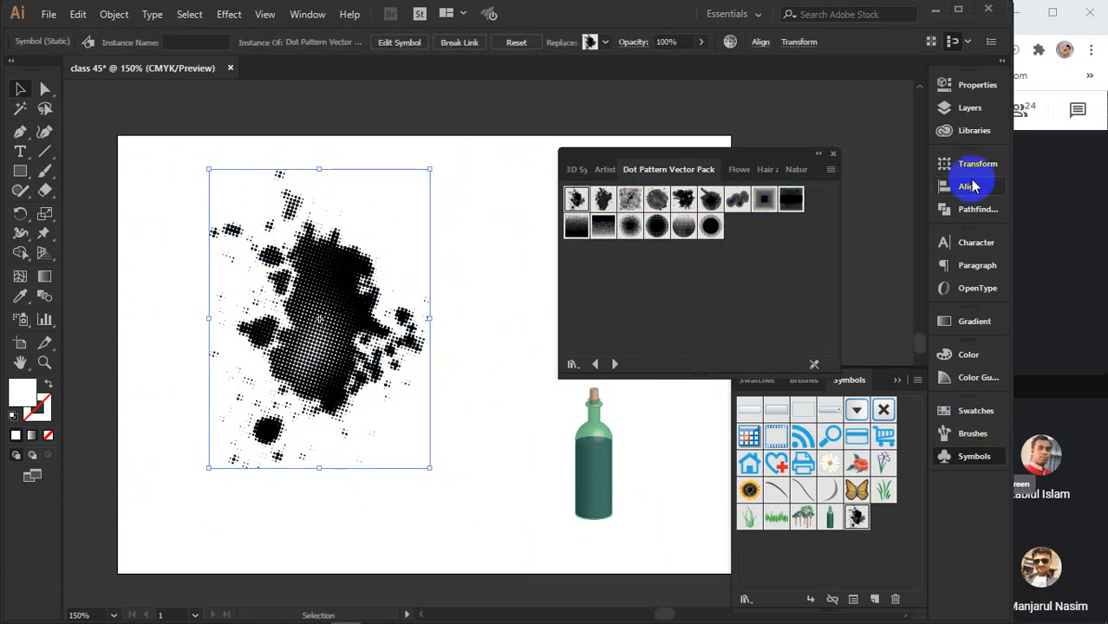
click(972, 84)
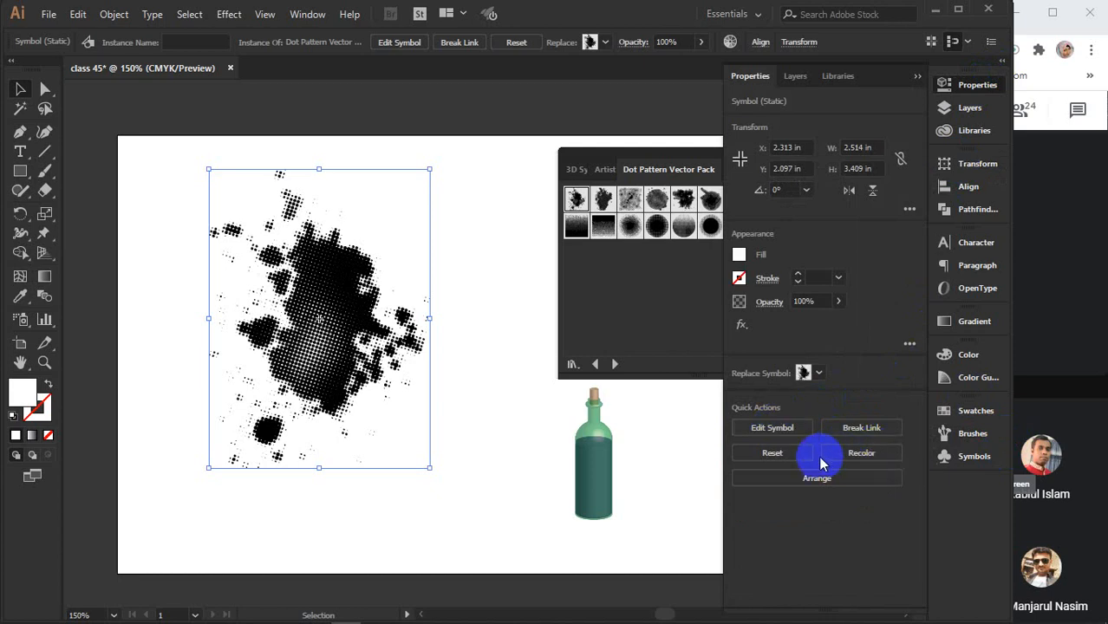
click(854, 456)
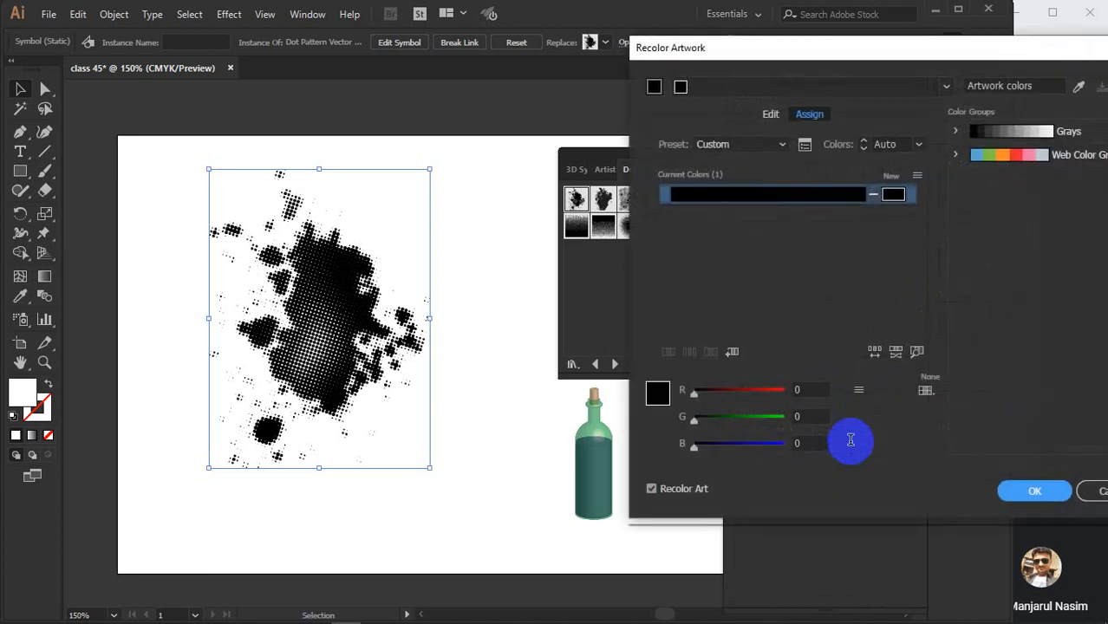
double_click(657, 393)
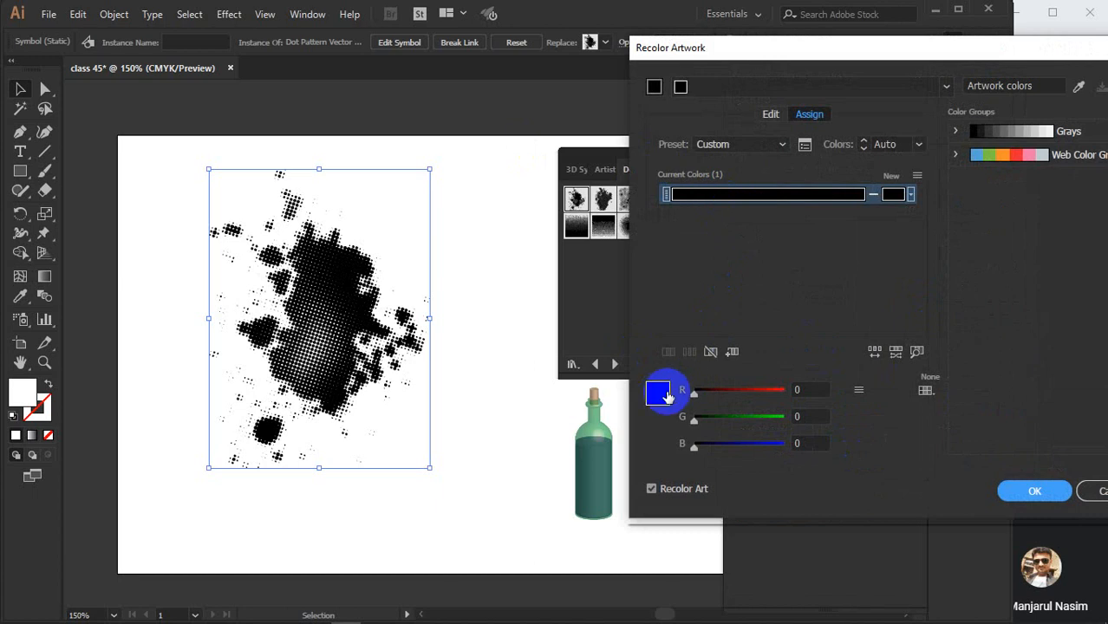
click(845, 178)
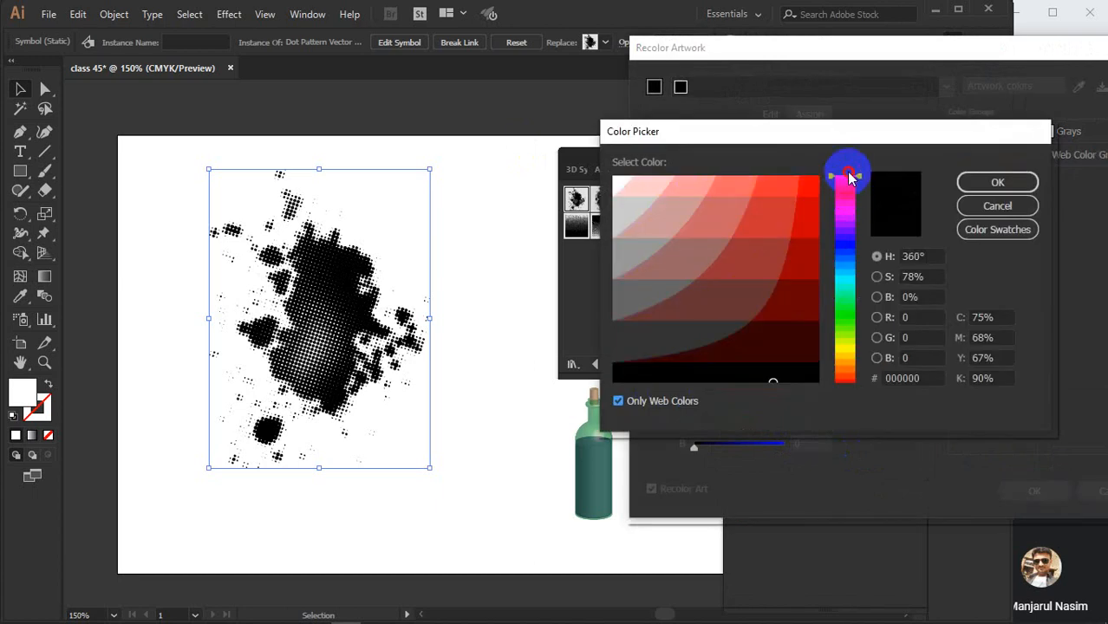
click(619, 403)
drag(766, 227, 818, 176)
click(980, 187)
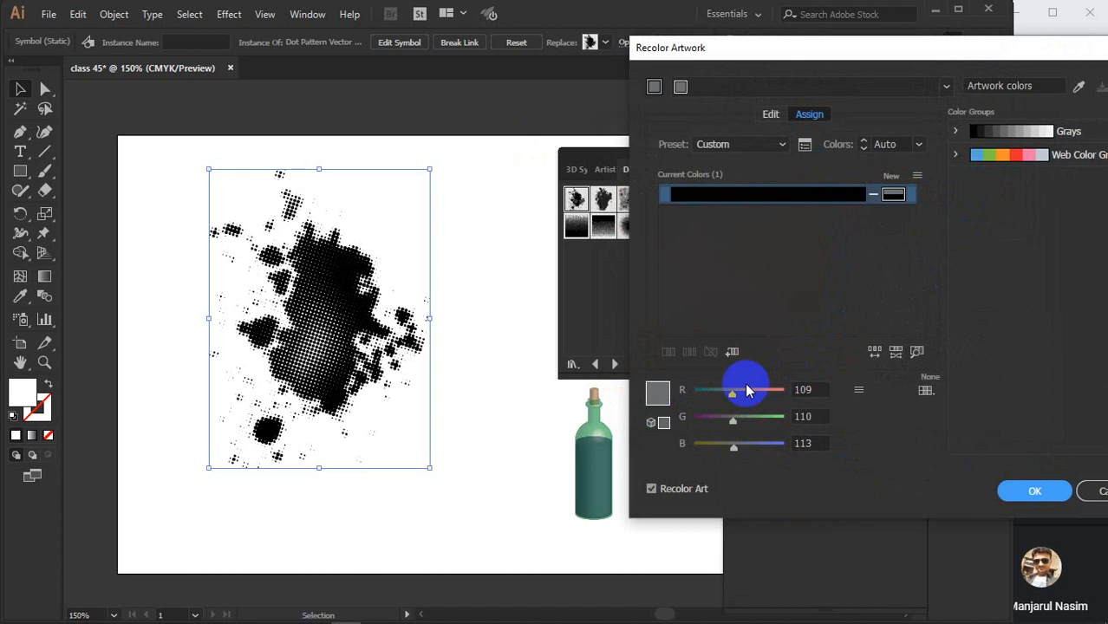
- Try assigning the web color red ff0000 as the replacement for the splatter's black
click(658, 394)
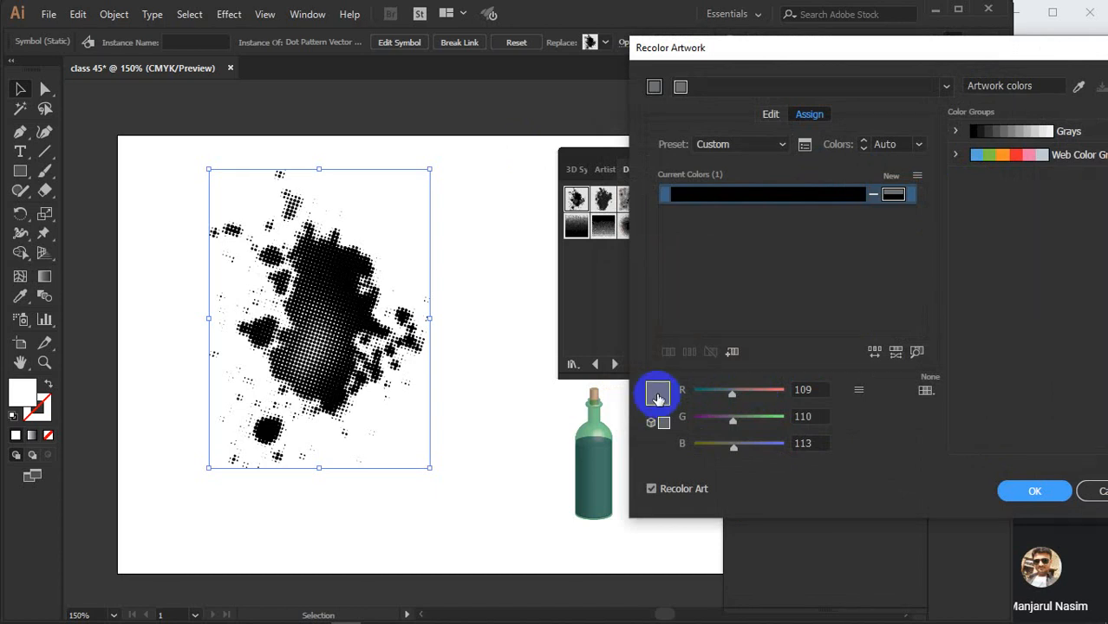
click(957, 157)
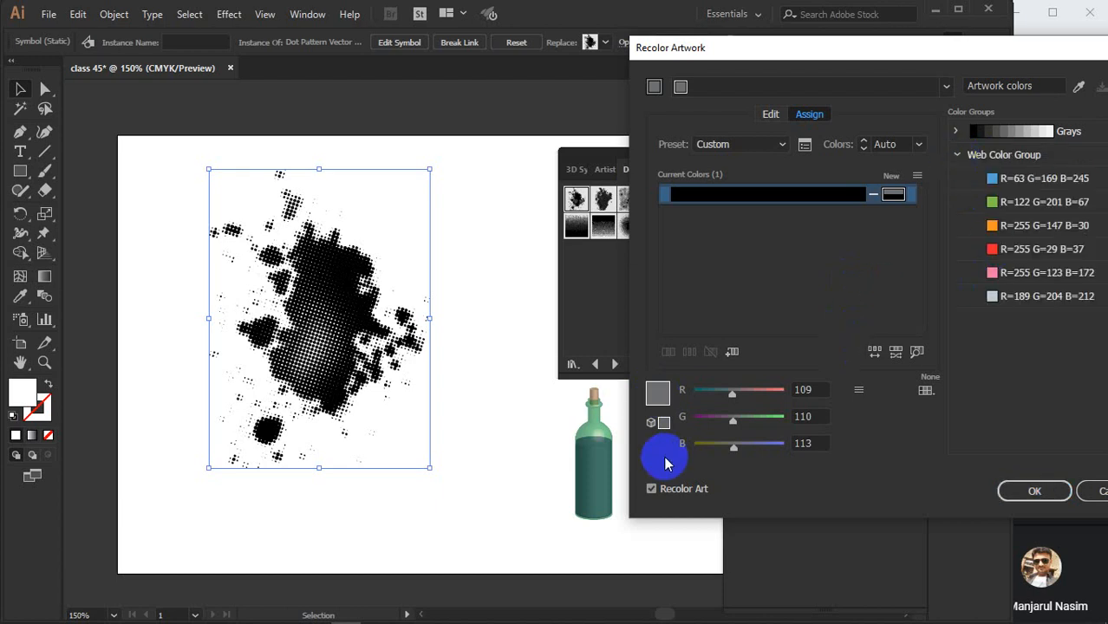
double_click(656, 395)
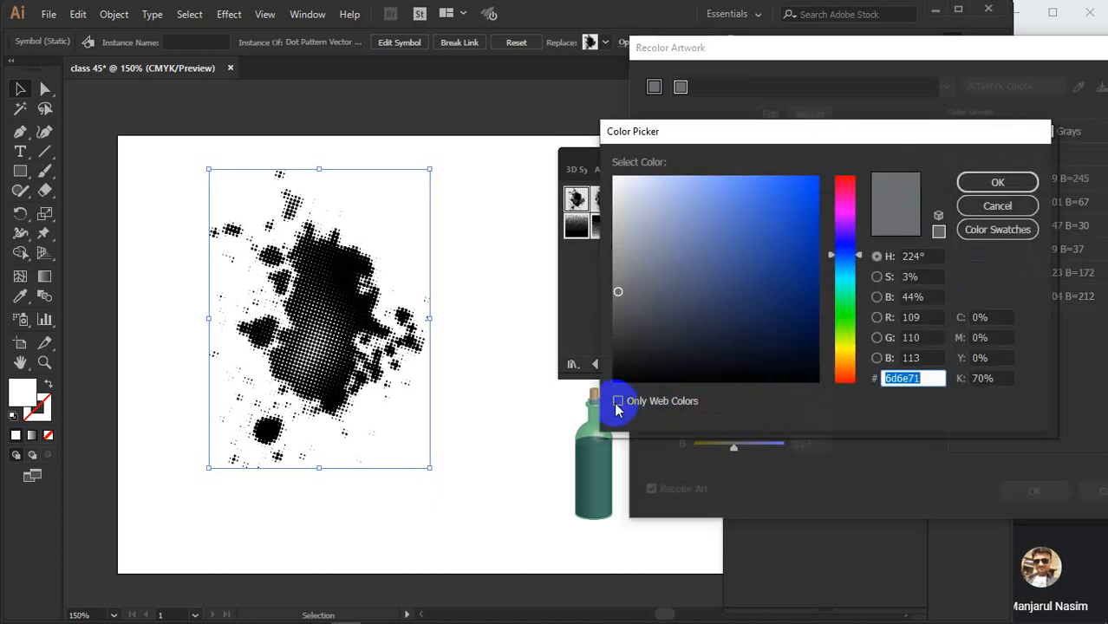
click(618, 400)
click(845, 202)
click(804, 186)
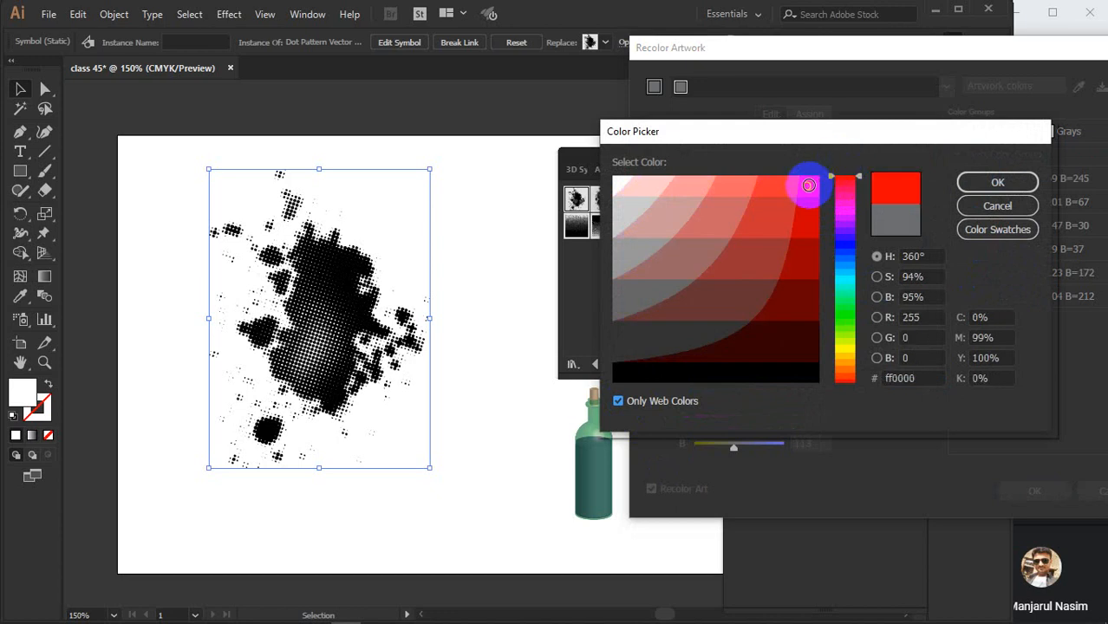
click(991, 181)
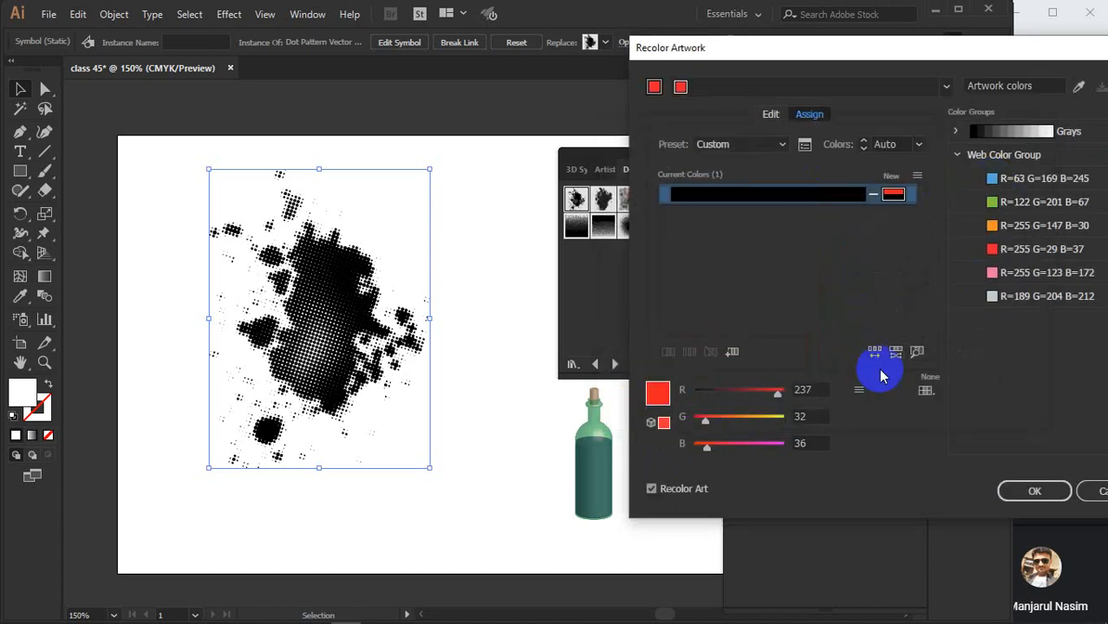
- Try another colorization method for the red replacement, checking the color wheel editing mode and the recoloring presets
click(904, 196)
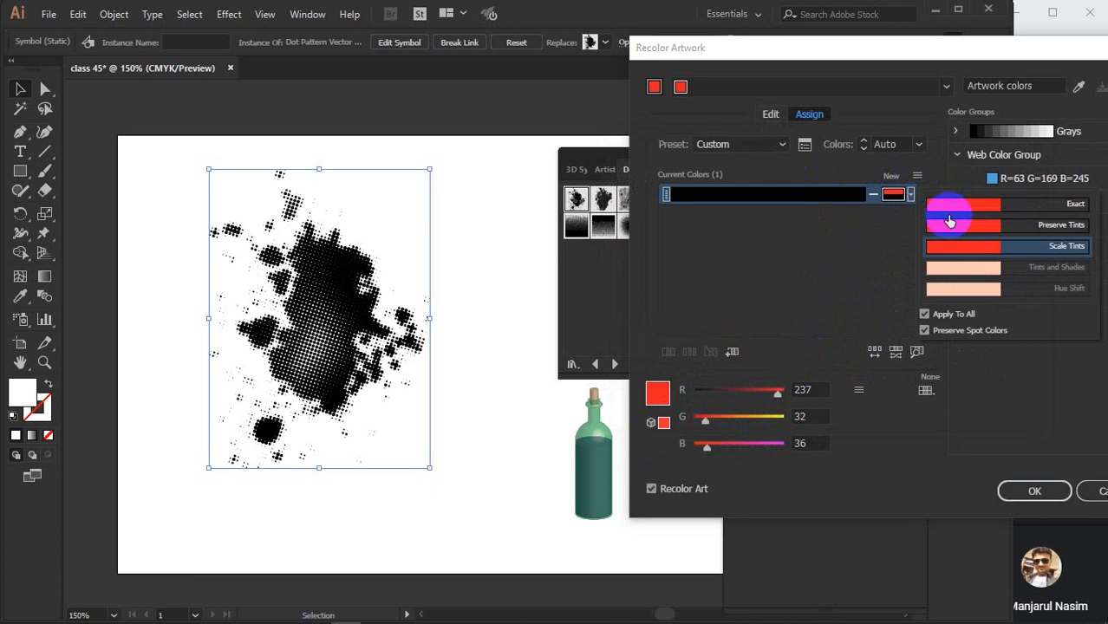
click(908, 195)
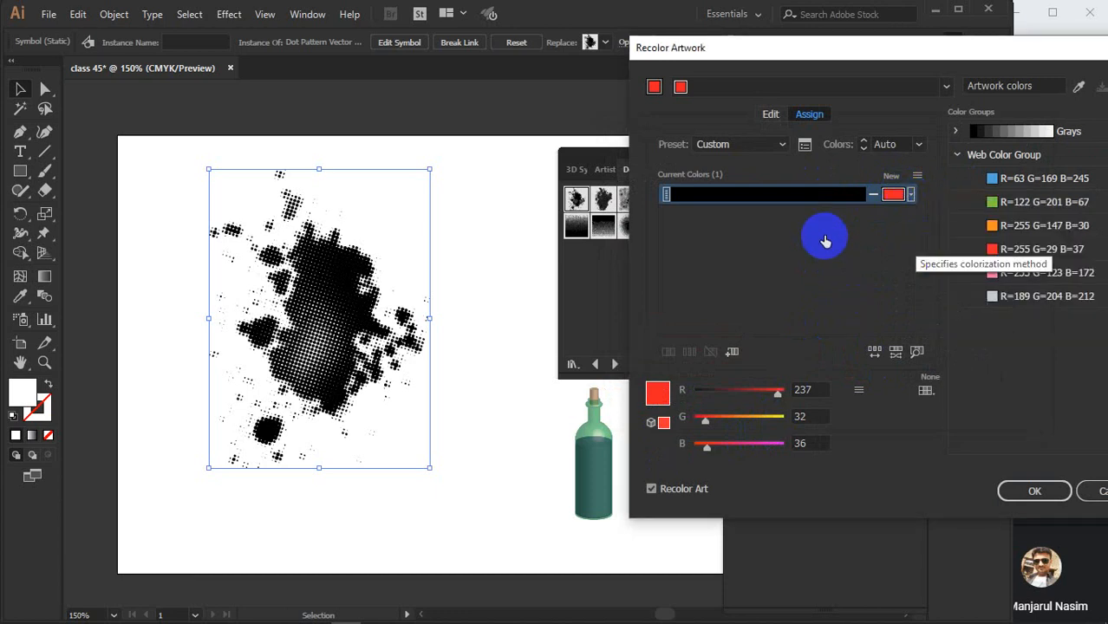
click(771, 115)
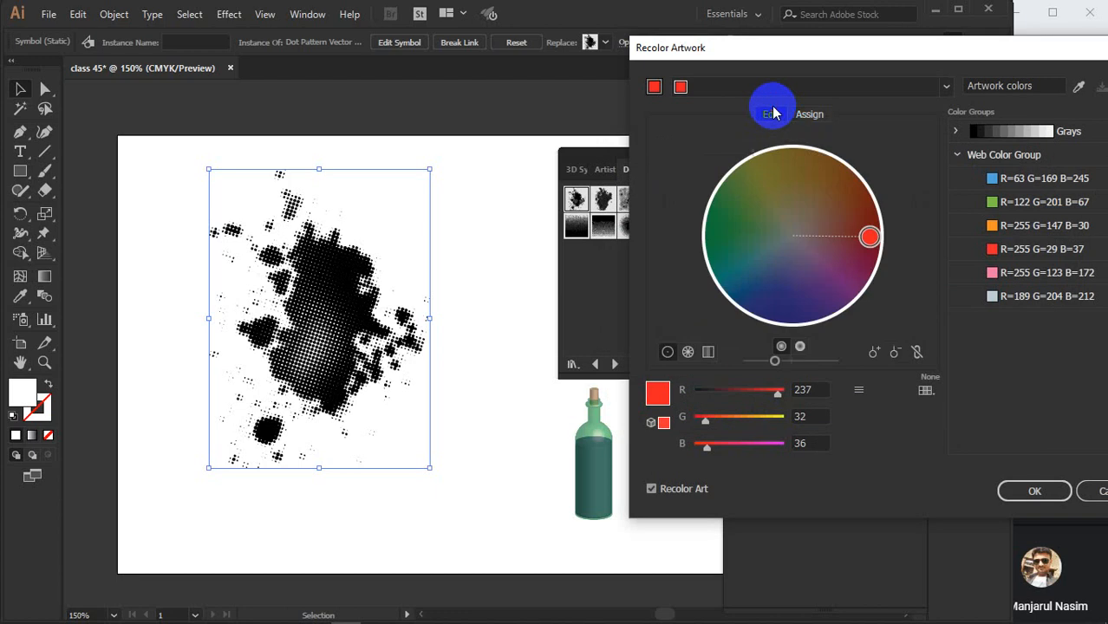
click(808, 116)
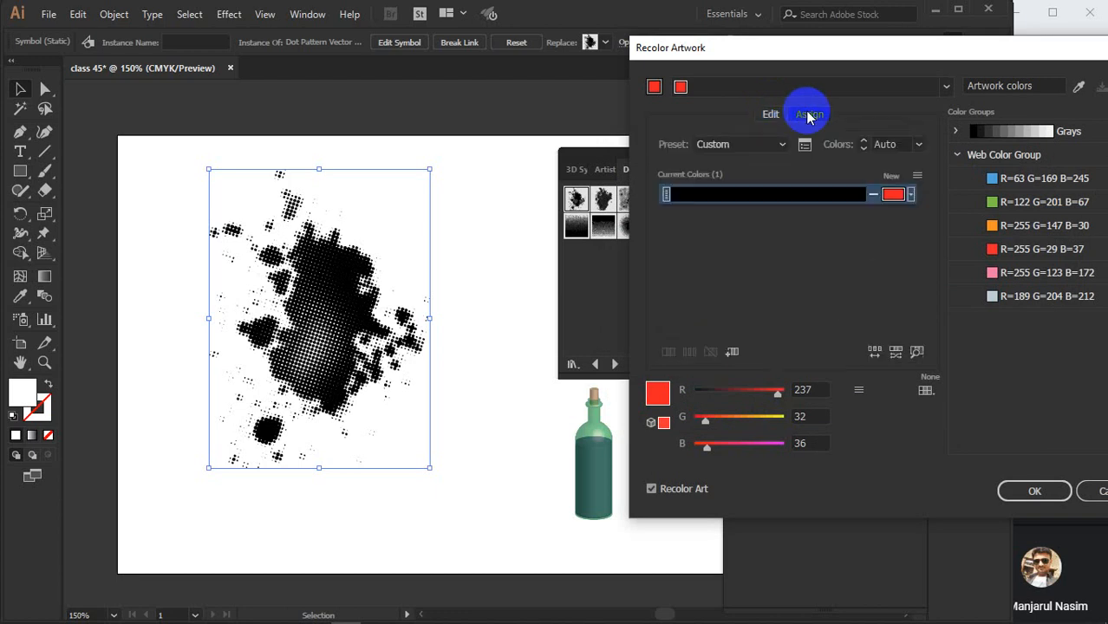
click(782, 144)
click(782, 144)
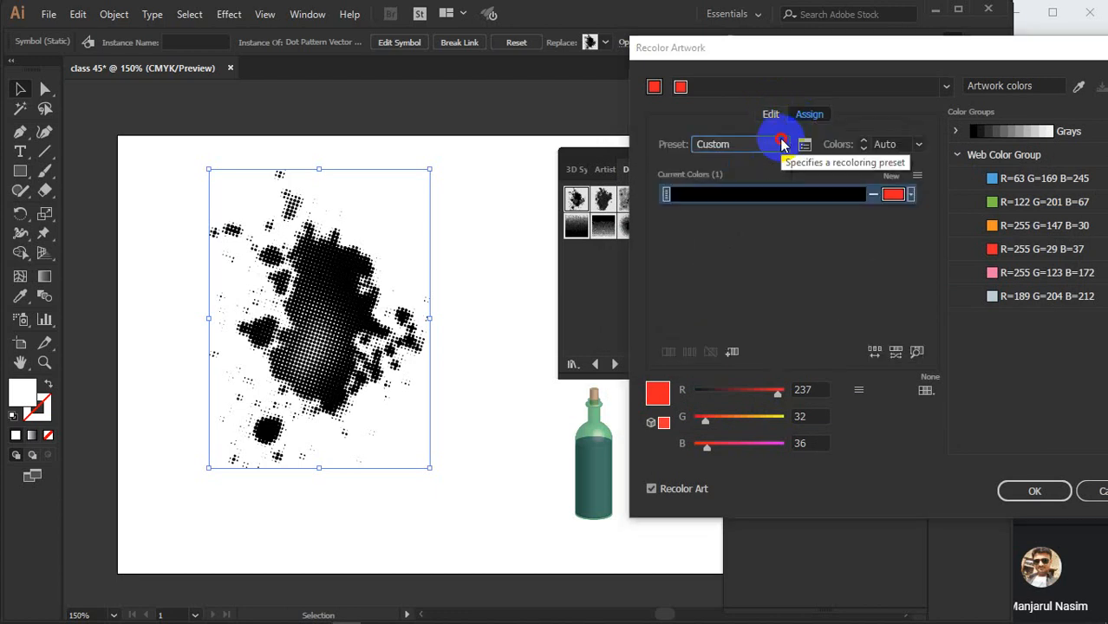
- Accept the red replacement color again, and cancel the recoloring of the splatter symbol
double_click(657, 399)
click(988, 182)
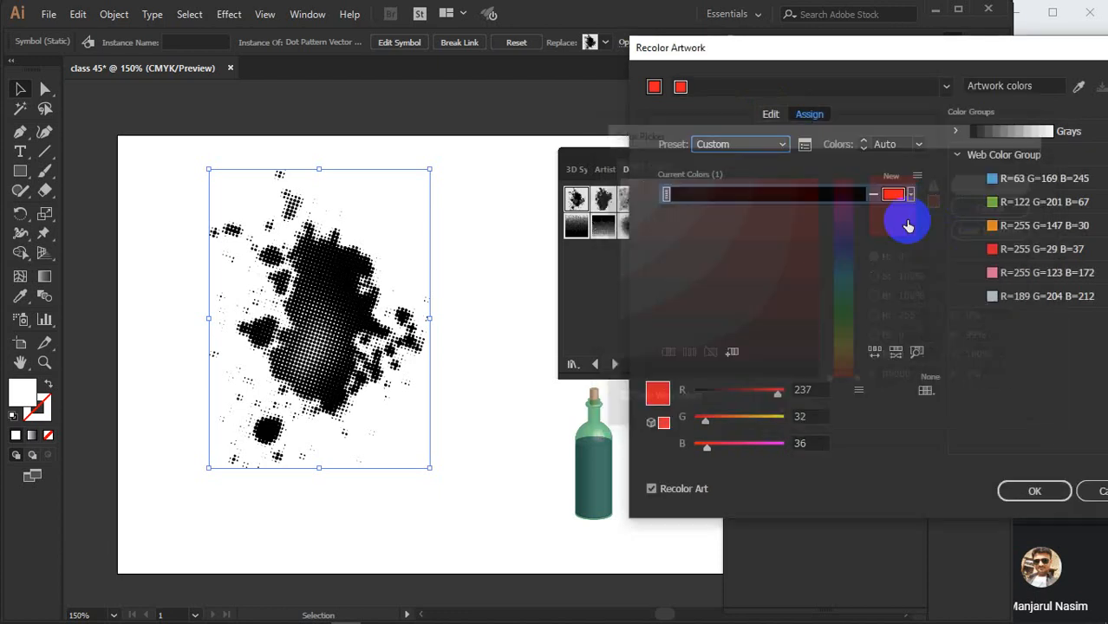
drag(1022, 54, 879, 50)
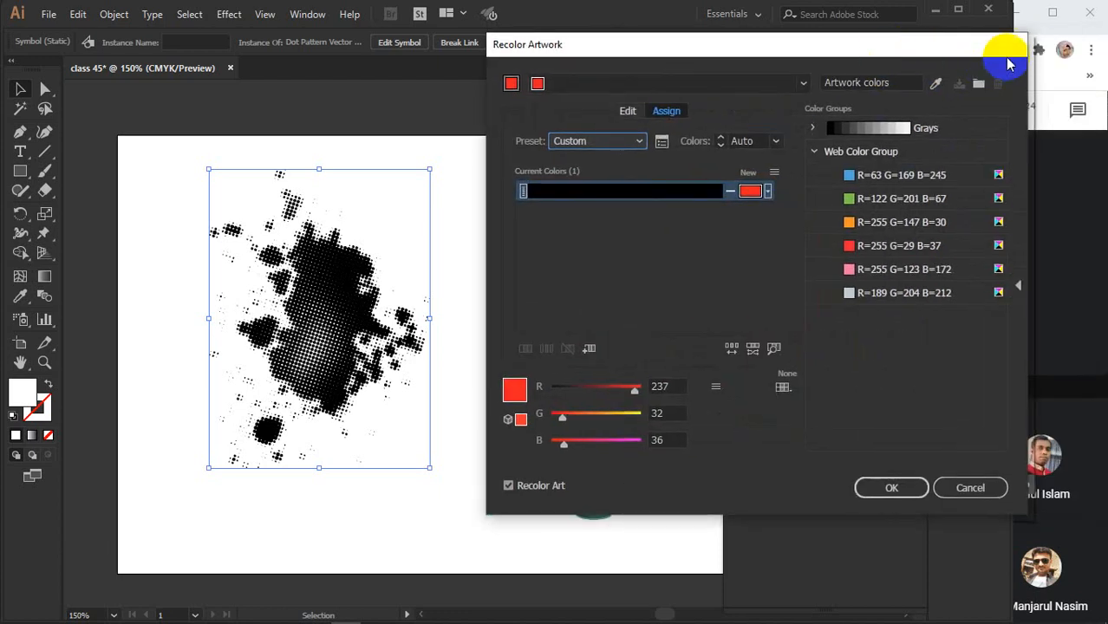
click(963, 488)
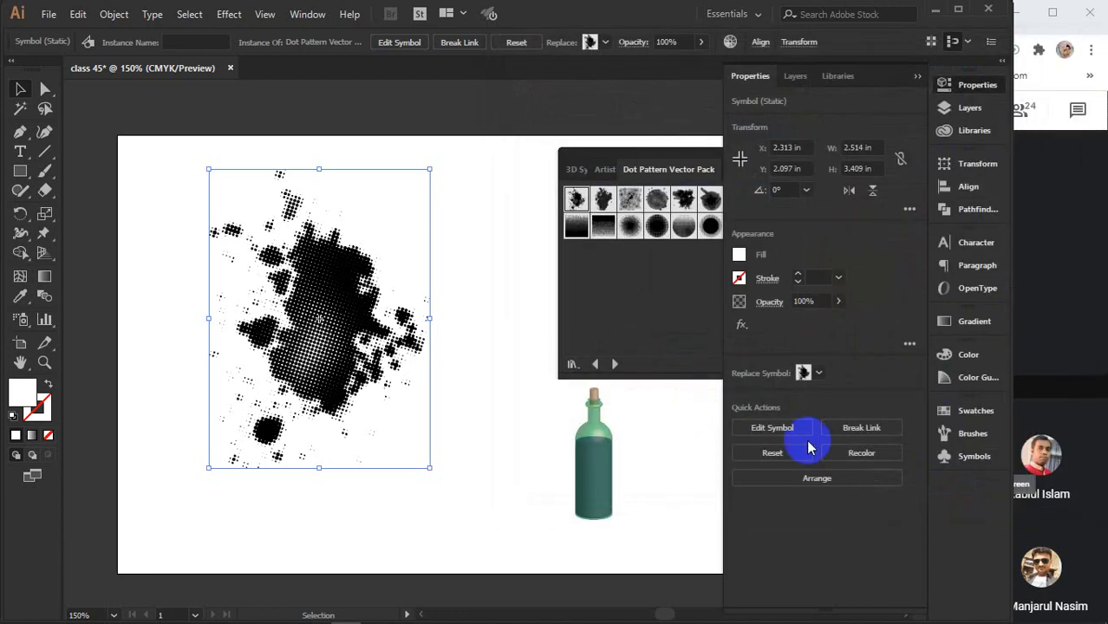
- Break the splatter's symbol link and try recoloring its artwork with the web color red ff0000
click(858, 431)
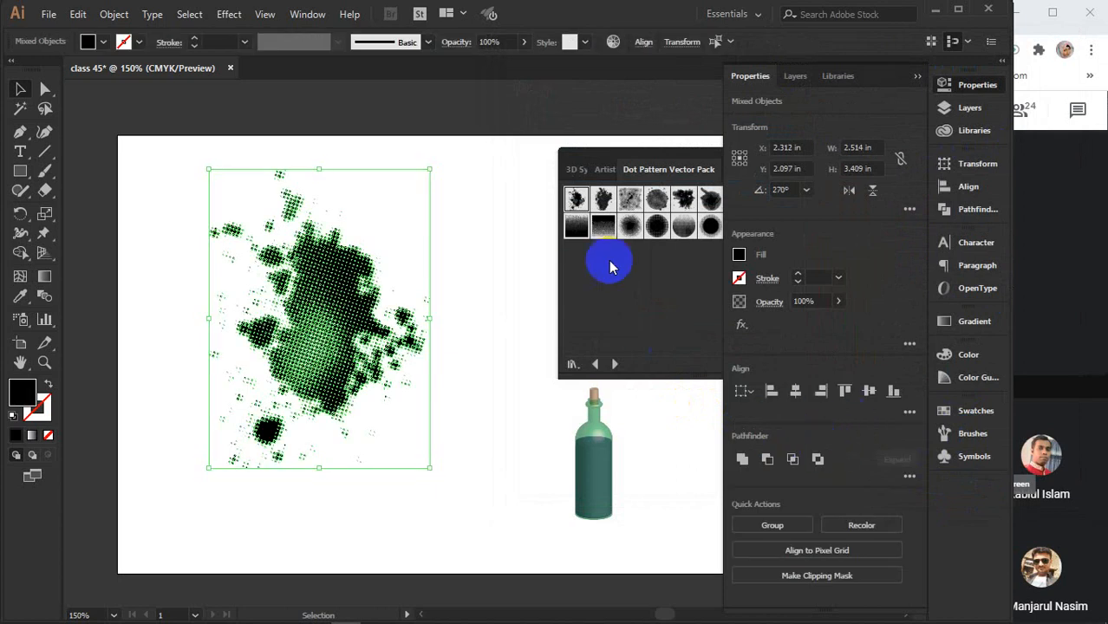
click(857, 529)
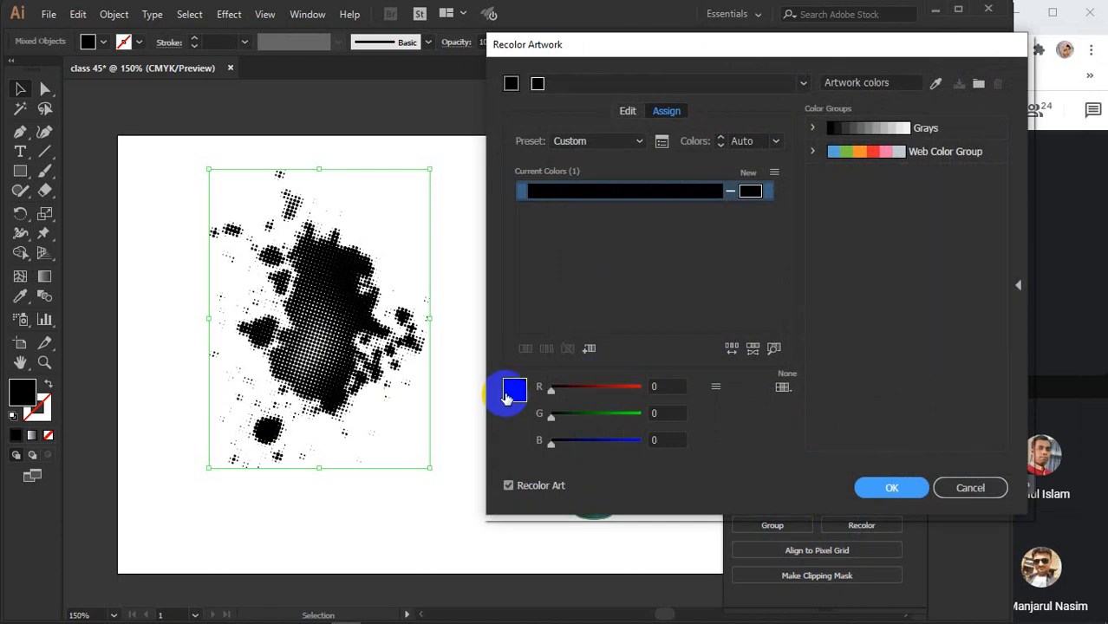
double_click(508, 397)
drag(768, 276, 820, 174)
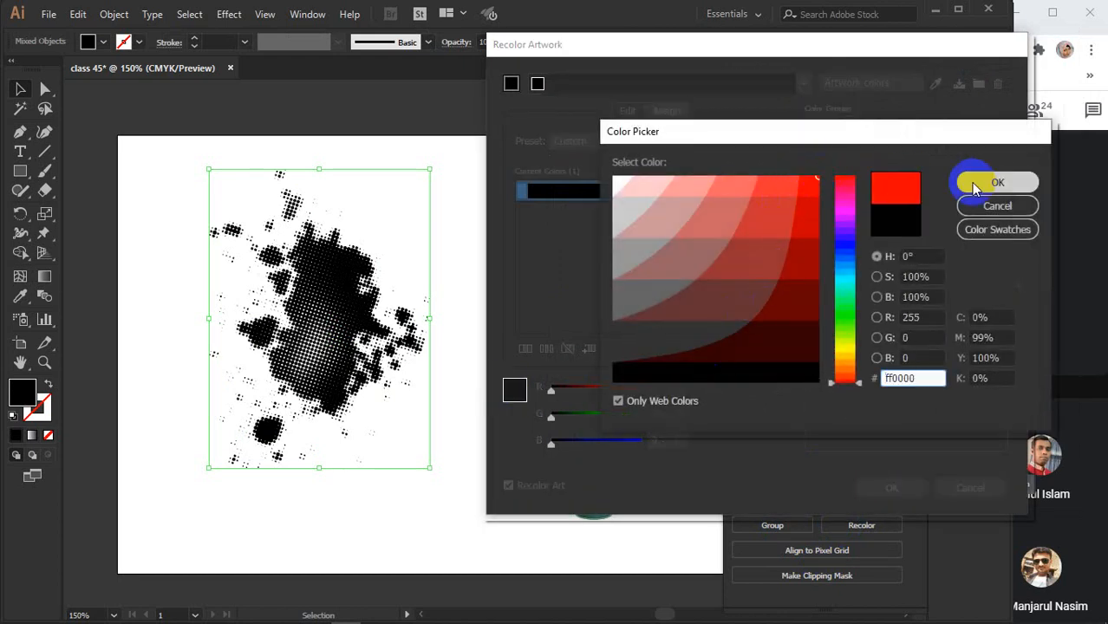
click(975, 185)
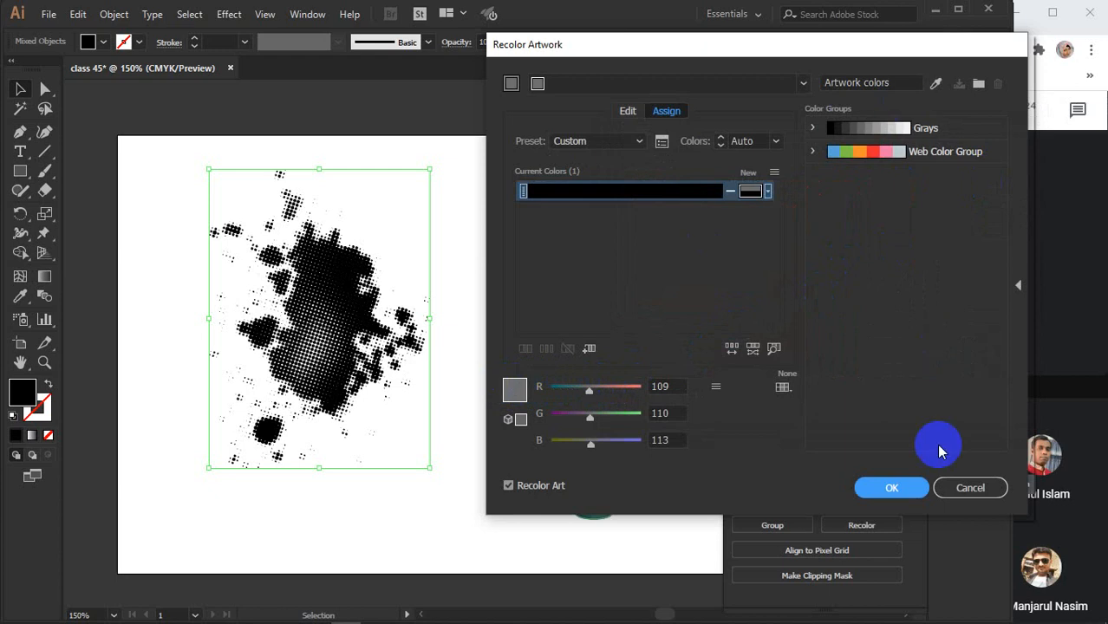
click(964, 487)
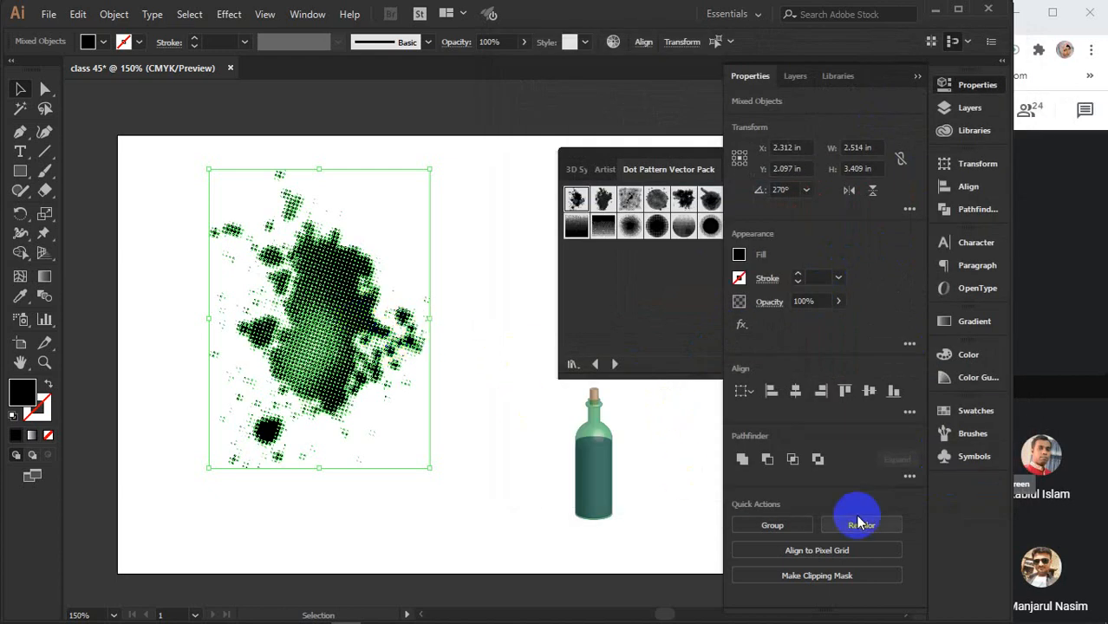
- Select only the splatter's large central compound path and choose the web color red ff0000 as its fill
click(464, 384)
click(312, 305)
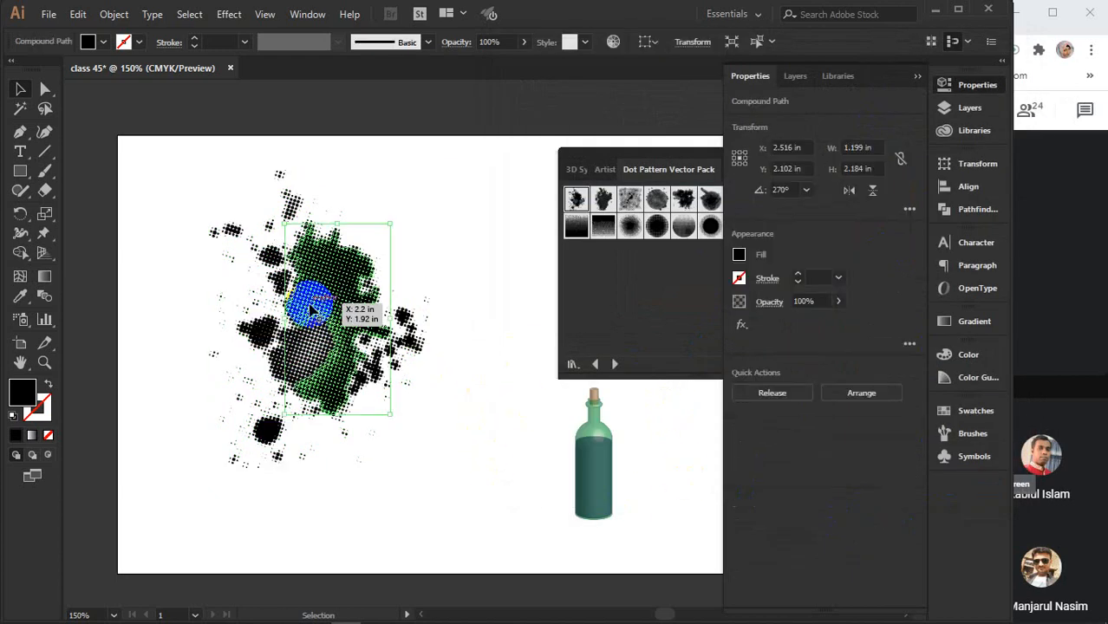
double_click(22, 392)
click(814, 184)
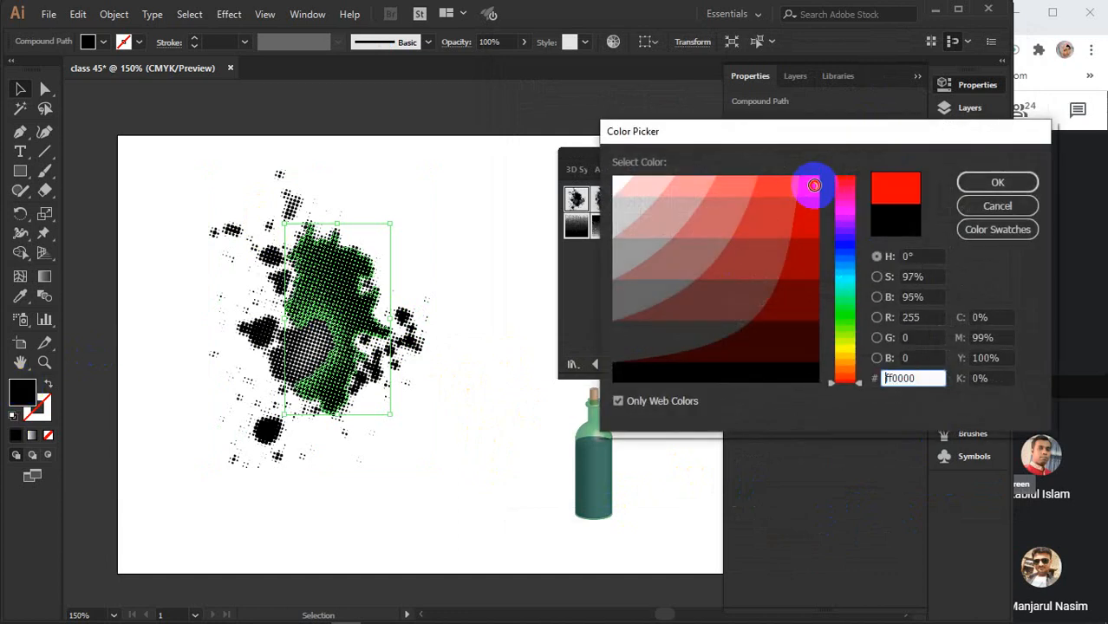
click(997, 182)
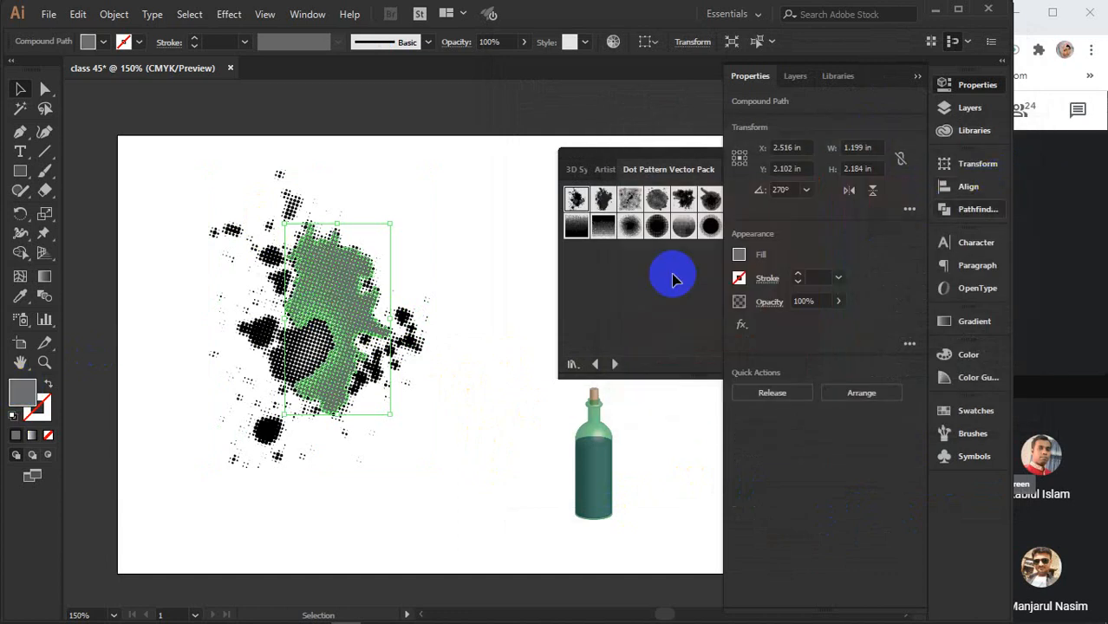
click(386, 362)
drag(385, 362, 322, 395)
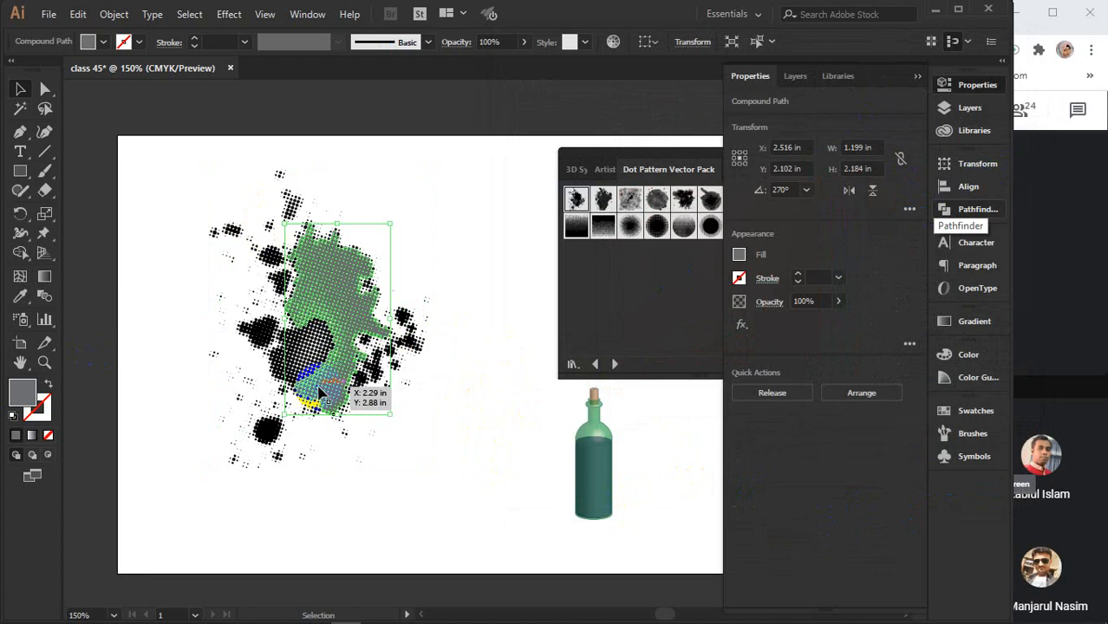
- Switch the central path's fill from grayscale to RGB color mode with red ff0000, and deselect it
click(965, 89)
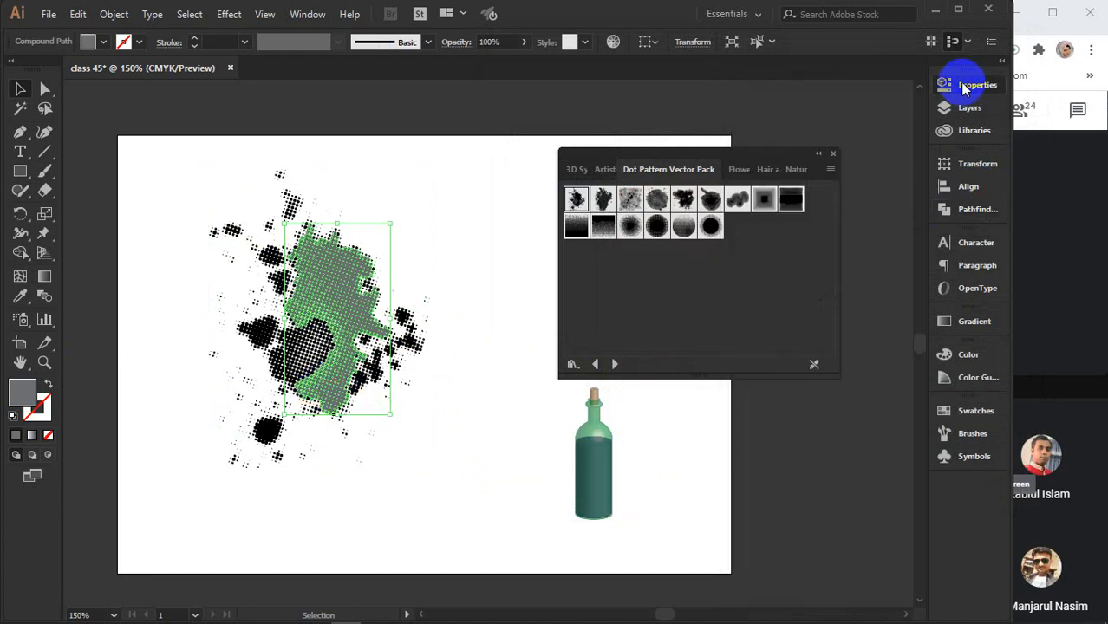
click(965, 89)
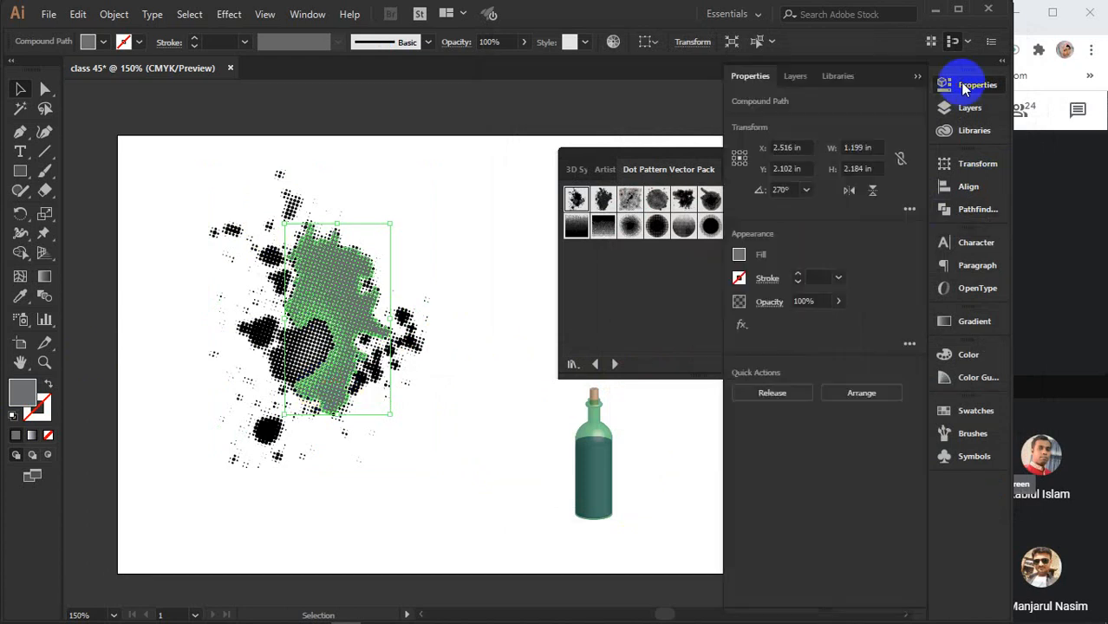
click(739, 254)
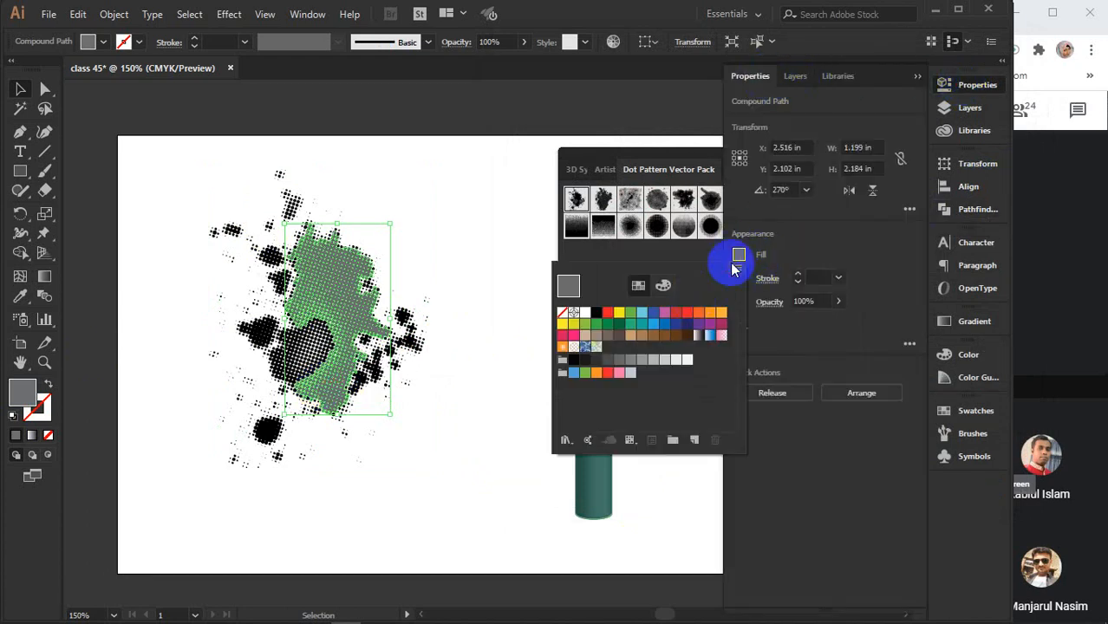
click(737, 267)
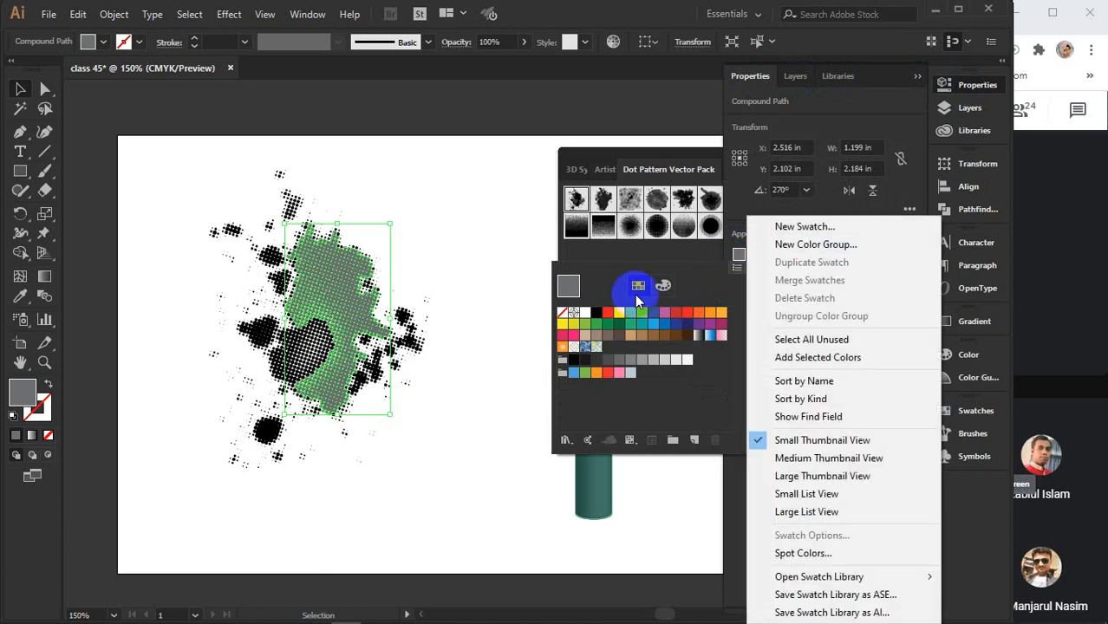
click(662, 286)
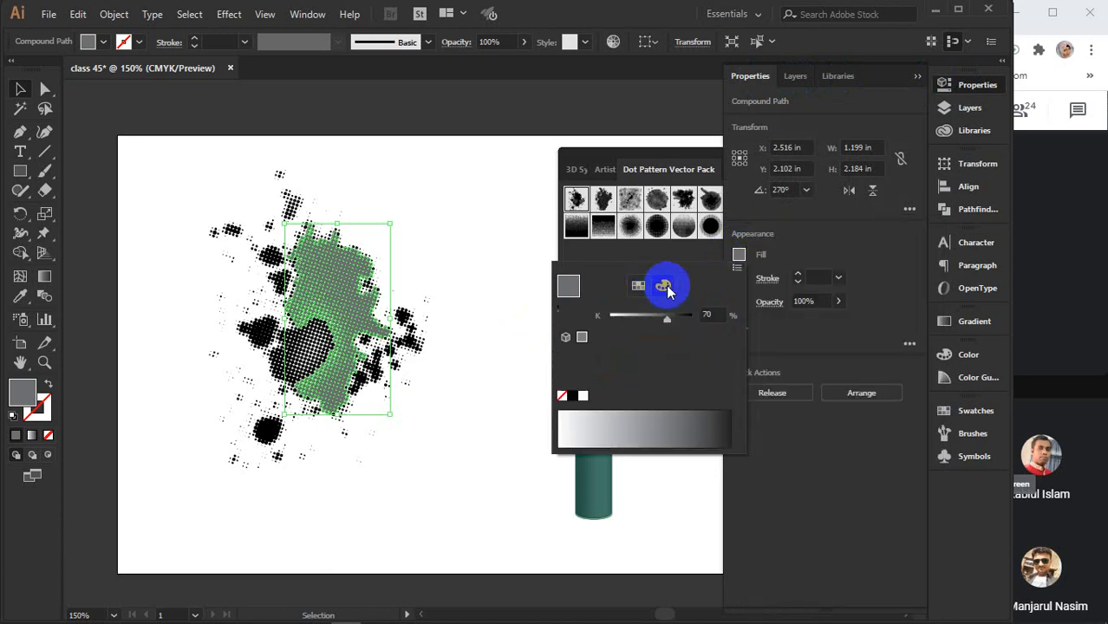
click(737, 267)
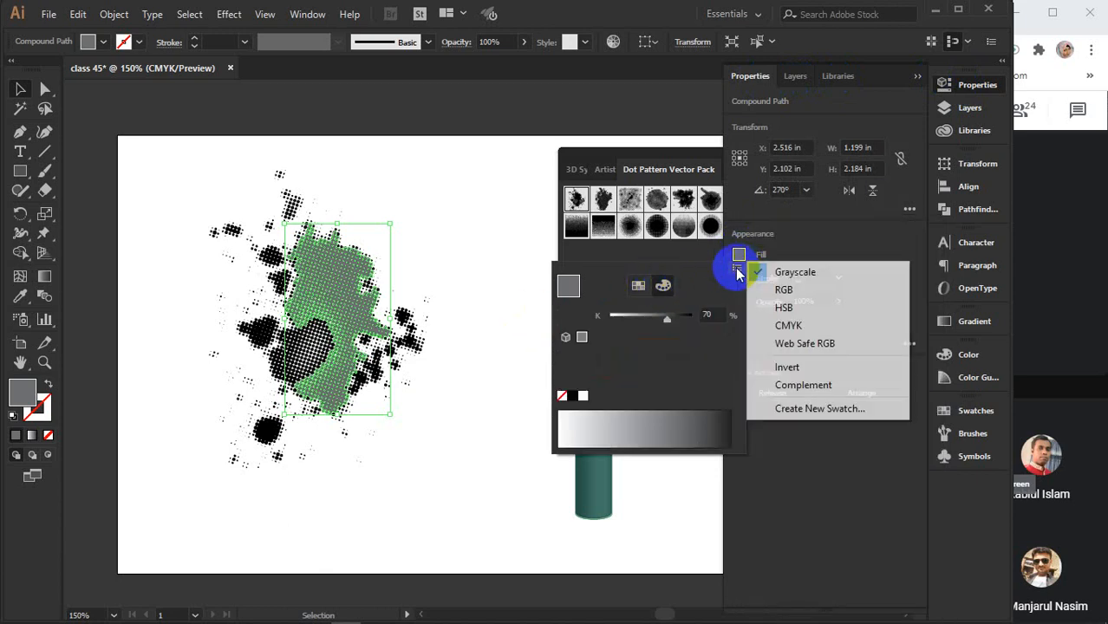
click(794, 290)
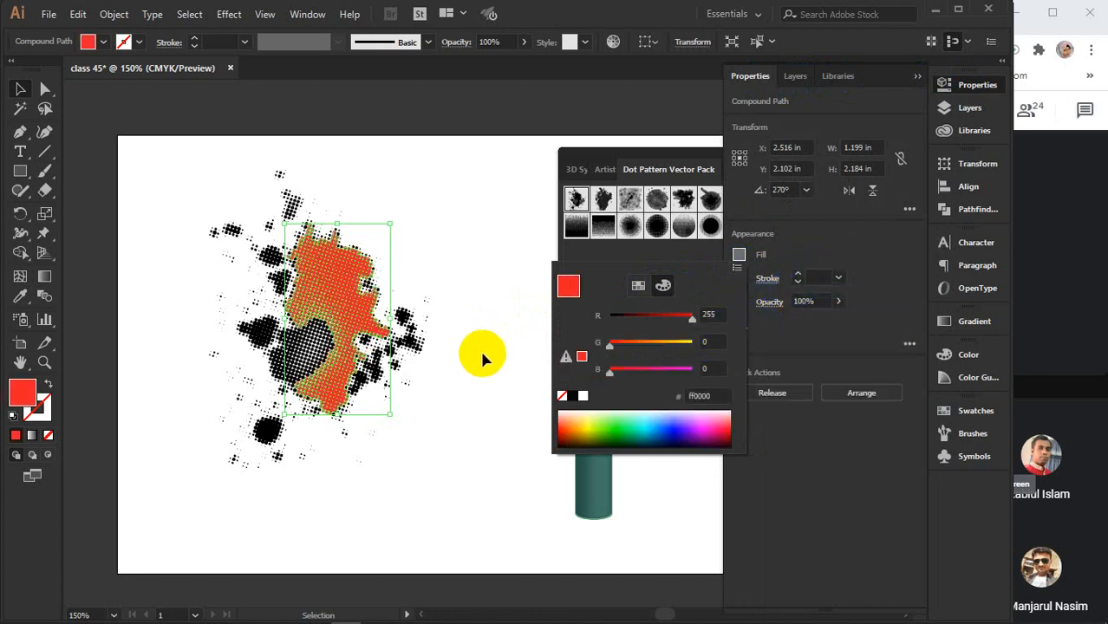
click(470, 318)
click(473, 322)
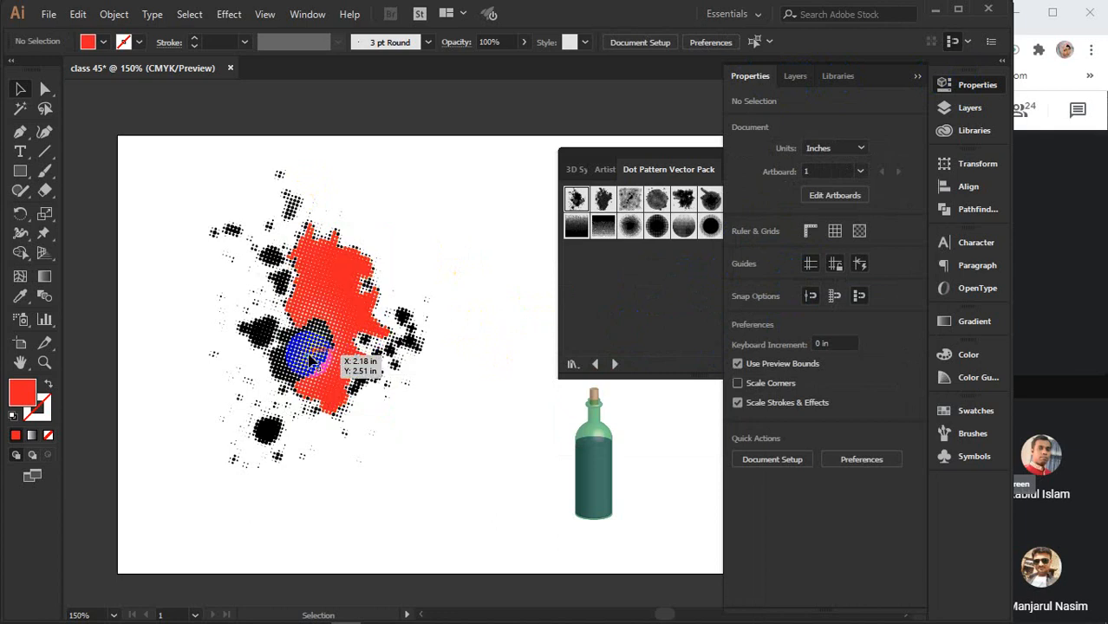
- Select all pieces of the splatter and choose red ff0000 as their fill, without limiting the choice to web colors
click(259, 313)
drag(153, 153, 464, 513)
click(32, 404)
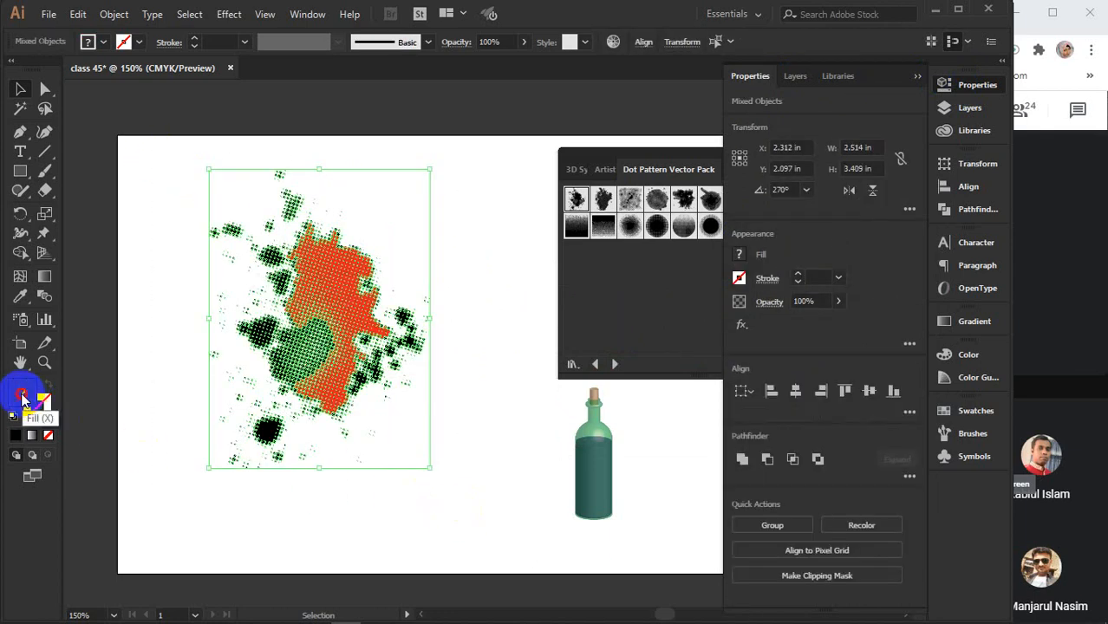
double_click(24, 398)
drag(656, 346, 819, 180)
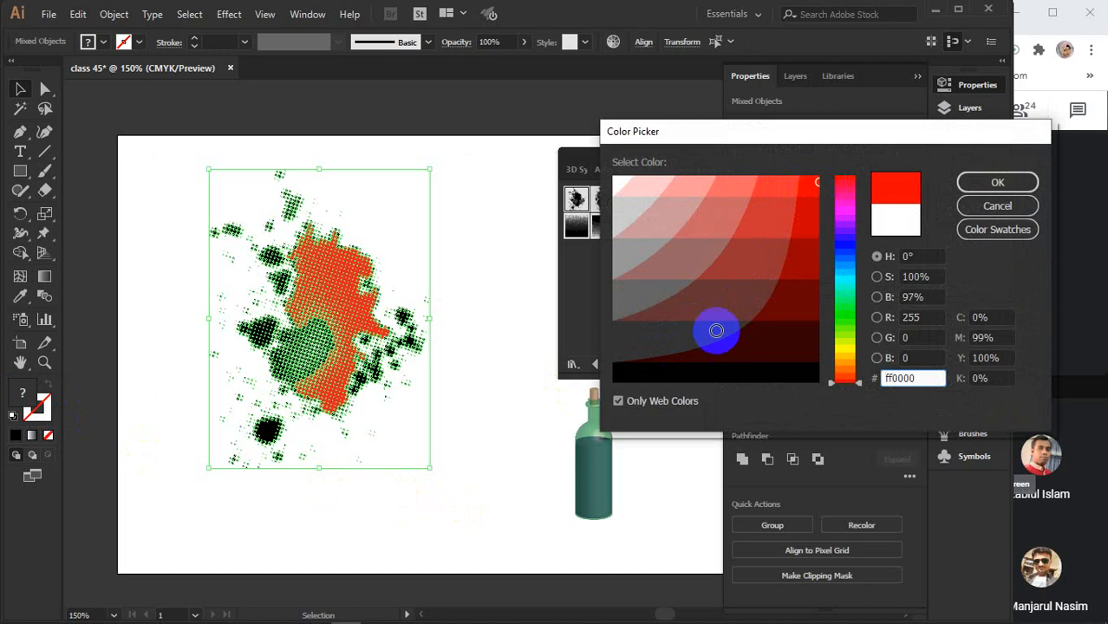
click(618, 400)
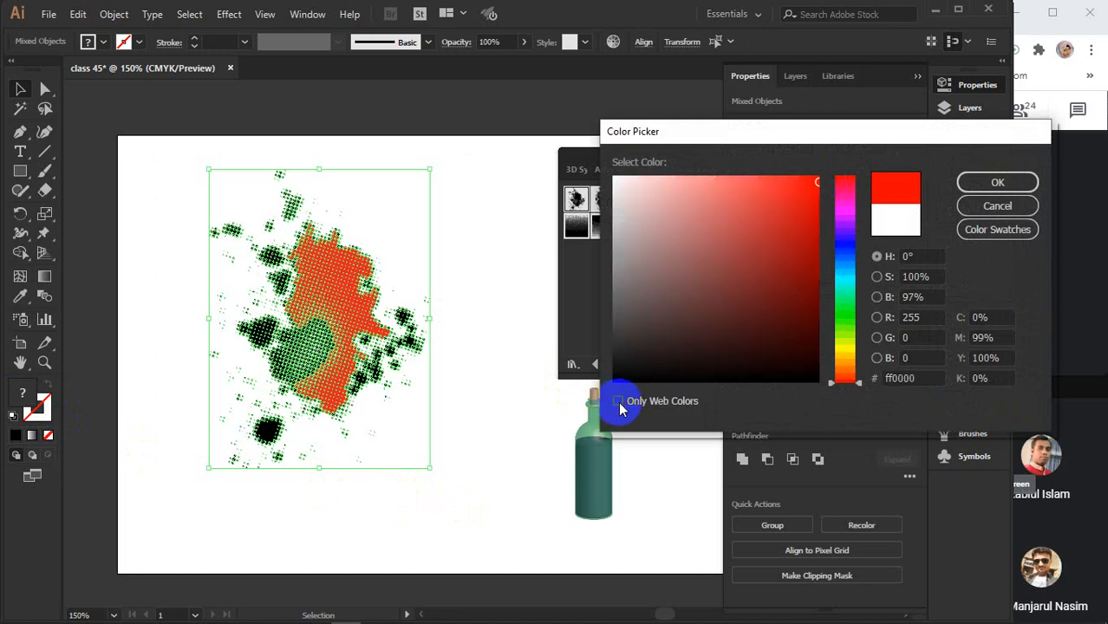
click(997, 183)
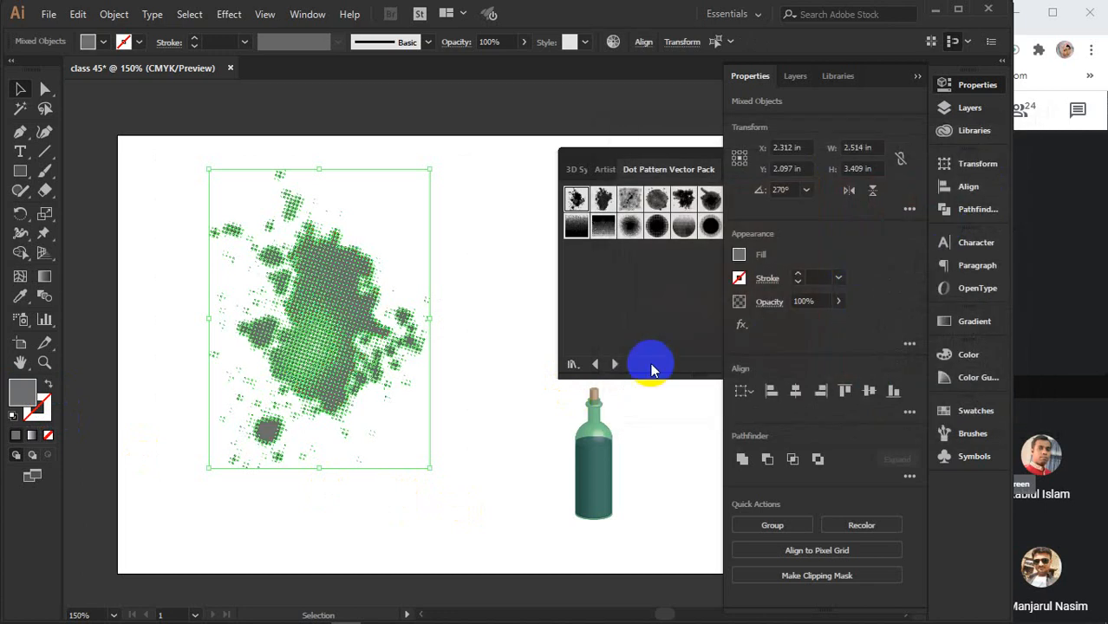
- Switch the whole splatter's fill from grayscale to RGB color mode with red ff0000, and deselect the artwork
click(740, 254)
click(736, 266)
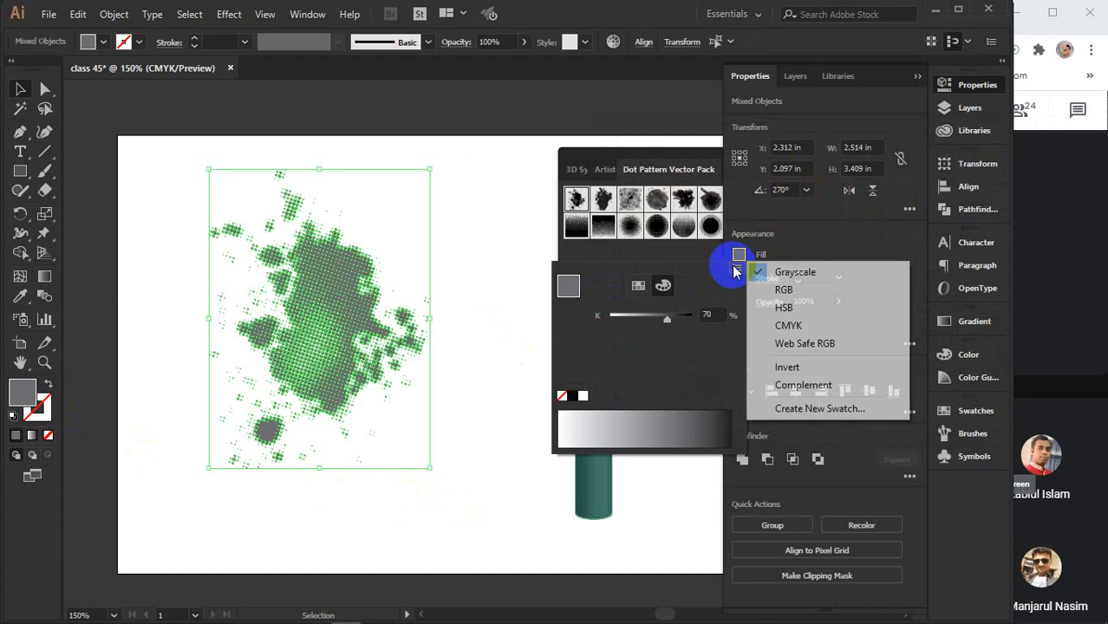
click(779, 287)
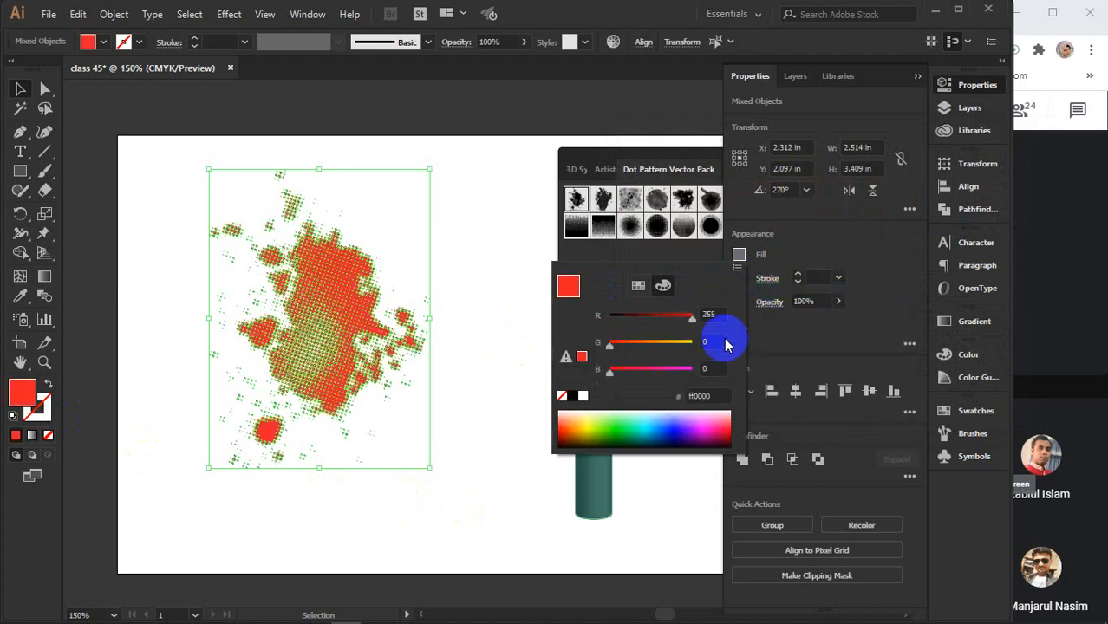
click(470, 296)
click(474, 301)
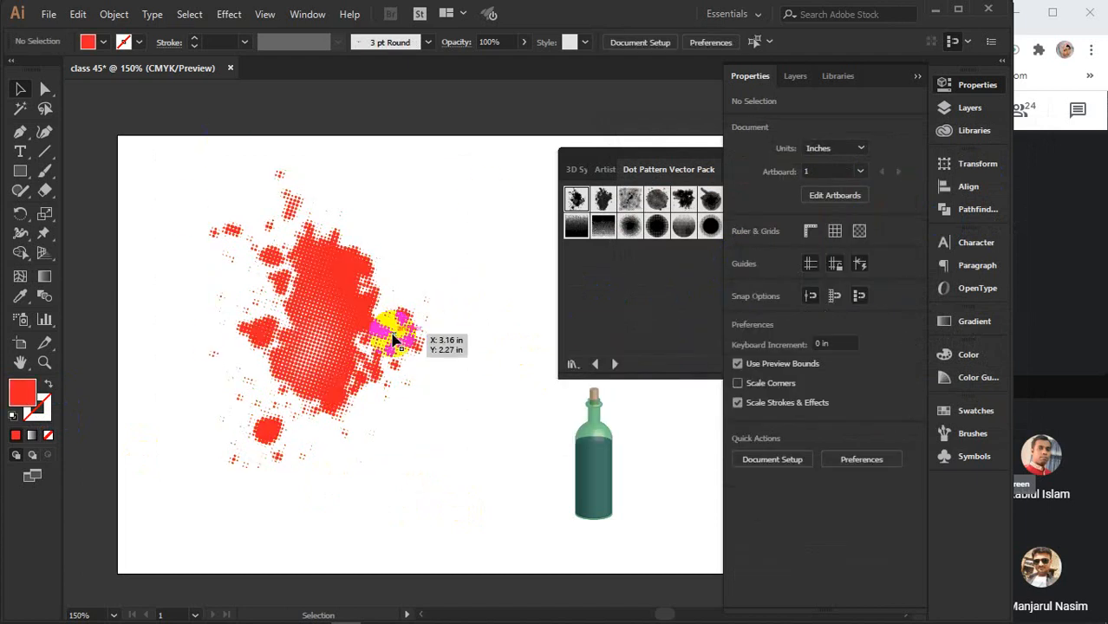
- Activate the Symbol Sprayer, open the Illuminate Flow Charts symbol library and make the library window taller
click(916, 77)
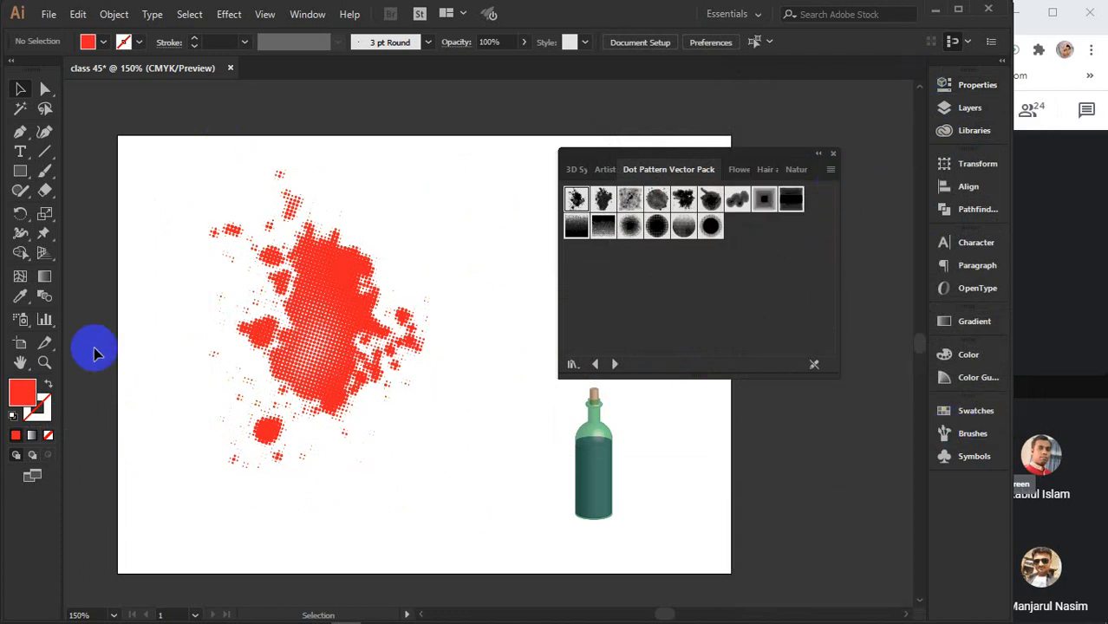
click(20, 319)
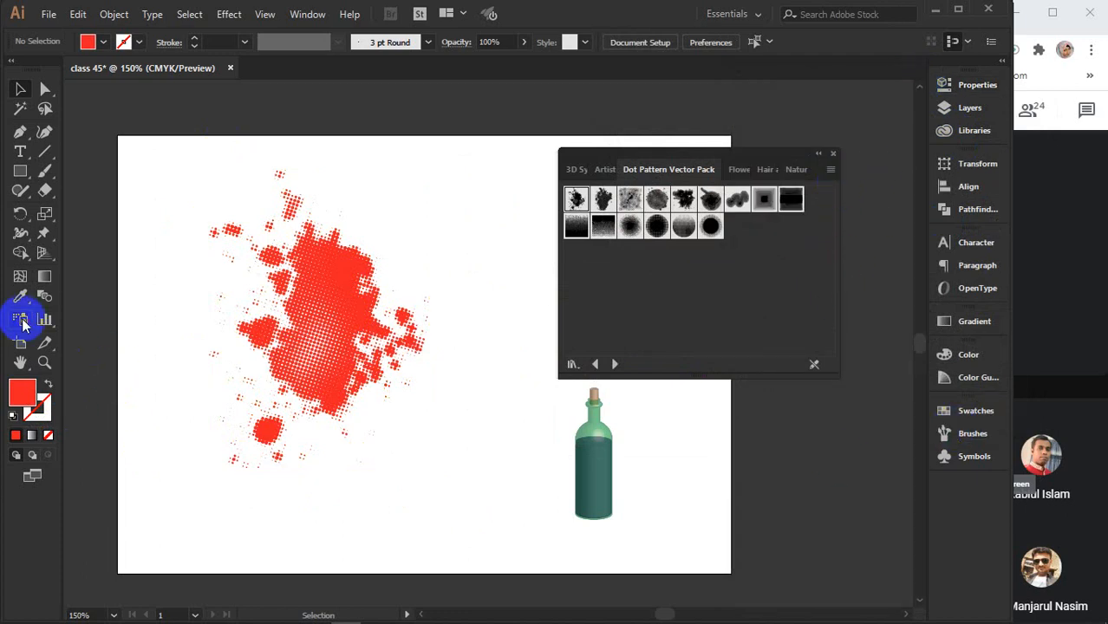
click(951, 456)
click(918, 381)
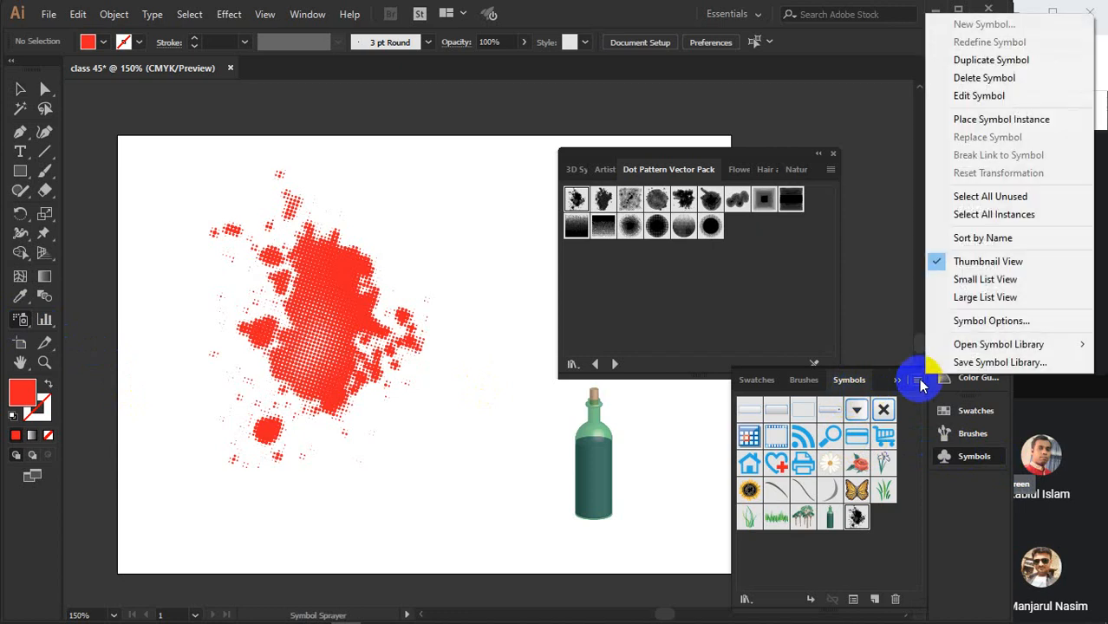
mouse_move(932, 344)
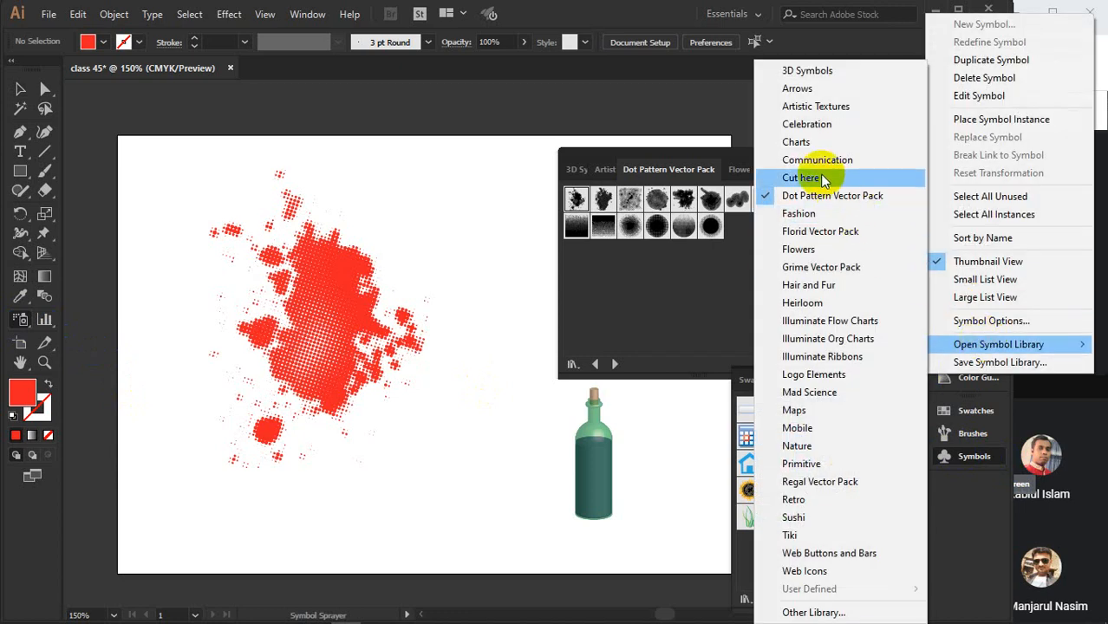
click(830, 321)
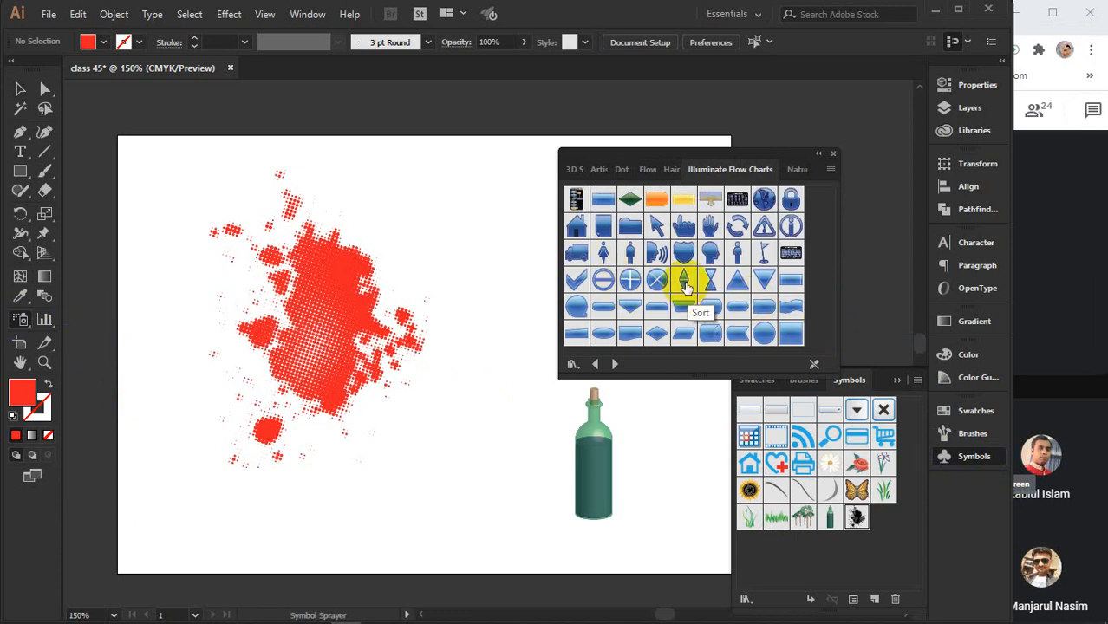
drag(680, 371, 674, 427)
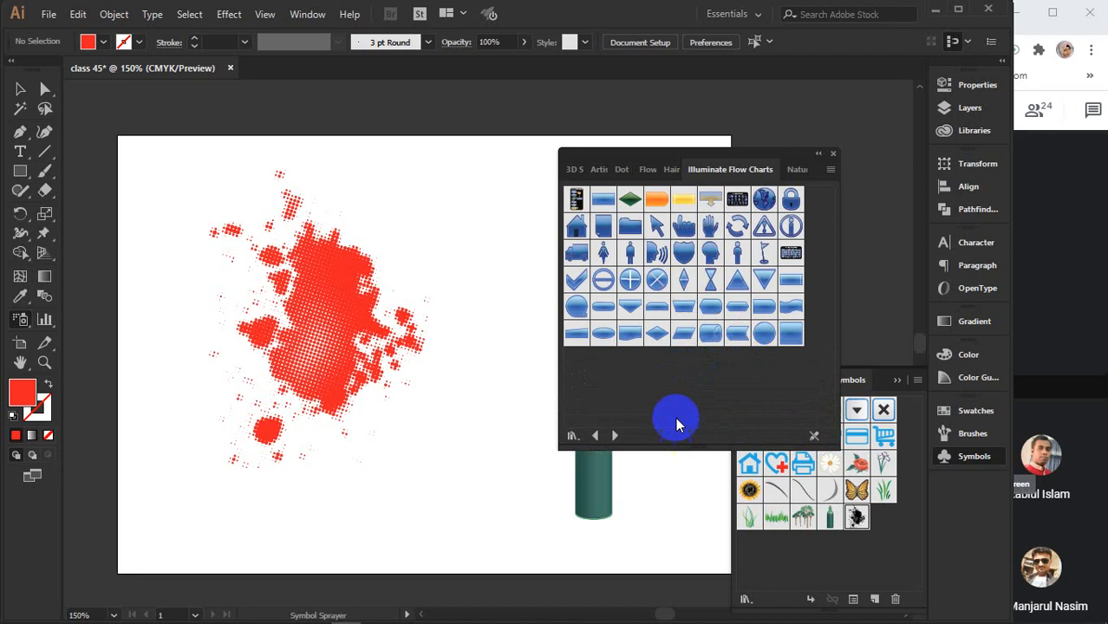
- Open the Logo Elements symbol library and the Regal Vector Pack library
click(917, 379)
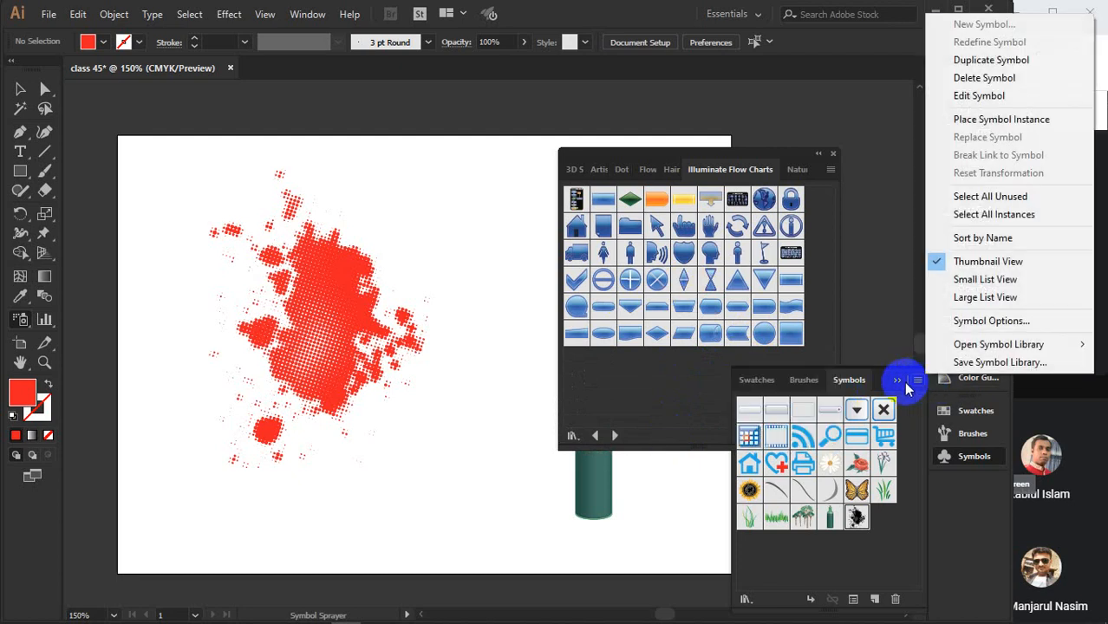
mouse_move(967, 351)
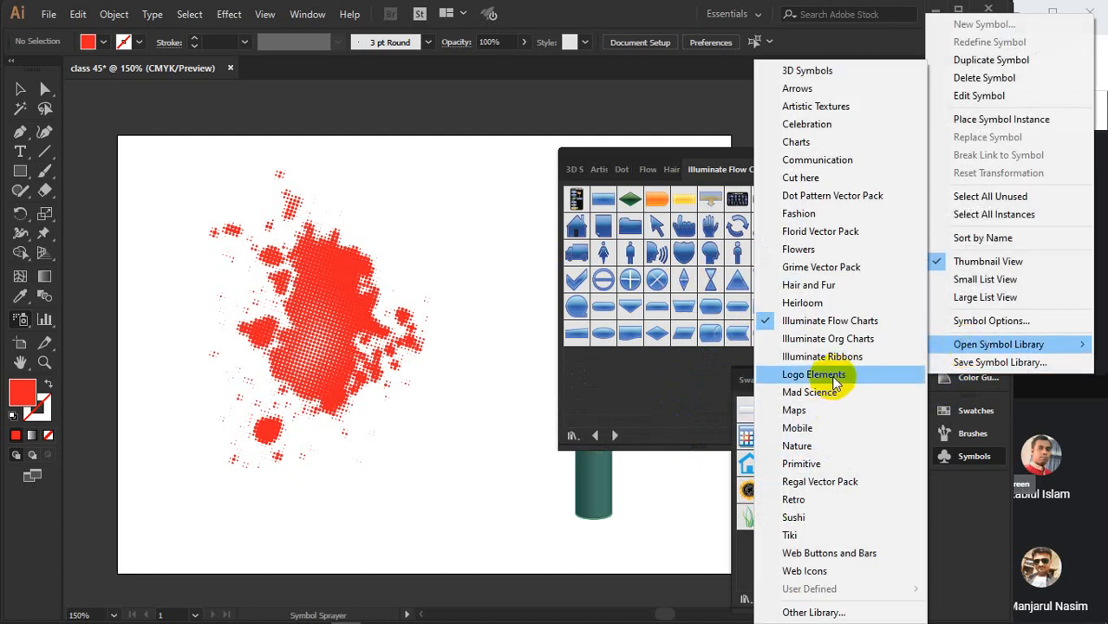
click(837, 374)
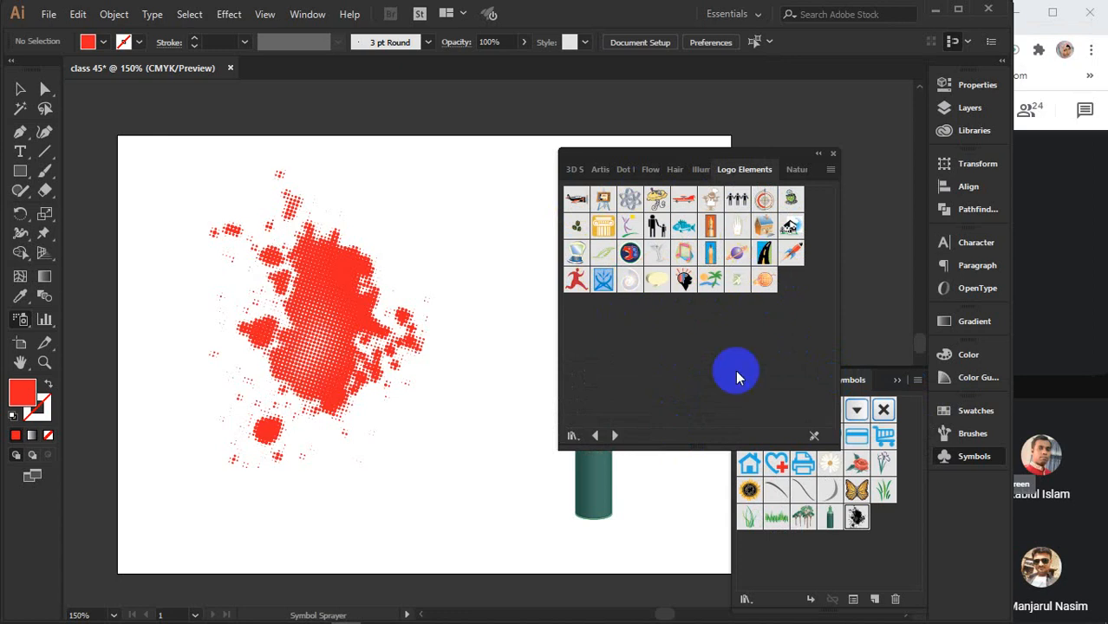
click(917, 380)
mouse_move(950, 343)
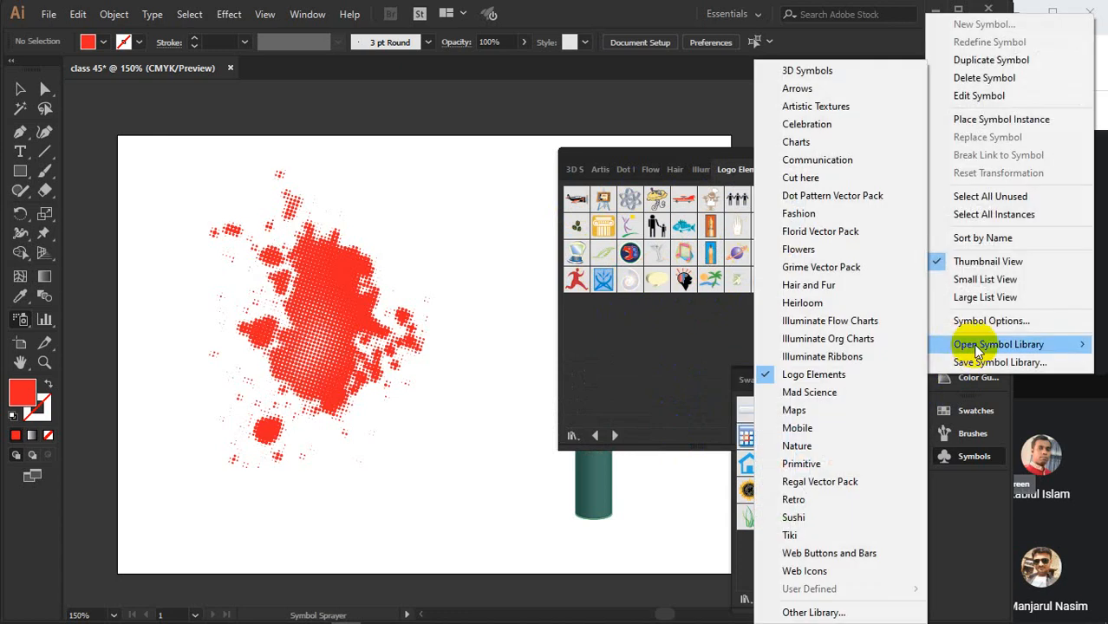
click(822, 482)
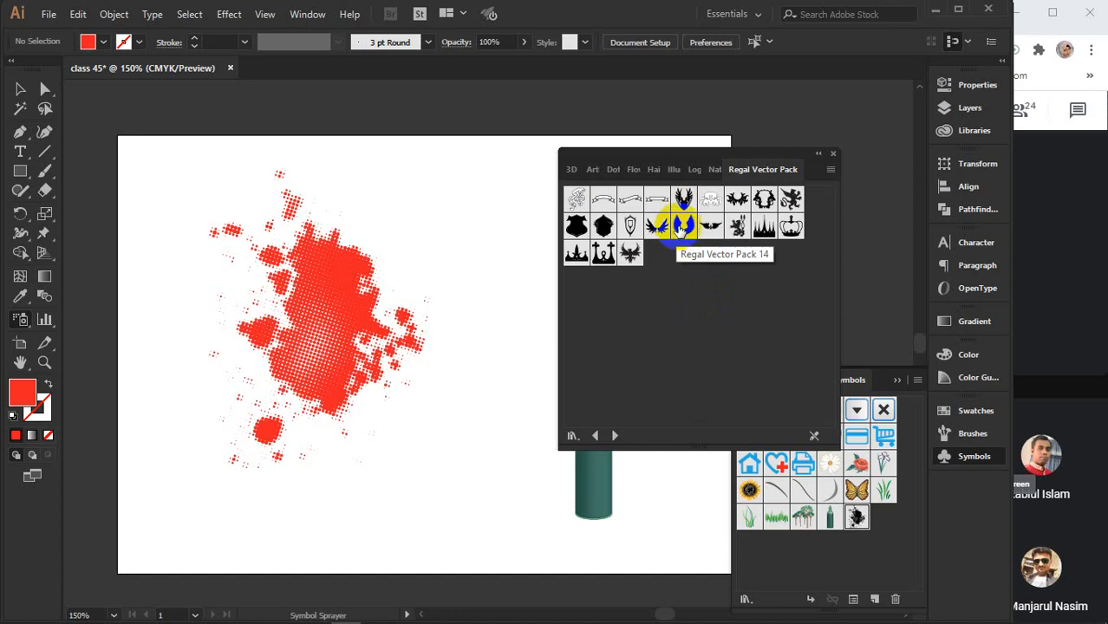
- Add the spread feather wings symbol from the Regal Vector Pack, close the library, and place one instance over the splatter
click(657, 228)
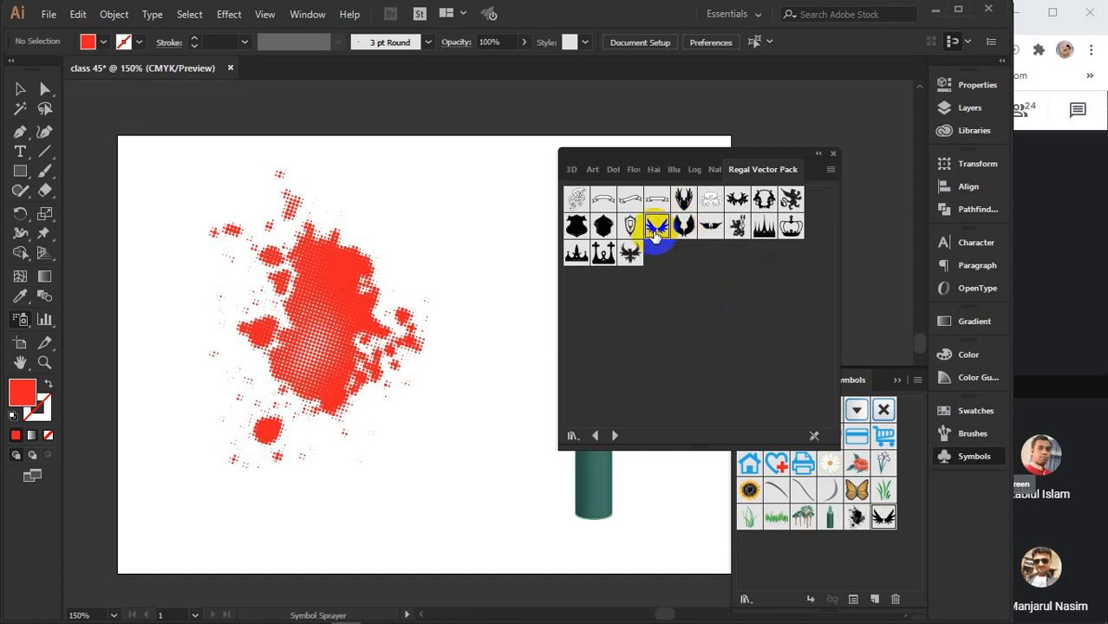
click(830, 158)
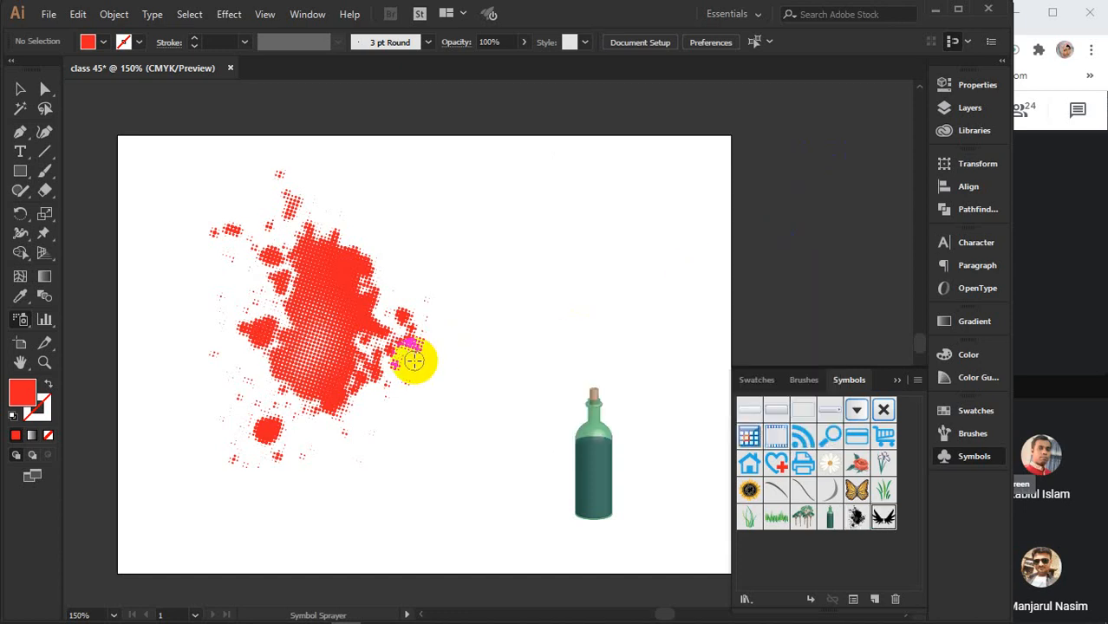
click(414, 361)
- Move the wings past the artboard's upper right corner and delete the red splatter and the wine bottle
click(19, 89)
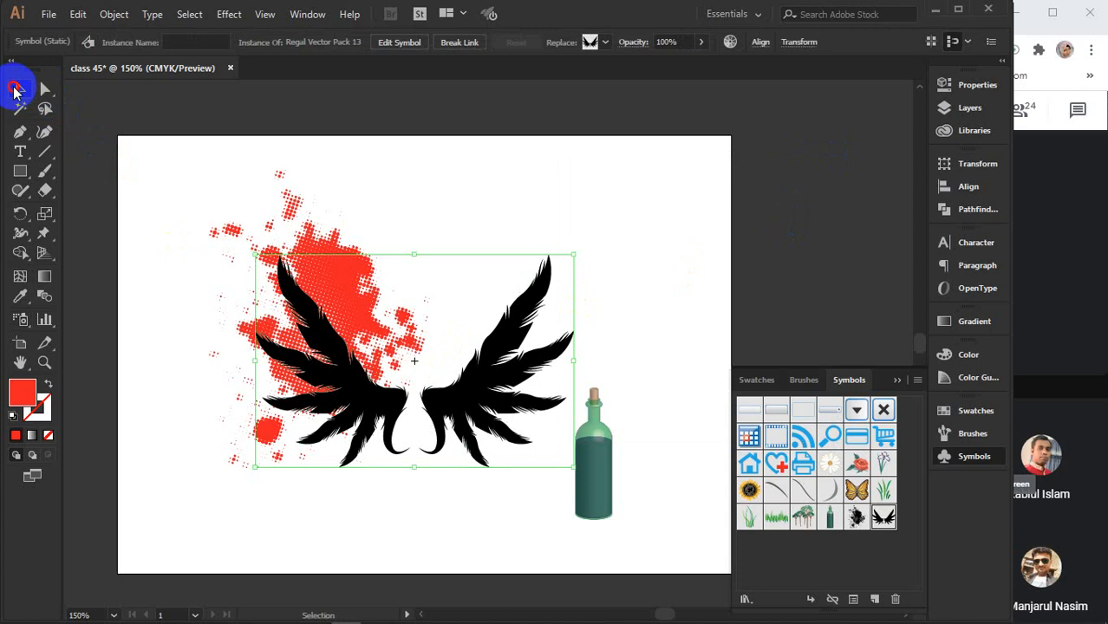
click(347, 352)
drag(347, 351, 652, 196)
drag(143, 162, 446, 516)
key(Delete)
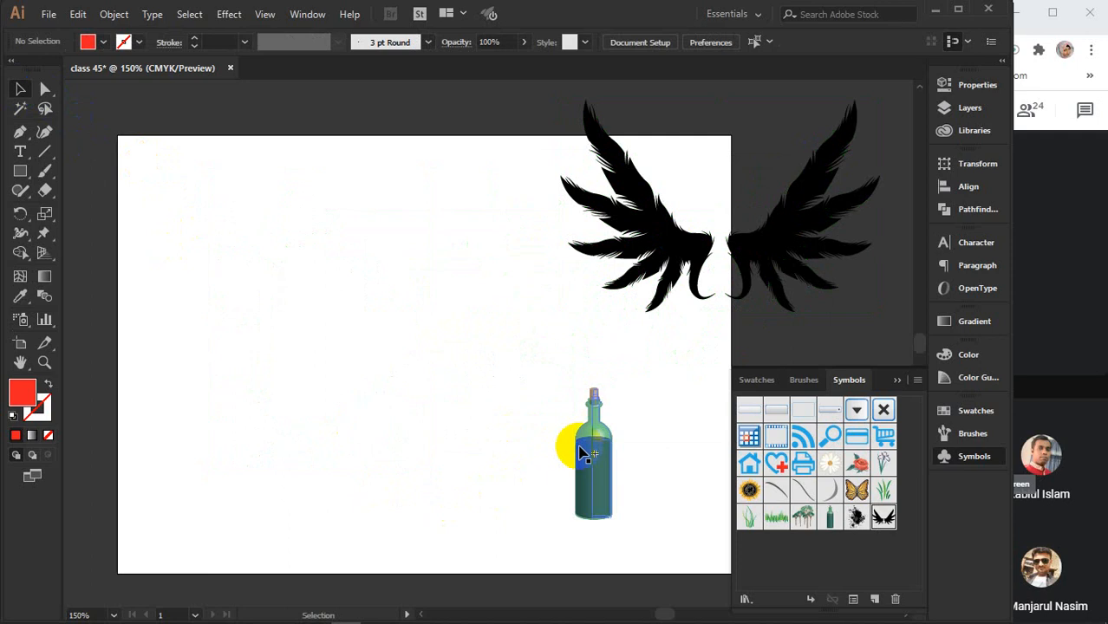
- Move the wings back onto the artboard, enlarge them to nearly fill it, center them and deselect
drag(663, 240, 367, 351)
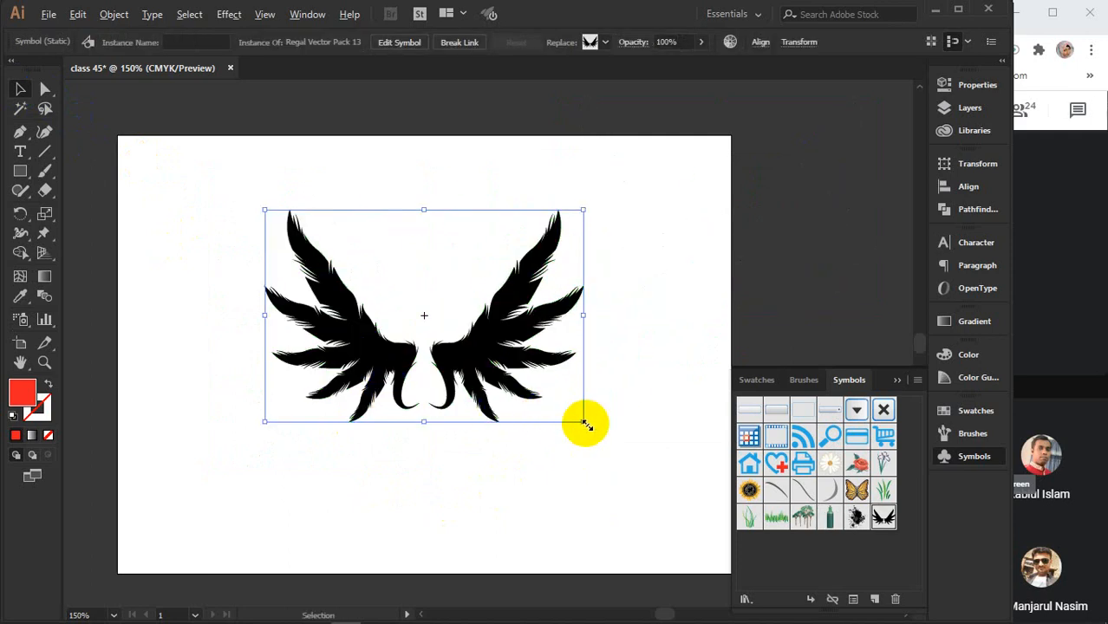
drag(583, 421, 682, 519)
mouse_move(477, 404)
mouse_down()
mouse_move(476, 377)
mouse_move(460, 389)
mouse_move(469, 395)
mouse_up()
click(425, 219)
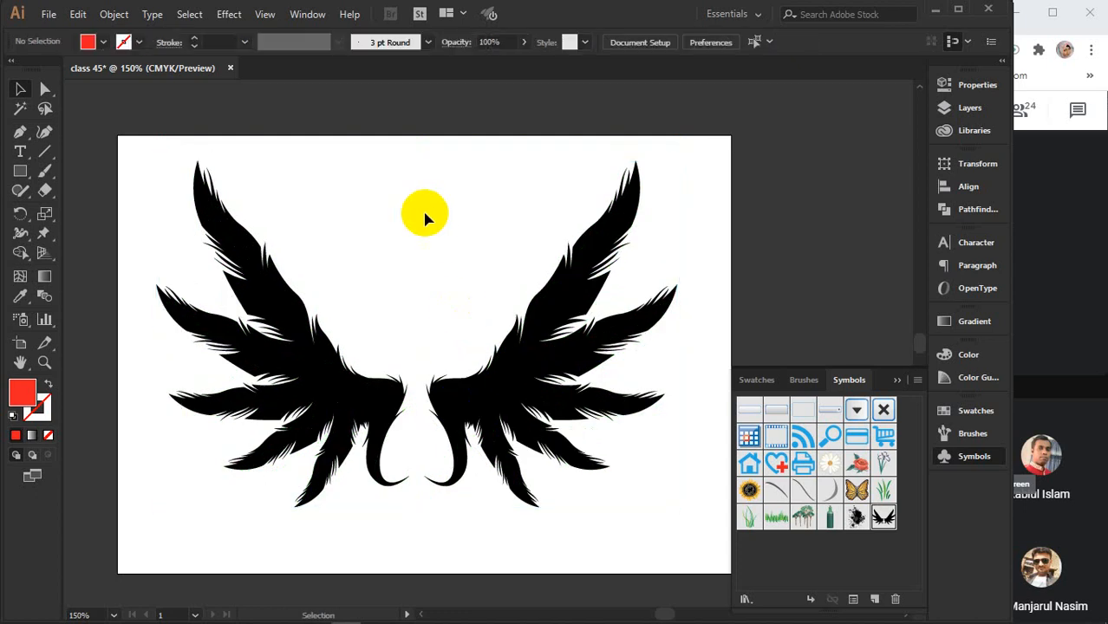
- Switch to the Chrome window with the butterfly image search, reload it and search images for "men model"
mouse_move(436, 611)
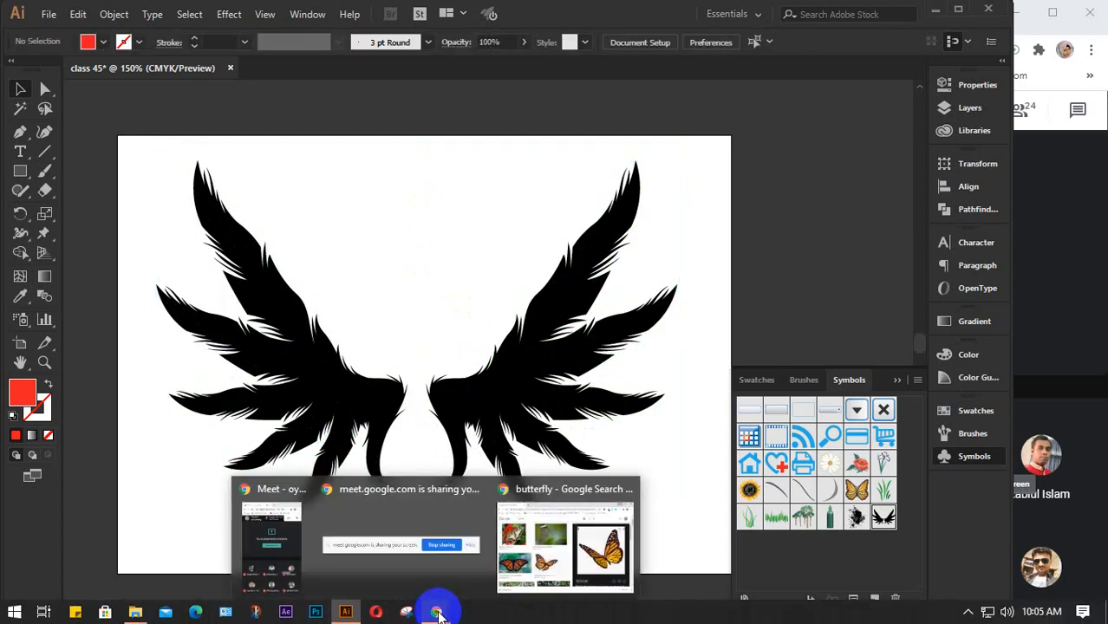
click(541, 552)
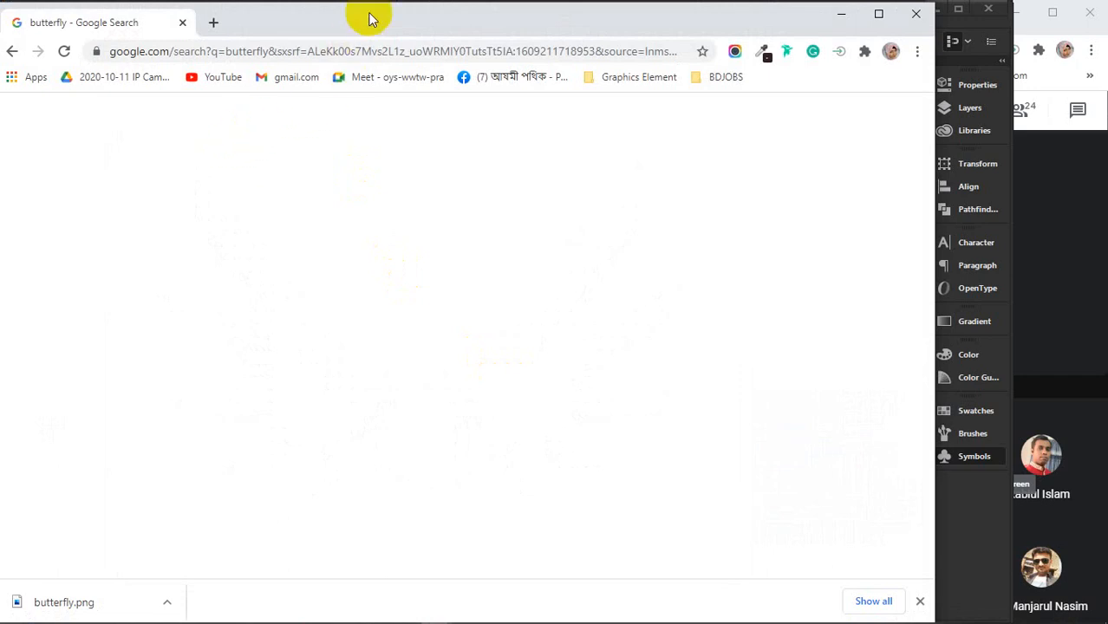
click(64, 52)
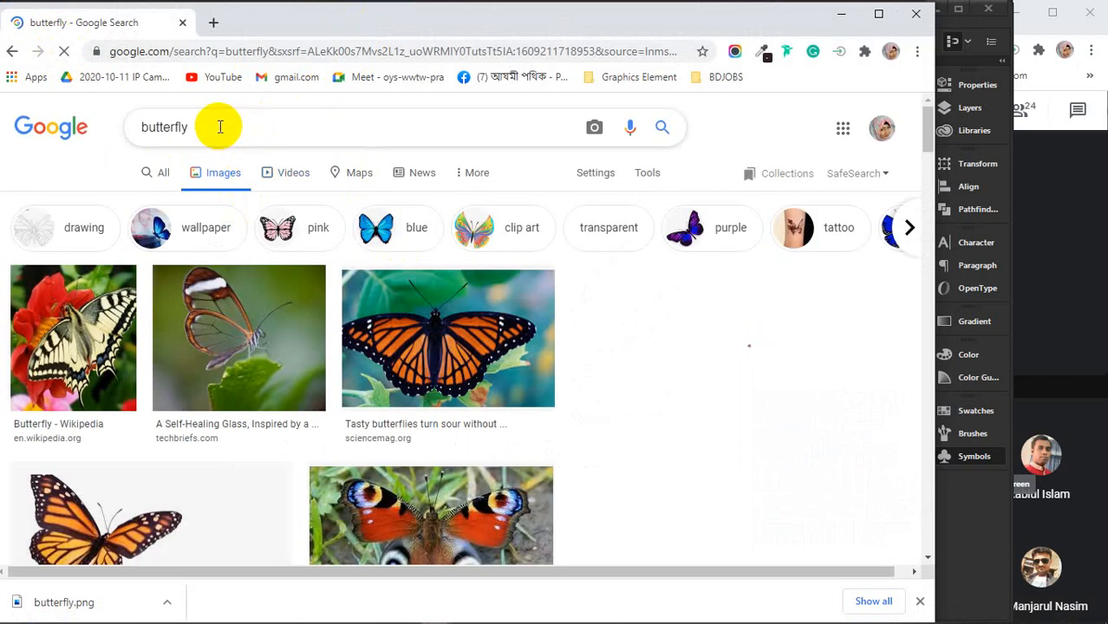
drag(220, 128, 129, 118)
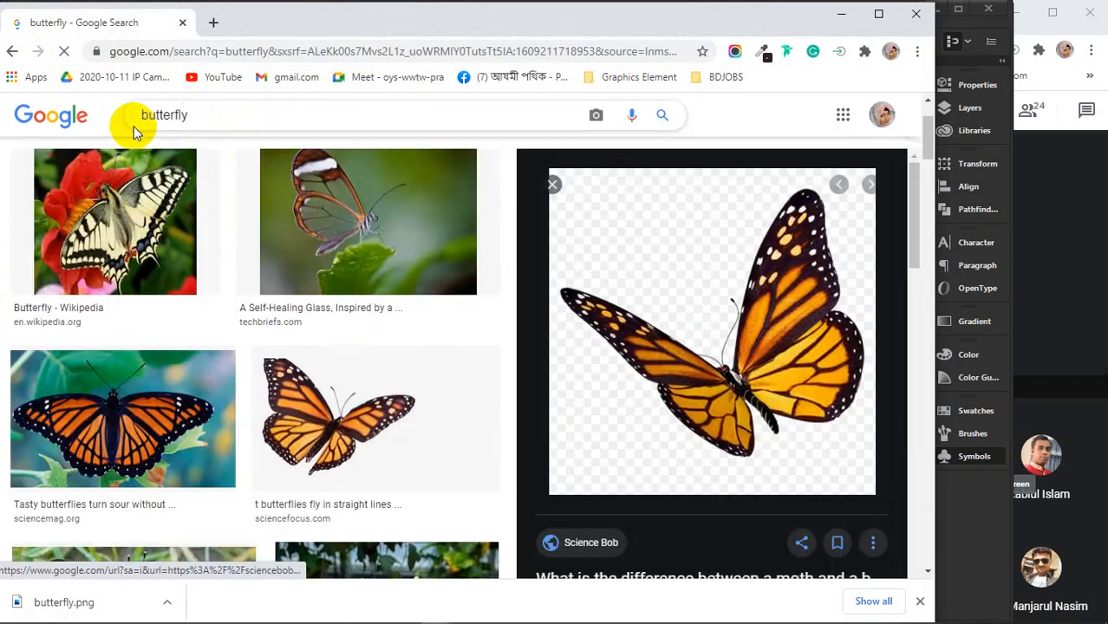
key(space)
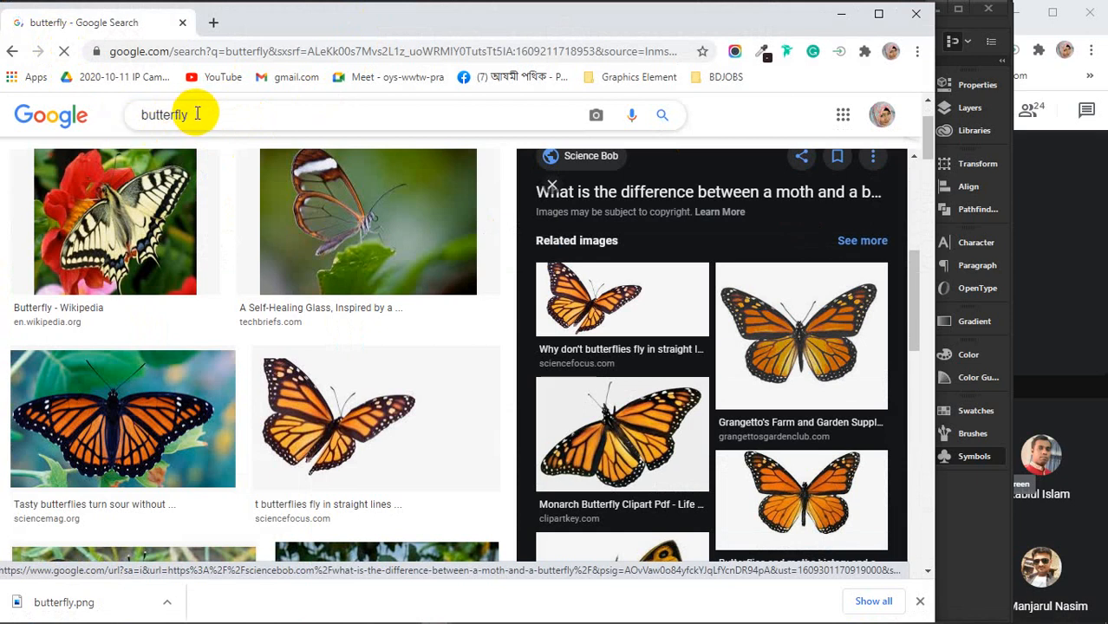
drag(203, 113, 126, 131)
text(me)
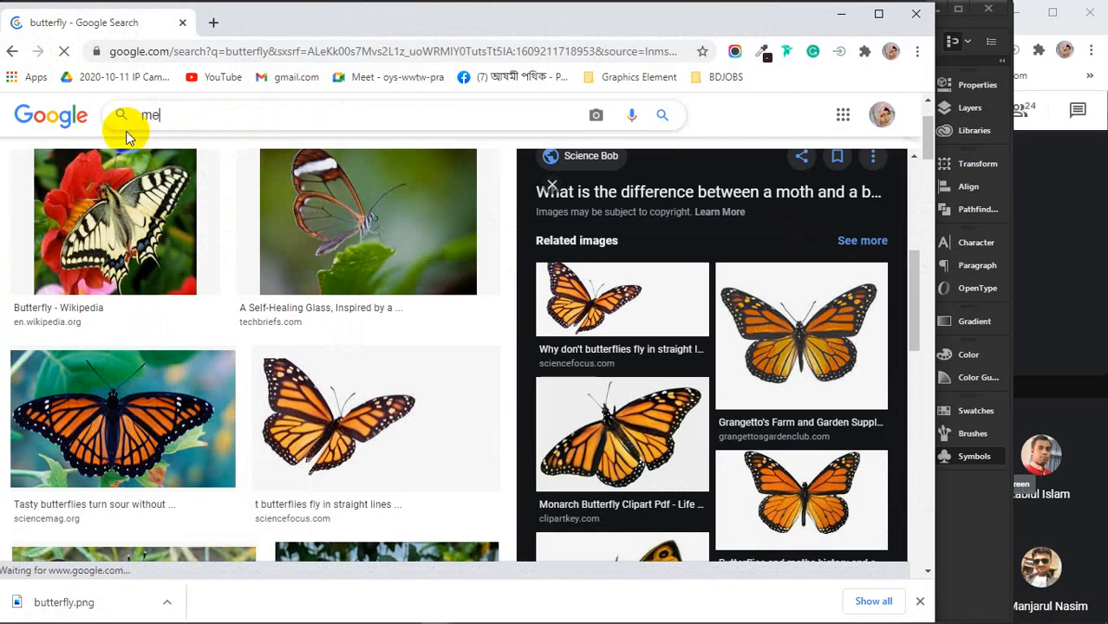
text(n model)
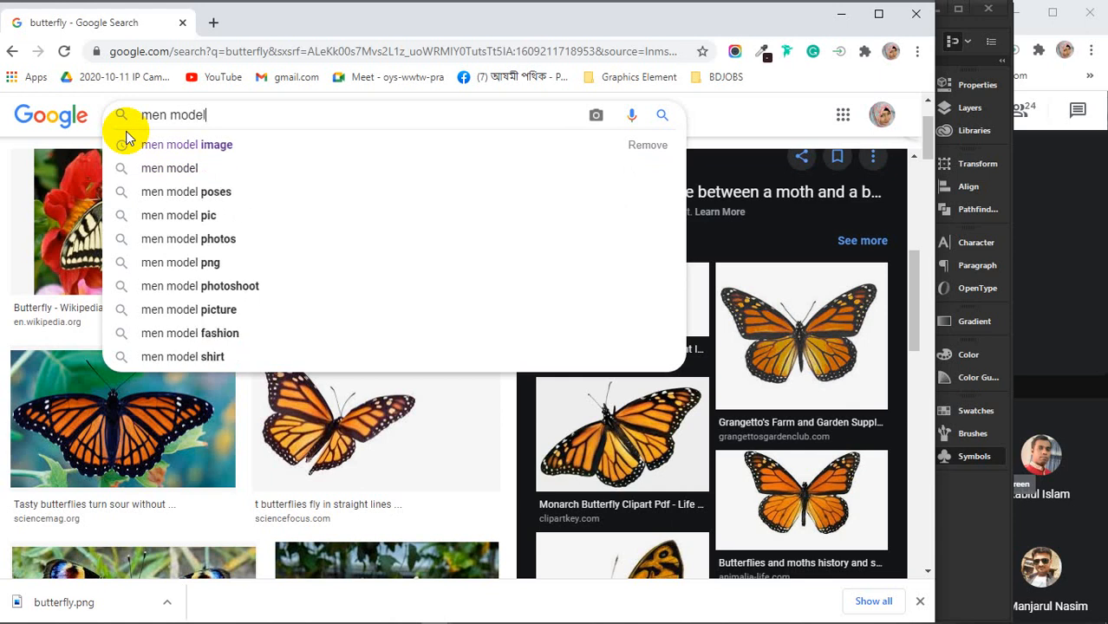
key(Return)
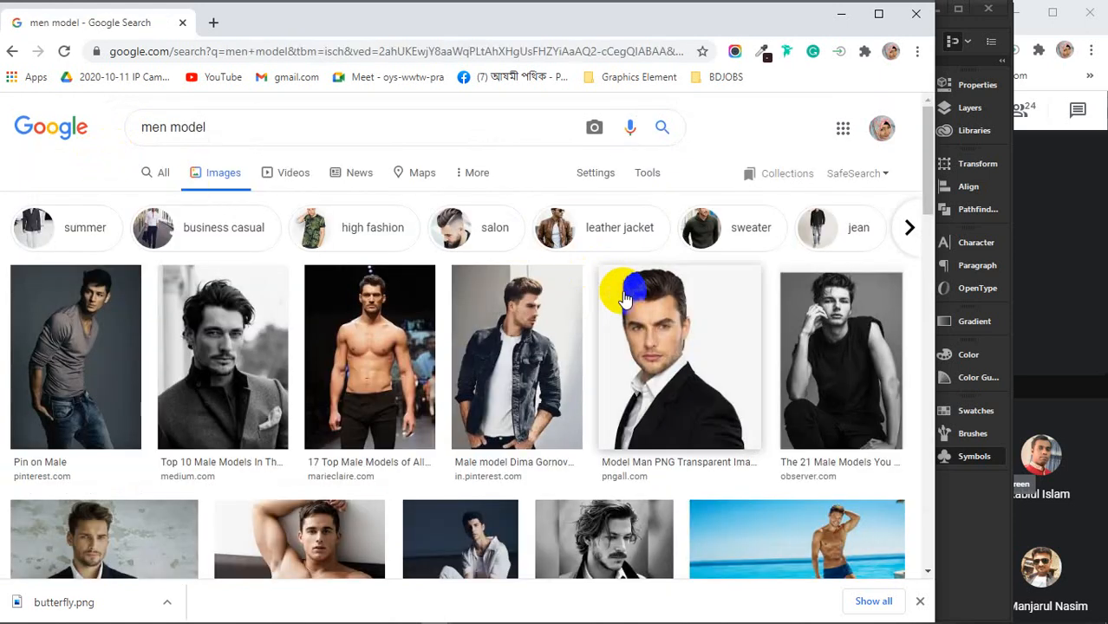
- Preview the result of the young man in a black sweater with crossed arms and look through its related images
scroll(789, 359, down, 3)
scroll(789, 364, down, 3)
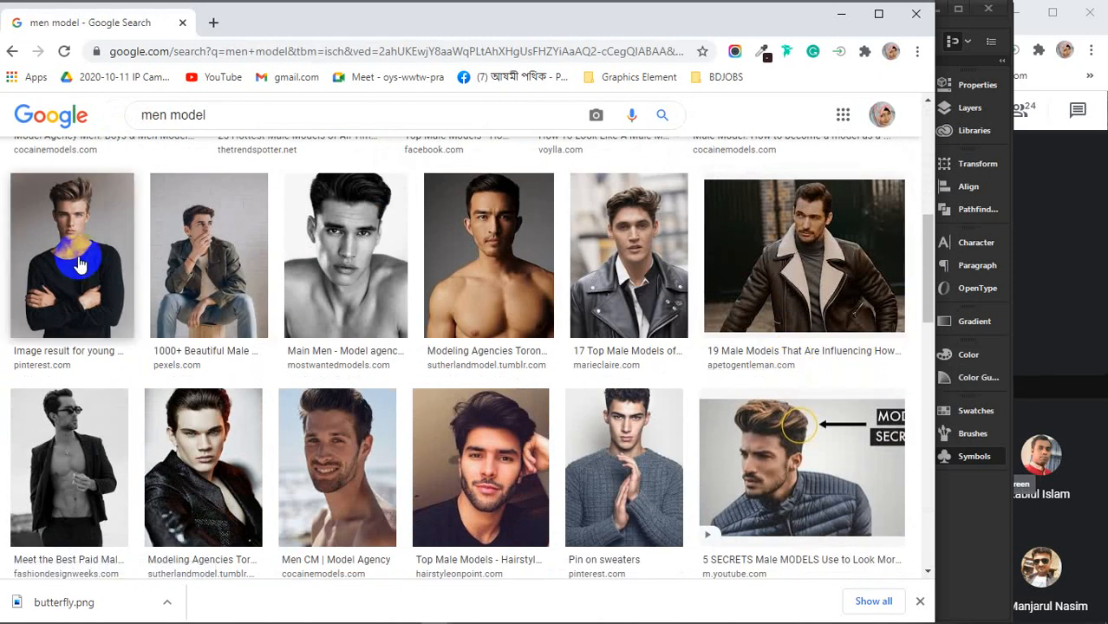
click(78, 264)
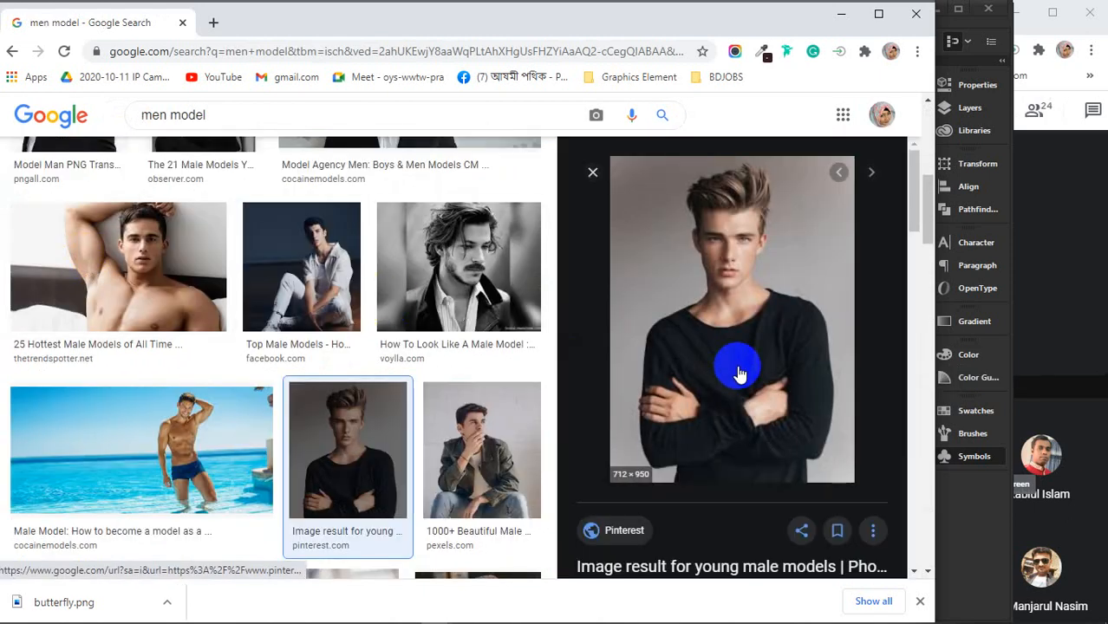
scroll(455, 365, down, 10)
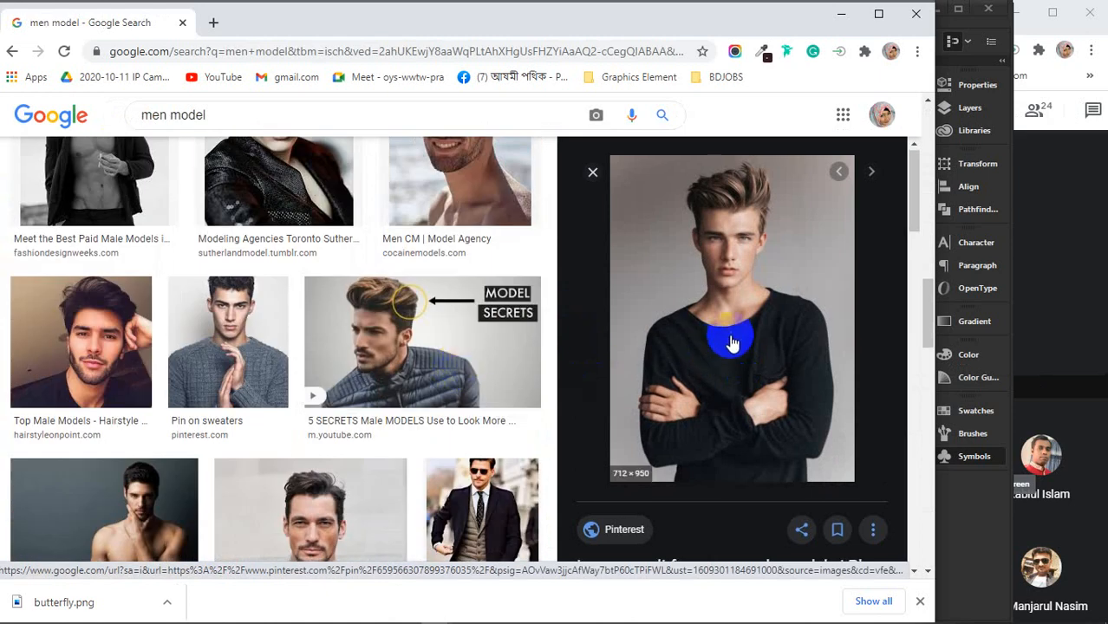
scroll(732, 338, down, 6)
scroll(760, 335, down, 4)
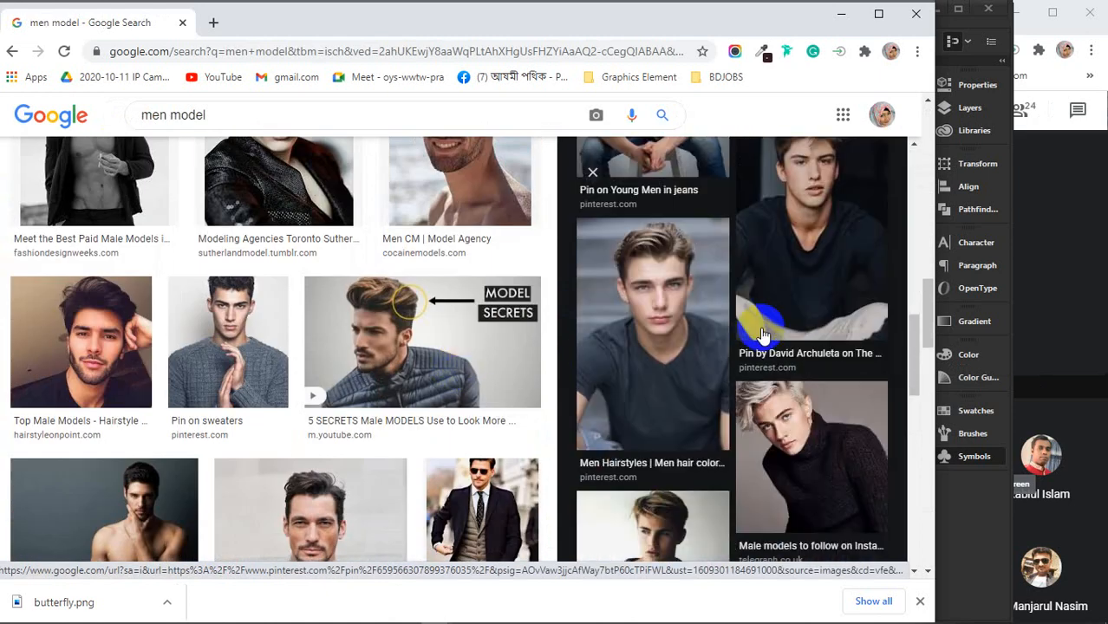
- Refine the image search to "men model black and white"
click(261, 119)
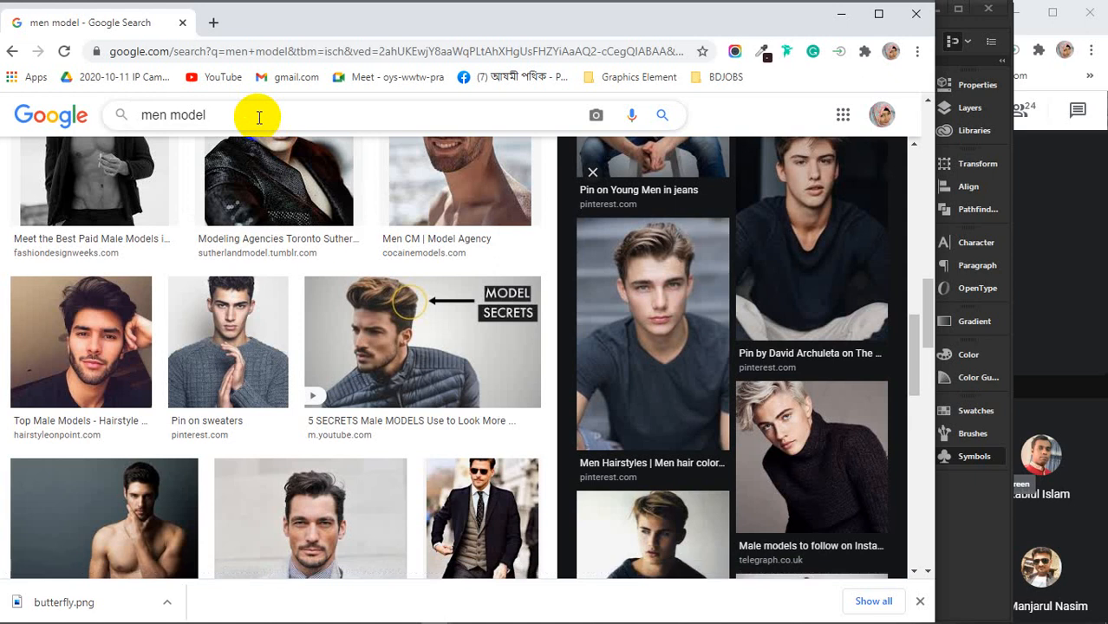
text(blac)
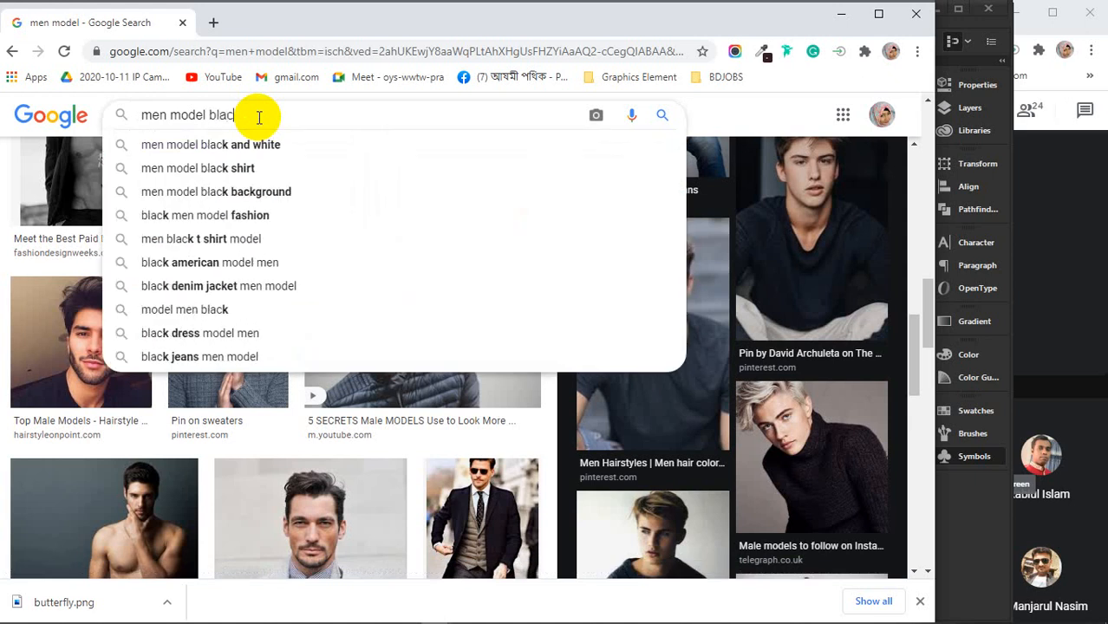
key(Down)
key(Return)
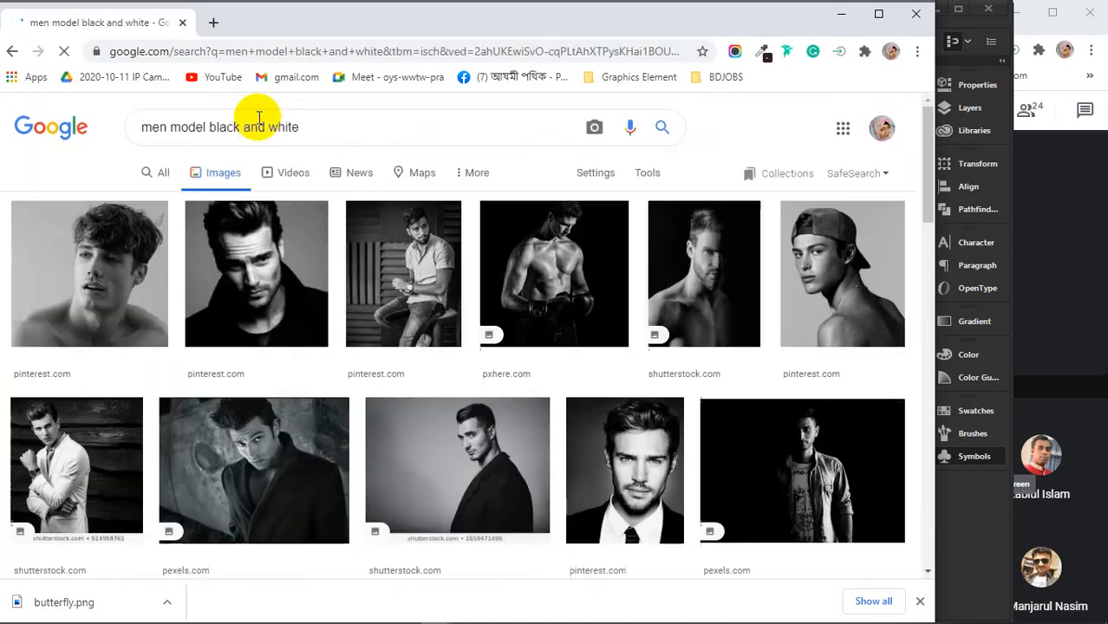
- Browse the black and white results, preview the man in a dark jacket and white shirt, and examine the related images
click(247, 244)
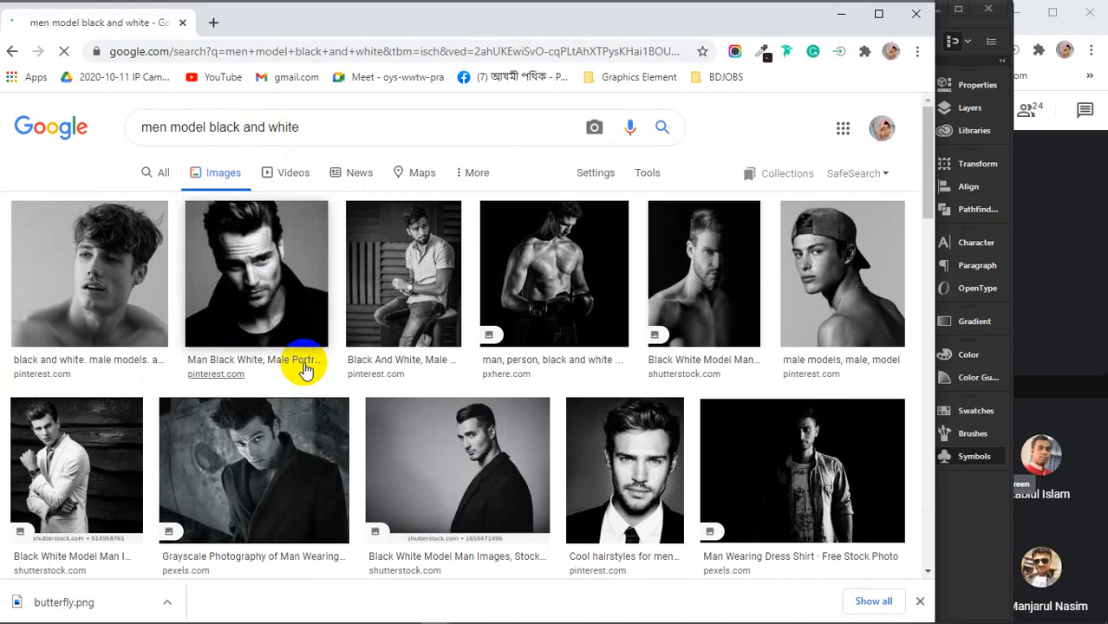
scroll(304, 367, down, 4)
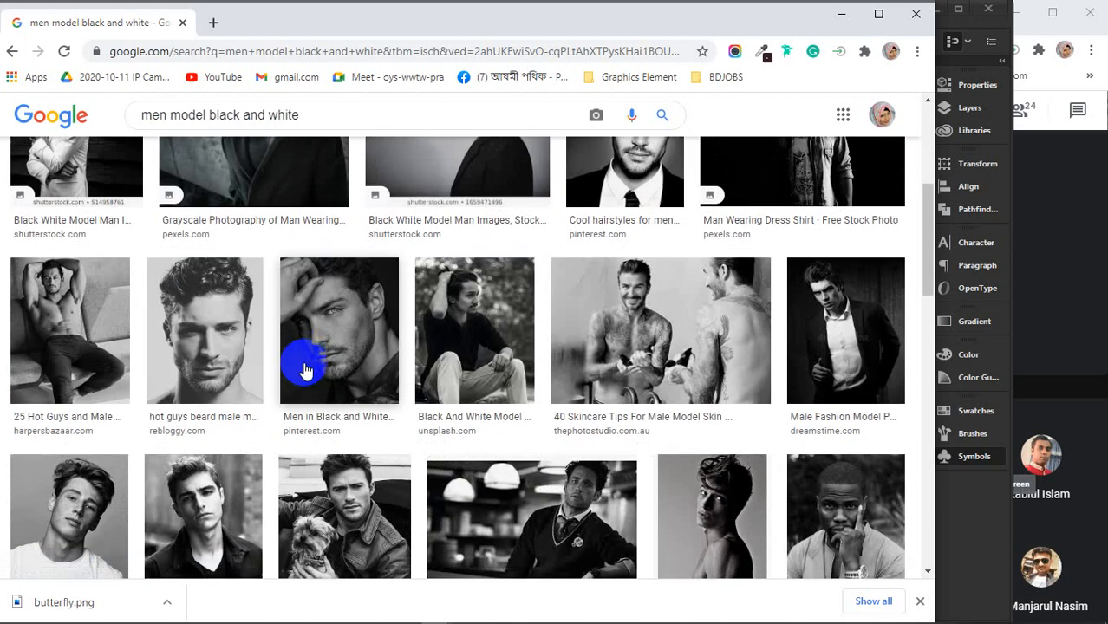
scroll(305, 369, down, 3)
scroll(305, 370, down, 3)
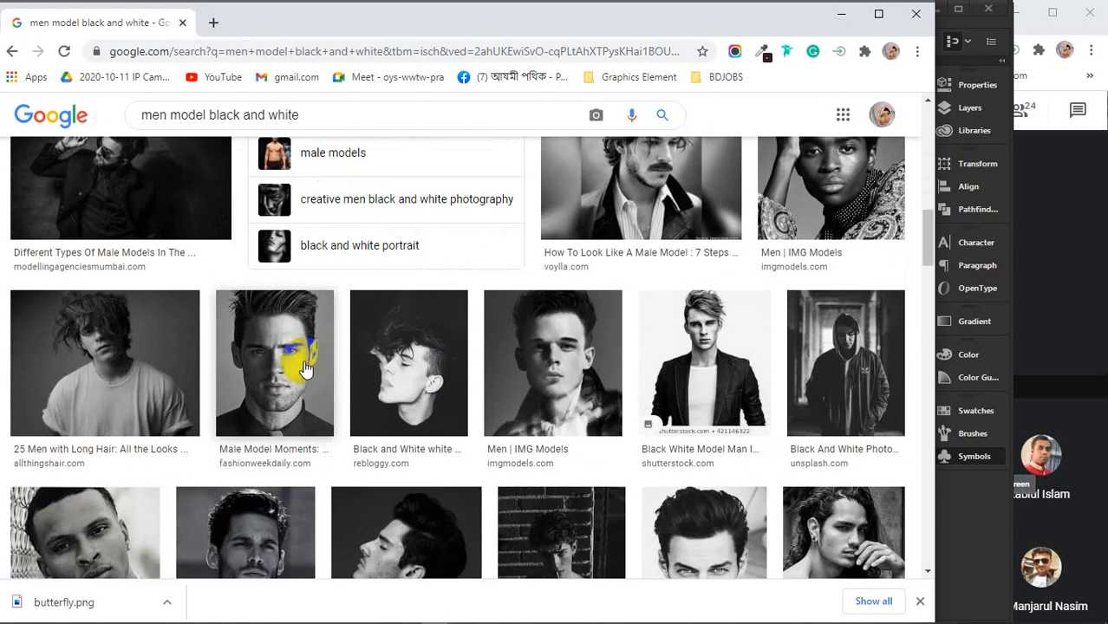
click(700, 345)
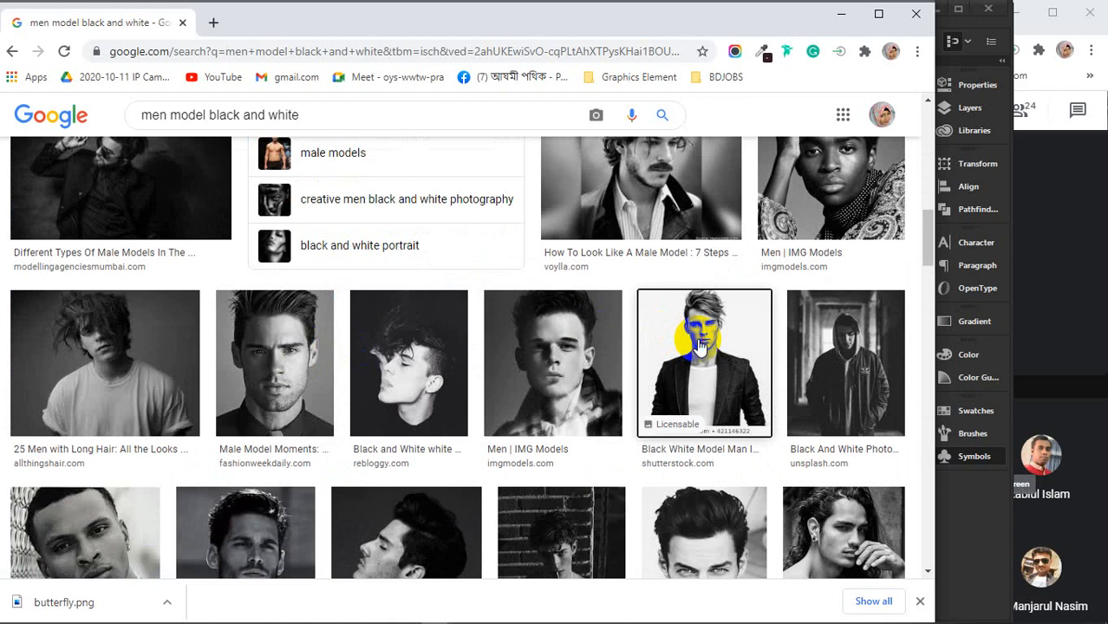
scroll(766, 355, down, 3)
scroll(766, 355, down, 10)
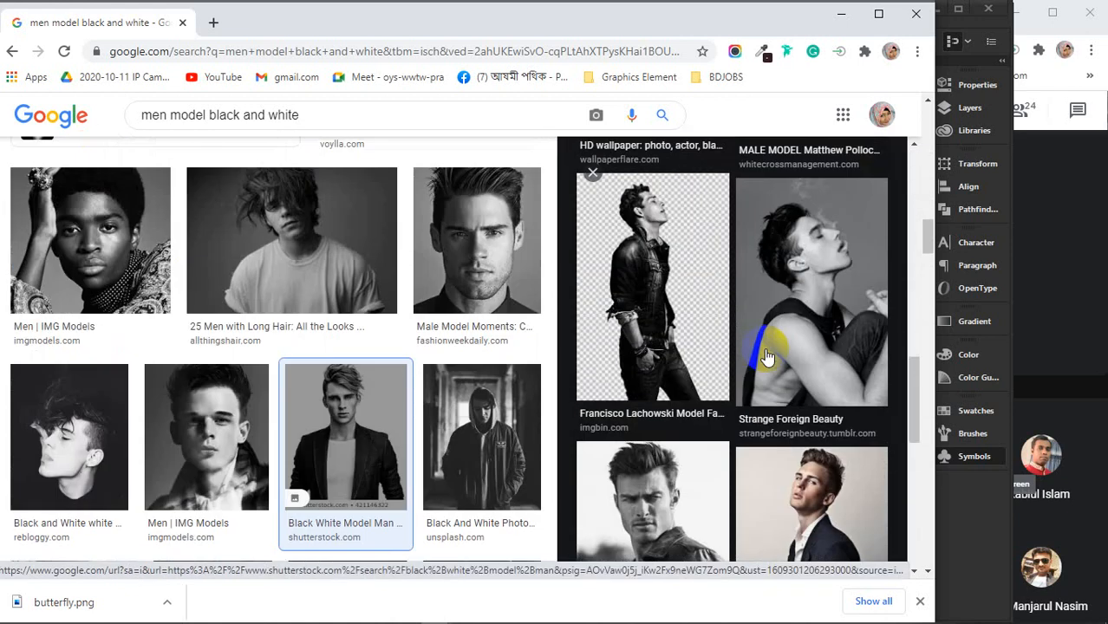
scroll(767, 356, down, 3)
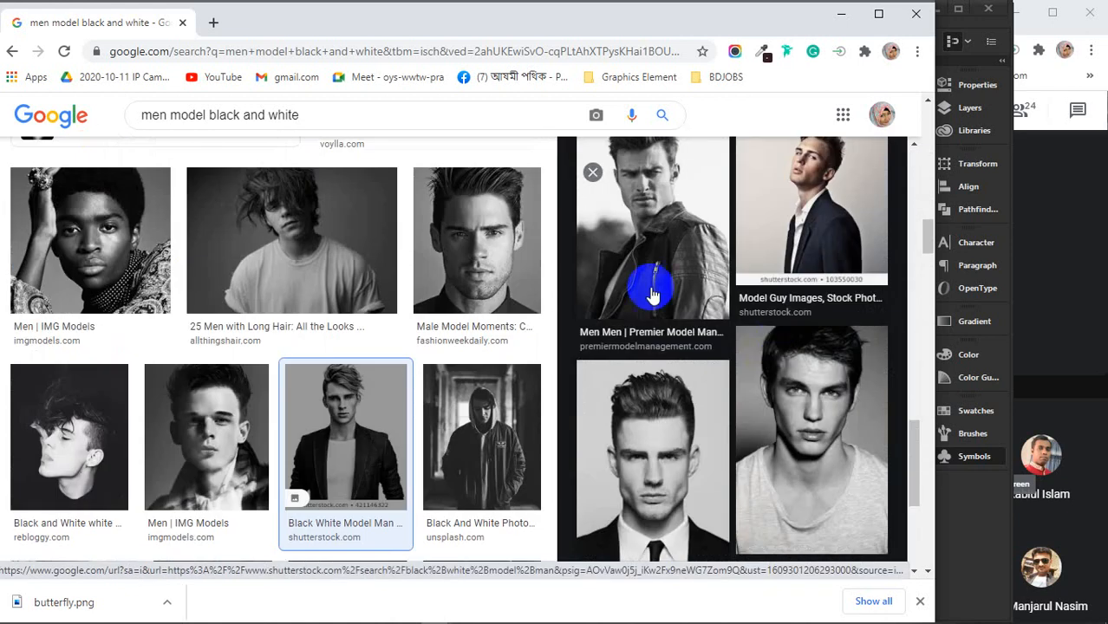
- Refine the image search to "men model black and white png"
click(333, 110)
text(p)
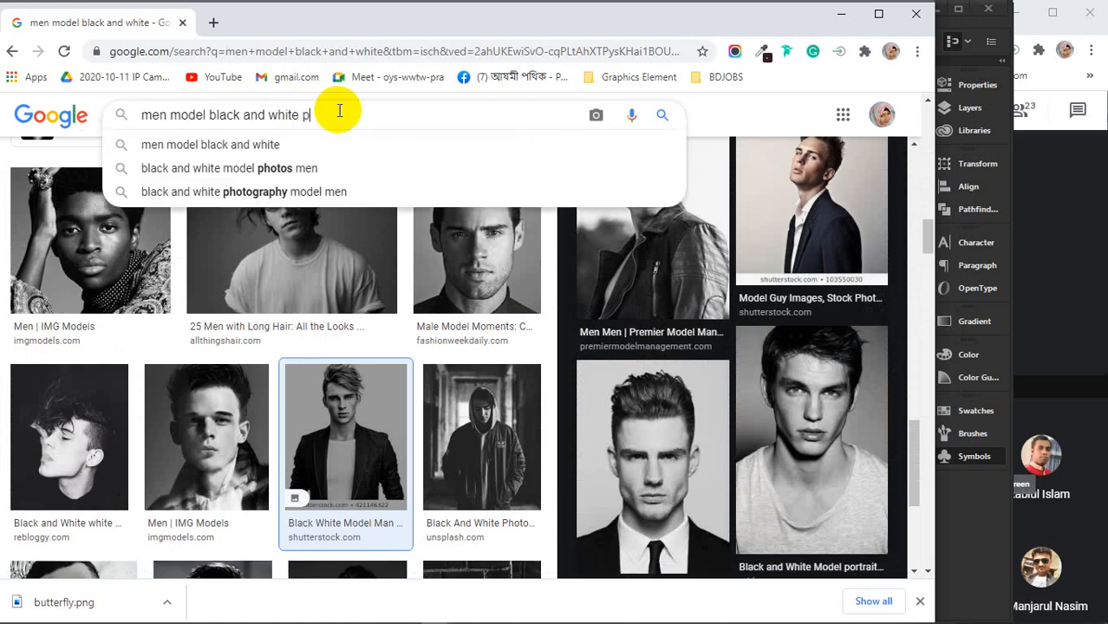
text(ng)
key(Return)
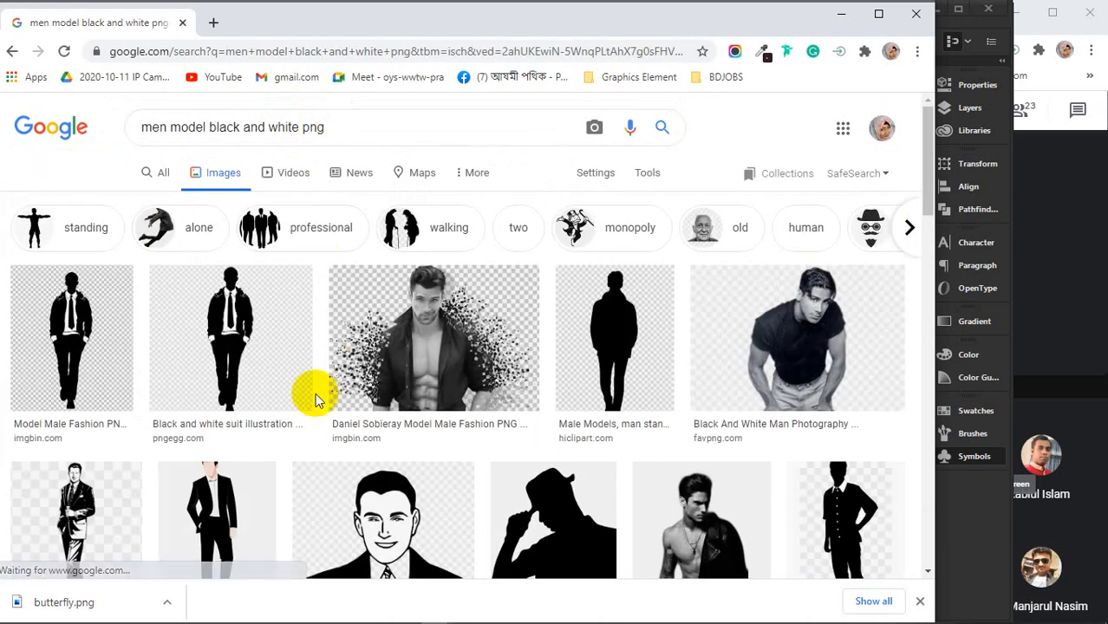
- Preview the transparent image of a standing man in black with folded arms and look through its related images
scroll(316, 401, down, 3)
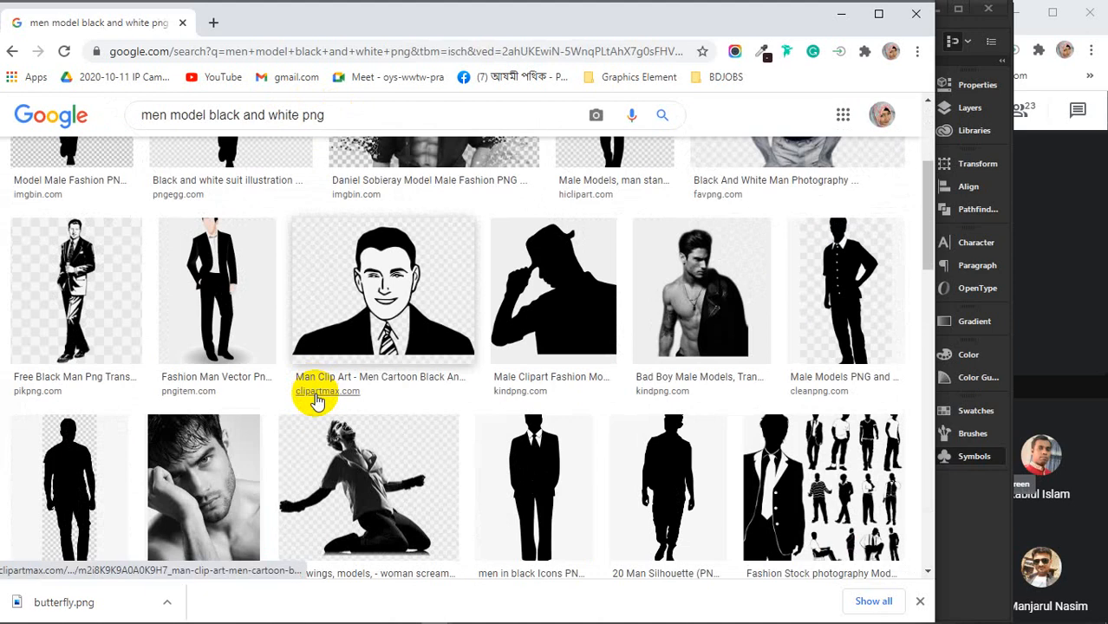
scroll(317, 400, down, 3)
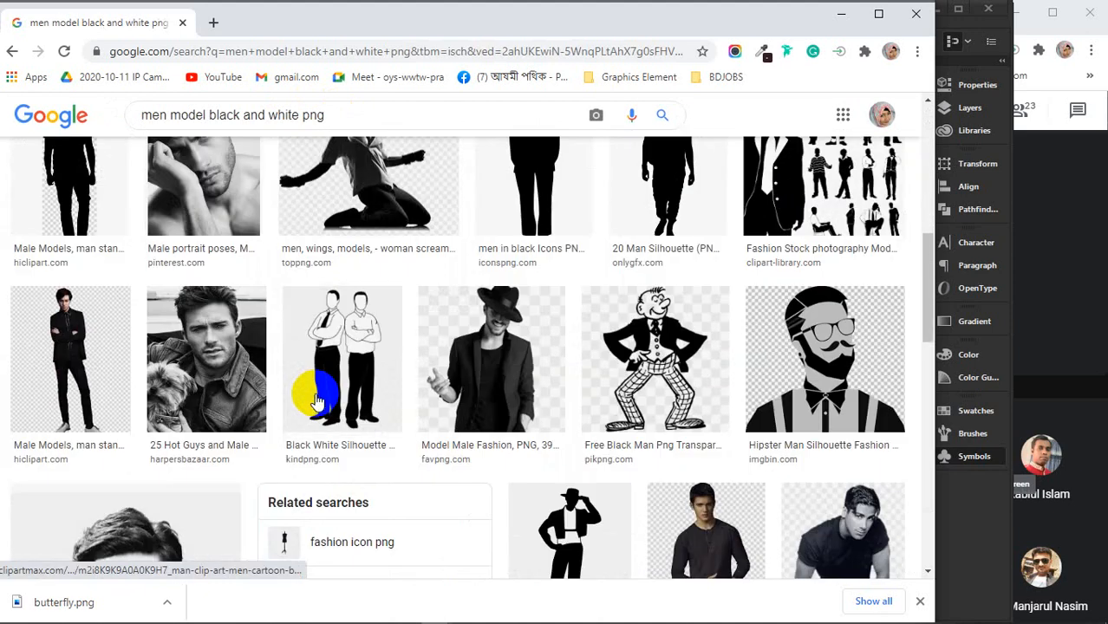
click(65, 360)
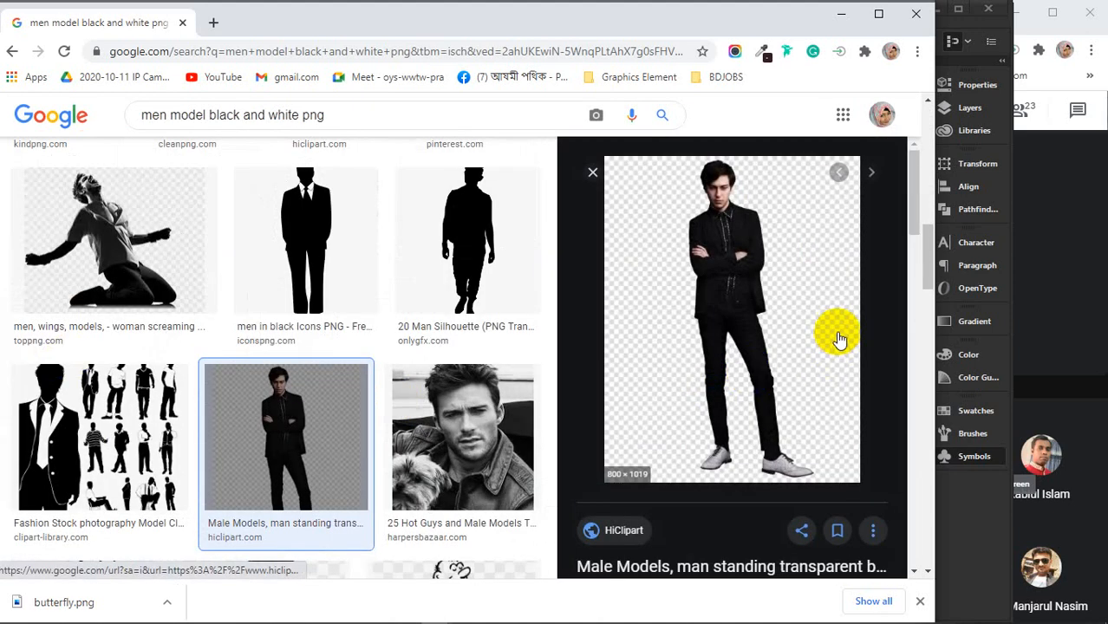
scroll(828, 338, down, 3)
scroll(785, 338, down, 6)
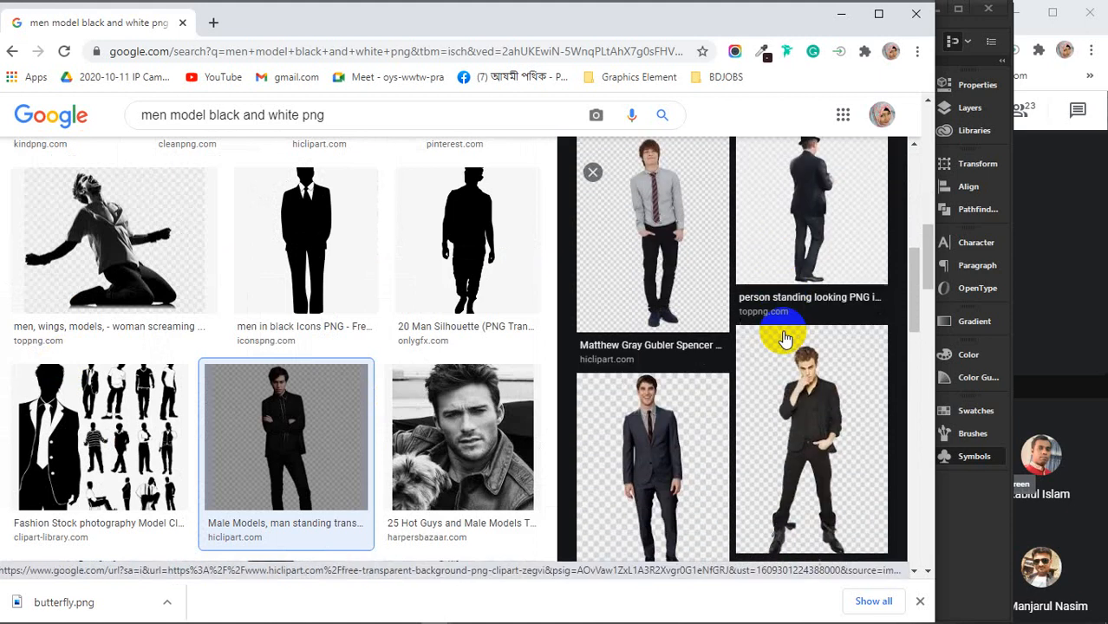
scroll(785, 338, down, 3)
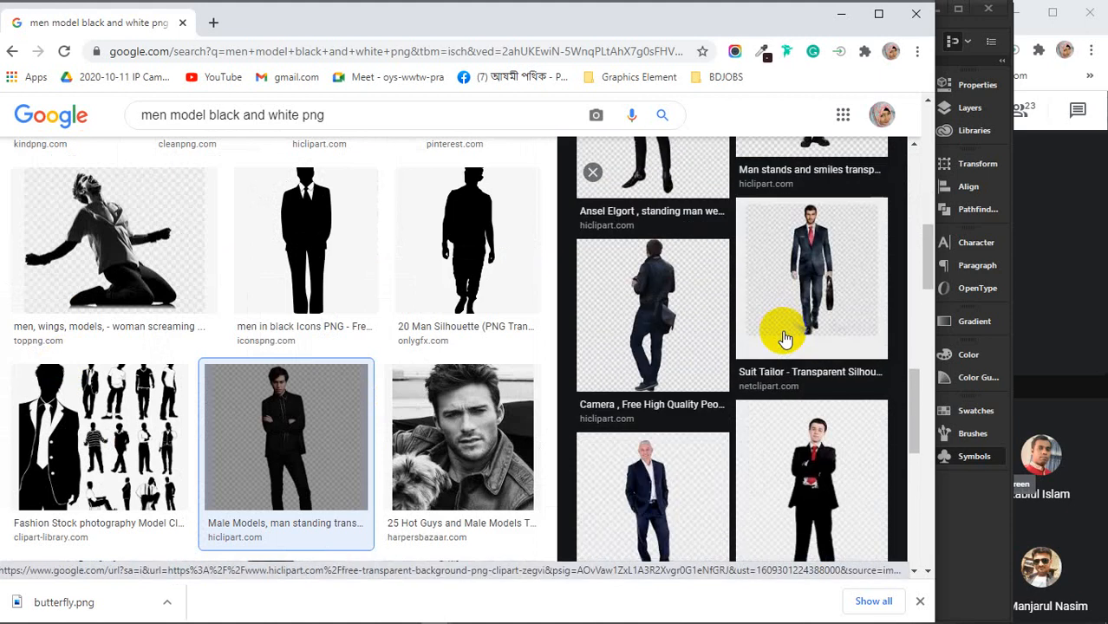
scroll(785, 338, down, 6)
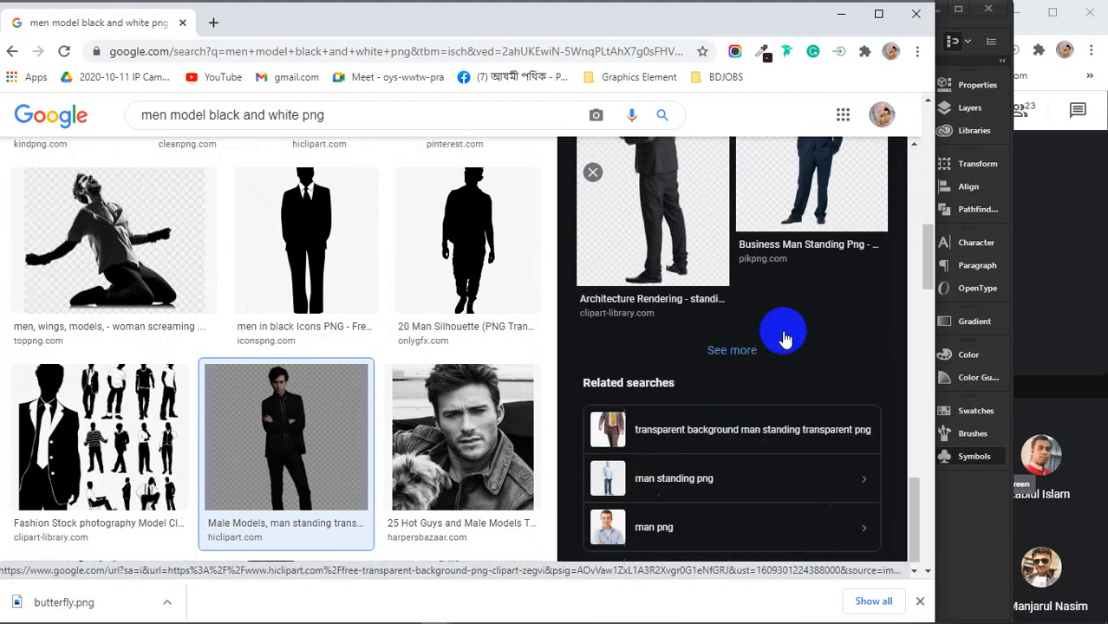
- Browse further results, preview the transparent image of the man in a dark long-sleeved shirt, and look through its related images
scroll(435, 358, down, 3)
scroll(435, 358, down, 7)
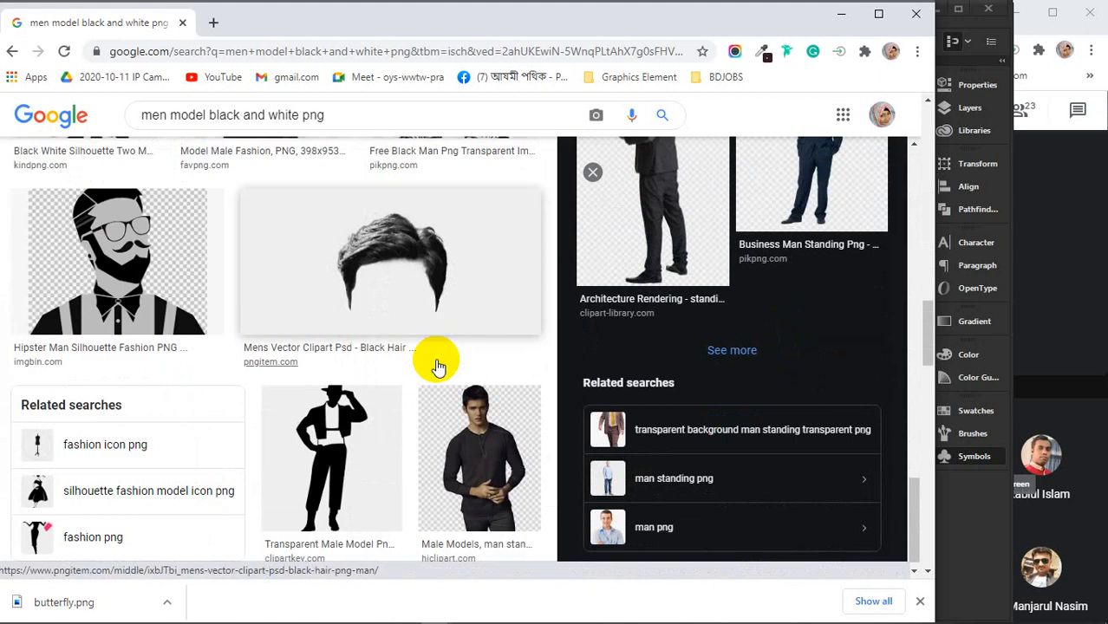
click(470, 252)
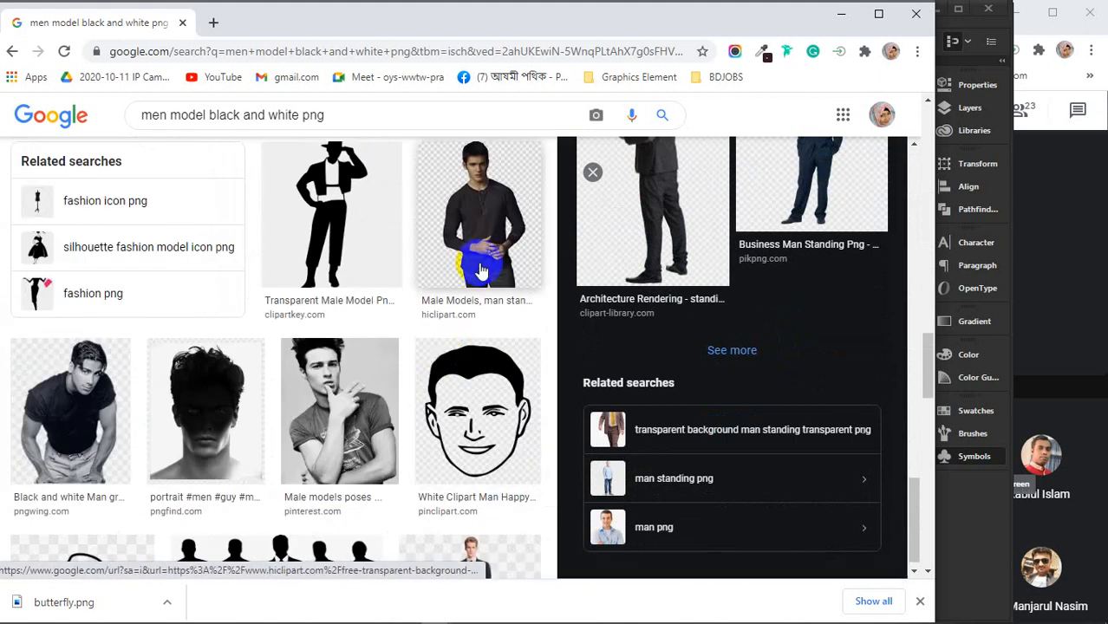
scroll(757, 301, down, 6)
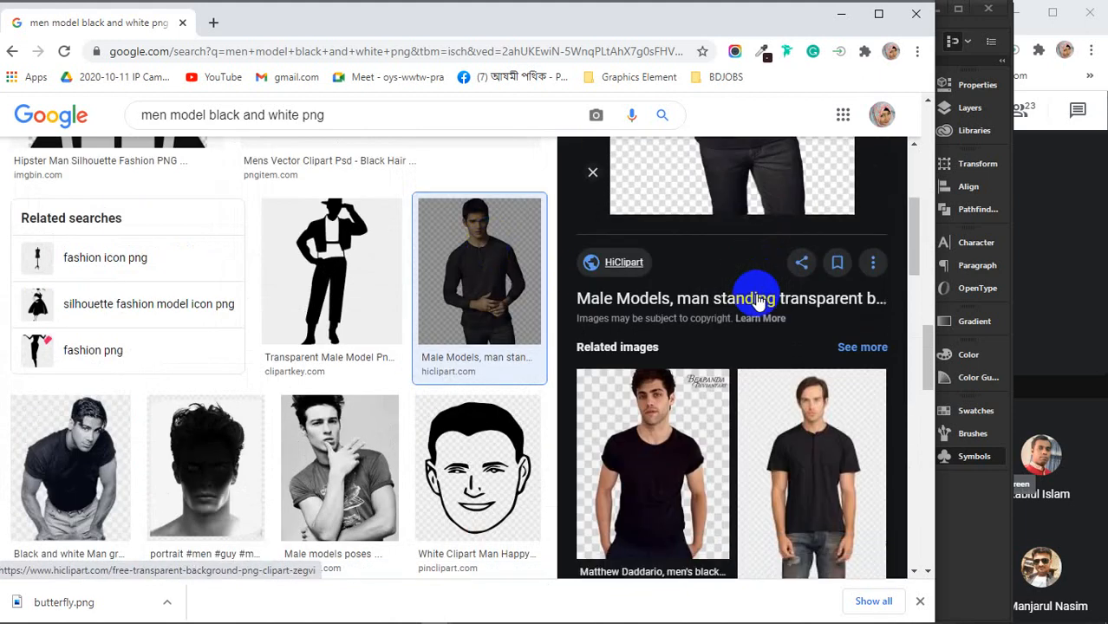
- Compare the related full-length men and copy the image of the bearded man in a black V-neck T-shirt and light trousers
click(810, 357)
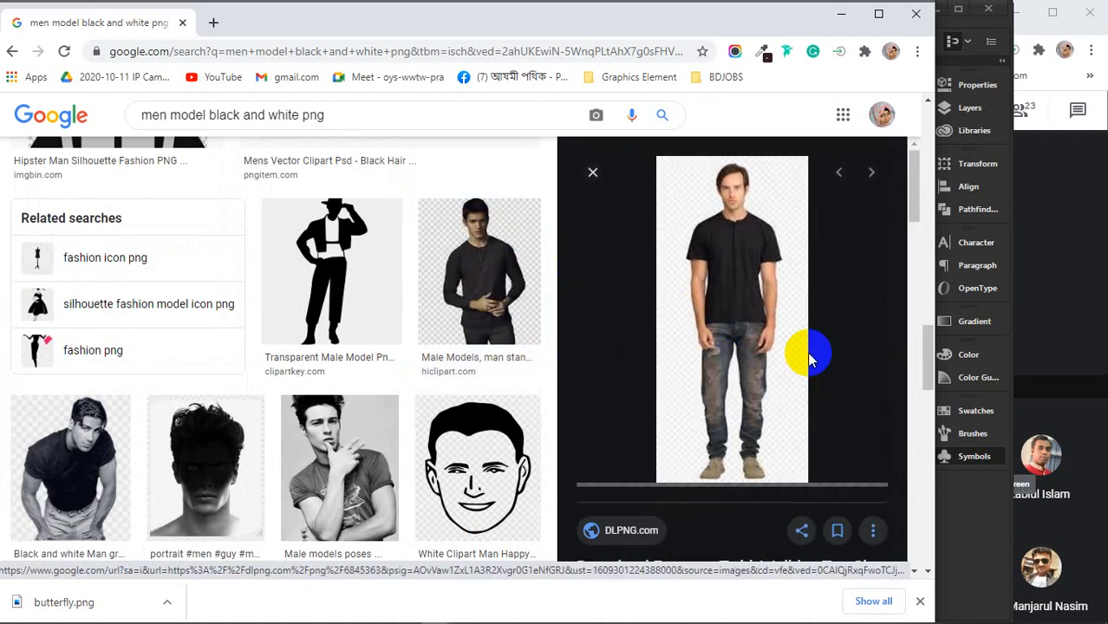
scroll(809, 357, down, 6)
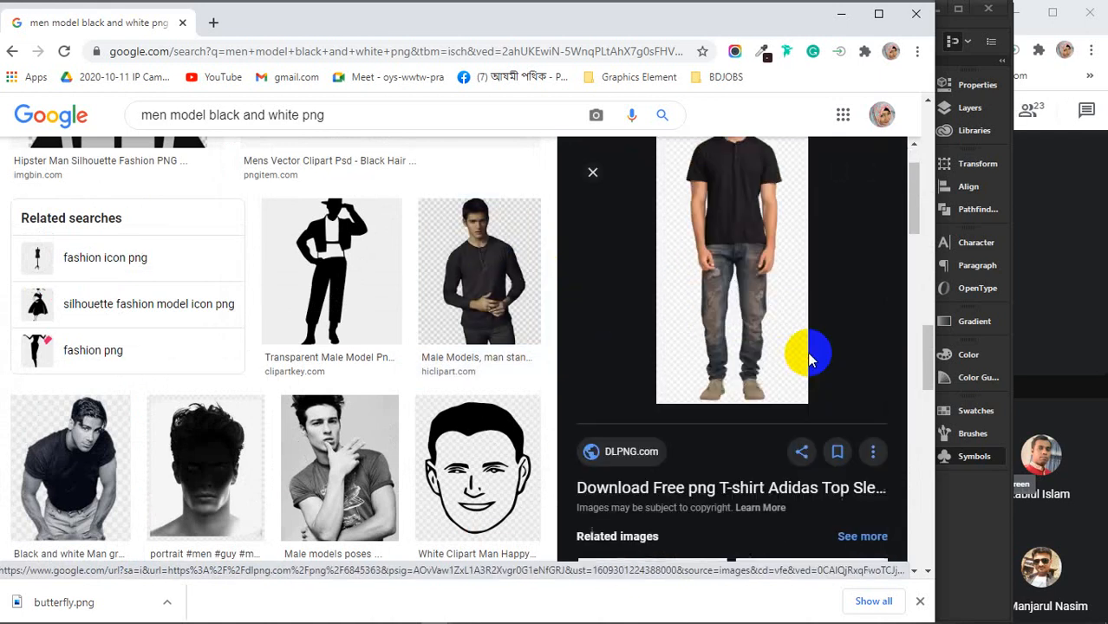
click(663, 323)
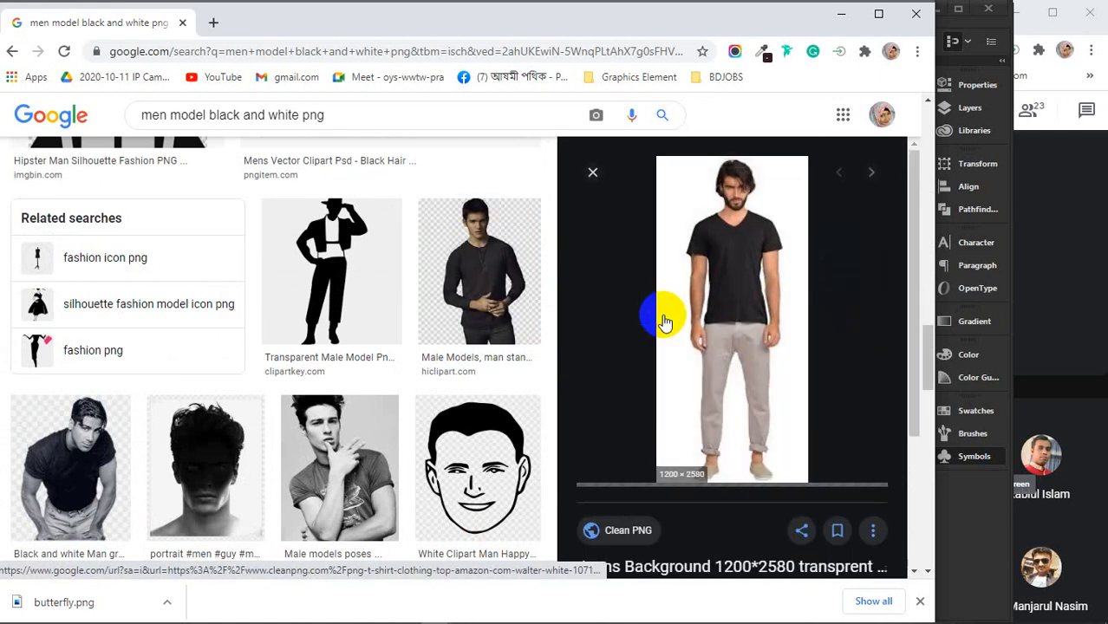
right_click(741, 276)
click(758, 445)
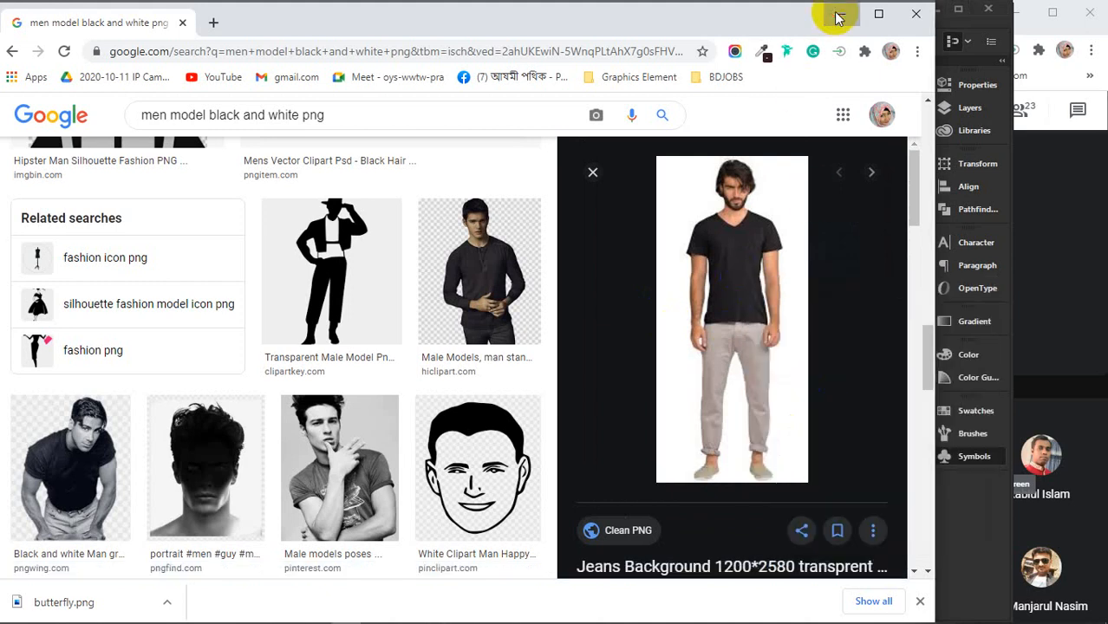
- Switch to Illustrator and paste the copied photo of the man onto the empty canvas beside the wings artboard
click(839, 14)
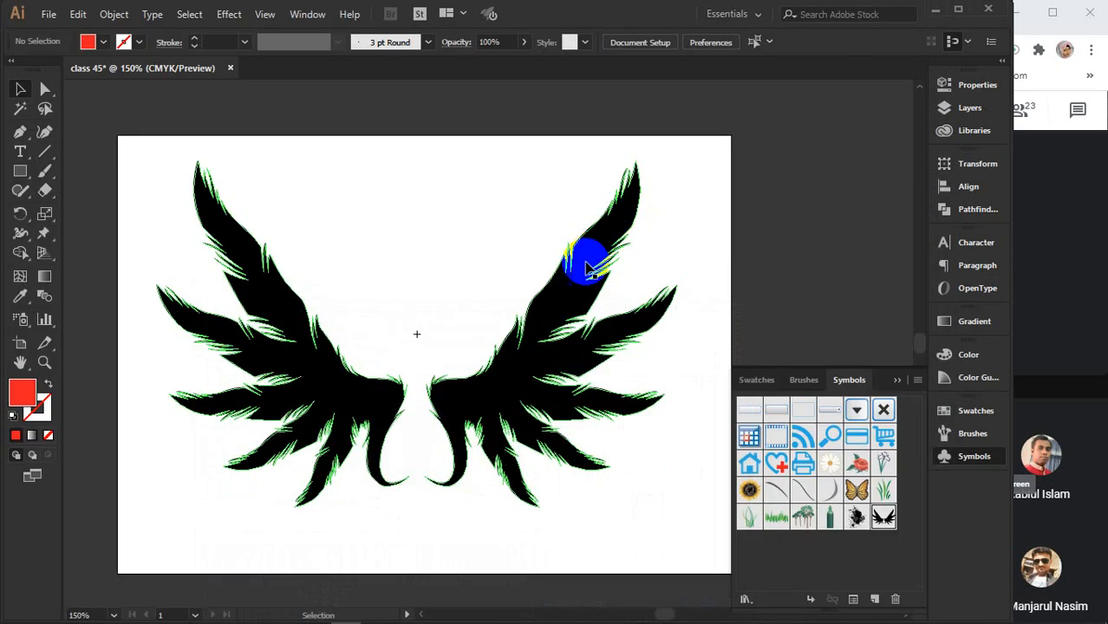
click(897, 380)
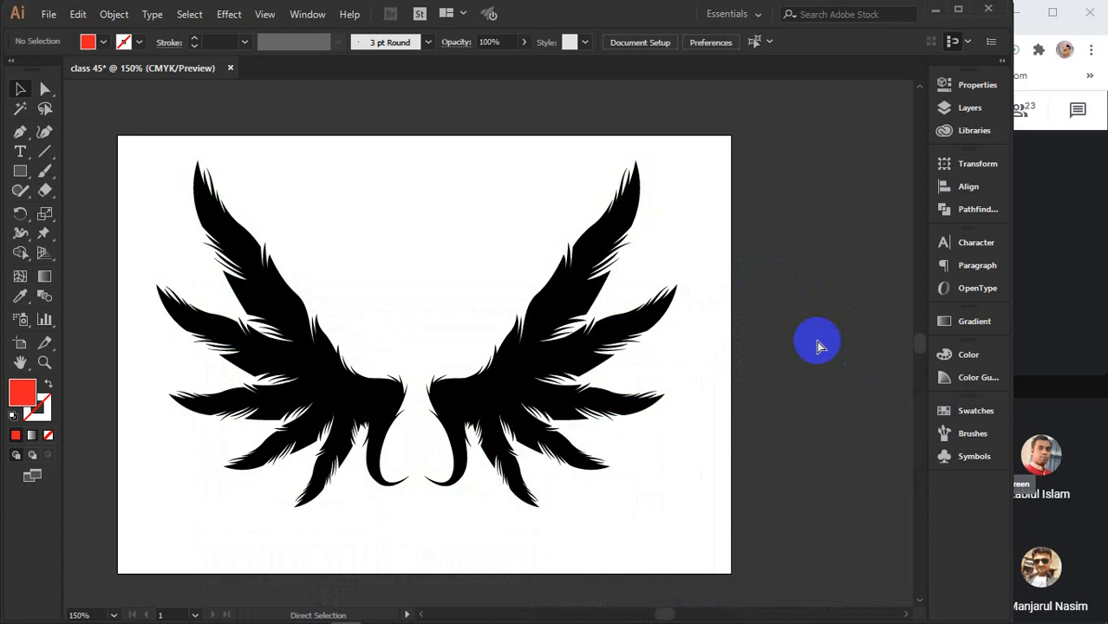
key(ctrl+v)
drag(507, 235, 589, 288)
key(space)
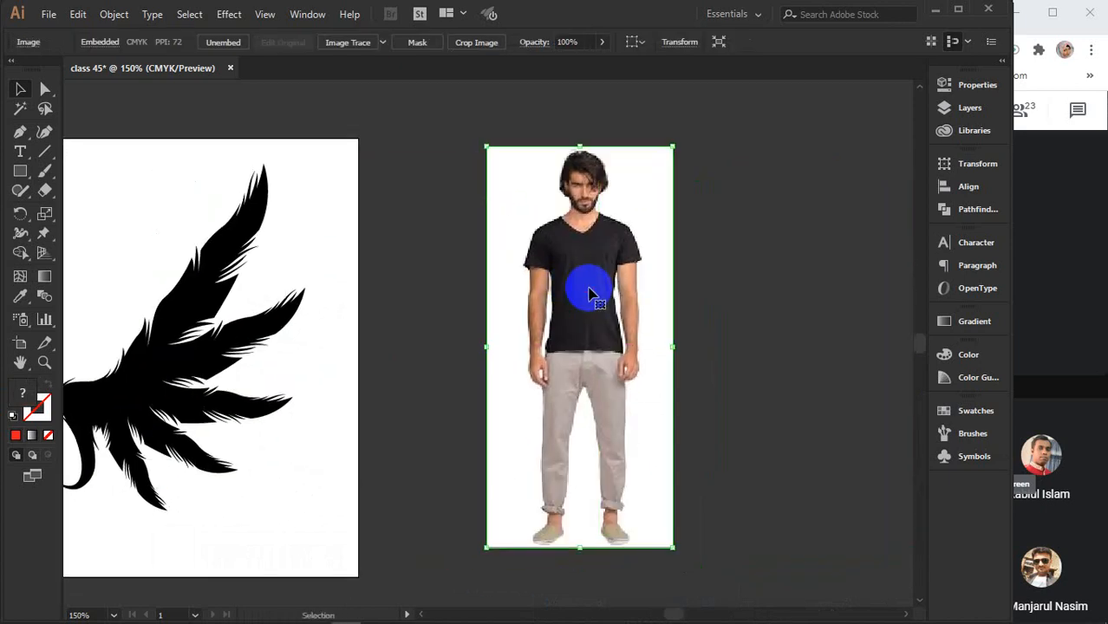
- Image-trace the man's photo with the High Fidelity Photo preset and expand the result into paths
click(976, 86)
click(862, 418)
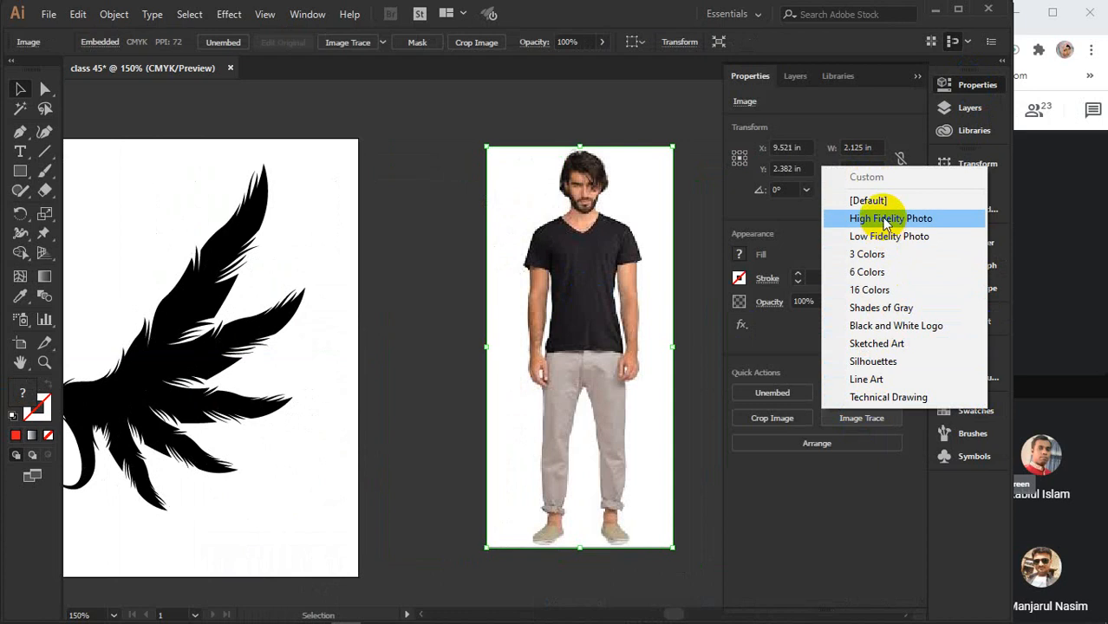
click(886, 219)
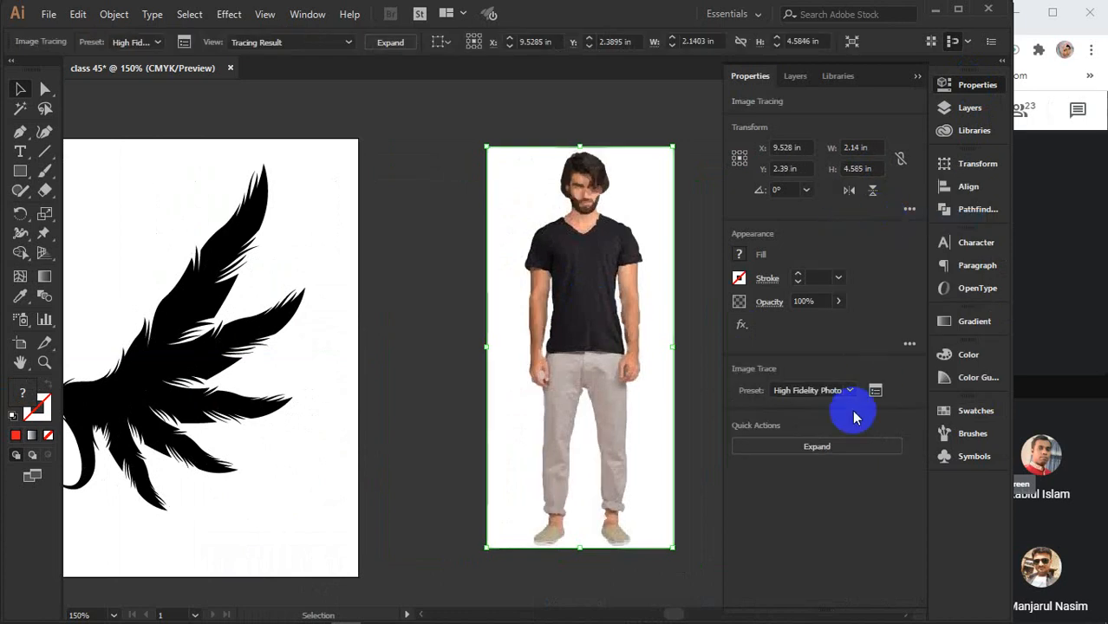
click(799, 446)
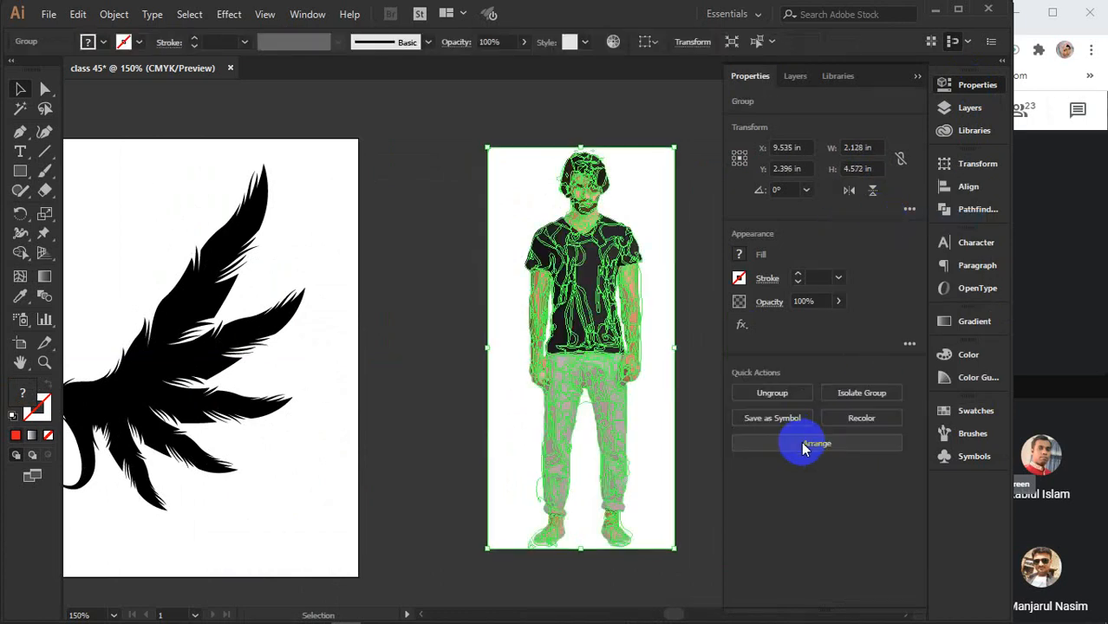
- Ungroup the traced photo and delete its white background areas, selected with the Magic Wand
click(795, 394)
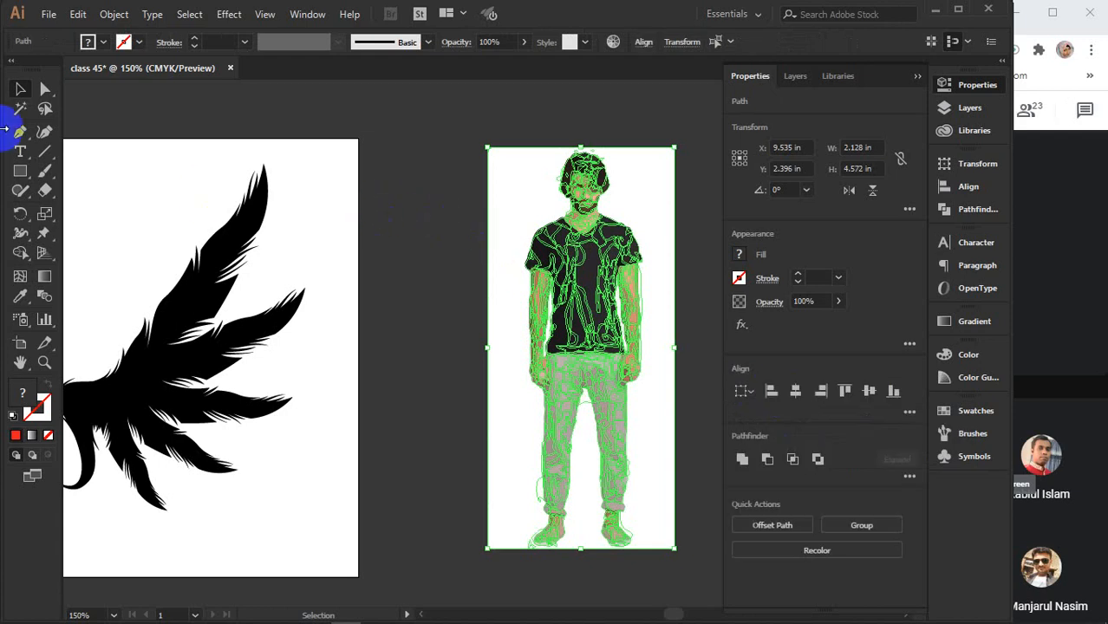
click(20, 109)
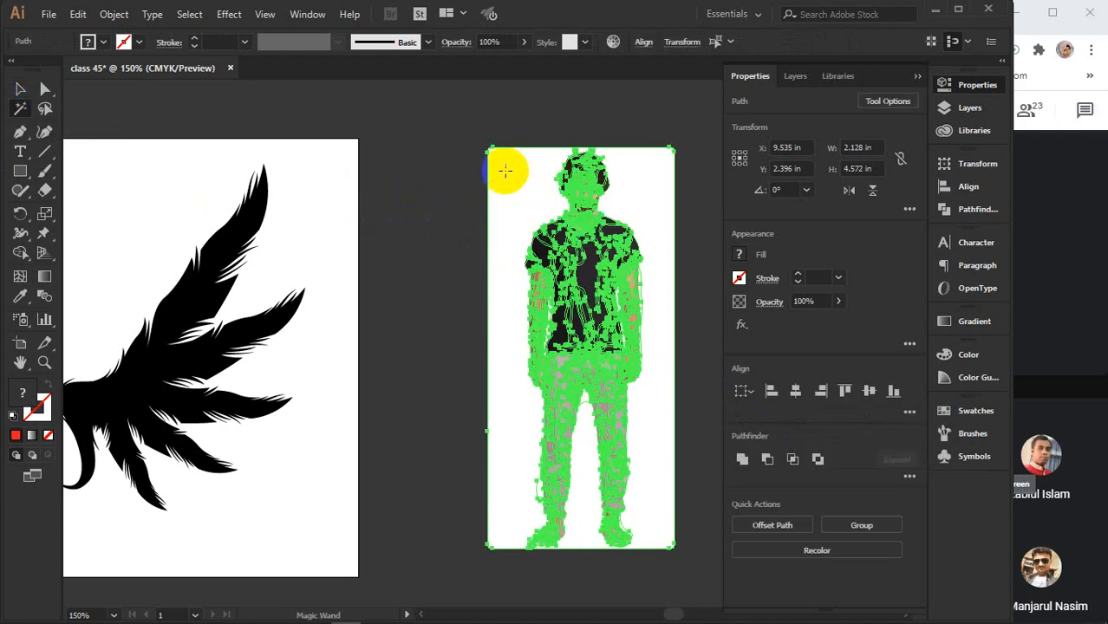
click(506, 170)
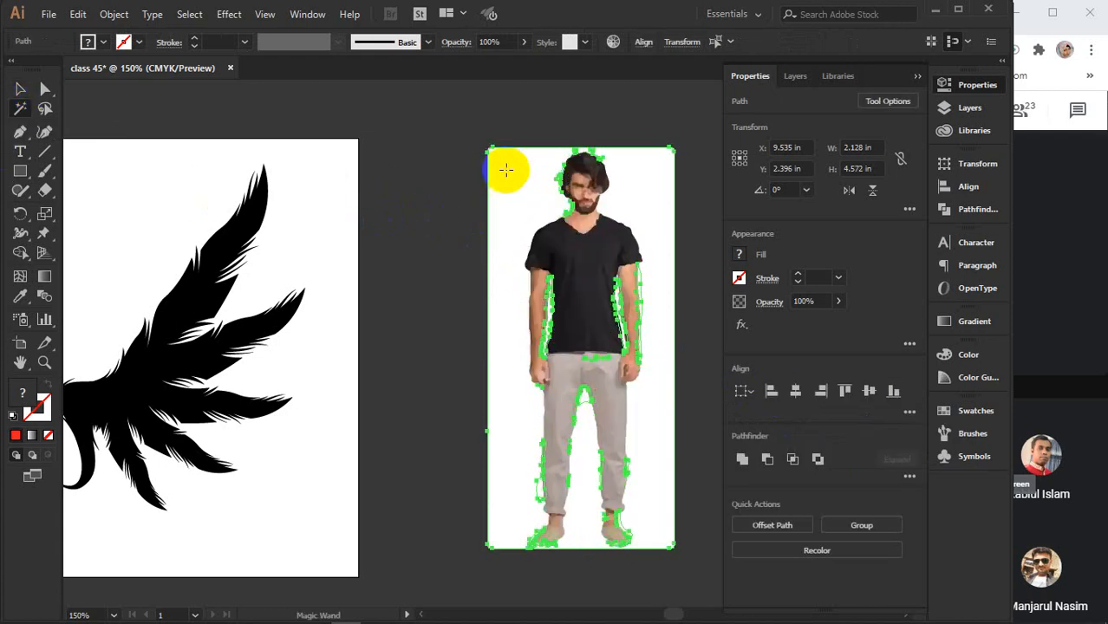
key(Delete)
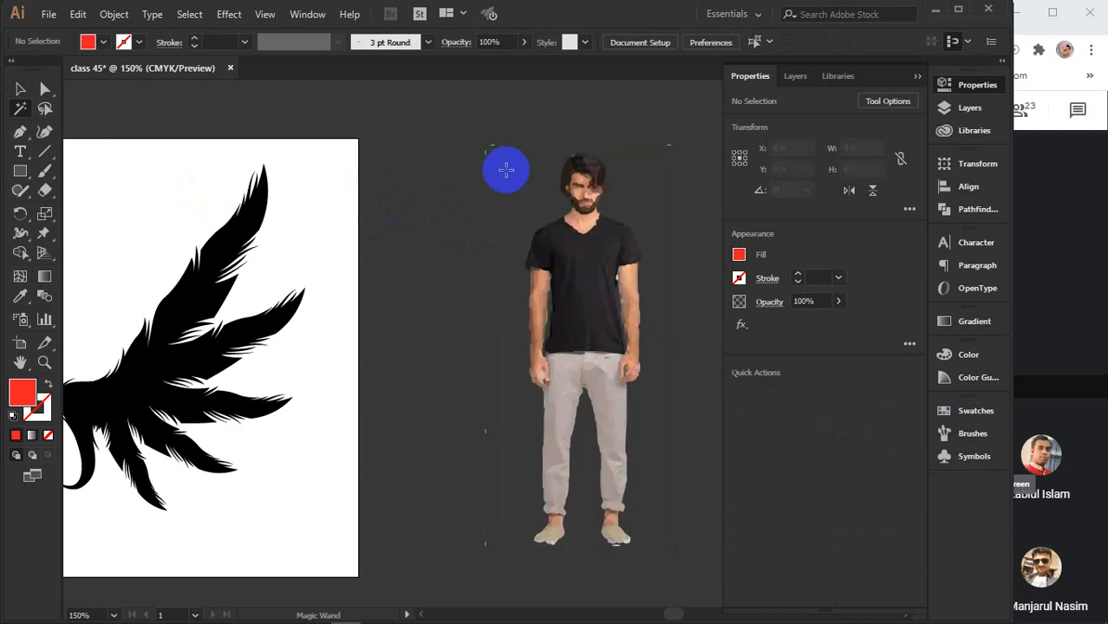
- Select all remaining paths of the man and group them into one object
click(20, 88)
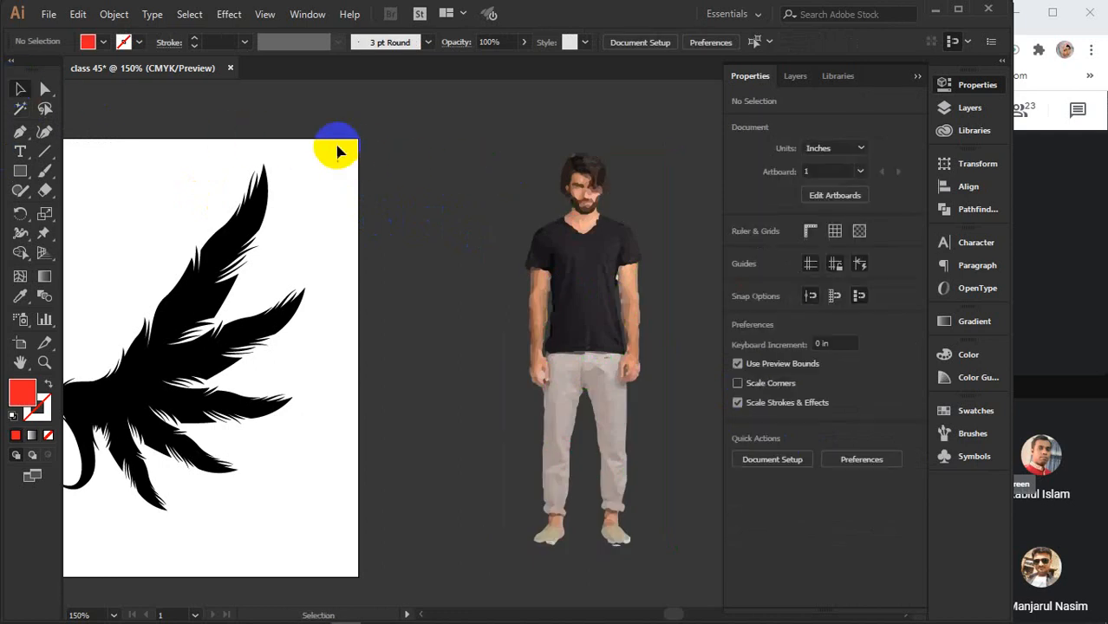
drag(437, 140, 694, 572)
key(ctrl+g)
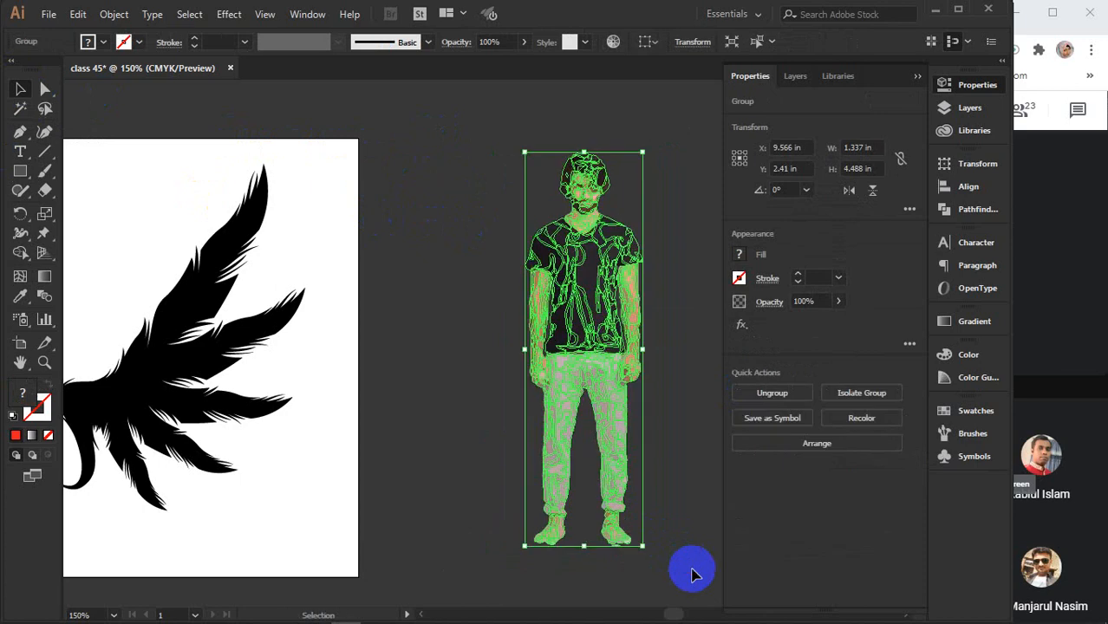
click(917, 75)
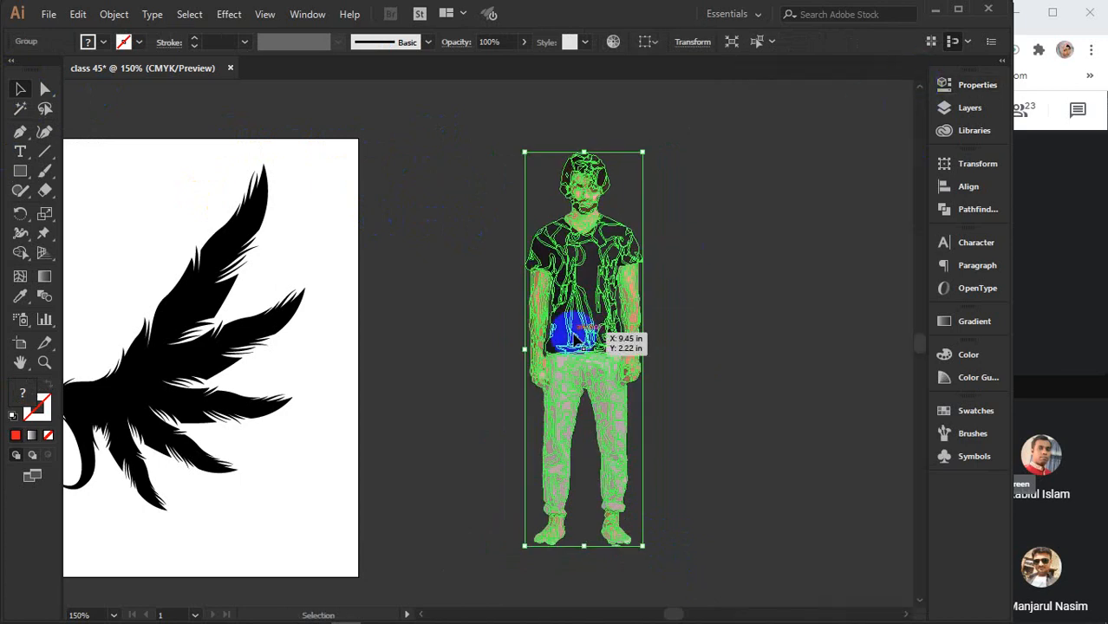
- Move the grouped man onto the middle of the artboard in front of the wings
scroll(575, 333, down, 2)
drag(502, 389, 603, 375)
drag(694, 323, 452, 340)
click(662, 326)
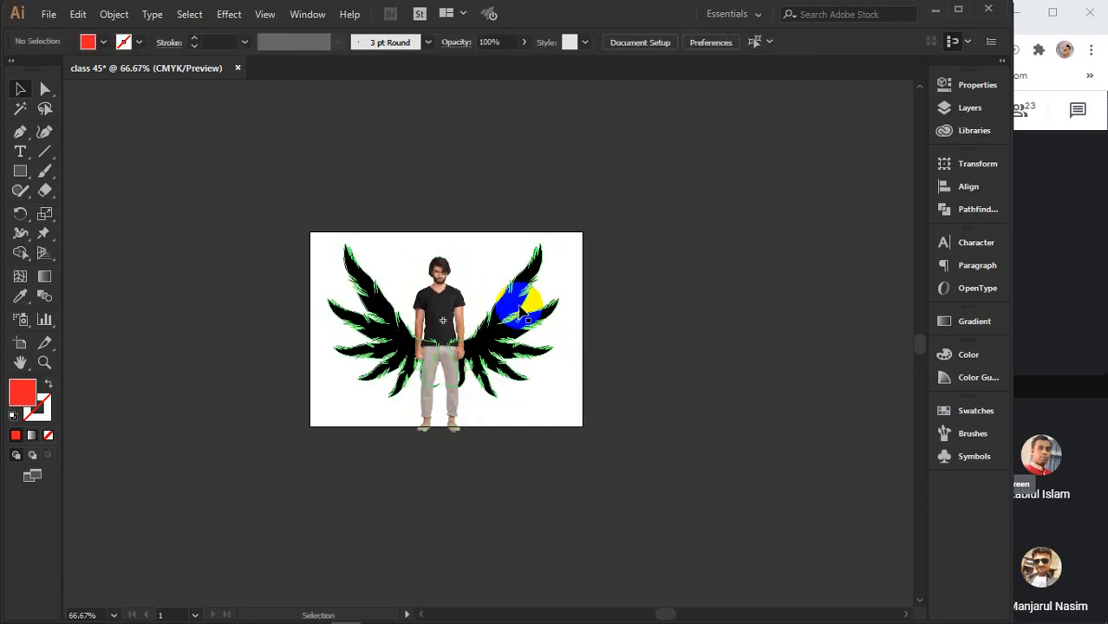
- Raise the wings symbol so that it sits behind the man's shoulders
click(520, 313)
drag(508, 340, 501, 297)
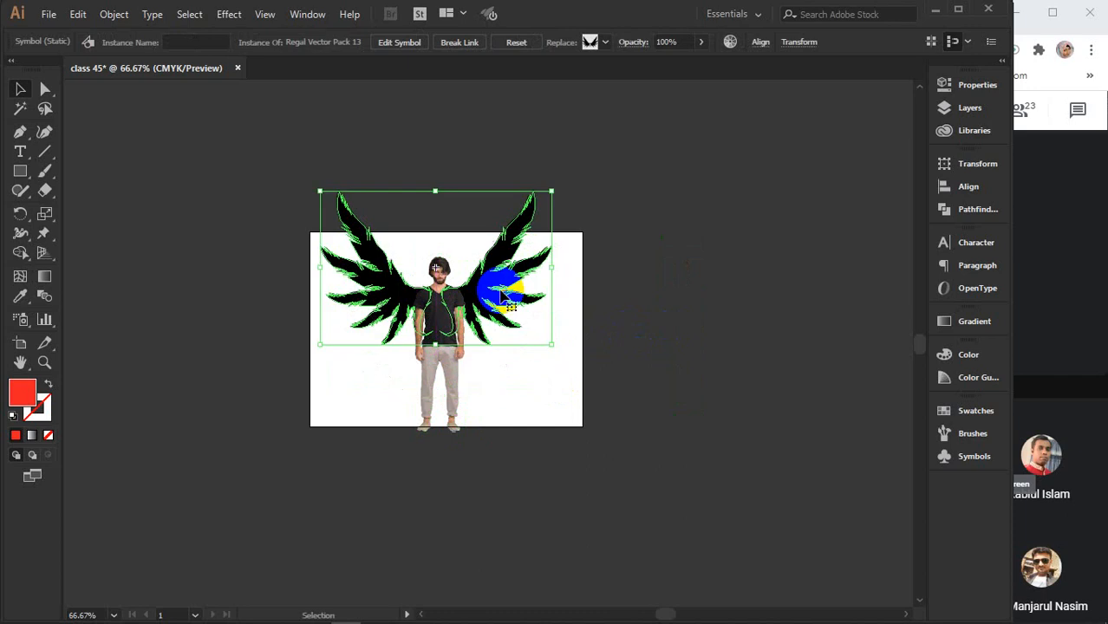
click(592, 356)
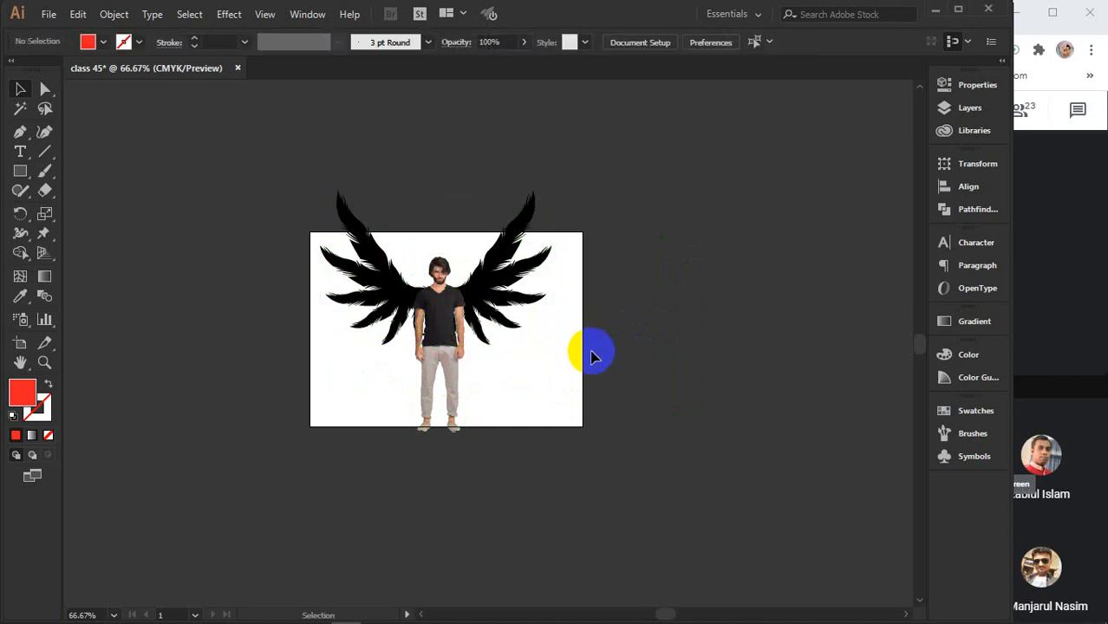
- Align the man and the wings to each other by their horizontal centres
drag(540, 384, 319, 244)
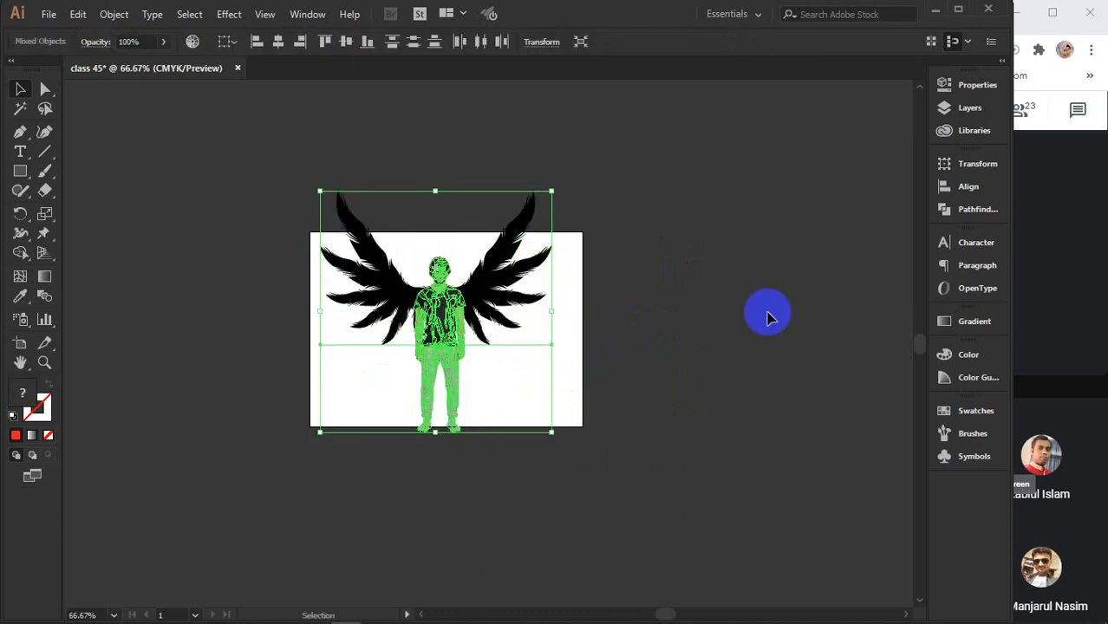
click(969, 187)
click(786, 199)
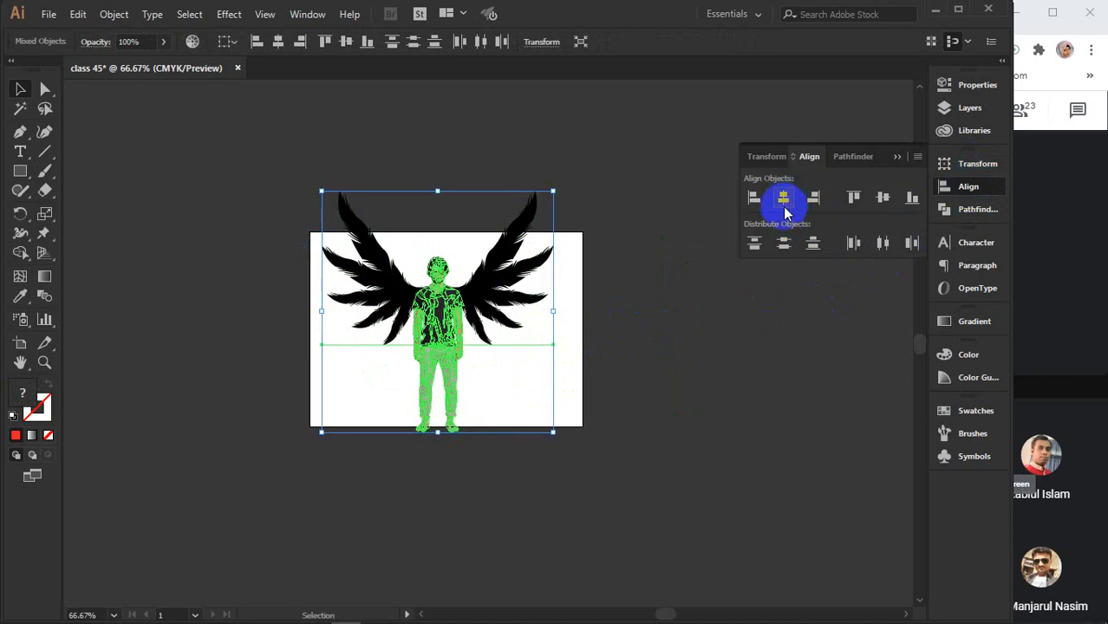
click(648, 364)
- Group the man with the wings and resize the group to about 4.56 by 4.75 in, placed within the artboard
drag(618, 408, 455, 264)
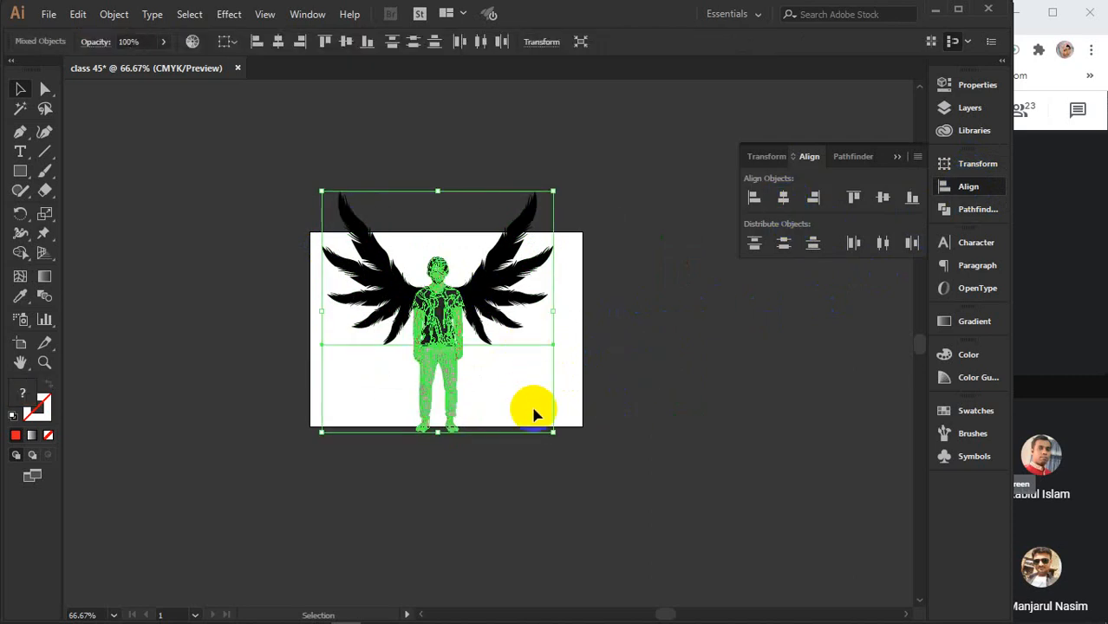
key(ctrl+g)
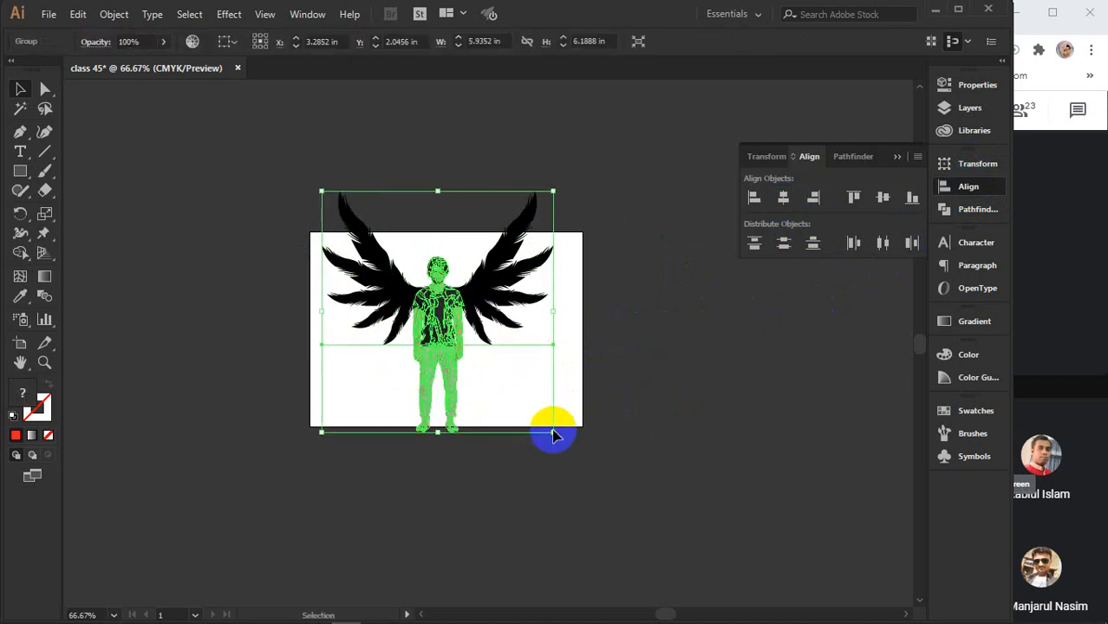
drag(555, 434, 532, 400)
drag(471, 295, 475, 321)
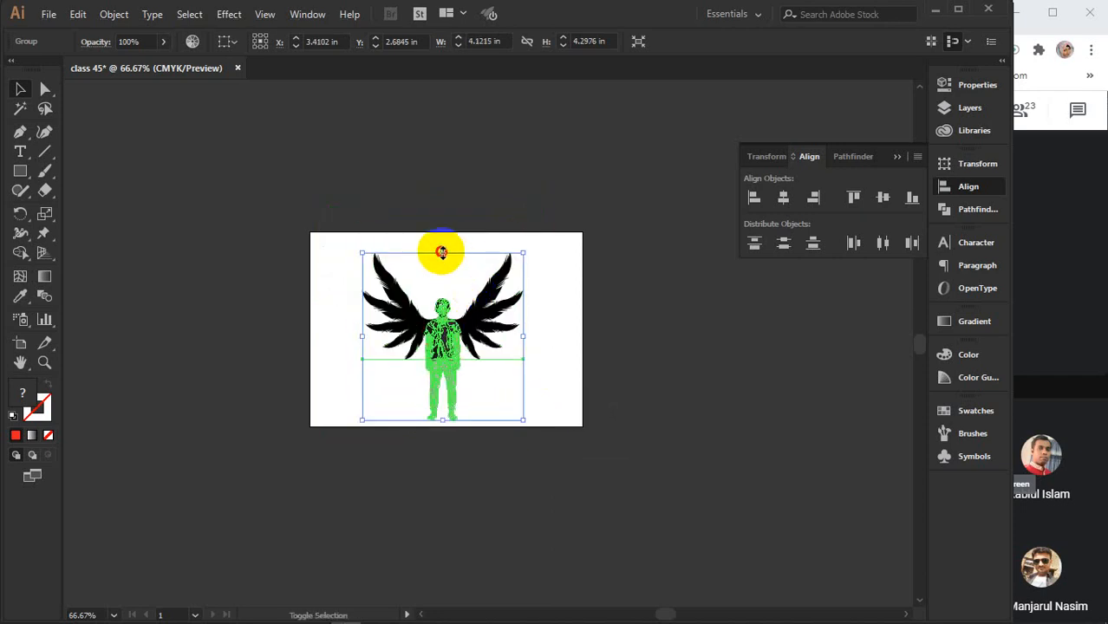
drag(442, 252, 441, 232)
click(664, 267)
click(895, 159)
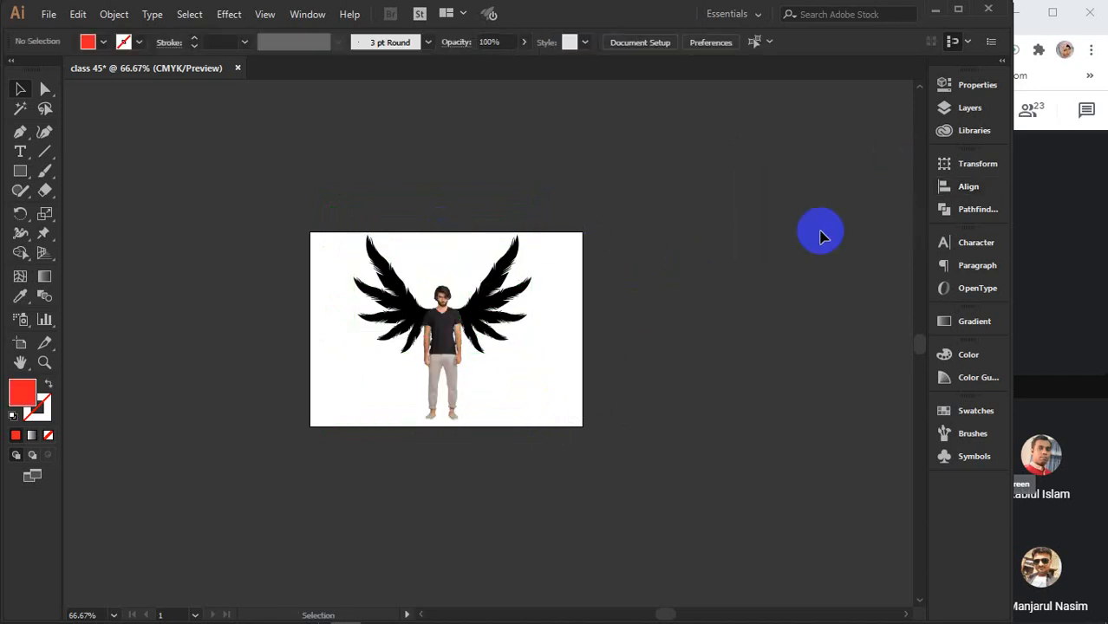
- Delete the winged-man group to clear the artboard
scroll(649, 367, up, 1)
drag(617, 353, 703, 380)
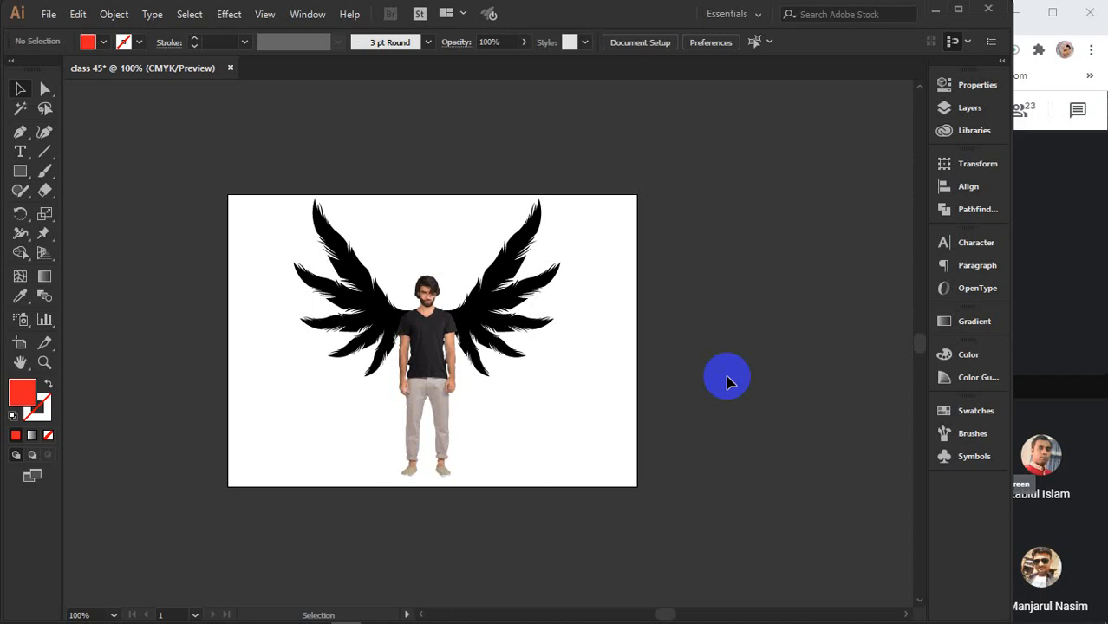
click(469, 364)
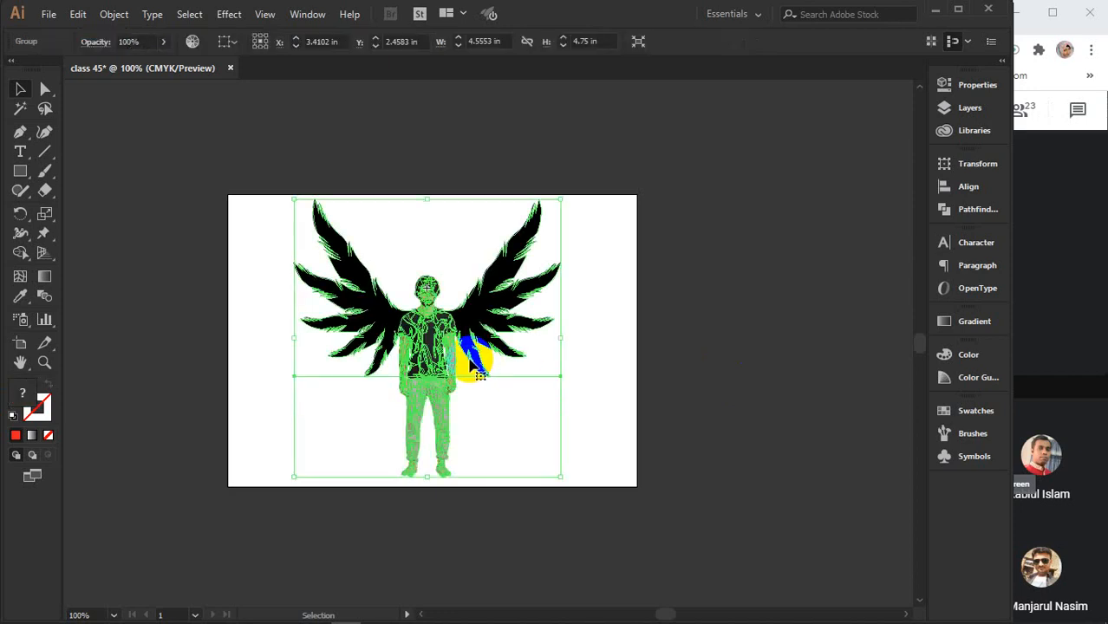
key(Delete)
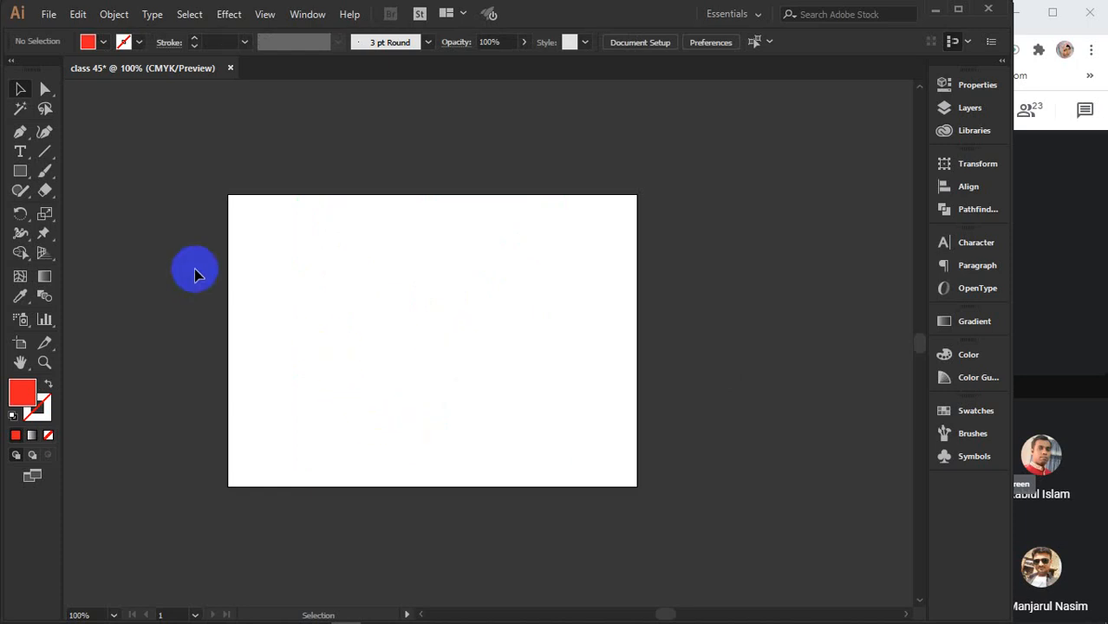
click(978, 87)
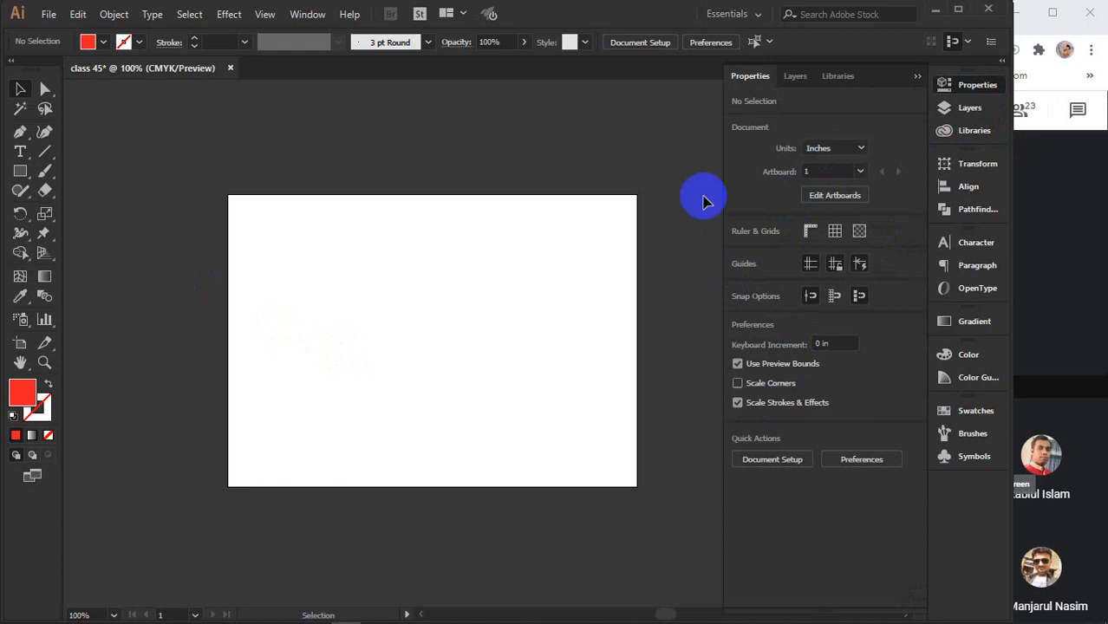
click(915, 76)
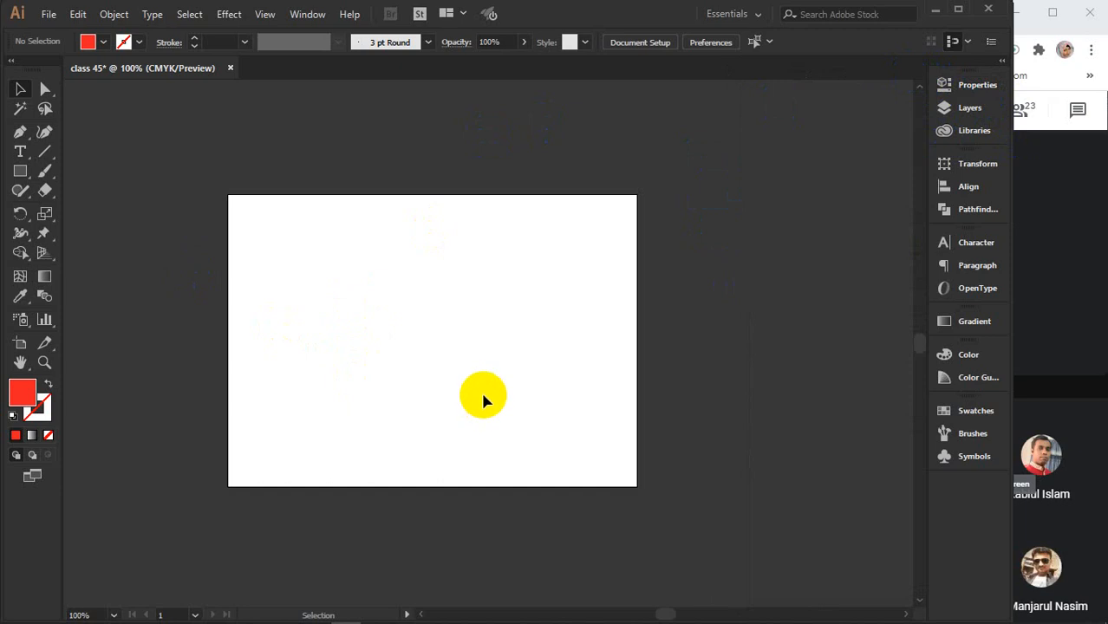
- Draw a wide, thin red rectangle without a stroke and move it to the middle of the artboard
click(20, 171)
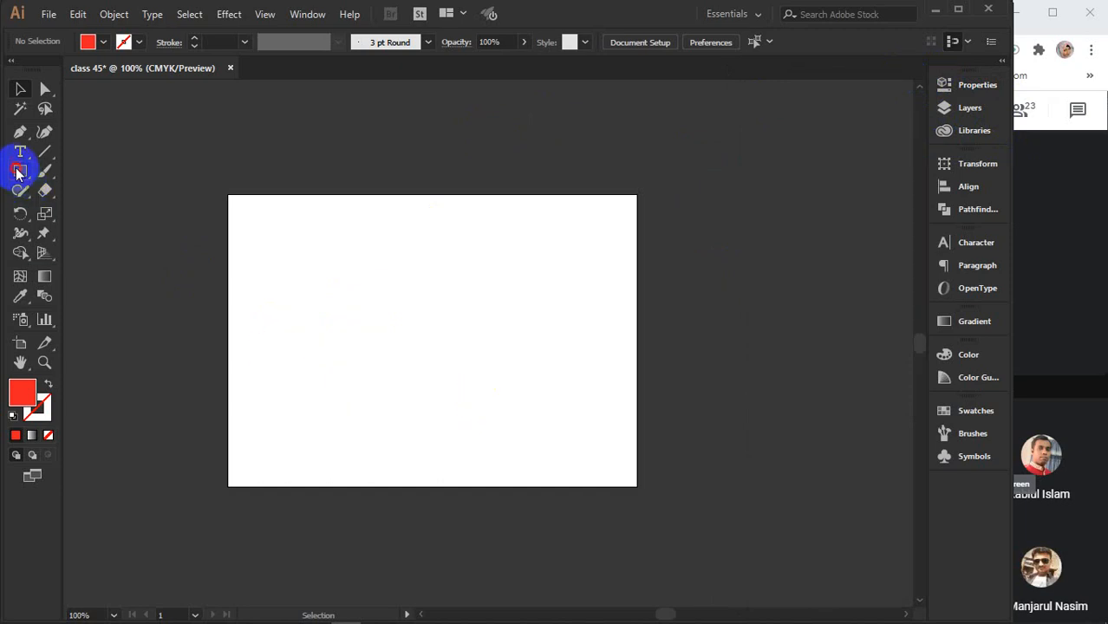
drag(284, 276, 537, 322)
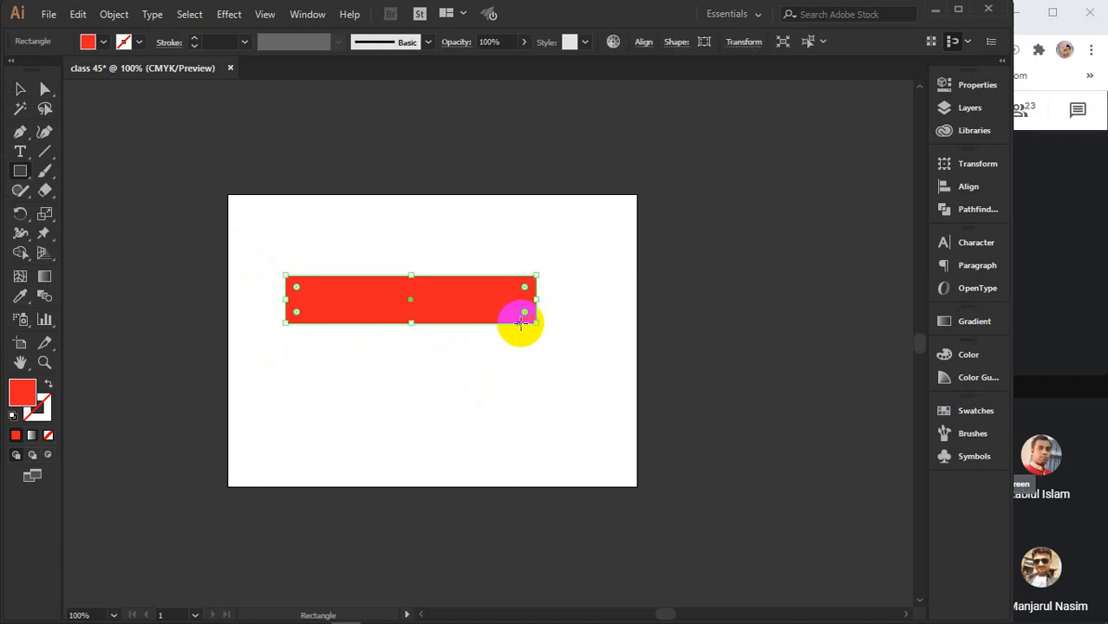
click(19, 89)
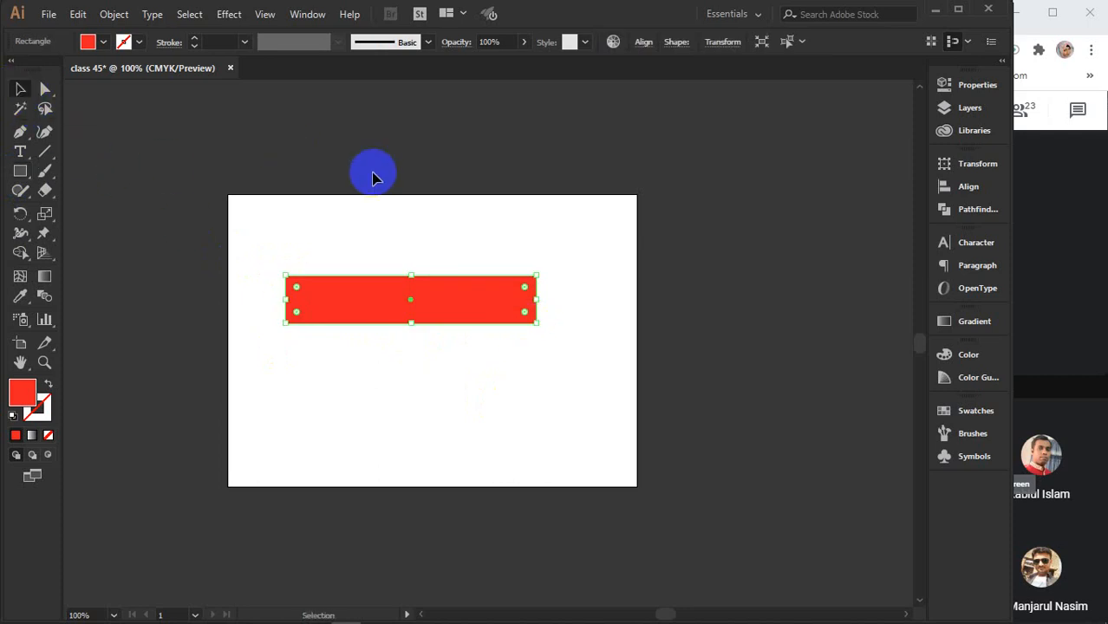
drag(471, 315, 499, 330)
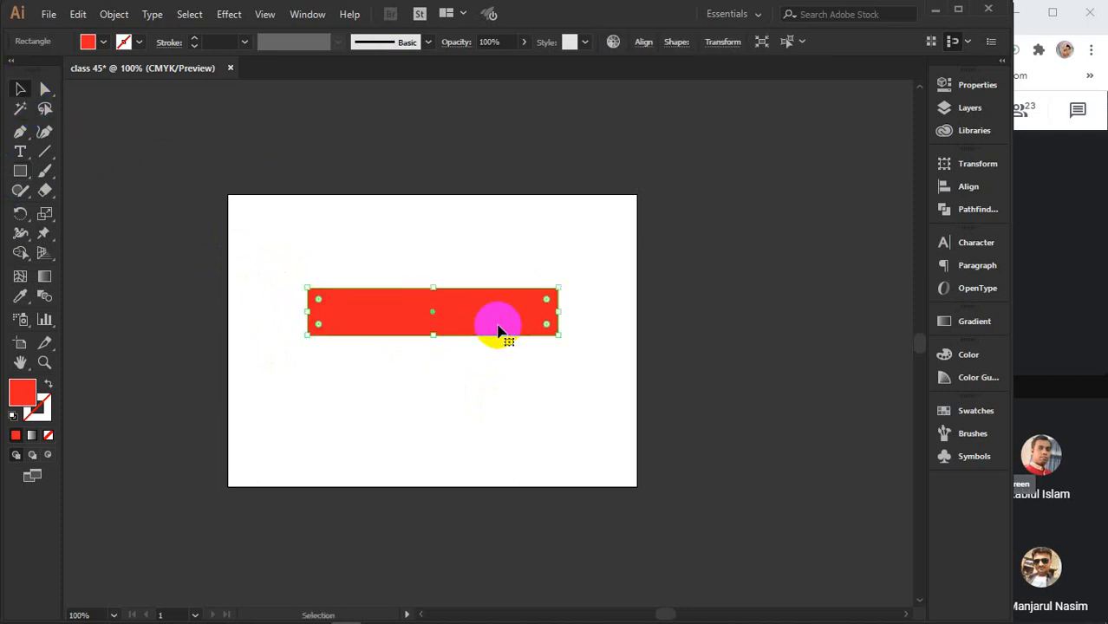
scroll(472, 313, up, 2)
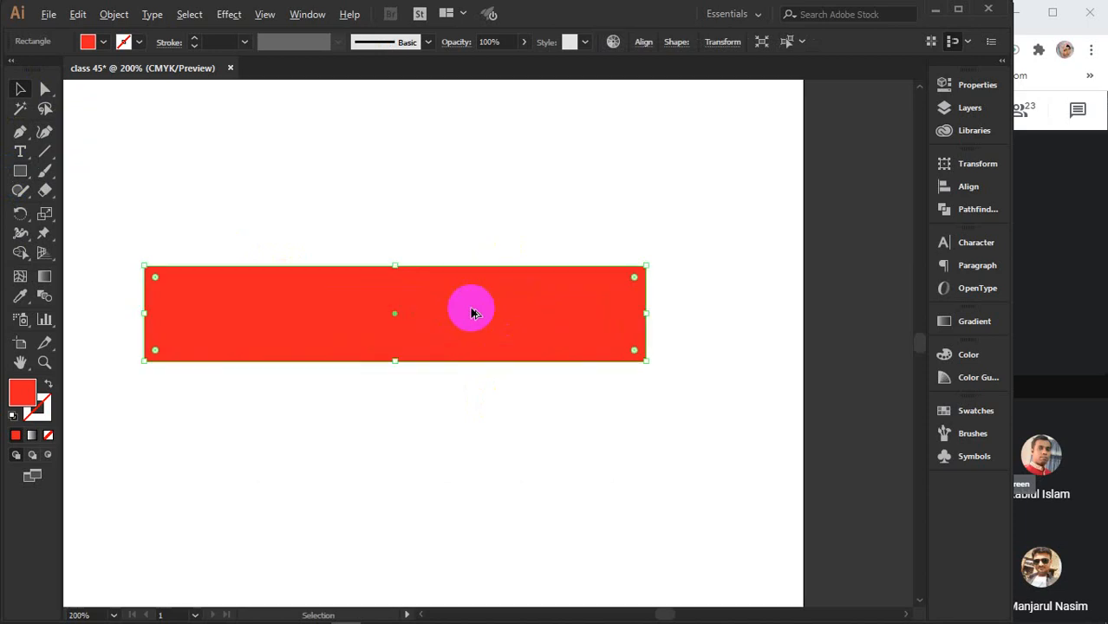
key(space)
drag(485, 318, 586, 342)
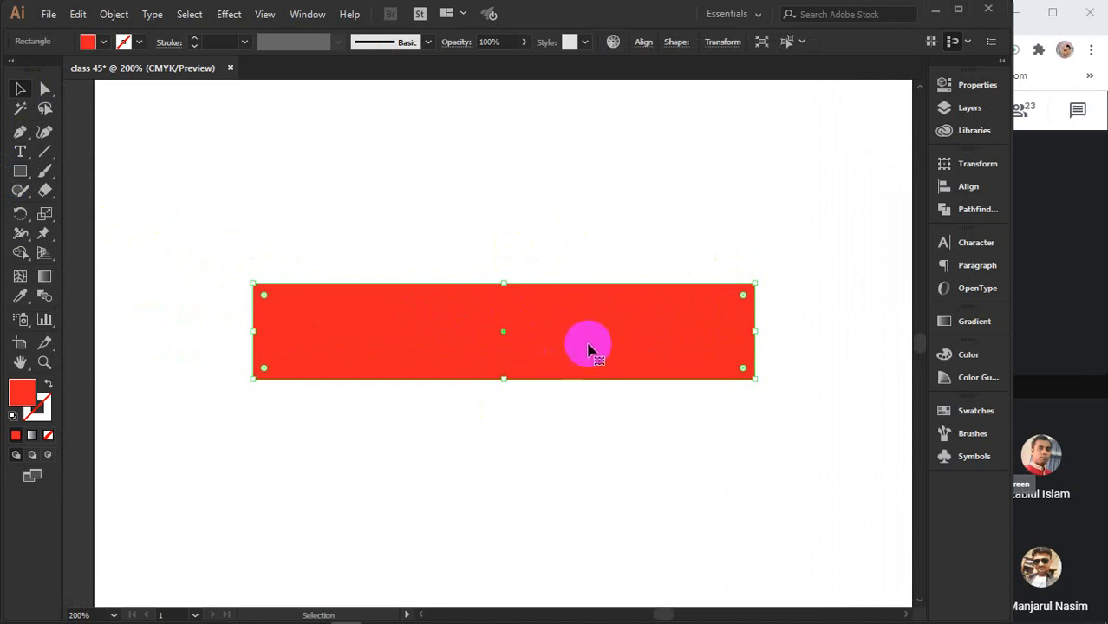
scroll(590, 348, down, 1)
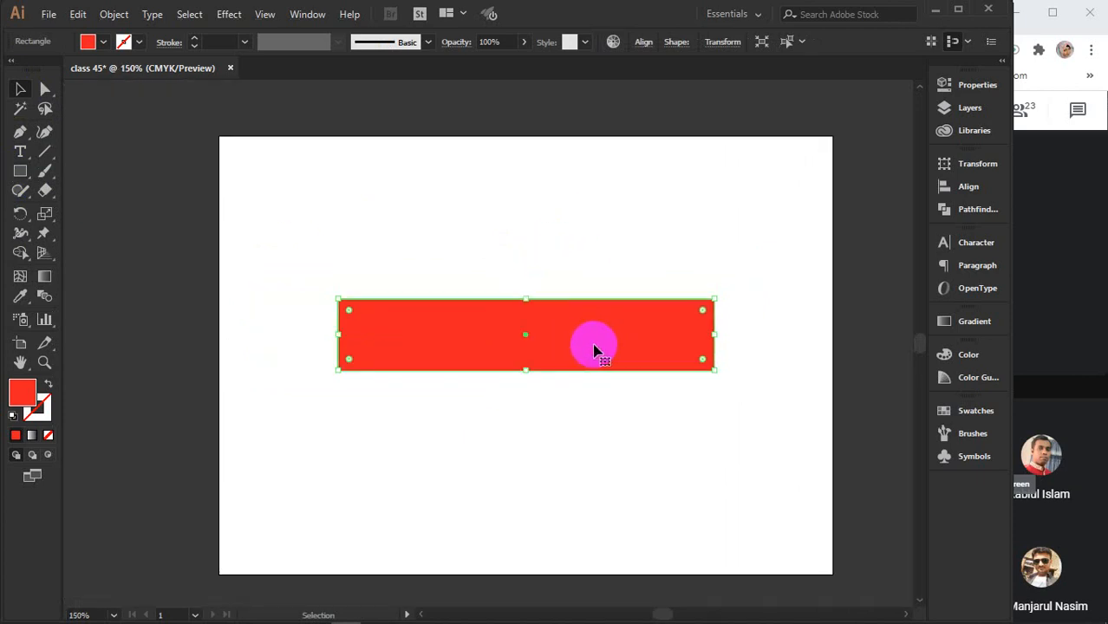
key(space)
drag(616, 380, 557, 359)
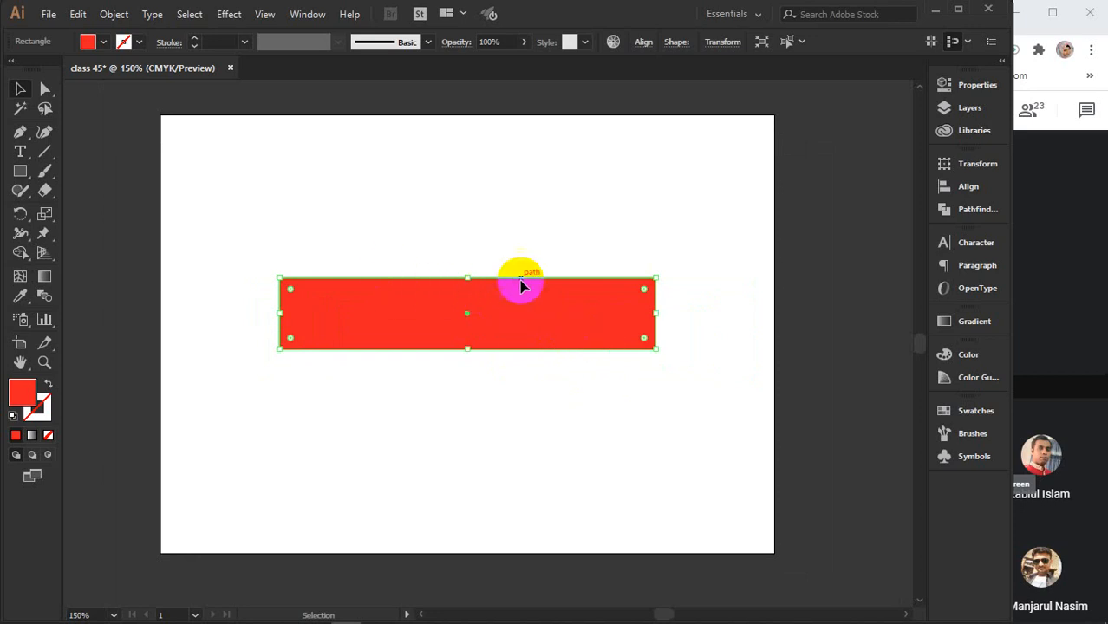
click(428, 203)
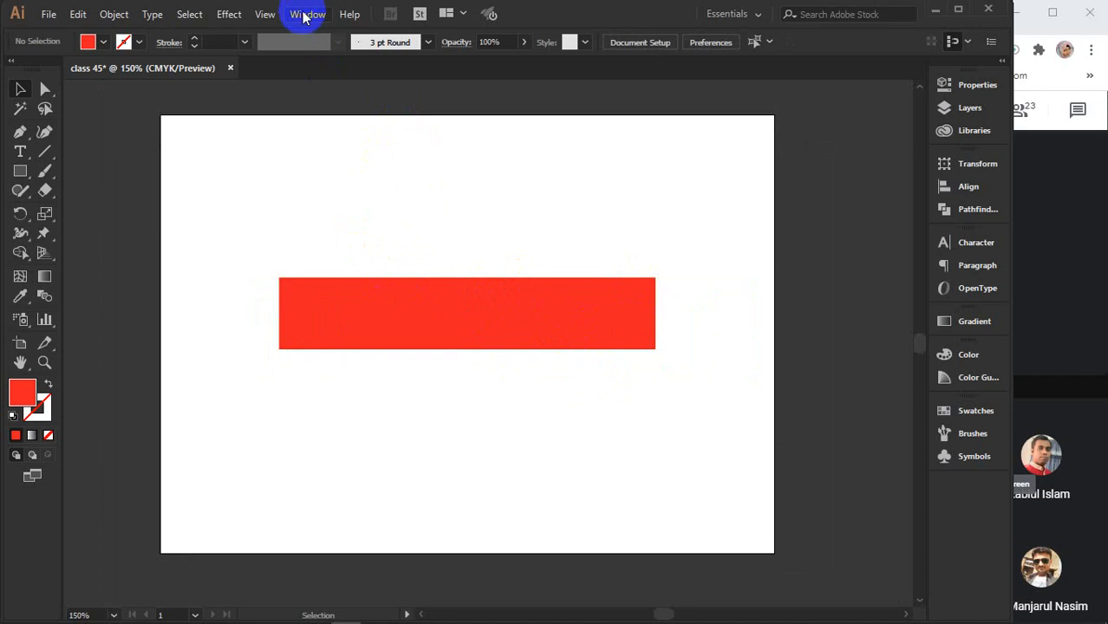
click(229, 14)
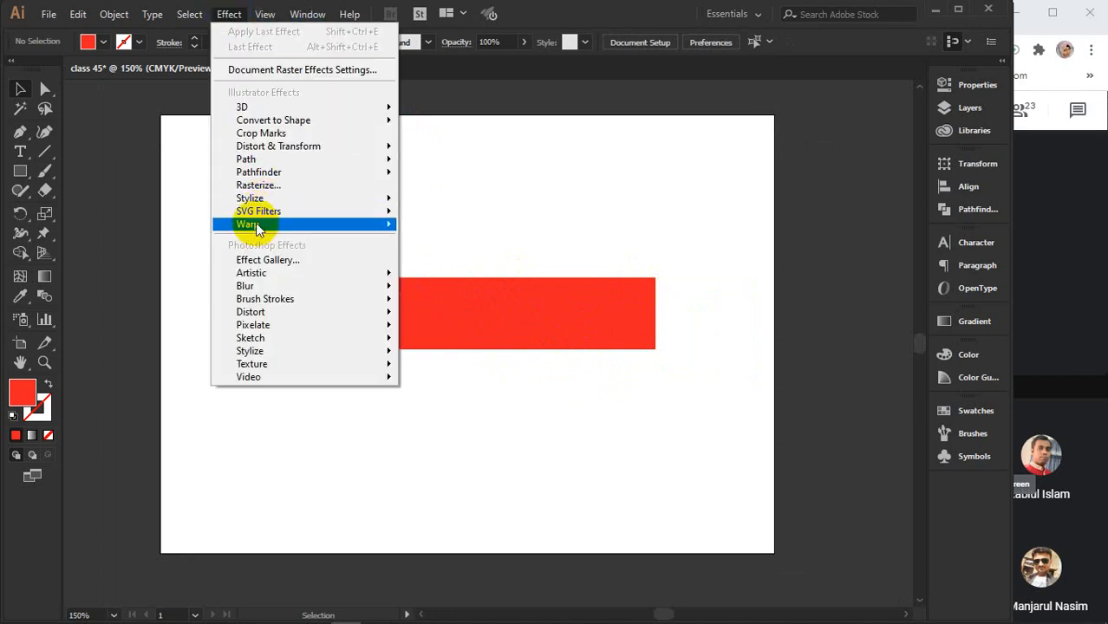
mouse_move(257, 228)
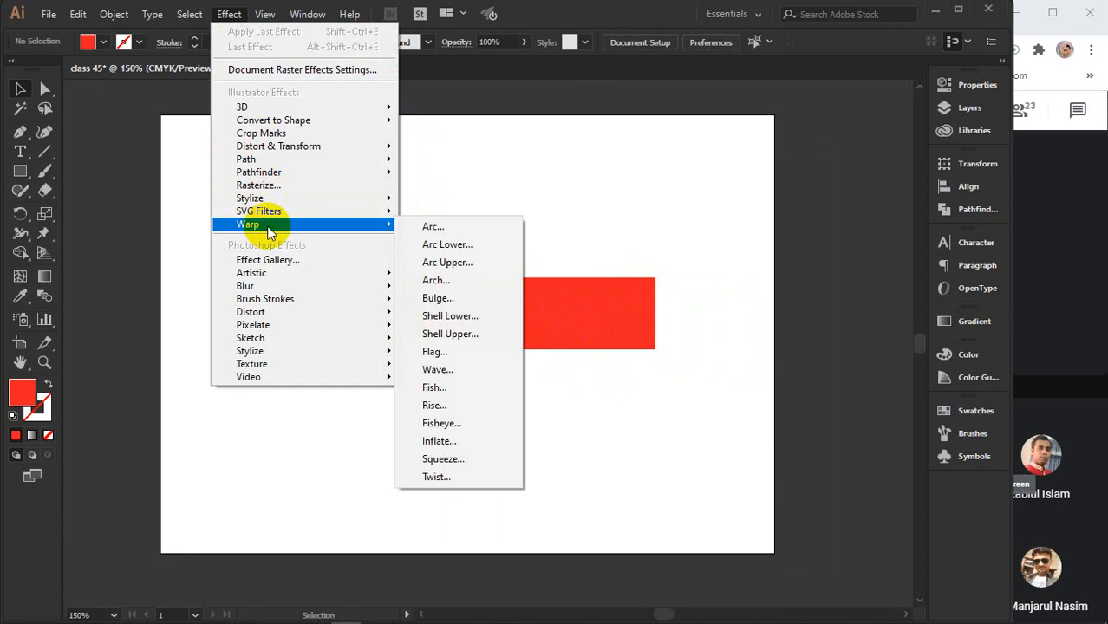
click(417, 228)
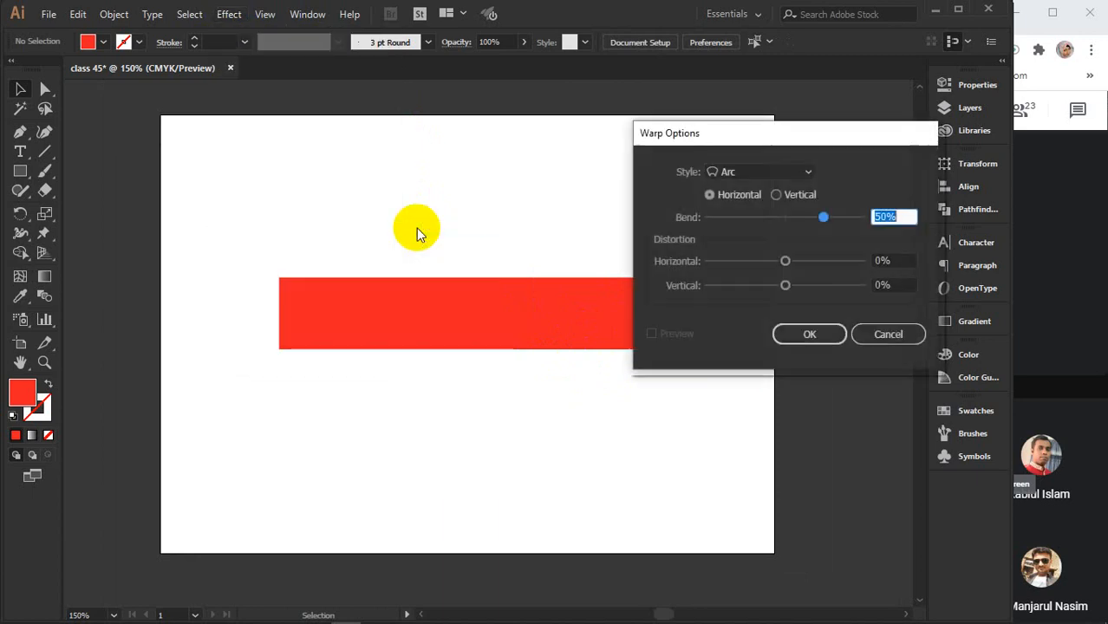
drag(780, 131, 811, 102)
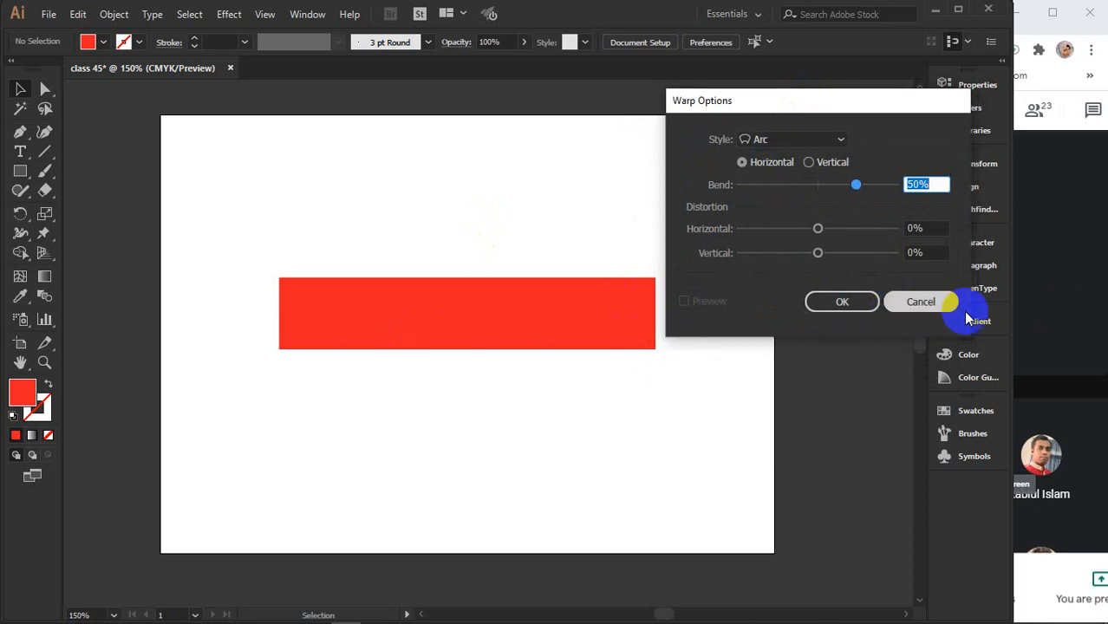
click(906, 300)
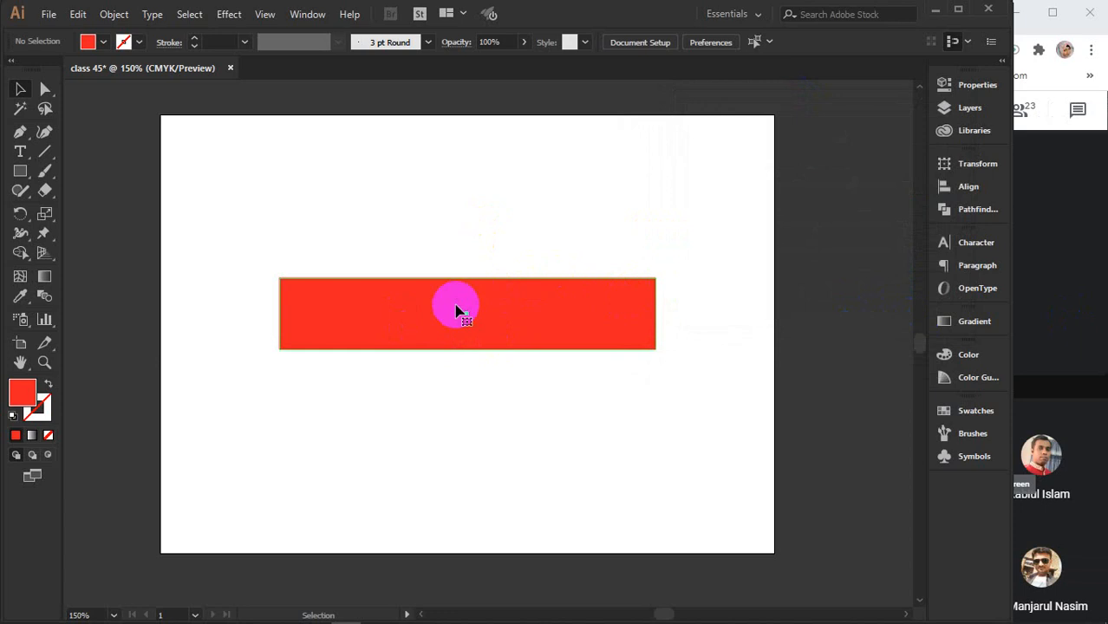
- Examine where the Warp effects and the Envelope Distort warp command are offered for the selected red rectangle
click(462, 305)
click(229, 16)
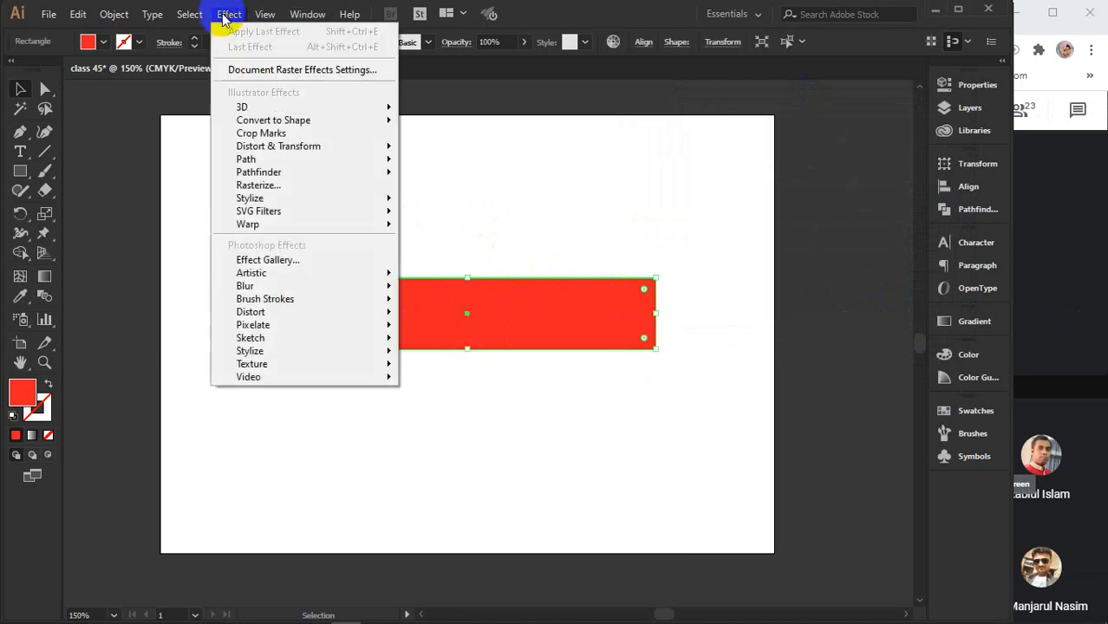
mouse_move(261, 227)
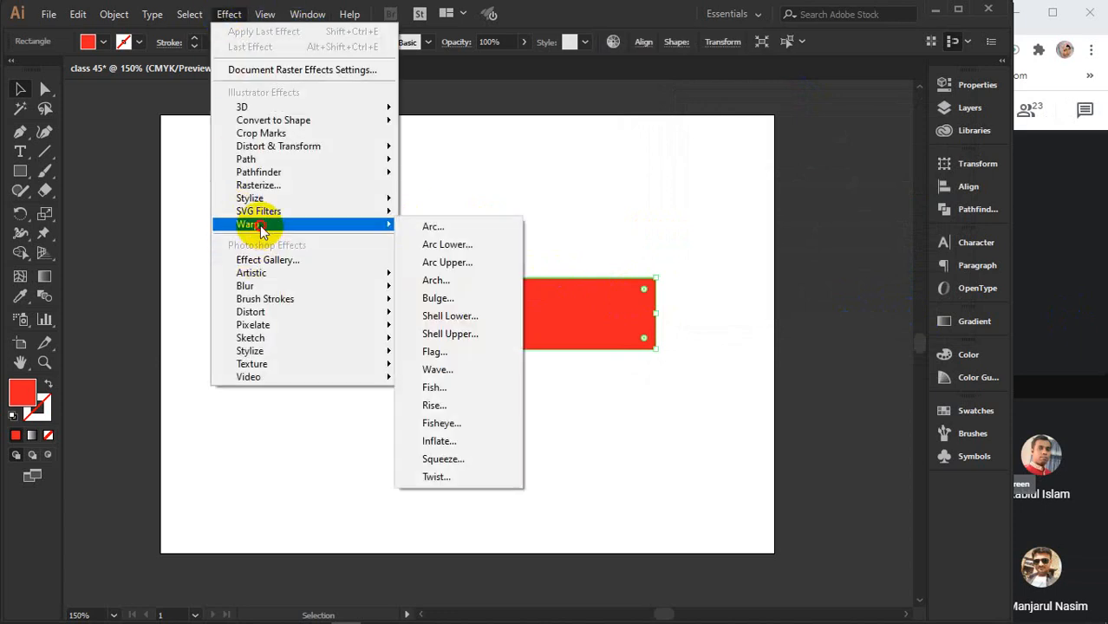
click(482, 197)
click(184, 110)
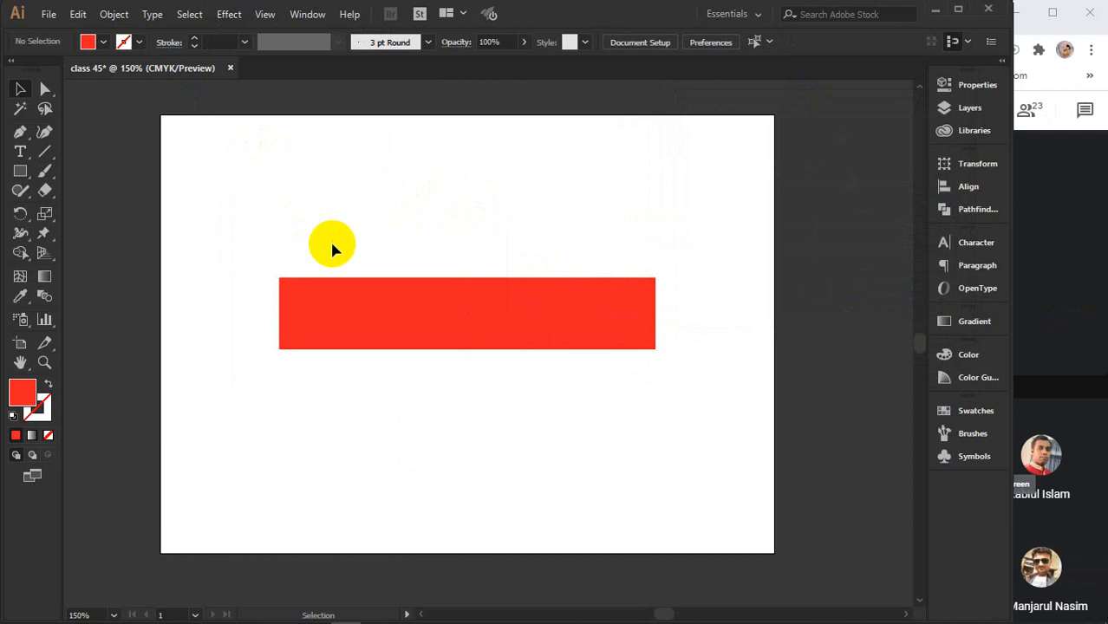
click(330, 318)
click(114, 15)
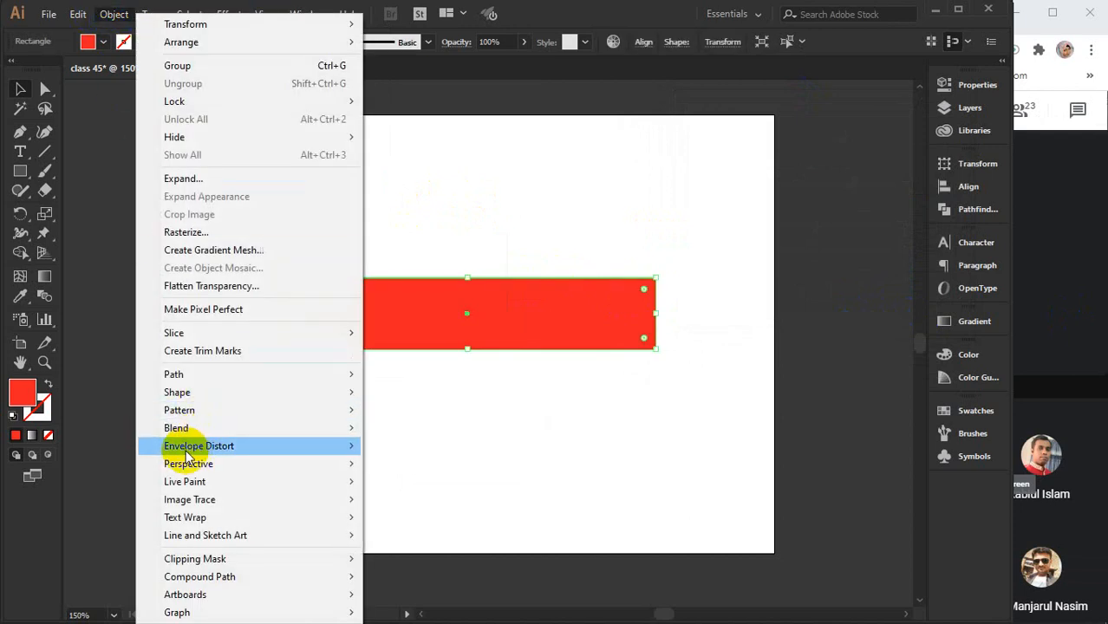
mouse_move(204, 452)
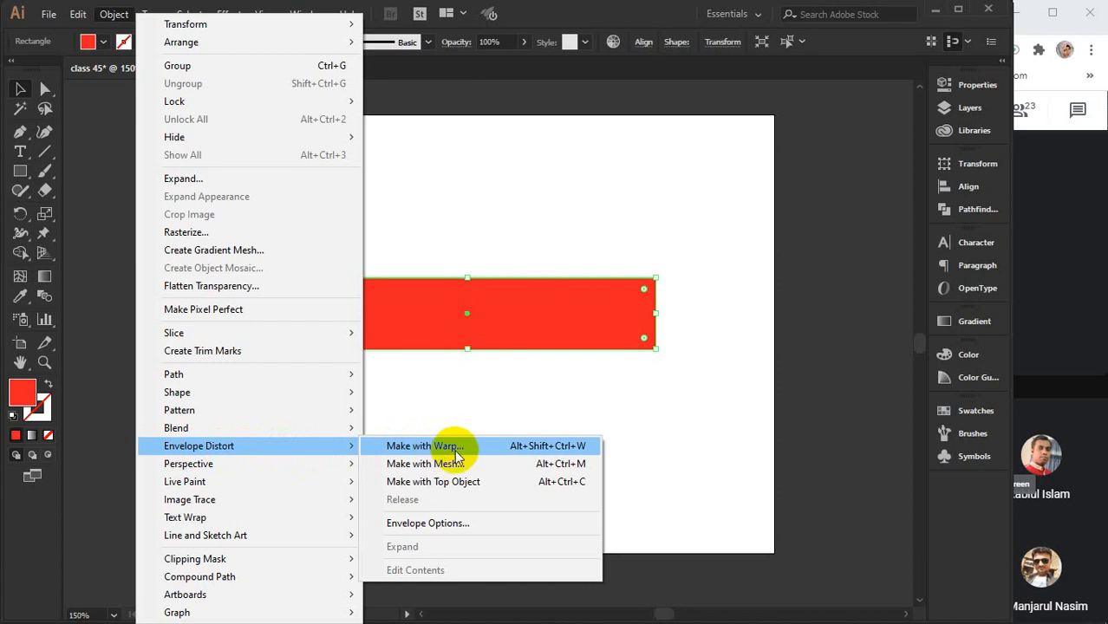
click(574, 307)
click(573, 224)
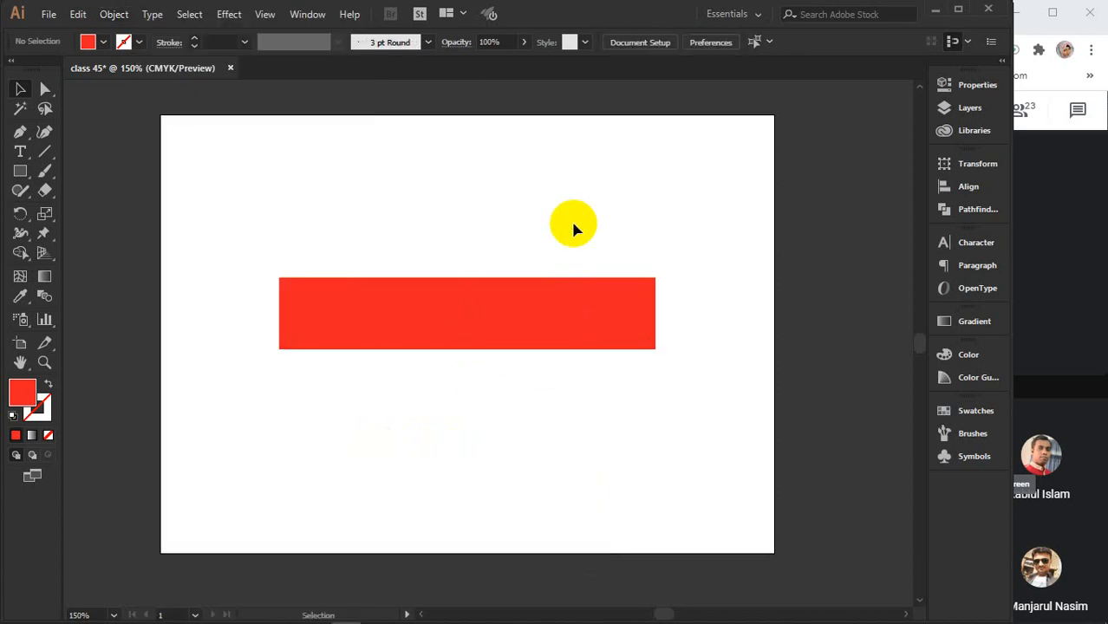
- Start the Arc warp effect on the red rectangle with a 50% horizontal bend, keeping the preview in view
click(496, 319)
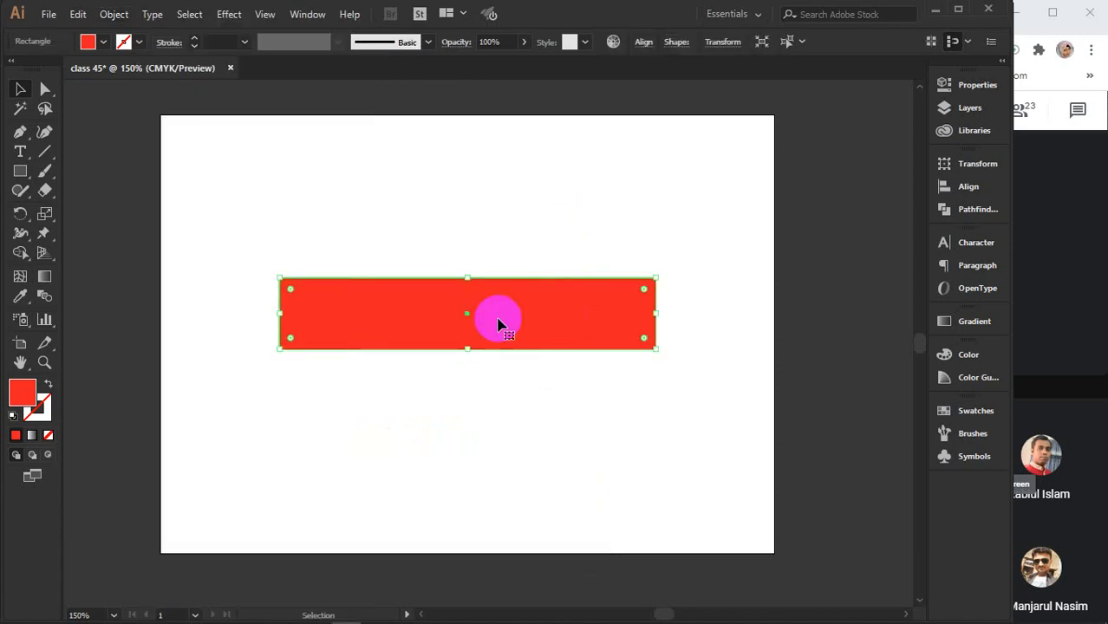
click(229, 14)
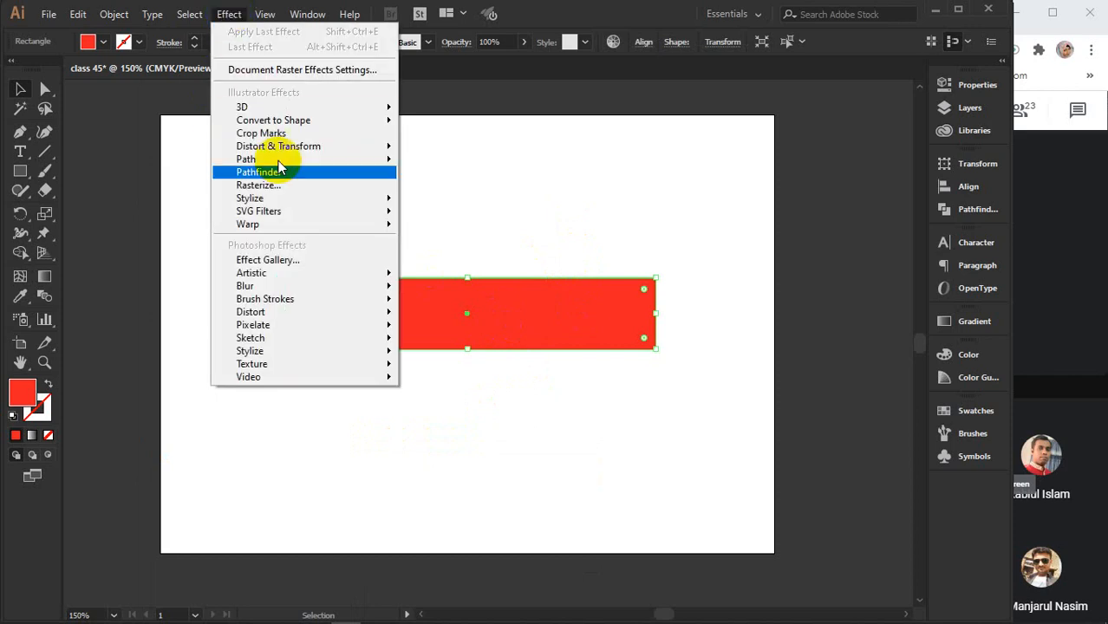
mouse_move(281, 222)
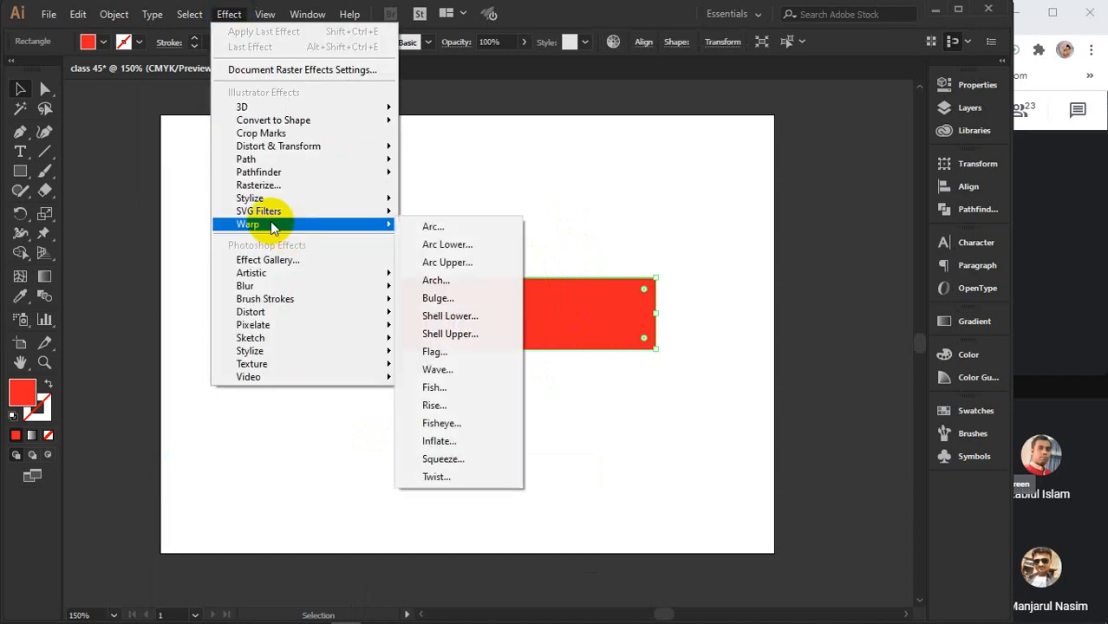
click(433, 228)
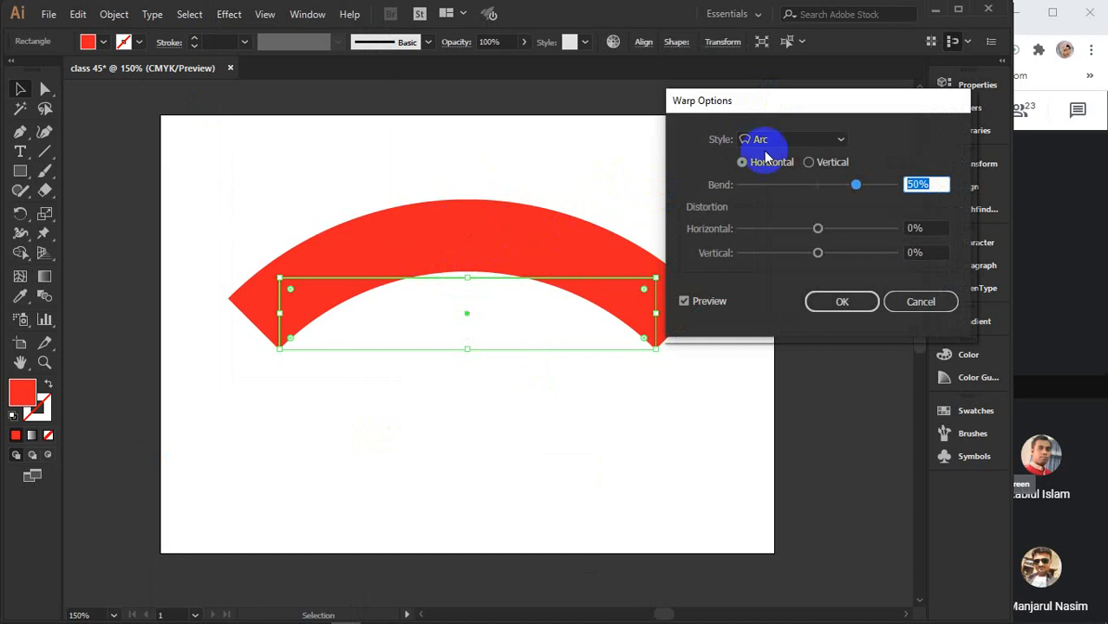
drag(765, 108, 819, 100)
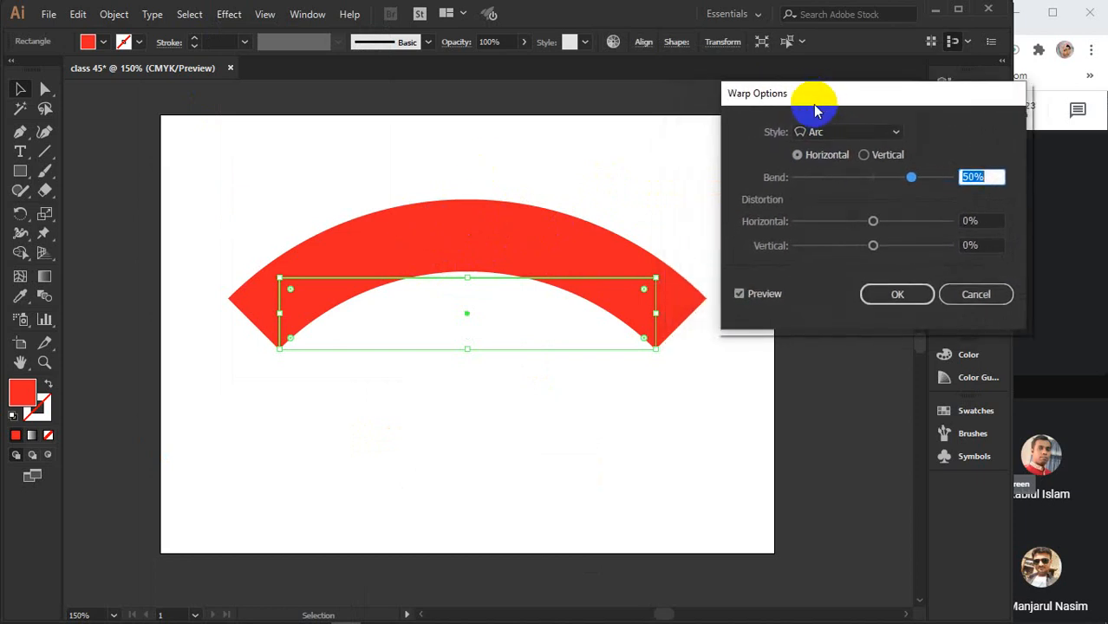
- Preview the Arc Lower, Arc Upper and Arch warp styles on the red rectangle
click(871, 139)
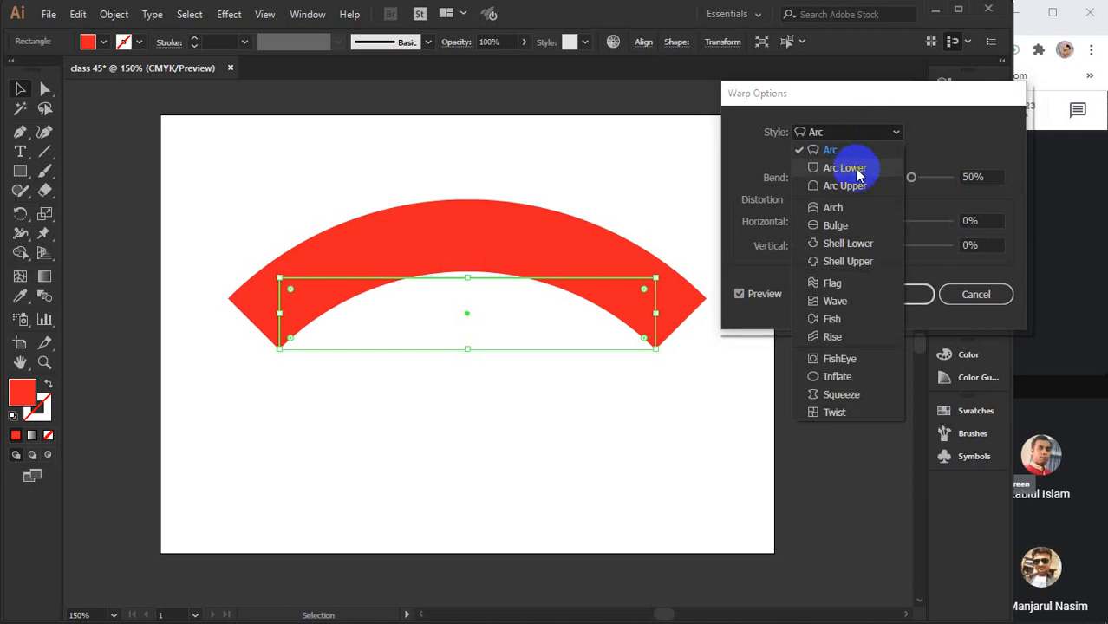
click(860, 167)
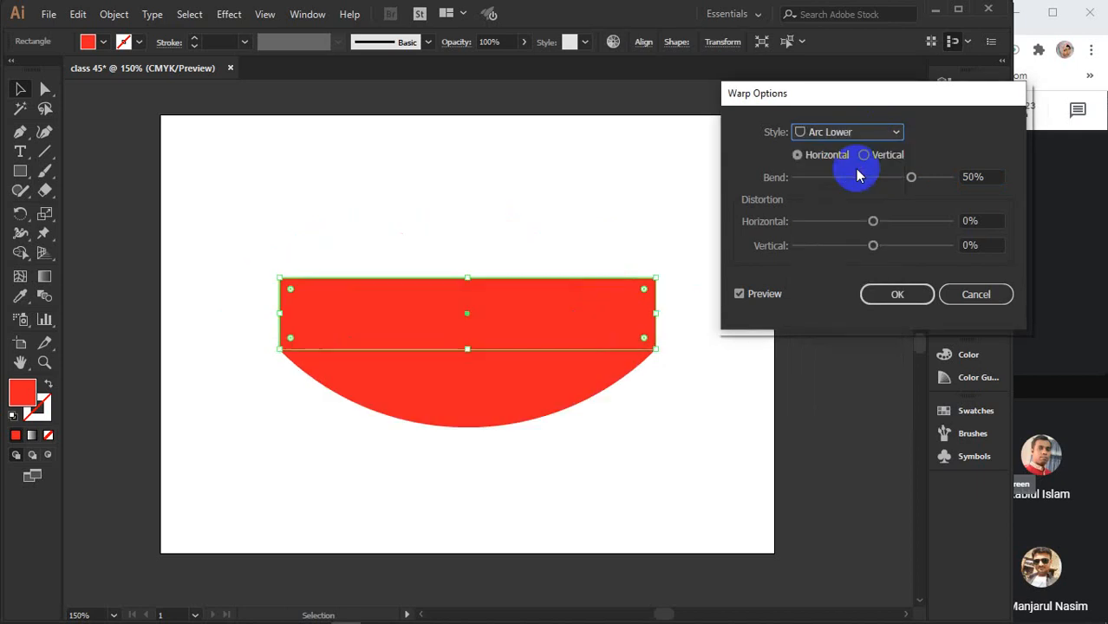
click(862, 134)
click(833, 189)
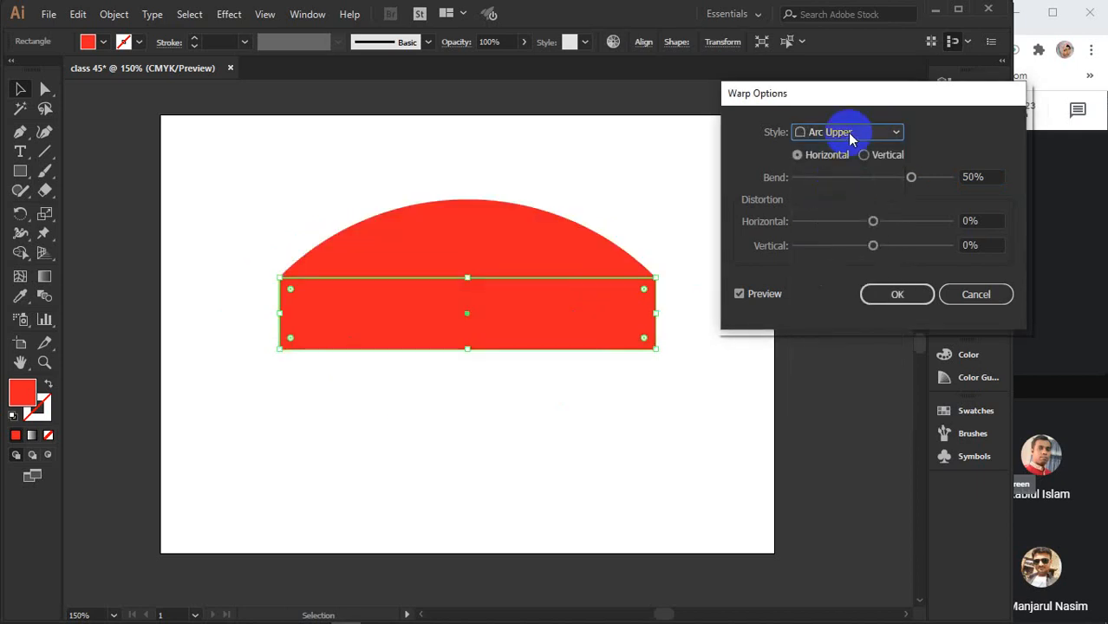
click(847, 132)
click(843, 204)
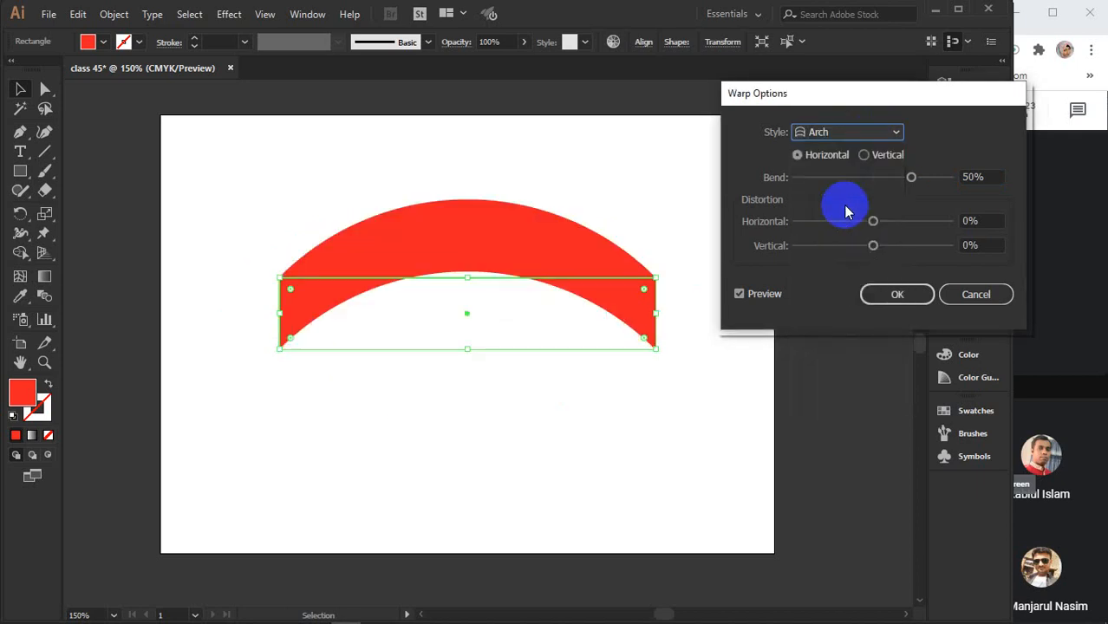
- Preview the Flag, Fish, Twist and Inflate warp styles on the red rectangle
click(839, 135)
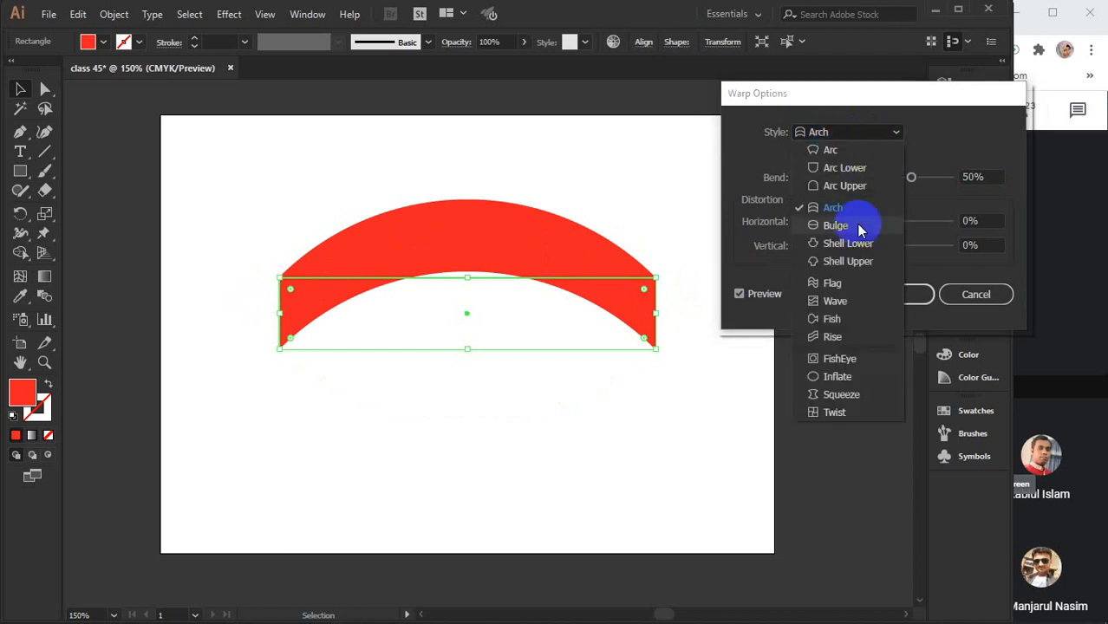
click(834, 284)
click(854, 134)
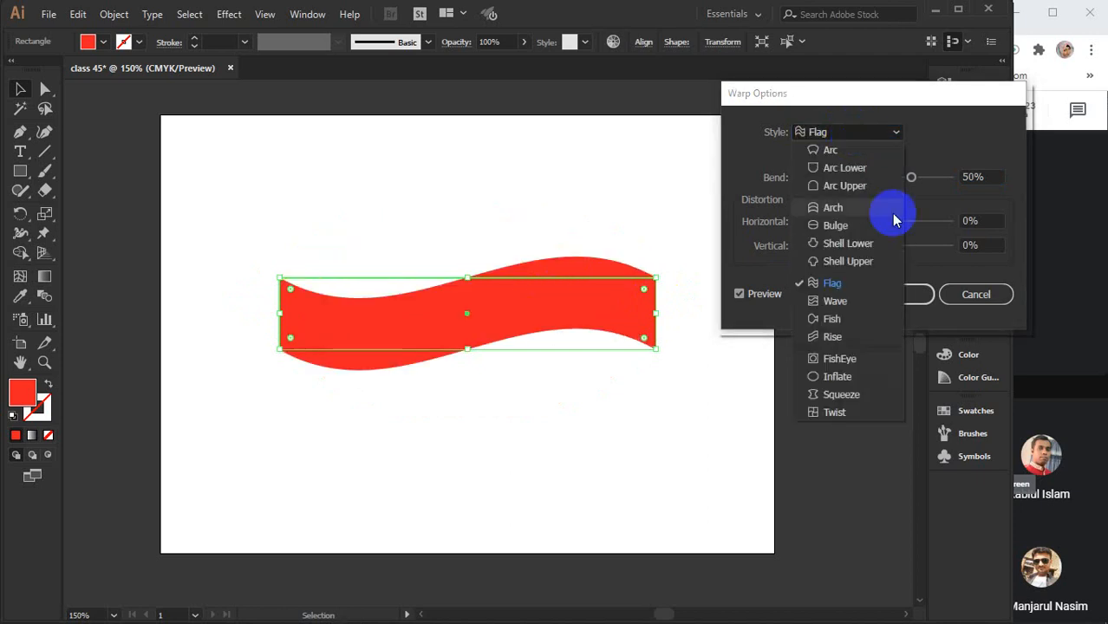
click(858, 319)
click(837, 134)
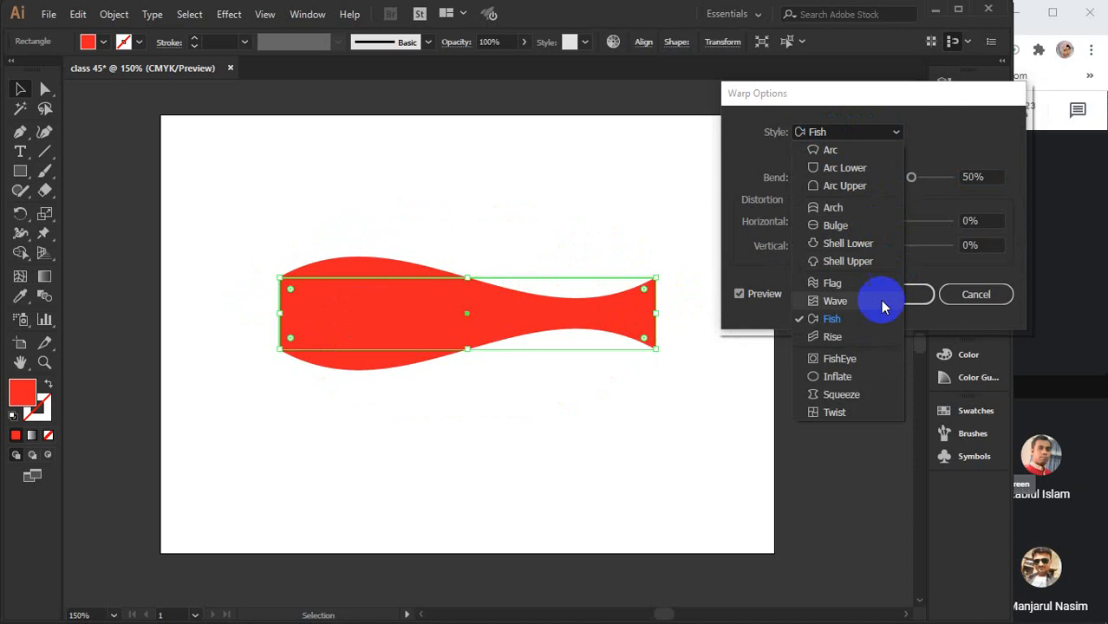
click(833, 413)
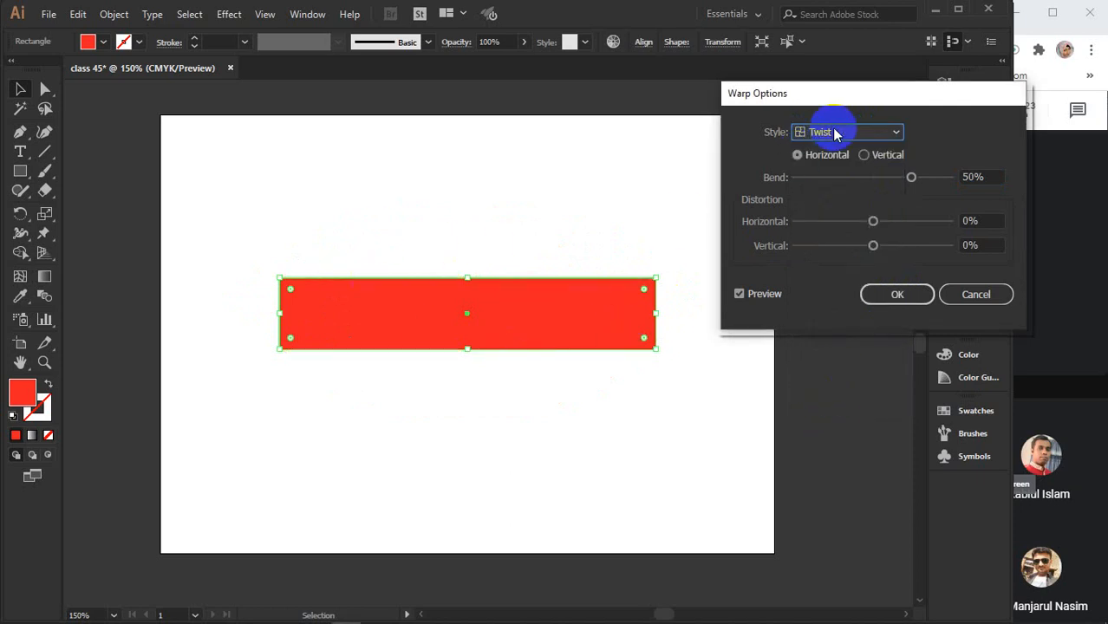
click(835, 135)
click(848, 378)
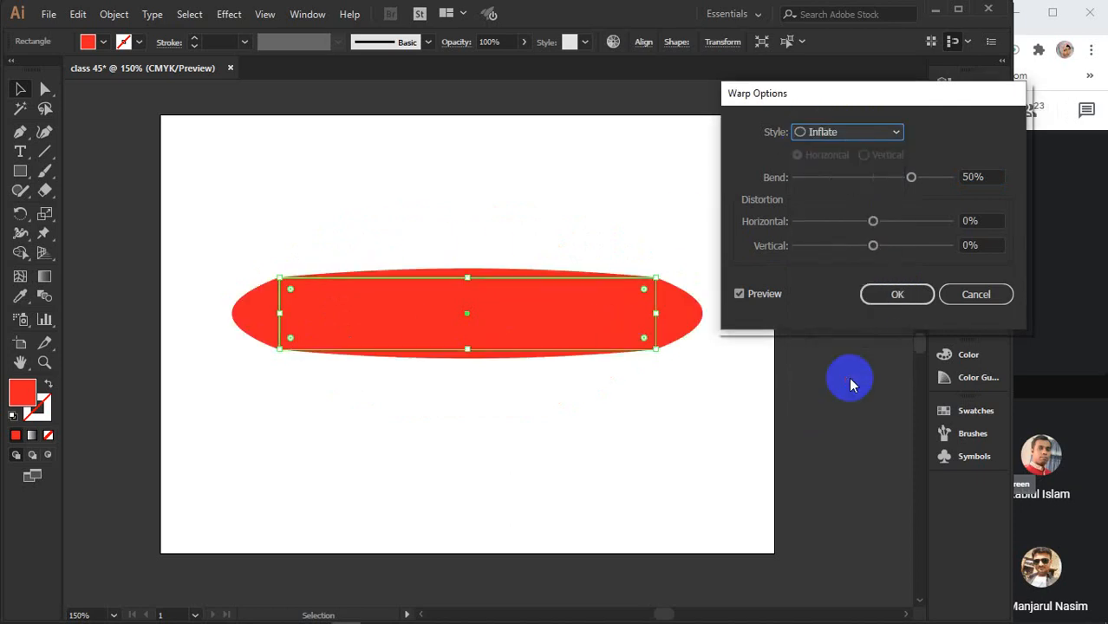
- Switch the warp style to Arc and compare its vertical and horizontal orientations, ending on Horizontal
click(827, 134)
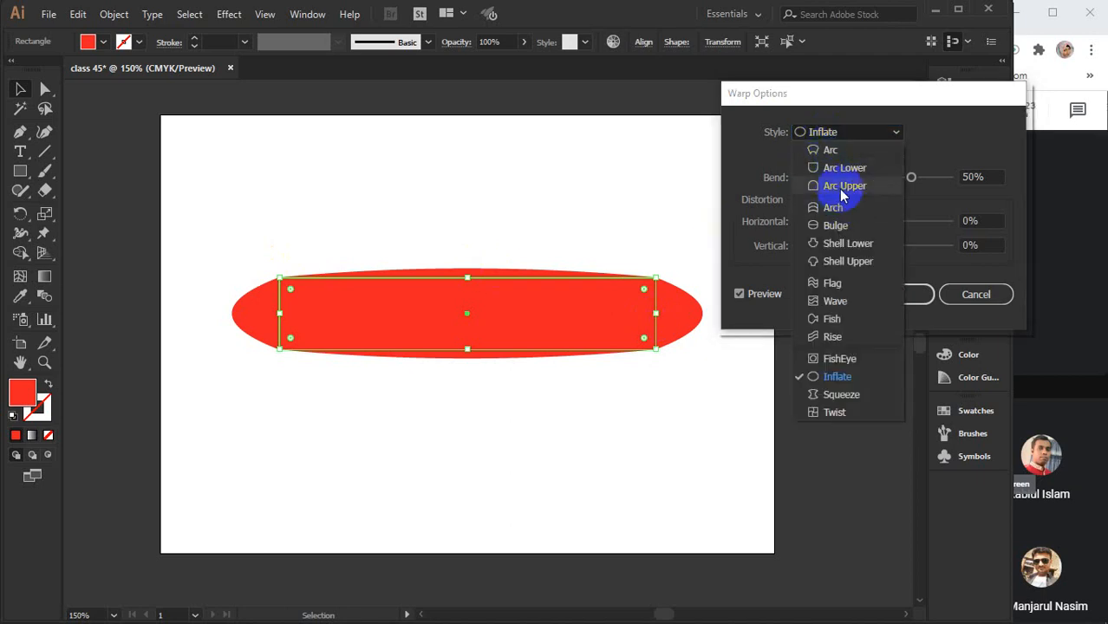
click(835, 151)
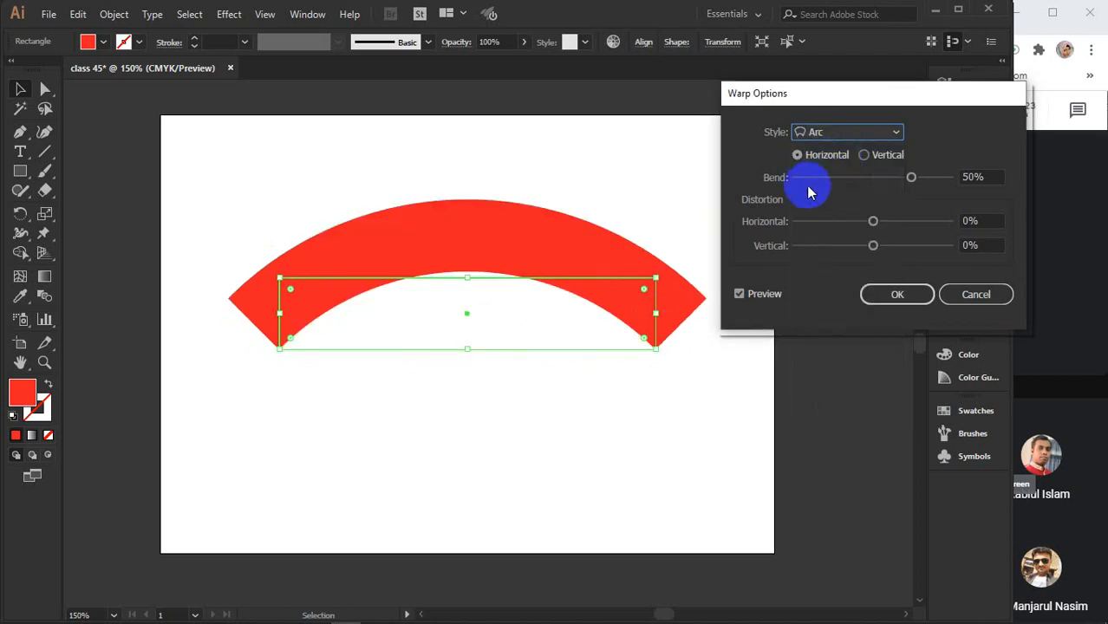
click(864, 155)
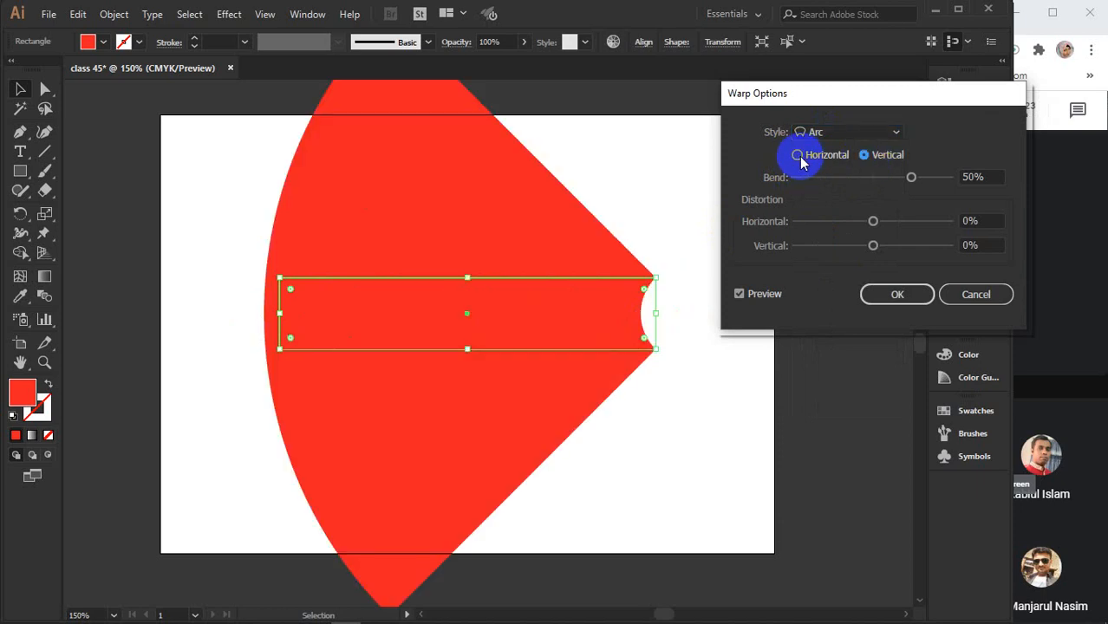
click(795, 154)
click(858, 155)
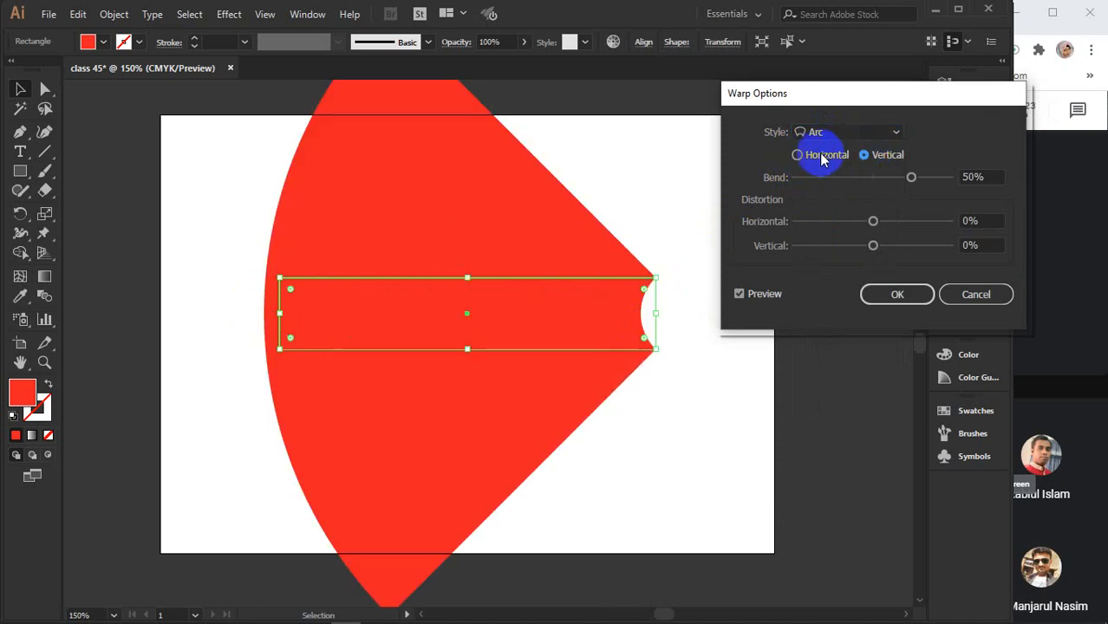
click(797, 155)
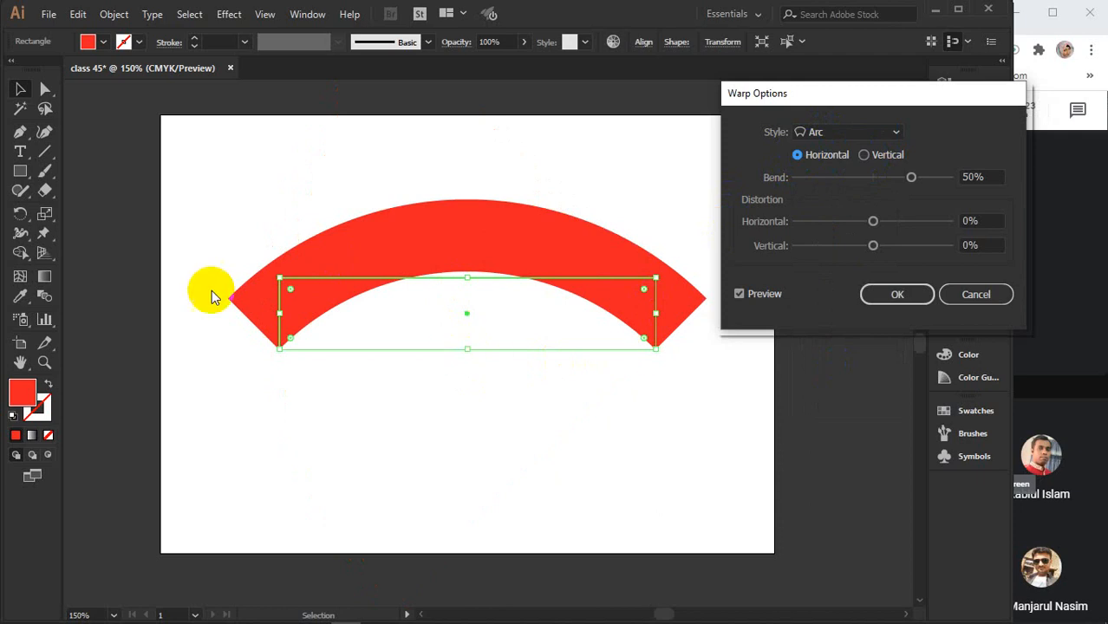
click(861, 154)
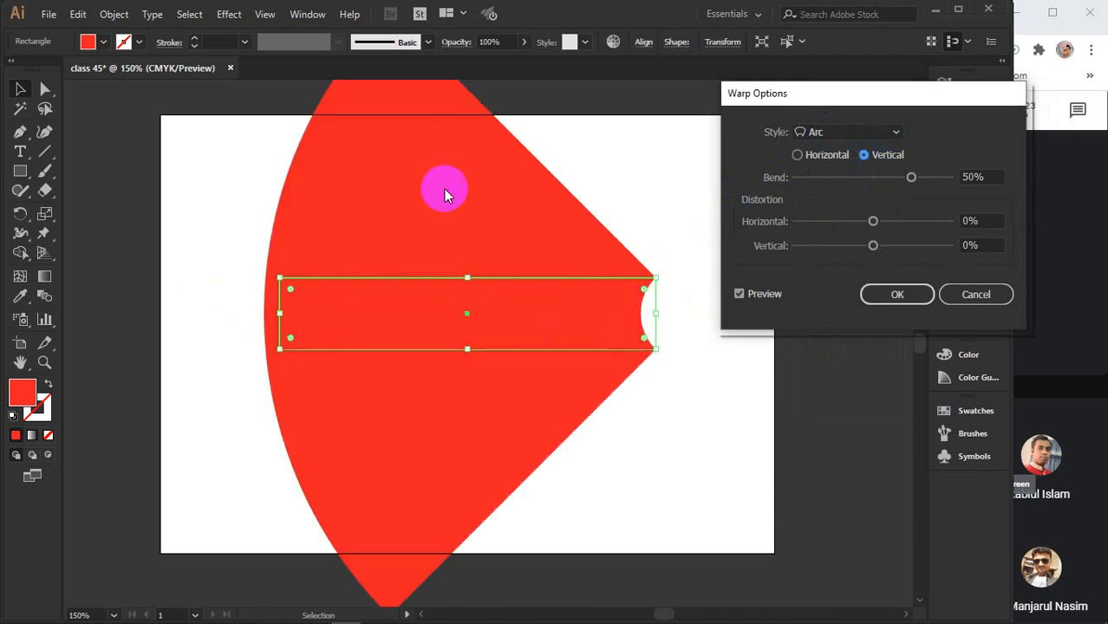
click(799, 156)
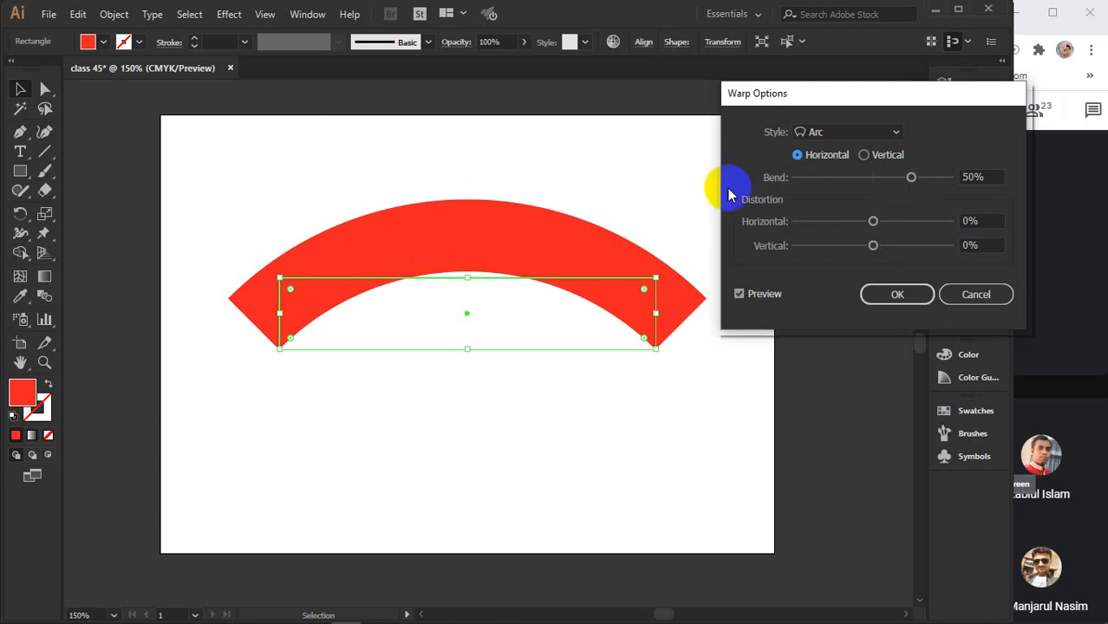
- Try negative and positive bend amounts for the Arc warp, finishing with a 50% bend
drag(910, 177, 823, 179)
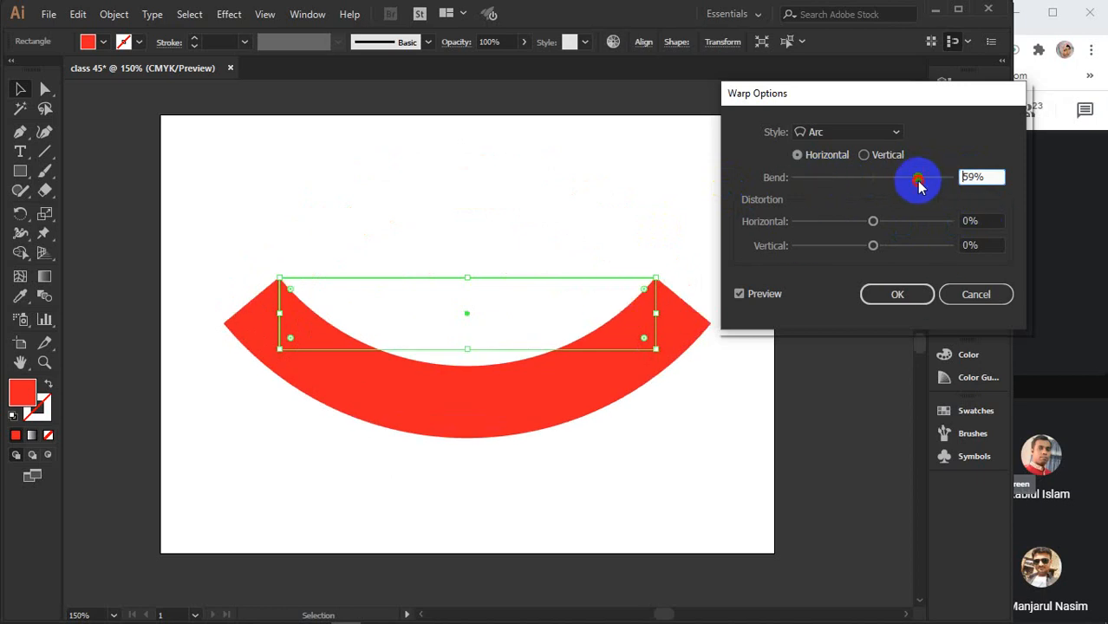
drag(919, 185, 917, 179)
double_click(982, 177)
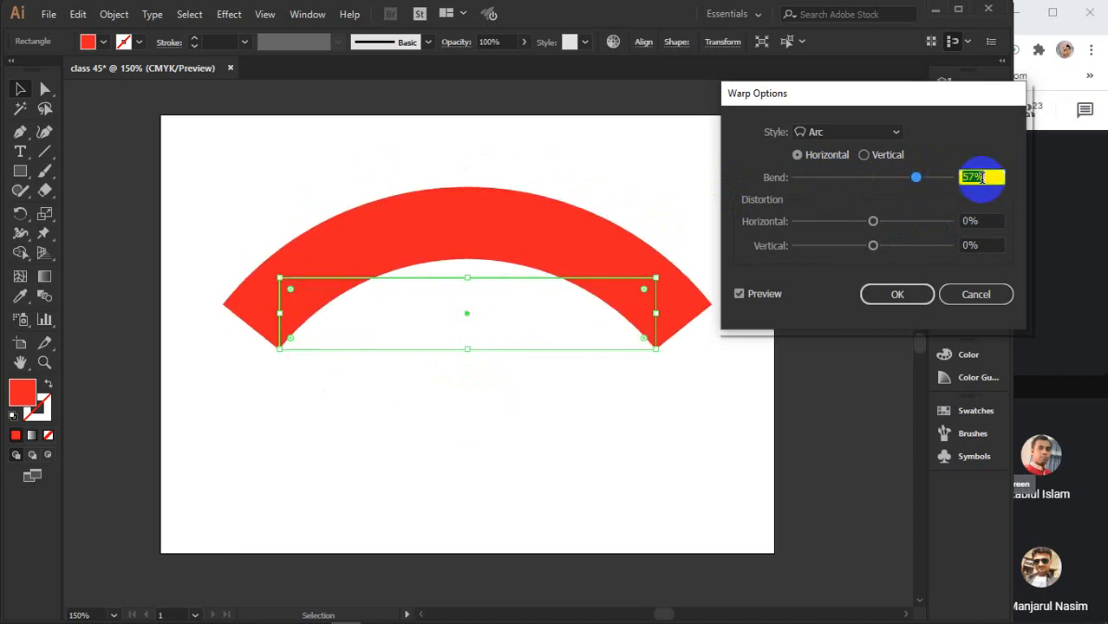
key(Down)
key(Down)
key(Down)
key(Down)
key(Down)
key(Down)
key(Down)
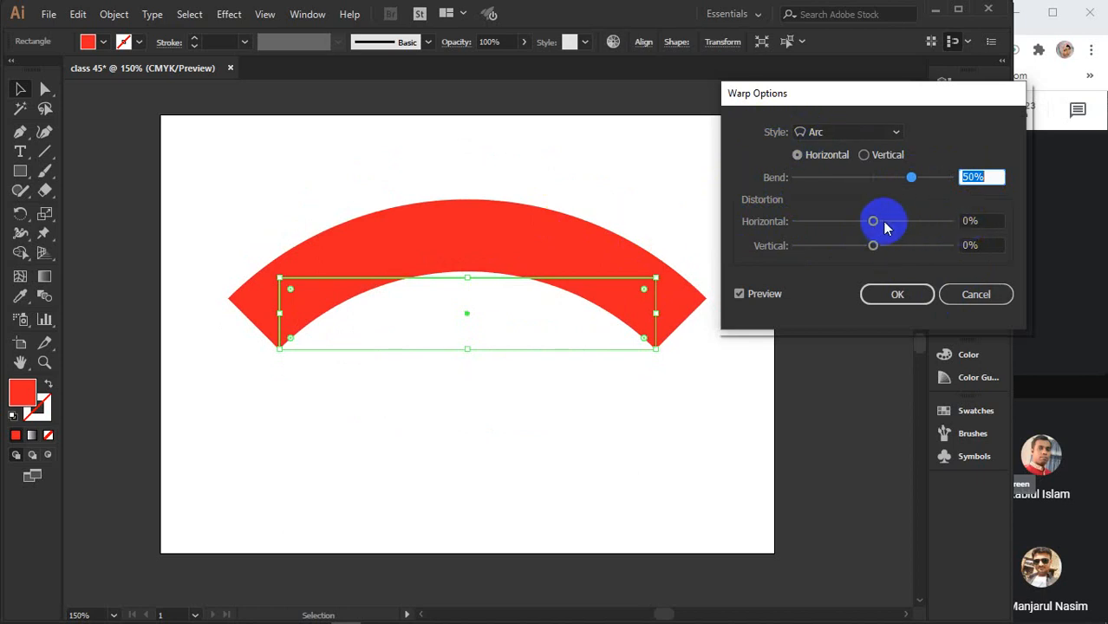
- Try a -100% horizontal and a -73% vertical distortion on the Arc warp, resetting each to 0%
drag(881, 222, 785, 221)
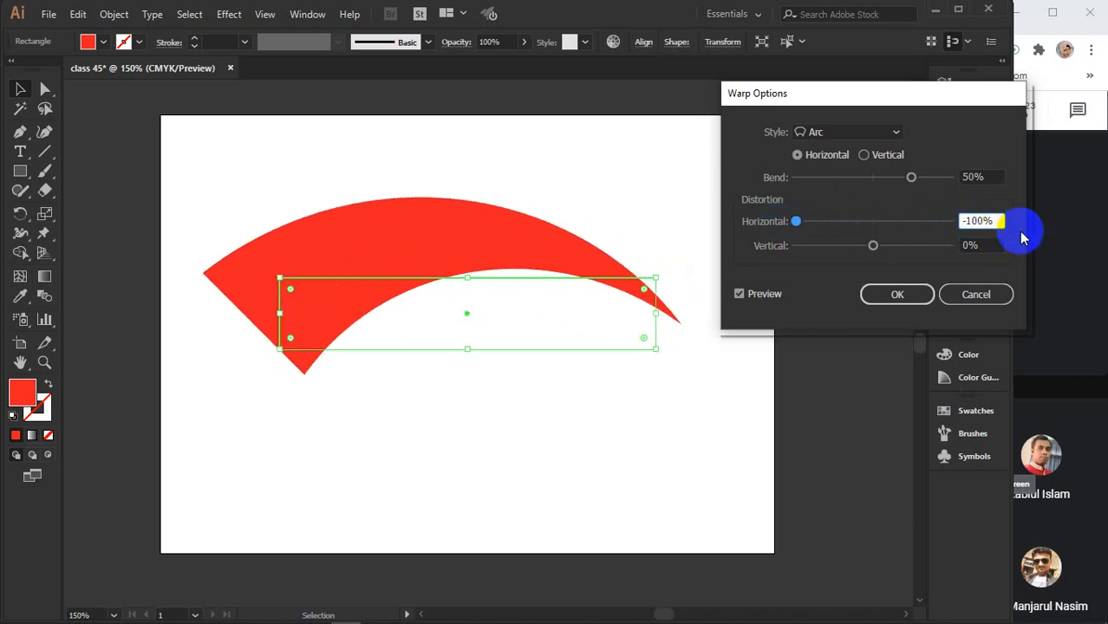
drag(997, 221, 932, 220)
text(0)
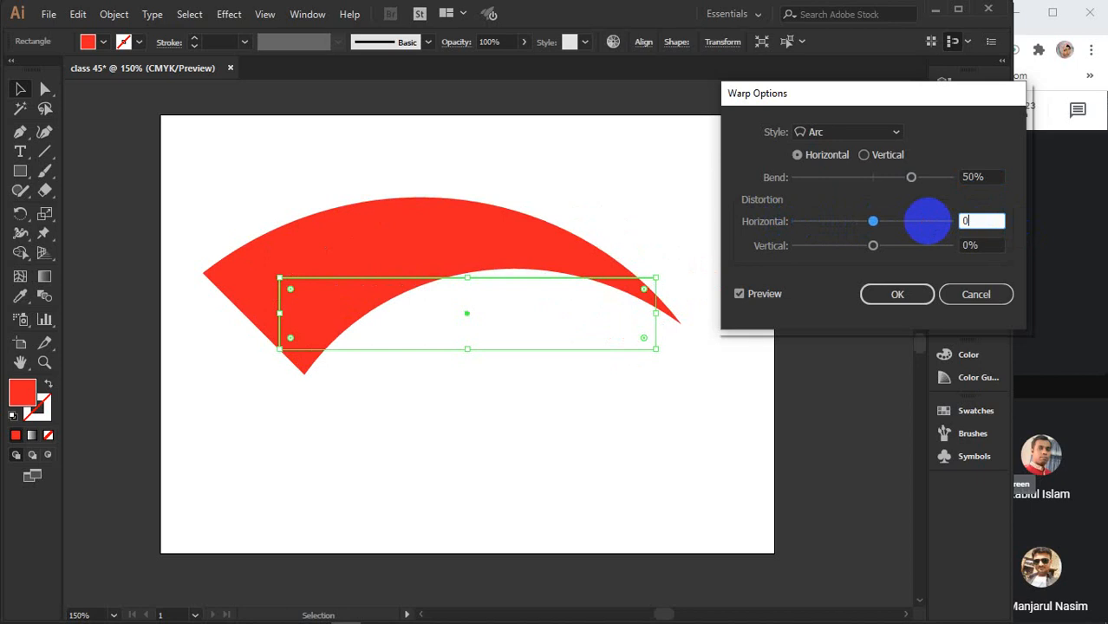
drag(884, 247, 815, 248)
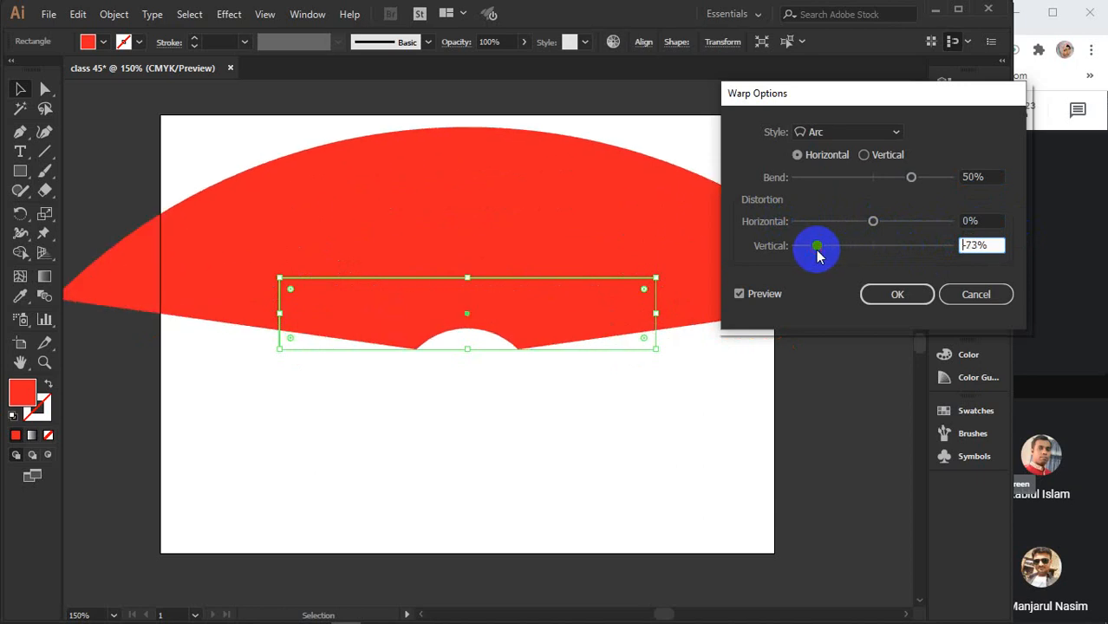
click(1000, 247)
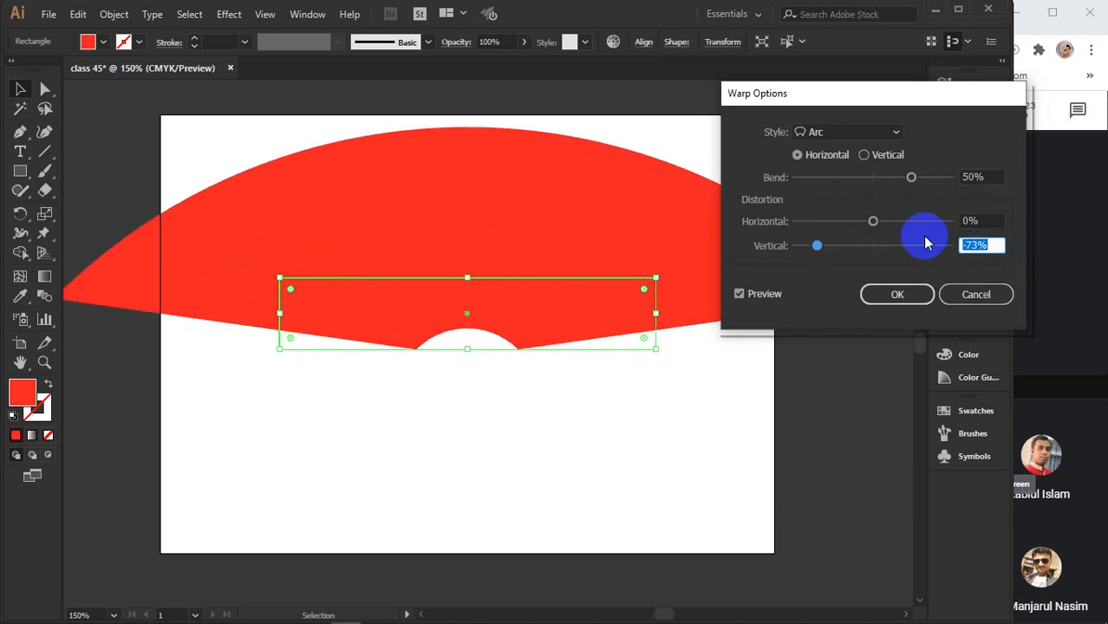
text(0)
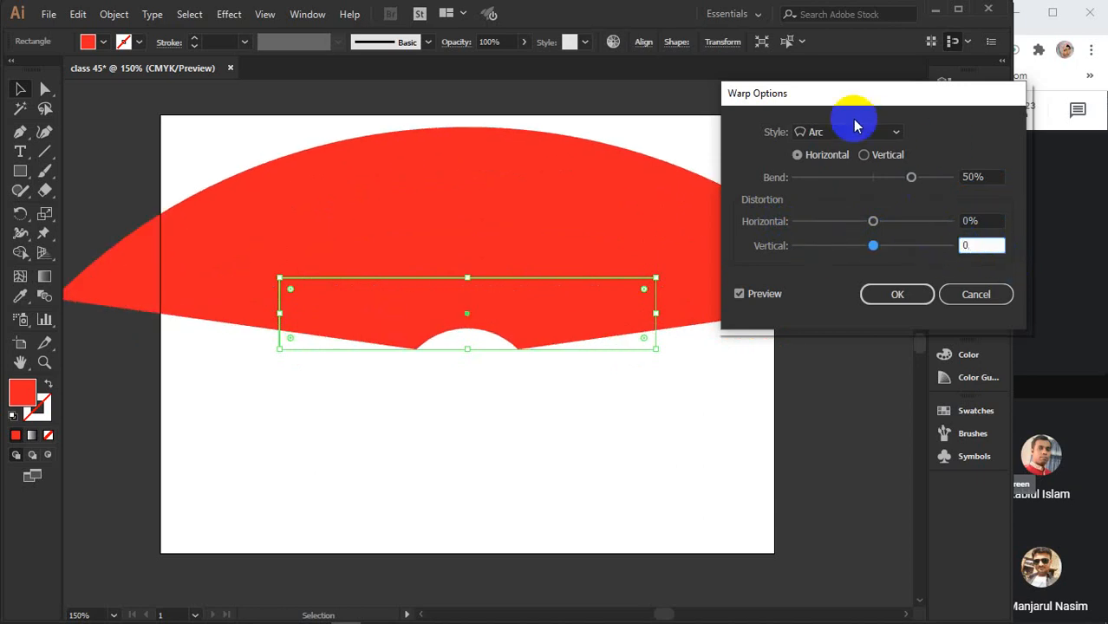
- Preview the Flag warp style on the red rectangle and cancel the warp effect
click(877, 137)
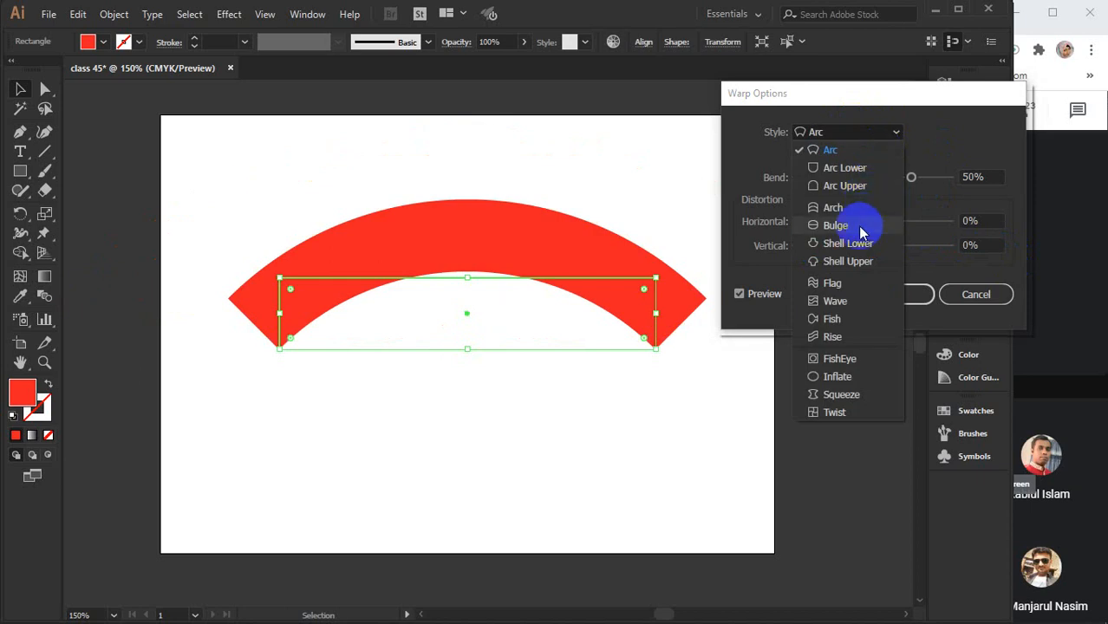
click(832, 283)
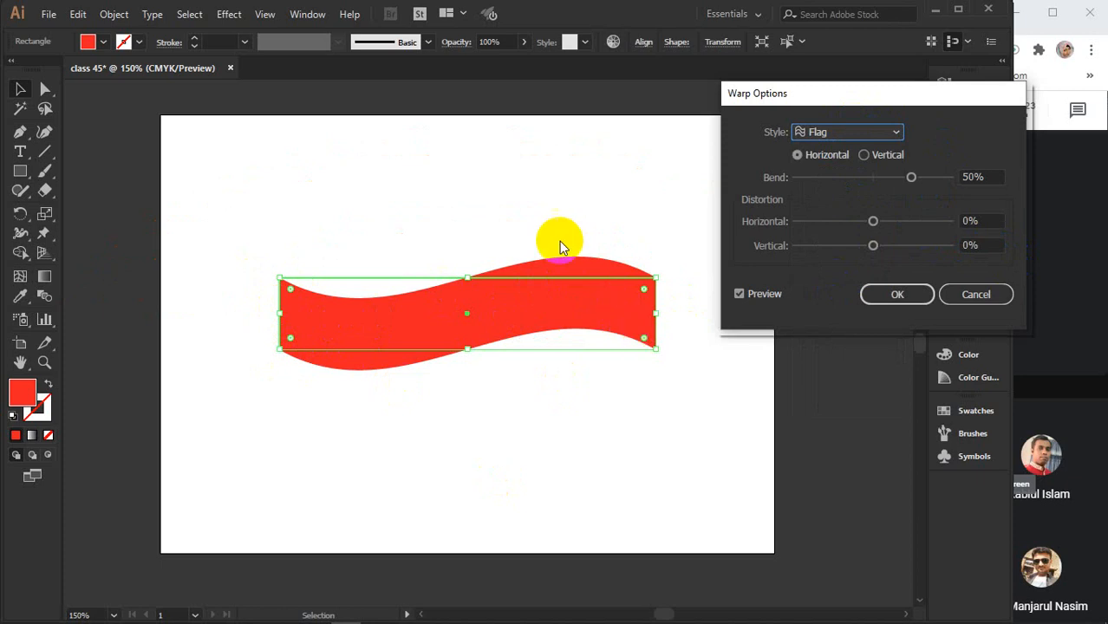
click(897, 136)
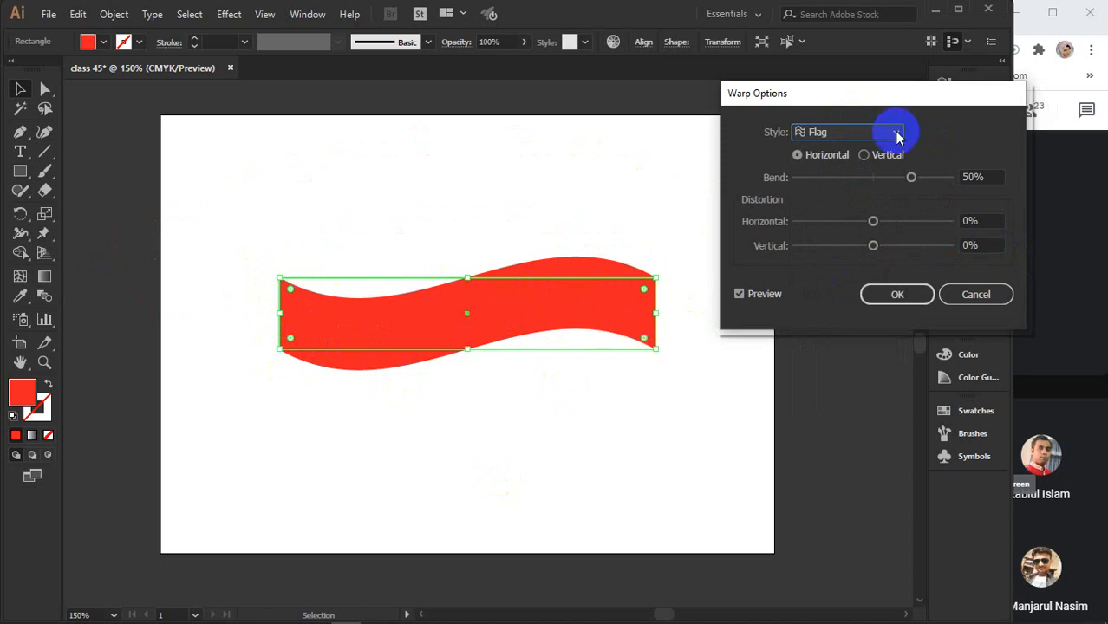
click(967, 295)
click(967, 295)
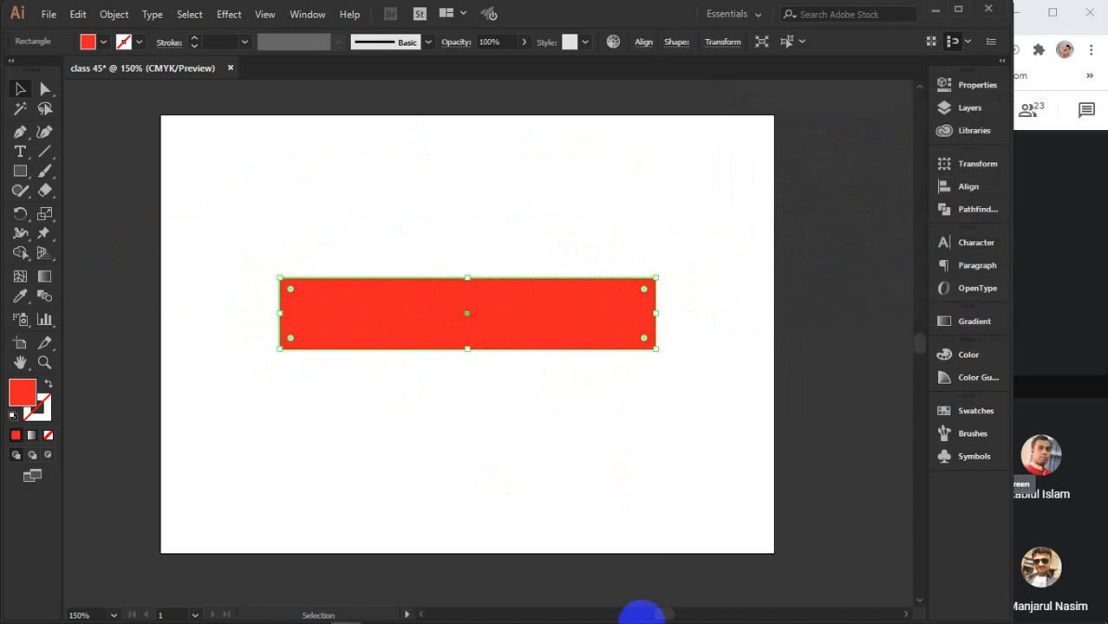
- Delete the red rectangle and add the text "TEXT" on the empty artboard
mouse_move(635, 607)
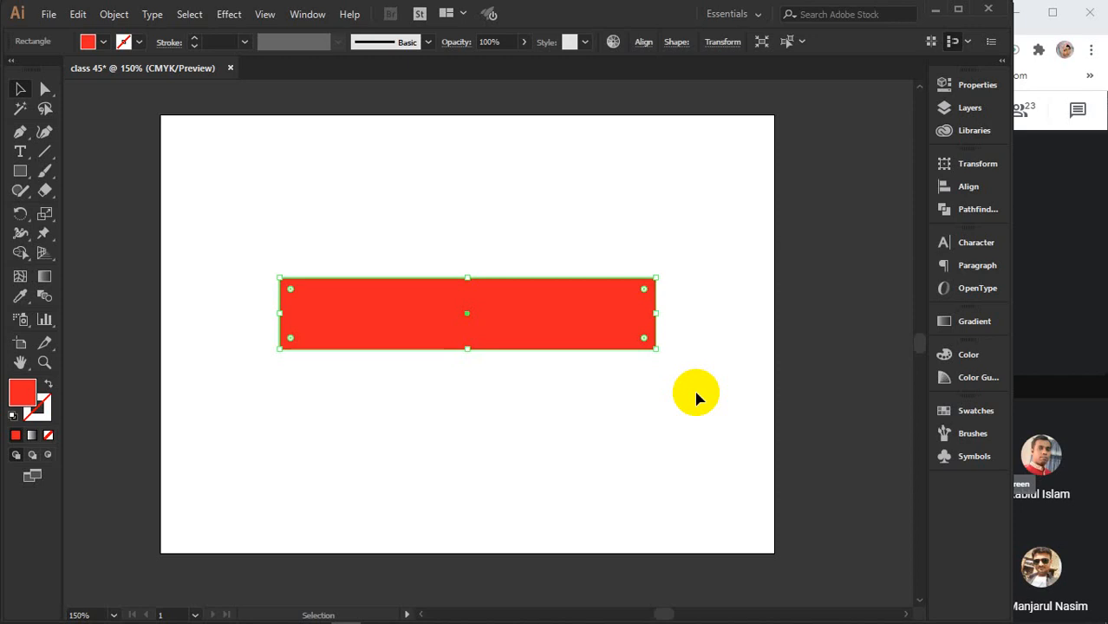
key(Delete)
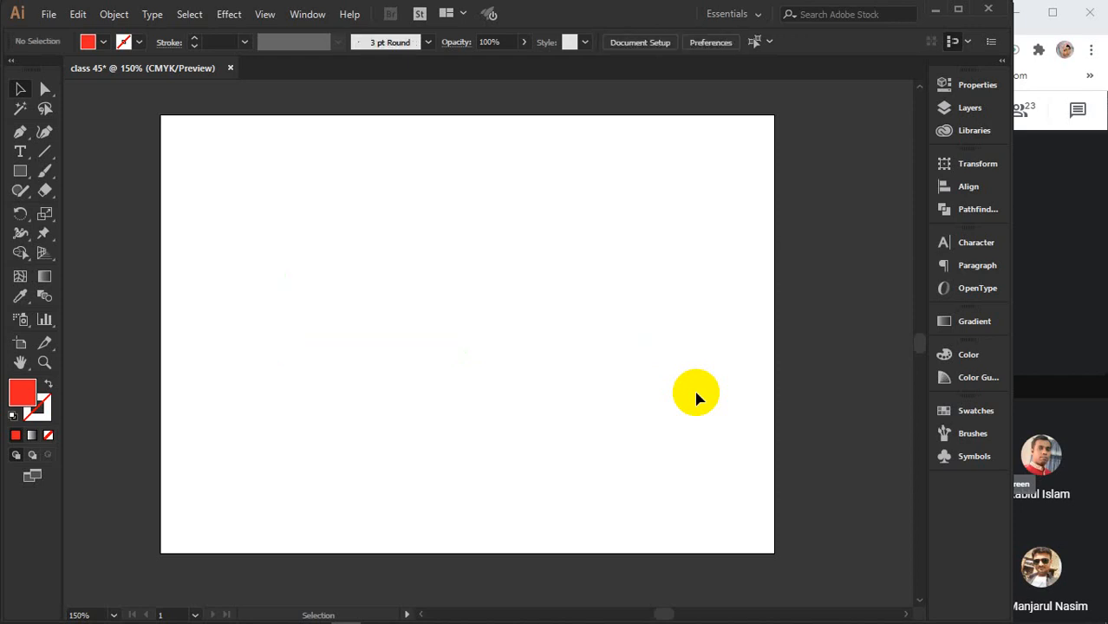
click(20, 152)
click(334, 328)
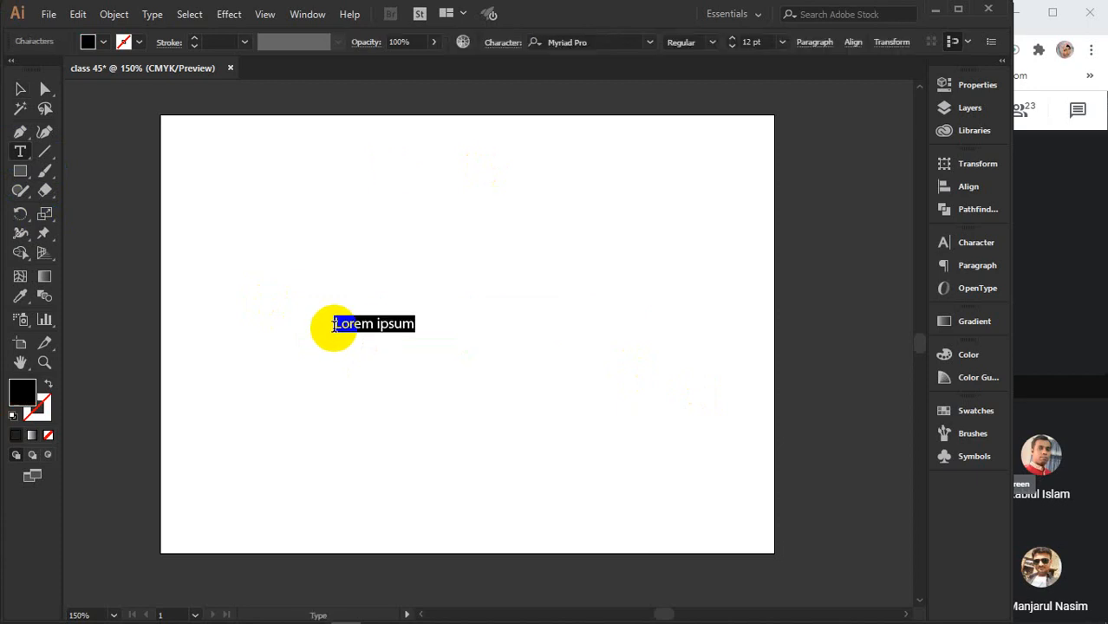
text(TEXT)
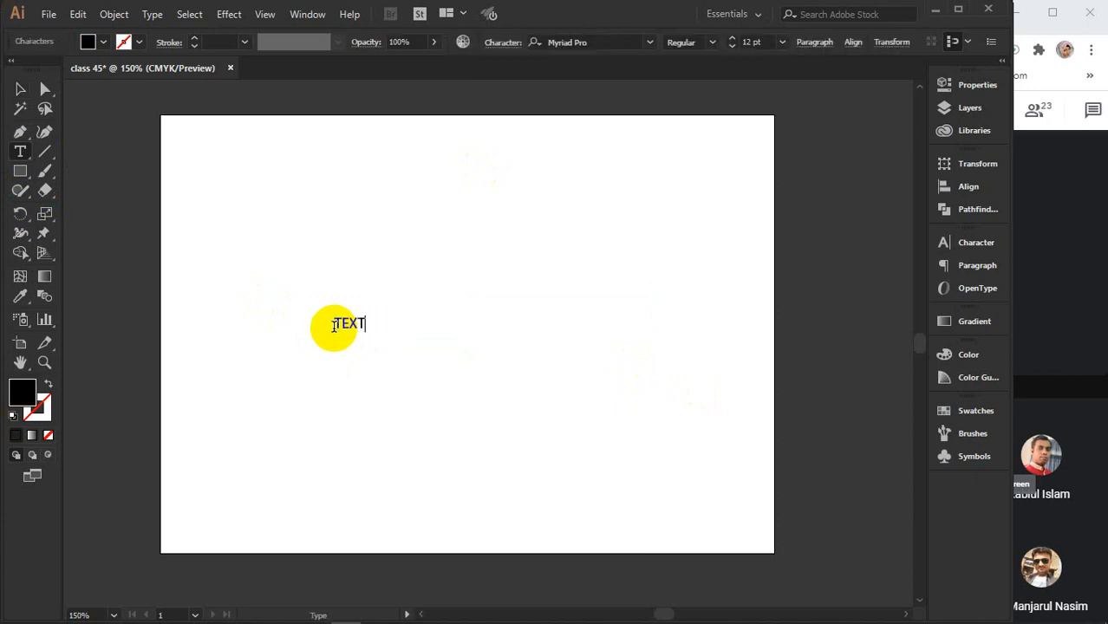
click(21, 90)
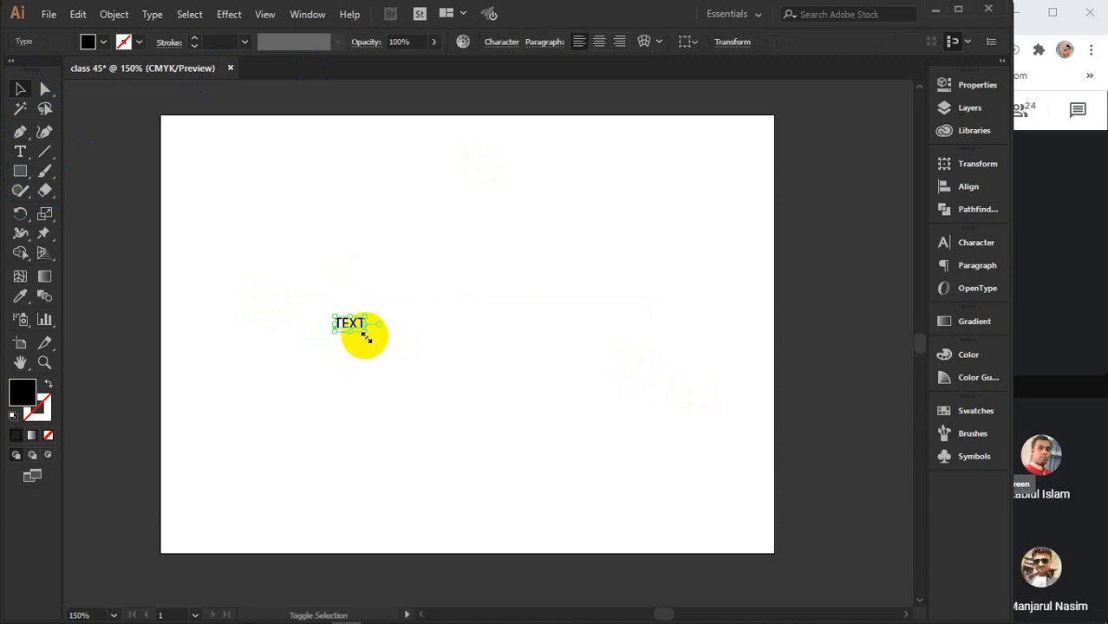
- Enlarge the text proportionally to about 146 pt and move it to the middle of the artboard
drag(366, 337, 677, 528)
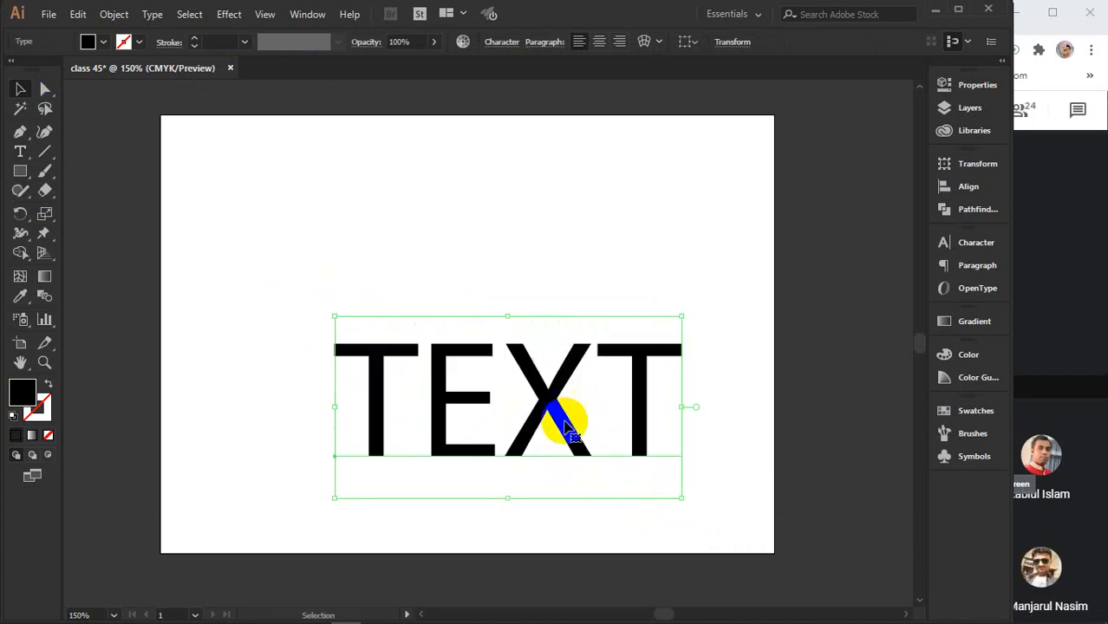
drag(546, 396, 494, 310)
drag(633, 415, 652, 436)
- Set the text's font to Montserrat SemiBold and re-centre the text on the artboard
click(970, 245)
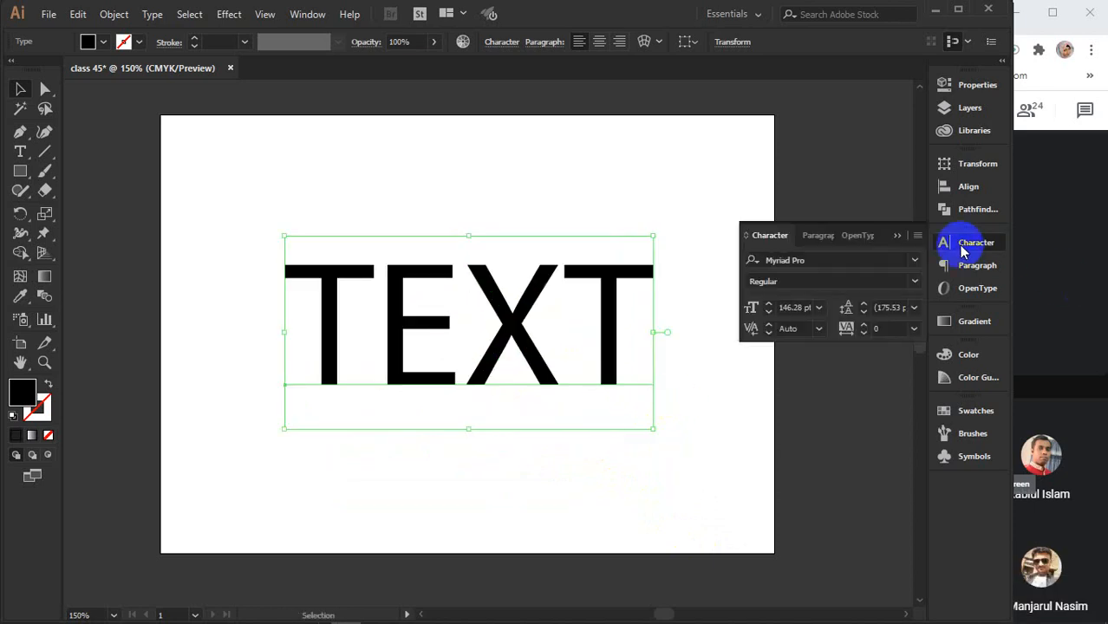
click(912, 263)
click(774, 317)
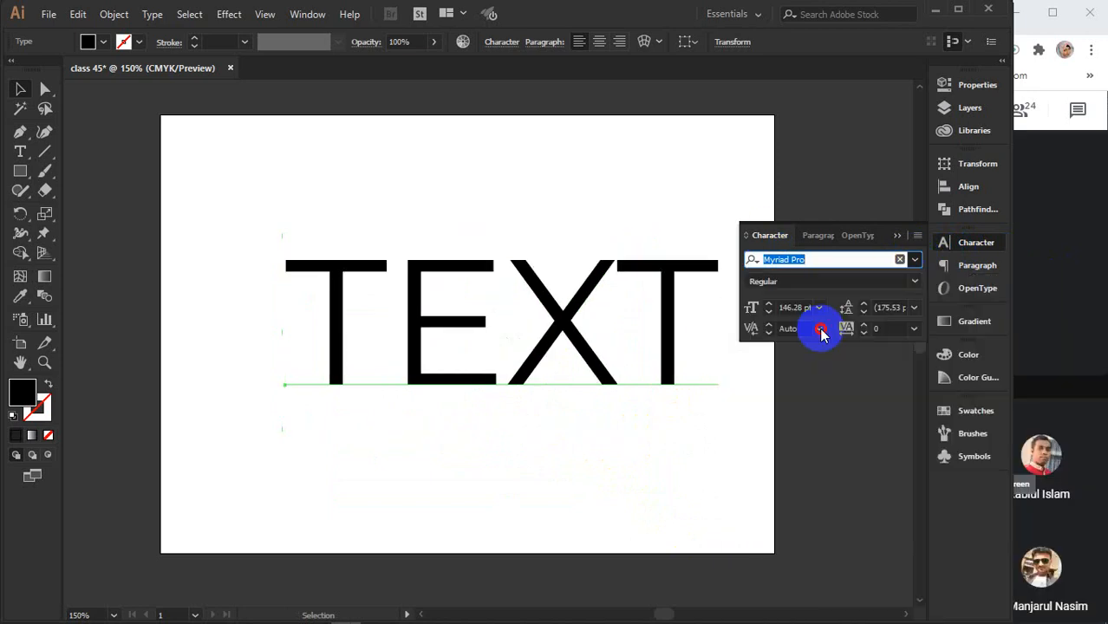
click(909, 281)
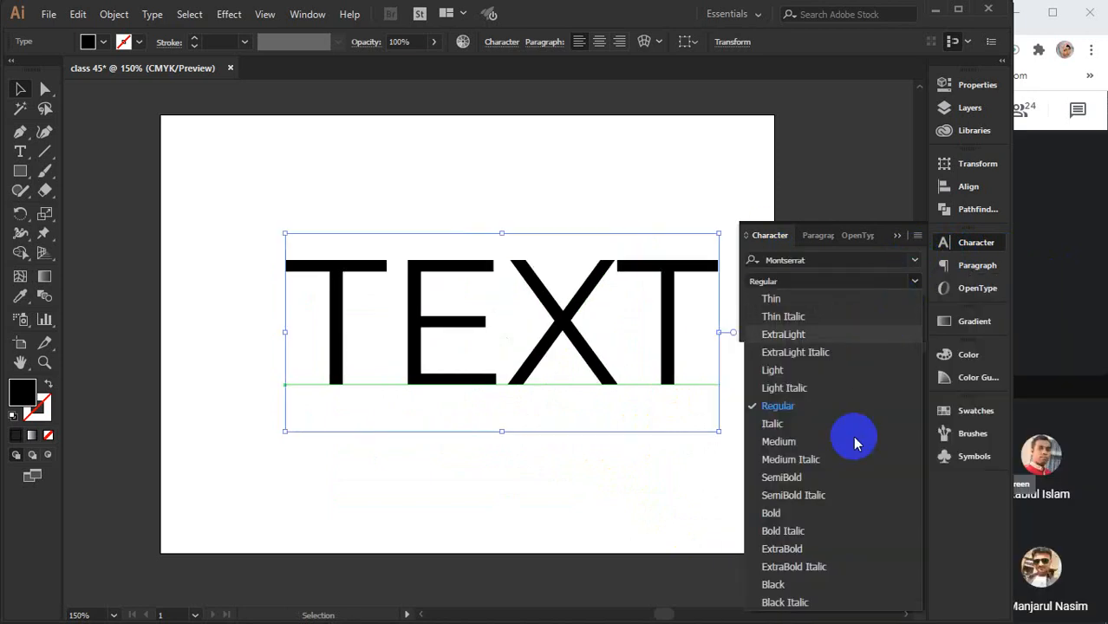
click(834, 479)
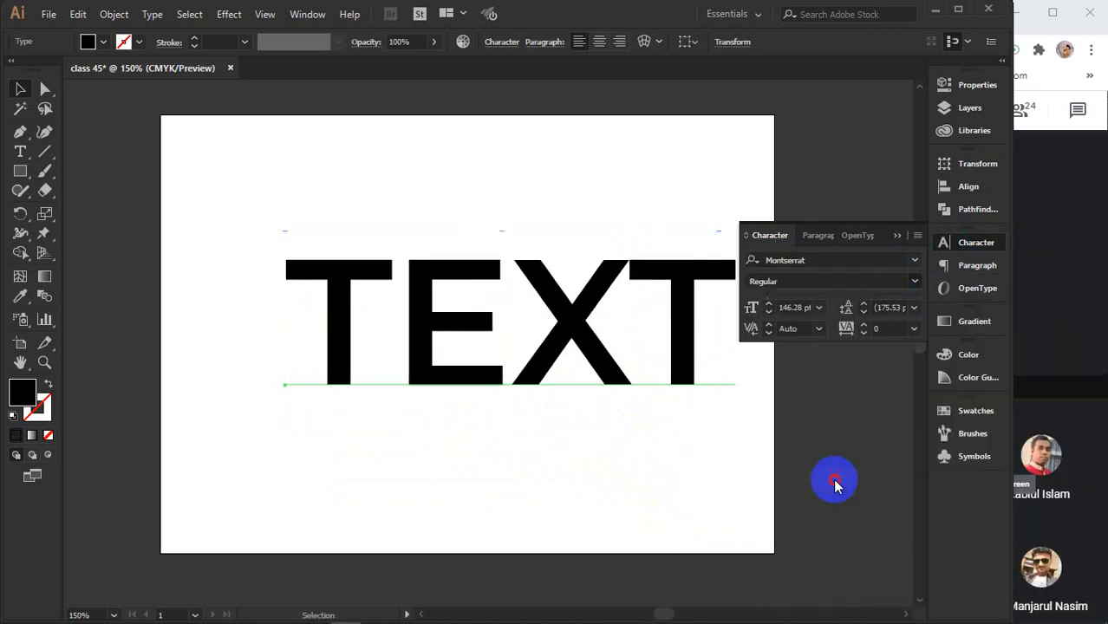
click(898, 235)
drag(581, 305, 529, 312)
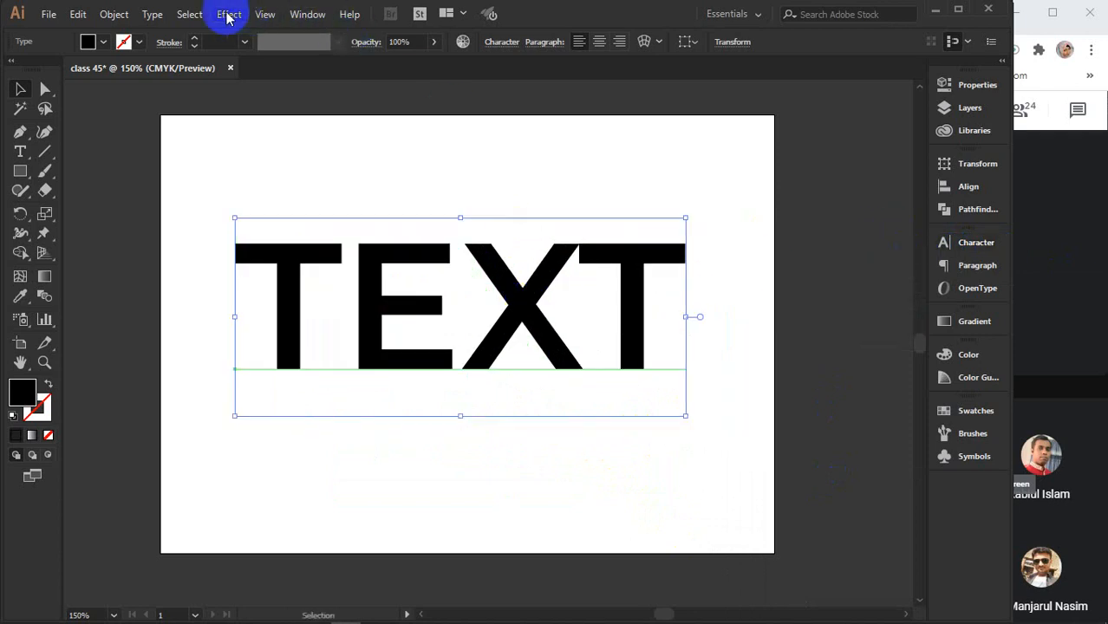
- Preview the Arc and Arc Lower warp styles at 50% horizontal bend on the "TEXT" object
click(228, 15)
mouse_move(286, 225)
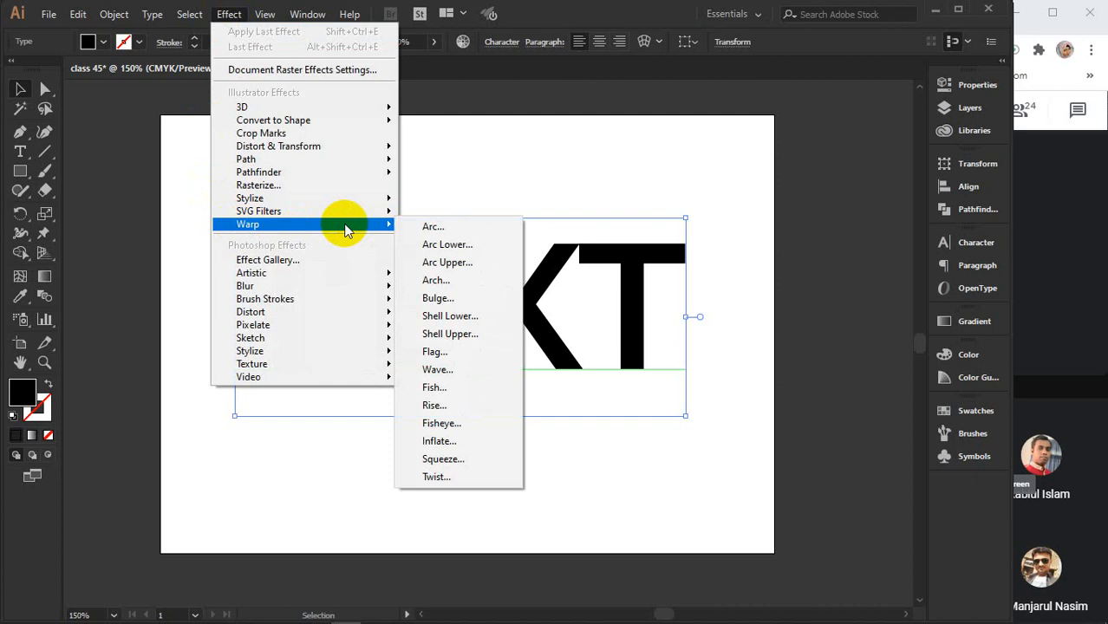
click(449, 230)
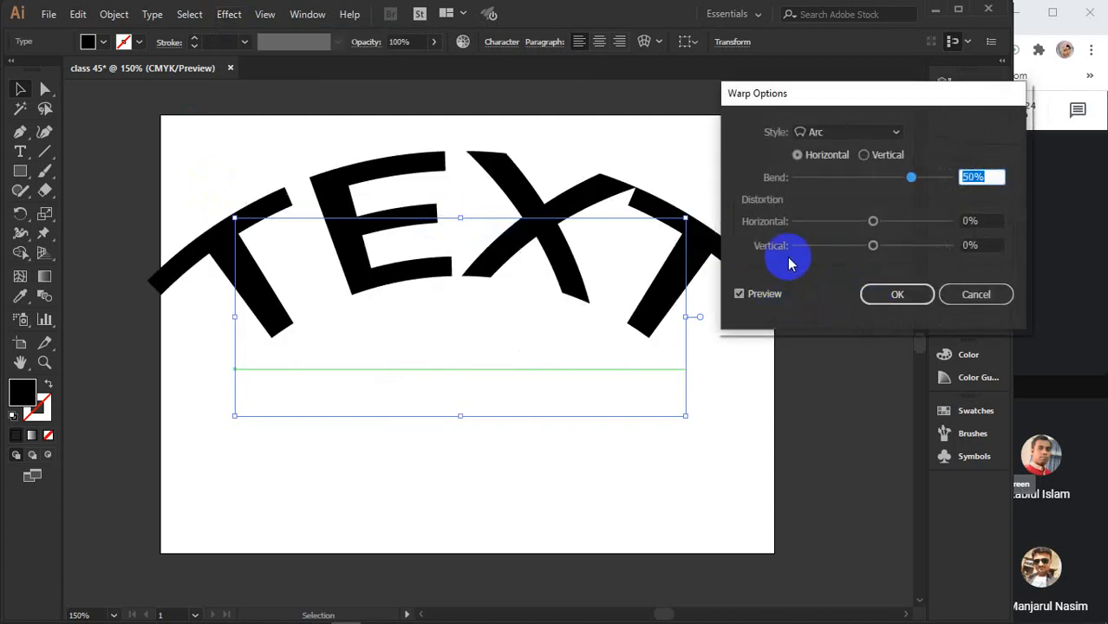
click(893, 135)
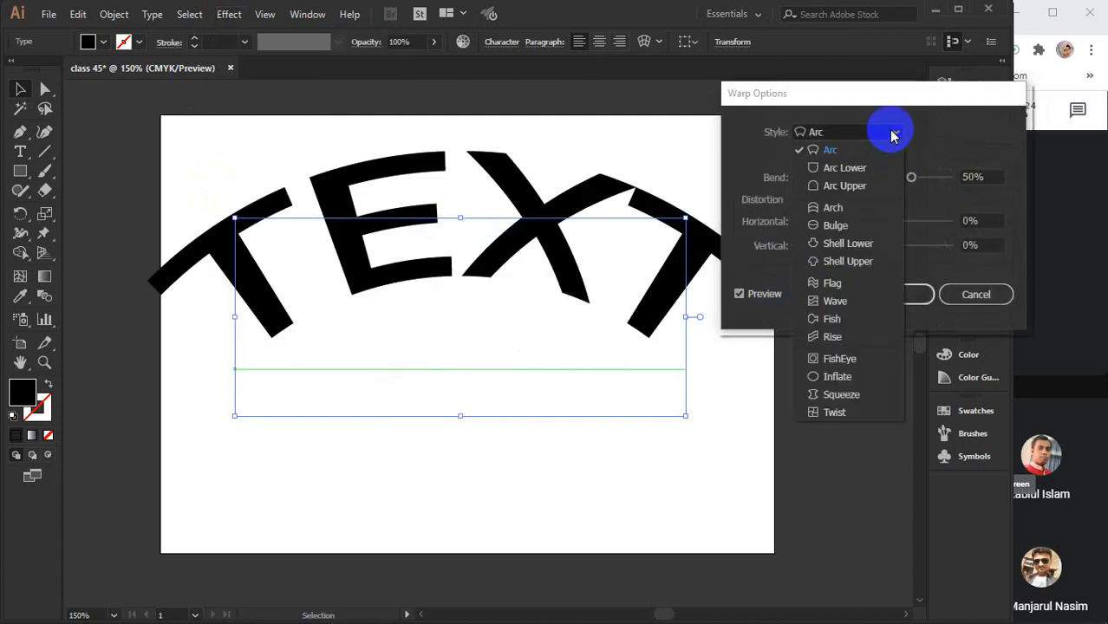
click(872, 173)
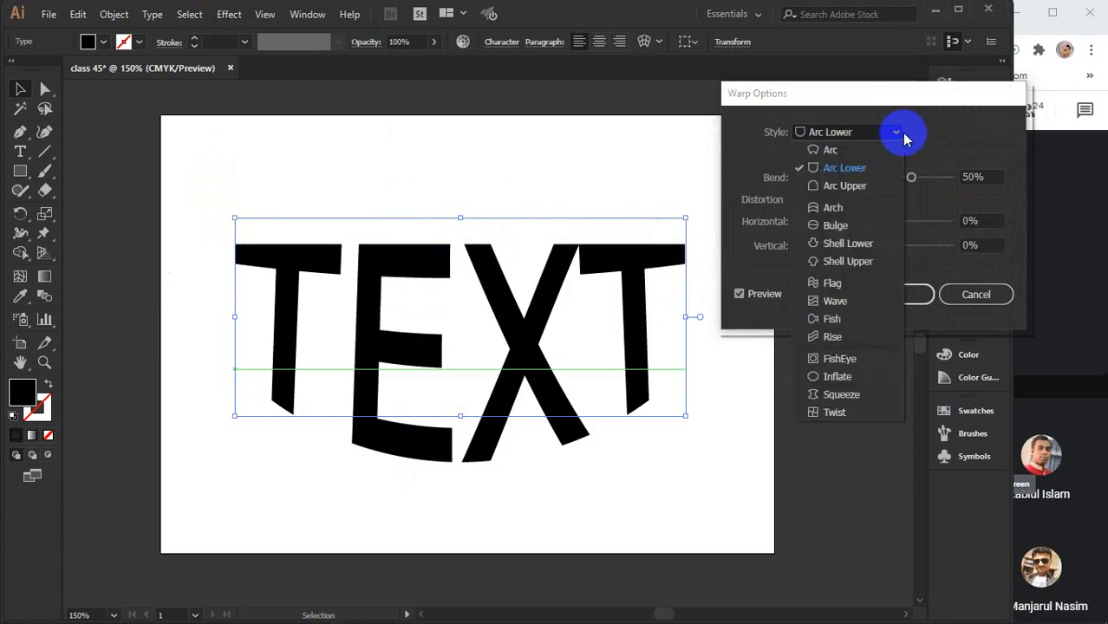
- Preview the Arc Upper and Arch warp styles on the "TEXT" object and cancel the warp effect
click(867, 185)
click(832, 132)
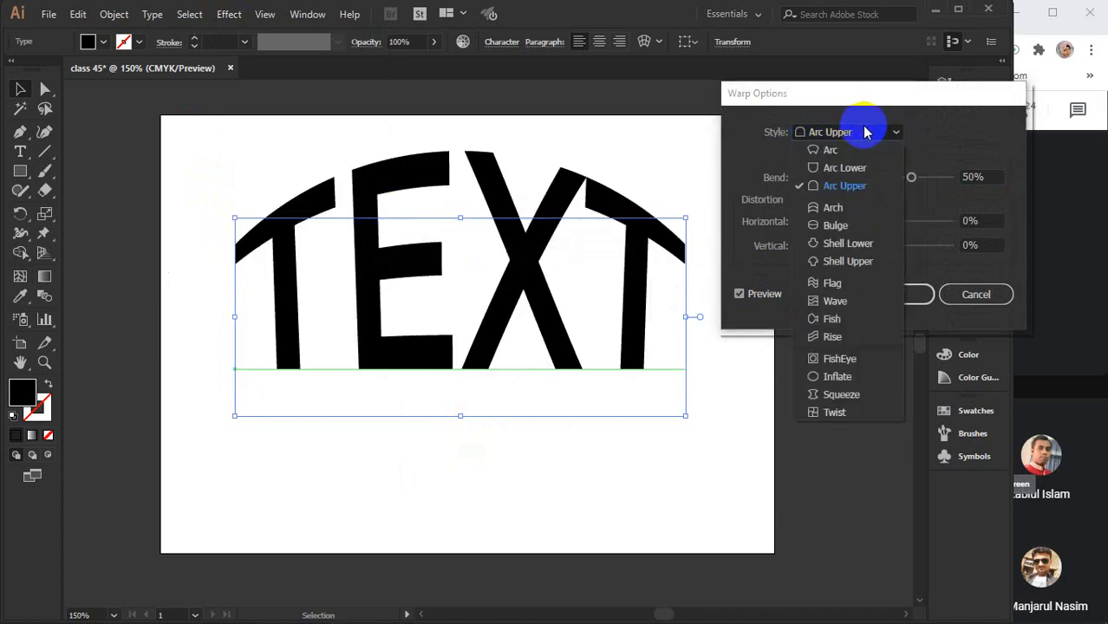
click(854, 204)
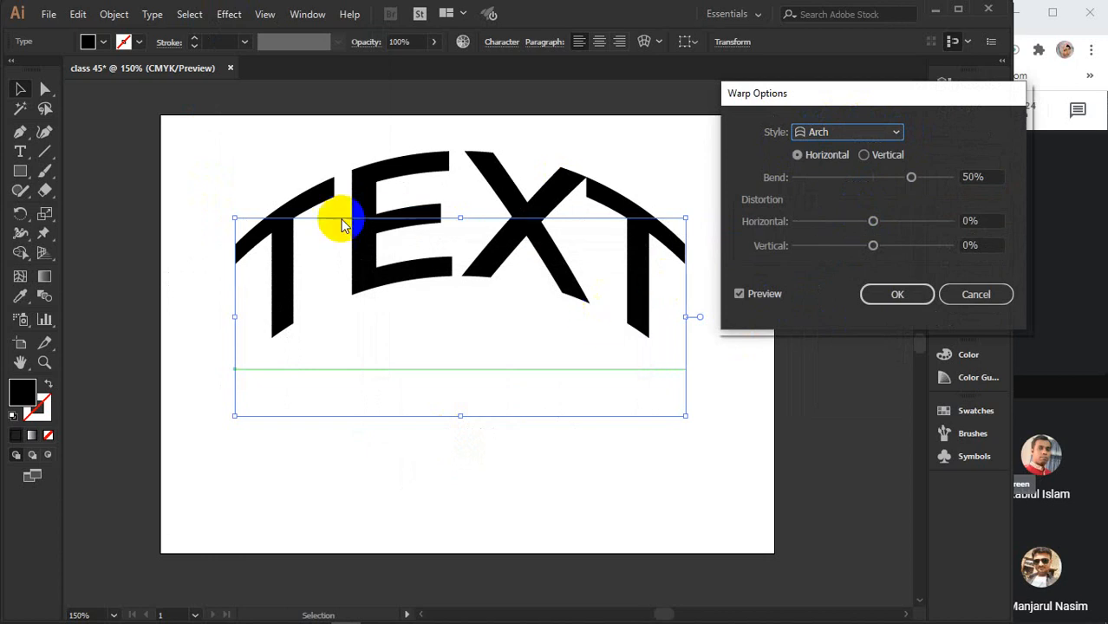
click(884, 135)
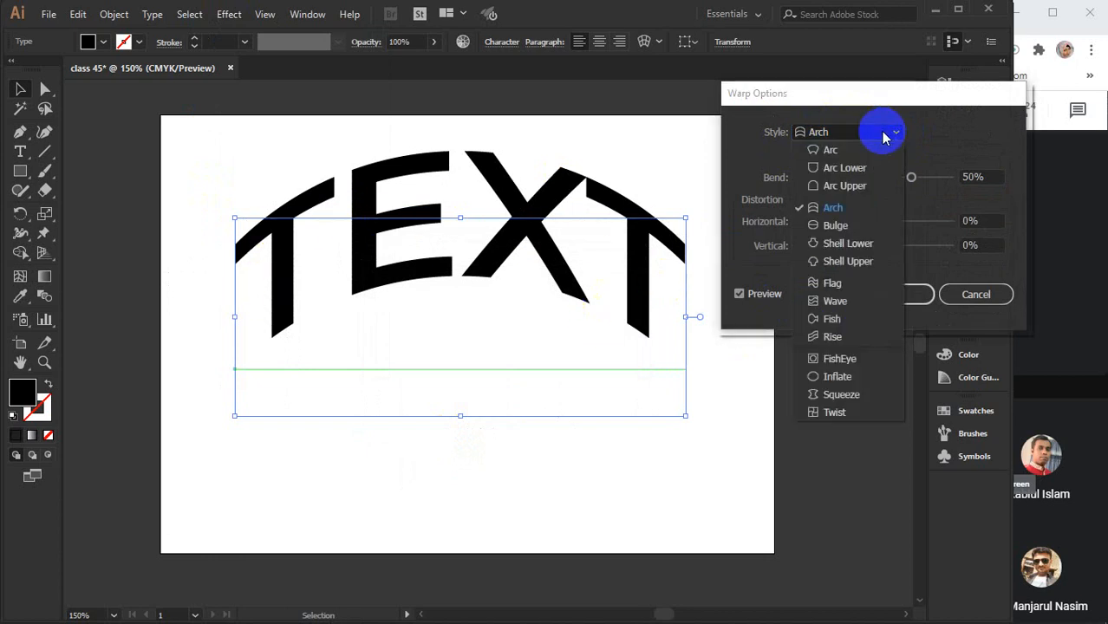
click(885, 135)
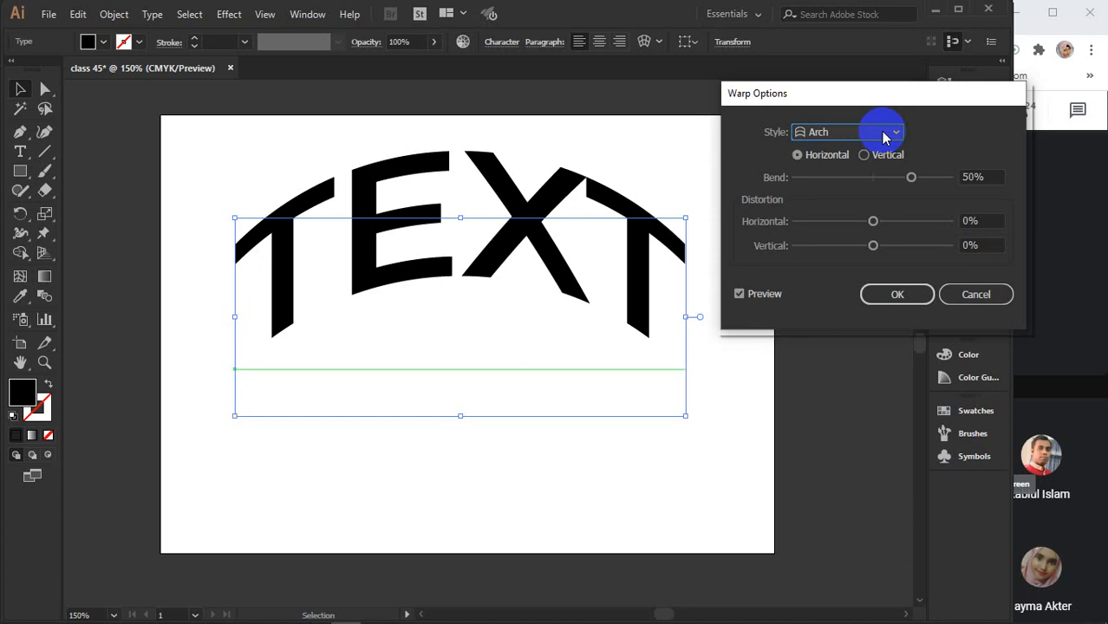
click(881, 131)
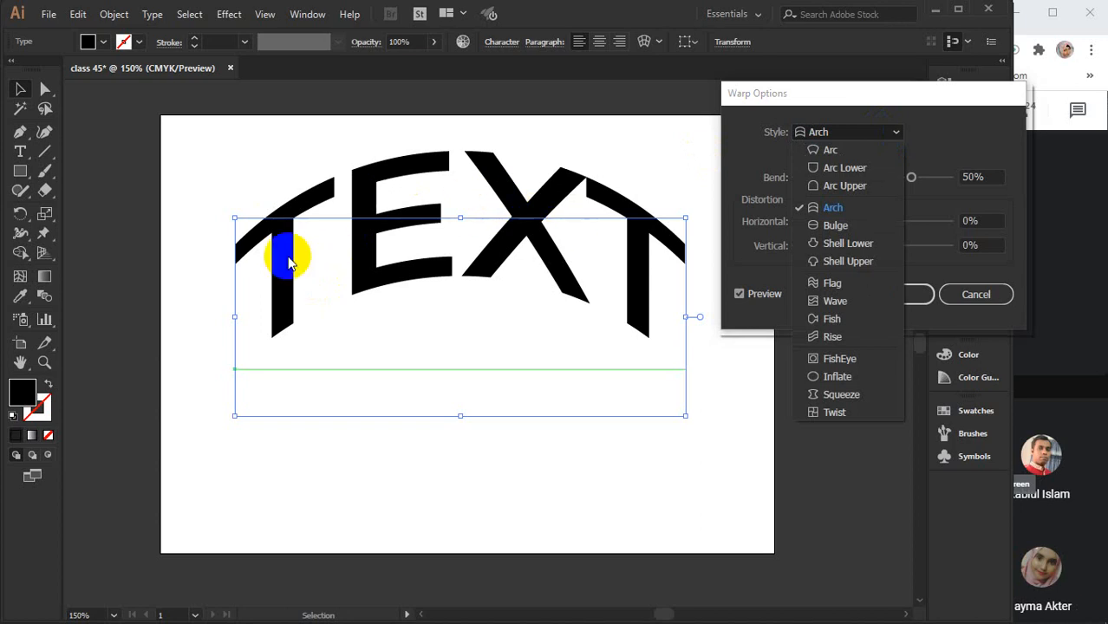
click(978, 296)
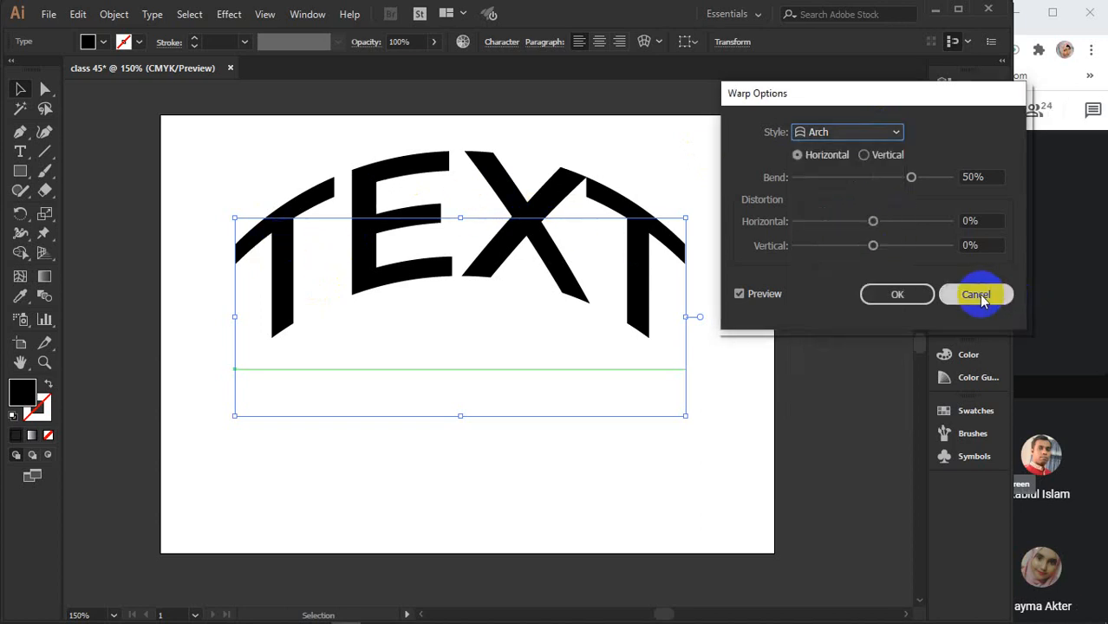
click(976, 295)
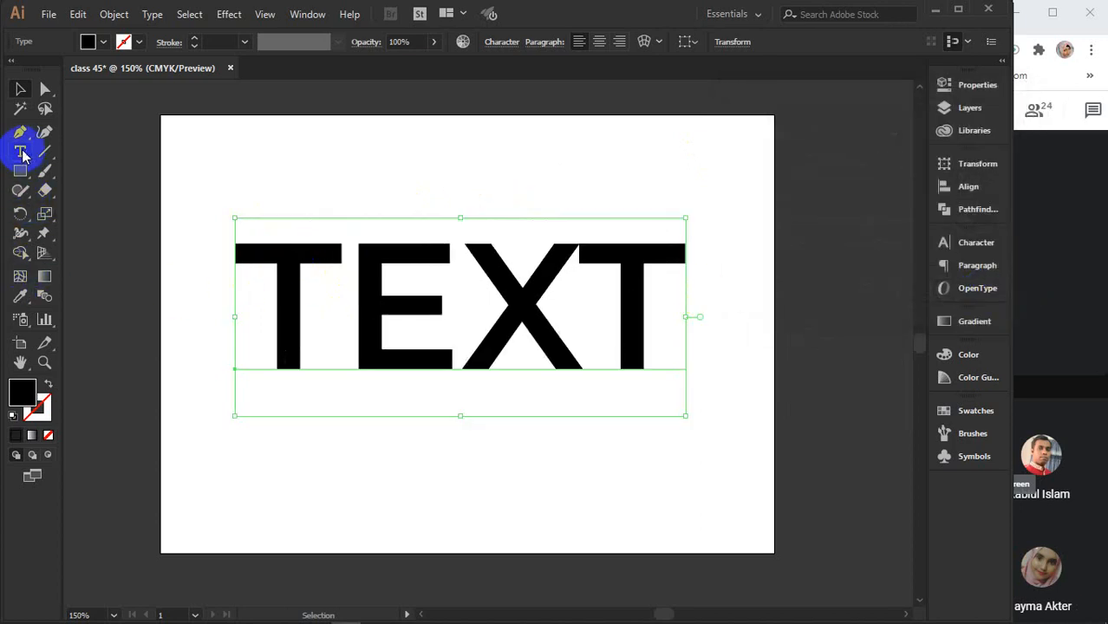
- Extend the existing text on the artboard so that it reads "TEXT WARP"
click(21, 154)
click(238, 262)
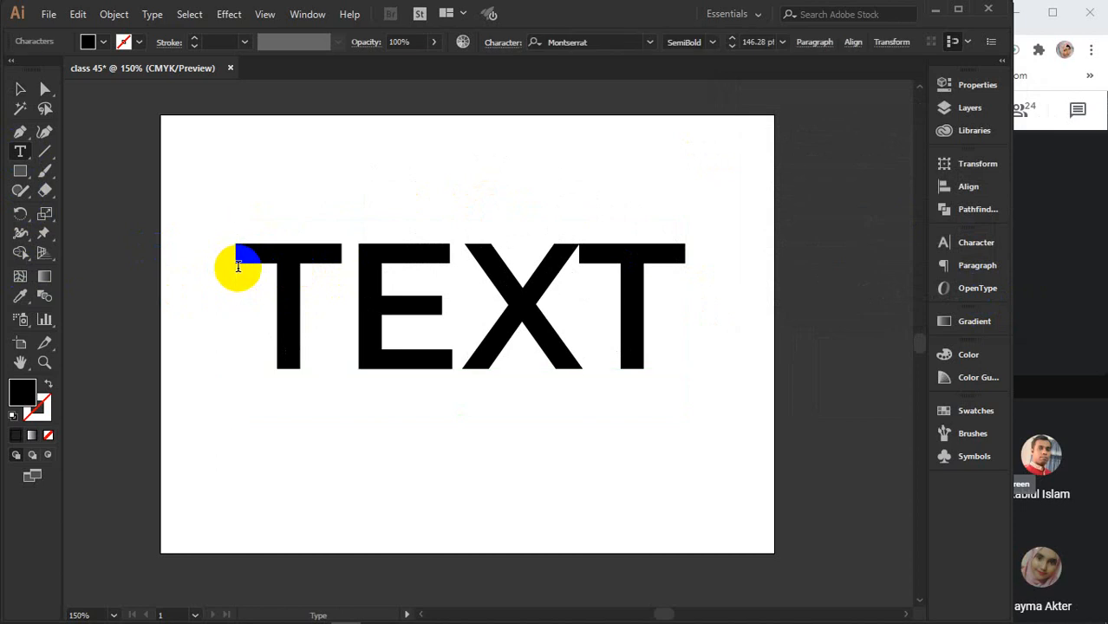
key(Right)
key(Right)
key(Right)
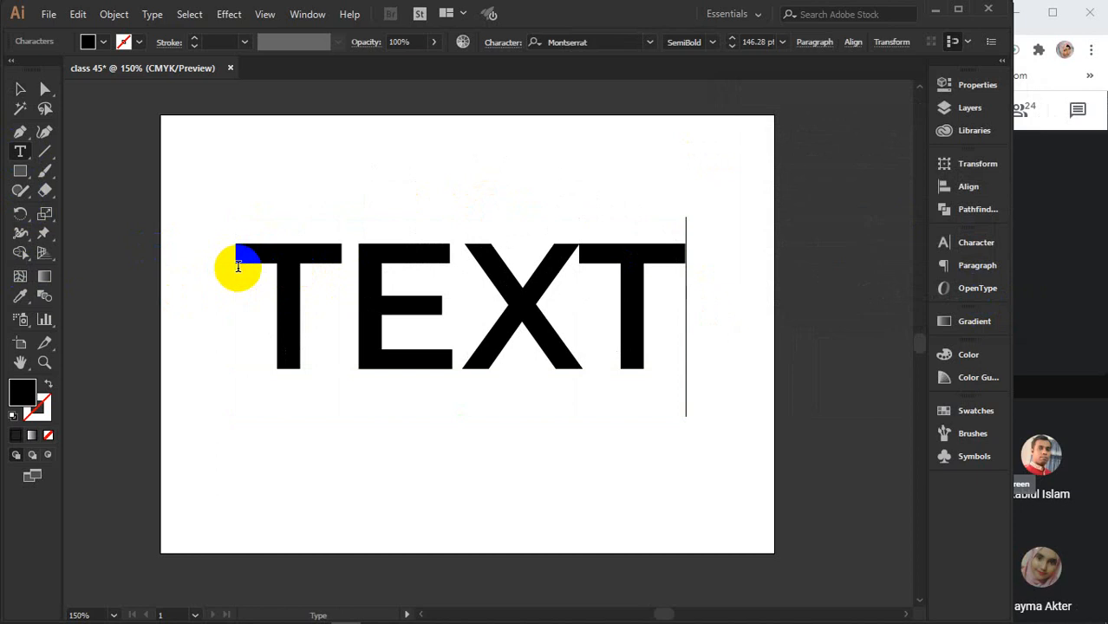
text(Wa)
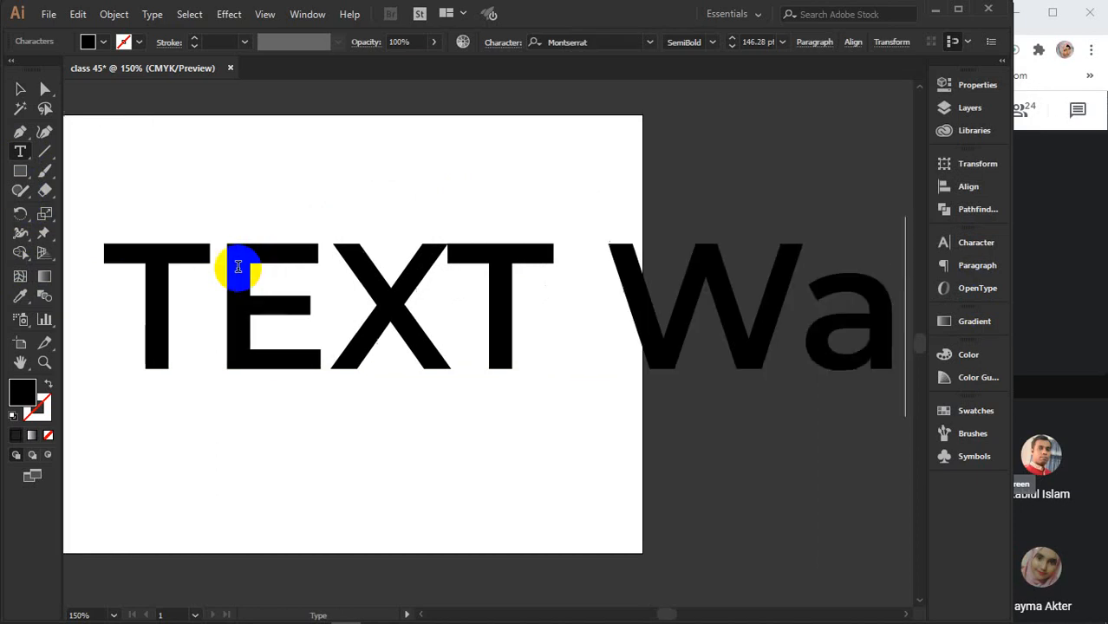
key(BackSpace)
text(ARP)
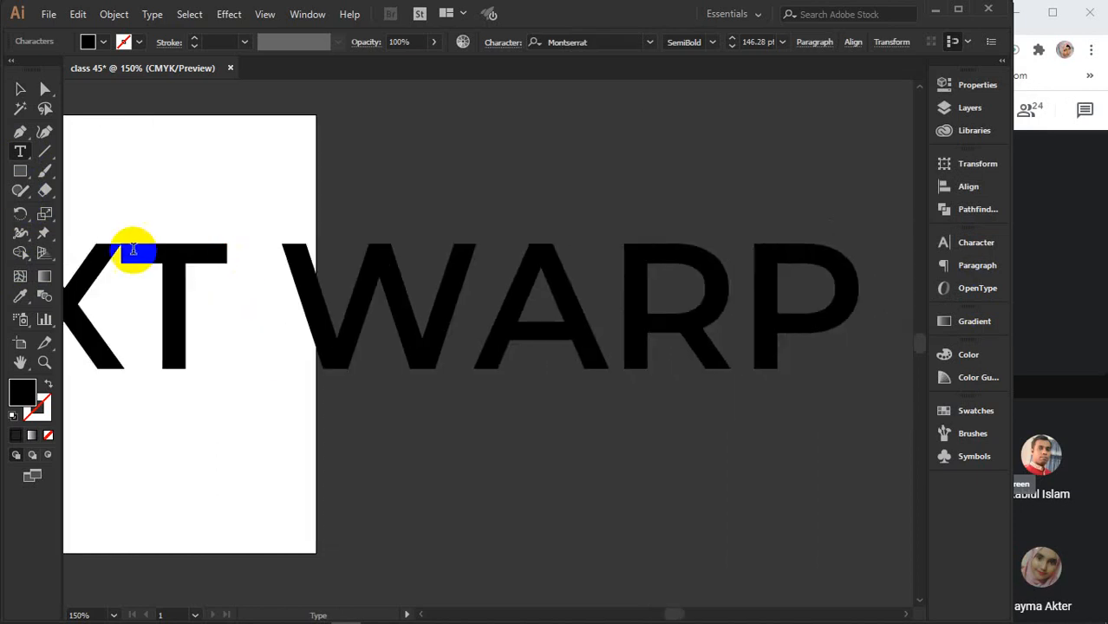
- Scale the "TEXT WARP" object down proportionally to fit the artboard's width and move it to the artboard's upper part
click(19, 90)
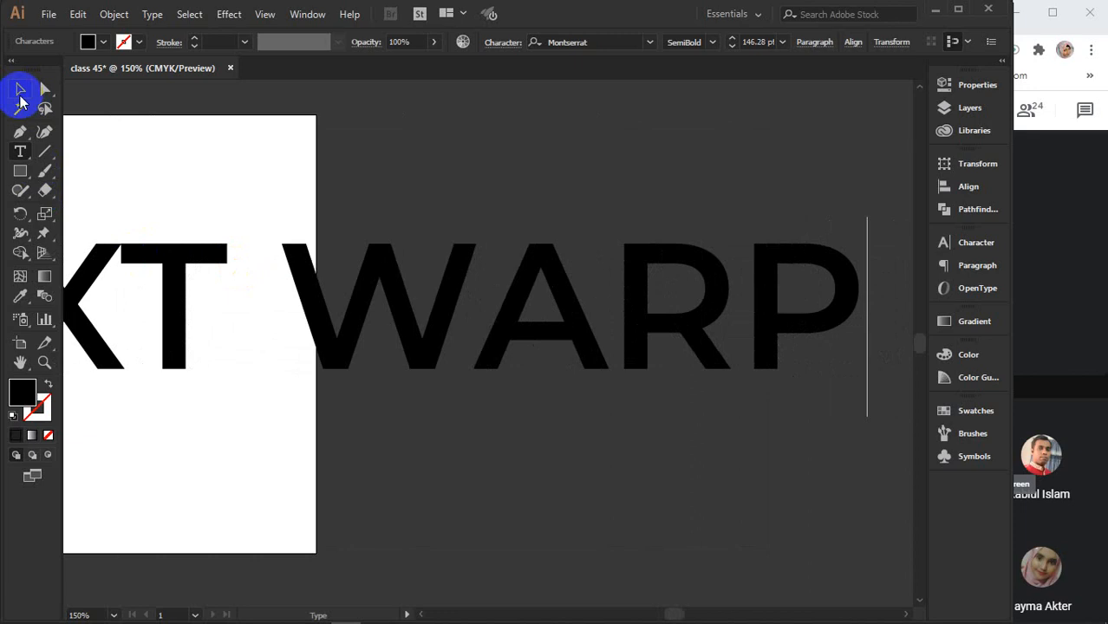
click(975, 321)
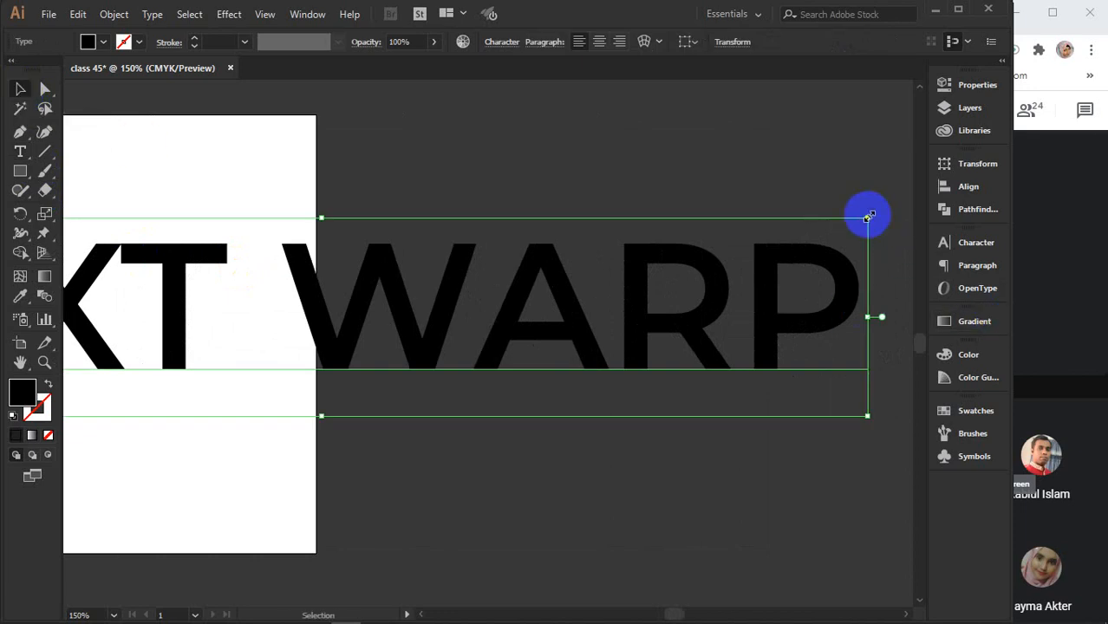
drag(867, 217, 701, 326)
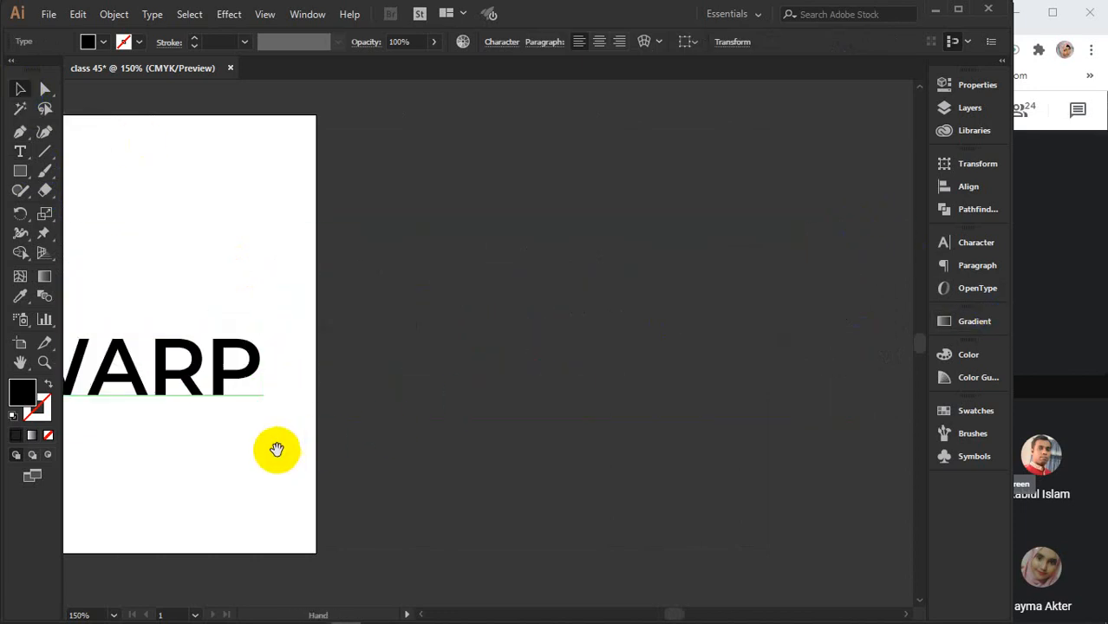
drag(278, 453, 709, 484)
drag(462, 408, 468, 277)
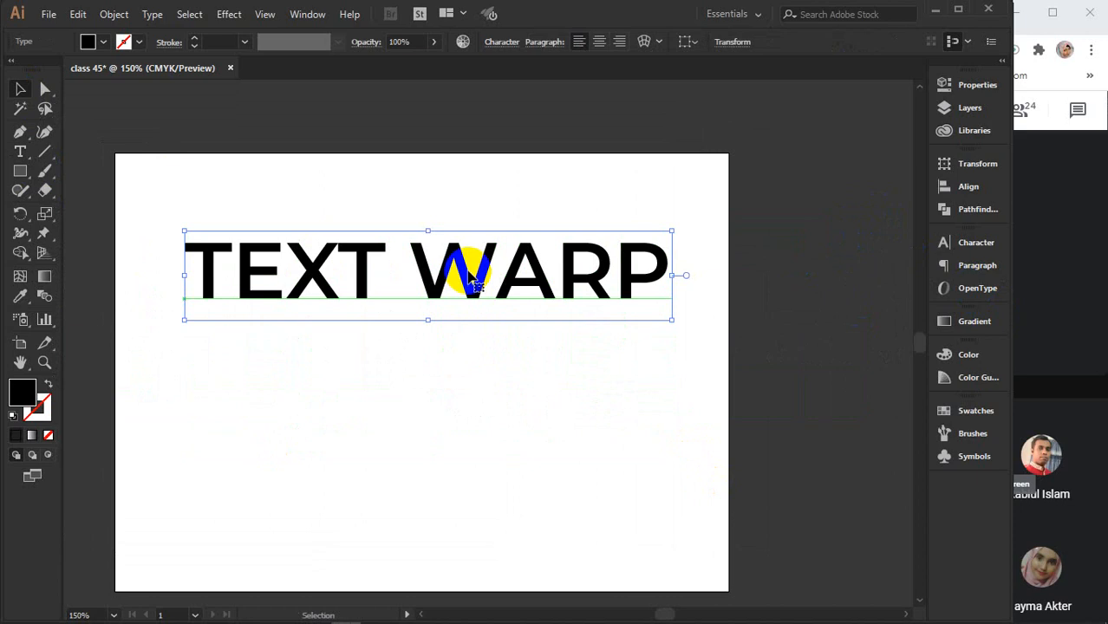
- Preview an Arch warp with 85% bend on "TEXT WARP", horizontally and vertically, and cancel the effect
click(229, 14)
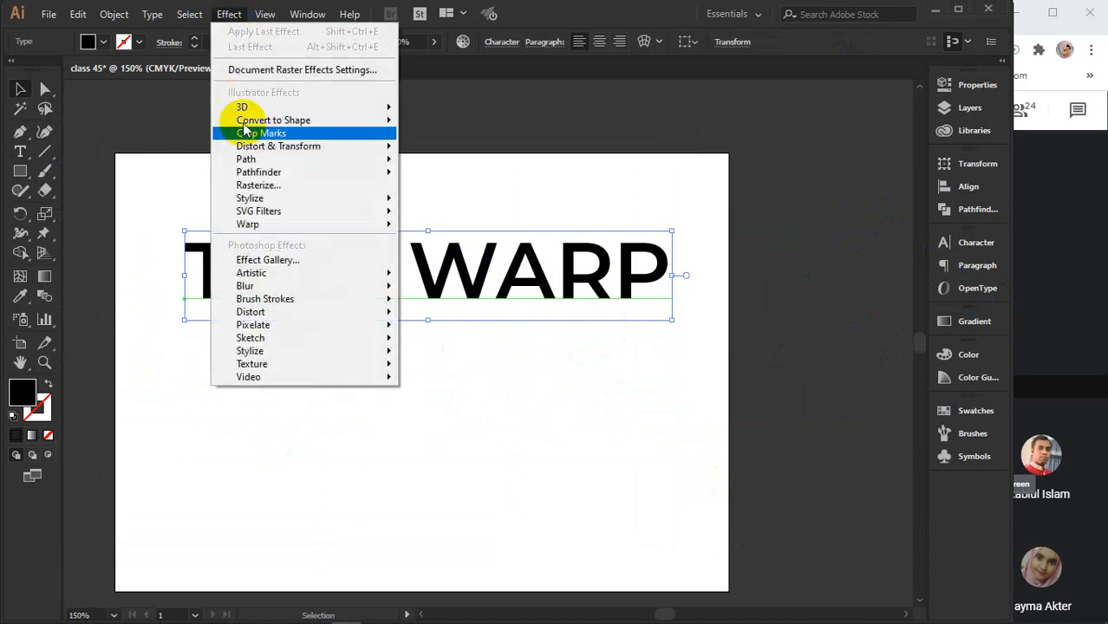
mouse_move(373, 223)
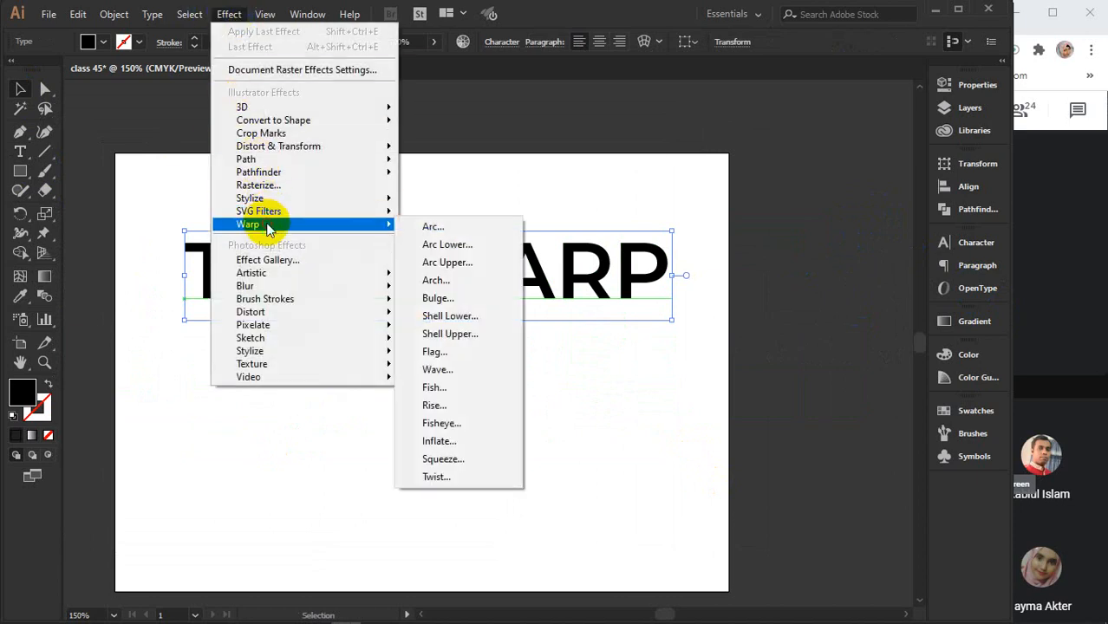
click(450, 278)
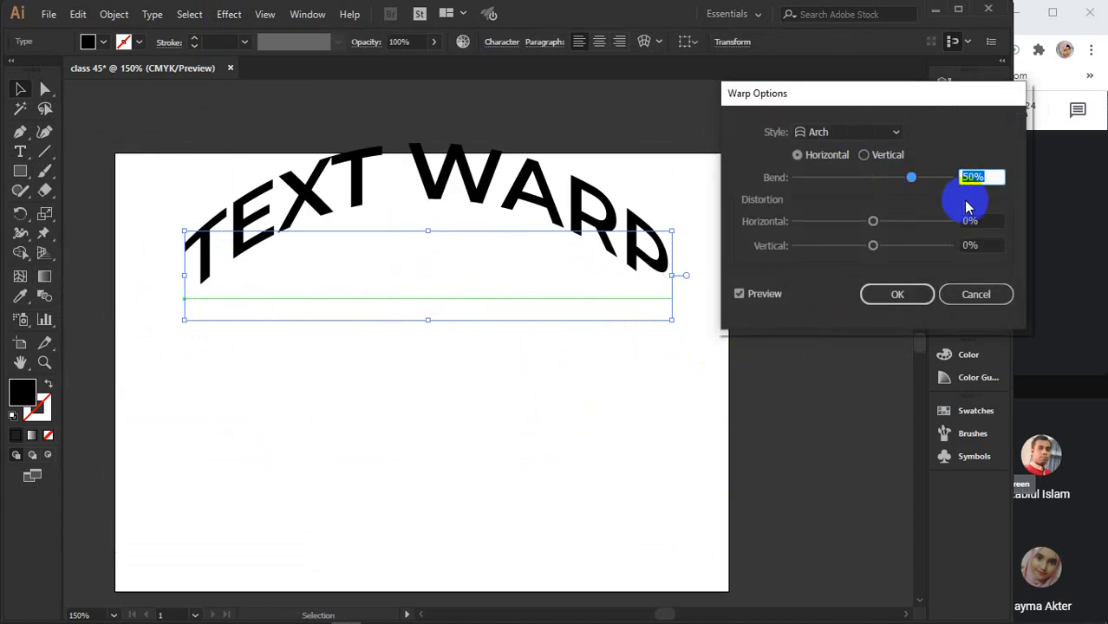
key(Up)
key(Up)
key(Up)
key(Up)
key(Up)
key(Up)
key(Up)
key(Up)
key(Up)
key(Up)
key(Up)
key(Up)
key(Up)
key(Up)
key(Up)
key(Up)
key(Up)
key(Up)
key(Up)
key(Up)
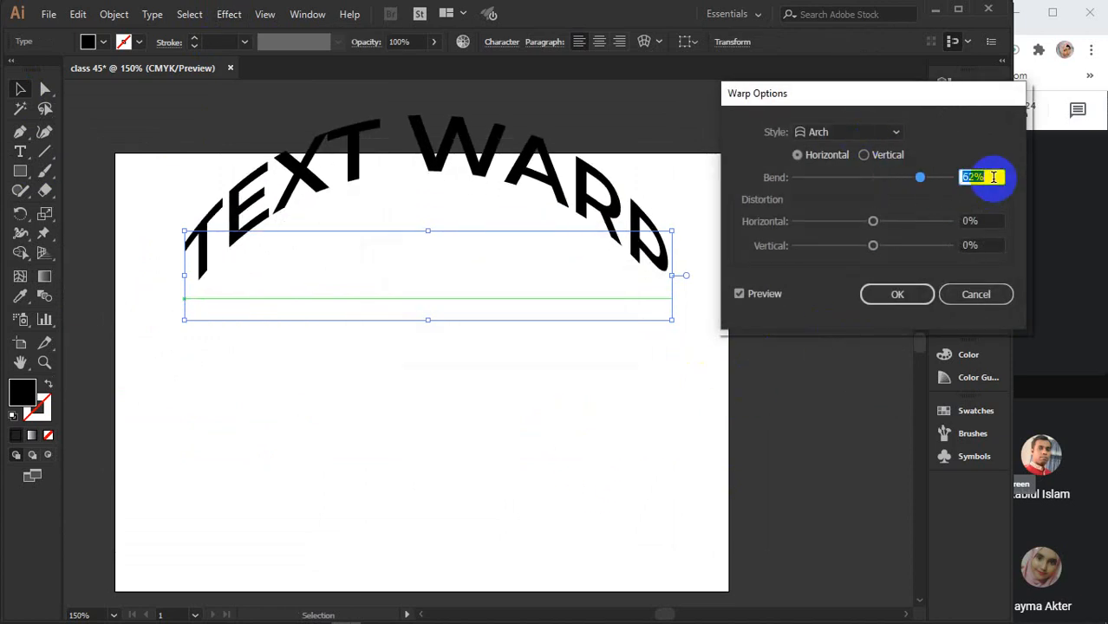
key(Up)
key(Up)
key(Up)
key(Up)
key(Up)
key(Up)
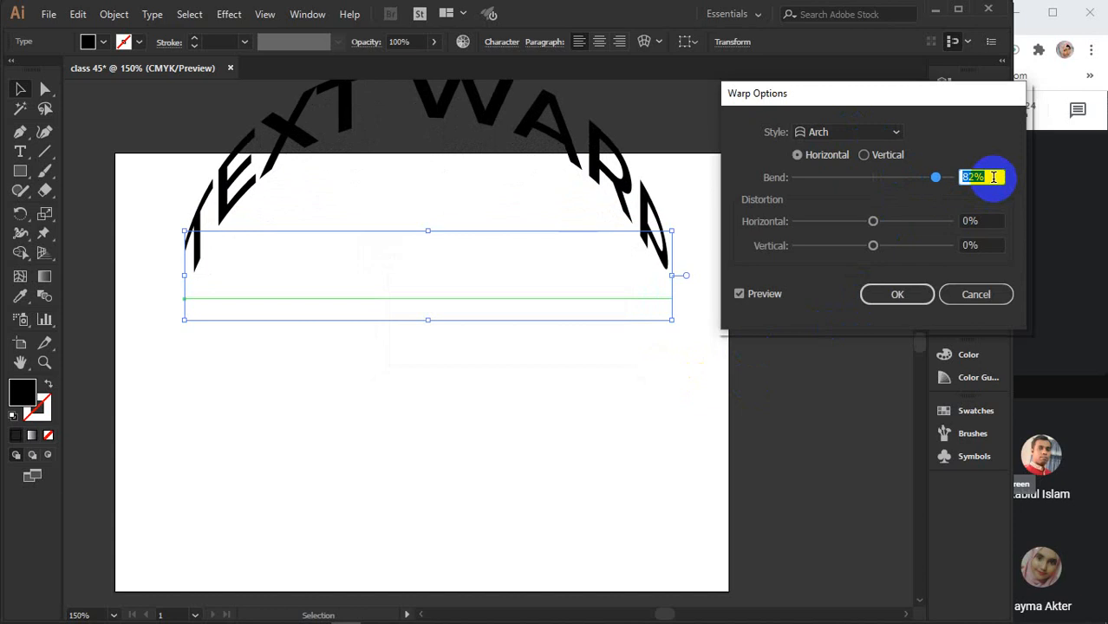
key(Up)
key(Up)
key(Up)
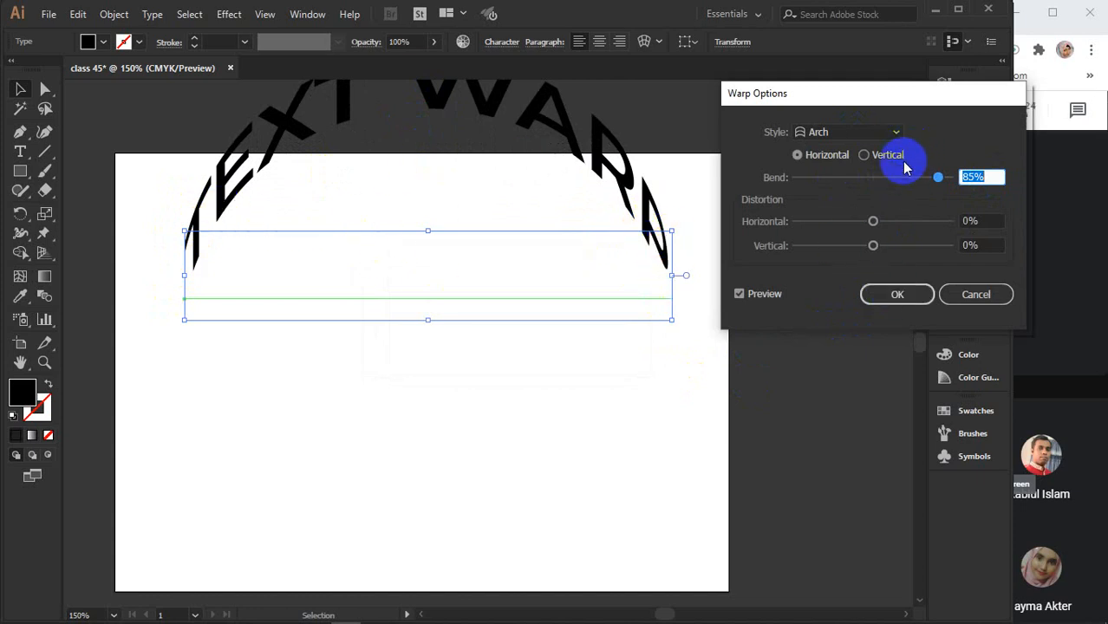
click(874, 162)
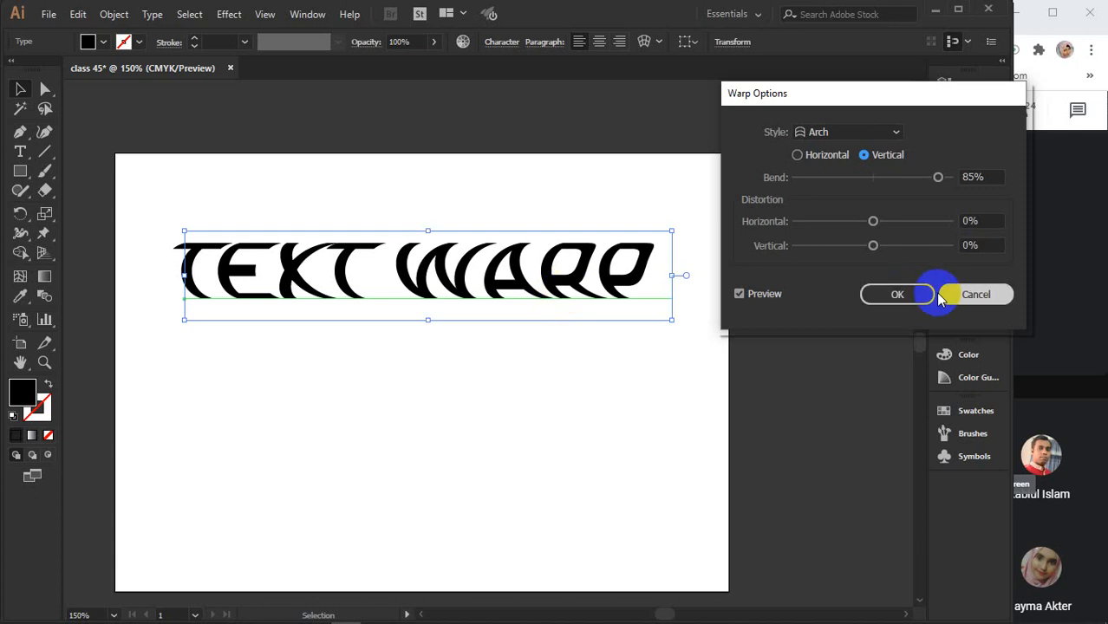
click(968, 299)
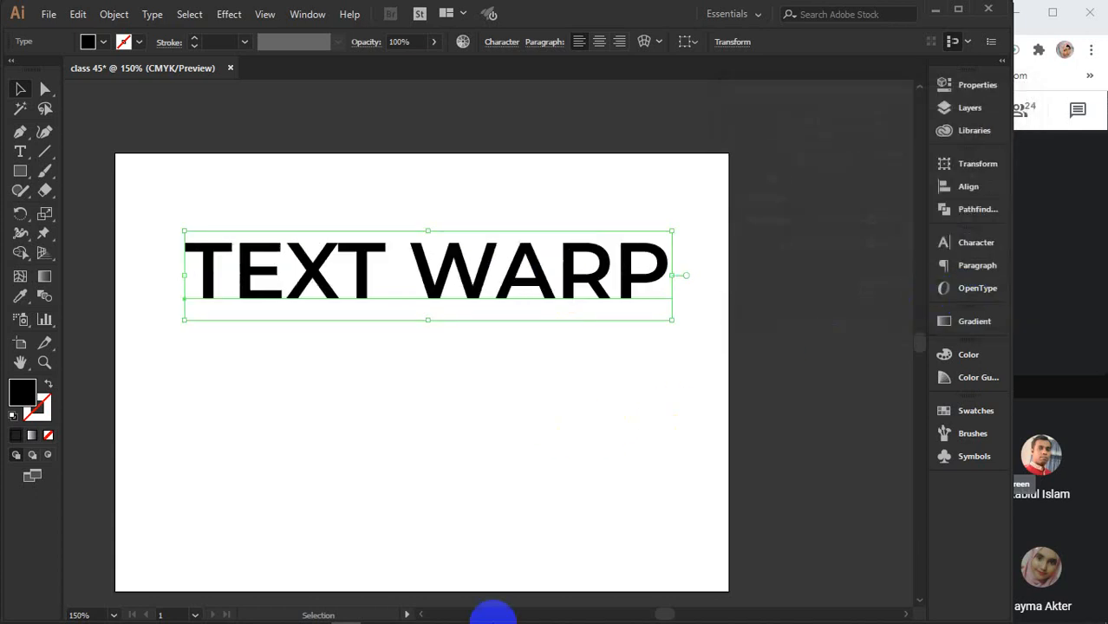
- Switch to the Chrome browser and search Google Images for "cilinder"
mouse_move(447, 617)
click(565, 544)
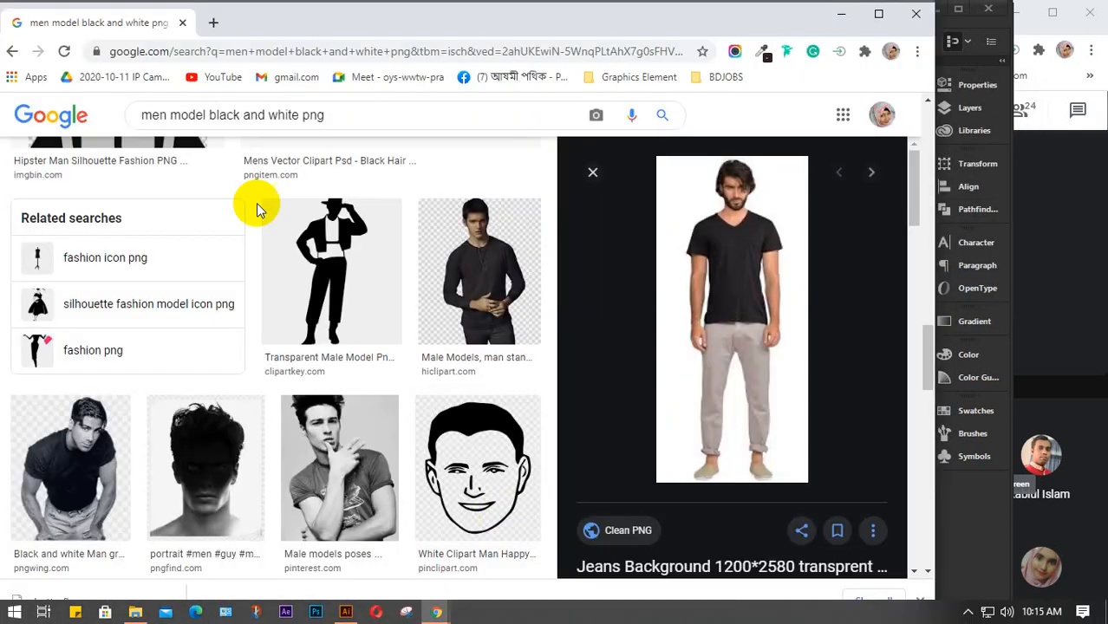
drag(323, 115, 141, 114)
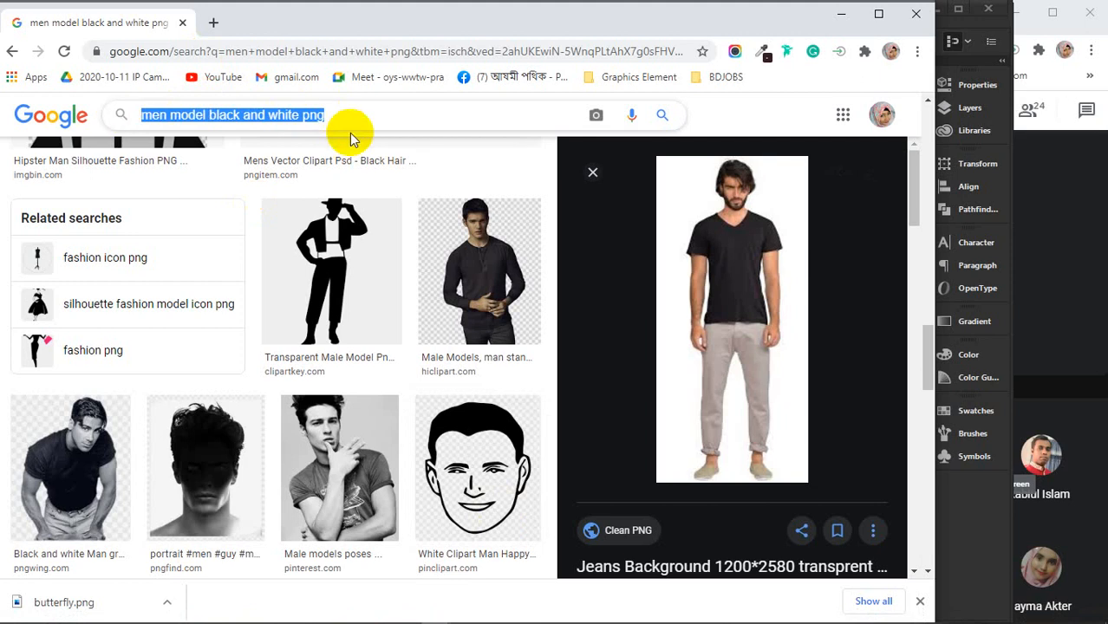
text(c)
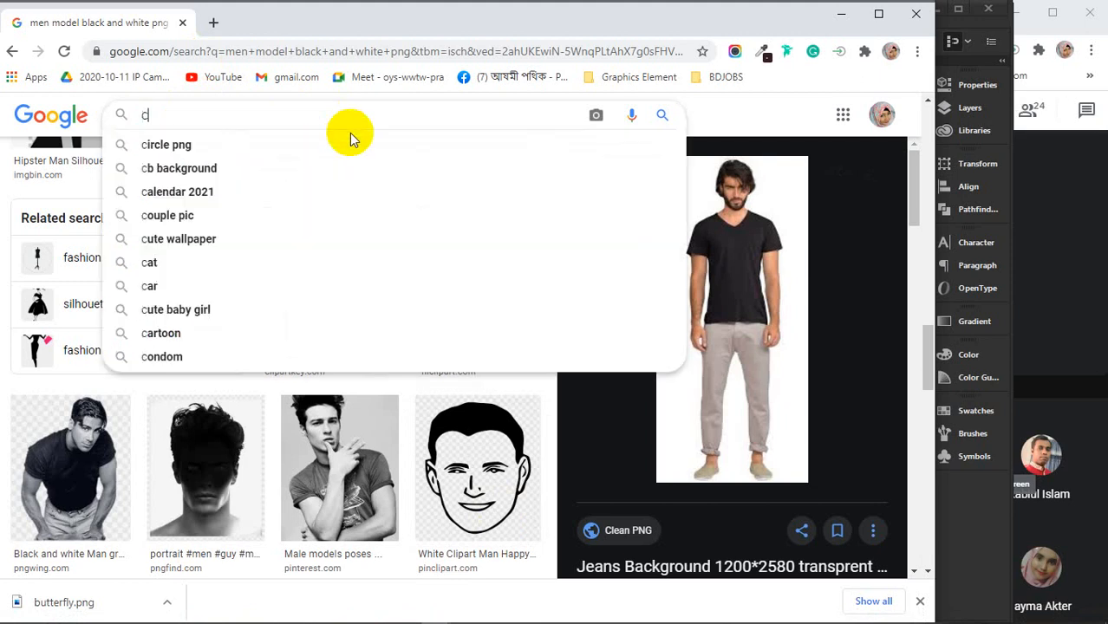
text(ilinder)
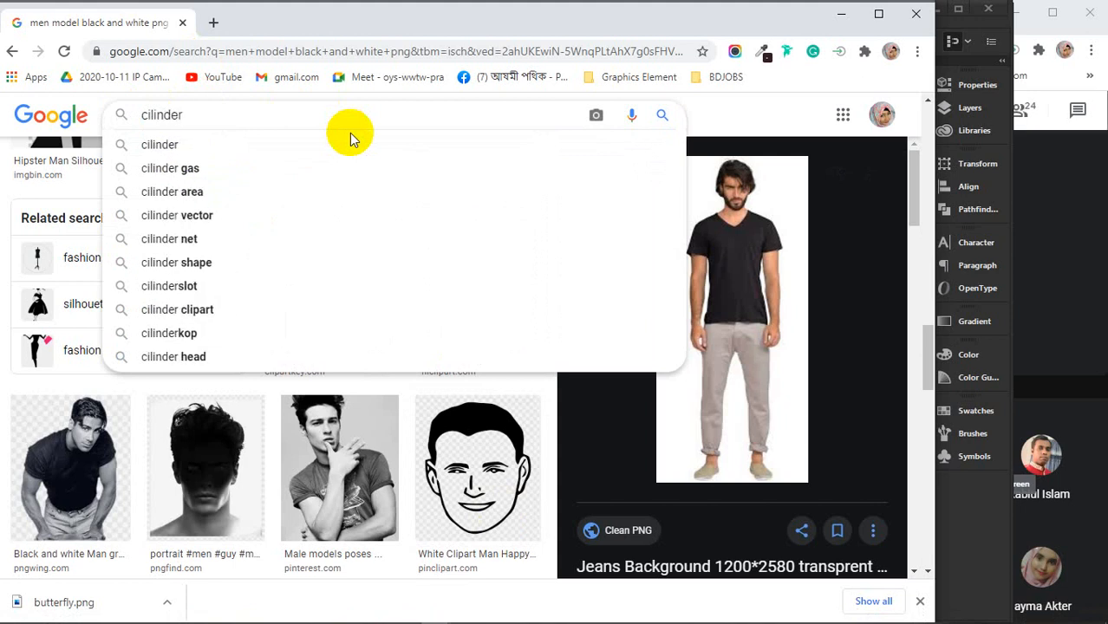
key(Return)
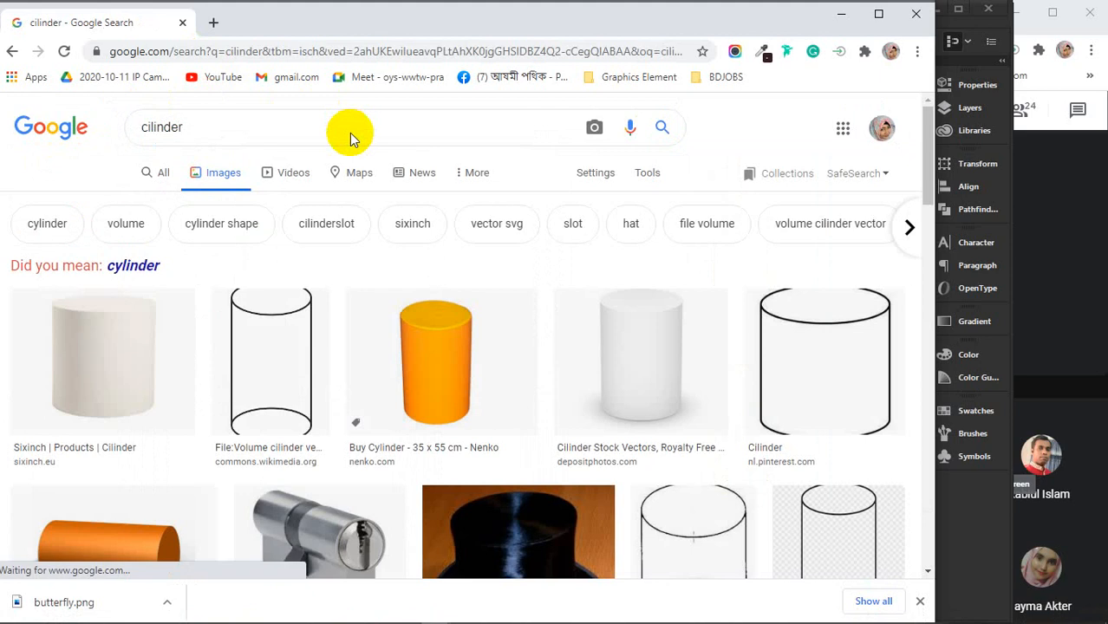
- Open the image result of the orange cylinder lying on its side and browse its related images
scroll(251, 312, down, 2)
click(139, 406)
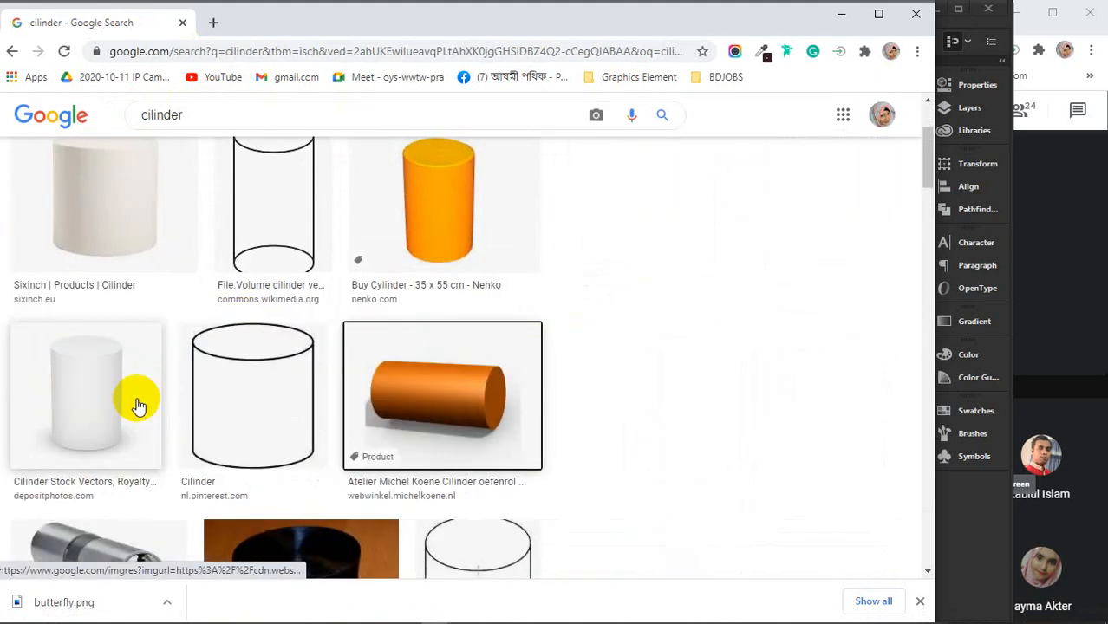
scroll(833, 288, down, 10)
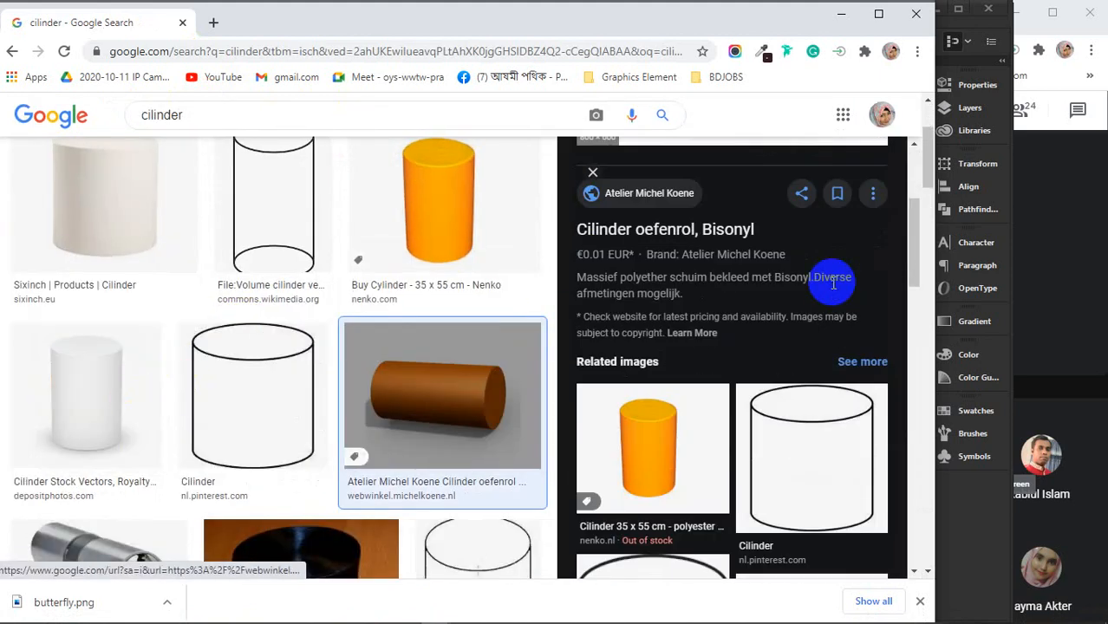
scroll(841, 288, down, 8)
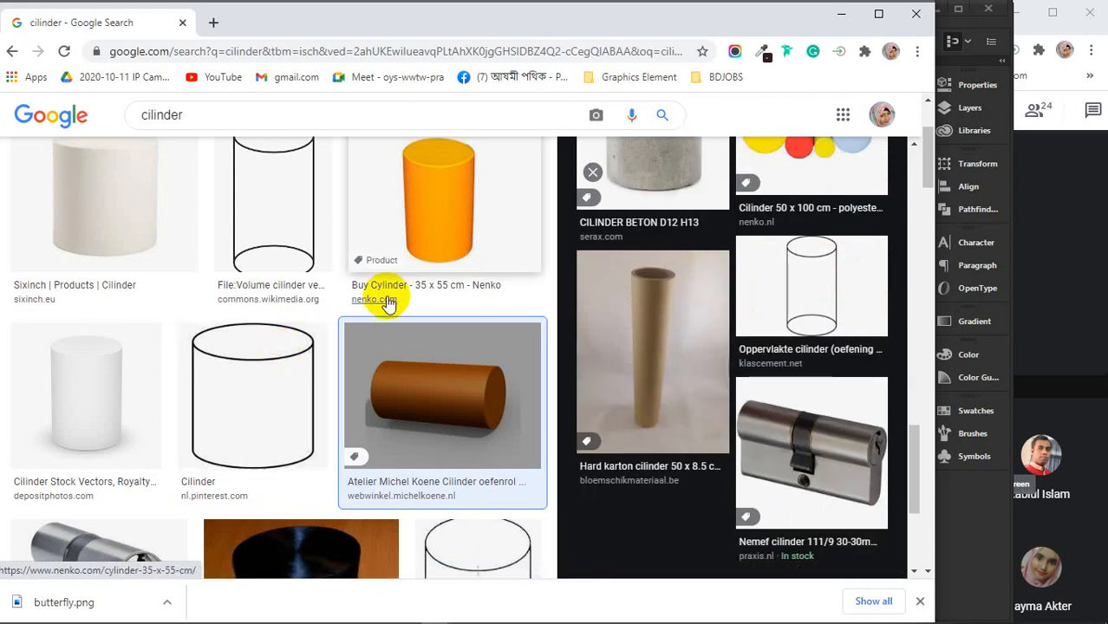
- Copy the enlarged preview of the orange cylinder lying on its side from the image results
scroll(386, 295, down, 7)
scroll(390, 299, down, 4)
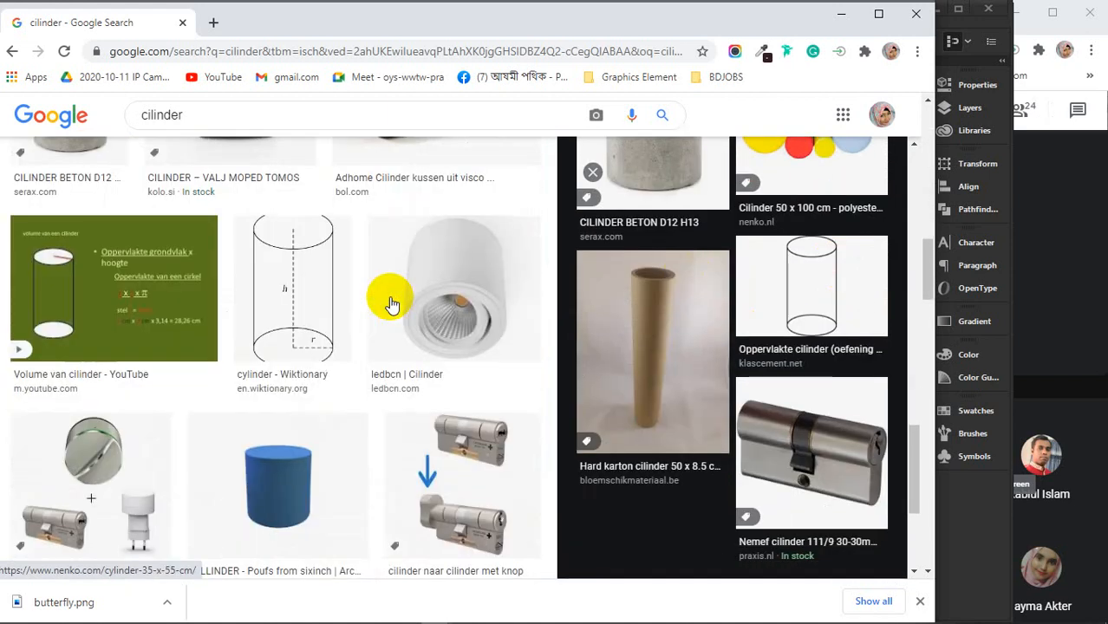
scroll(719, 289, up, 2)
click(720, 289)
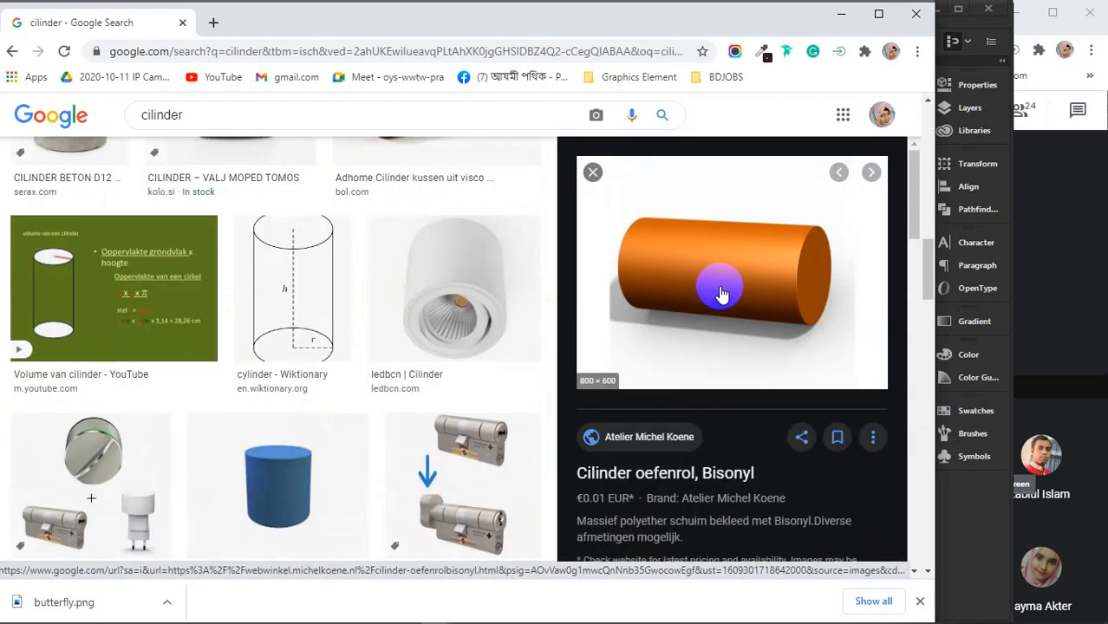
right_click(720, 295)
click(771, 455)
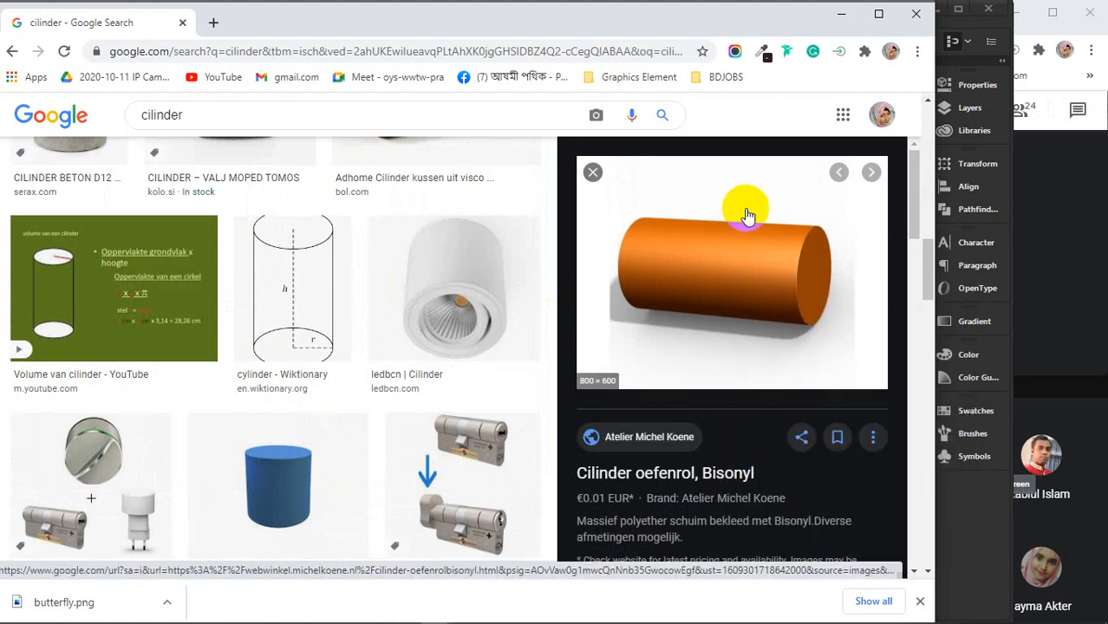
- Switch to Illustrator and paste the copied cylinder image into the "TEXT WARP" document
click(840, 16)
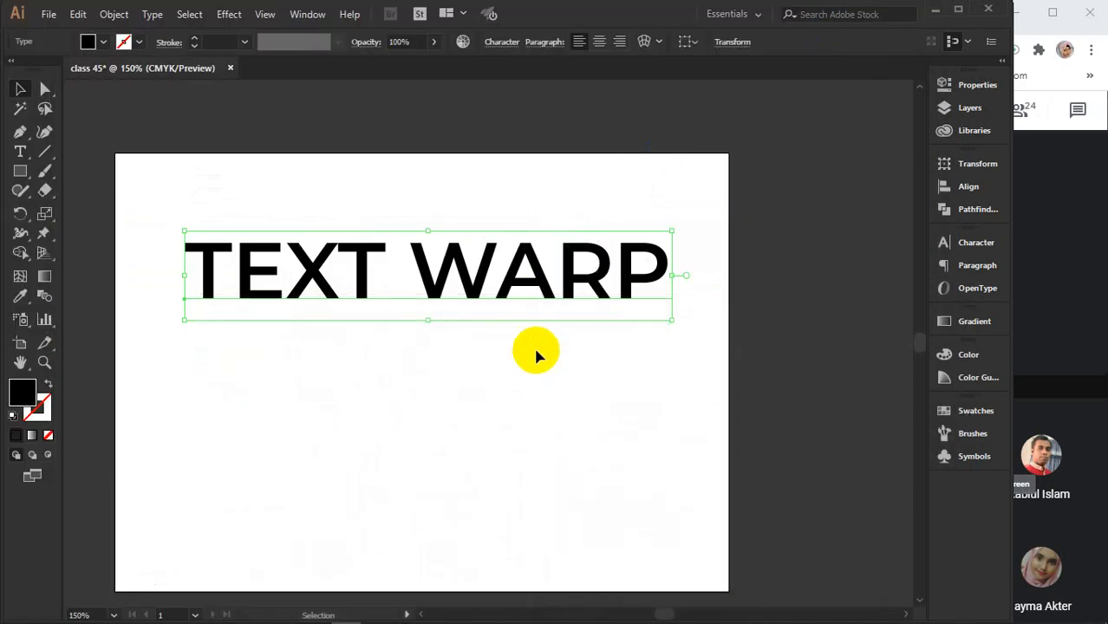
click(536, 355)
key(ctrl+v)
scroll(536, 355, down, 3)
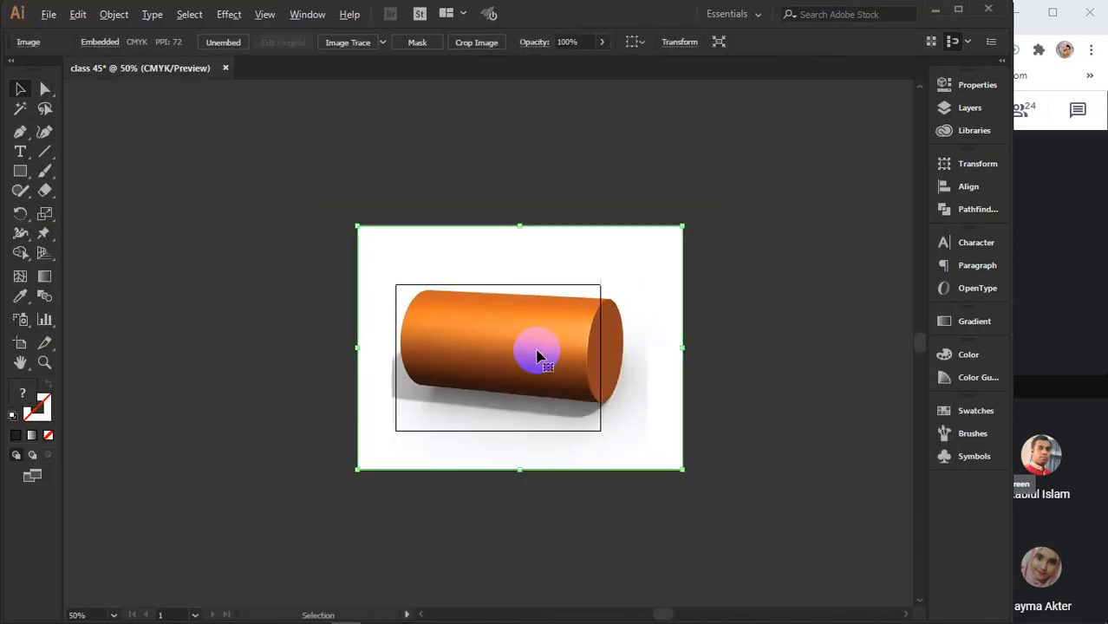
- Scale the cylinder image down to fit within the artboard and send it to the back behind the text
drag(681, 227, 513, 324)
scroll(514, 325, up, 4)
right_click(472, 382)
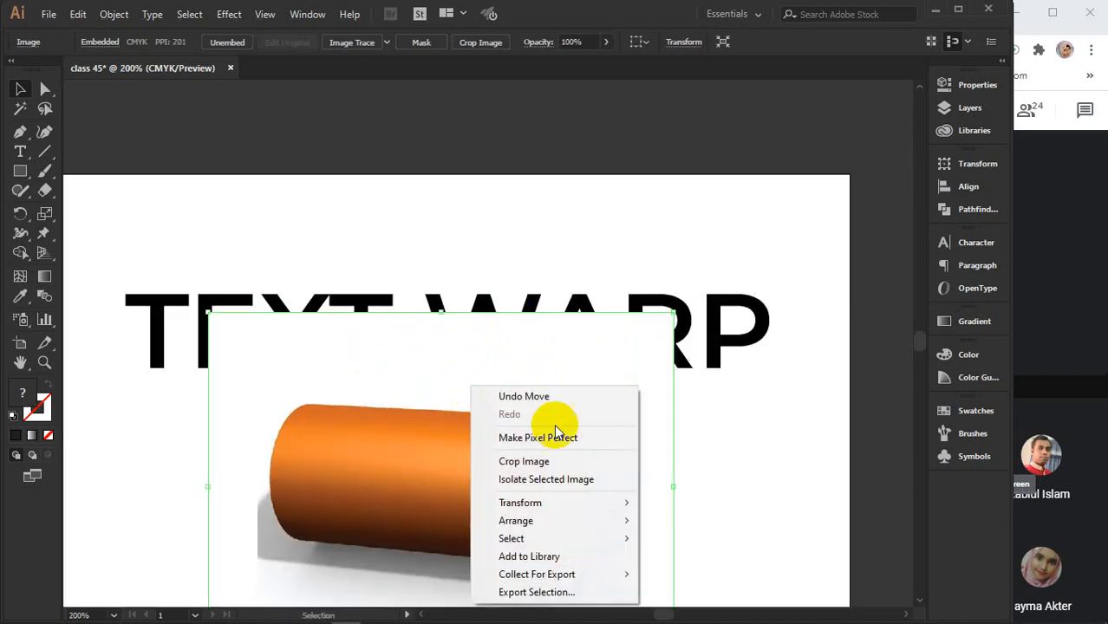
mouse_move(539, 522)
click(694, 579)
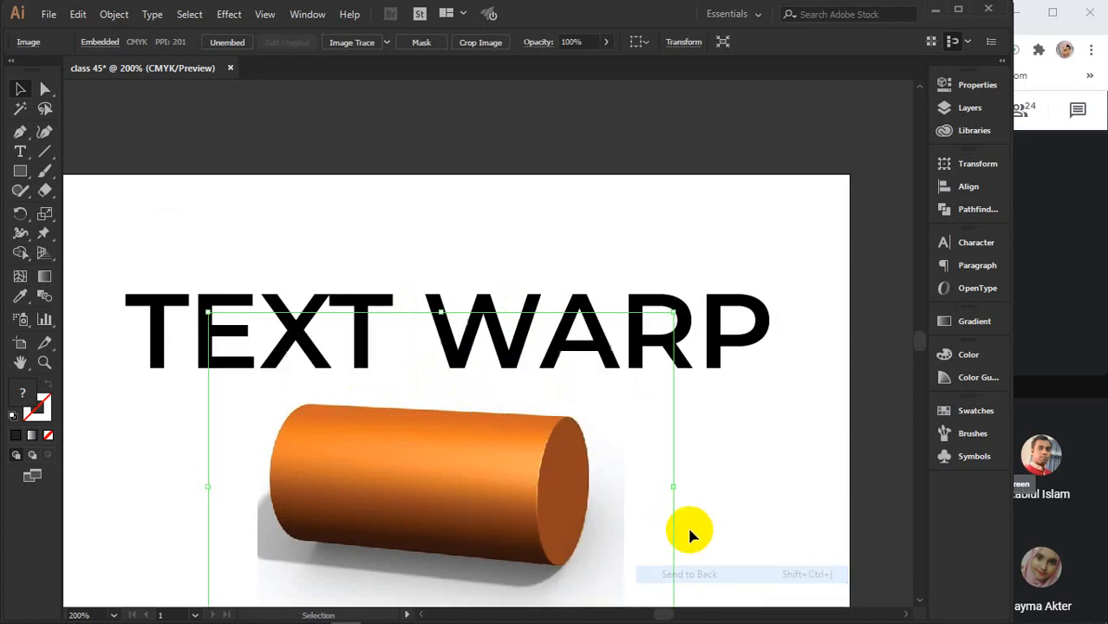
scroll(710, 436, down, 3)
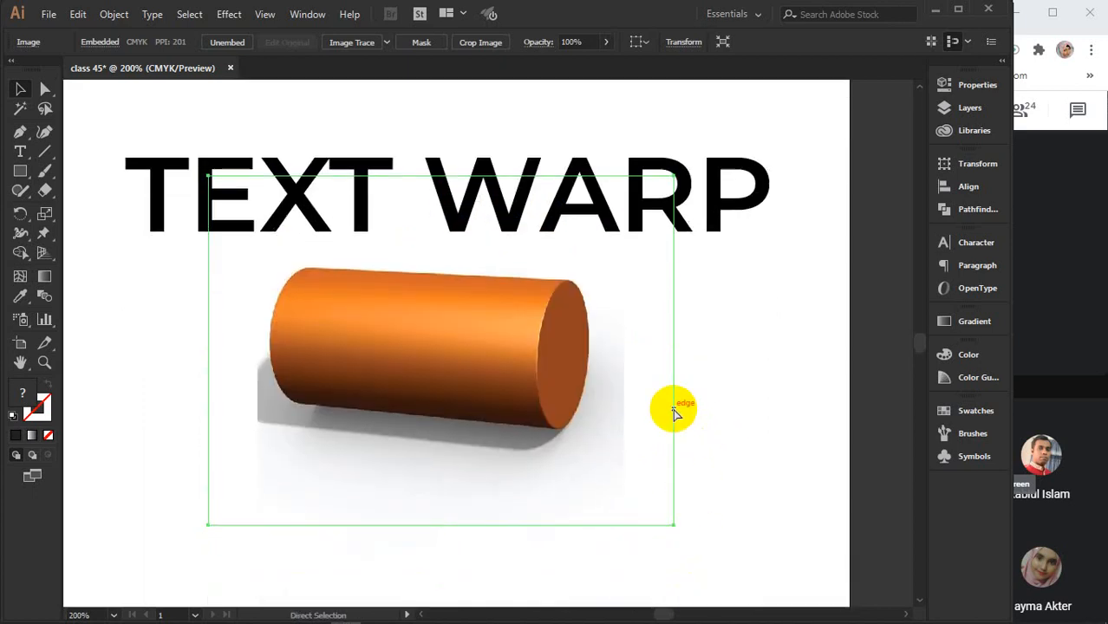
- Shorten "TEXT WARP" to "TEXT" and place it on the cylinder's long curved side
click(677, 409)
drag(723, 186, 688, 345)
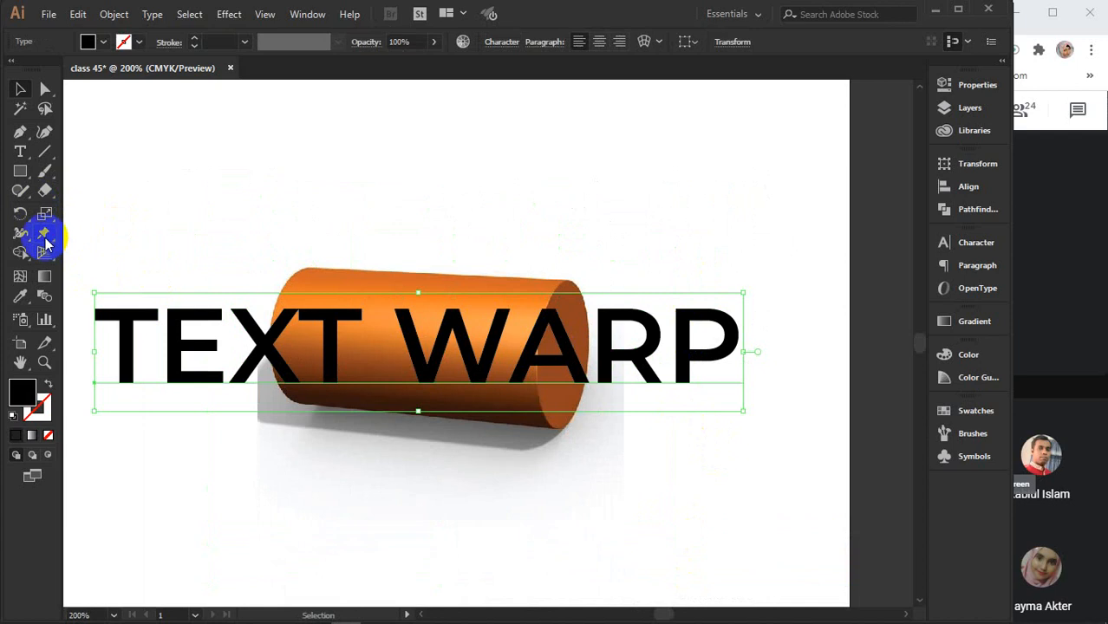
click(20, 151)
drag(371, 329, 755, 327)
key(BackSpace)
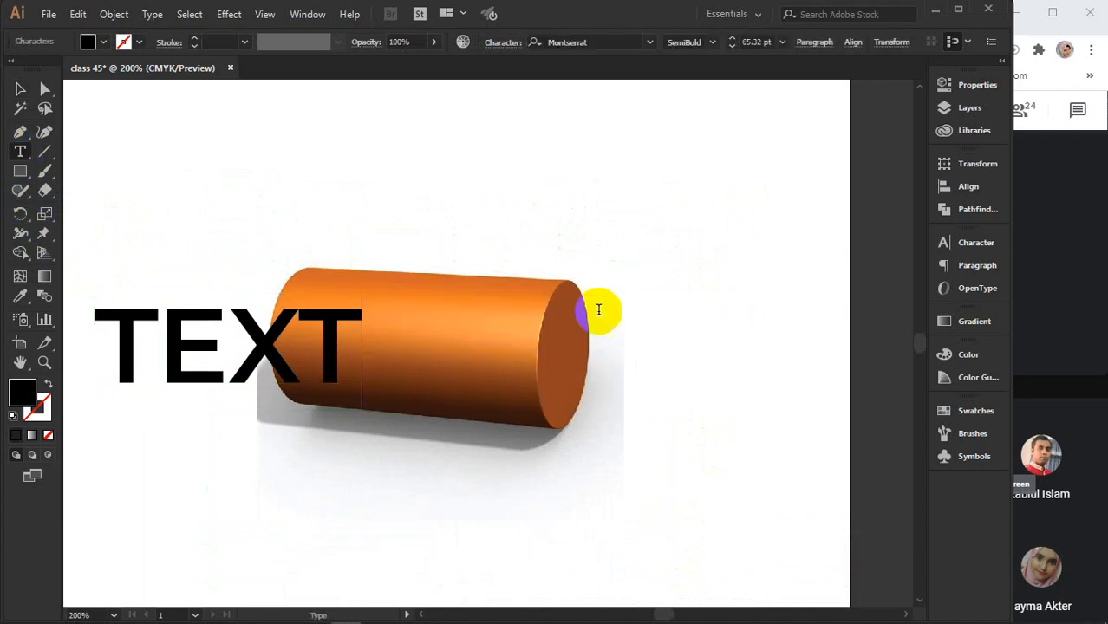
click(20, 88)
drag(265, 346, 442, 340)
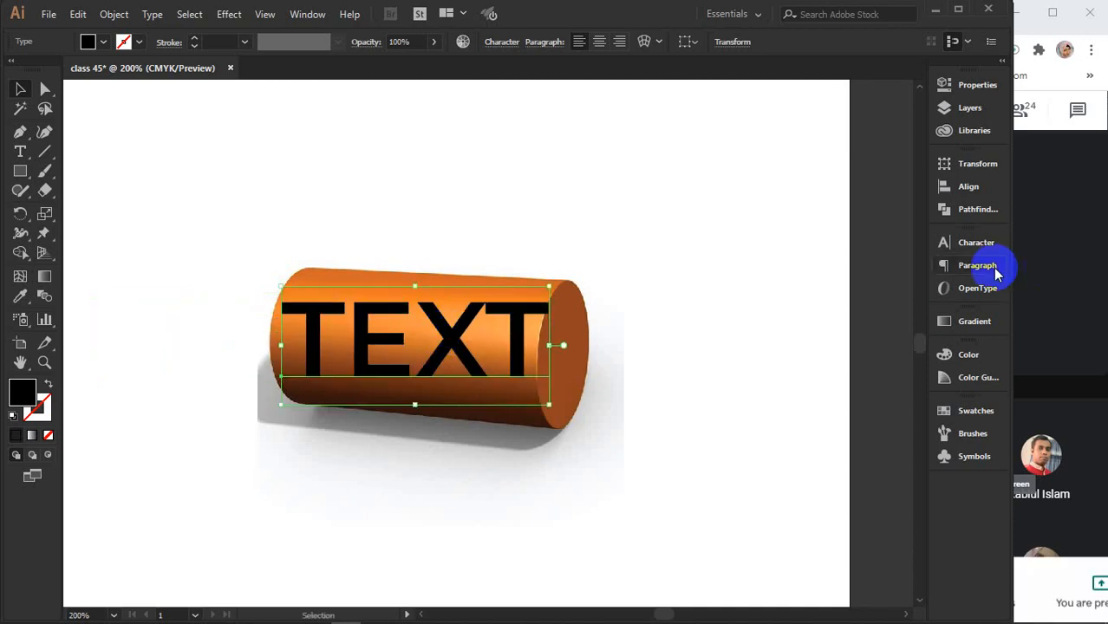
- Set the "TEXT" font size to 62 pt and rotate the text slightly clockwise to follow the cylinder's tilt
click(971, 243)
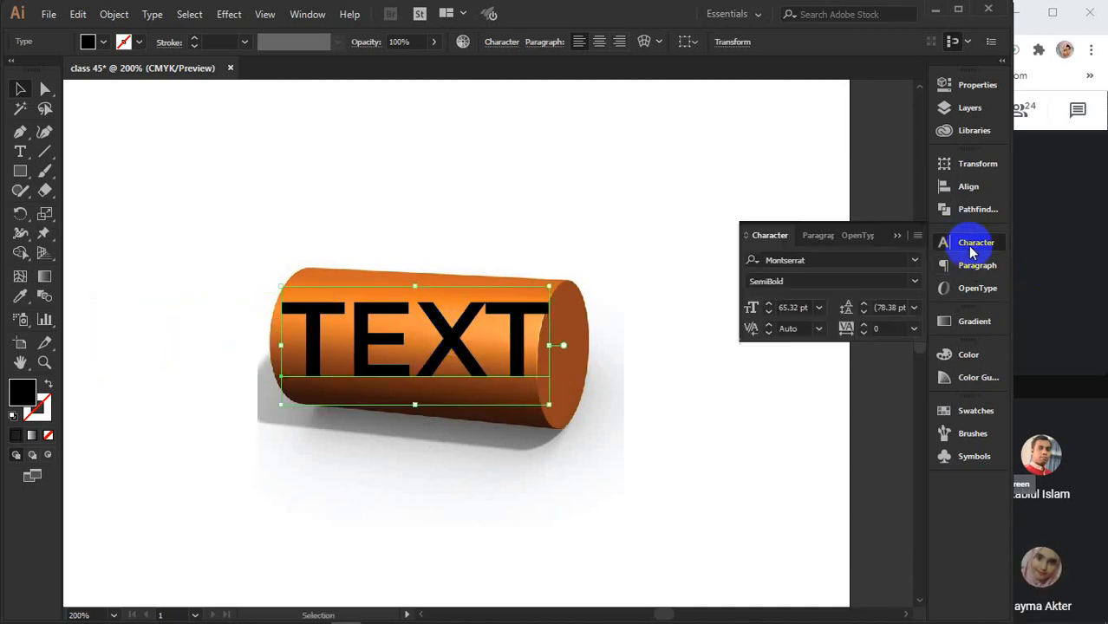
click(790, 308)
text(61)
key(Return)
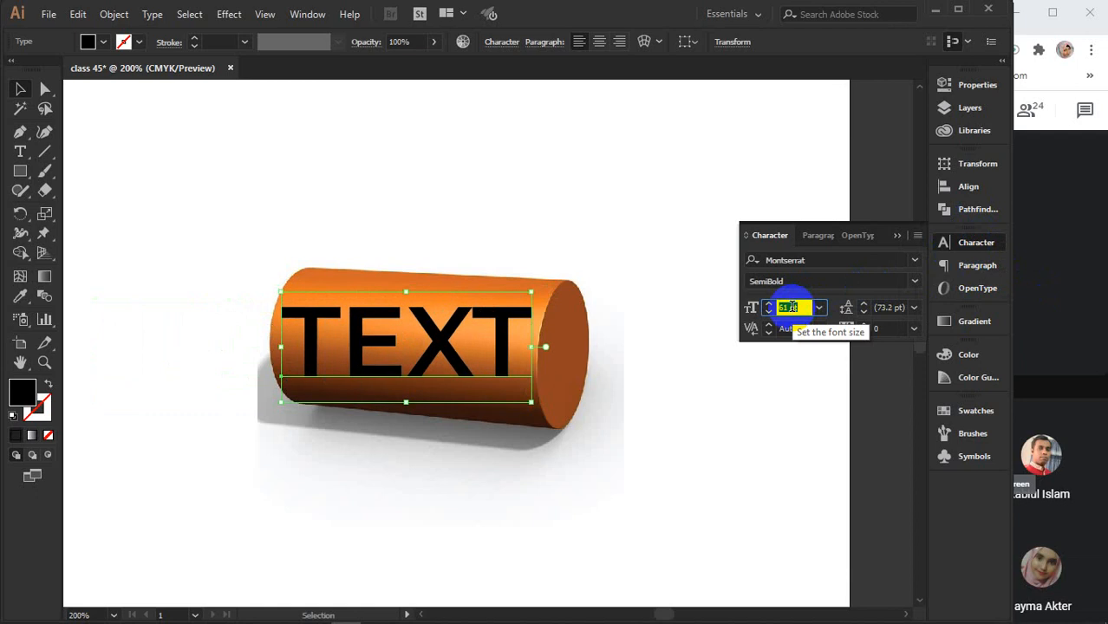
key(Up)
key(Up)
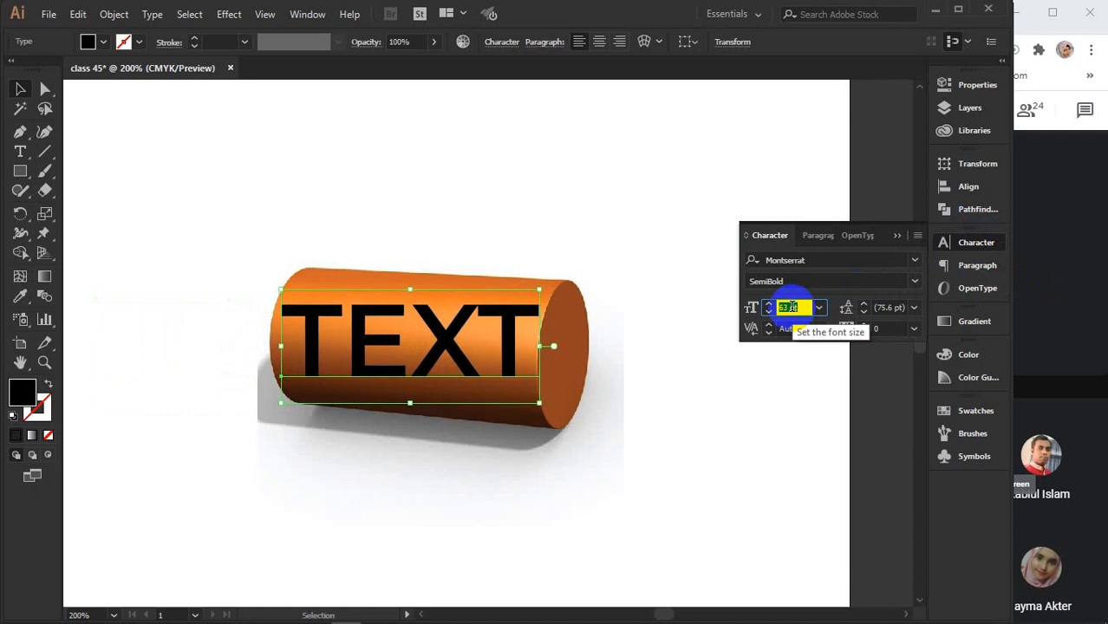
key(Down)
click(898, 236)
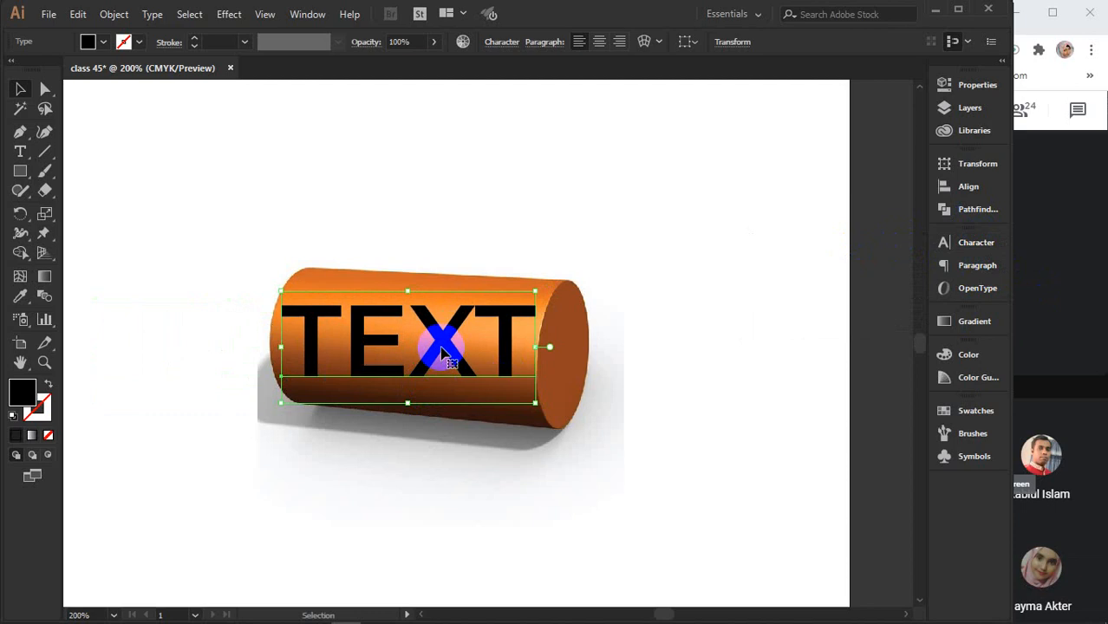
drag(537, 285, 548, 291)
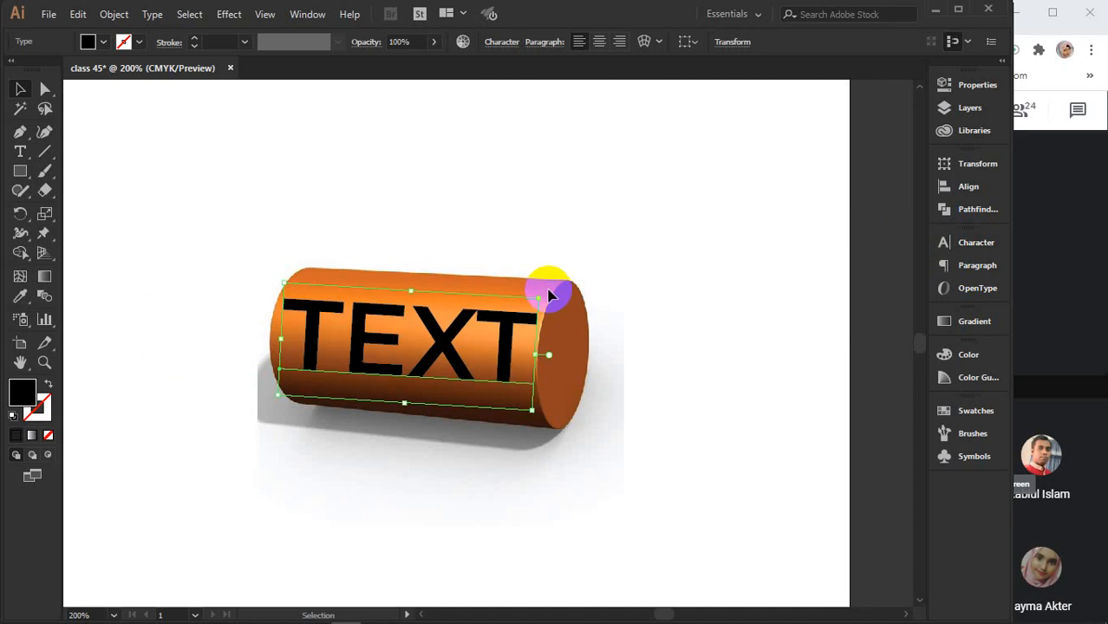
- Start a Warp effect on "TEXT" with preview, using the Arch style and vertical orientation
click(229, 17)
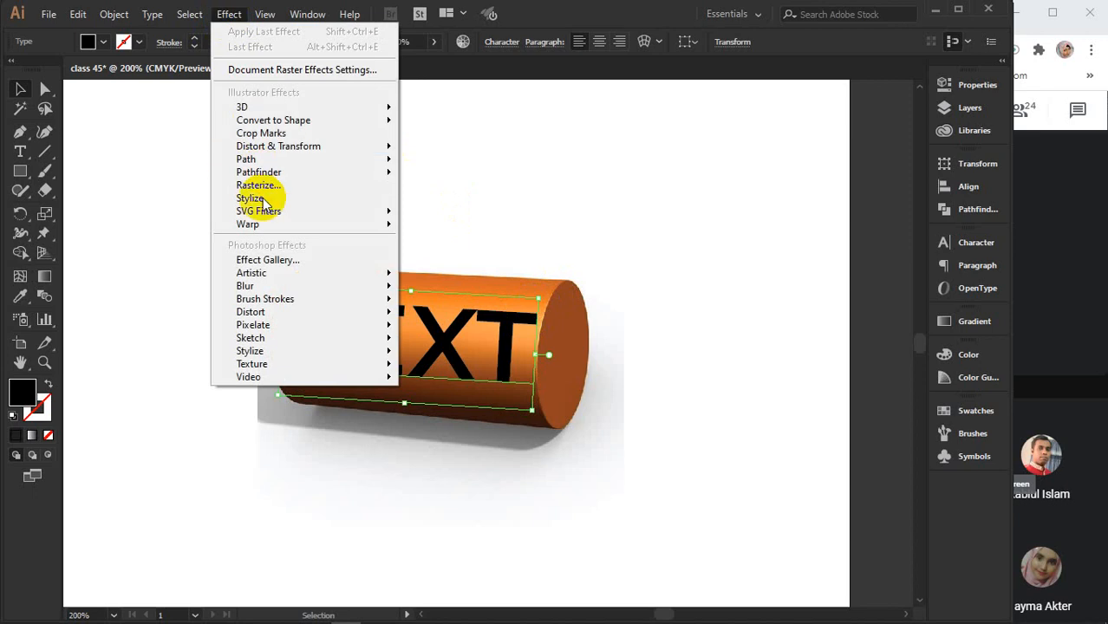
mouse_move(277, 222)
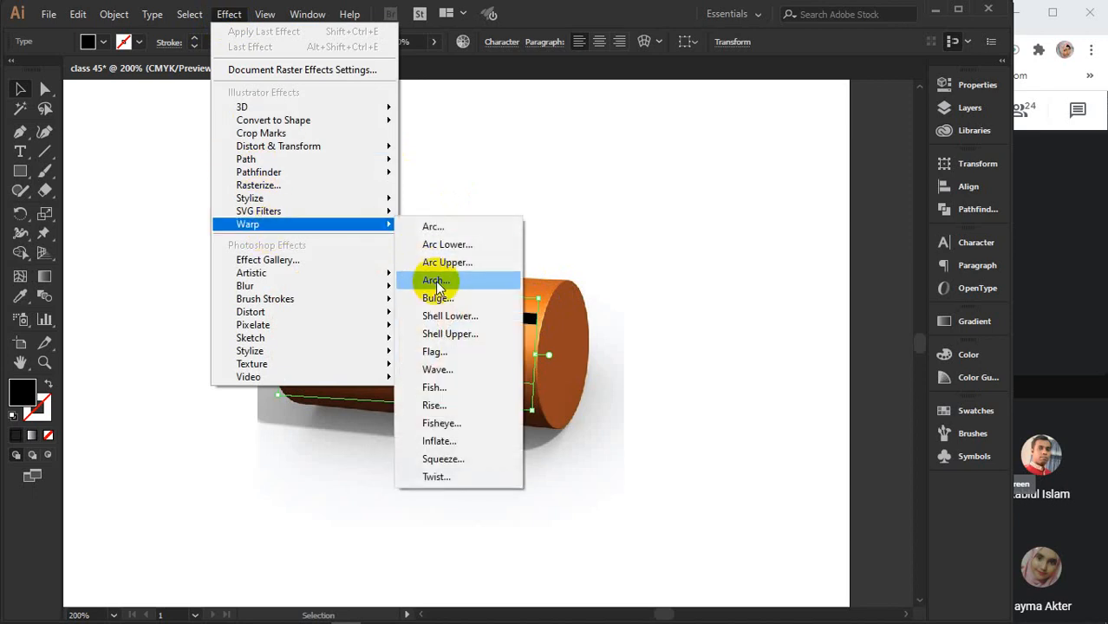
click(438, 224)
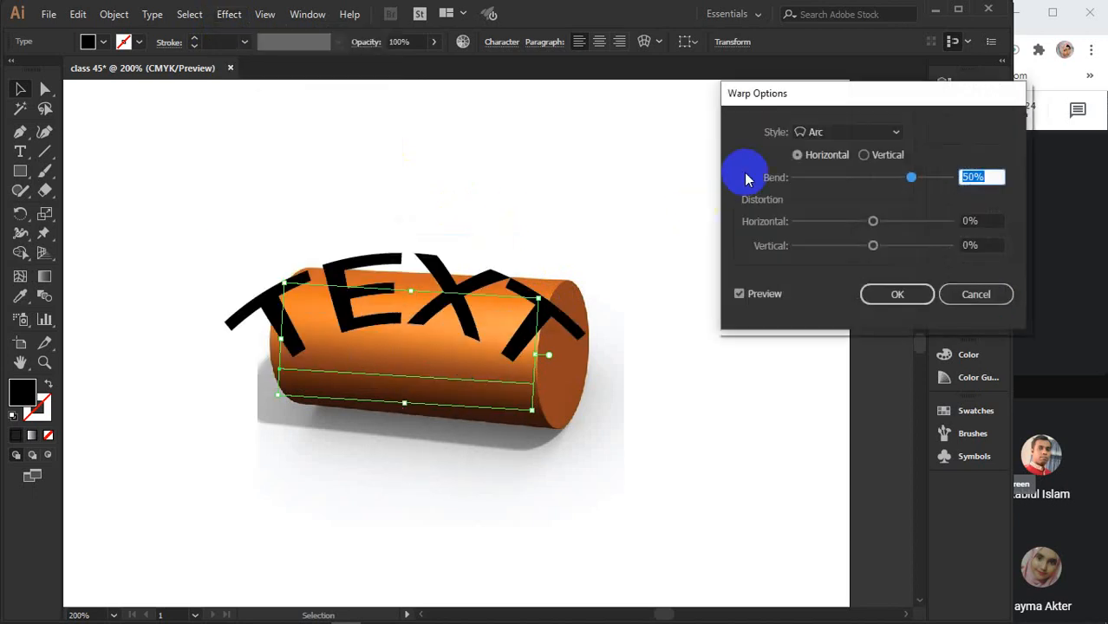
click(877, 134)
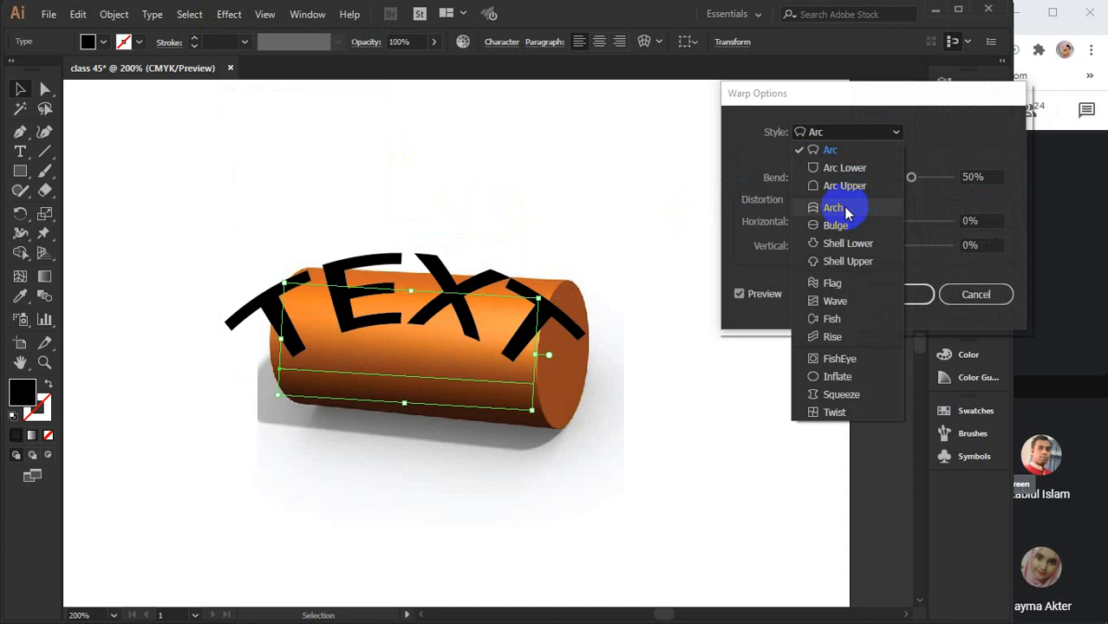
click(845, 211)
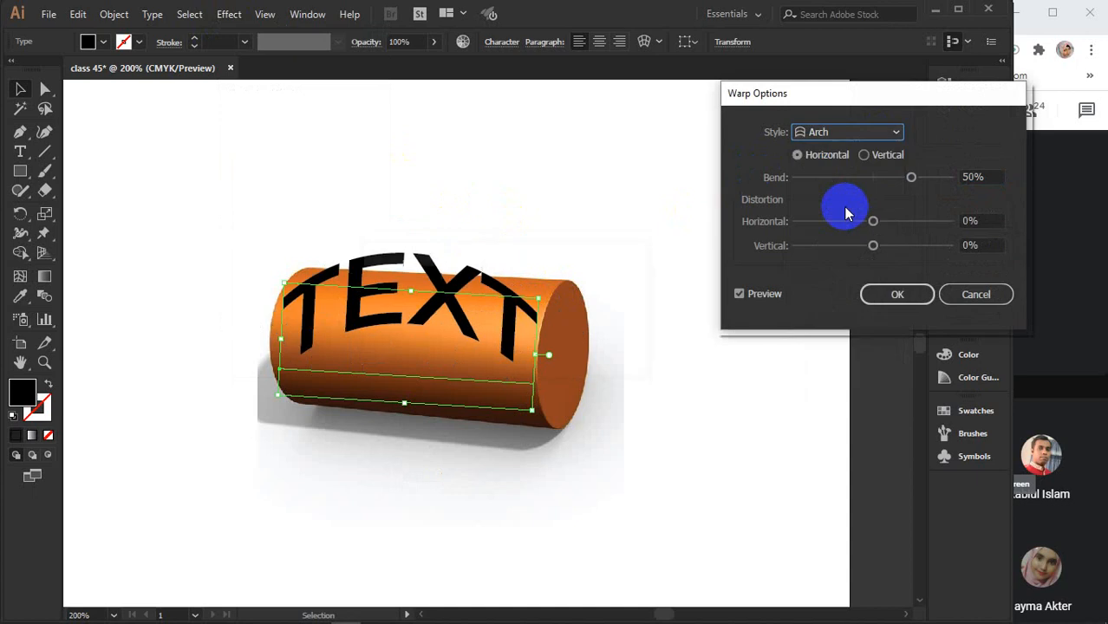
click(863, 154)
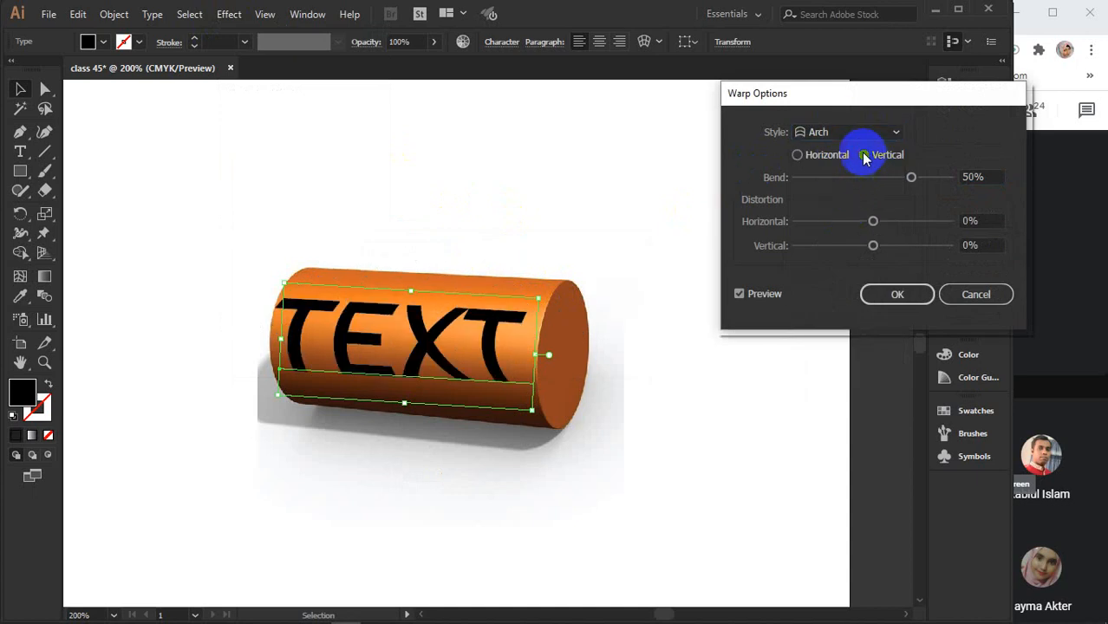
click(495, 337)
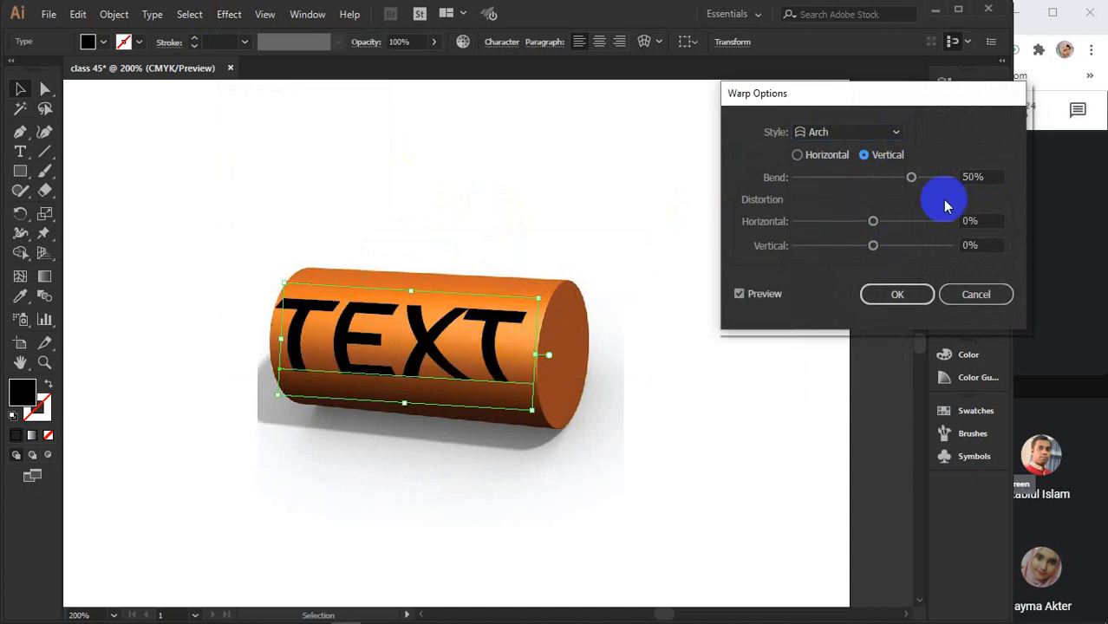
- Adjust the bend of the vertical Arch warp to 30% so the letters follow the cylinder's curve
click(980, 177)
key(Down)
key(Down)
key(Down)
key(Down)
key(Down)
key(Down)
key(Down)
key(Down)
key(Down)
key(Down)
key(Down)
key(Down)
key(Down)
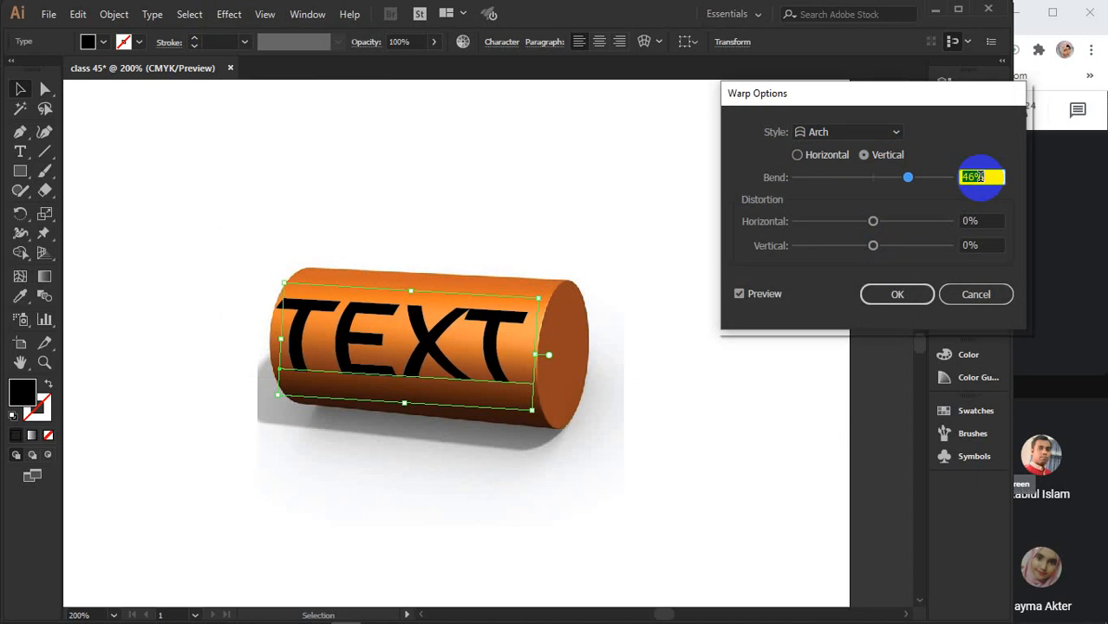
key(Down)
key(Down)
key(Down)
key(Down)
key(Down)
key(Down)
key(Down)
key(Down)
key(Down)
key(Down)
key(Down)
key(Down)
key(Down)
key(Down)
key(Down)
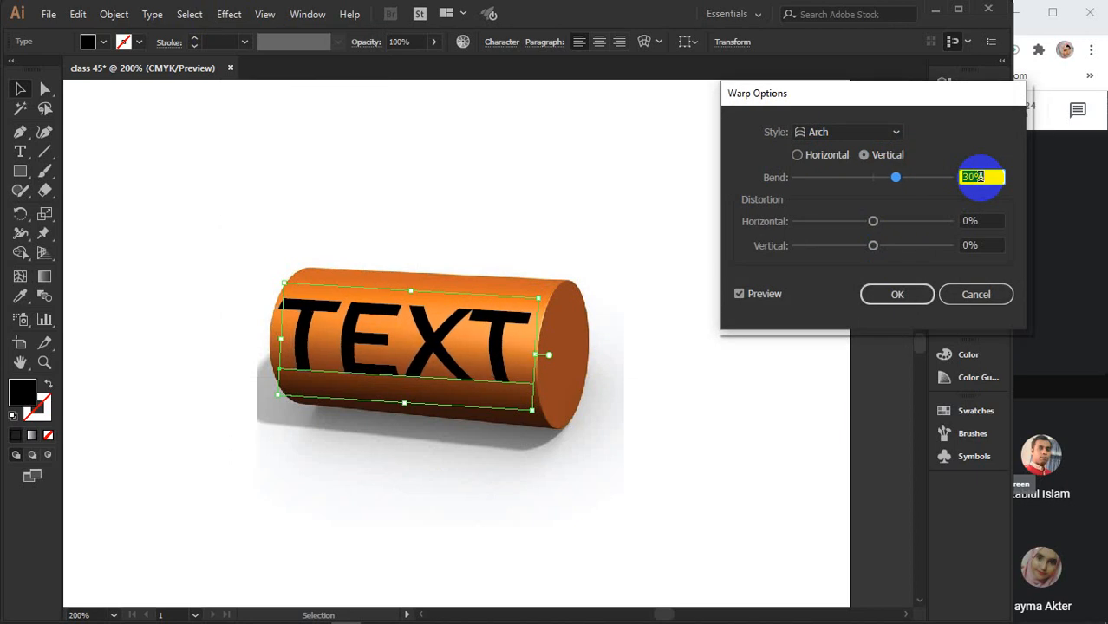
key(Down)
key(Down)
key(Down)
key(Down)
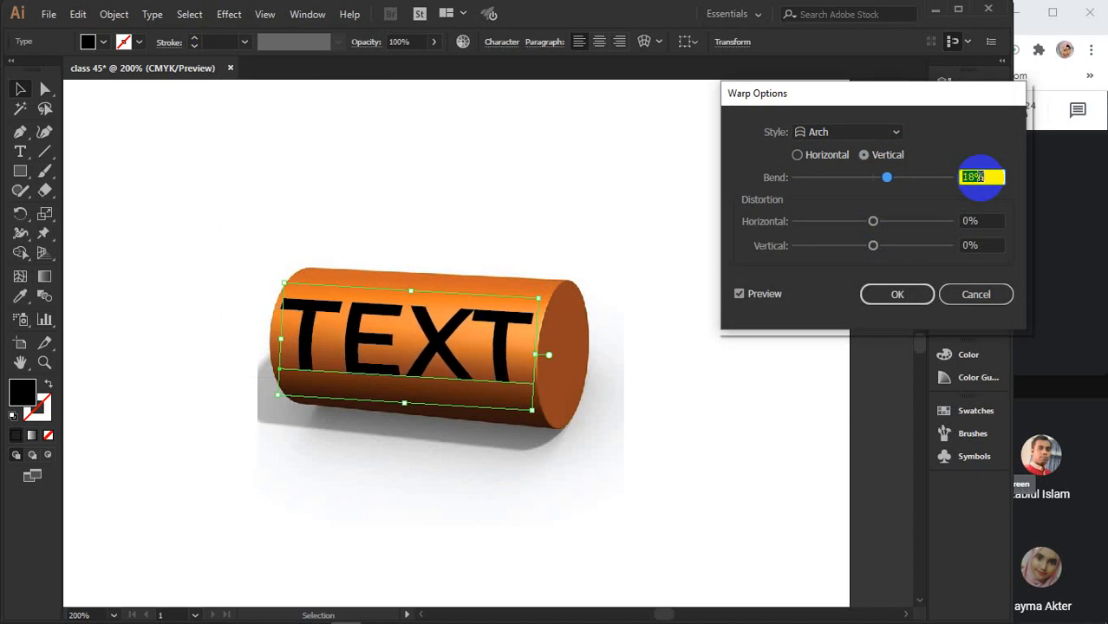
key(Down)
key(Down)
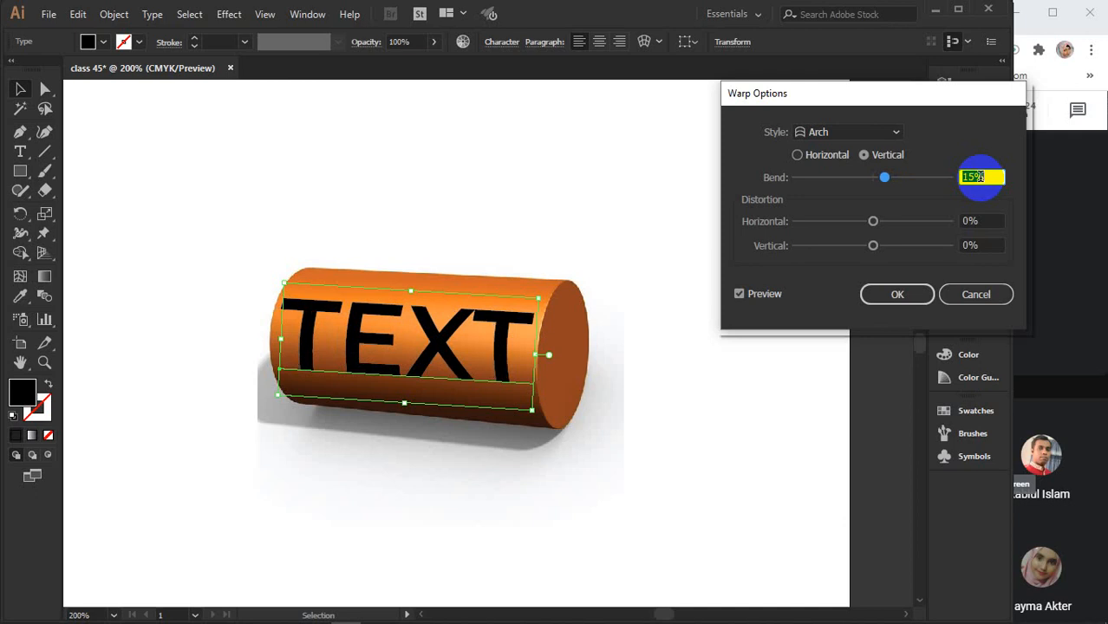
key(Up)
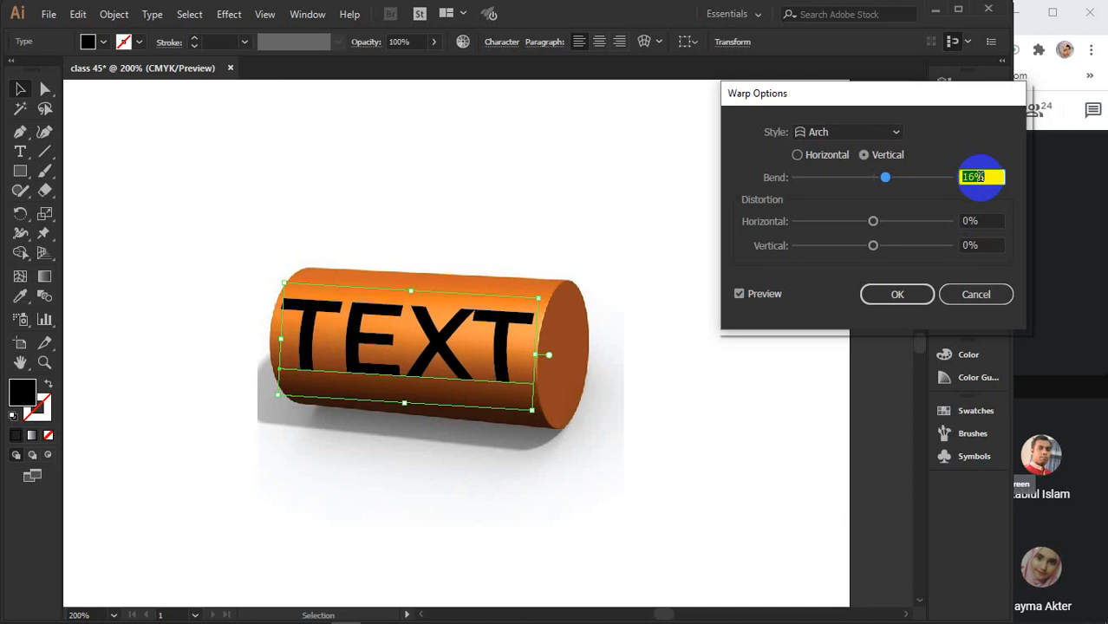
key(Down)
key(Down)
key(Down)
key(Down)
key(Down)
key(Down)
key(Down)
key(Down)
key(Down)
key(Down)
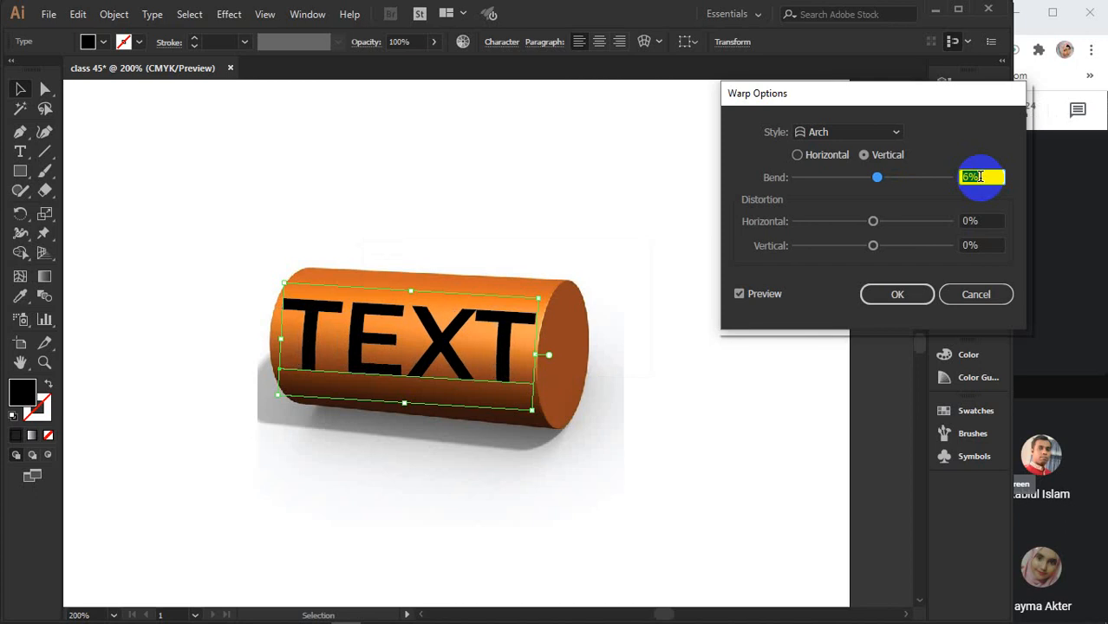
key(Down)
key(Down)
key(Up)
key(Up)
key(Up)
key(Up)
key(Up)
key(Up)
key(Up)
key(Up)
key(Up)
key(Up)
key(Up)
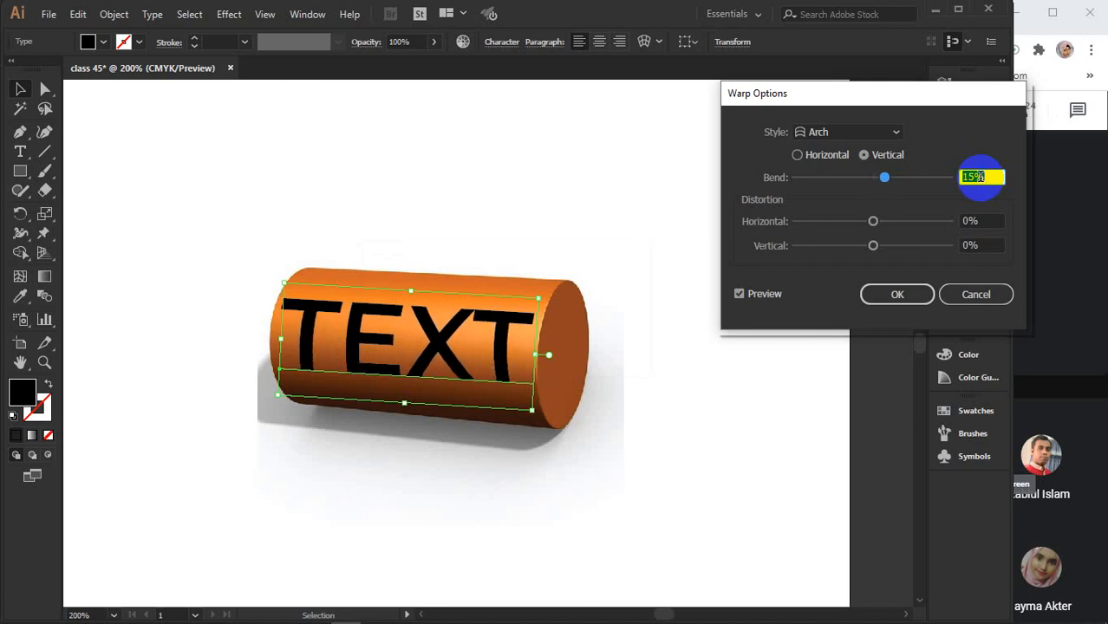
key(Up)
key(Up)
key(Up)
key(Up)
key(Up)
key(Up)
key(Up)
key(Up)
key(Up)
key(Up)
key(Up)
key(Up)
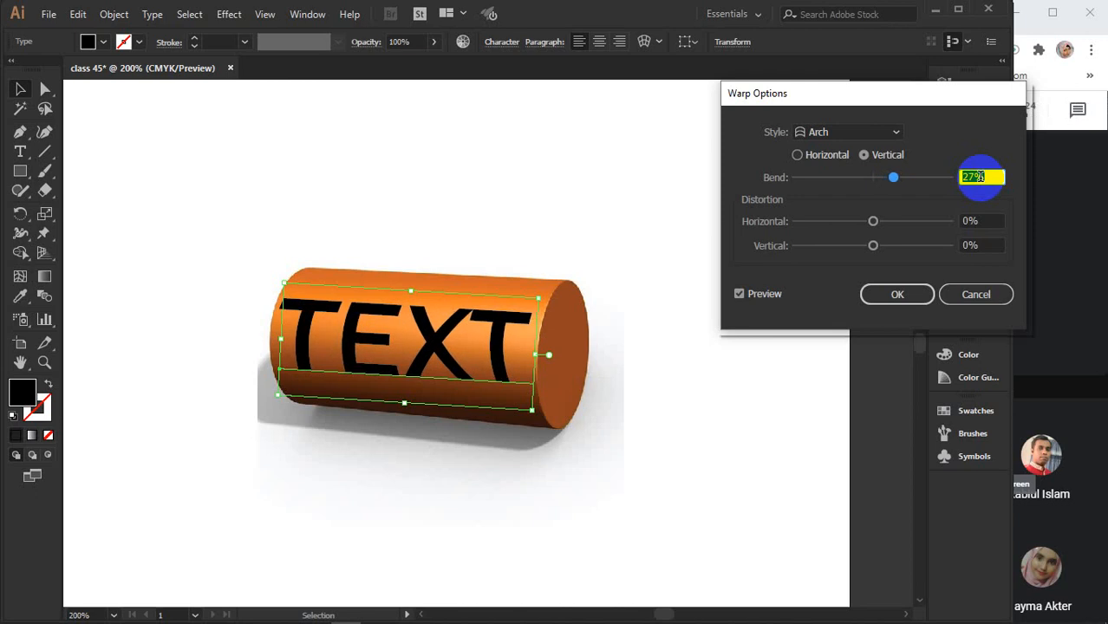
key(Up)
key(Up)
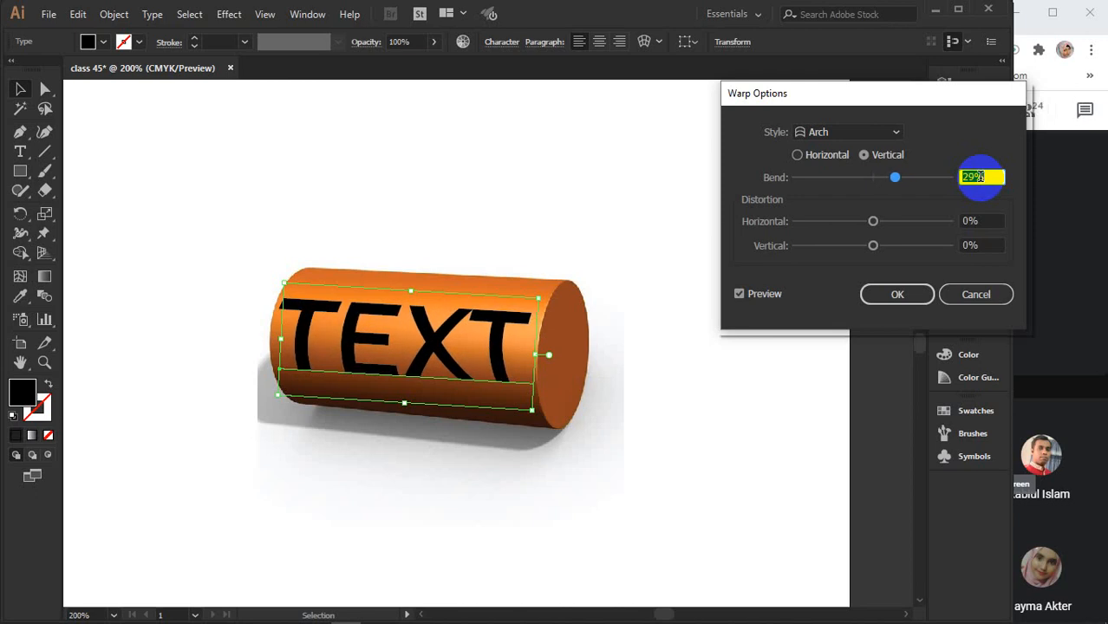
key(Up)
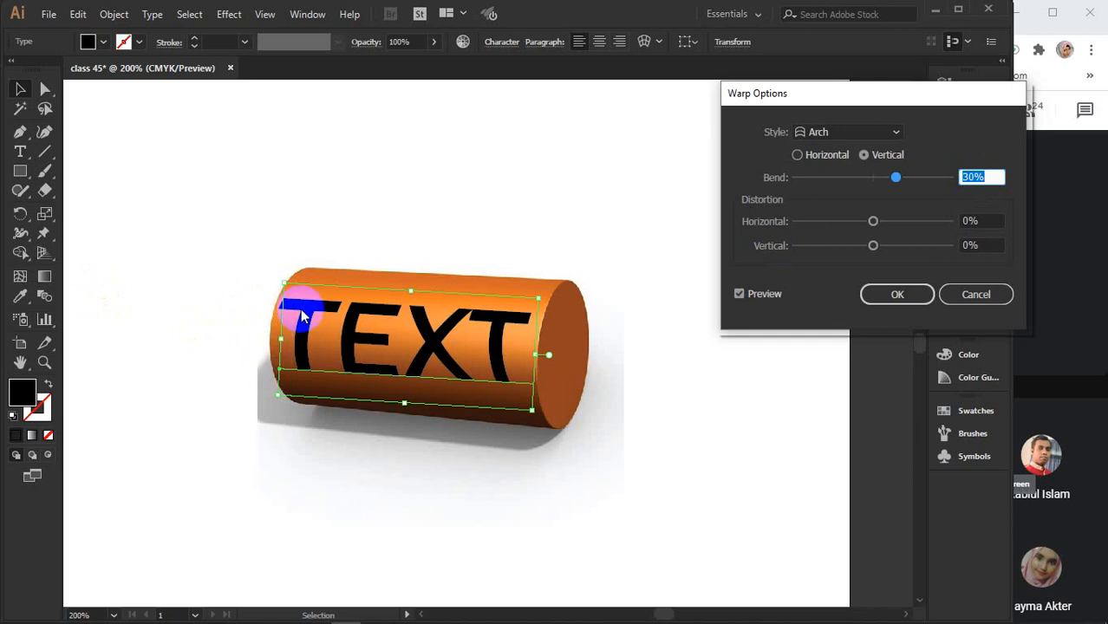
- Try horizontal distortion values from 4% to -4% on the Arch warp, and set the horizontal distortion back to 0%
click(986, 222)
key(Up)
key(Up)
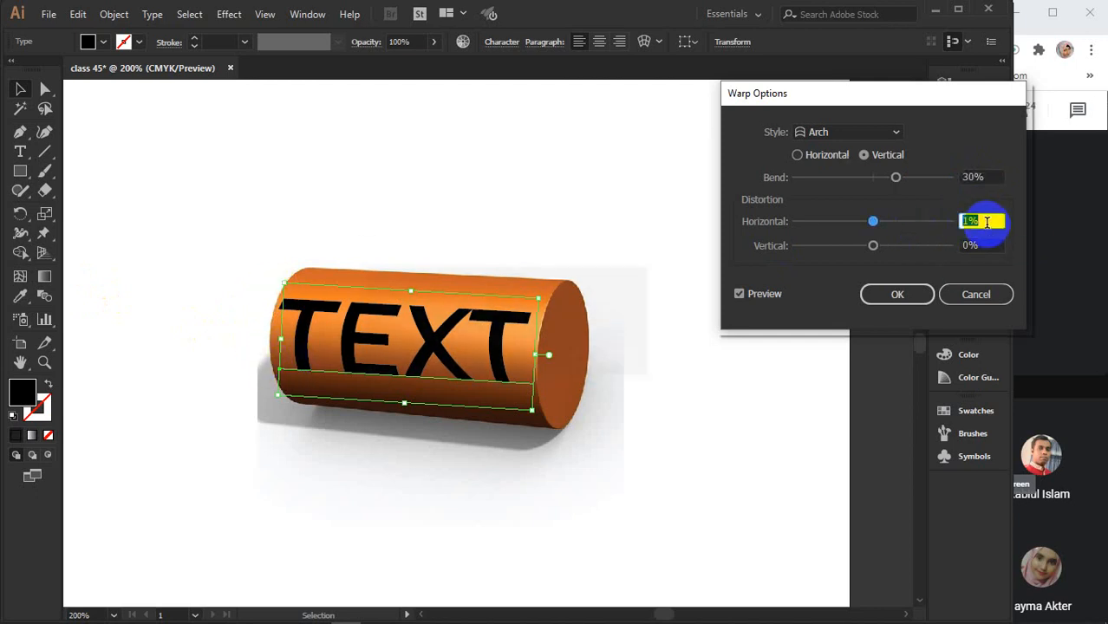
key(Up)
key(Up)
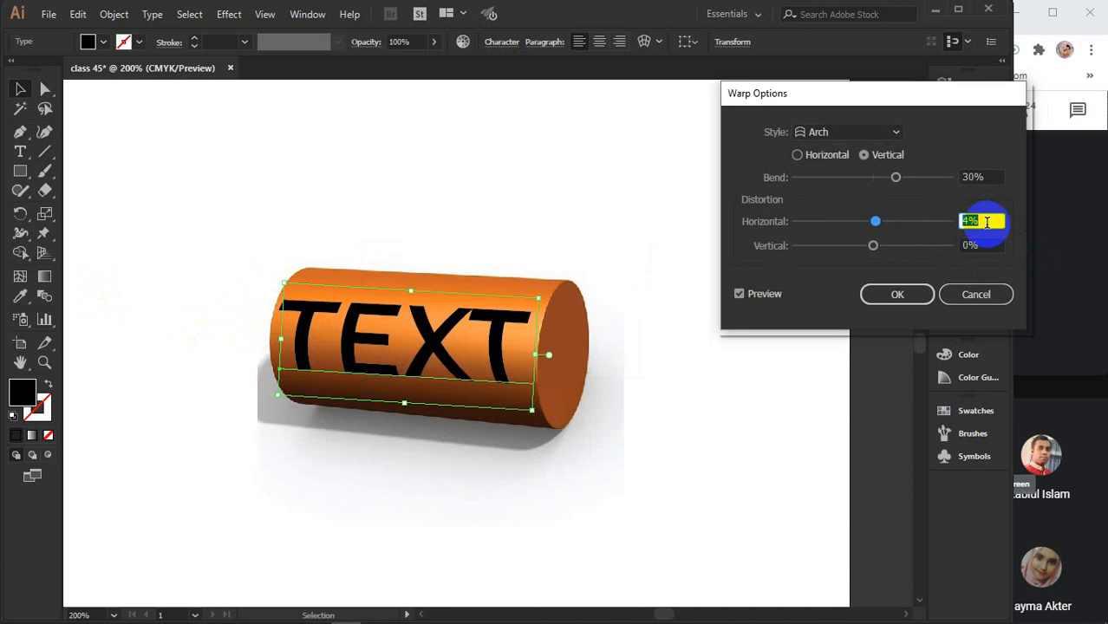
key(Down)
key(Down)
key(Down)
key(Down)
key(Down)
key(Down)
key(Down)
key(Down)
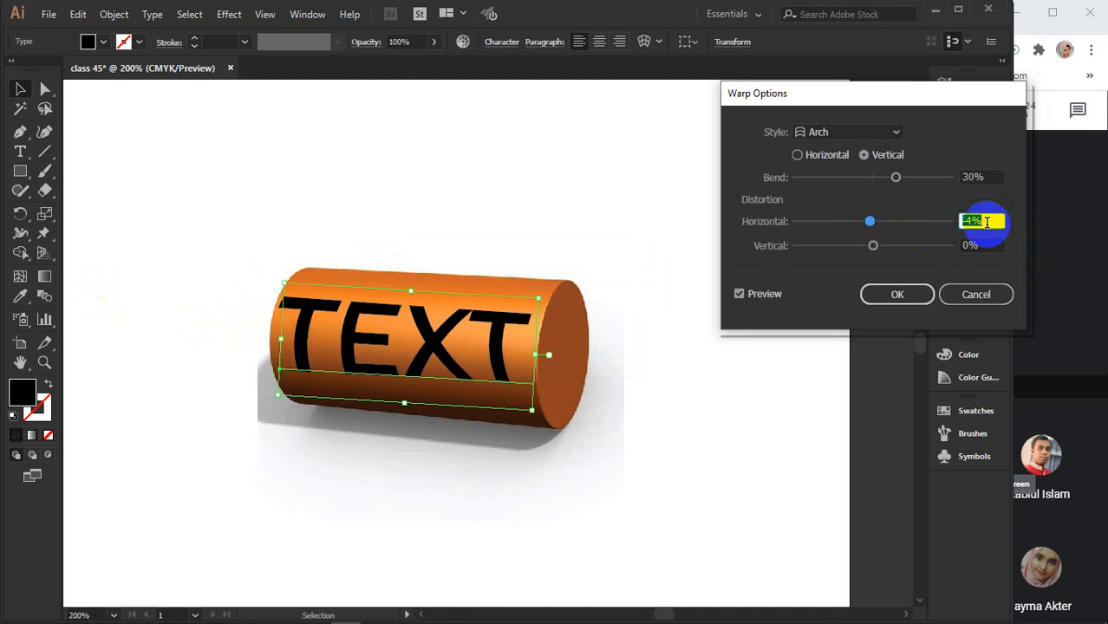
key(Up)
key(Up)
key(Up)
key(Up)
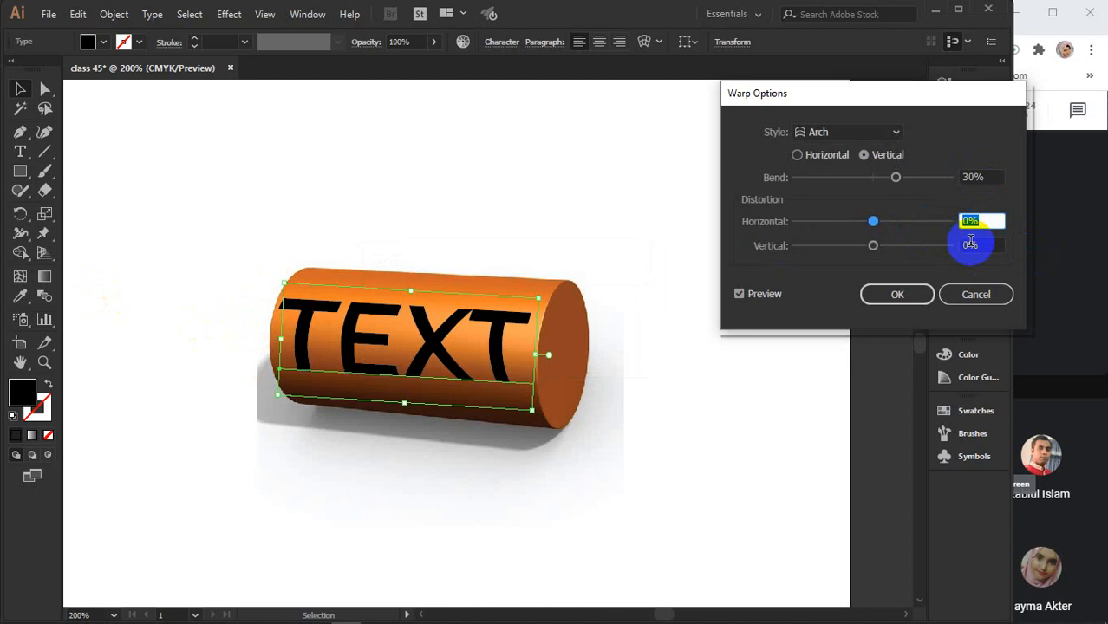
- Set the Arch warp's vertical distortion to -3% and apply the warp to "TEXT"
click(980, 245)
key(Down)
key(Down)
key(Down)
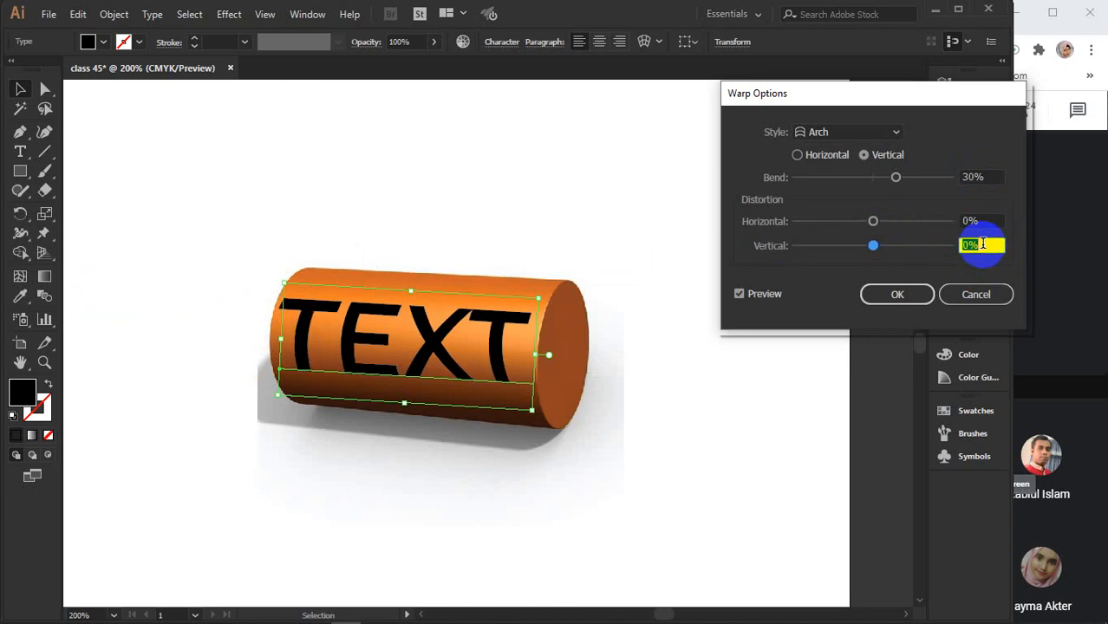
key(Down)
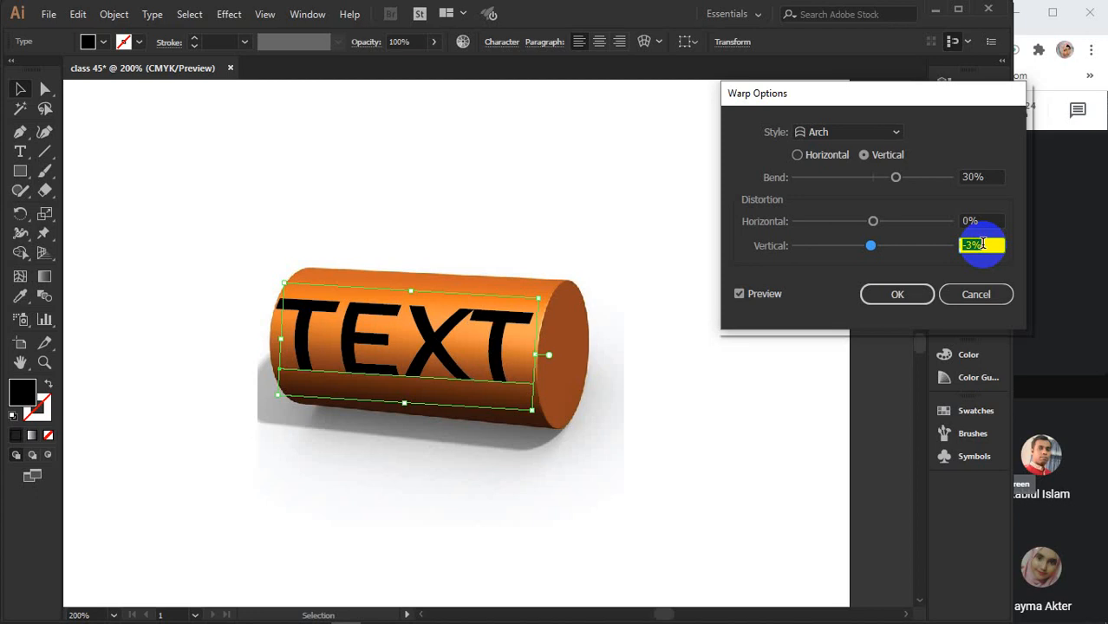
click(896, 294)
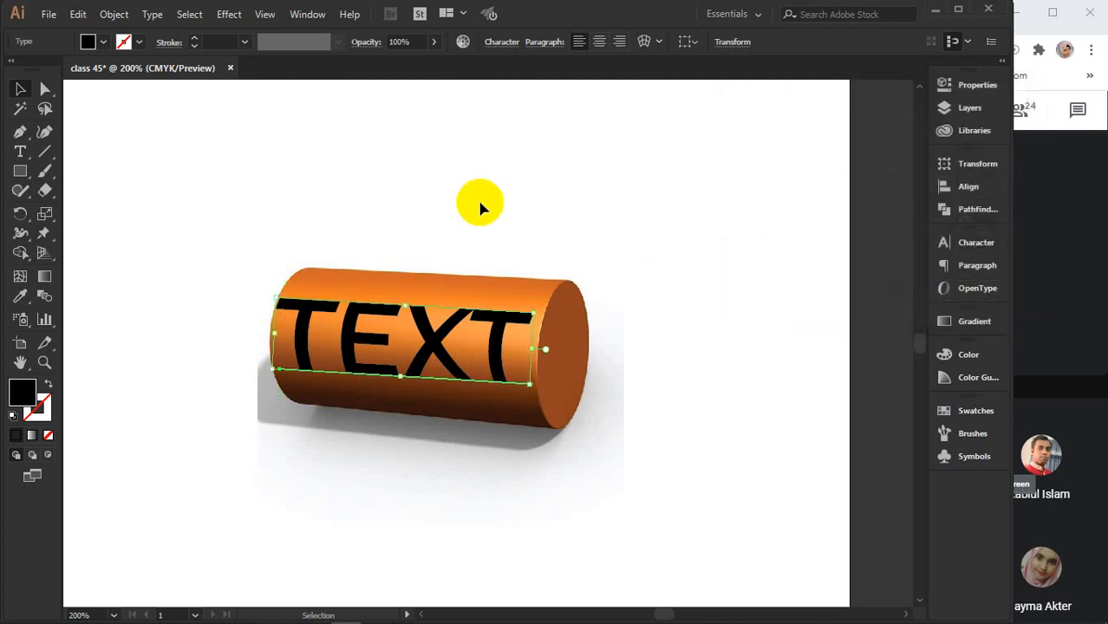
- Nudge the warped "TEXT" slightly to the right along the cylinder's side
click(482, 208)
click(507, 327)
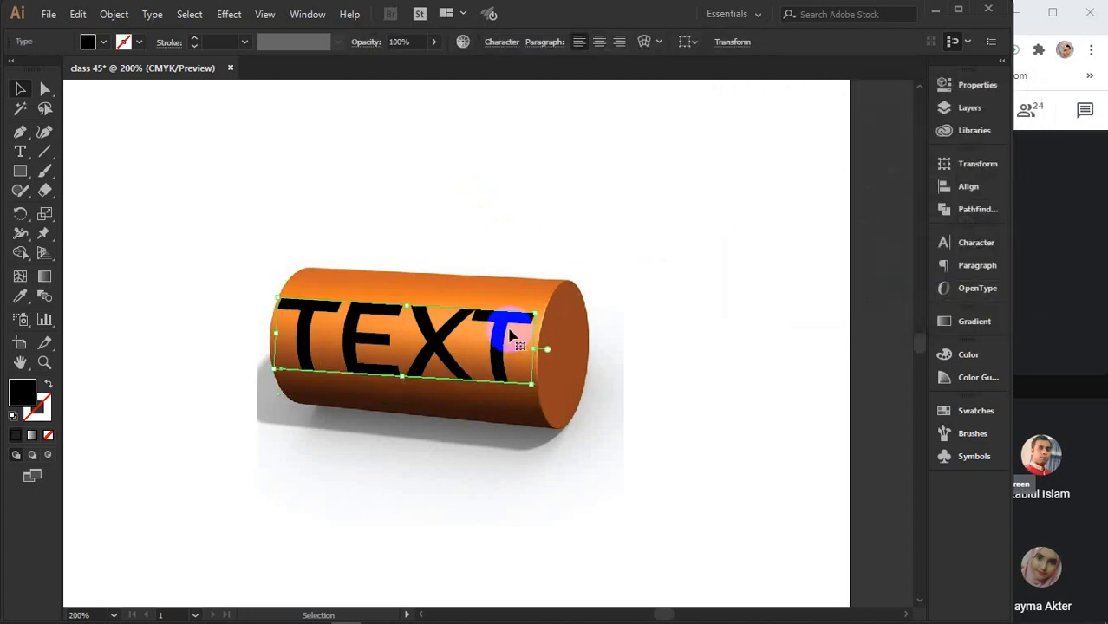
key(Right)
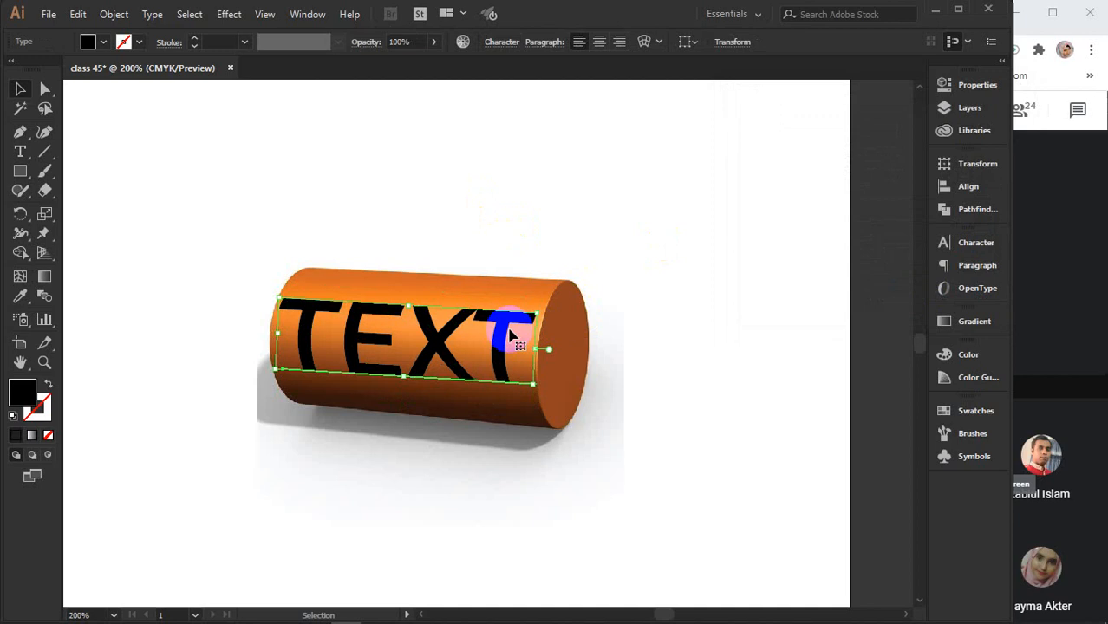
- Fill the warped "TEXT" with white (ffffff) and deselect it
click(15, 401)
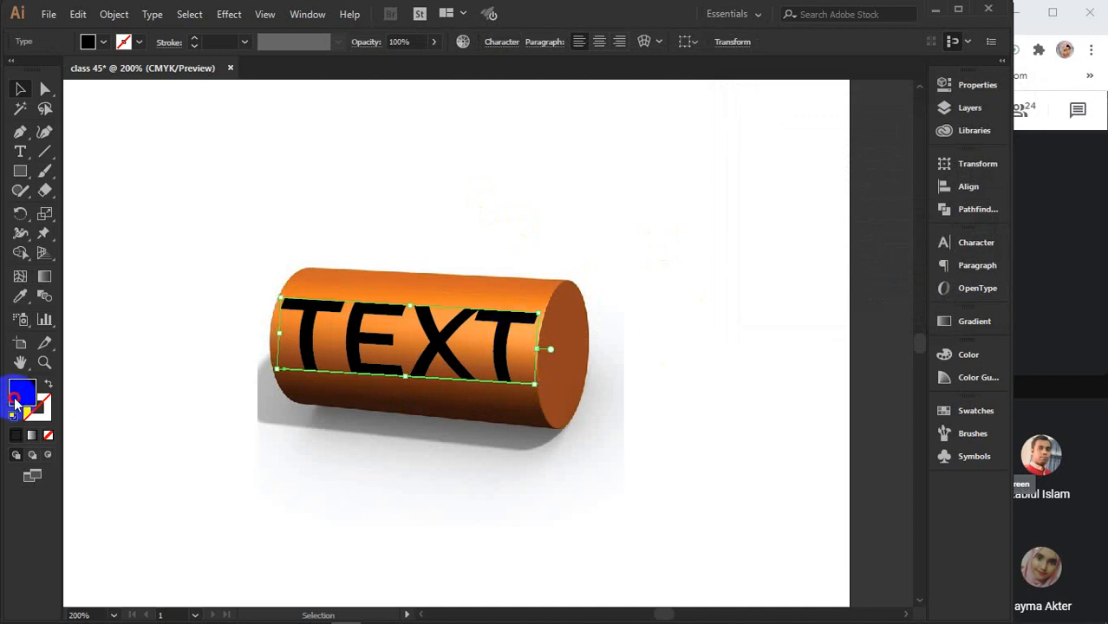
double_click(15, 400)
drag(652, 213, 601, 170)
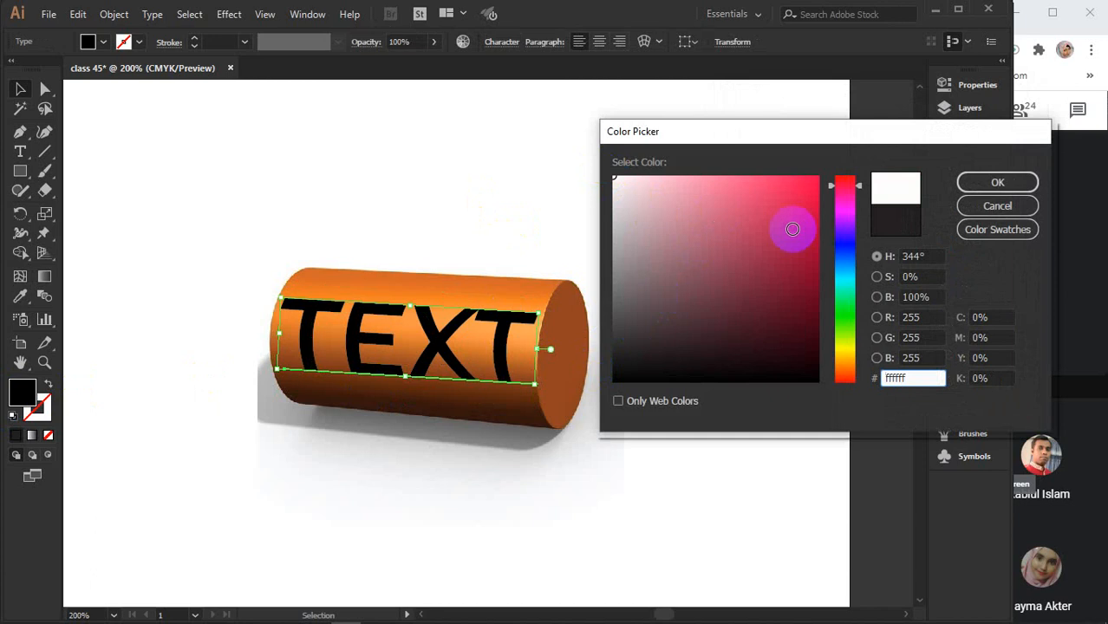
click(997, 182)
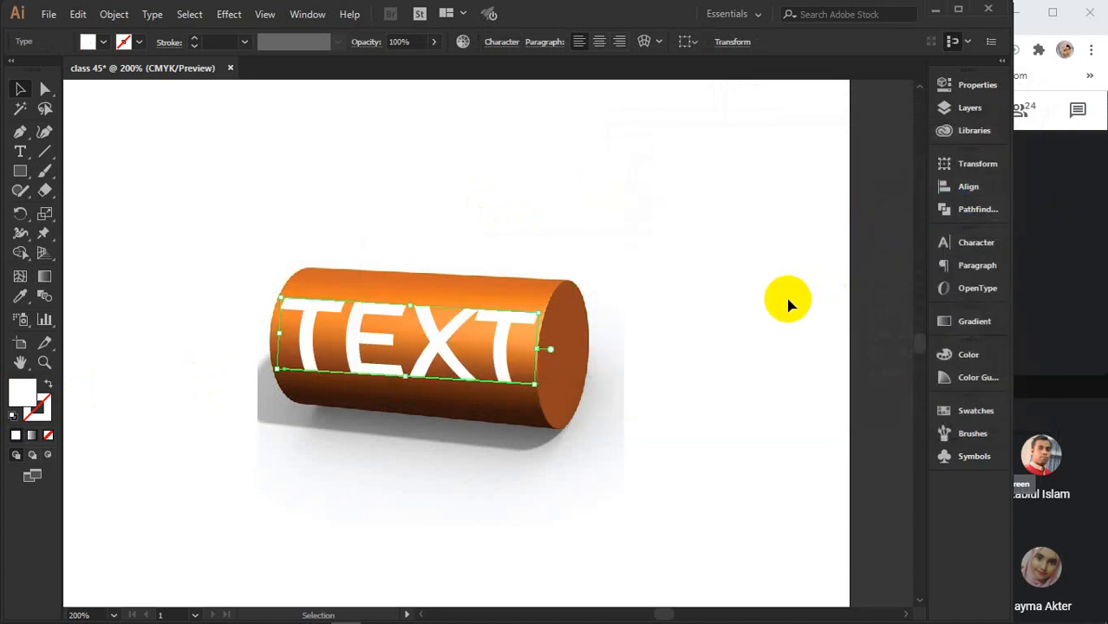
click(788, 305)
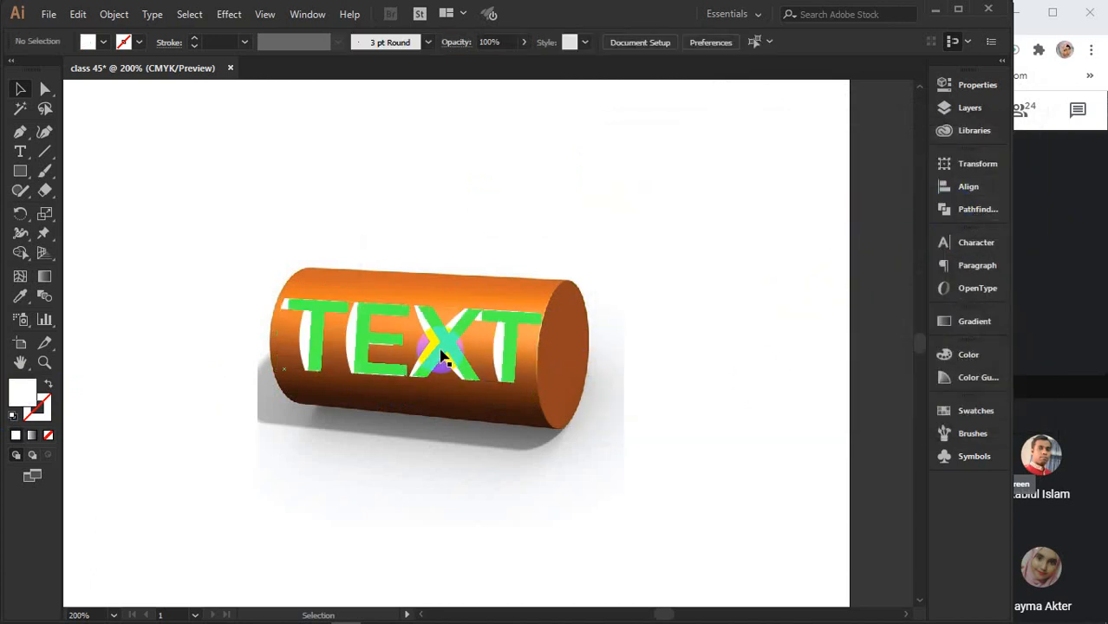
- Try several fill colors from the color spectrum on "TEXT", including light green, olive, orange, blue and purple-blue
click(444, 363)
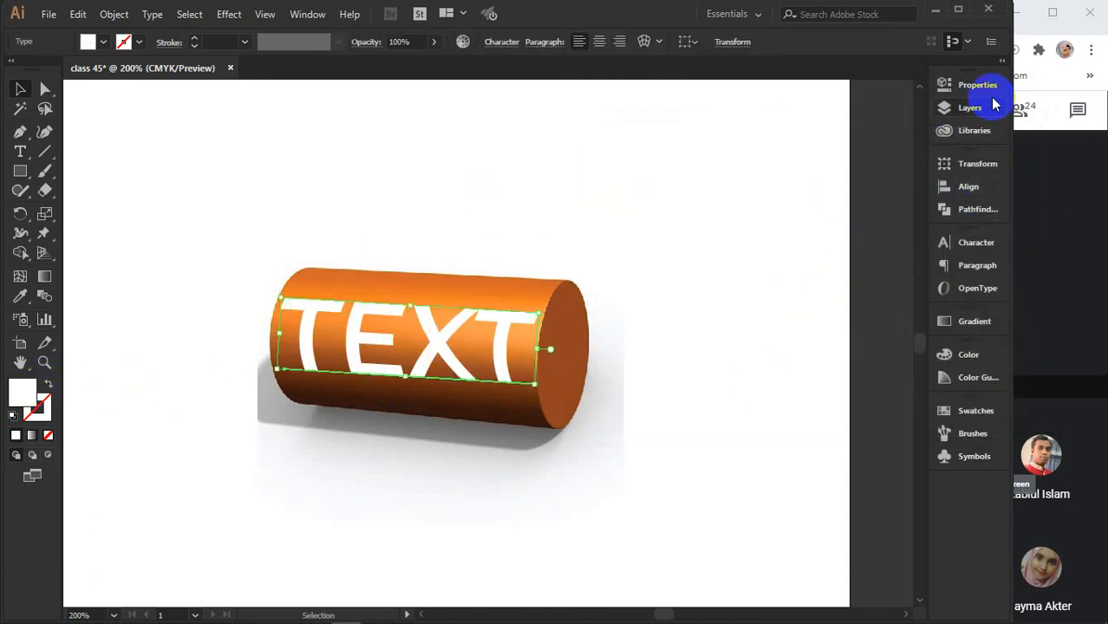
click(971, 411)
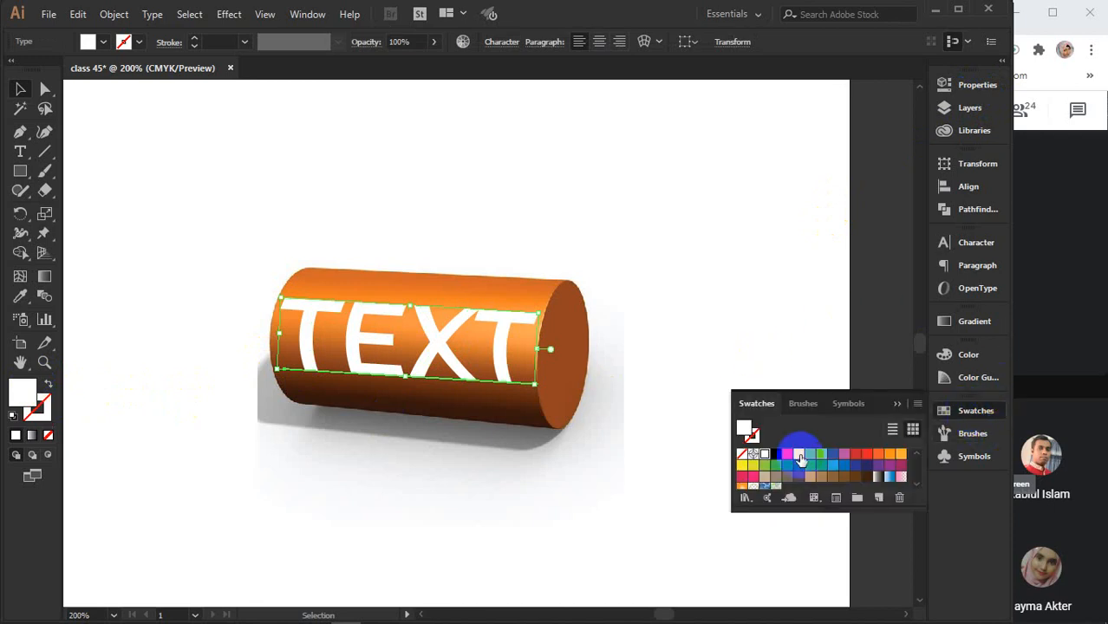
click(969, 354)
click(790, 474)
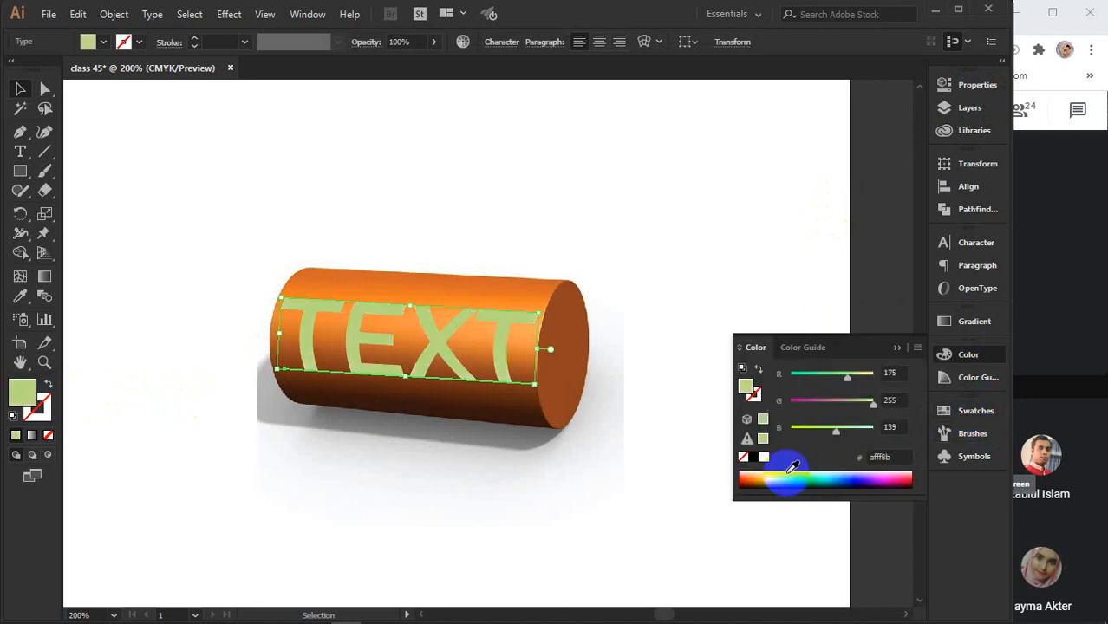
click(788, 475)
click(774, 477)
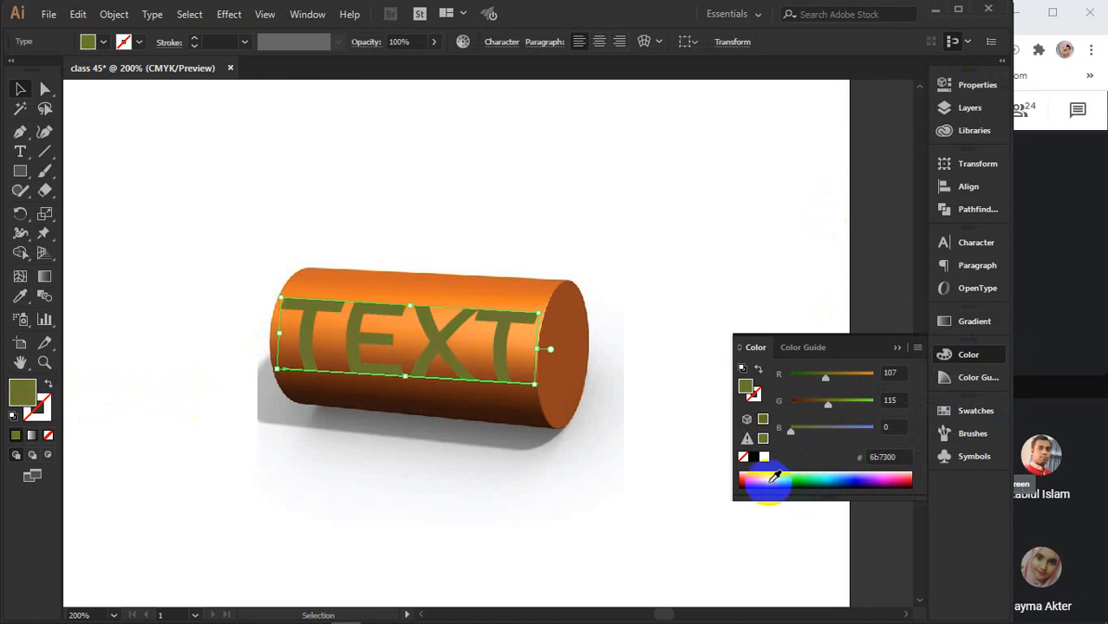
click(758, 474)
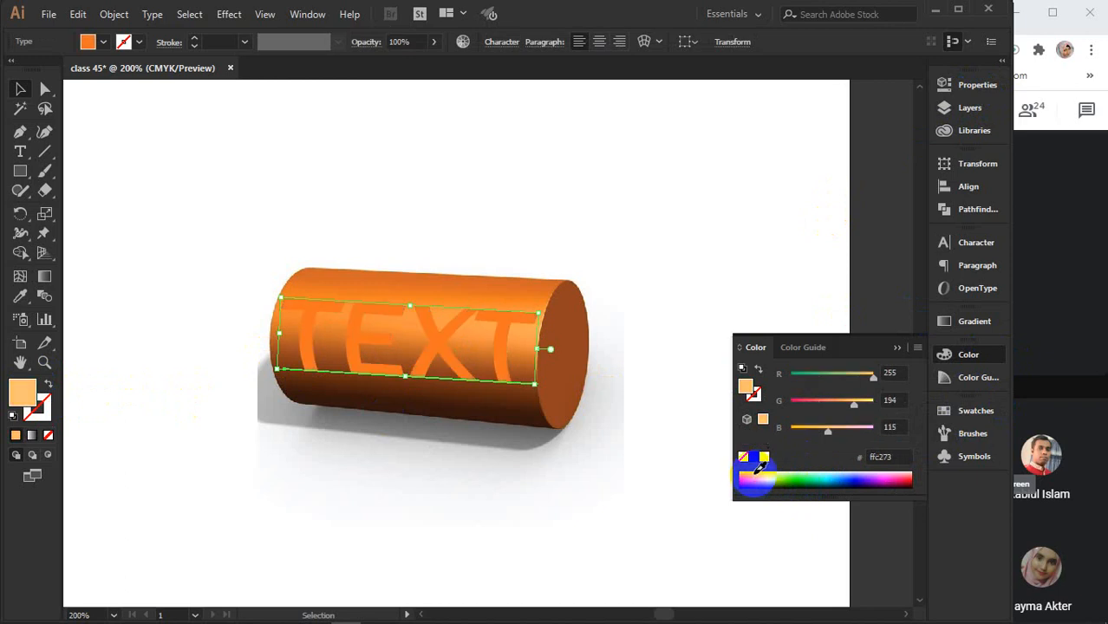
click(812, 477)
click(838, 484)
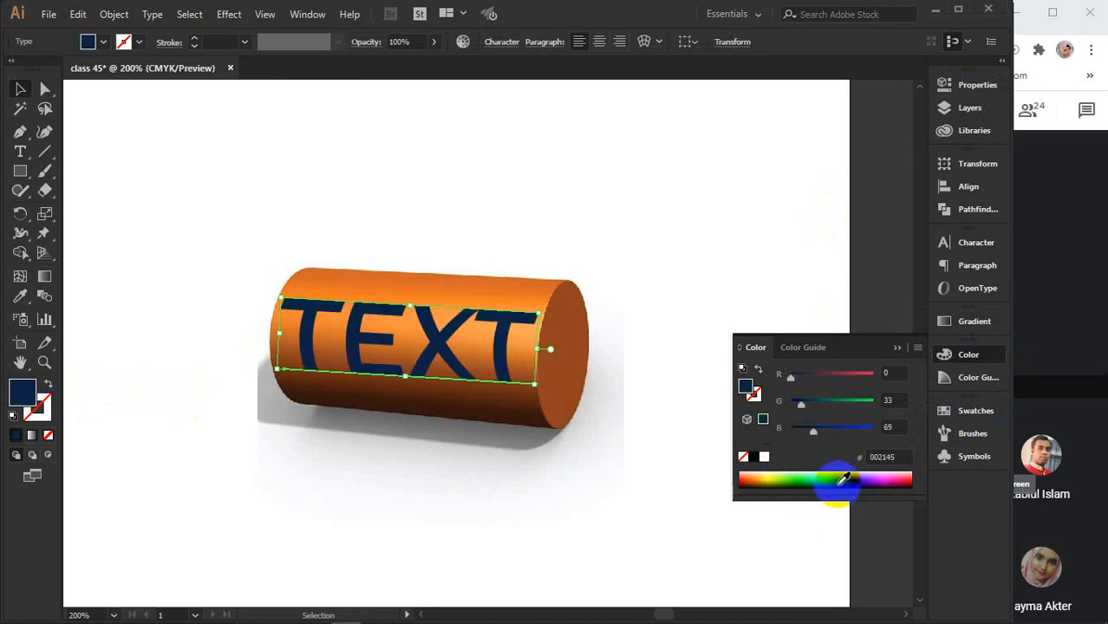
click(856, 478)
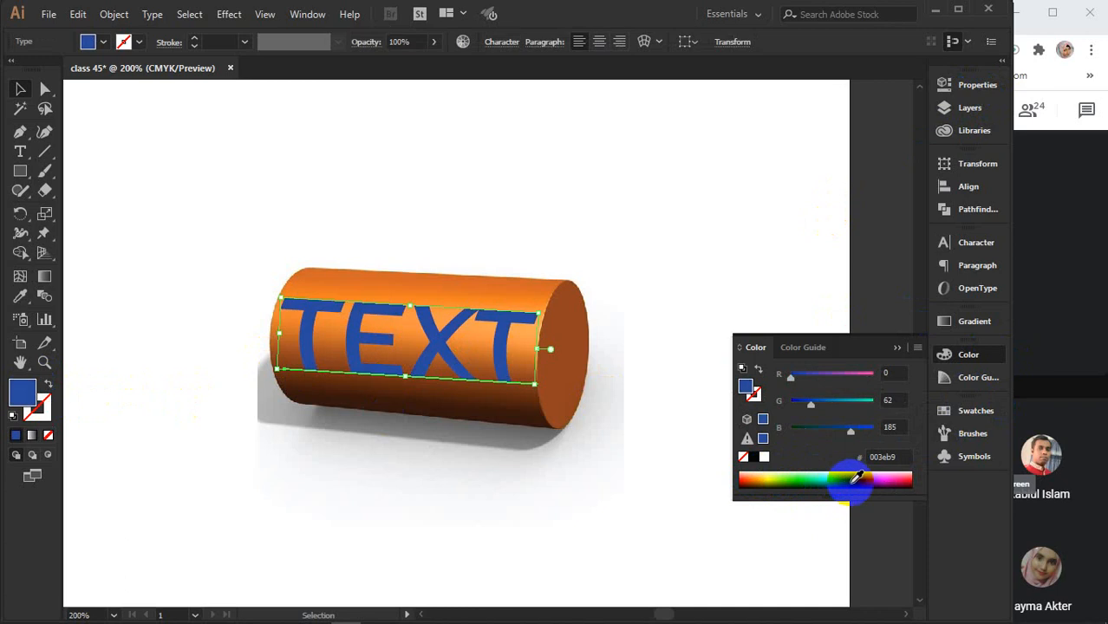
click(862, 482)
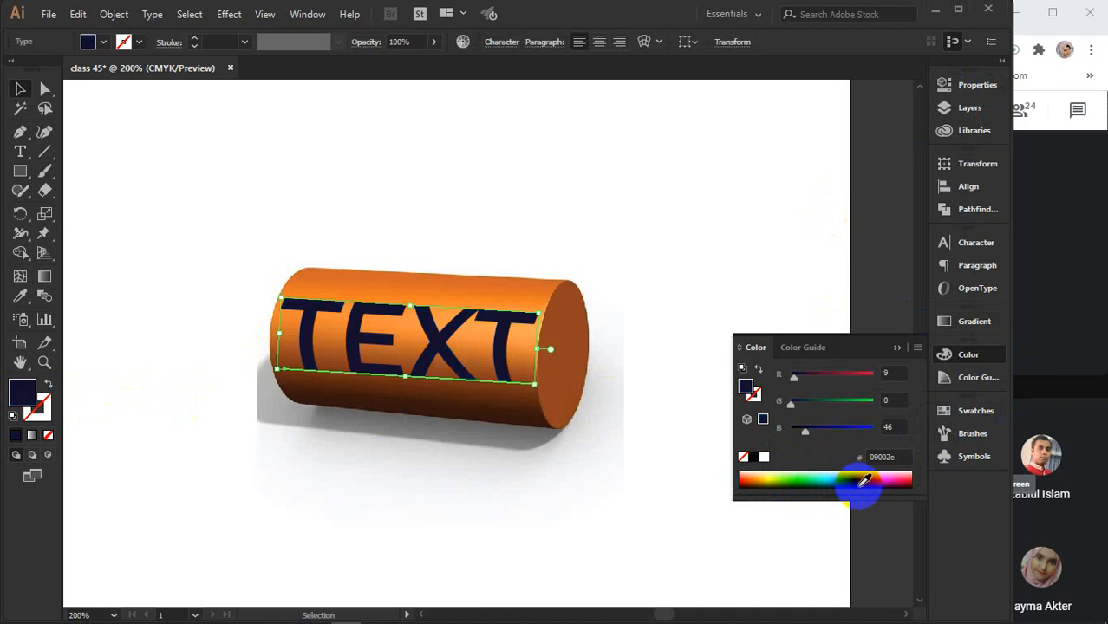
click(866, 477)
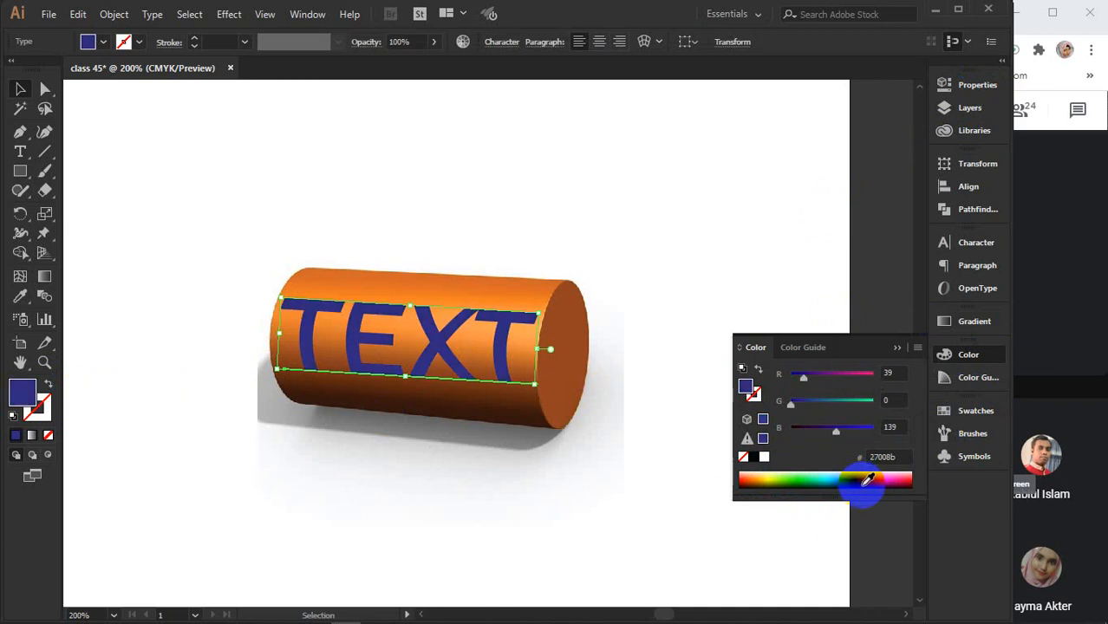
- Set the fill of "TEXT" to the near-black 020017 and deselect the text
click(860, 481)
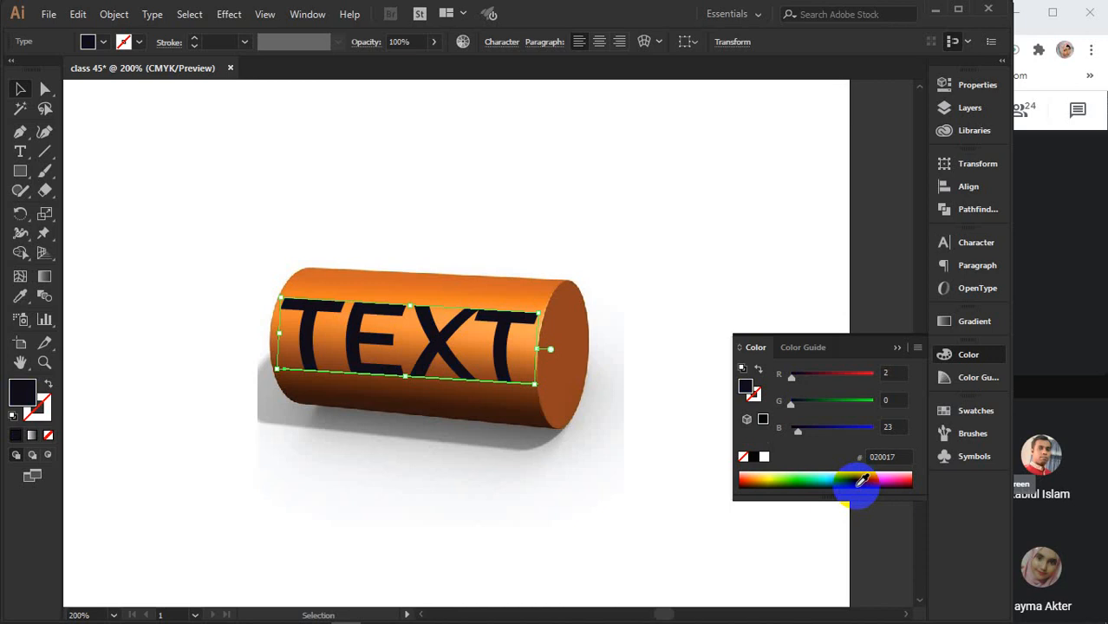
click(897, 348)
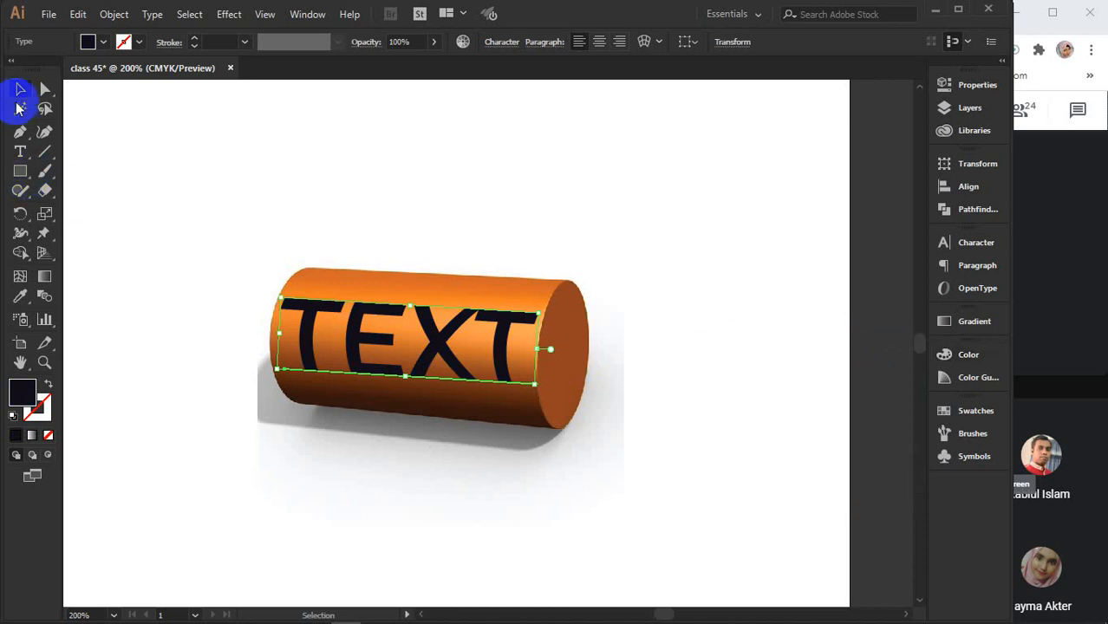
click(650, 200)
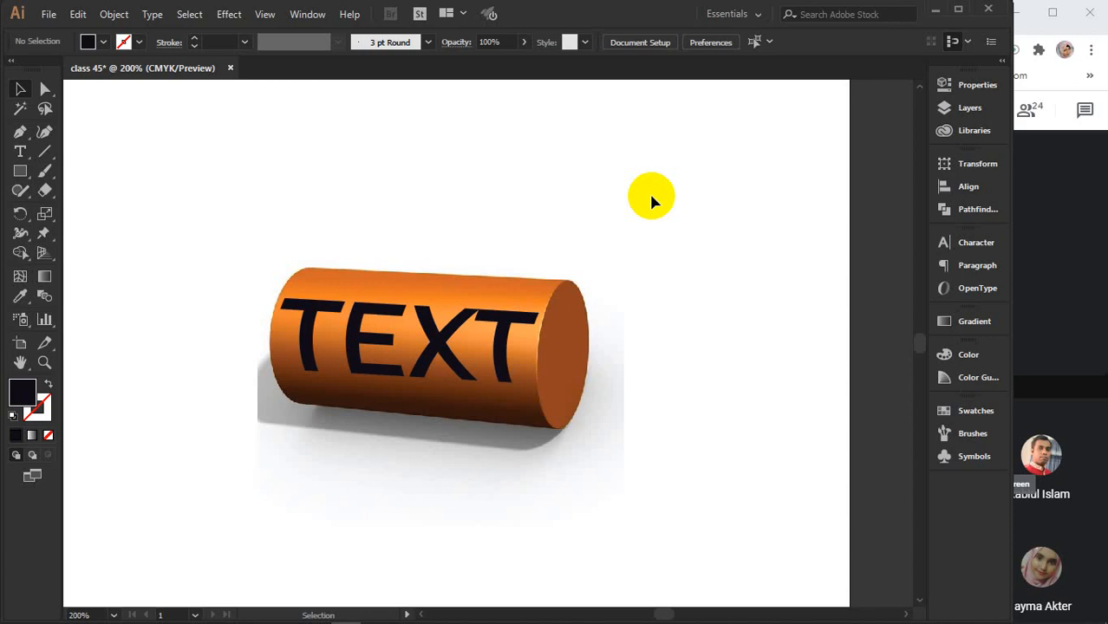
mouse_move(832, 619)
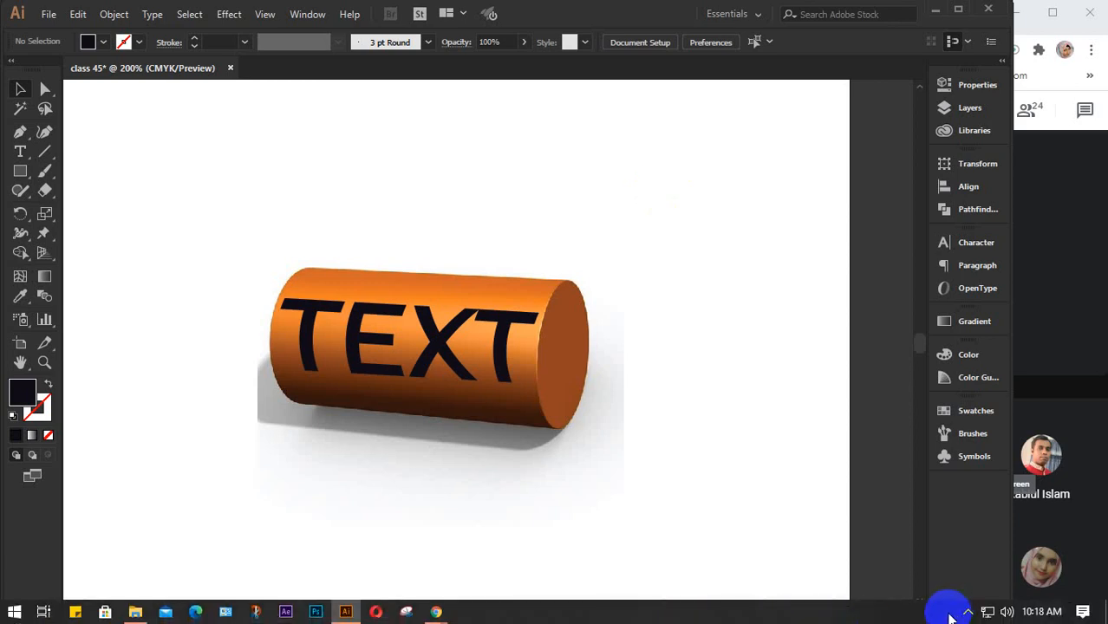
click(967, 612)
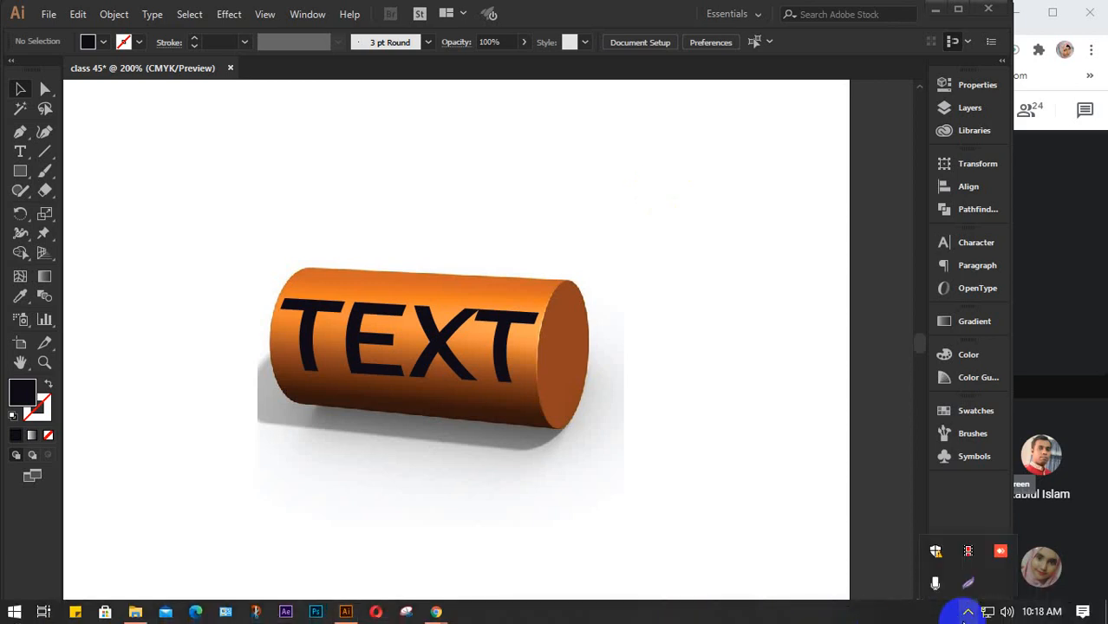
click(969, 552)
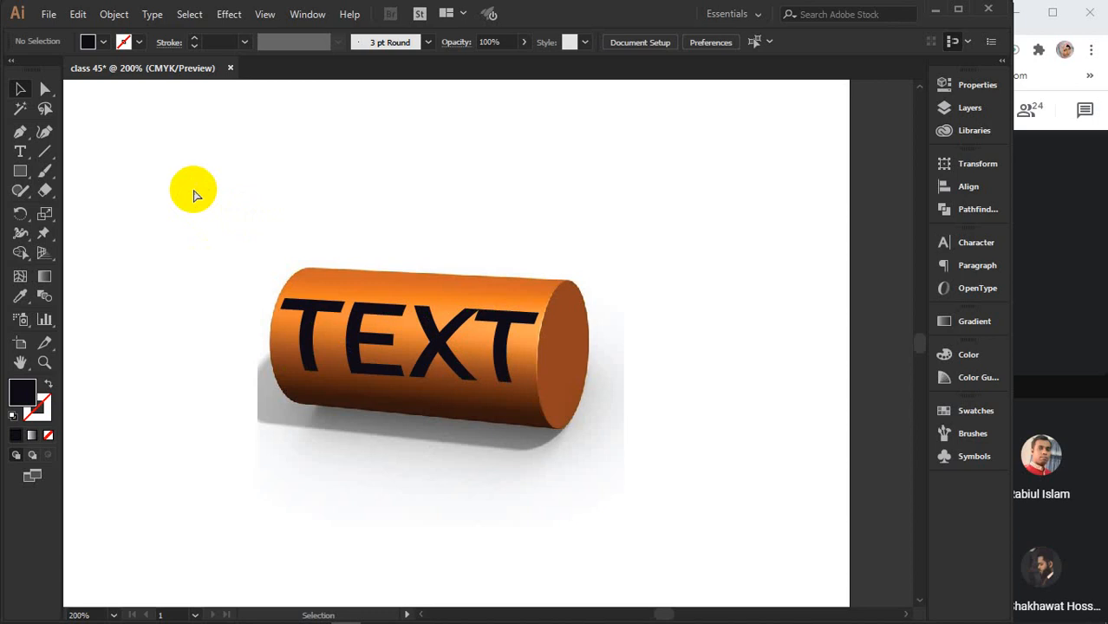
- Delete both the warped "TEXT" and the cylinder image to clear the artboard
key(ctrl+a)
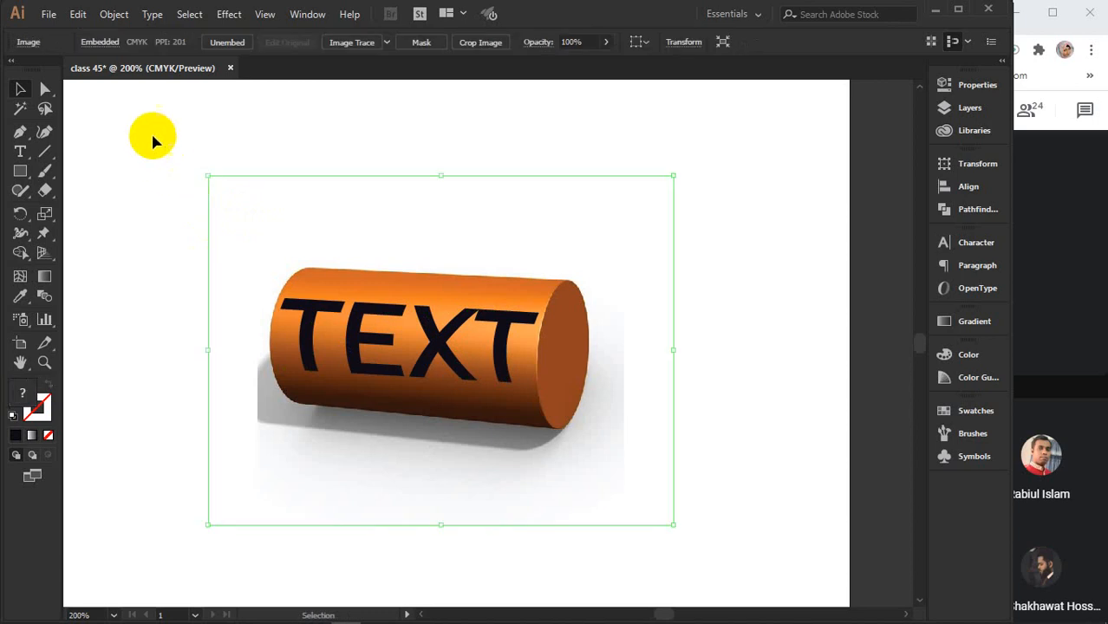
drag(154, 137, 694, 477)
key(Delete)
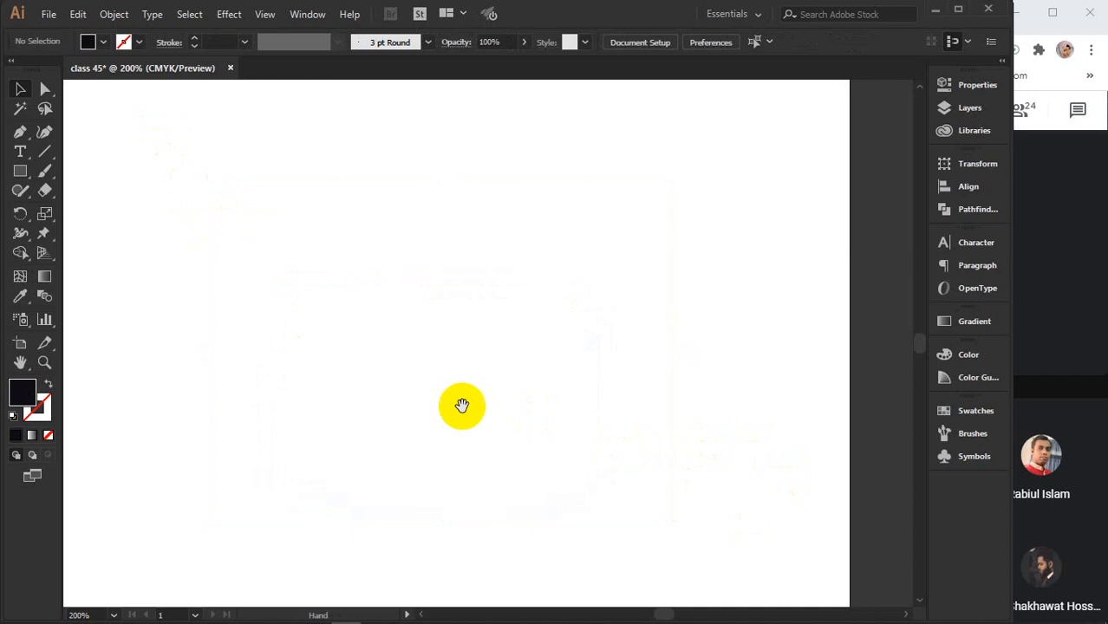
drag(460, 404, 505, 423)
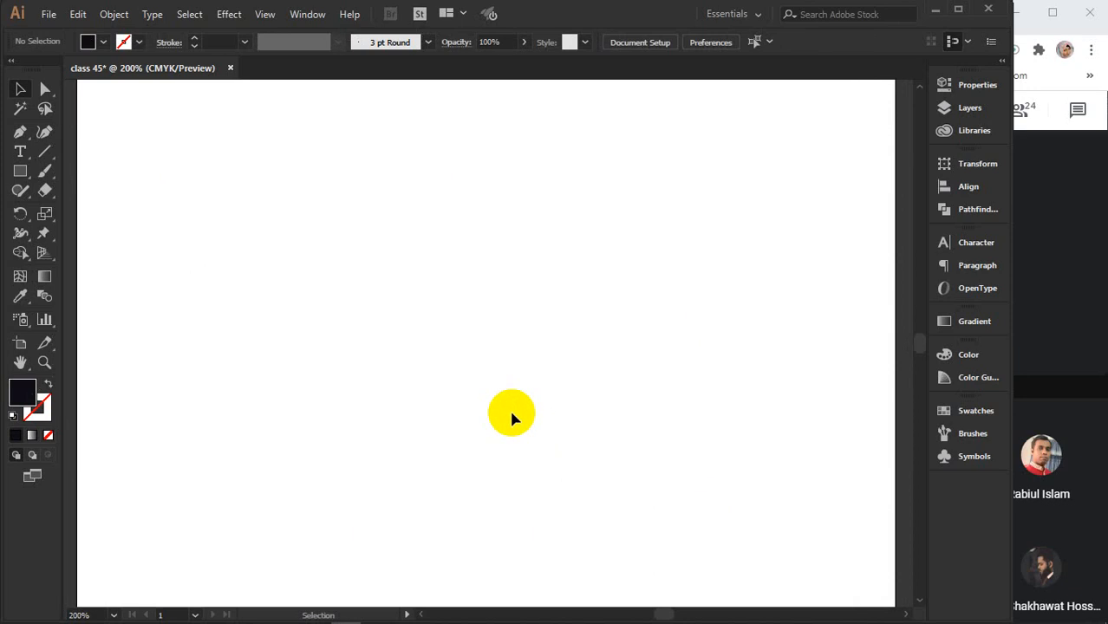
- Switch to the Google Meet call in the browser and stop presenting the screen
click(1039, 174)
click(1049, 10)
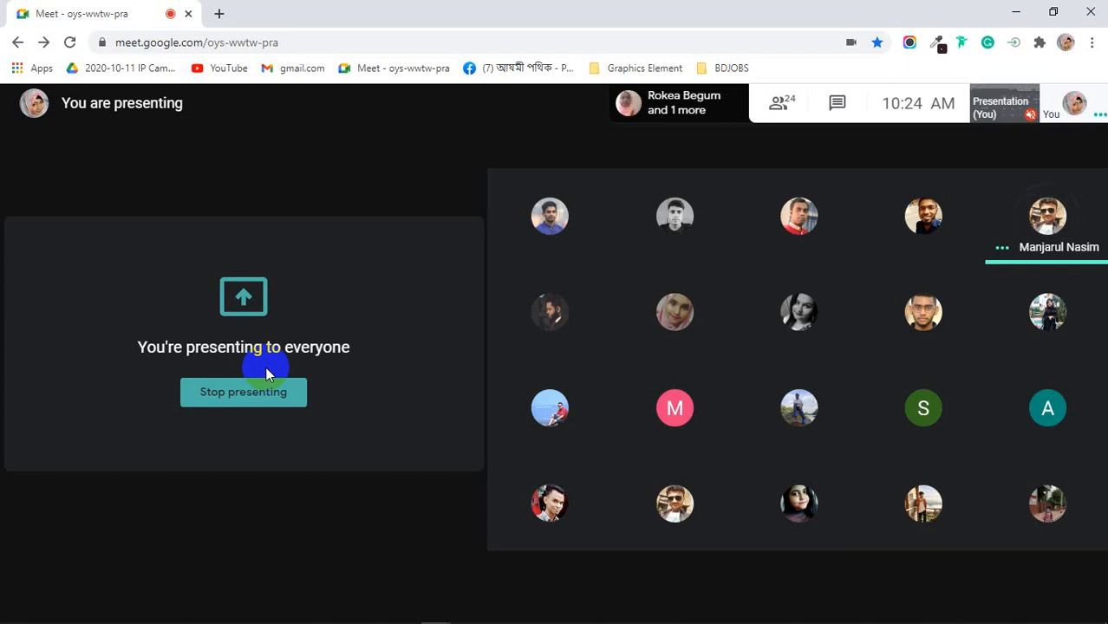
click(247, 395)
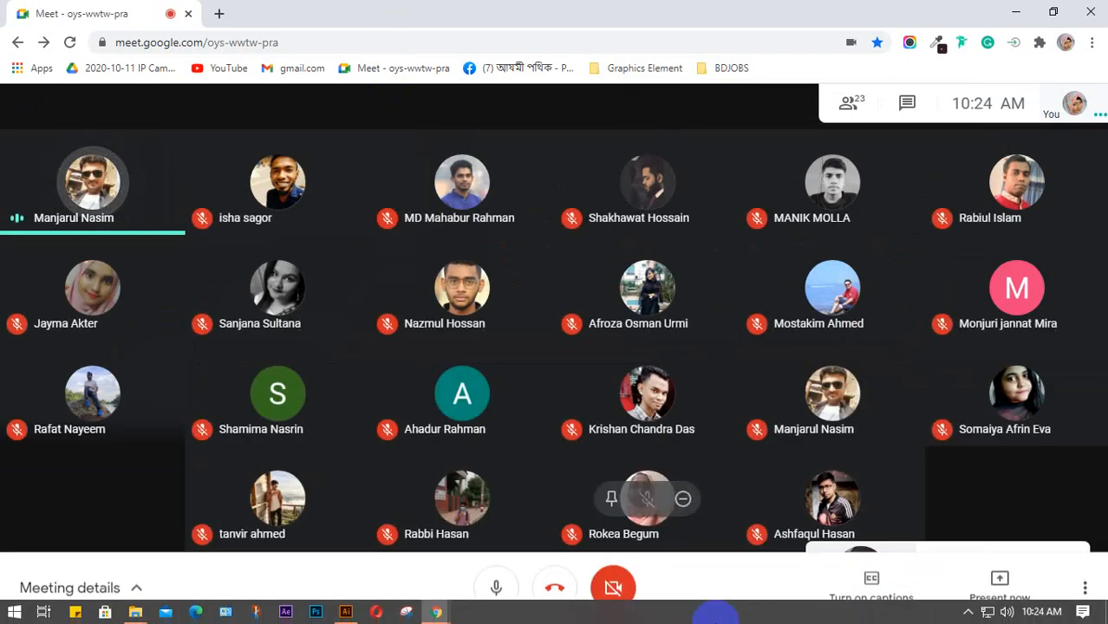
click(969, 612)
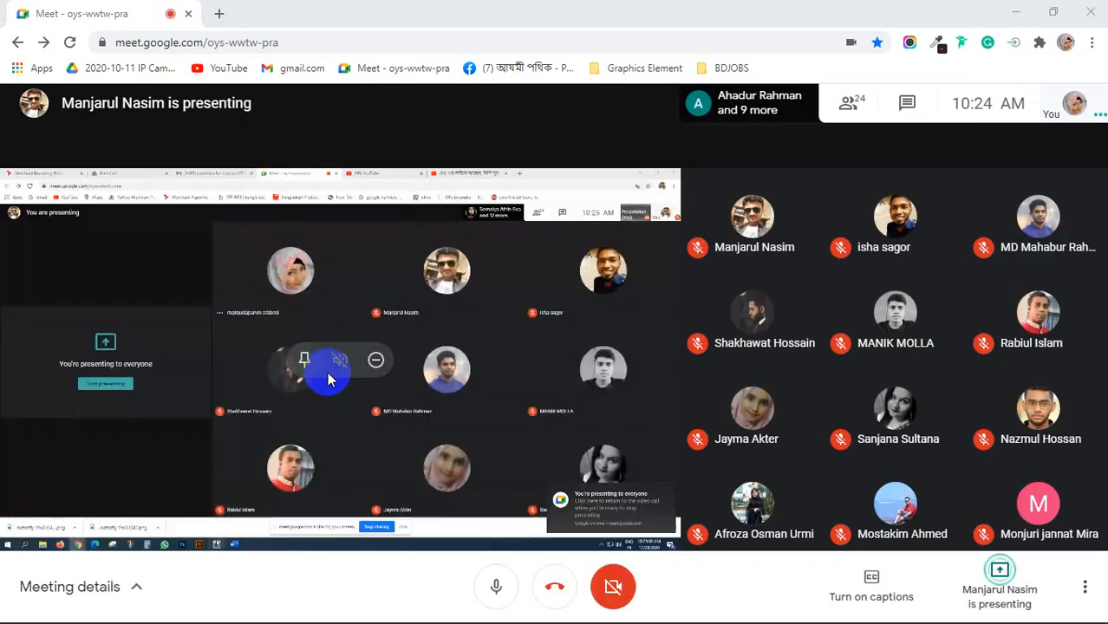
click(299, 364)
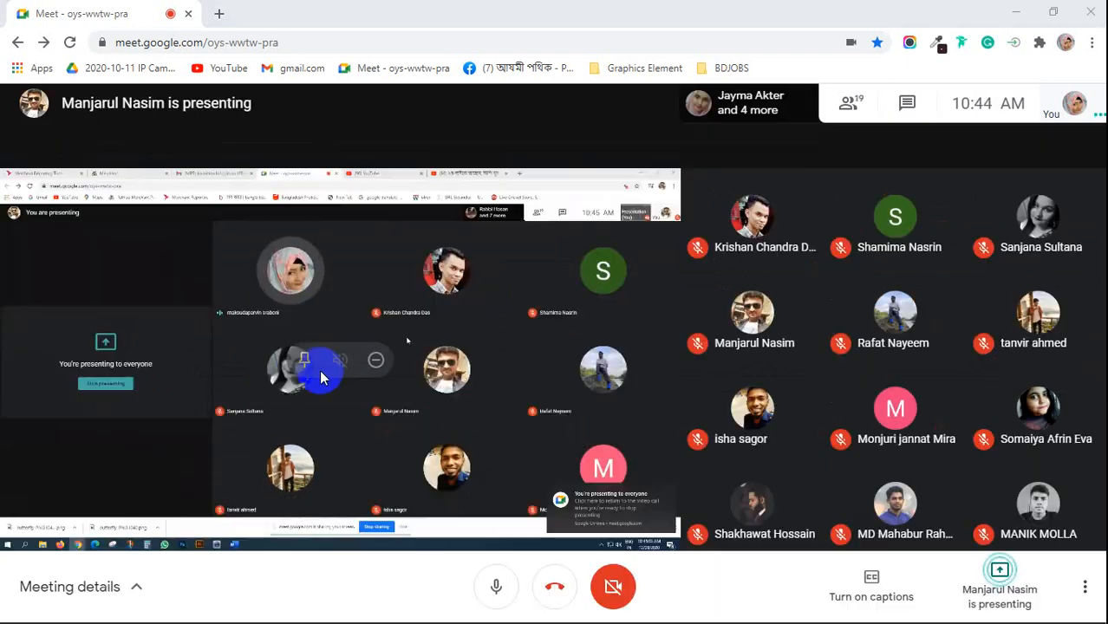
- Pin the presenter's shared screen in the Meet call so it fills the main view
click(302, 358)
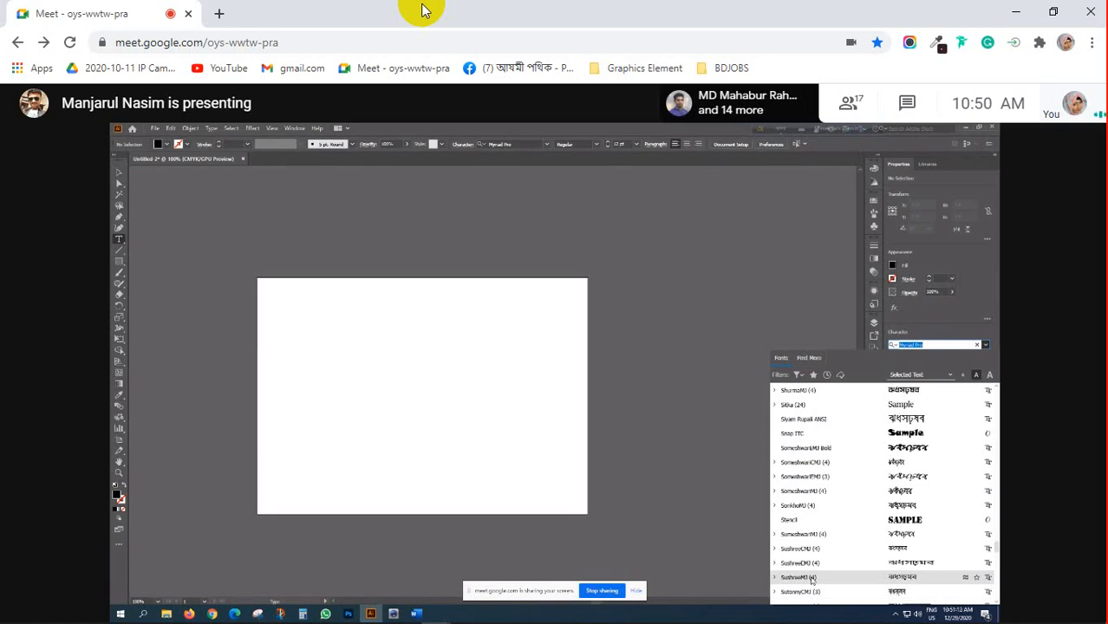
- Try the SushreeMJ font for new text with nothing selected, and set the character font to SutonnyMJ
click(811, 578)
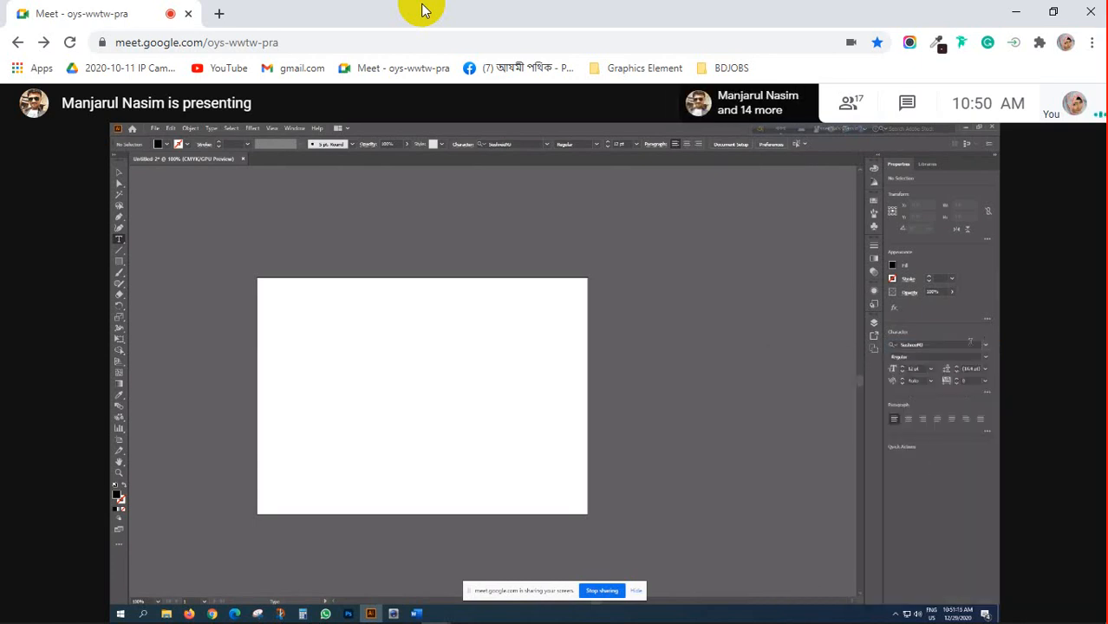
click(986, 346)
click(986, 346)
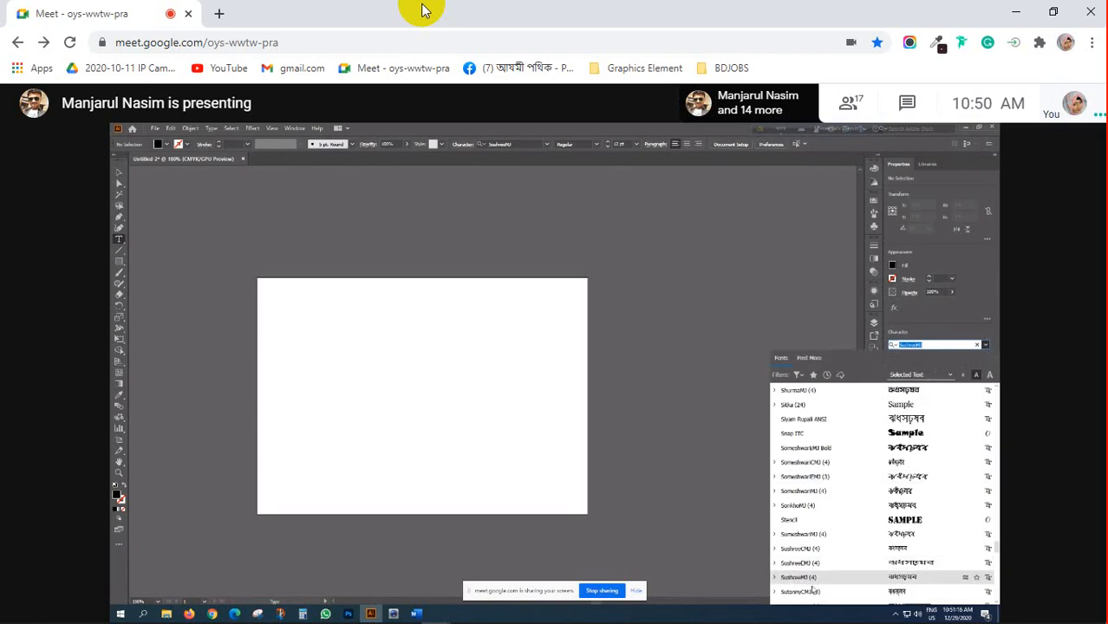
scroll(807, 595, down, 1)
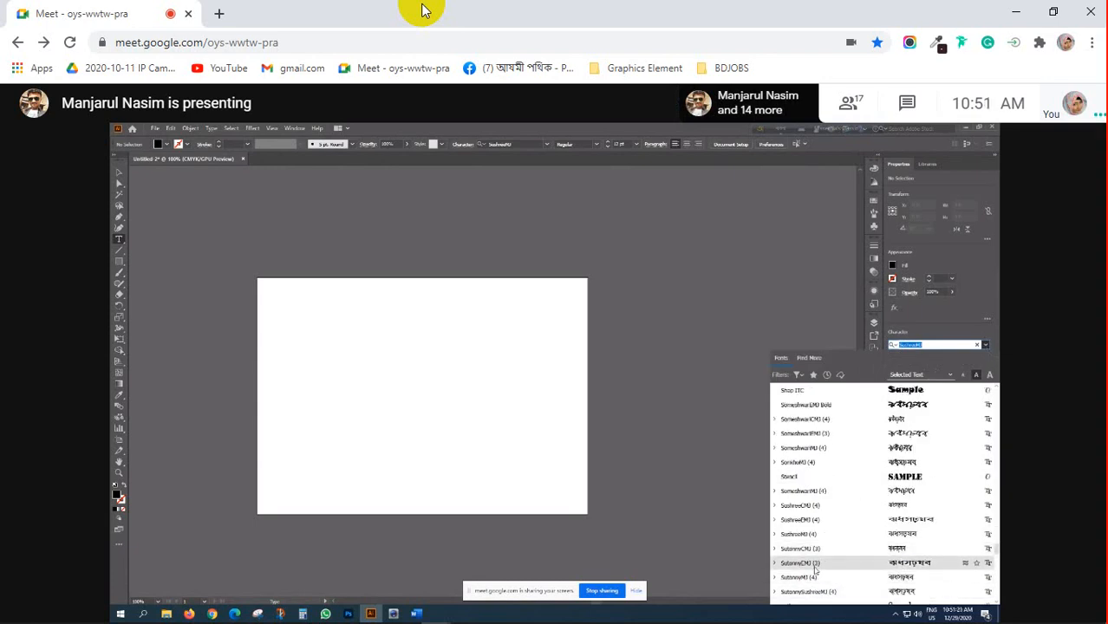
click(802, 577)
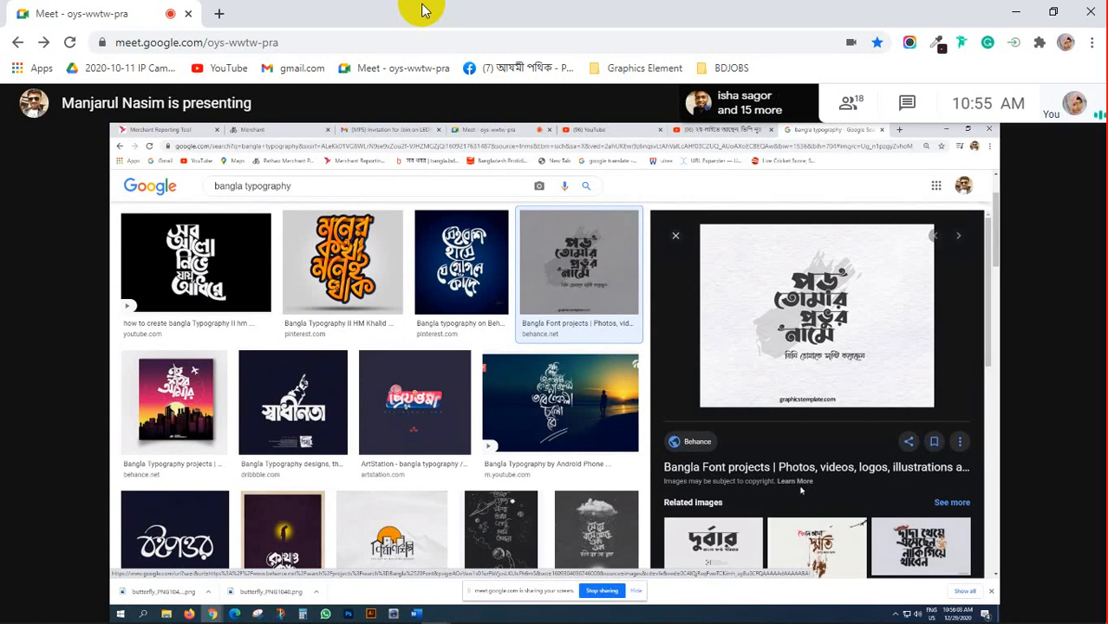
- Show the hidden system tray icons of the local computer
click(967, 612)
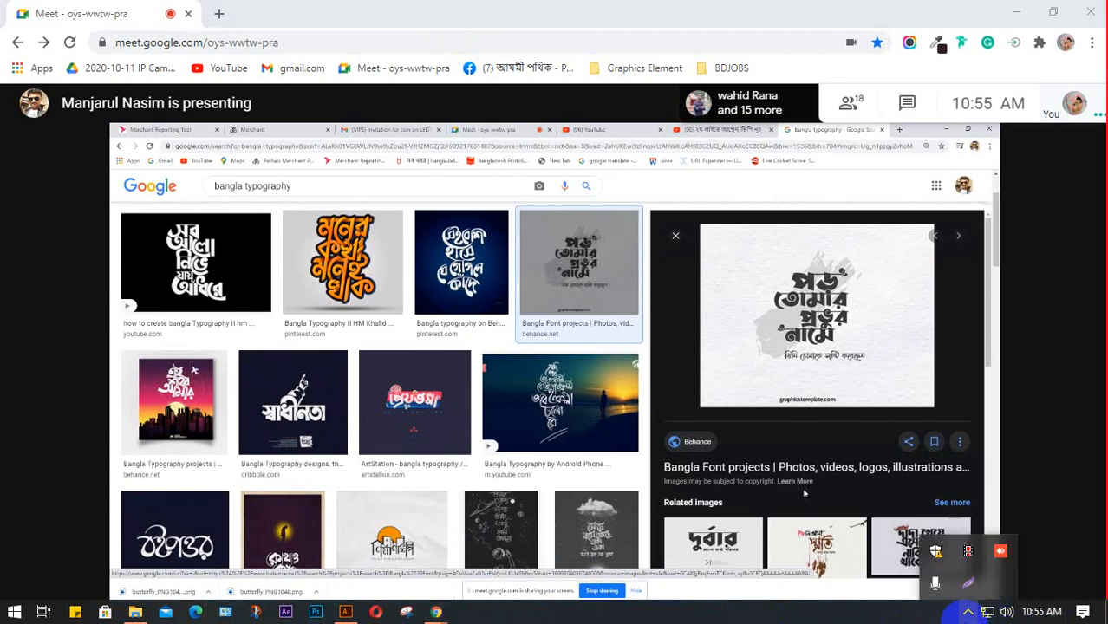